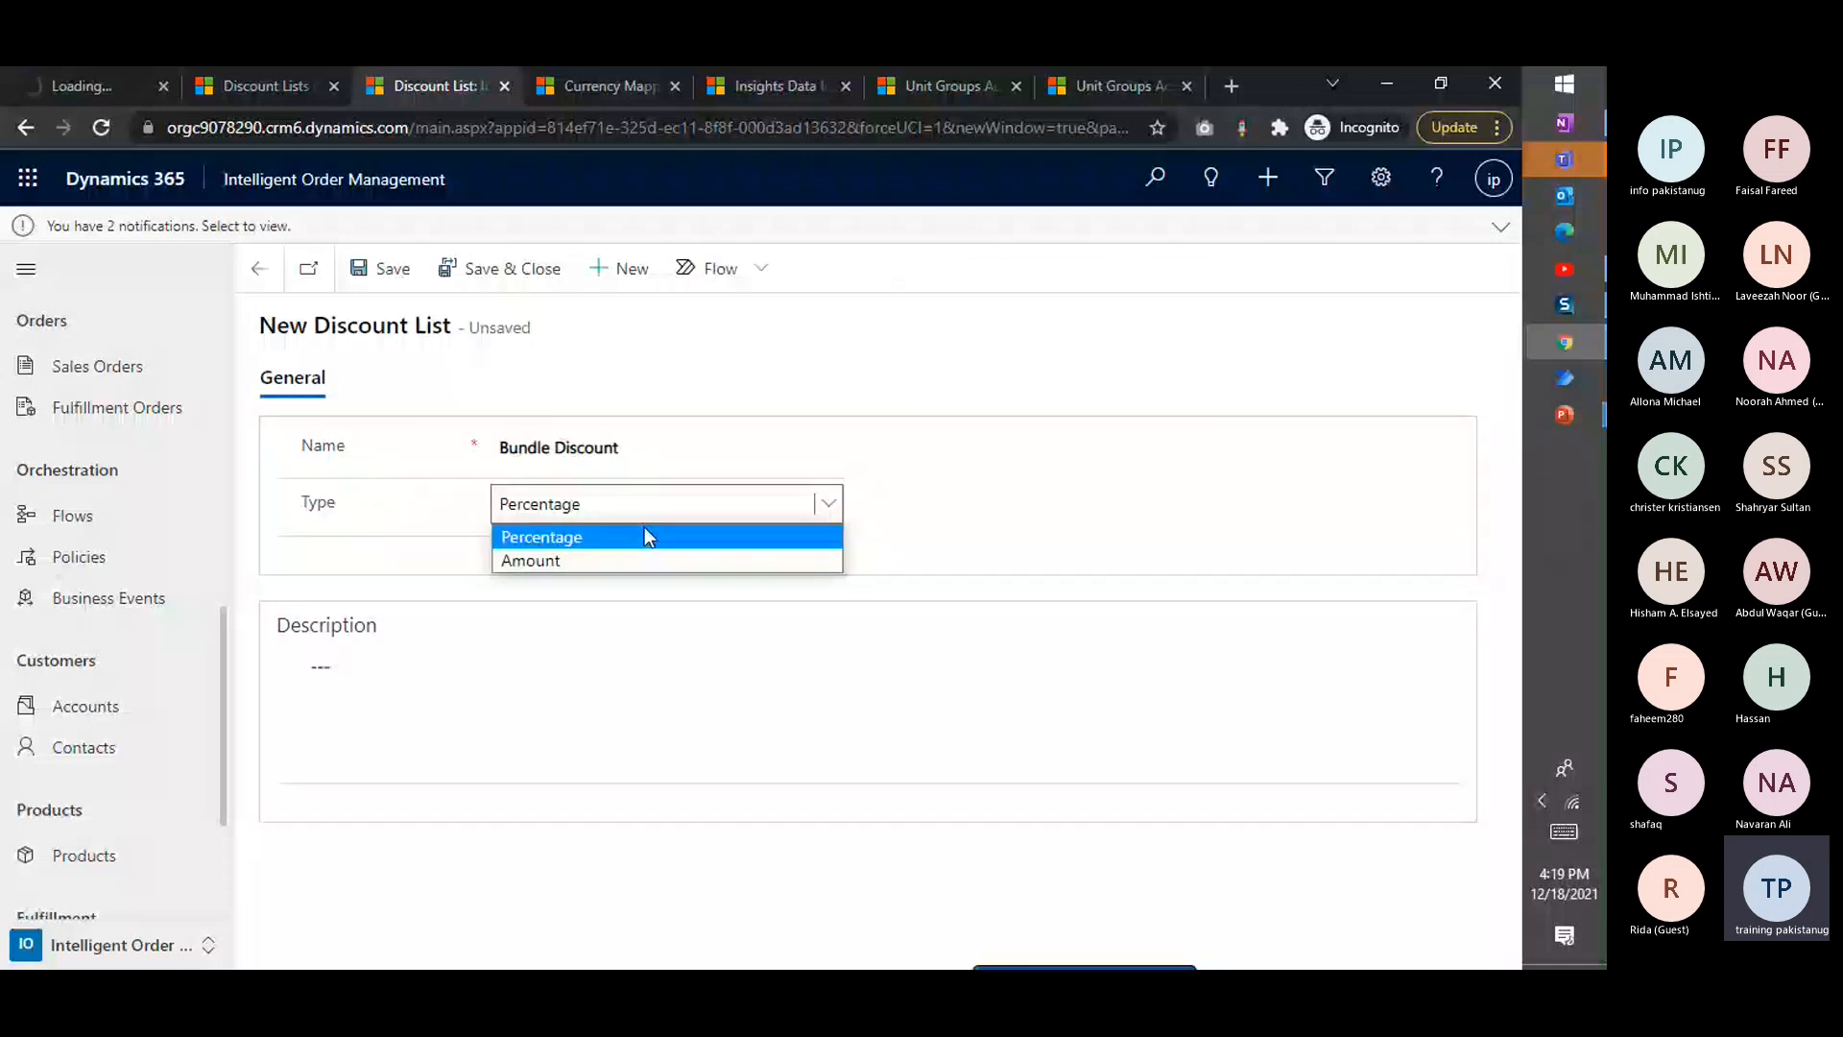
Start a new discount list named Bundle Discount with type Amount and currency Australian Dollar
{"action": "left_click", "coordinate": [653, 555]}
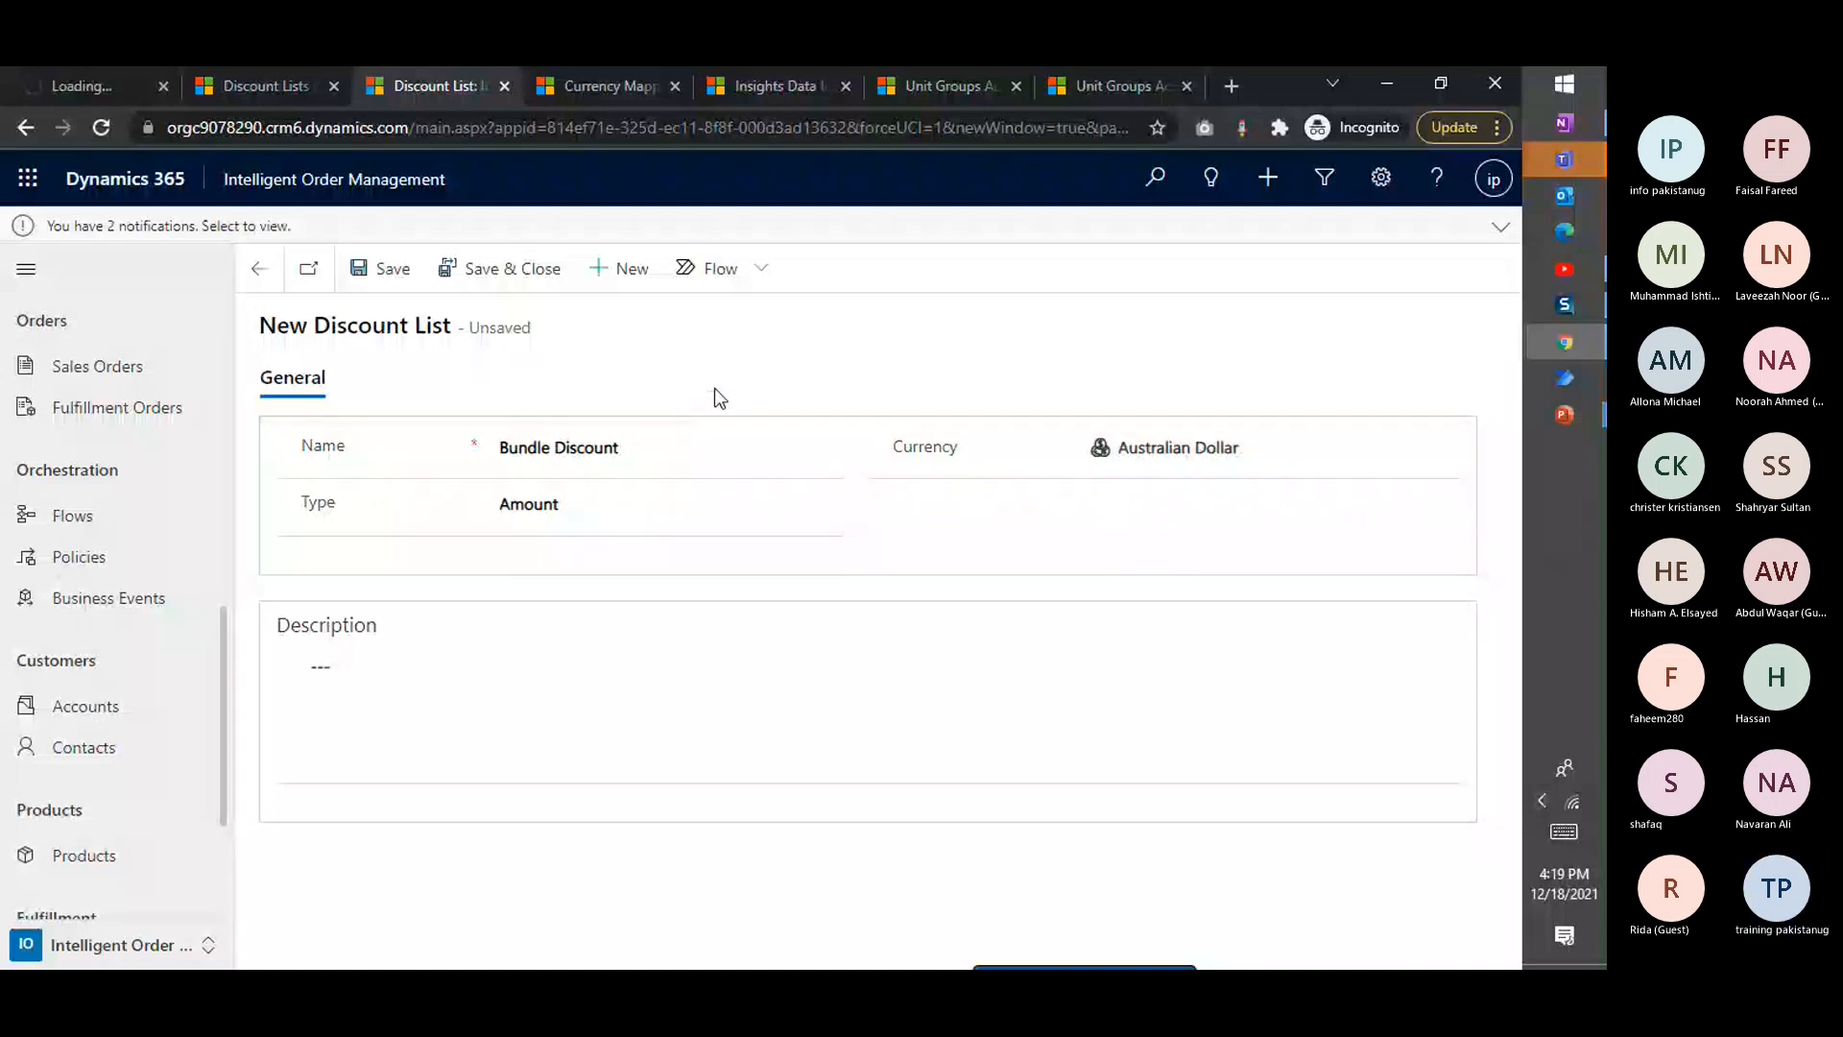
{"action": "mouse_move", "coordinate": [1604, 158]}
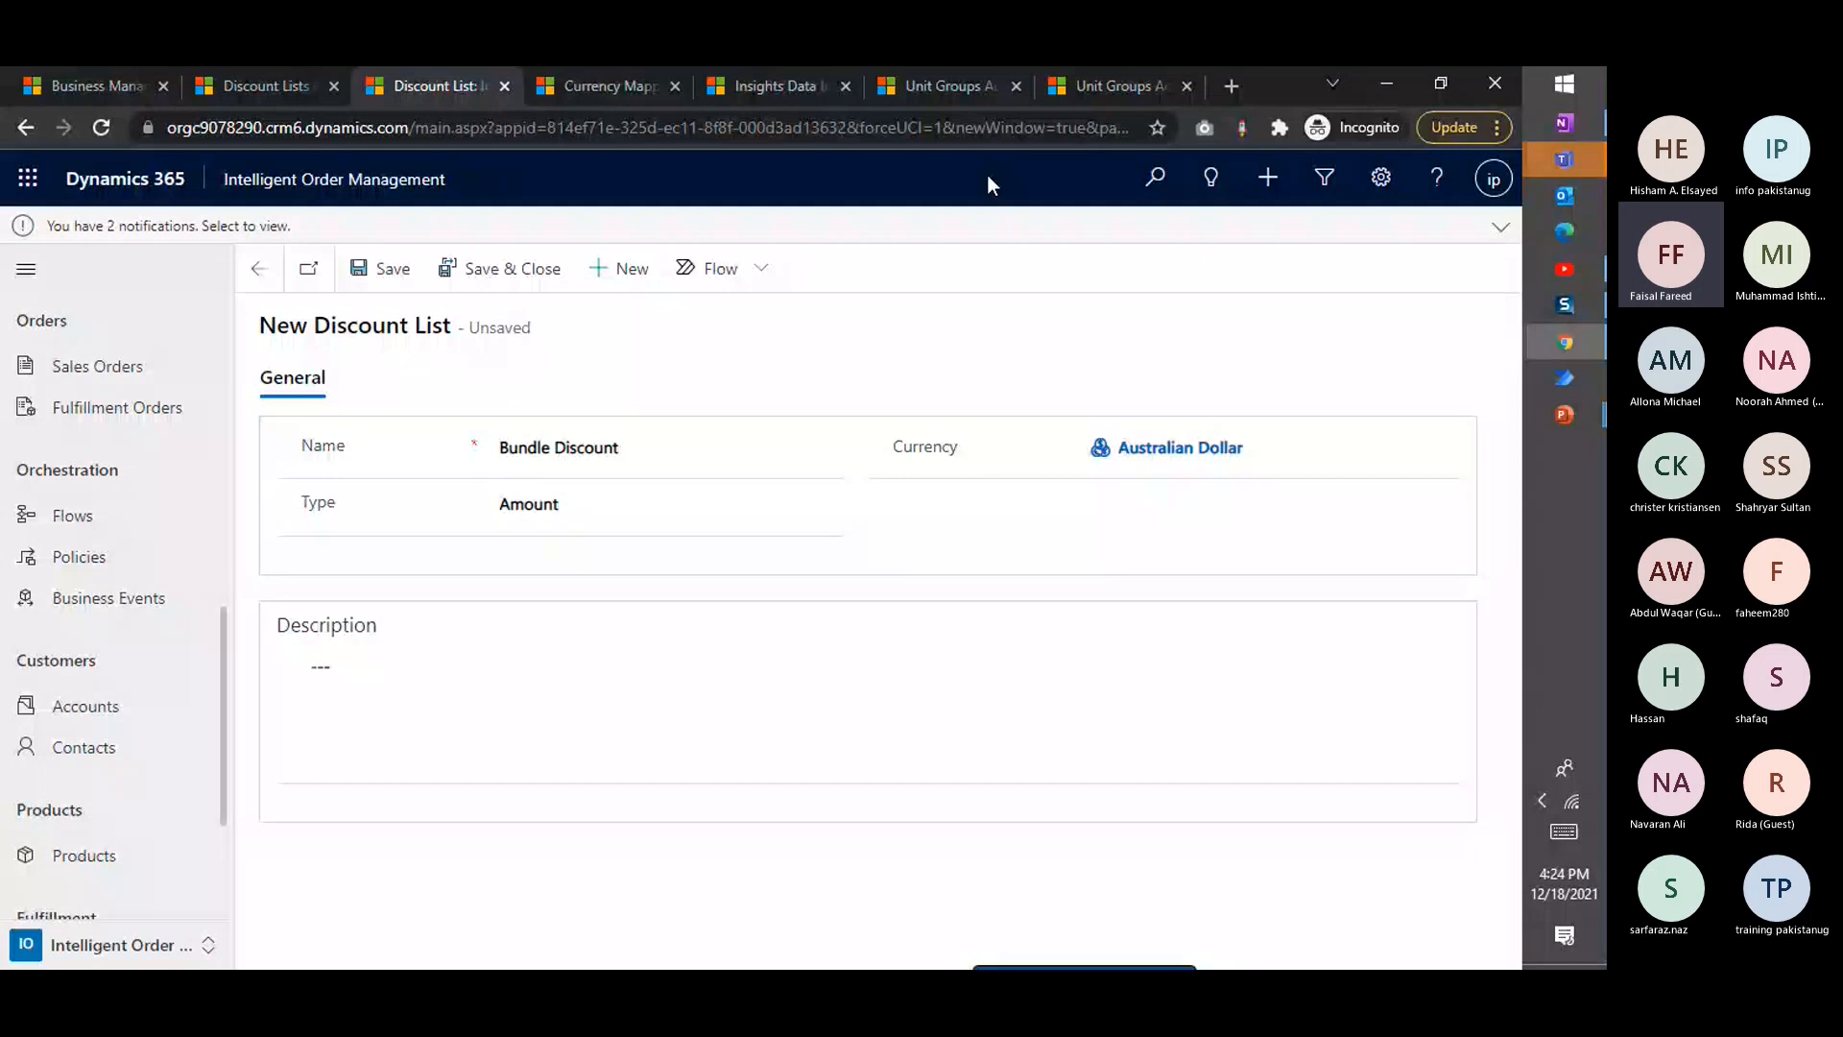
{"action": "left_click", "coordinate": [1089, 90]}
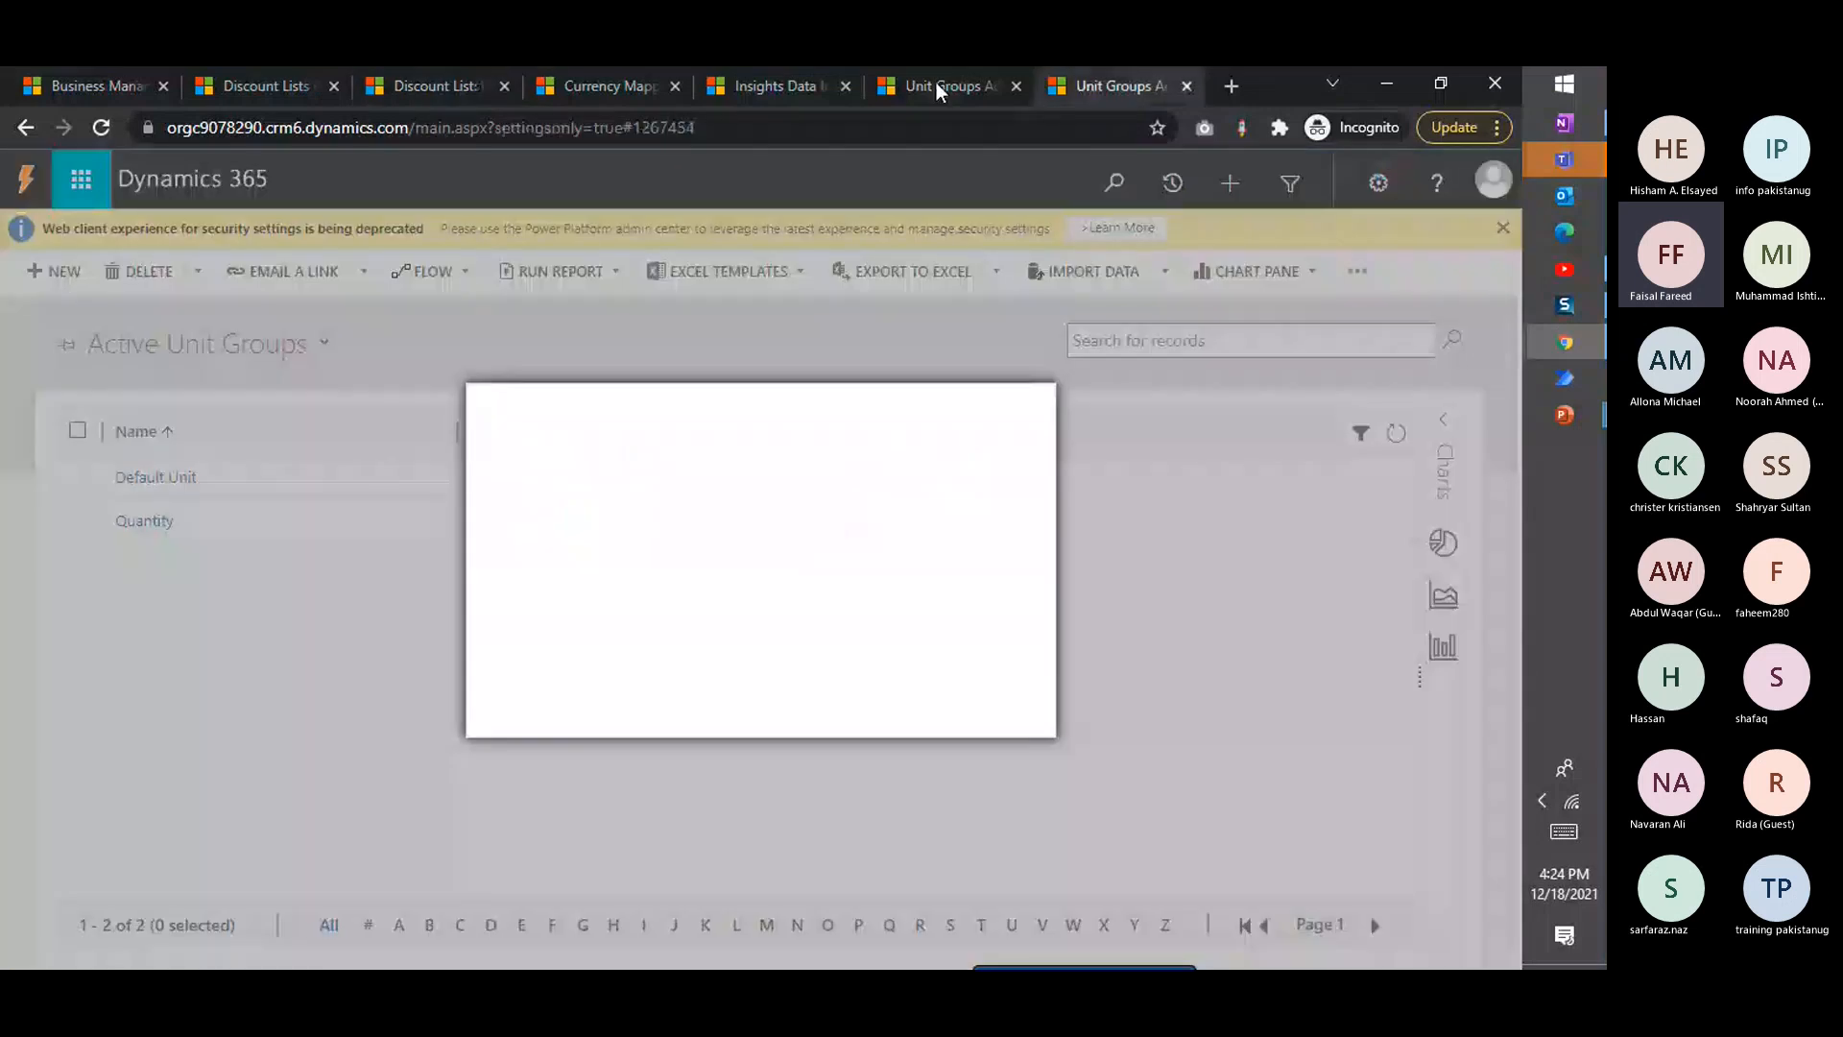
{"action": "left_click", "coordinate": [437, 86]}
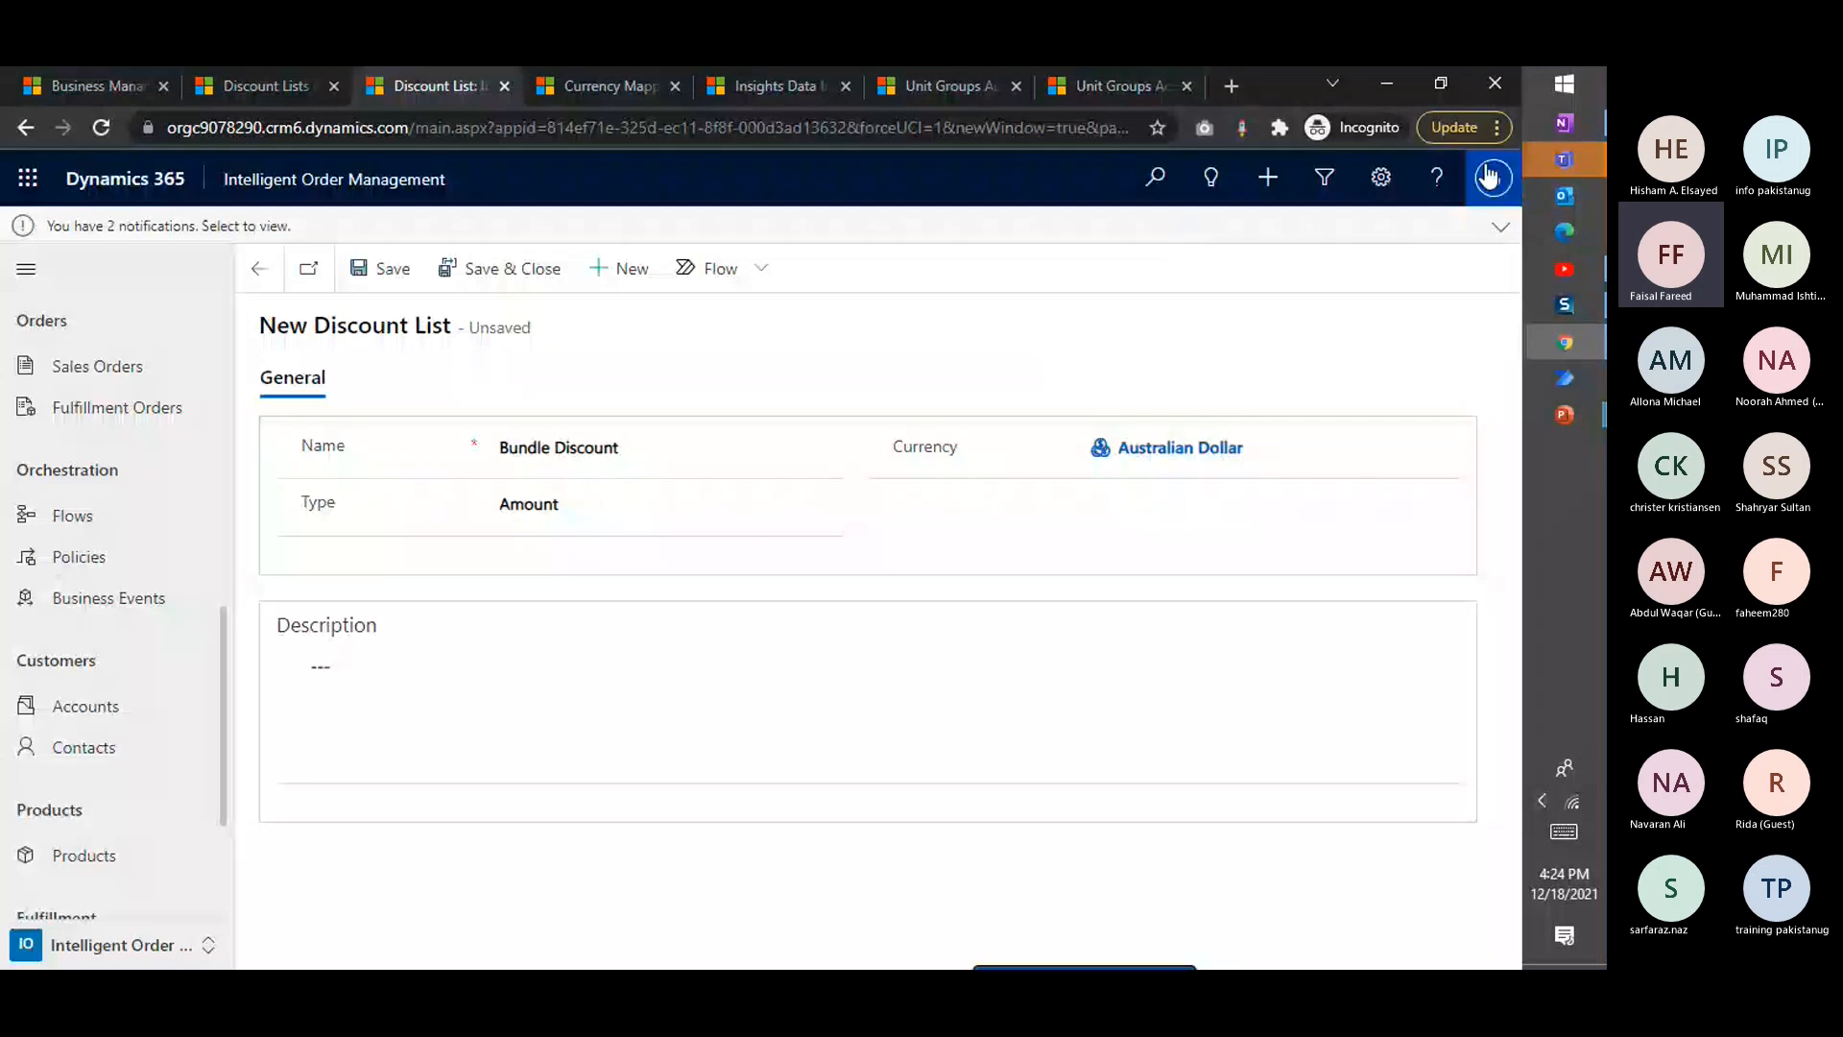
{"action": "mouse_move", "coordinate": [1547, 160]}
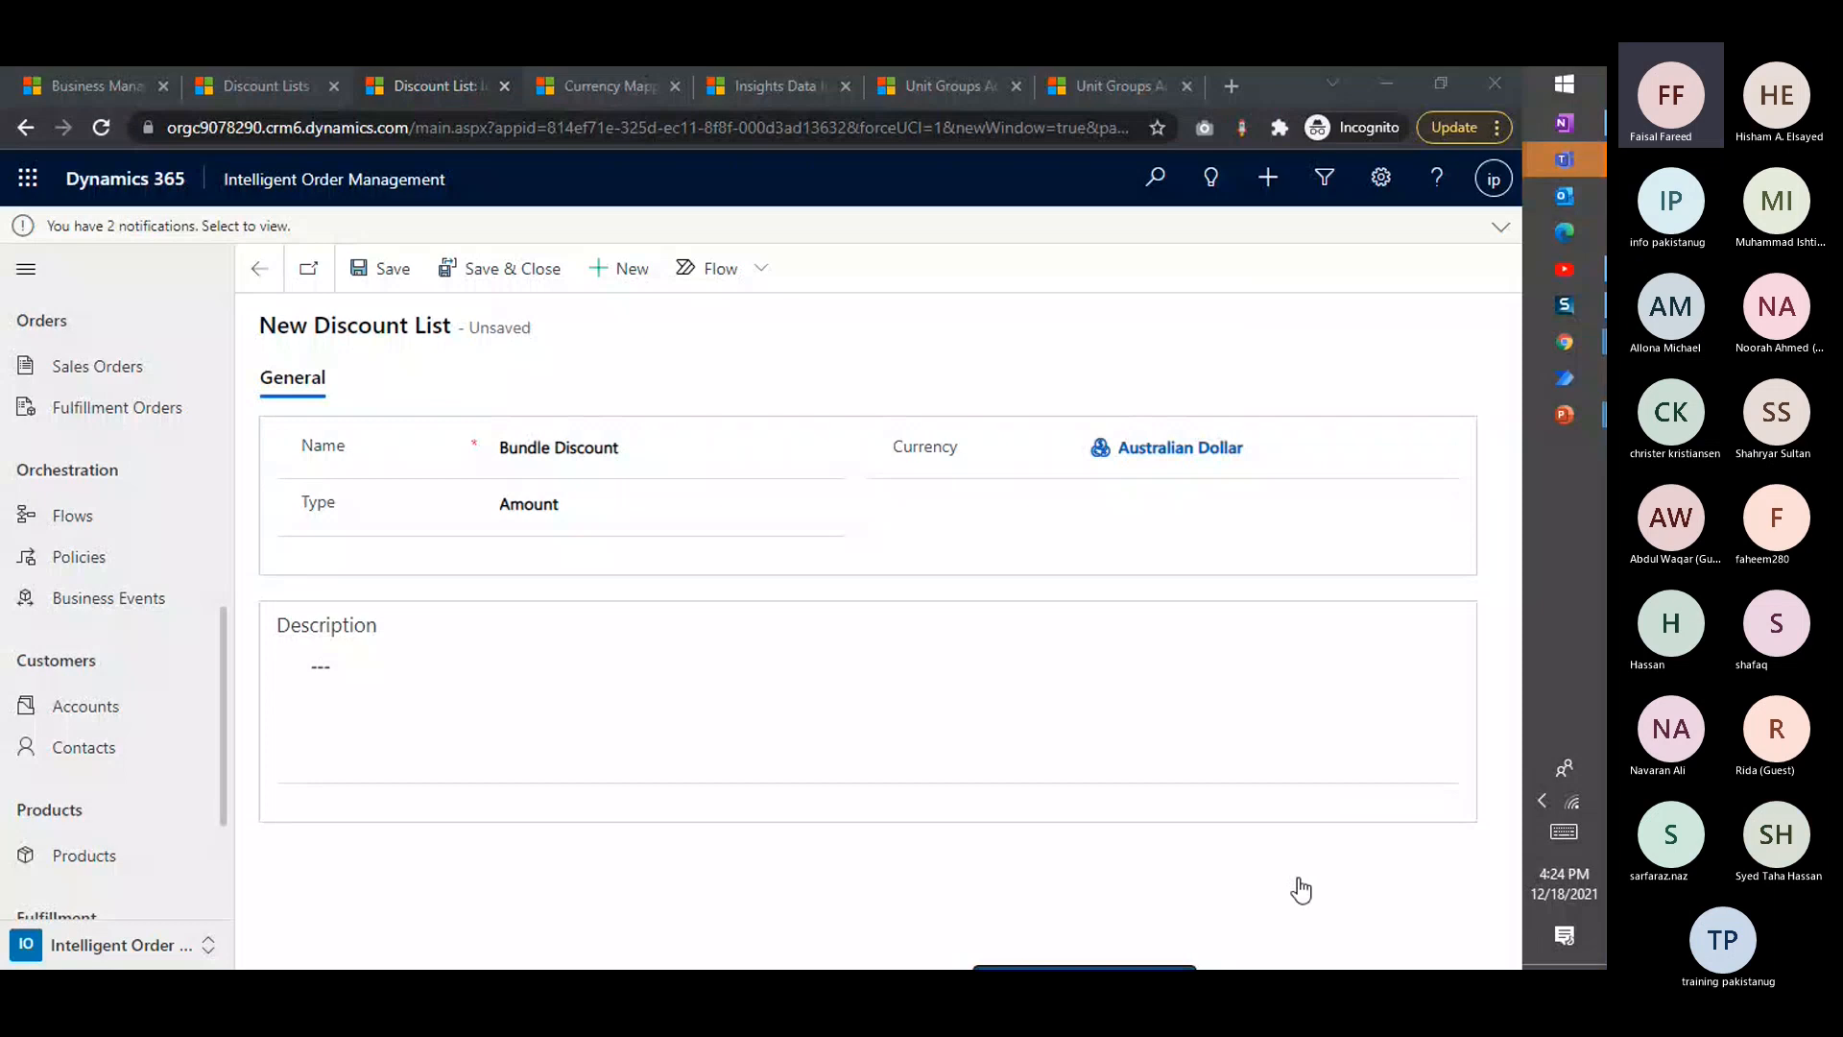
Create a unit group named 12 Bottle Pack with the primary unit 12
{"action": "left_click", "coordinate": [902, 86]}
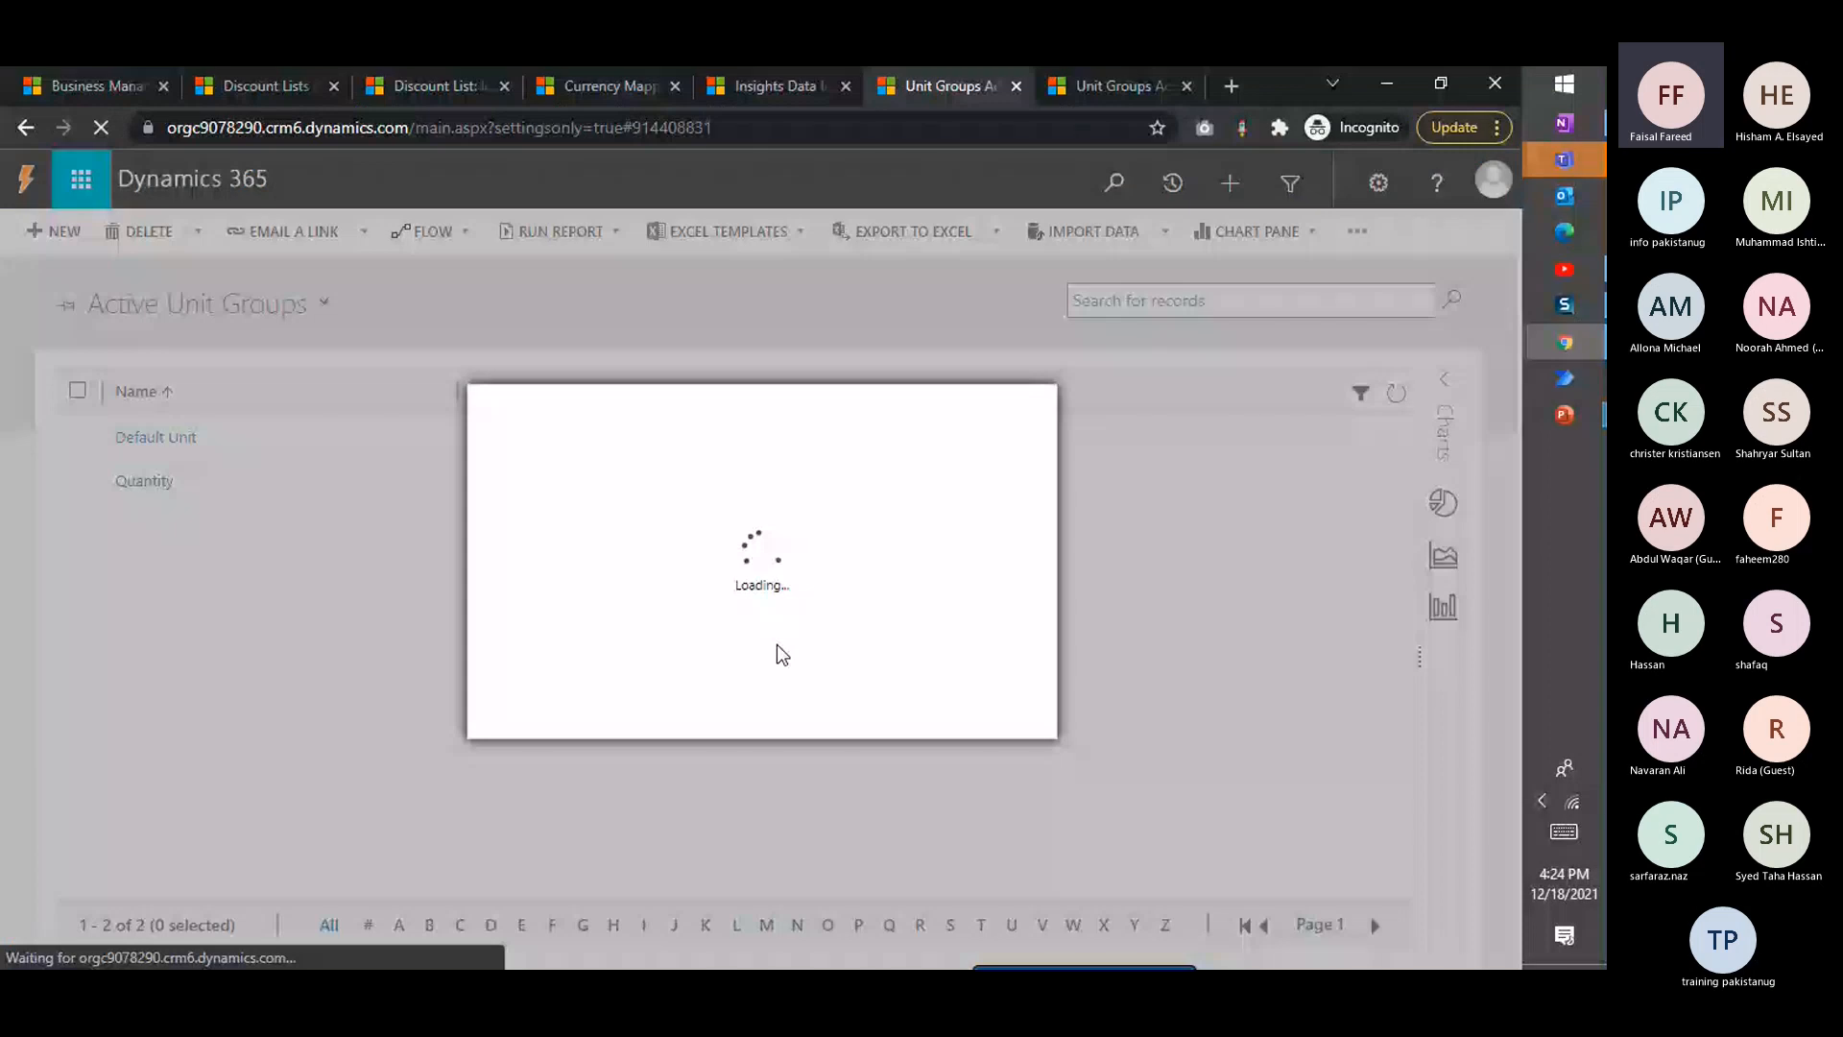
{"action": "key", "text": "ctrl+w"}
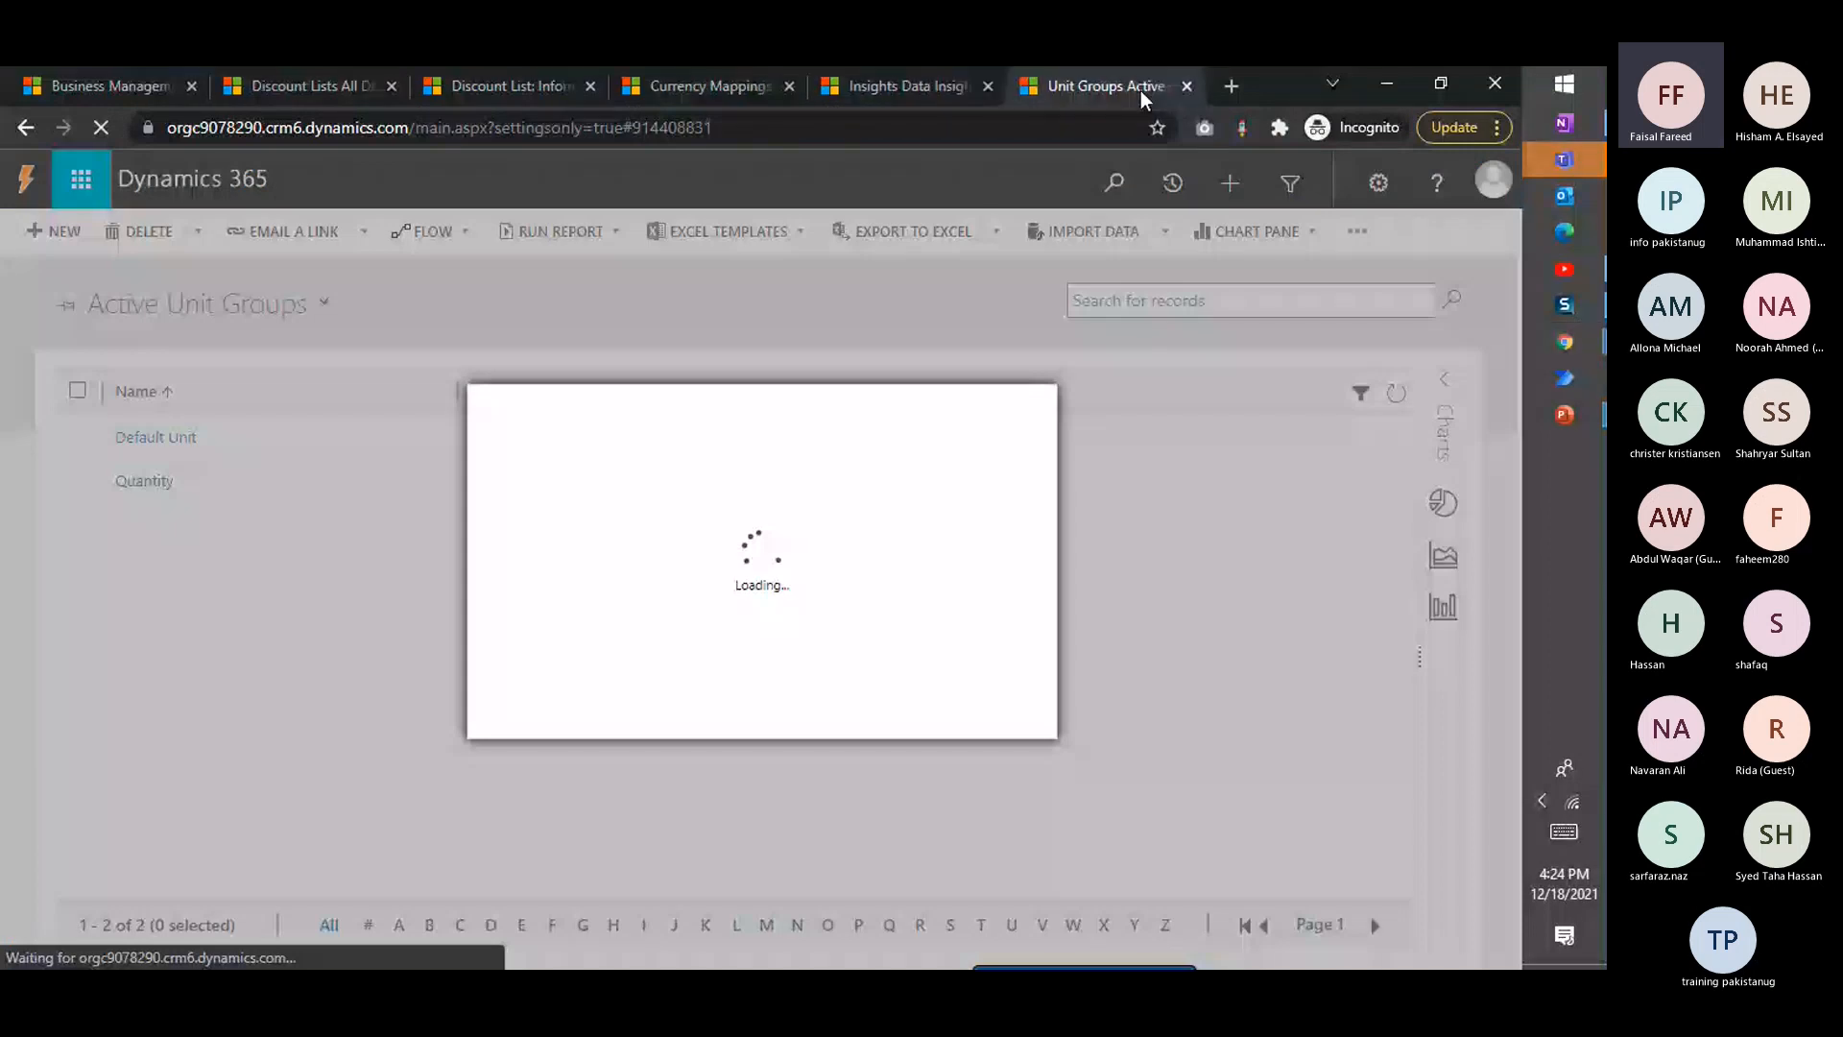
{"action": "type", "text": "12 Bottle "}
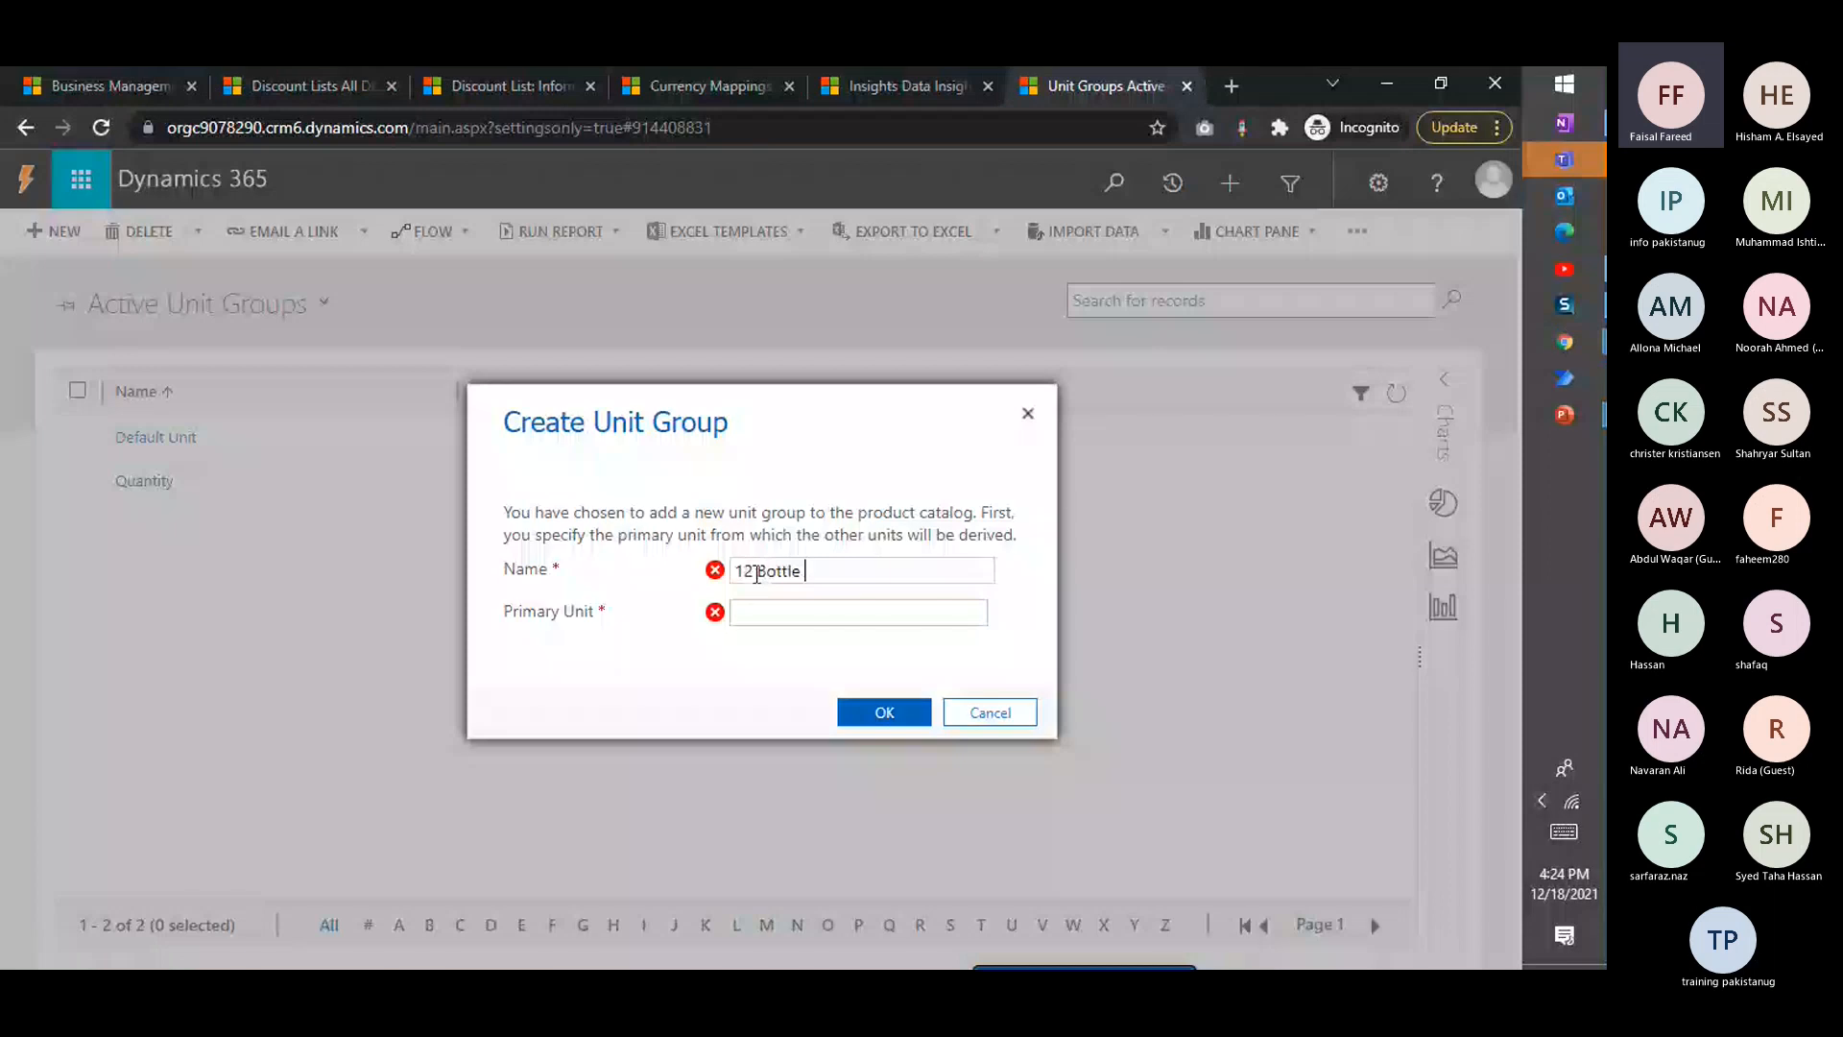
{"action": "type", "text": "Bac"}
{"action": "key", "text": "BackSpace"}
{"action": "key", "text": "BackSpace"}
{"action": "key", "text": "BackSpace"}
{"action": "type", "text": "Pack"}
{"action": "key", "text": "Tab"}
{"action": "type", "text": "12"}
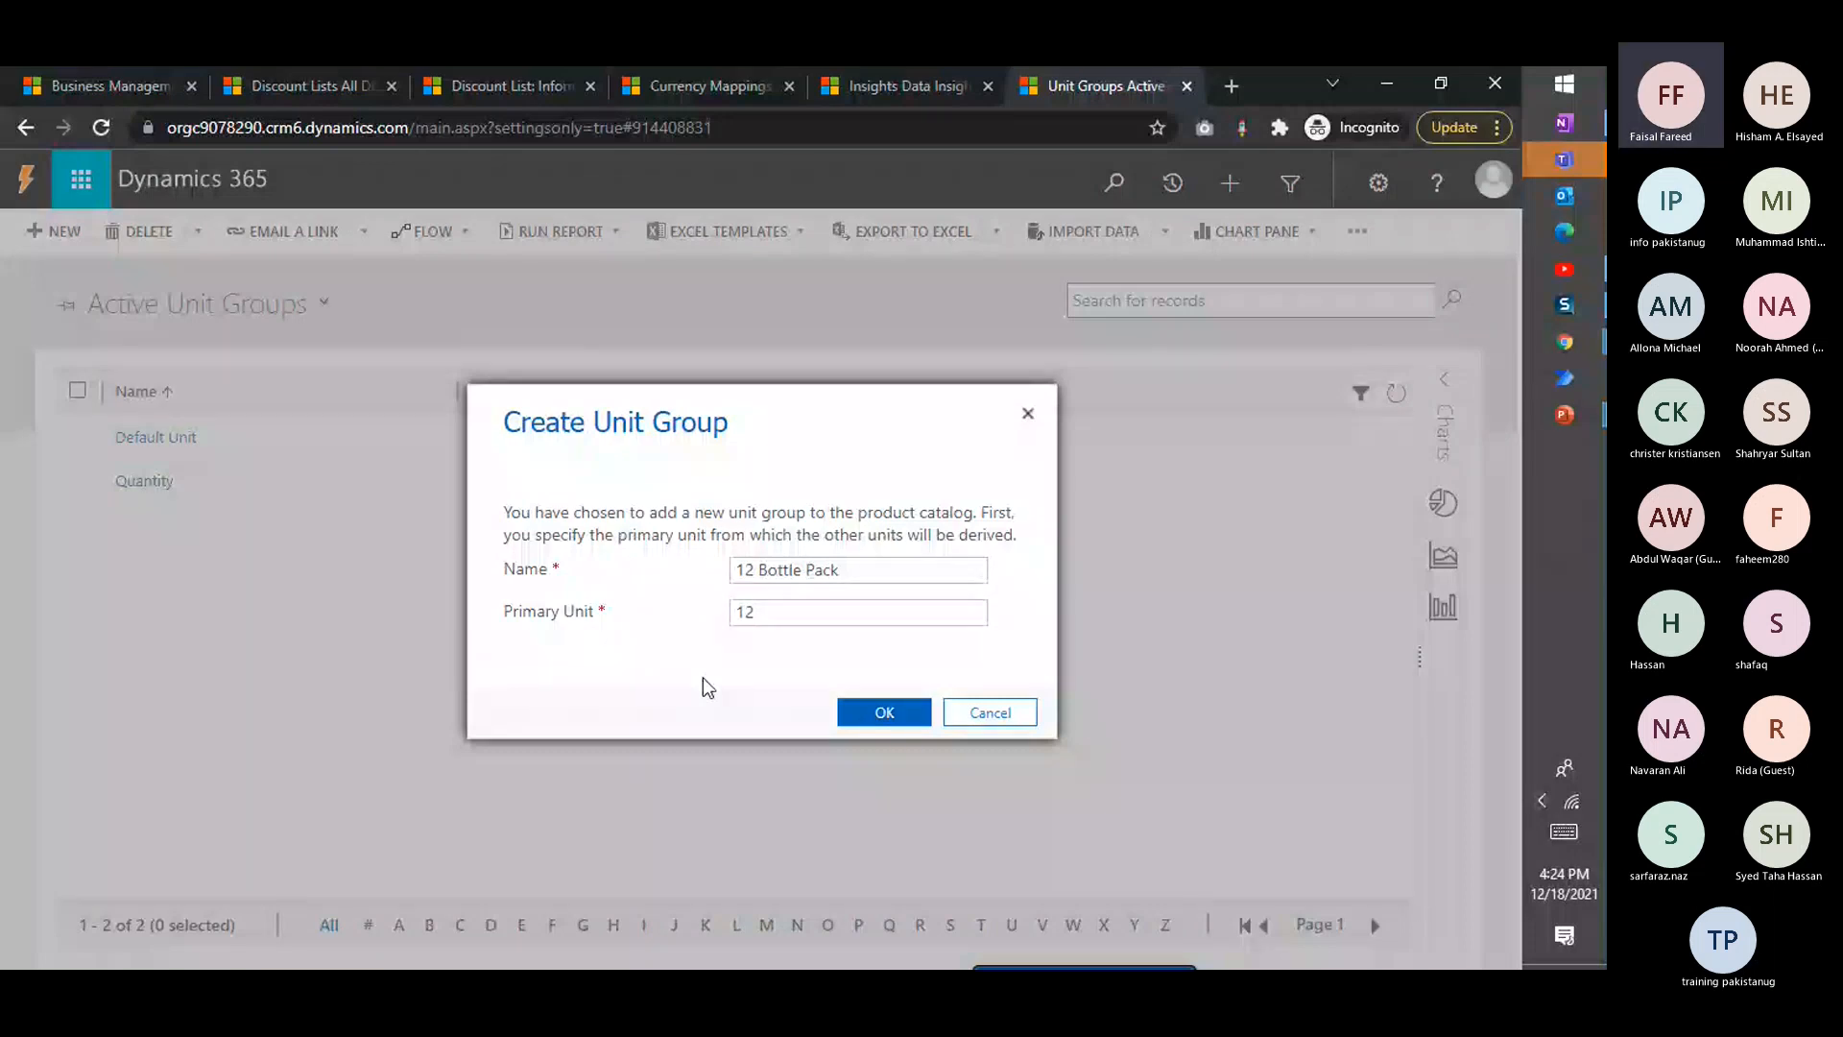
{"action": "key", "text": "Return"}
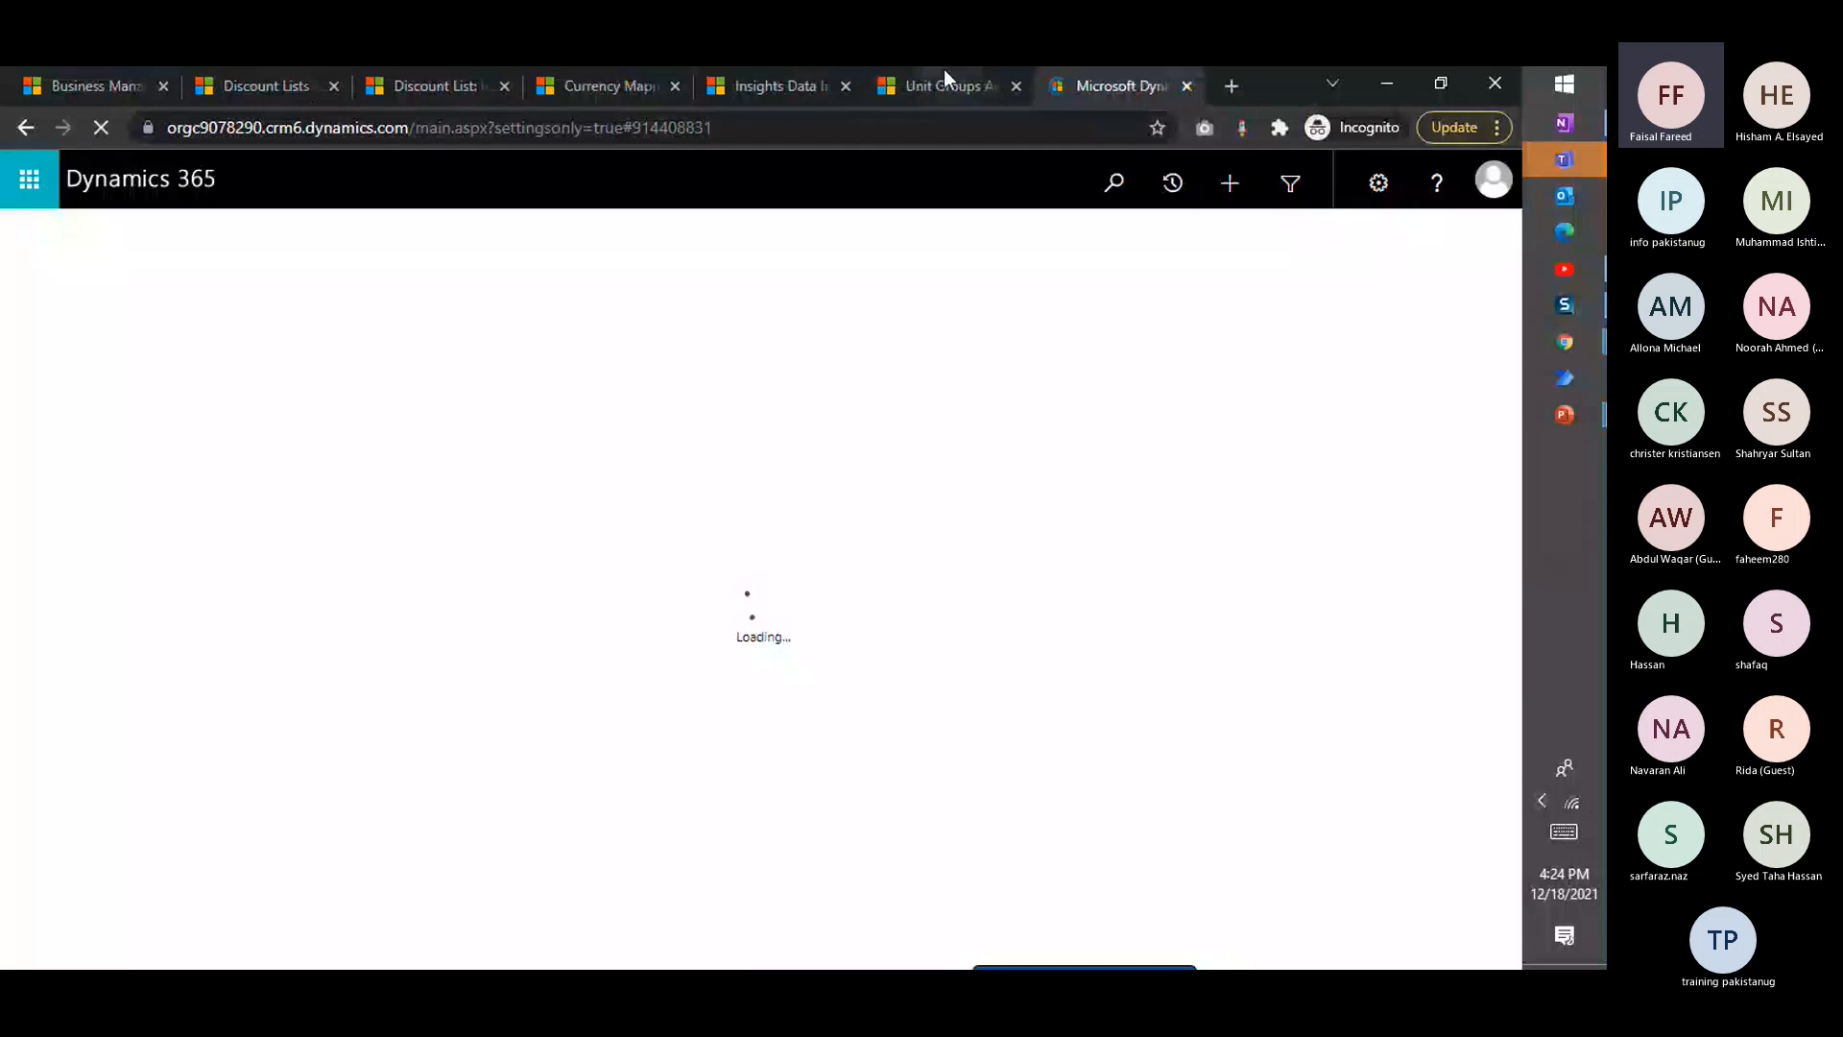
{"action": "left_click", "coordinate": [945, 77]}
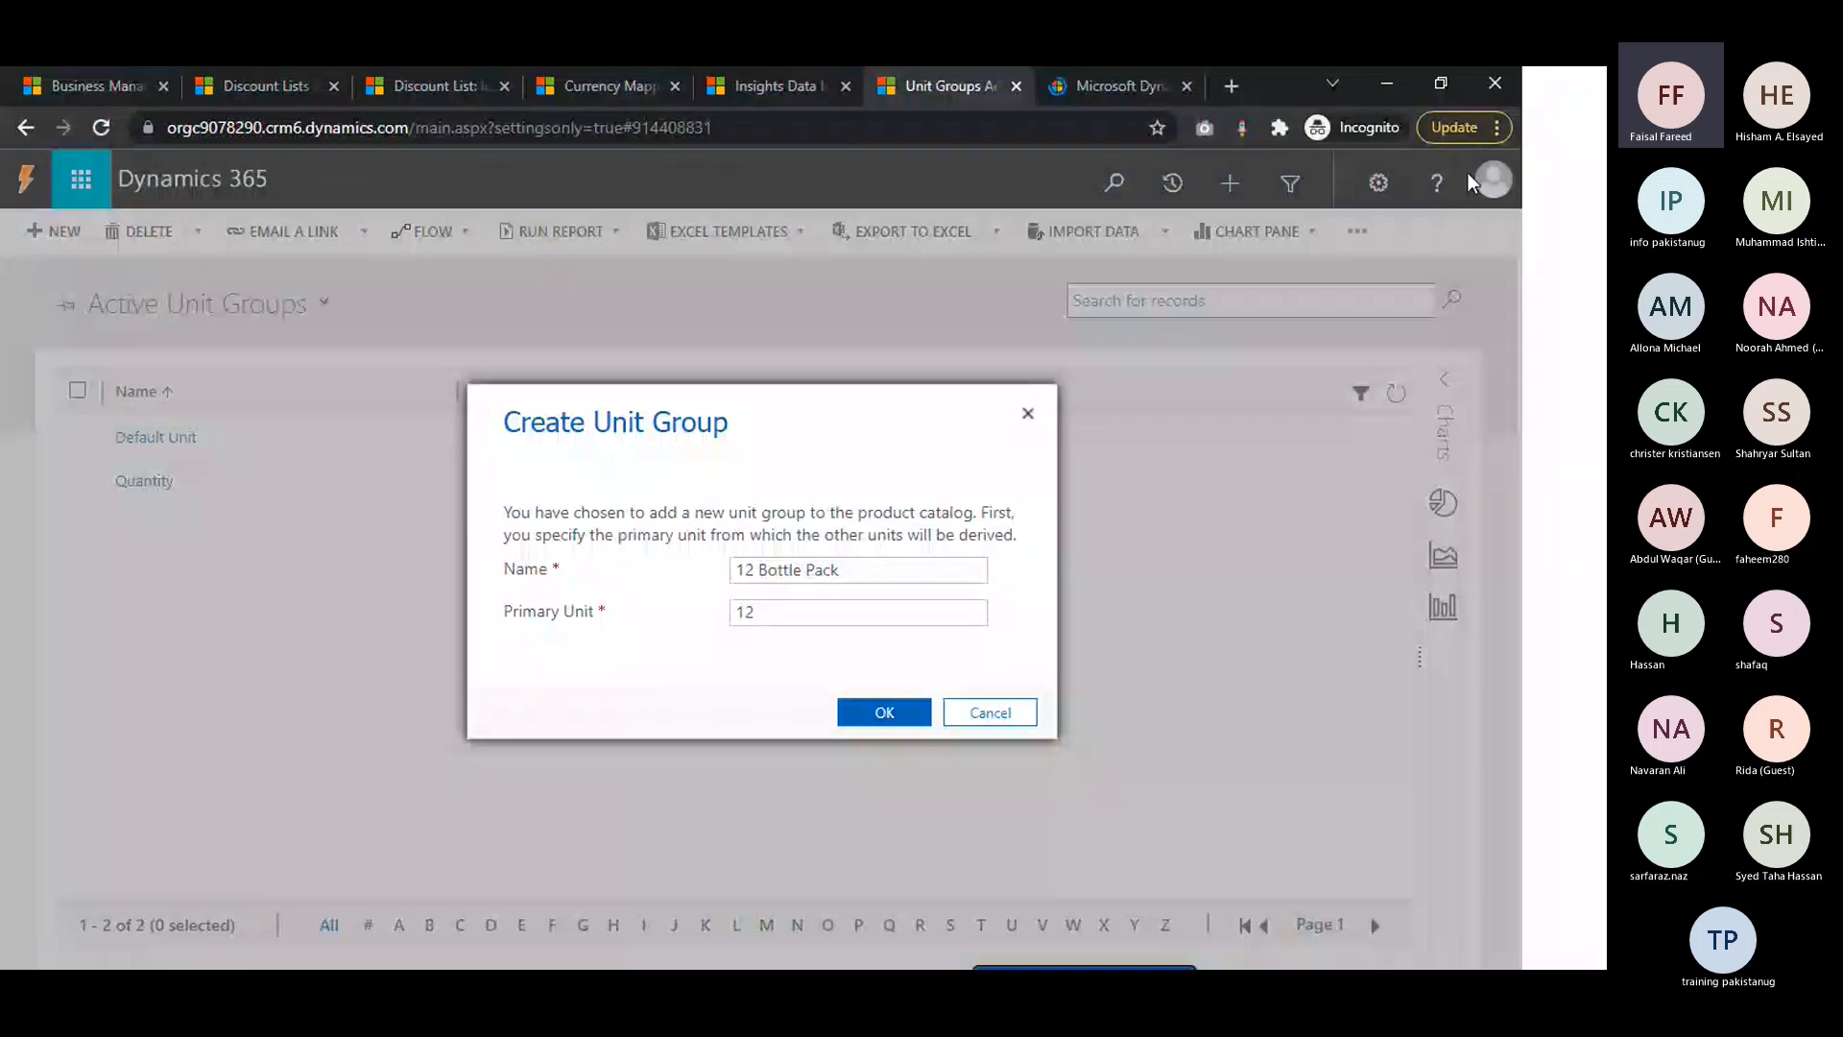
Review the Unit Group & Discount List slide in the presentation and return to Dynamics 365
{"action": "key", "text": "alt+Tab"}
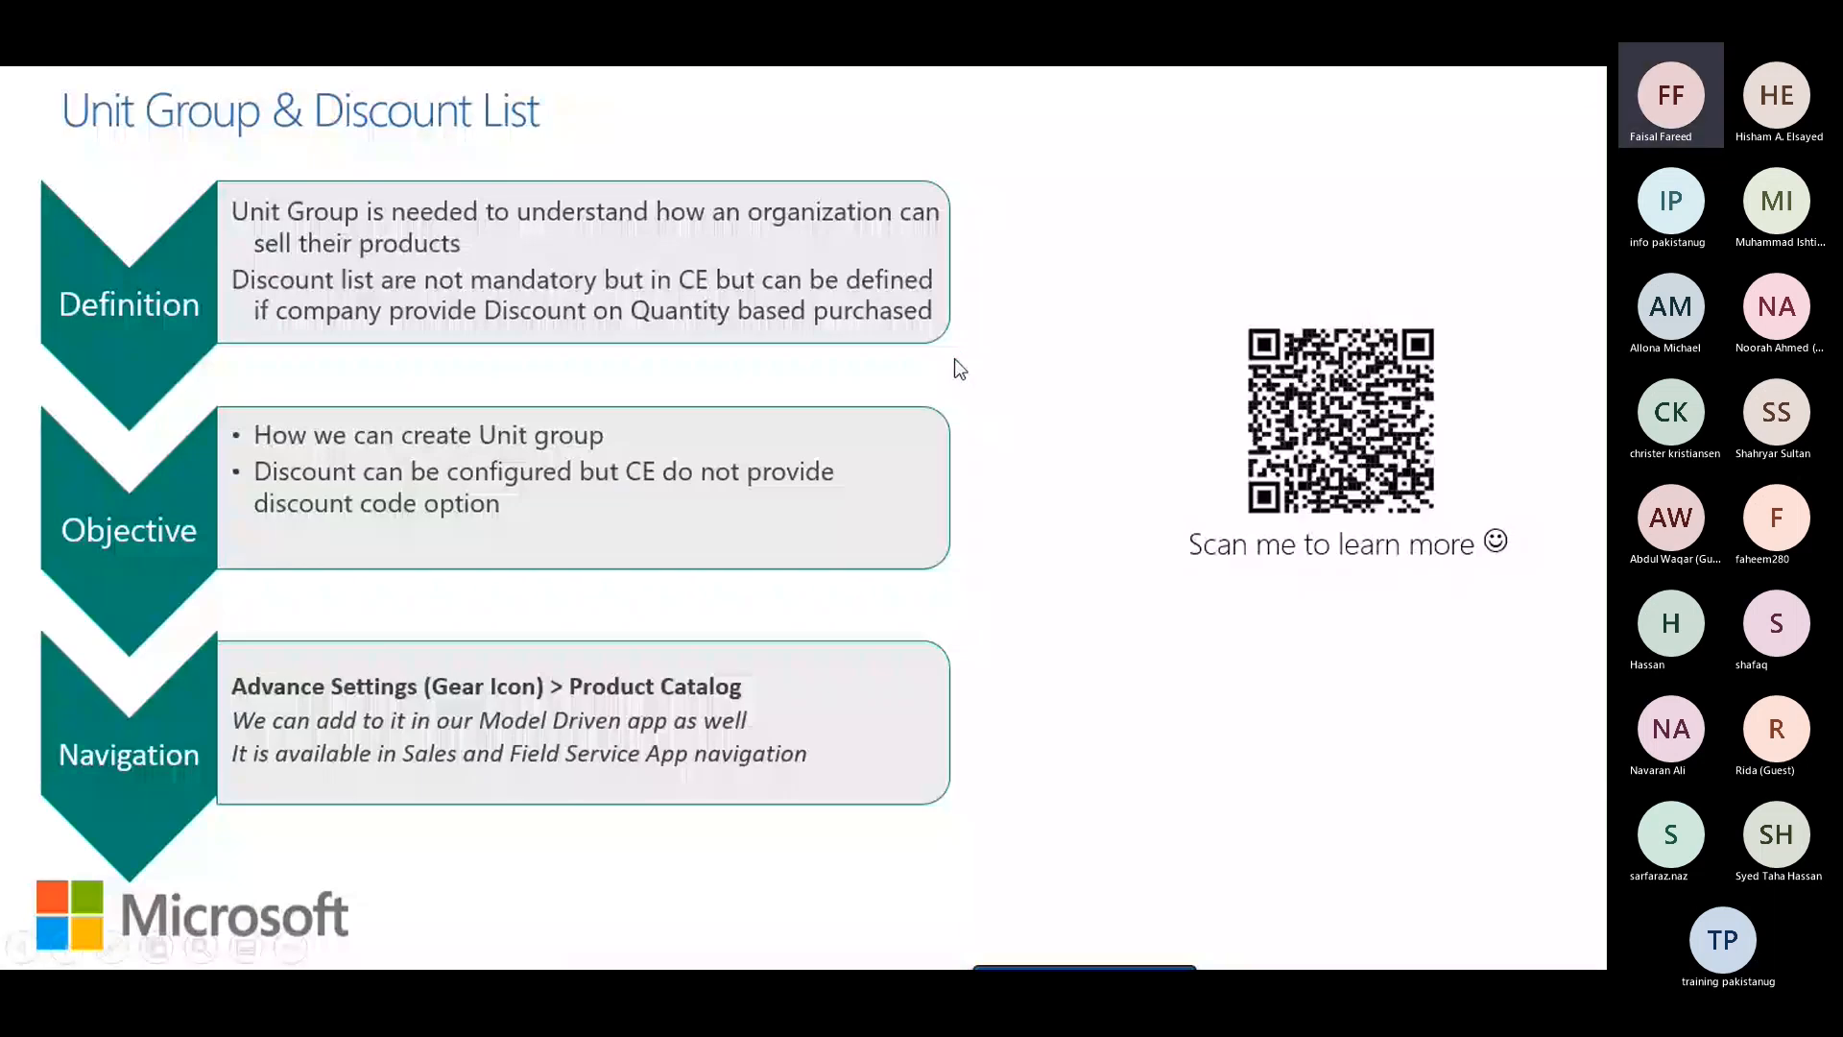
{"action": "key", "text": "alt+Tab"}
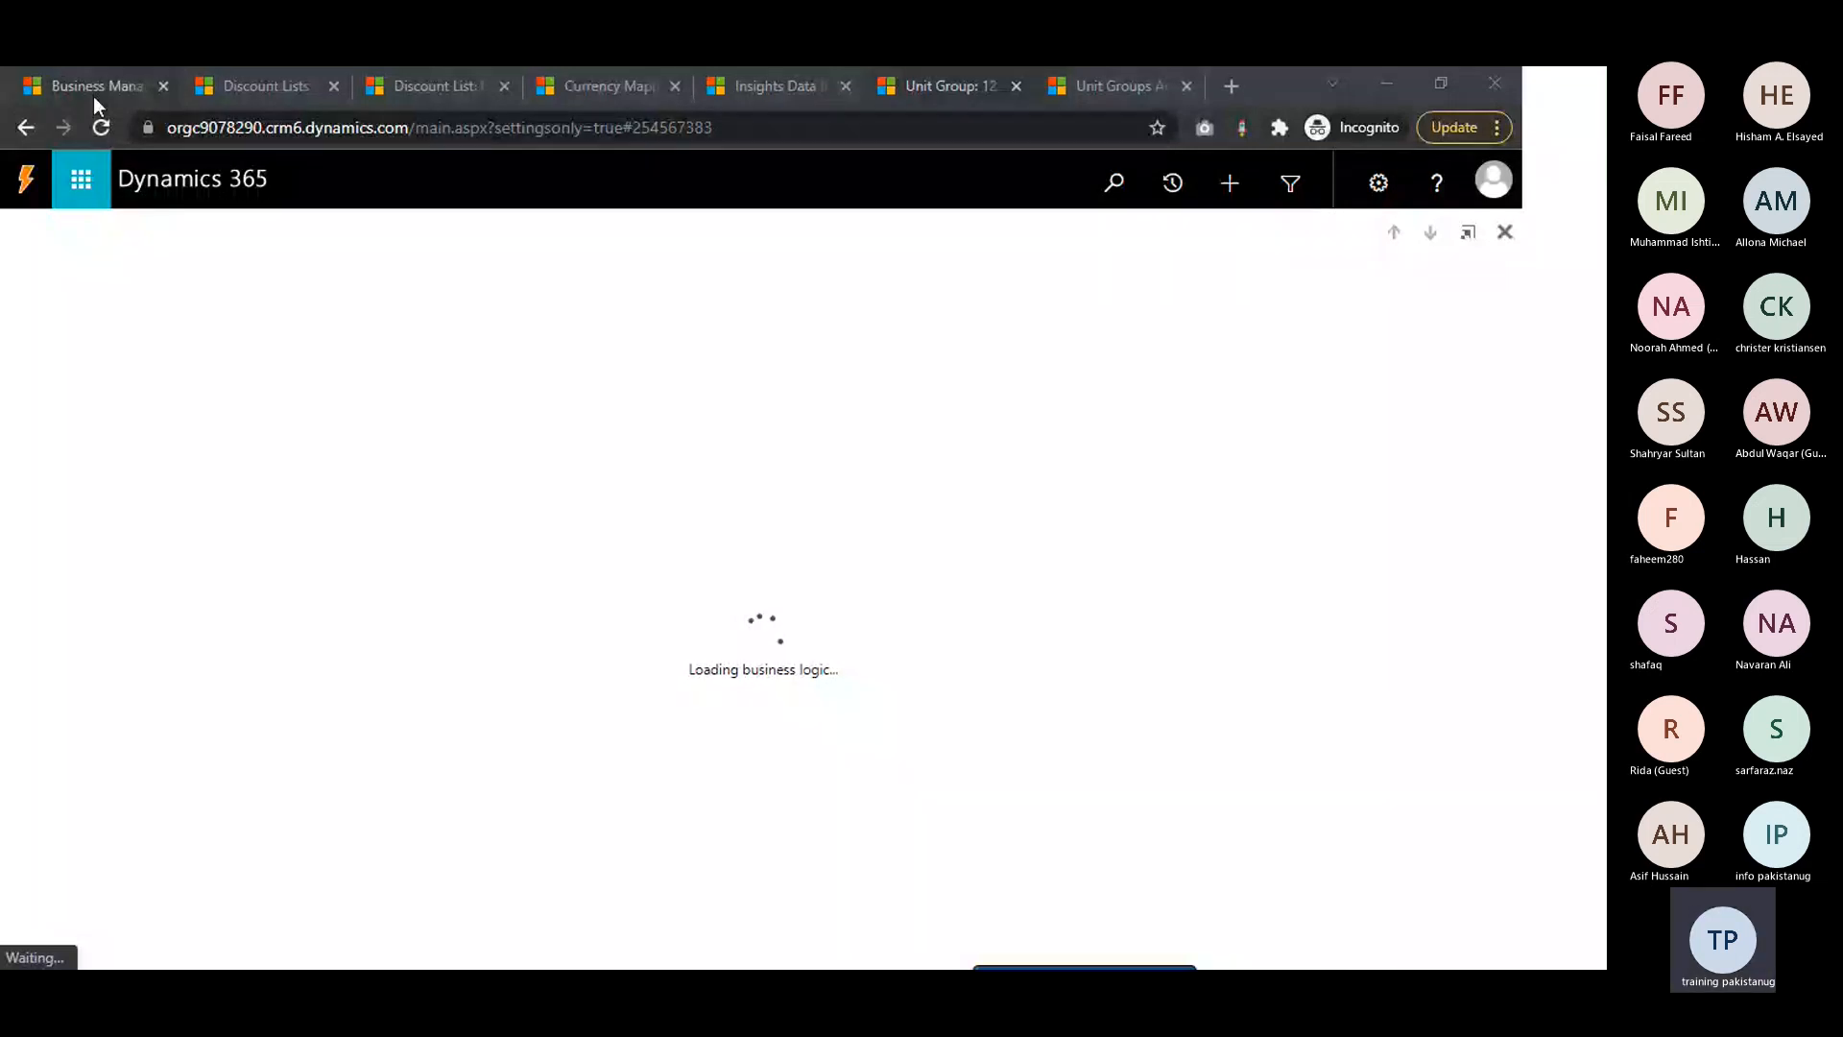
Go back to the unsaved Bundle Discount discount list and save it
{"action": "left_click", "coordinate": [234, 95]}
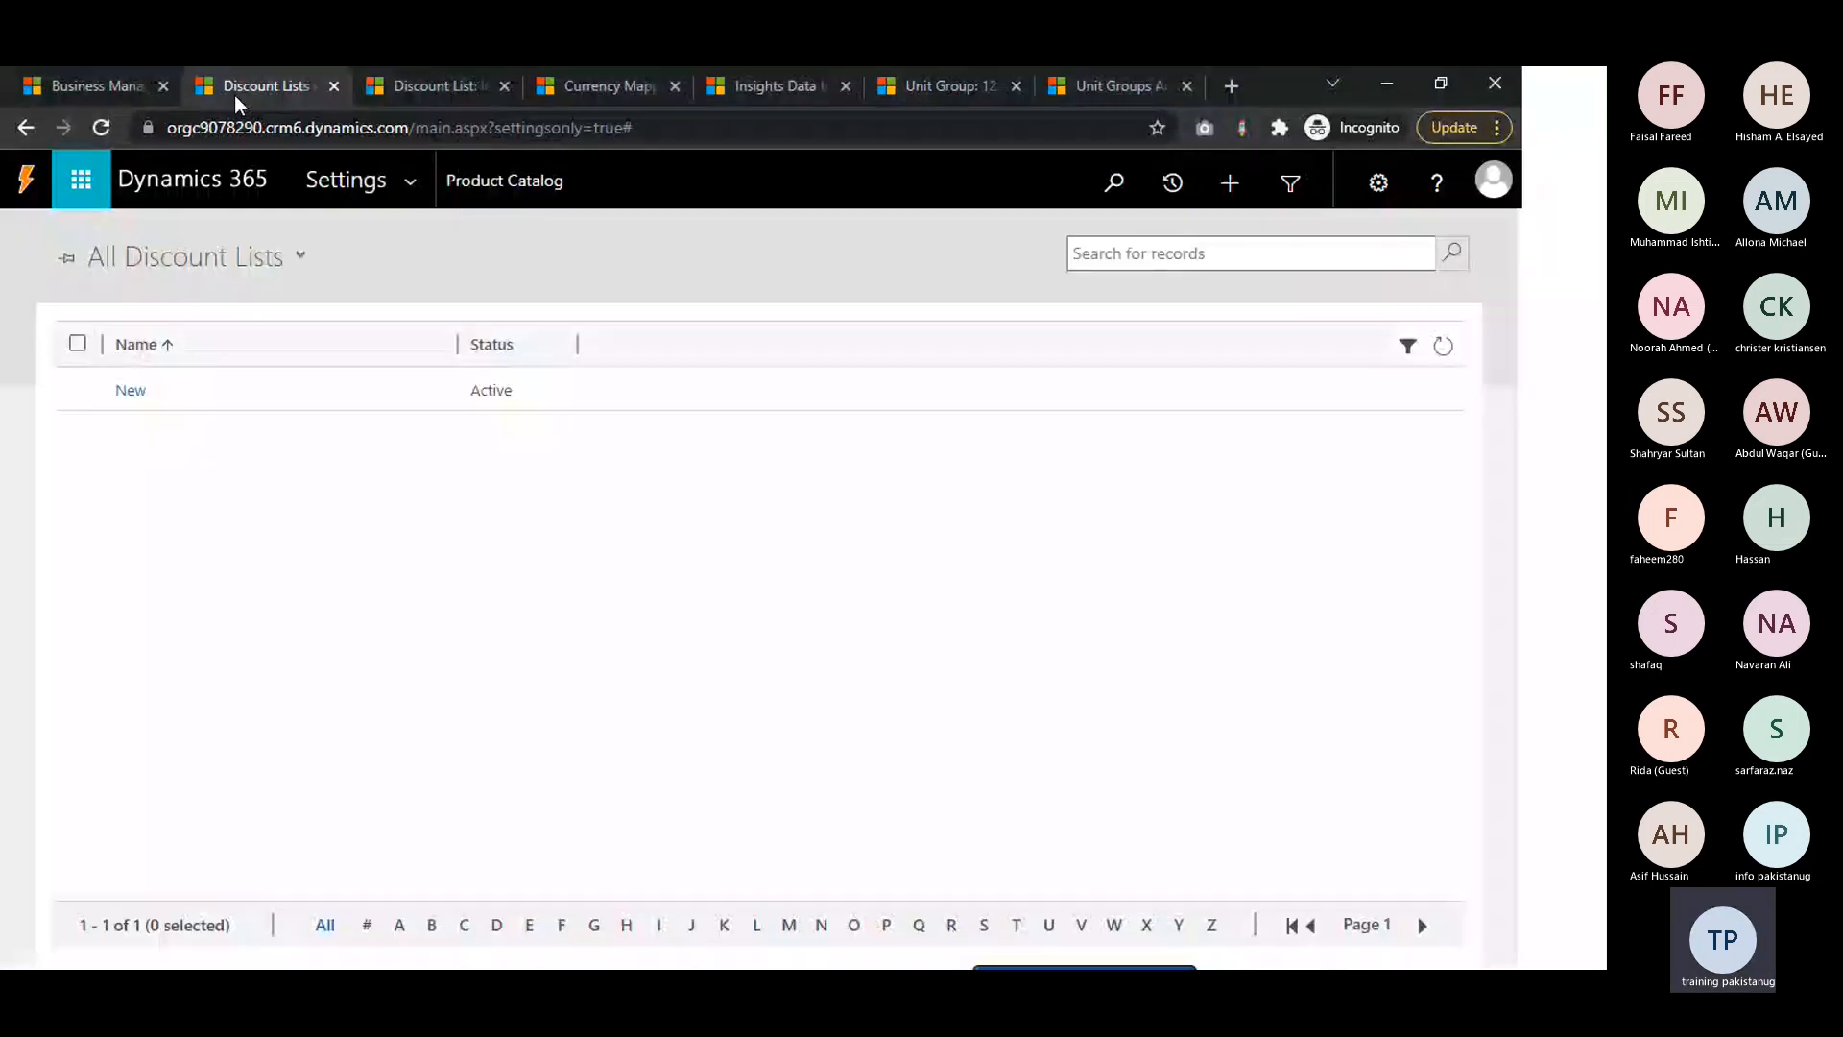
{"action": "left_click", "coordinate": [442, 94]}
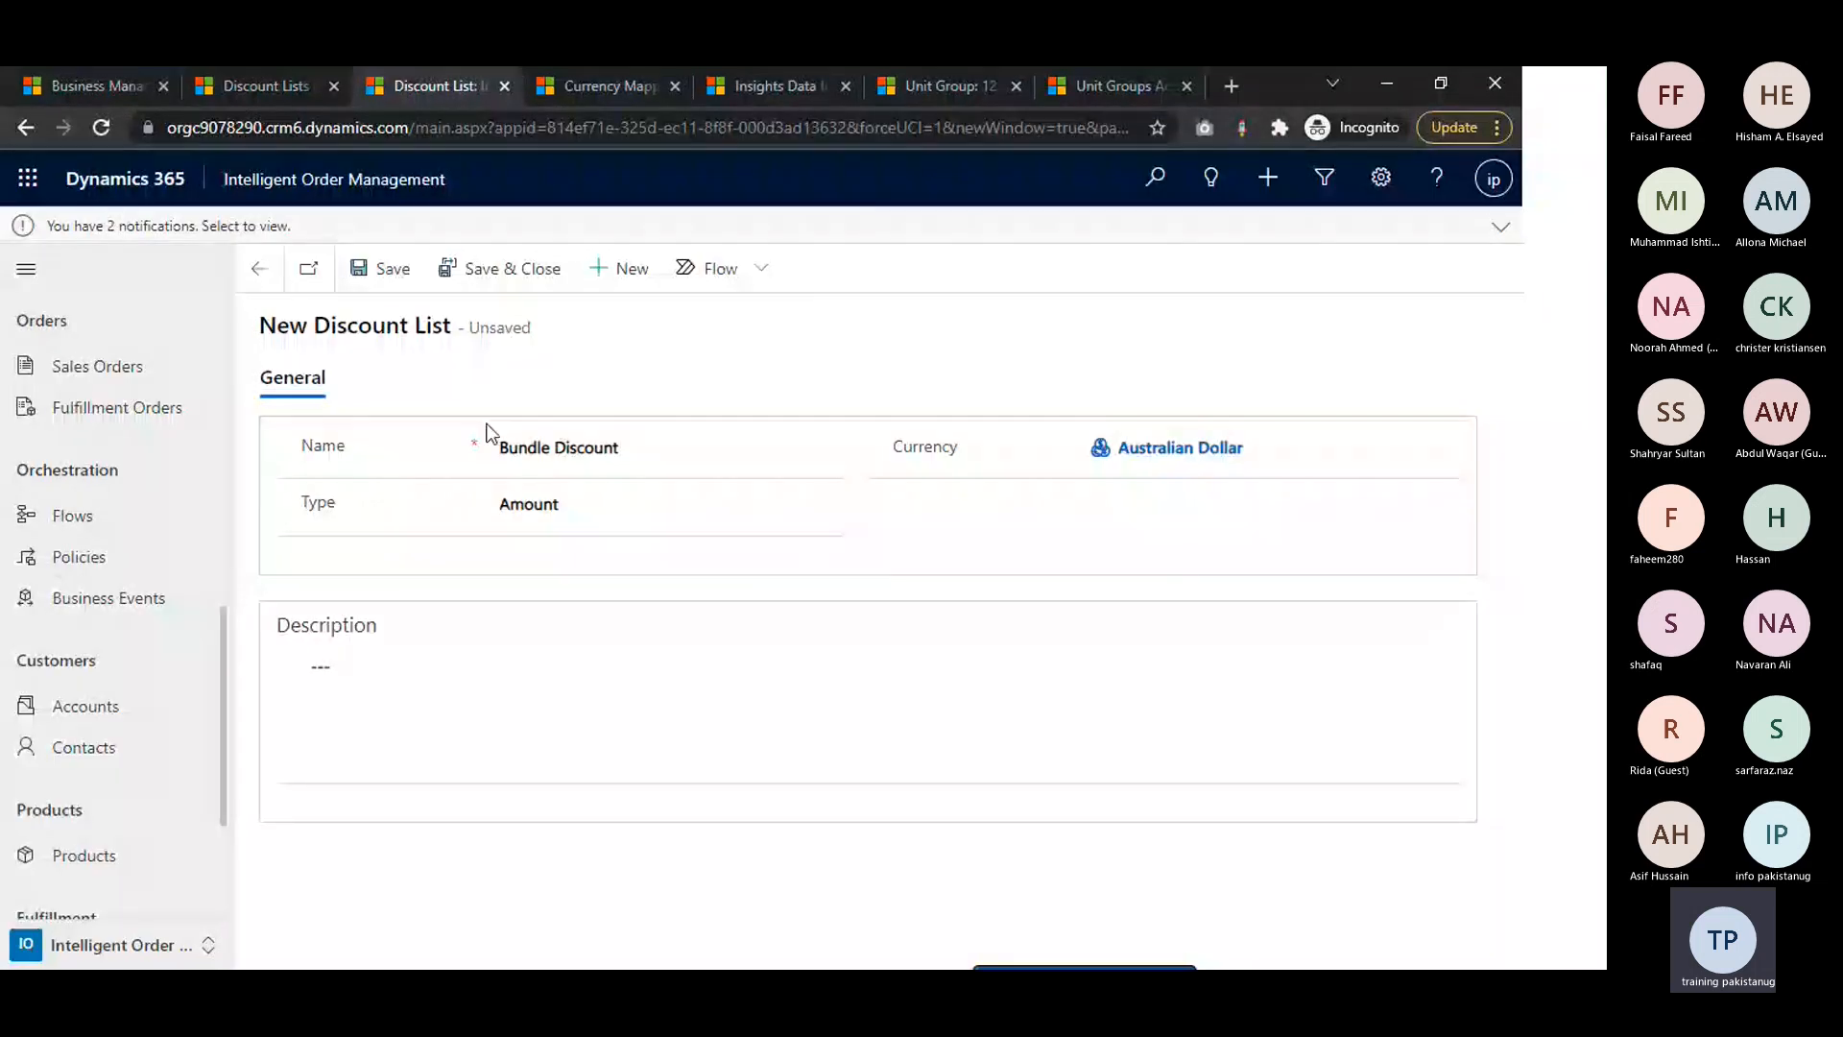
{"action": "left_click", "coordinate": [415, 86]}
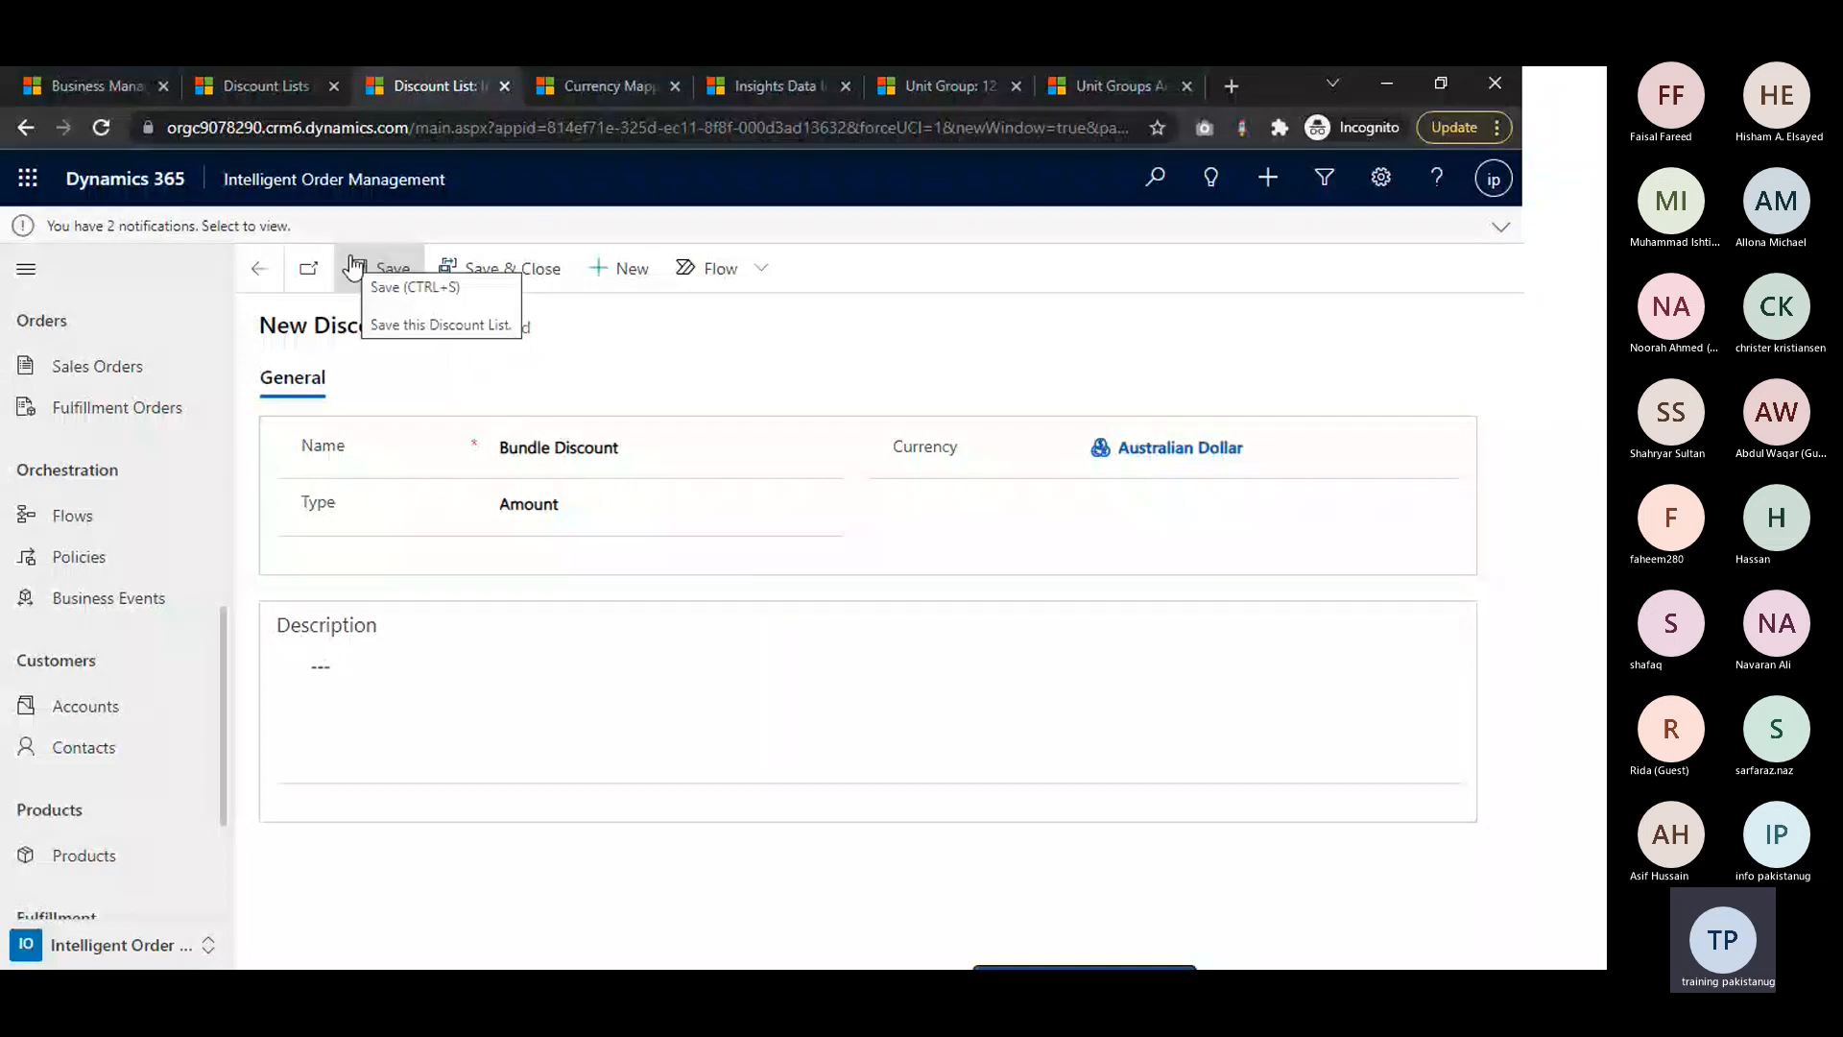
{"action": "left_click", "coordinate": [354, 265]}
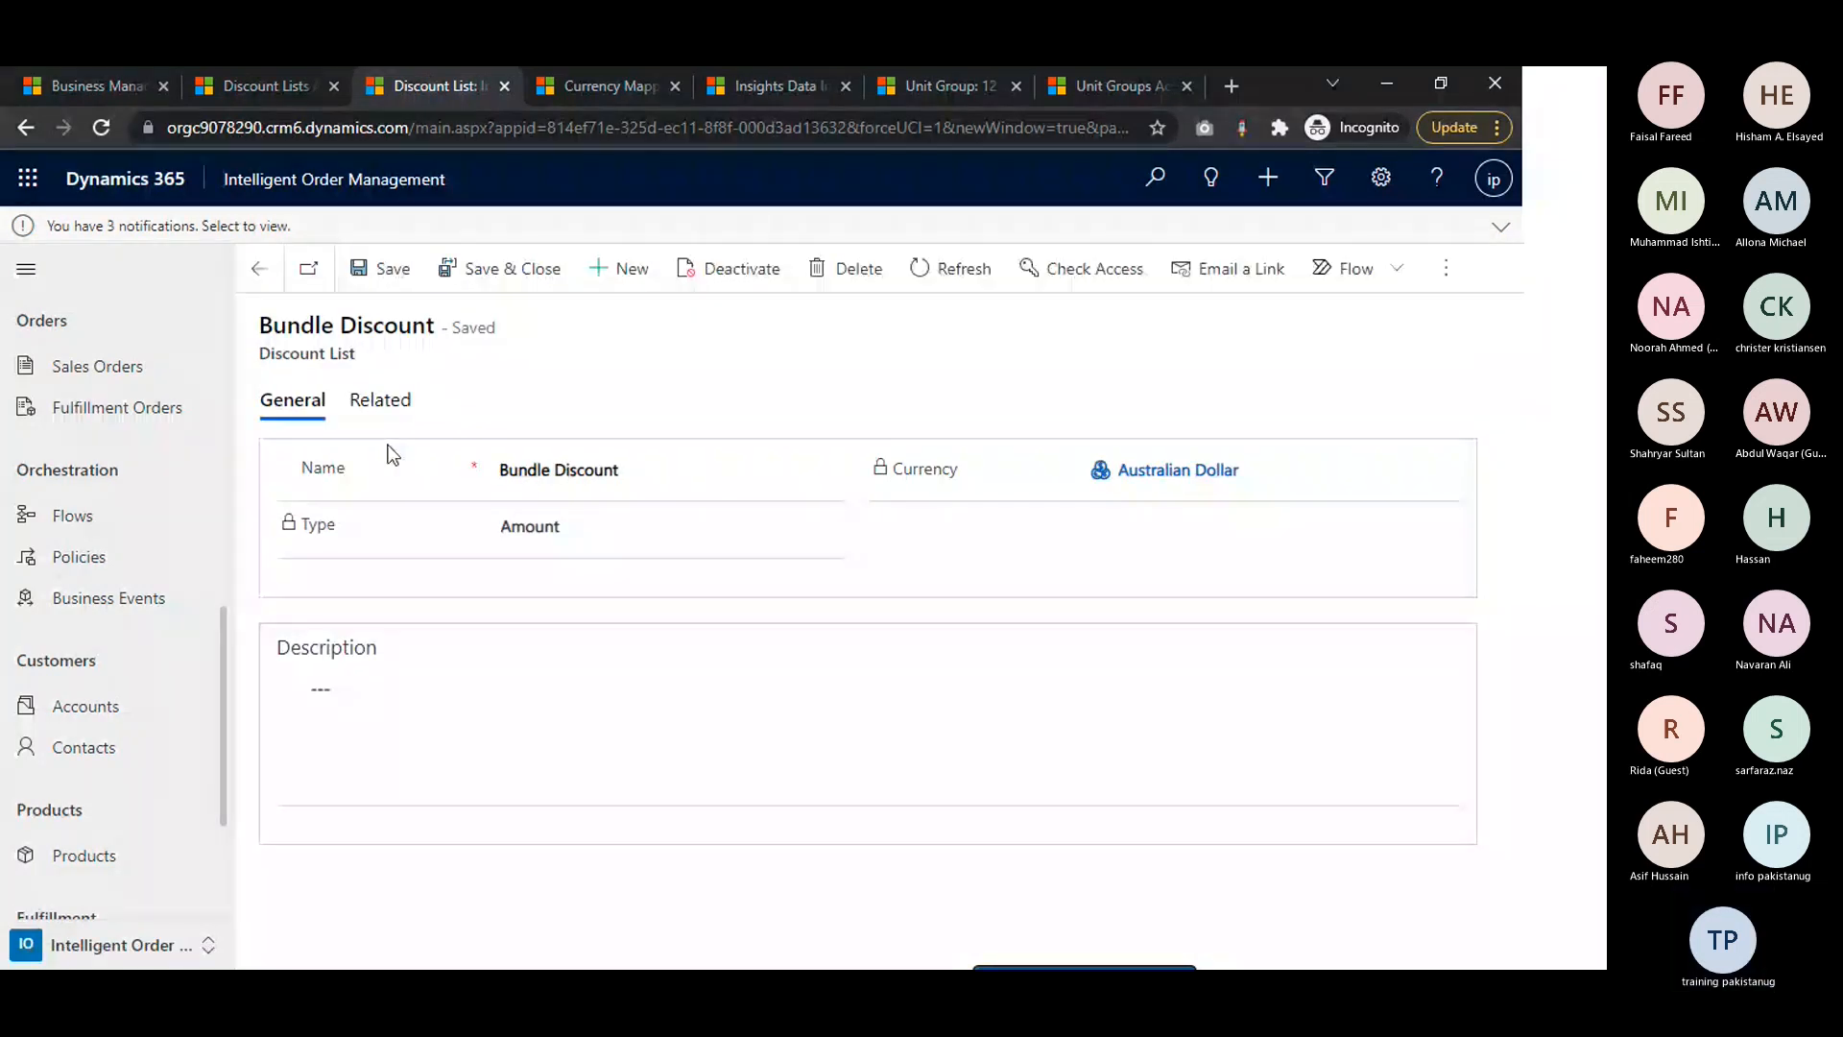
Open the discounts related to the Bundle Discount list and start a new discount
{"action": "left_click", "coordinate": [380, 399]}
{"action": "left_click", "coordinate": [437, 506]}
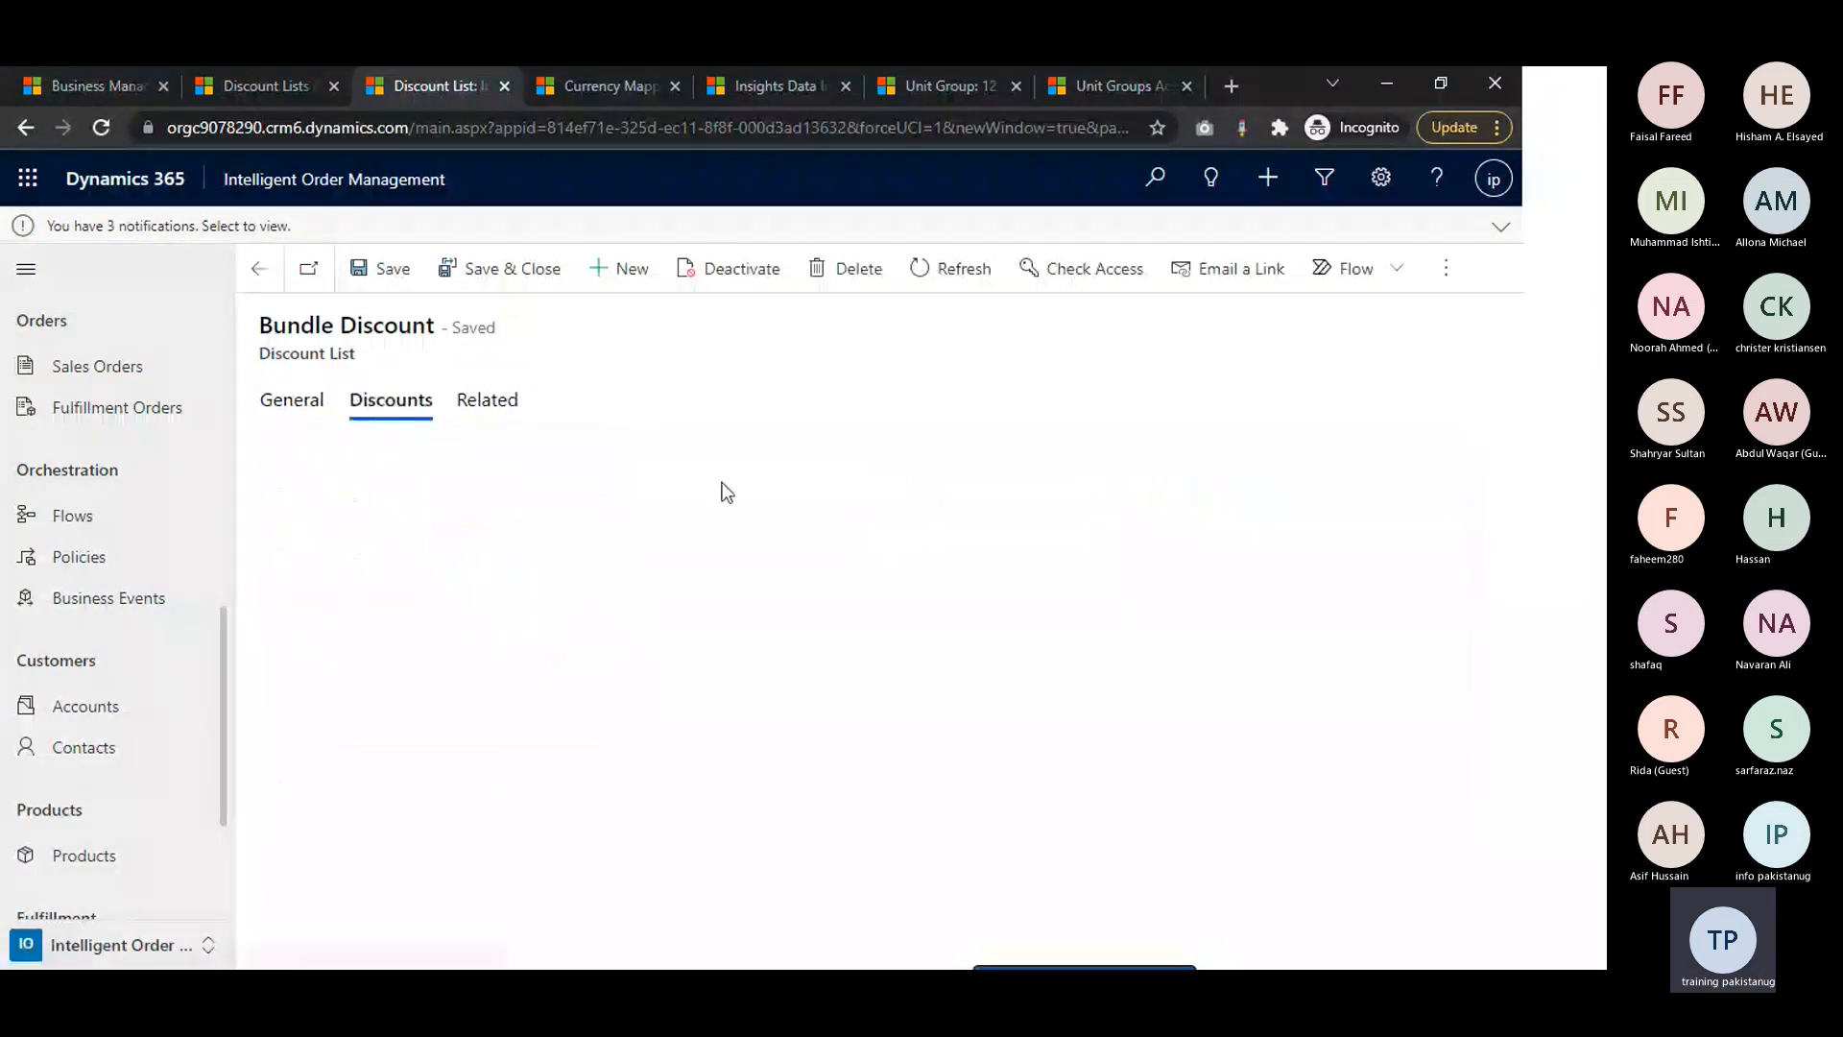
{"action": "right_click", "coordinate": [492, 486]}
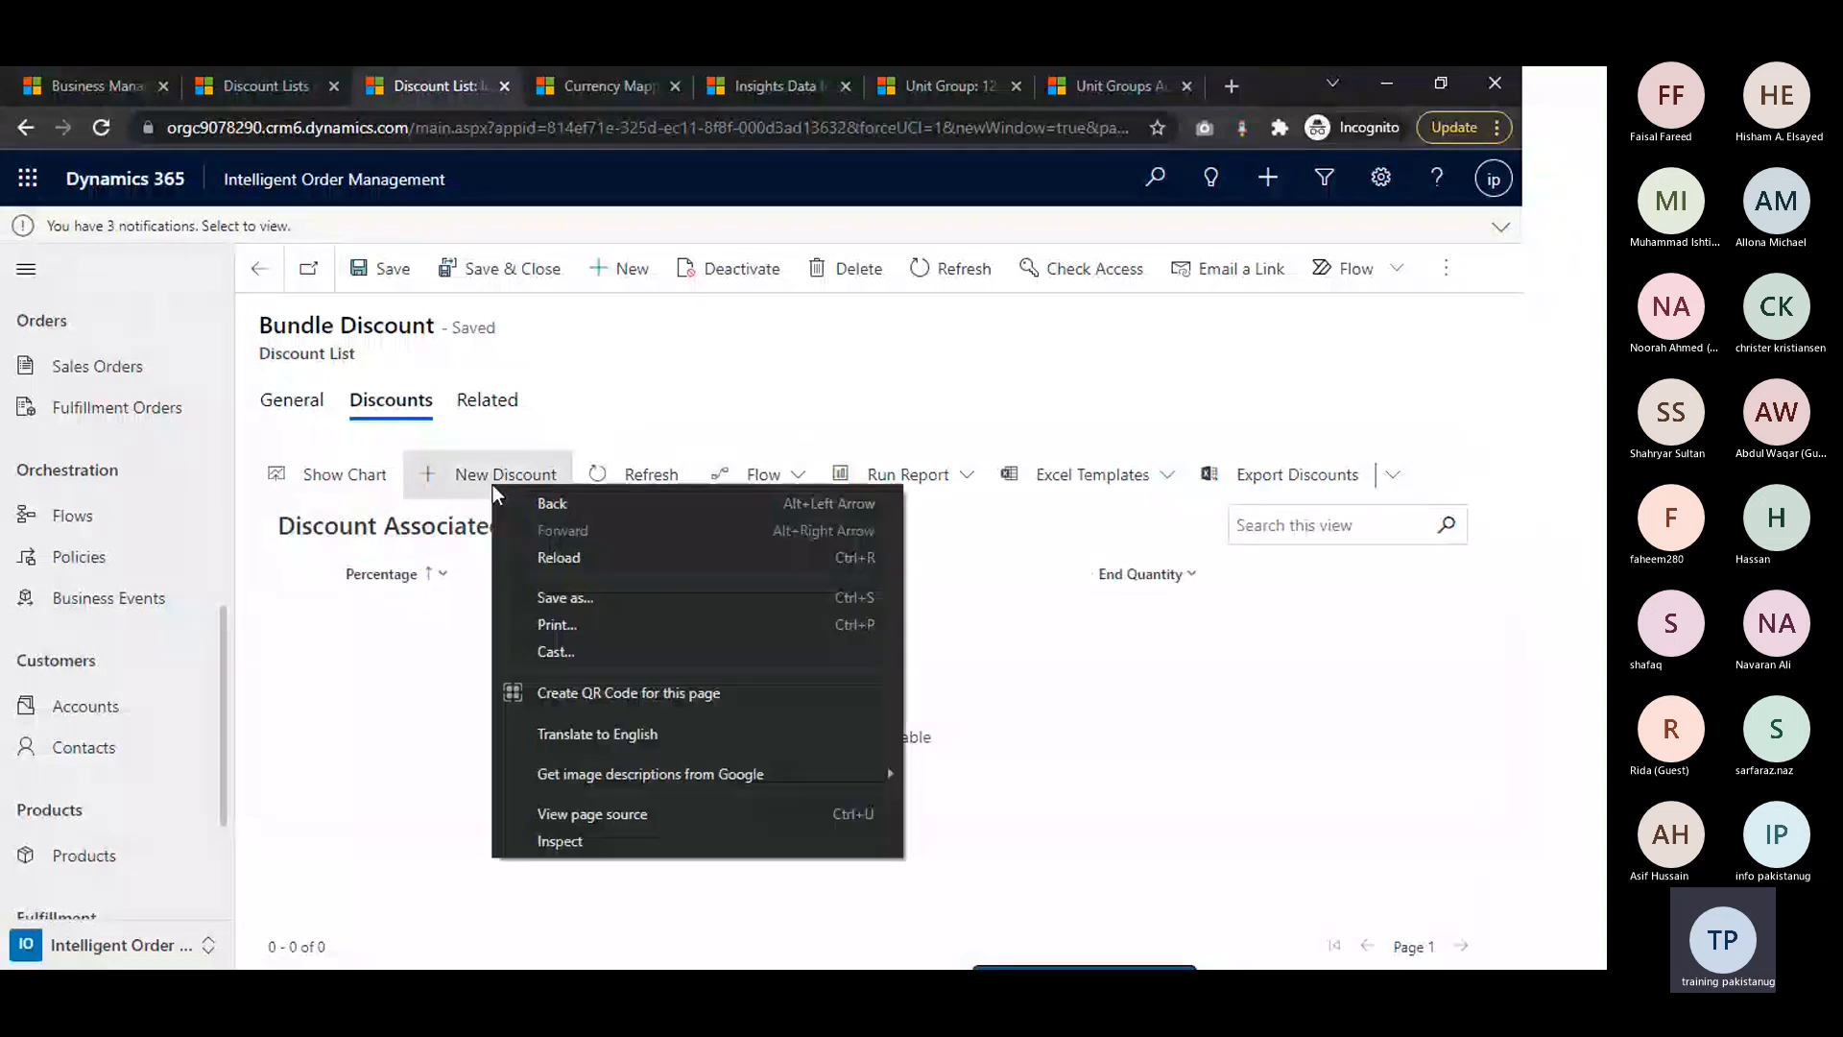
{"action": "left_click", "coordinate": [493, 486]}
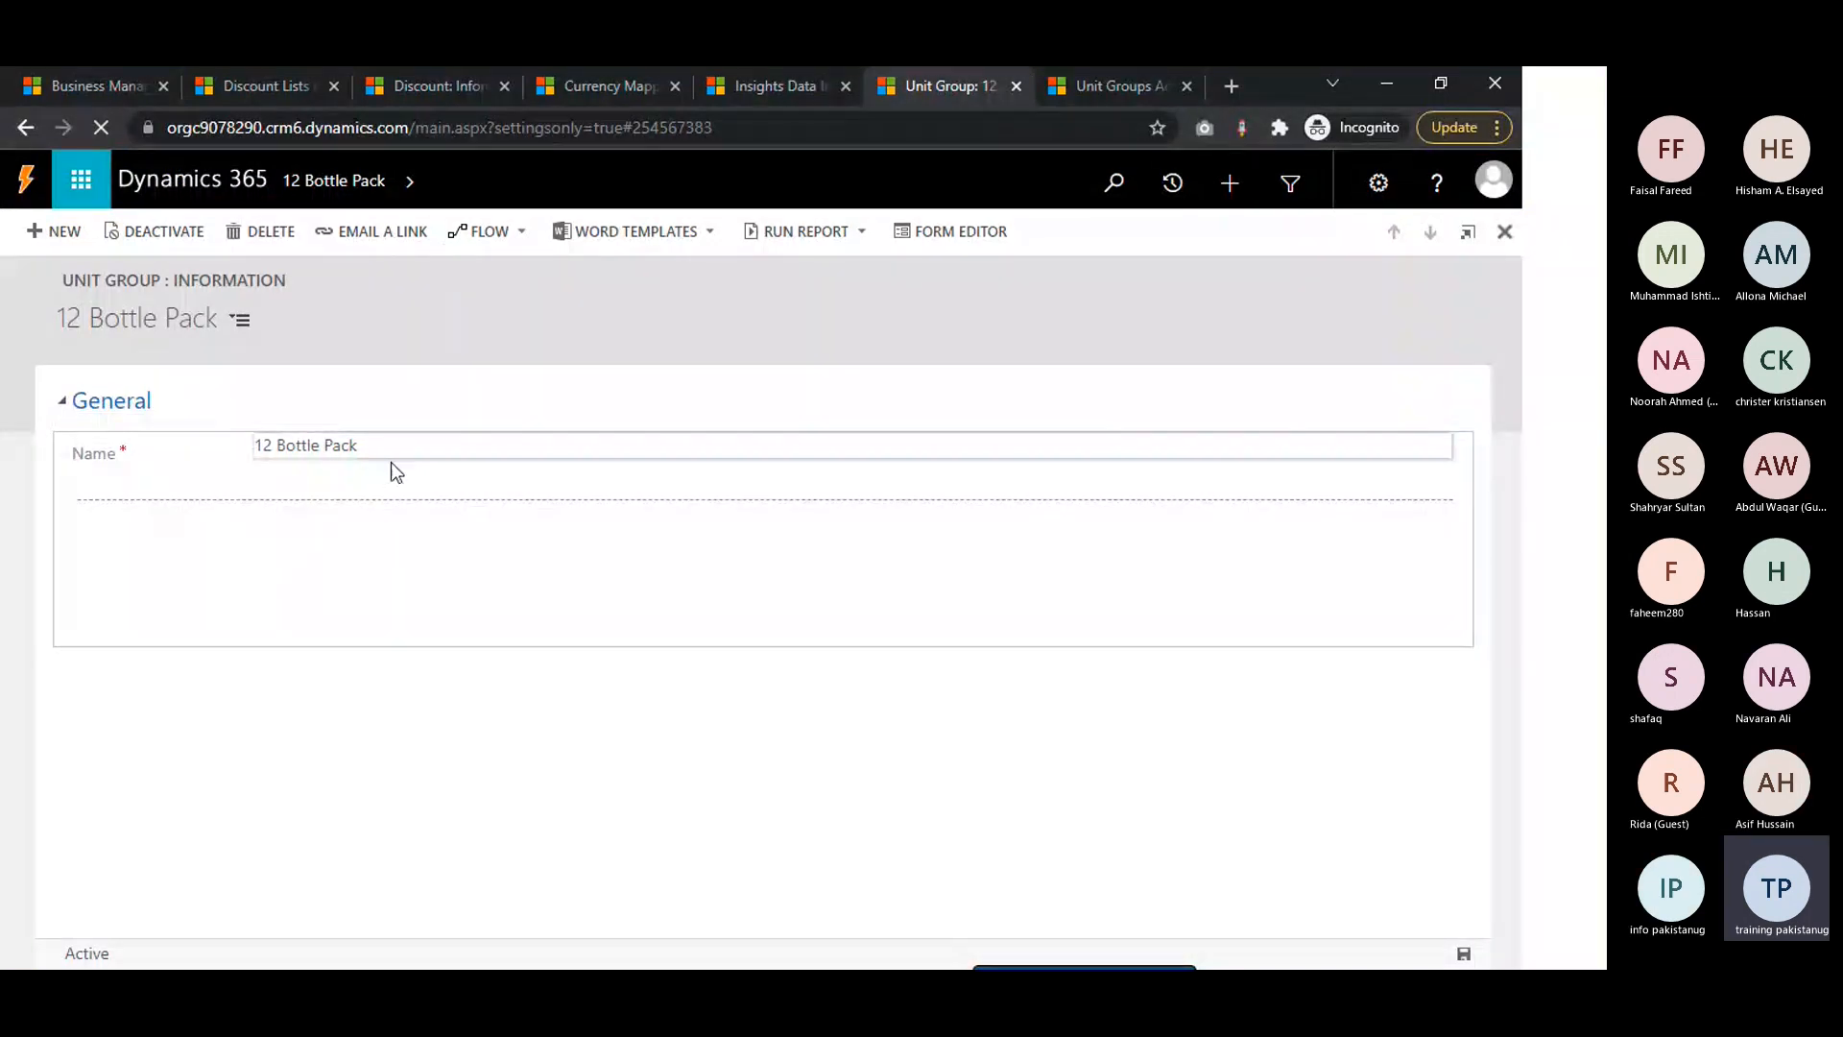
Check the name on the 12 Bottle Pack unit group record and return to the new discount form
{"action": "left_click", "coordinate": [384, 446]}
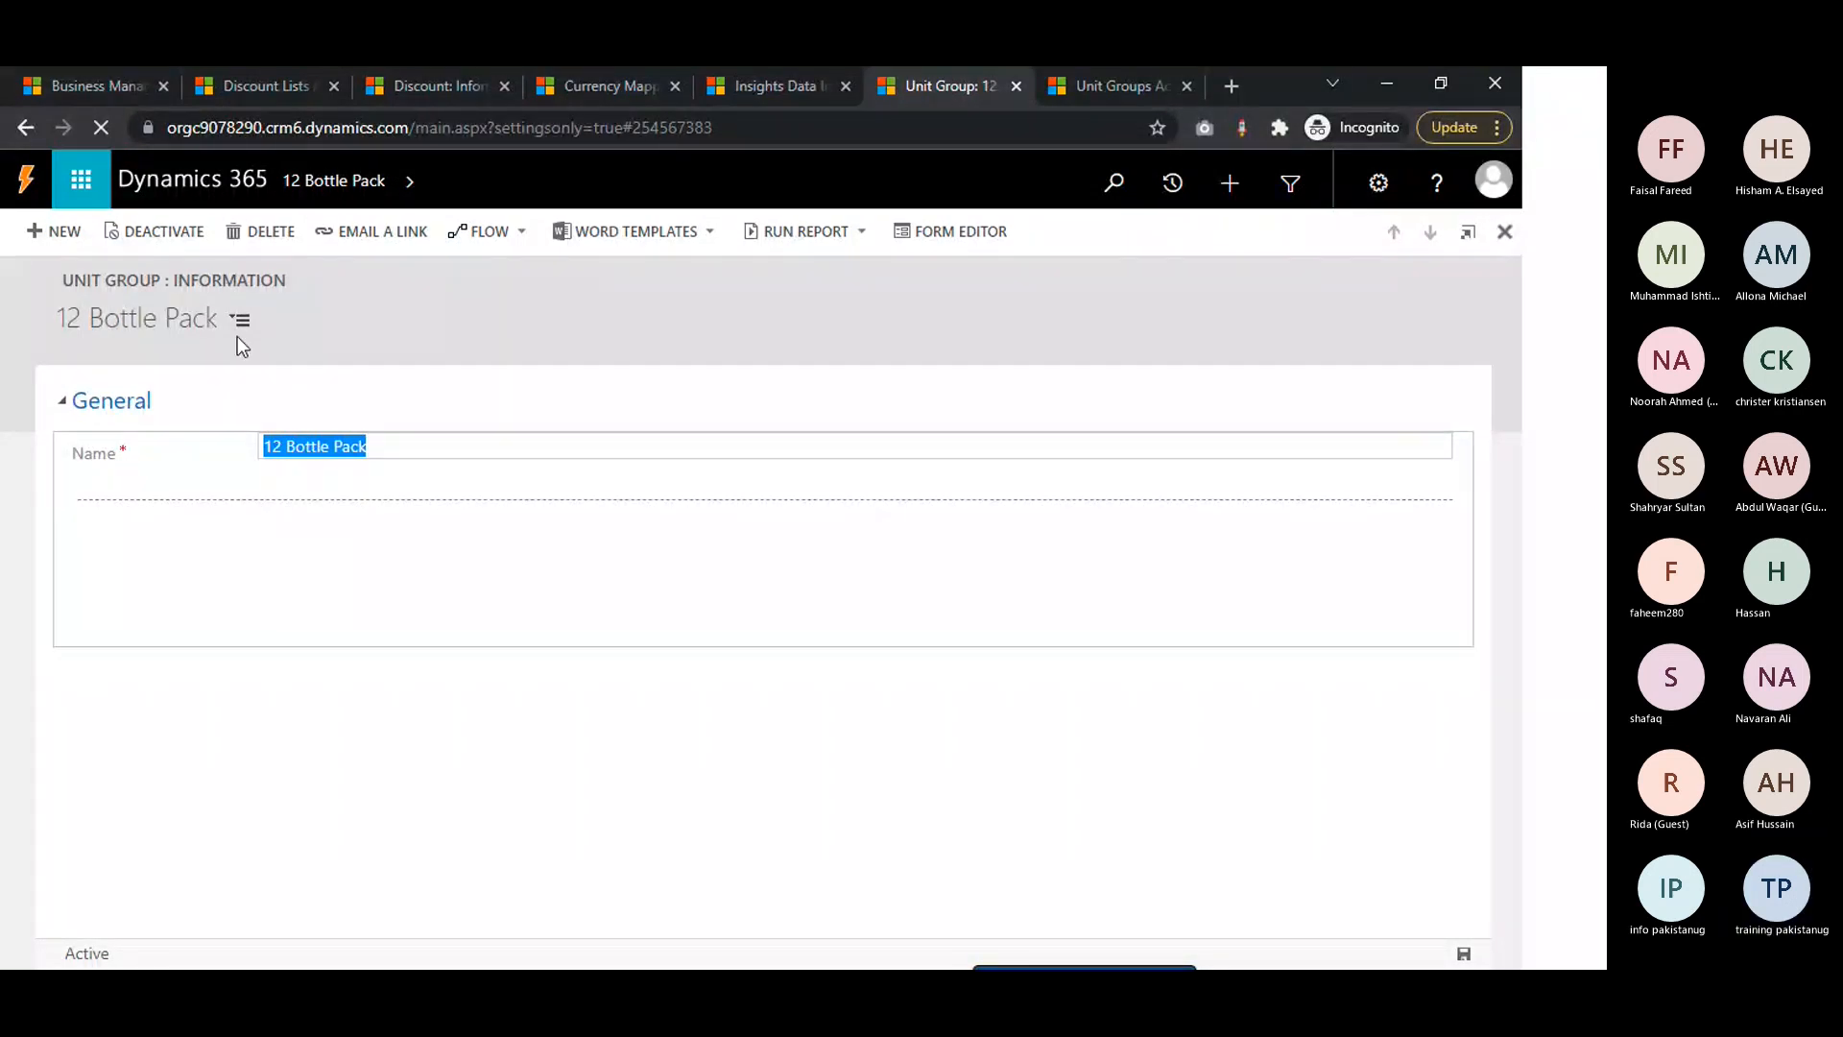
{"action": "left_click", "coordinate": [215, 400]}
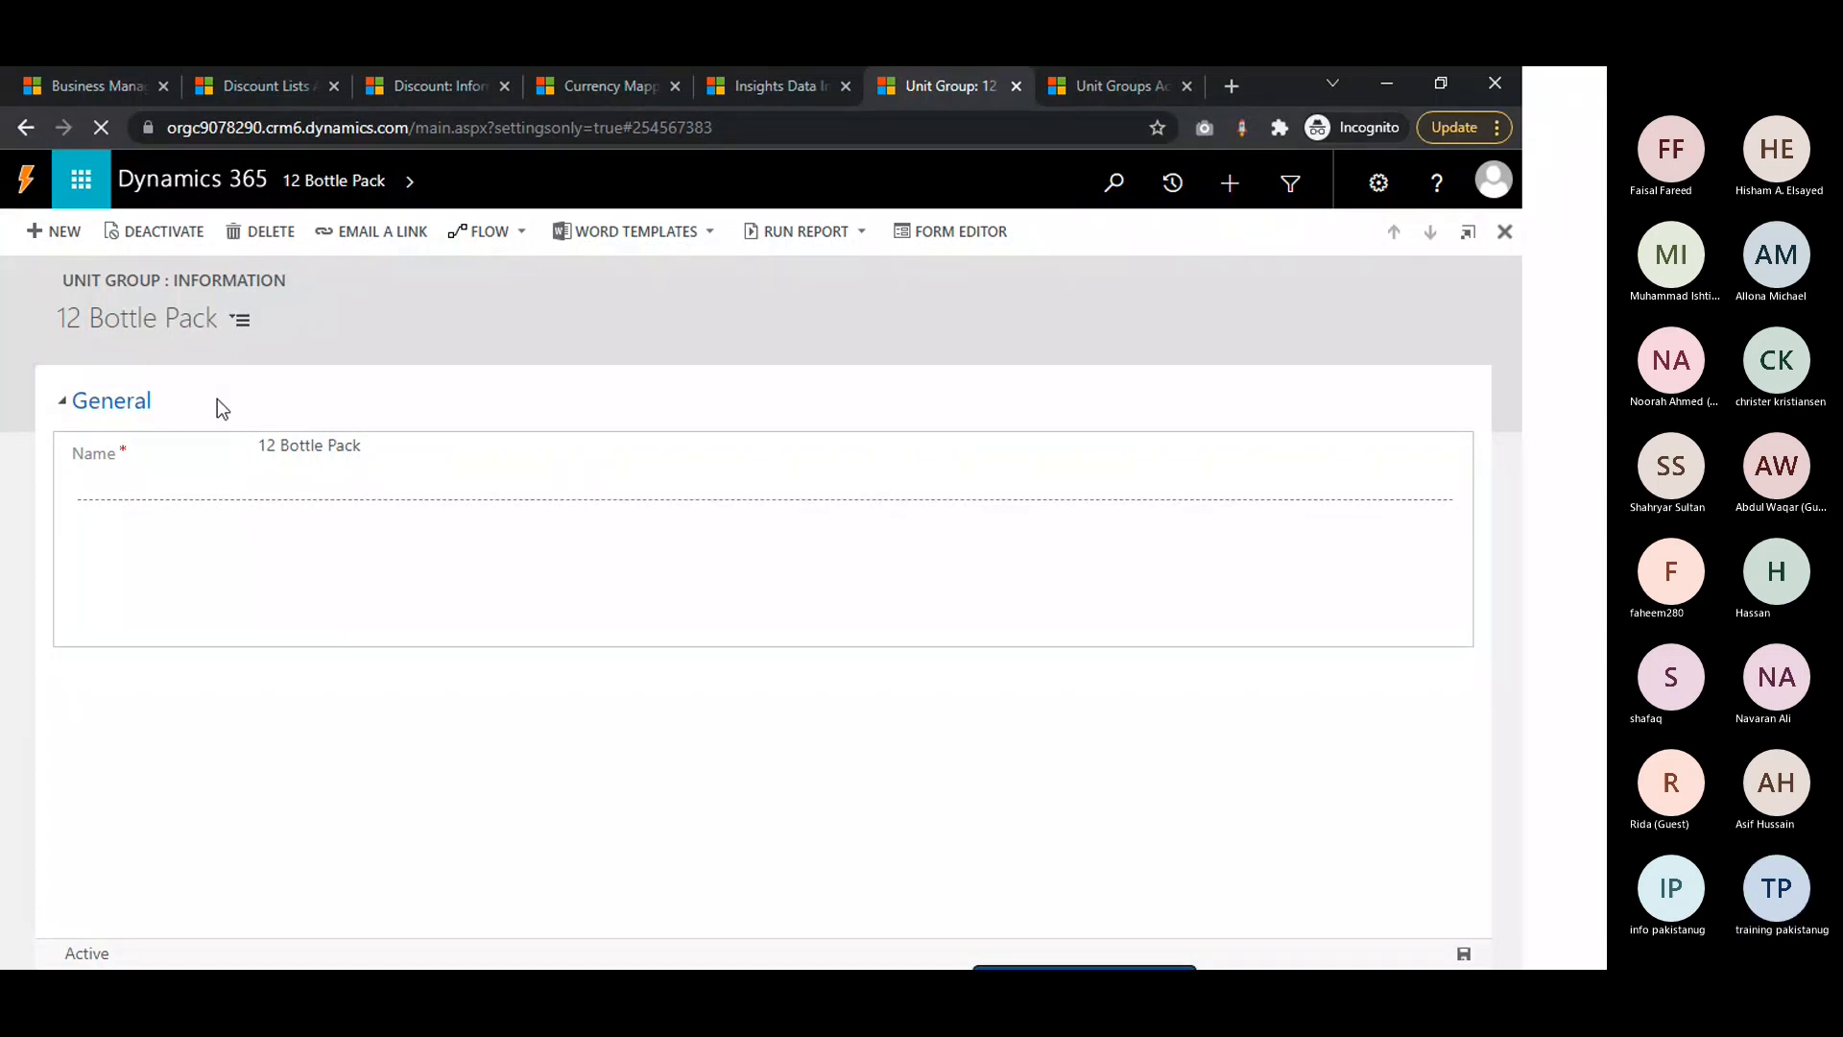
{"action": "left_click", "coordinate": [416, 92]}
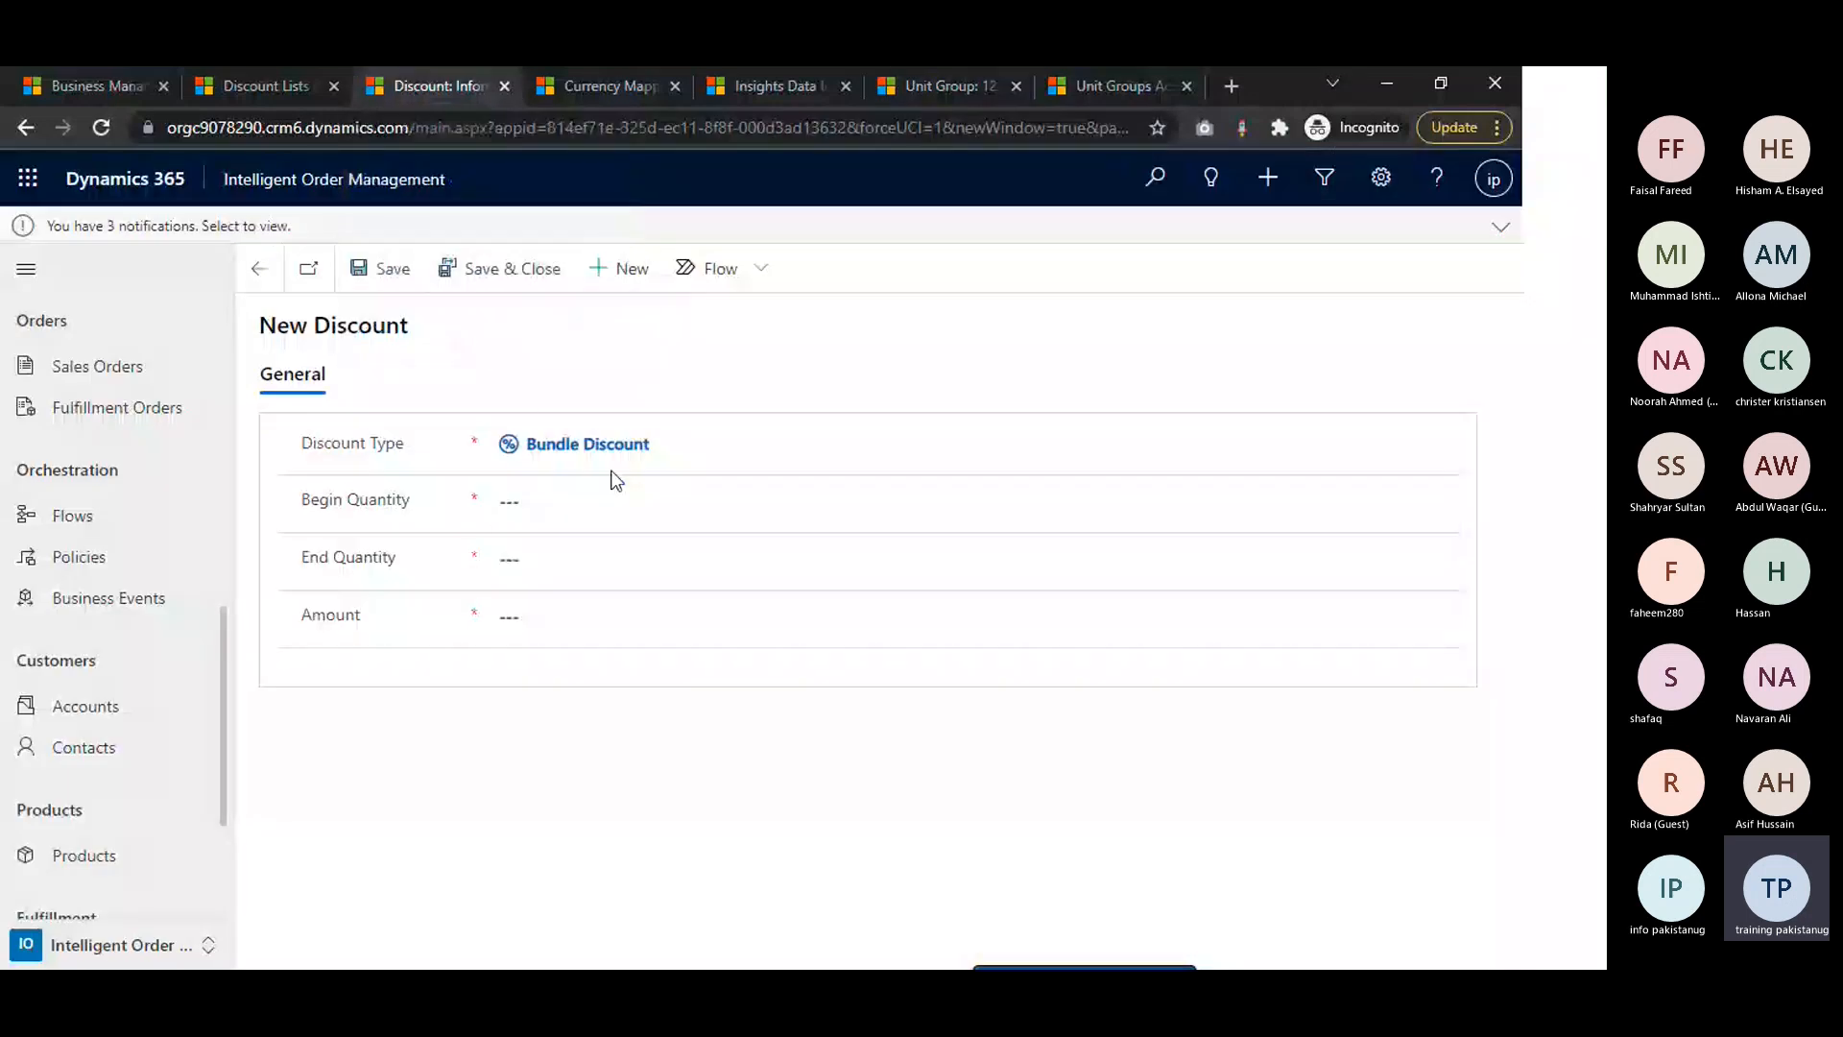
Set the new discount's begin quantity to 4 and its end quantity to 16
{"action": "left_click", "coordinate": [557, 507]}
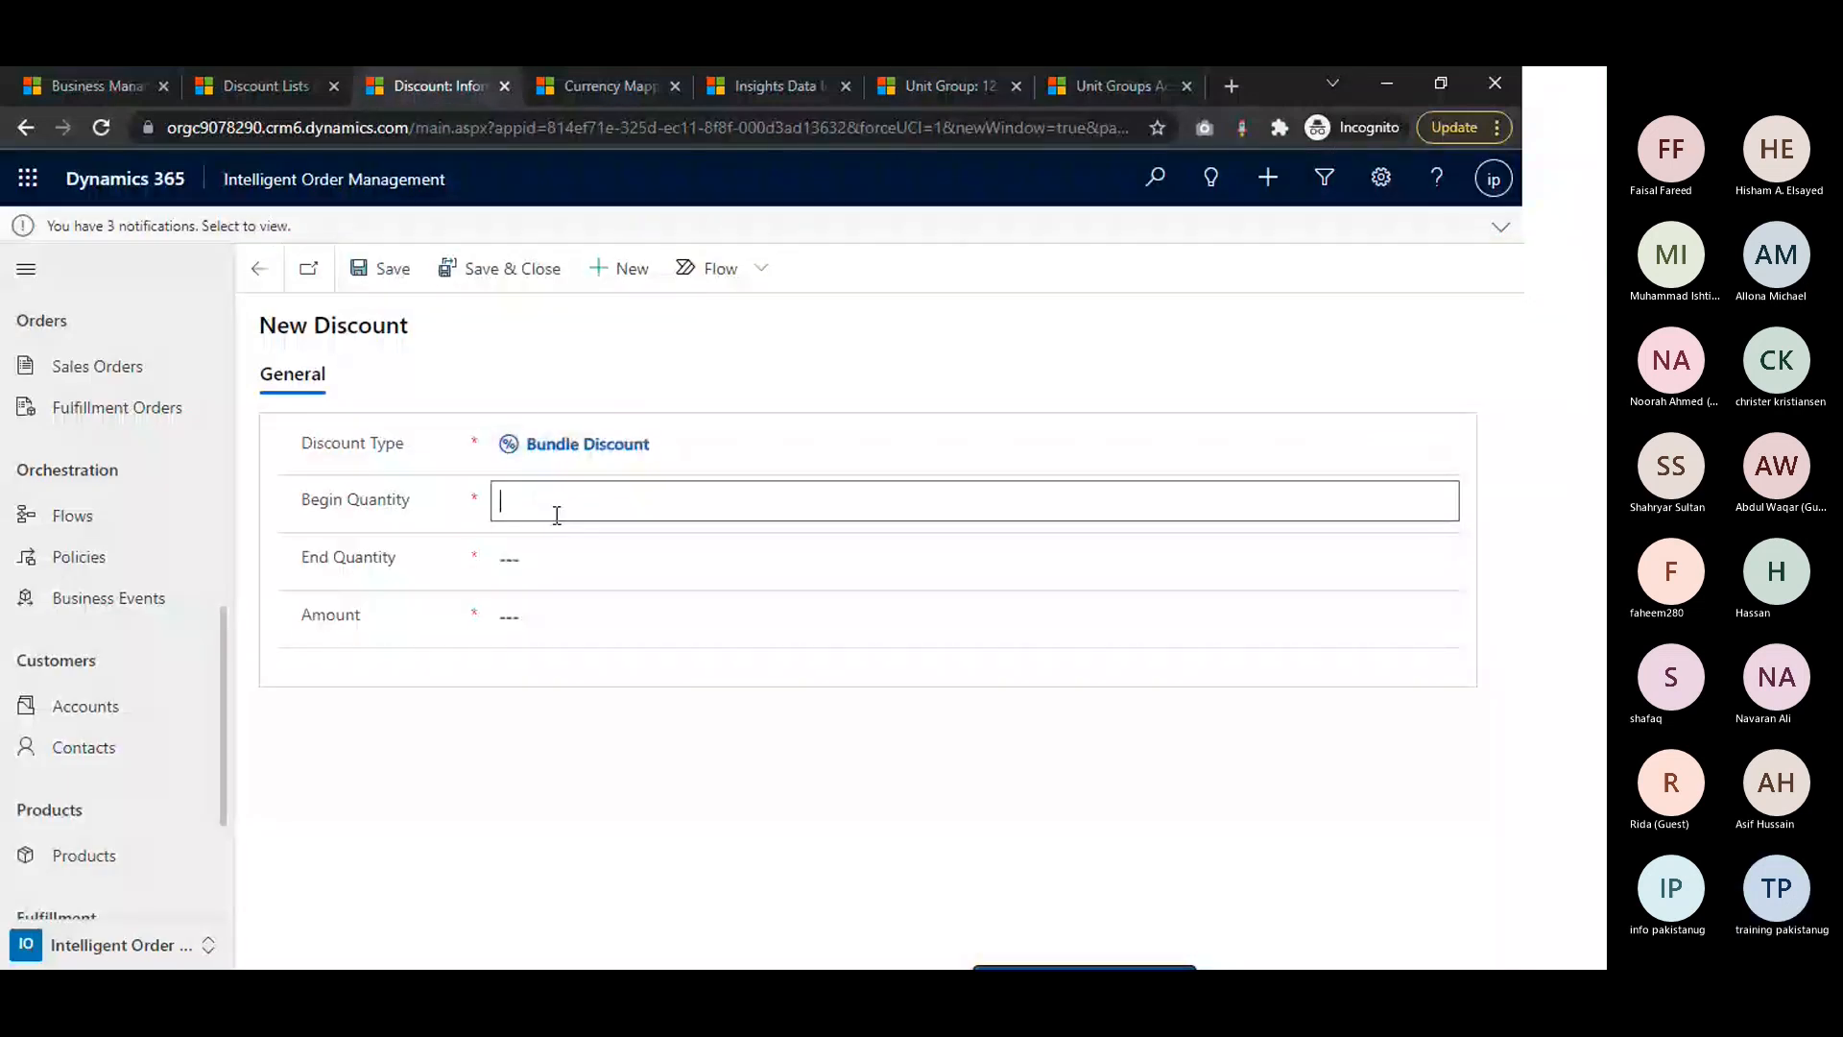
{"action": "left_click", "coordinate": [507, 560]}
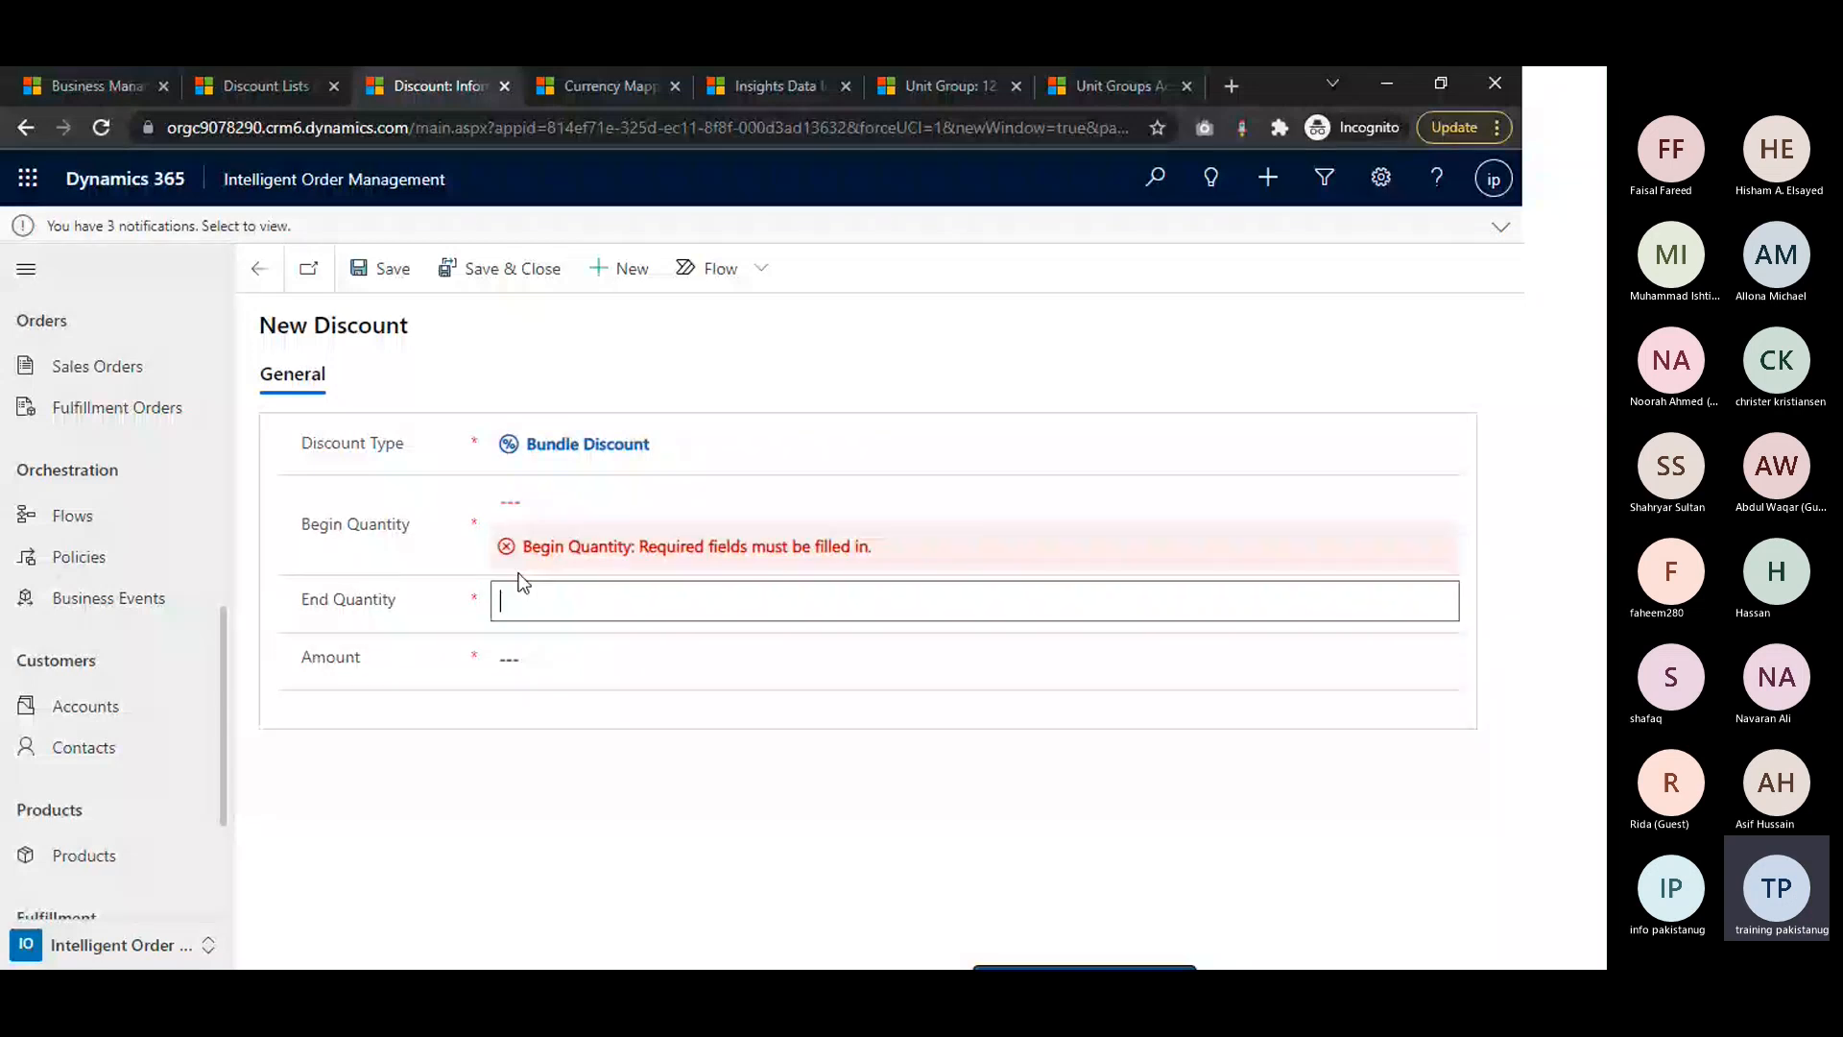
{"action": "left_click", "coordinate": [547, 512]}
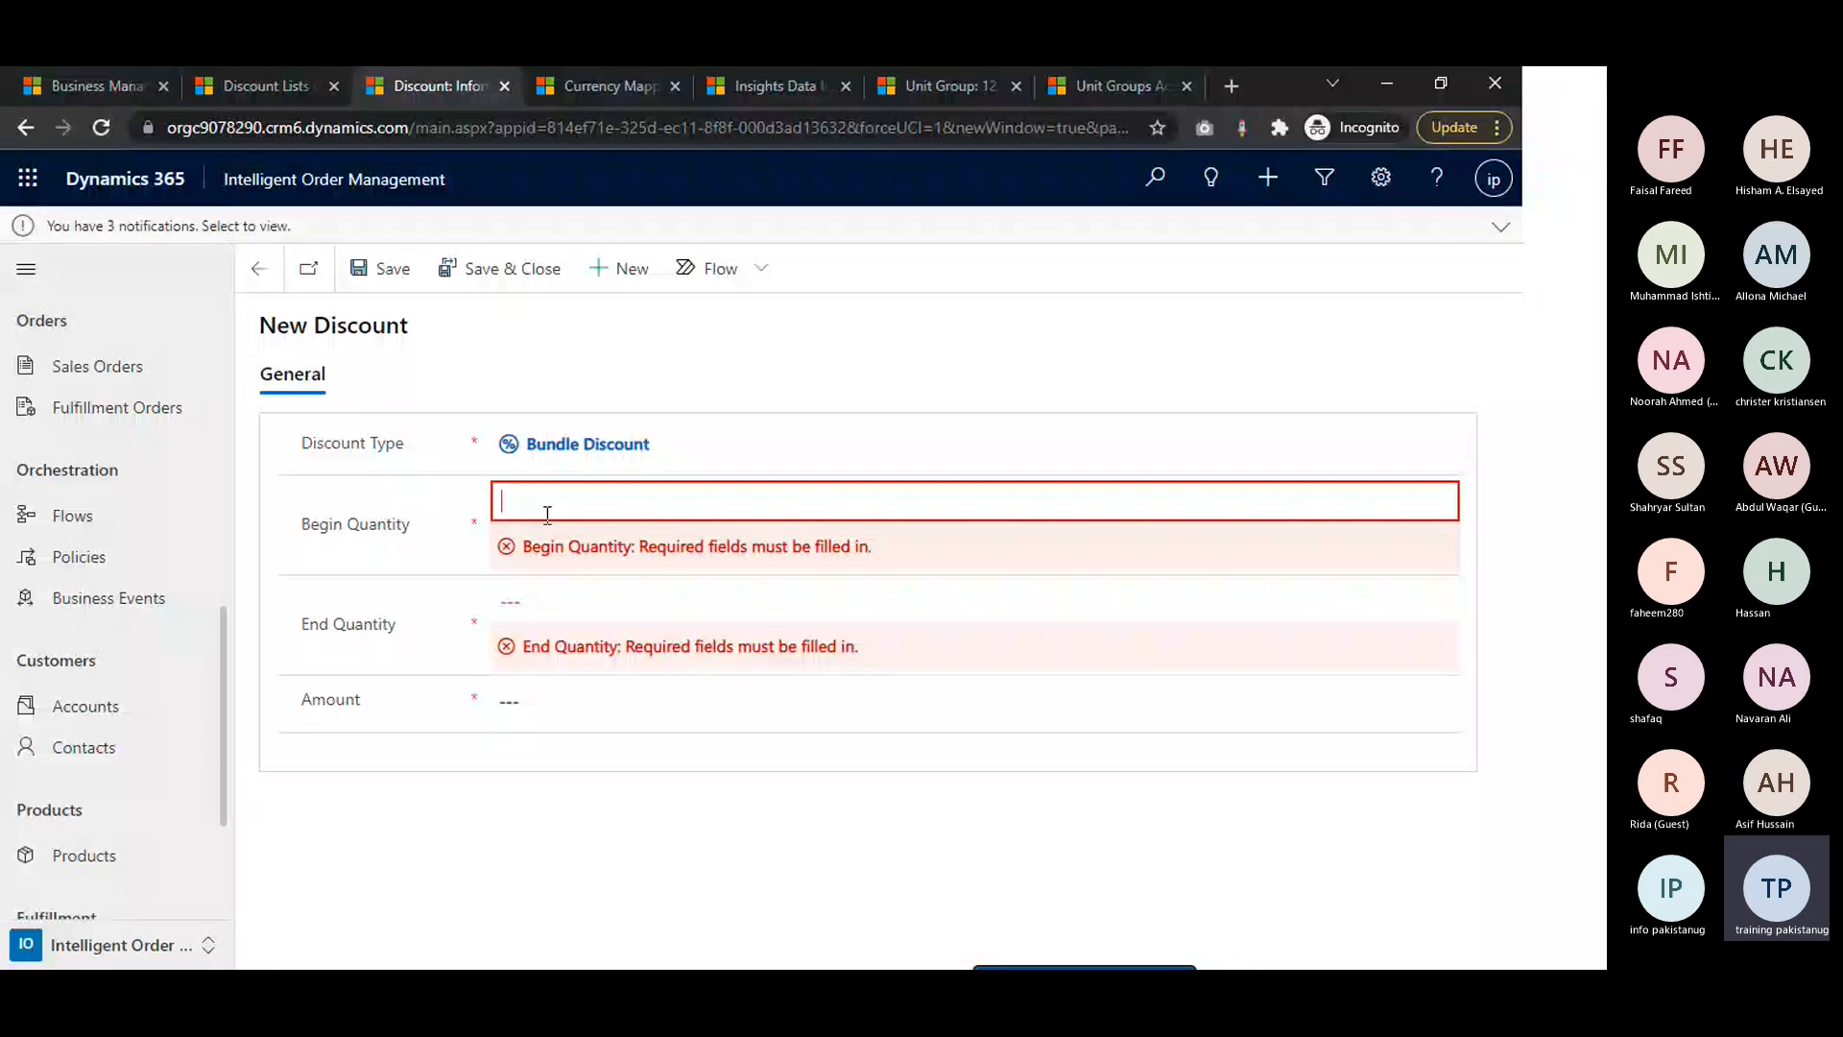
{"action": "type", "text": "4"}
{"action": "key", "text": "Tab"}
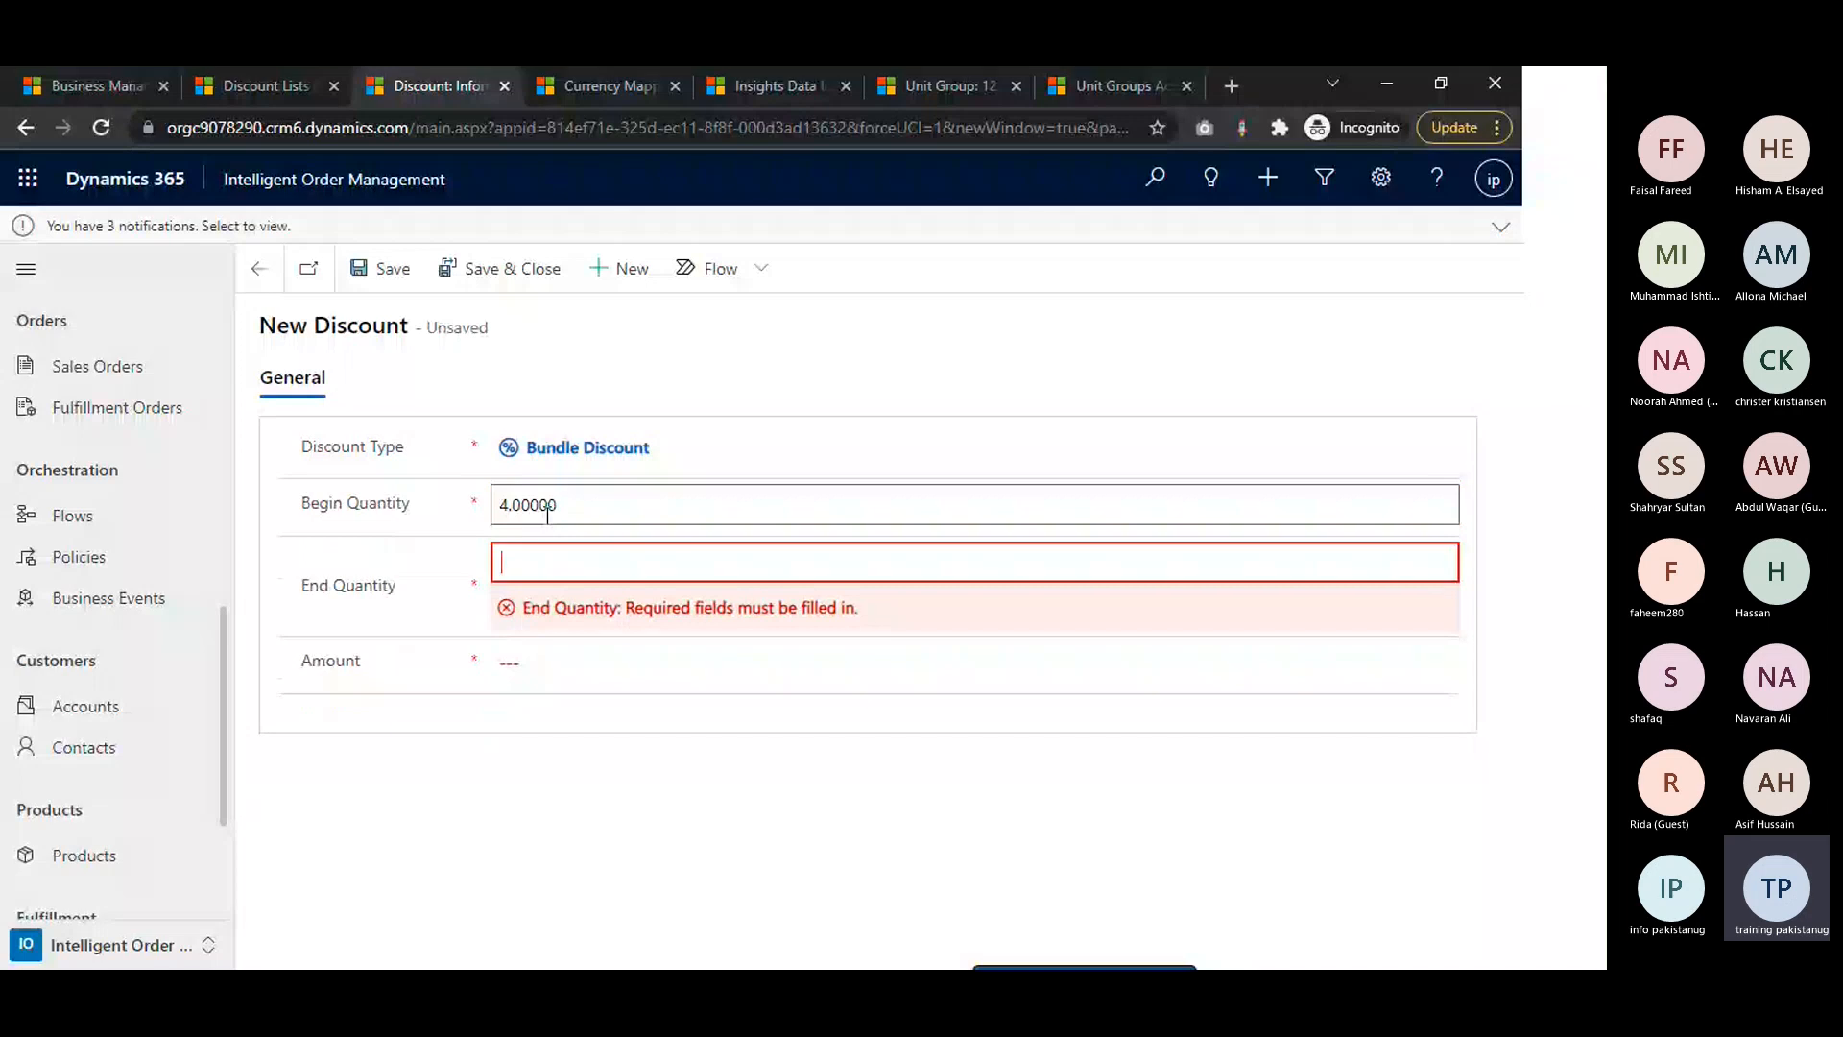
{"action": "type", "text": "16"}
Set the discount amount to $400.00 and save the discount
{"action": "left_click", "coordinate": [556, 637]}
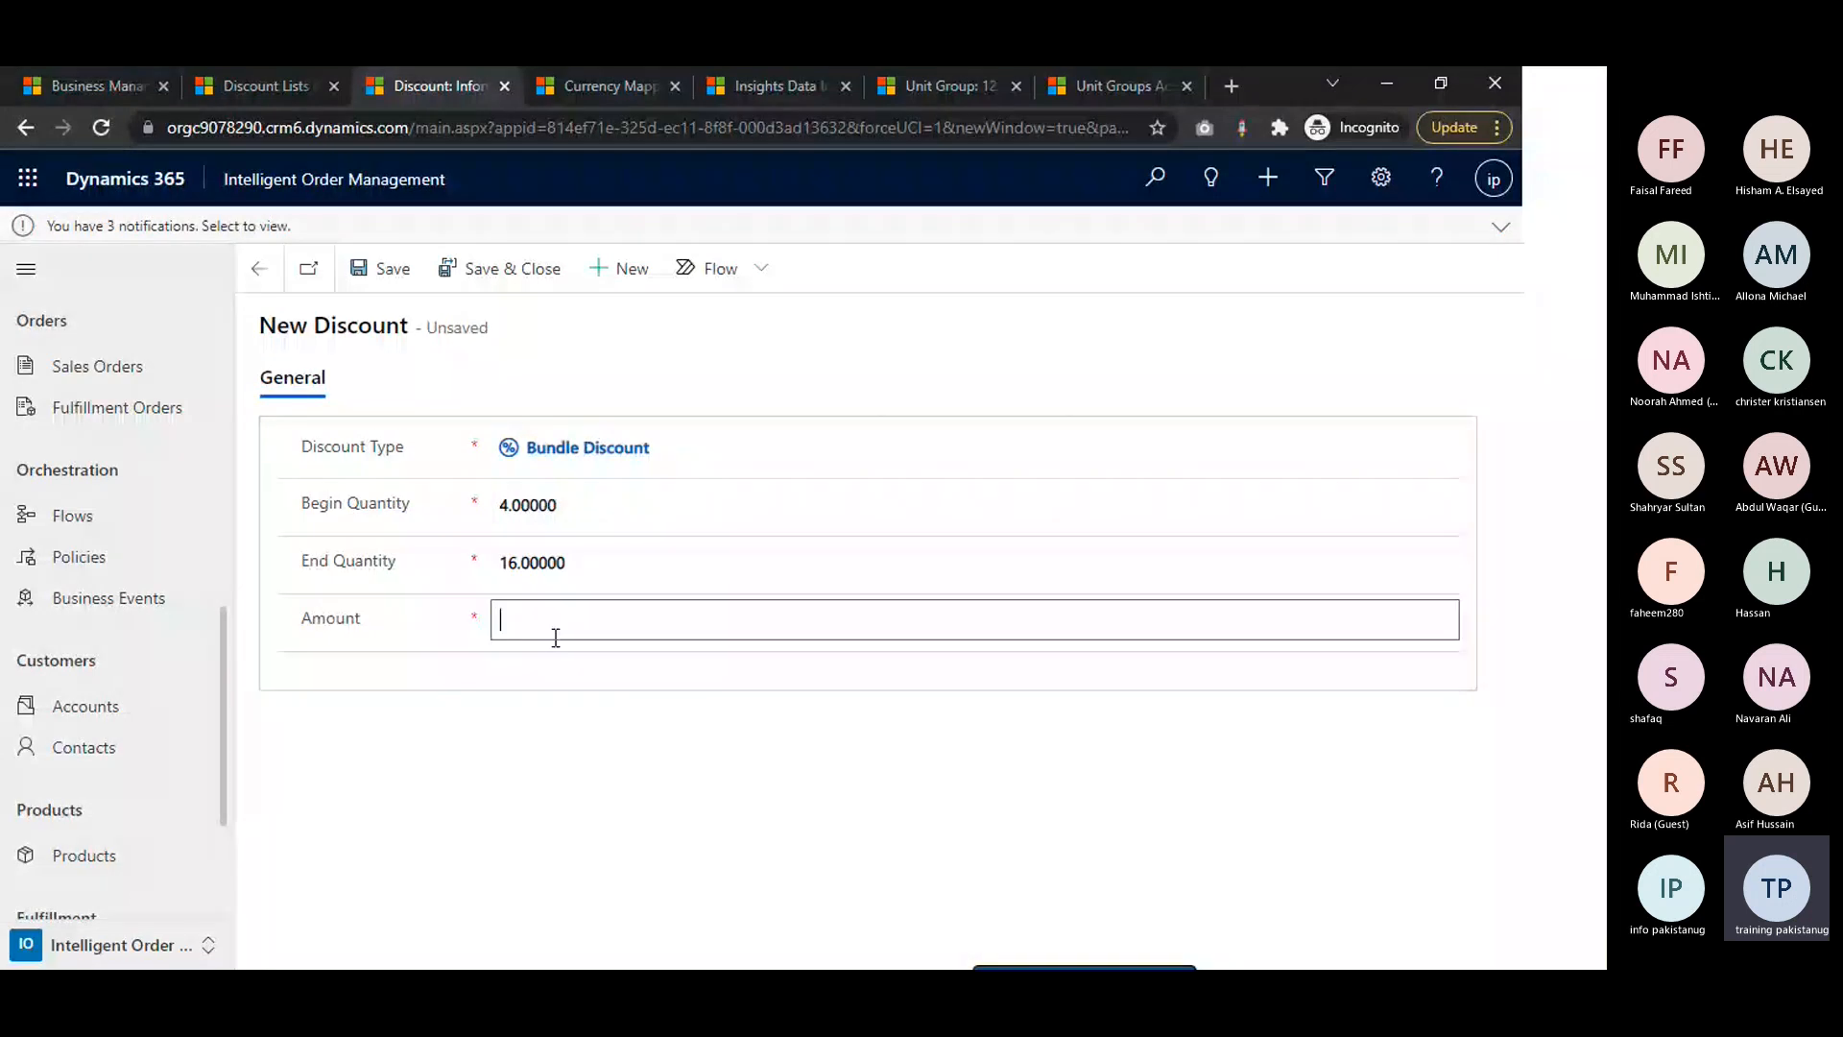
{"action": "type", "text": "400"}
{"action": "left_click", "coordinate": [402, 343]}
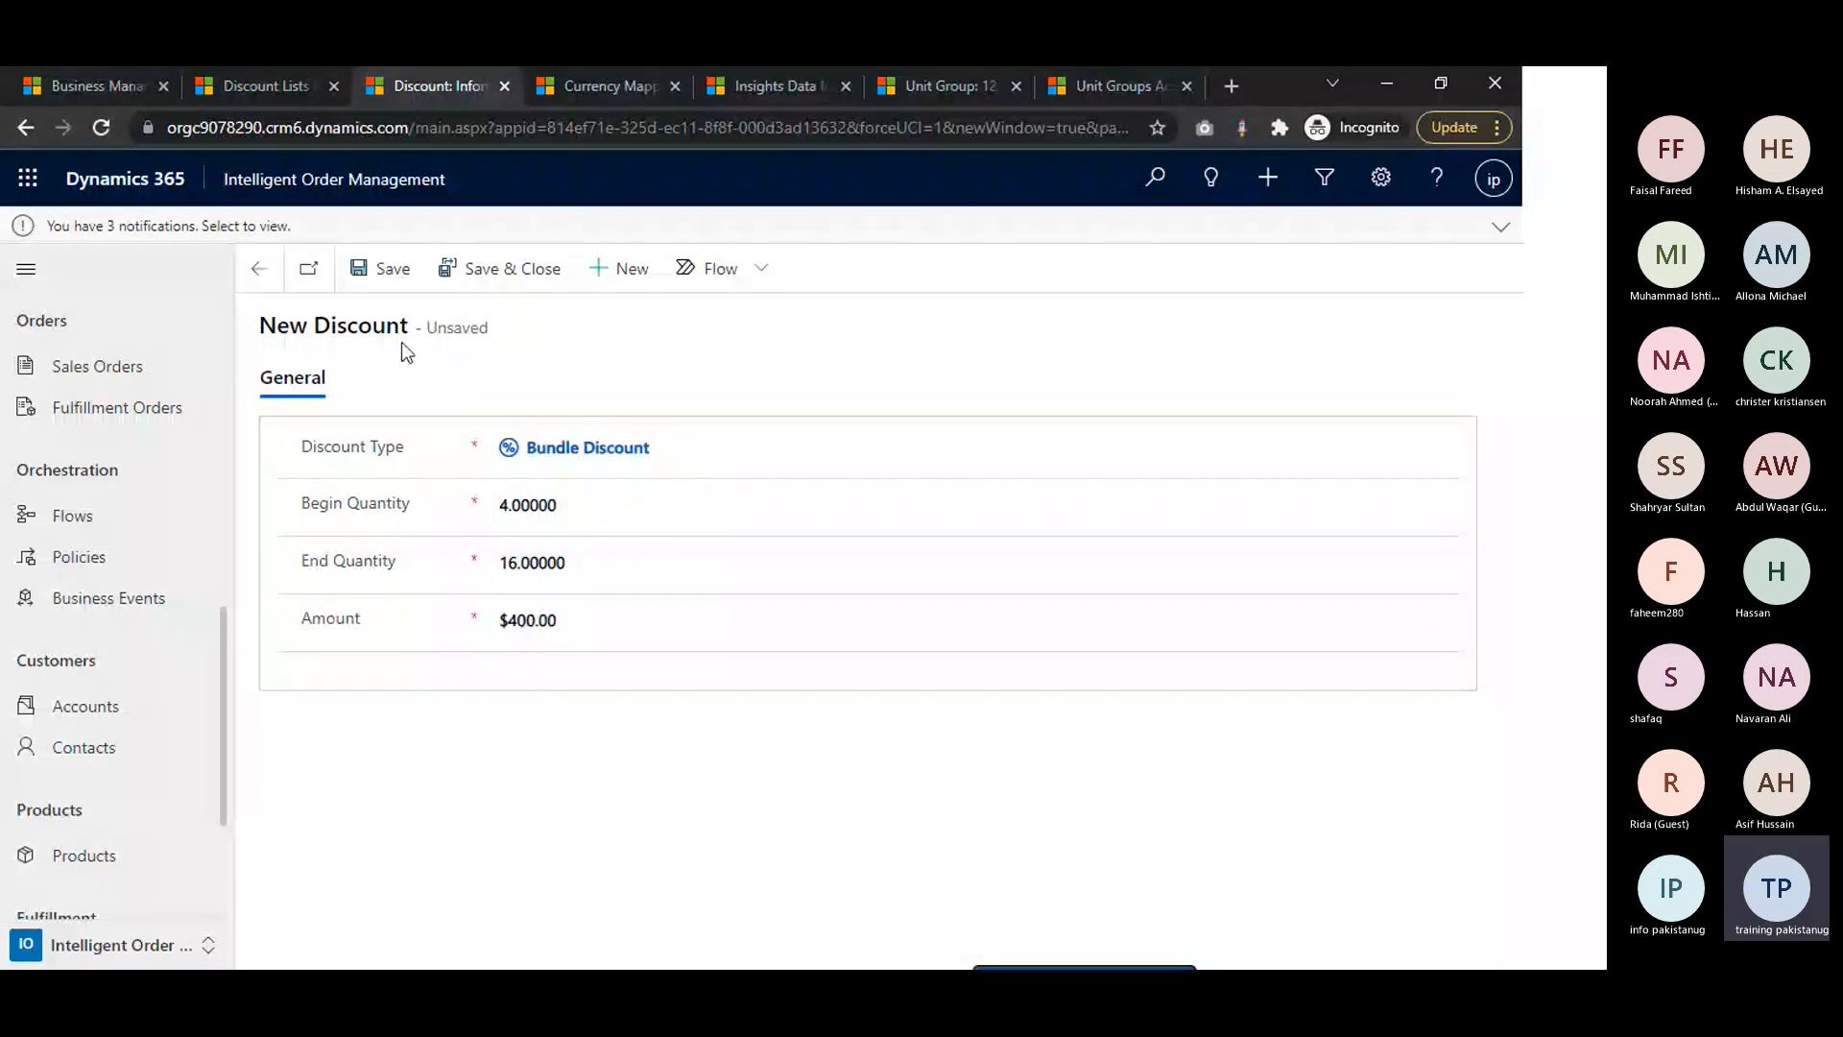
{"action": "key", "text": "ctrl+s"}
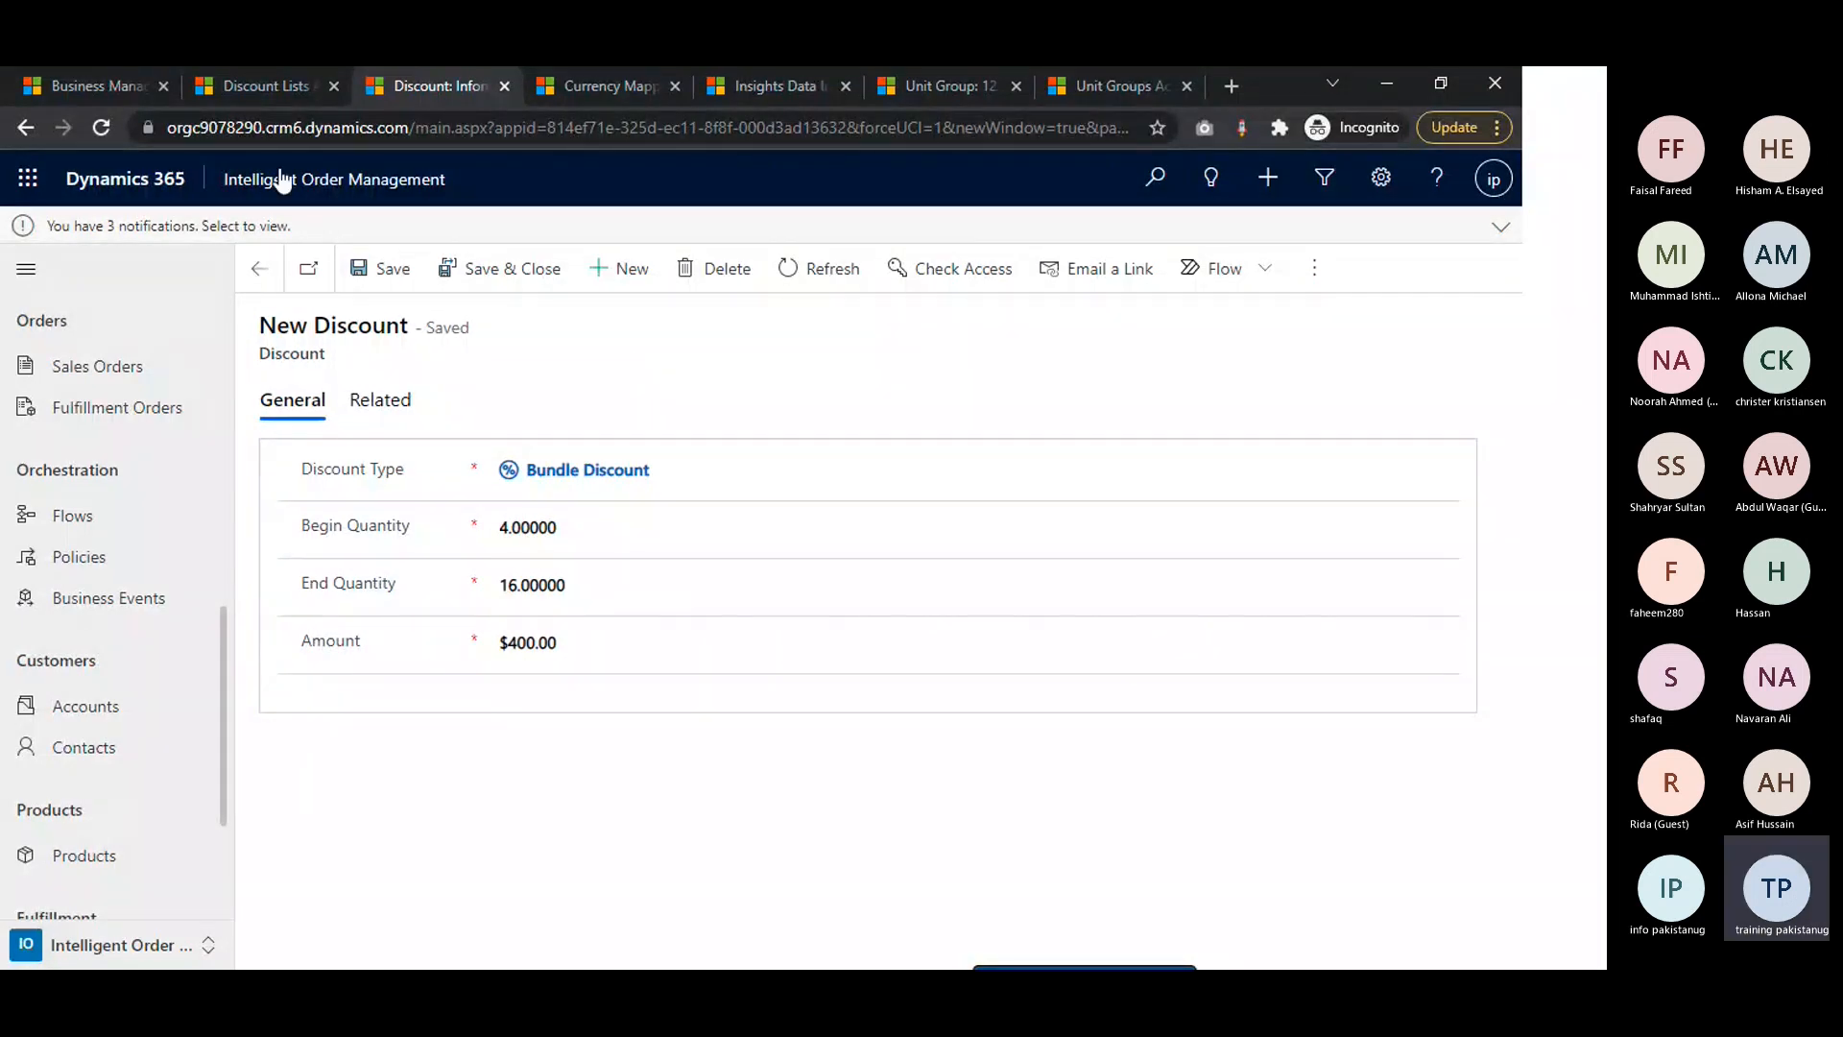
Review the Bundle Discount list's general details and associated discounts, and switch back to the presentation slide
{"action": "left_click", "coordinate": [259, 269]}
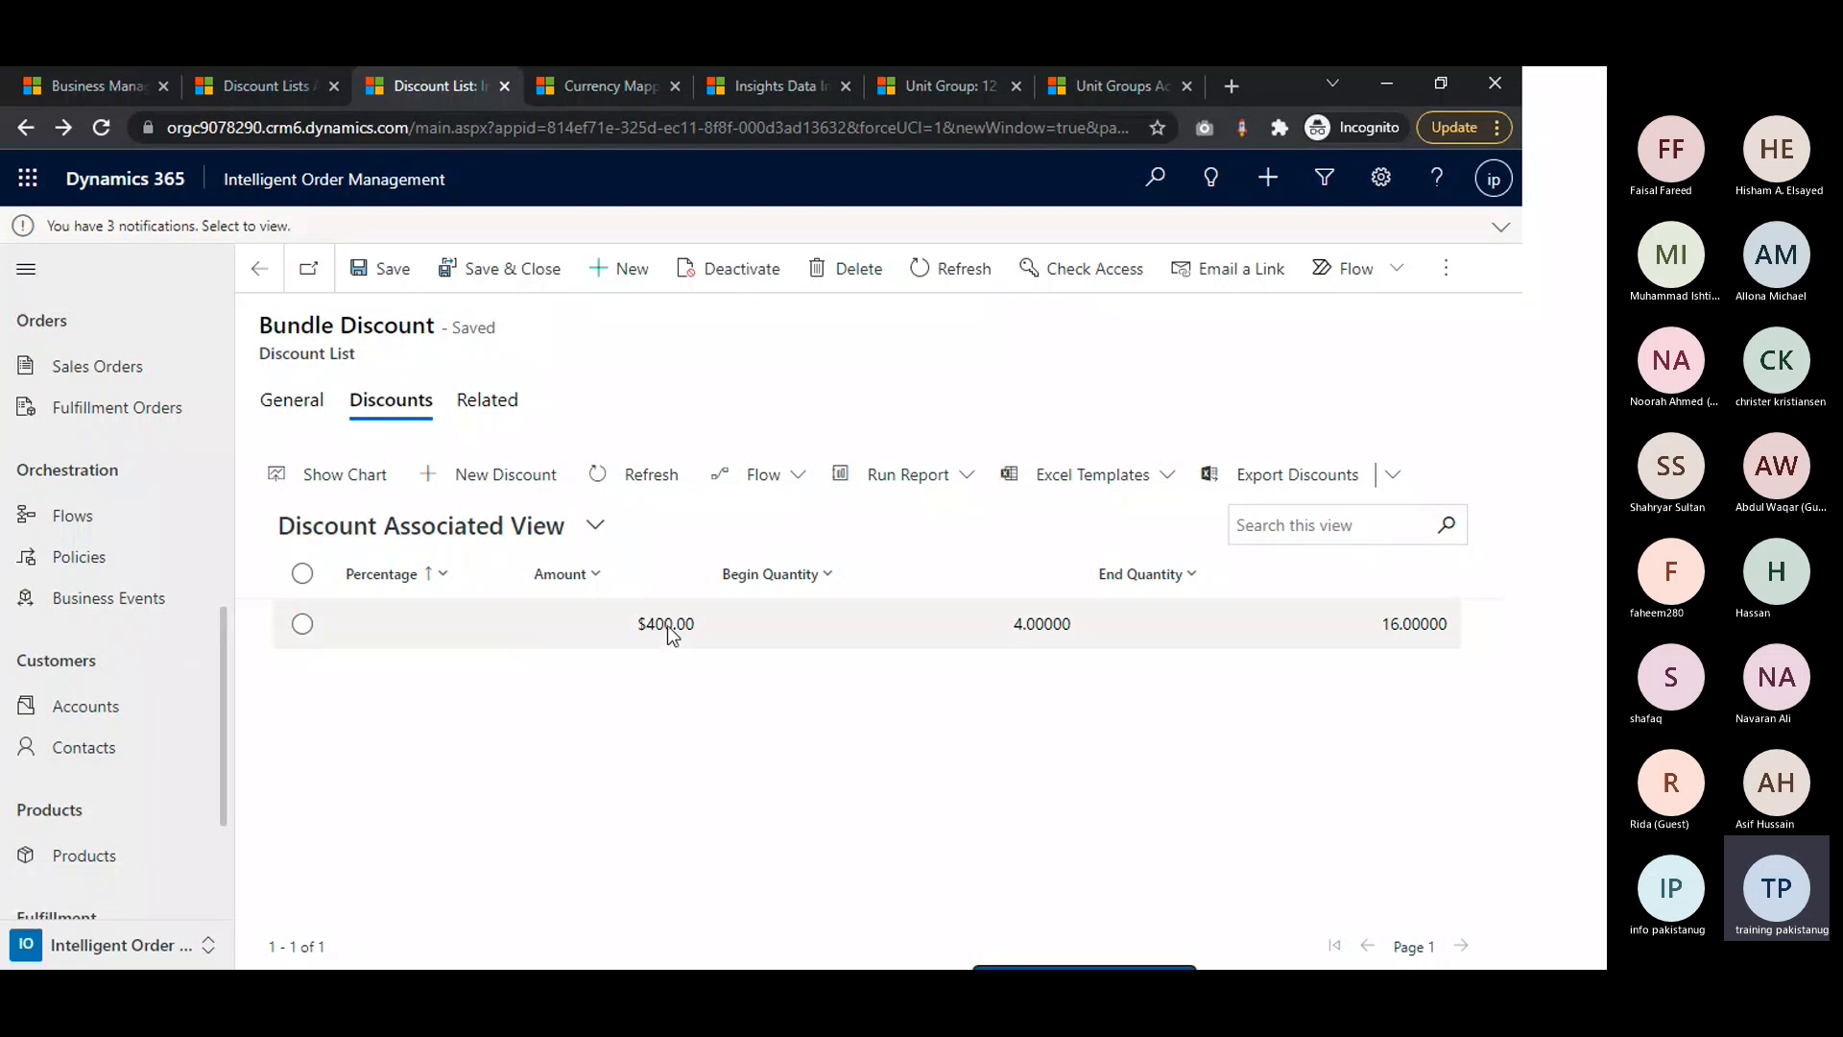
{"action": "left_click", "coordinate": [320, 412]}
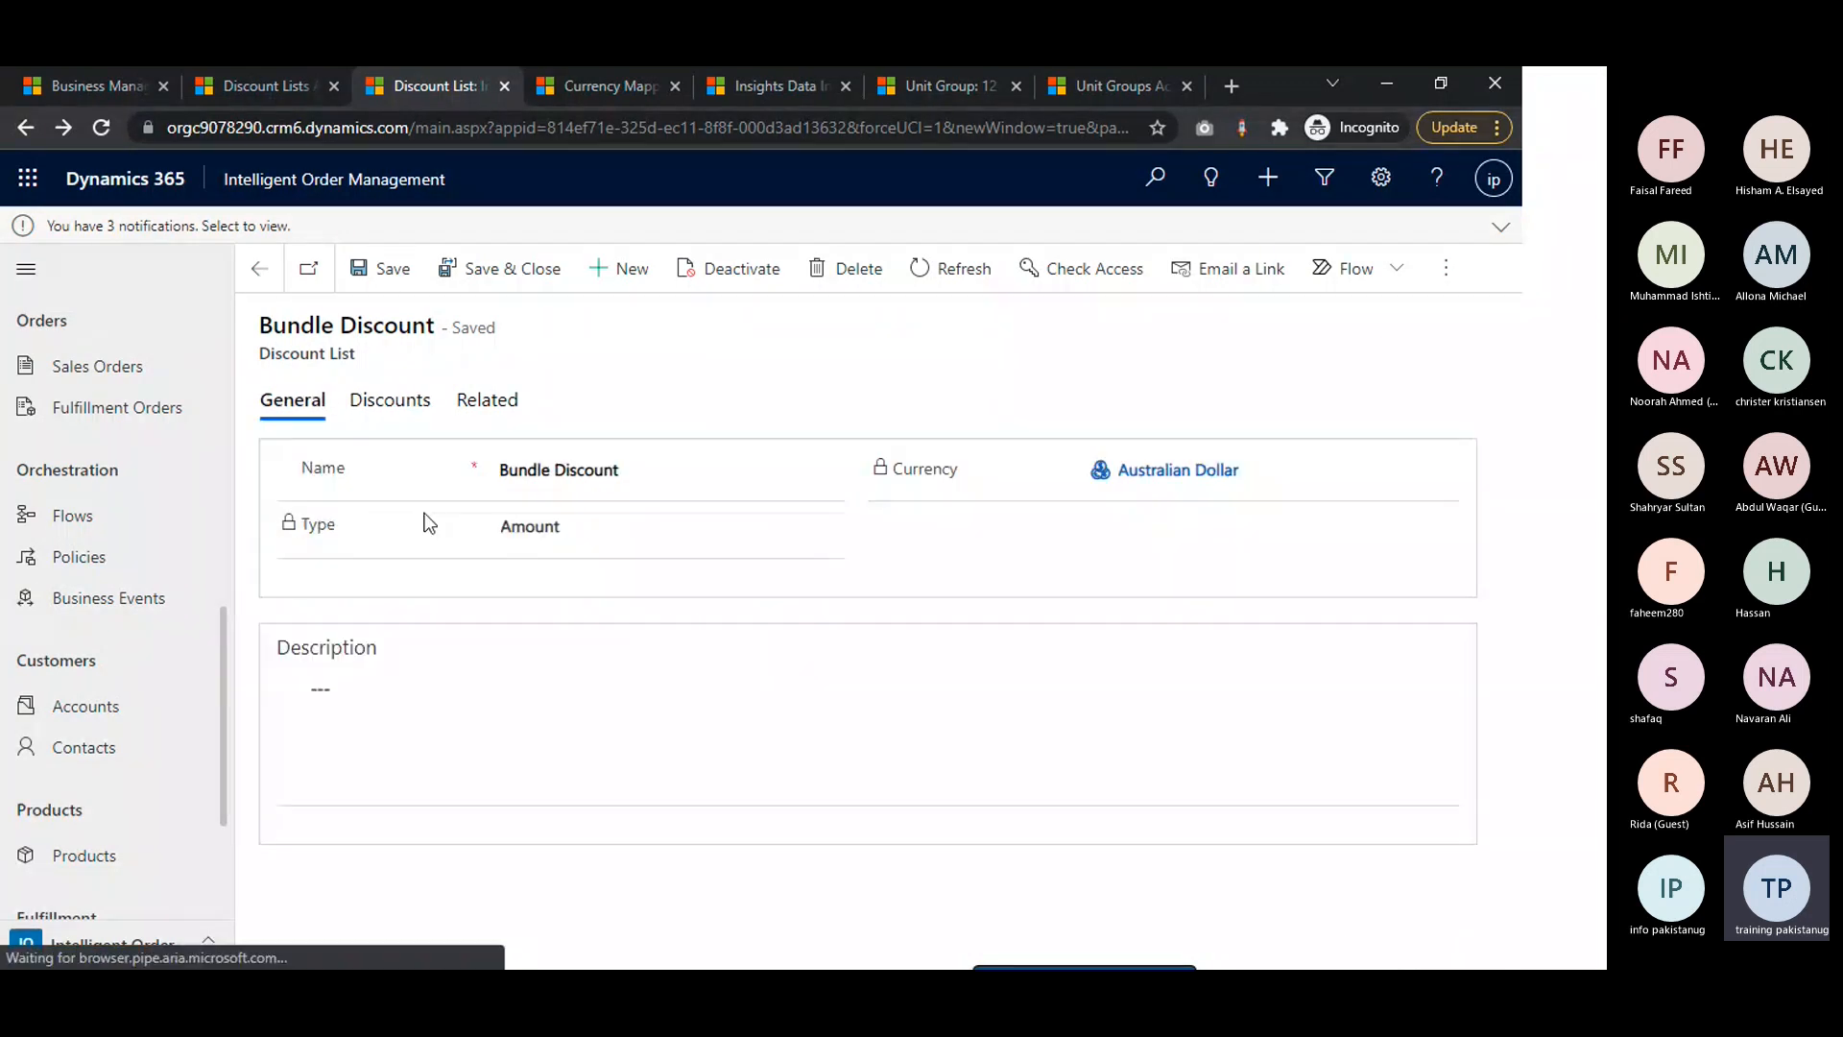
{"action": "left_click", "coordinate": [418, 403]}
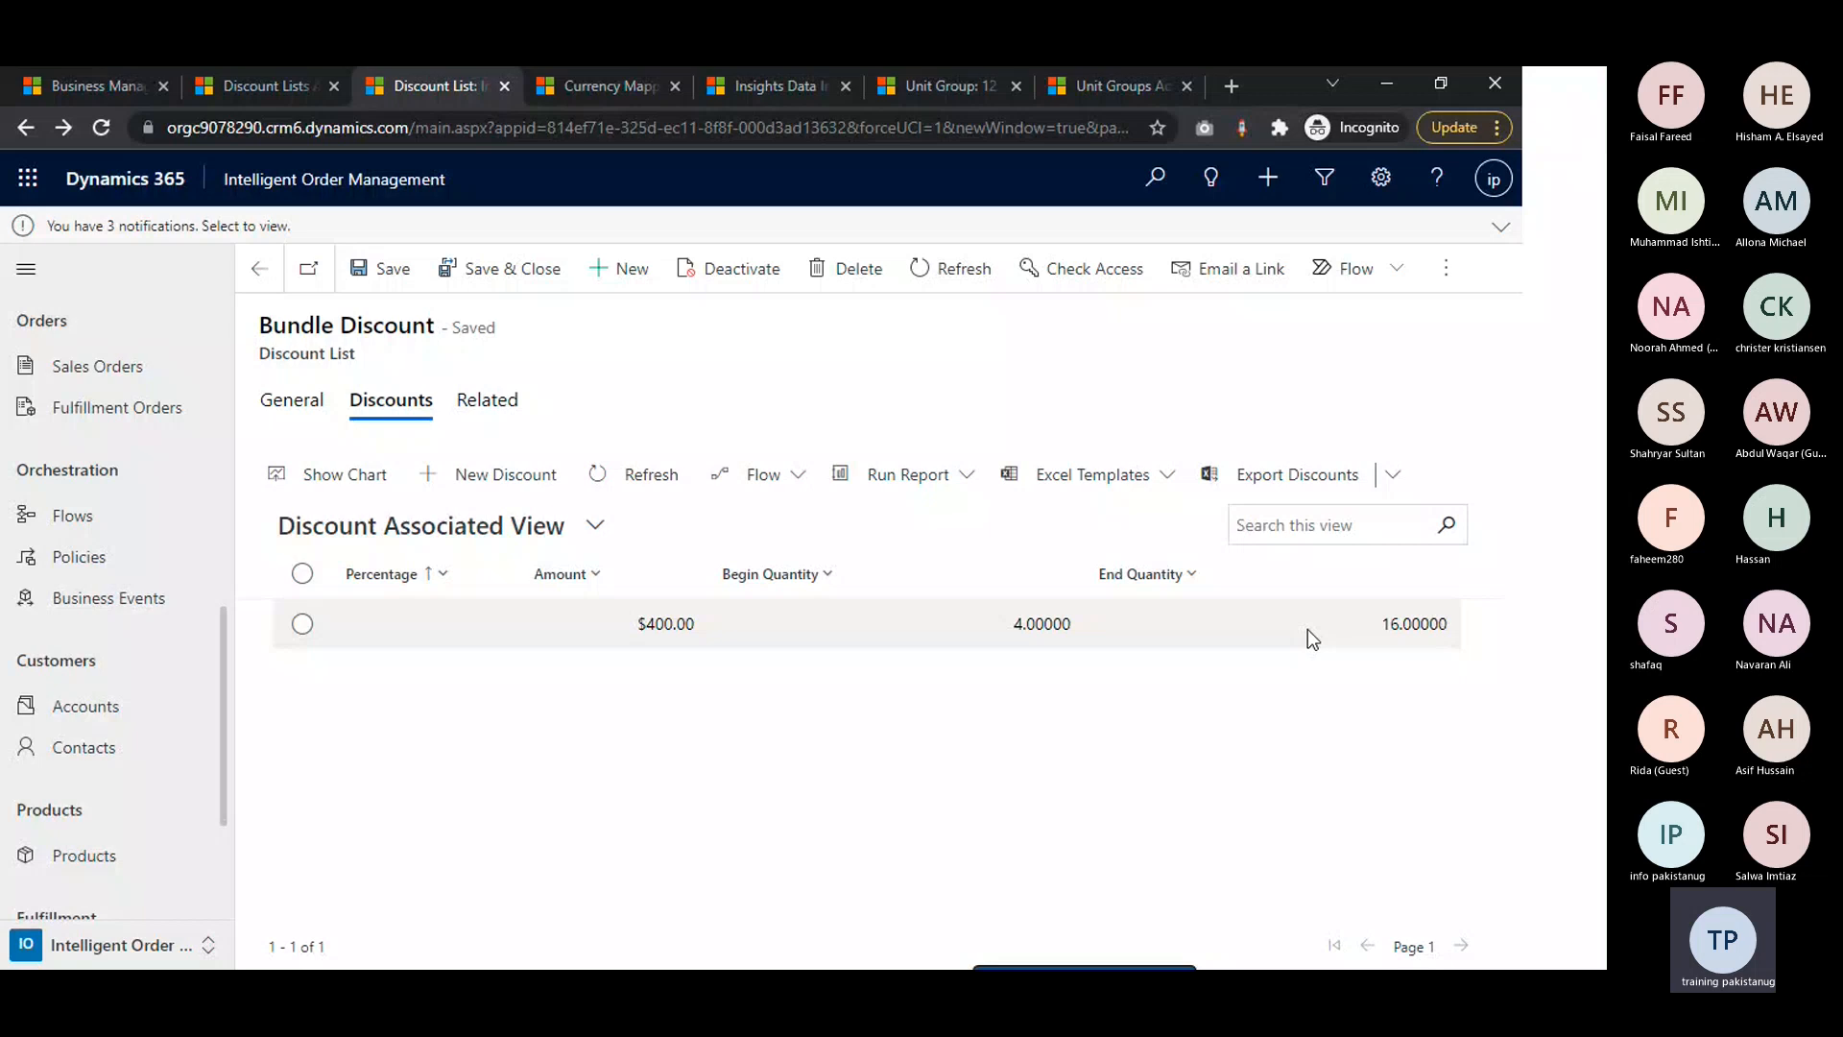
{"action": "key", "text": "alt+Tab"}
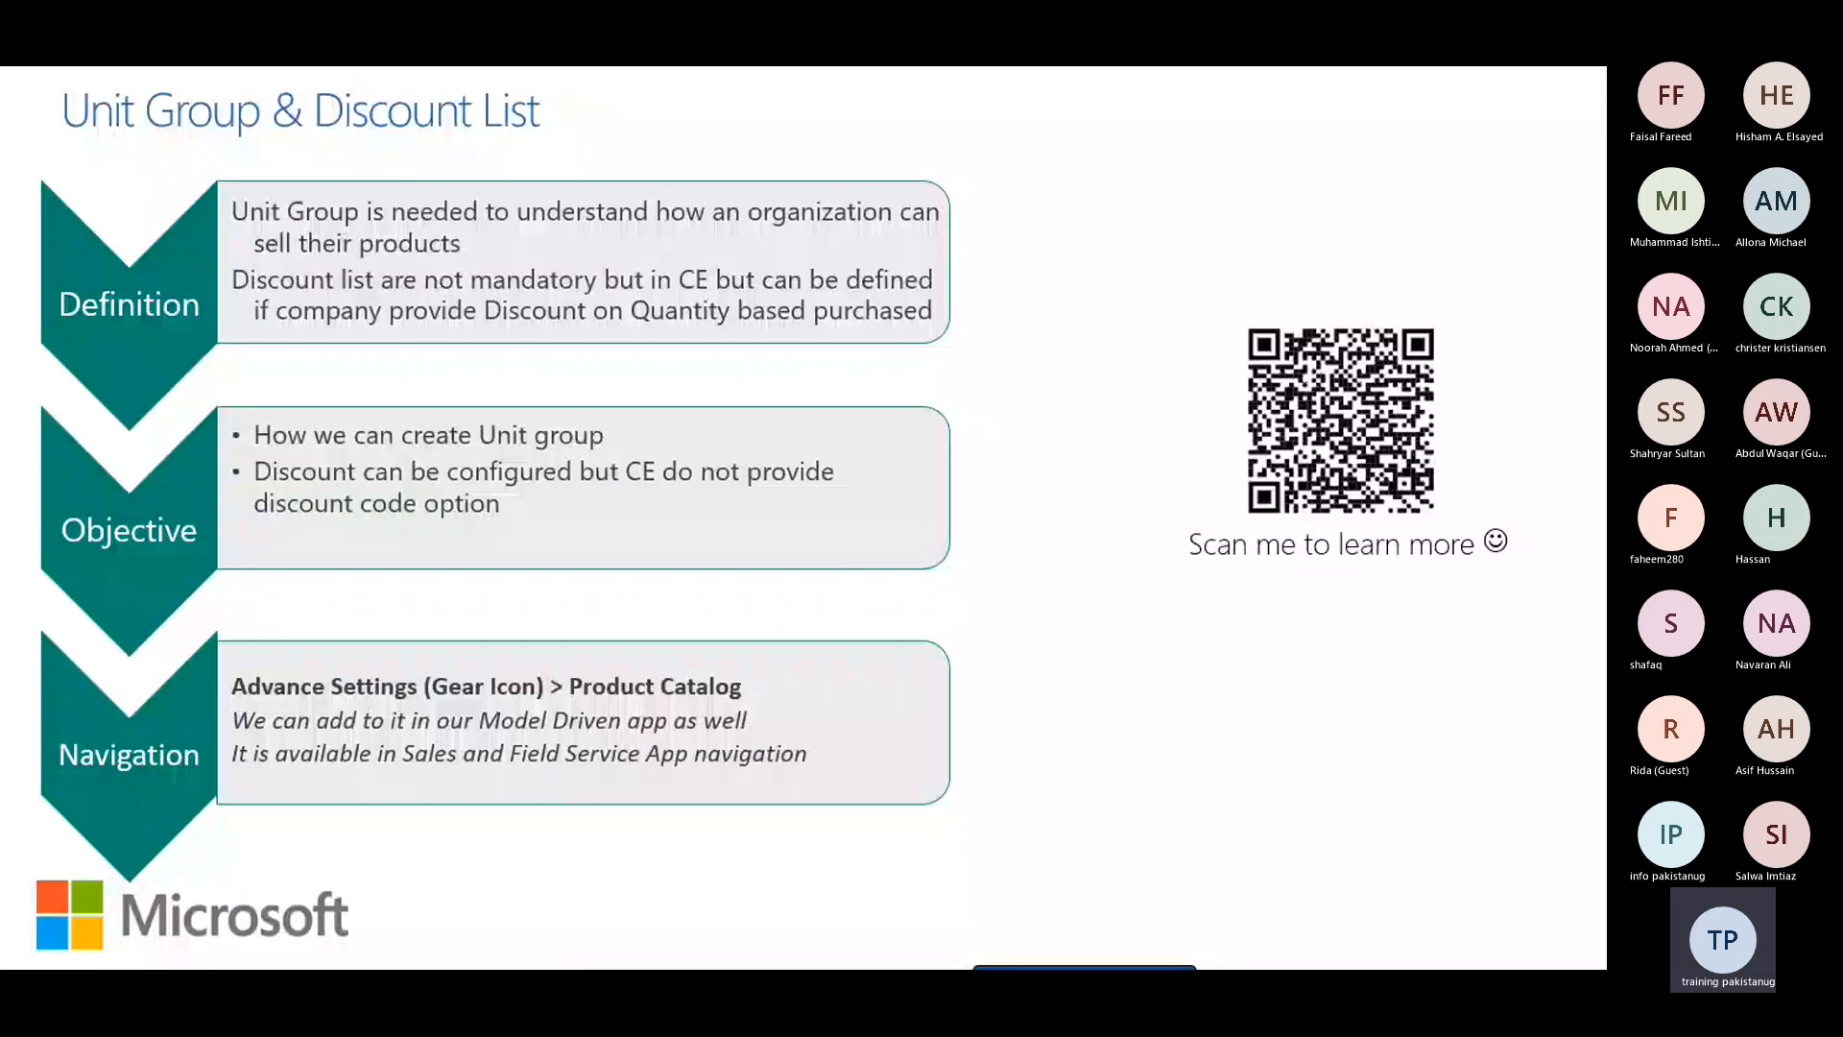
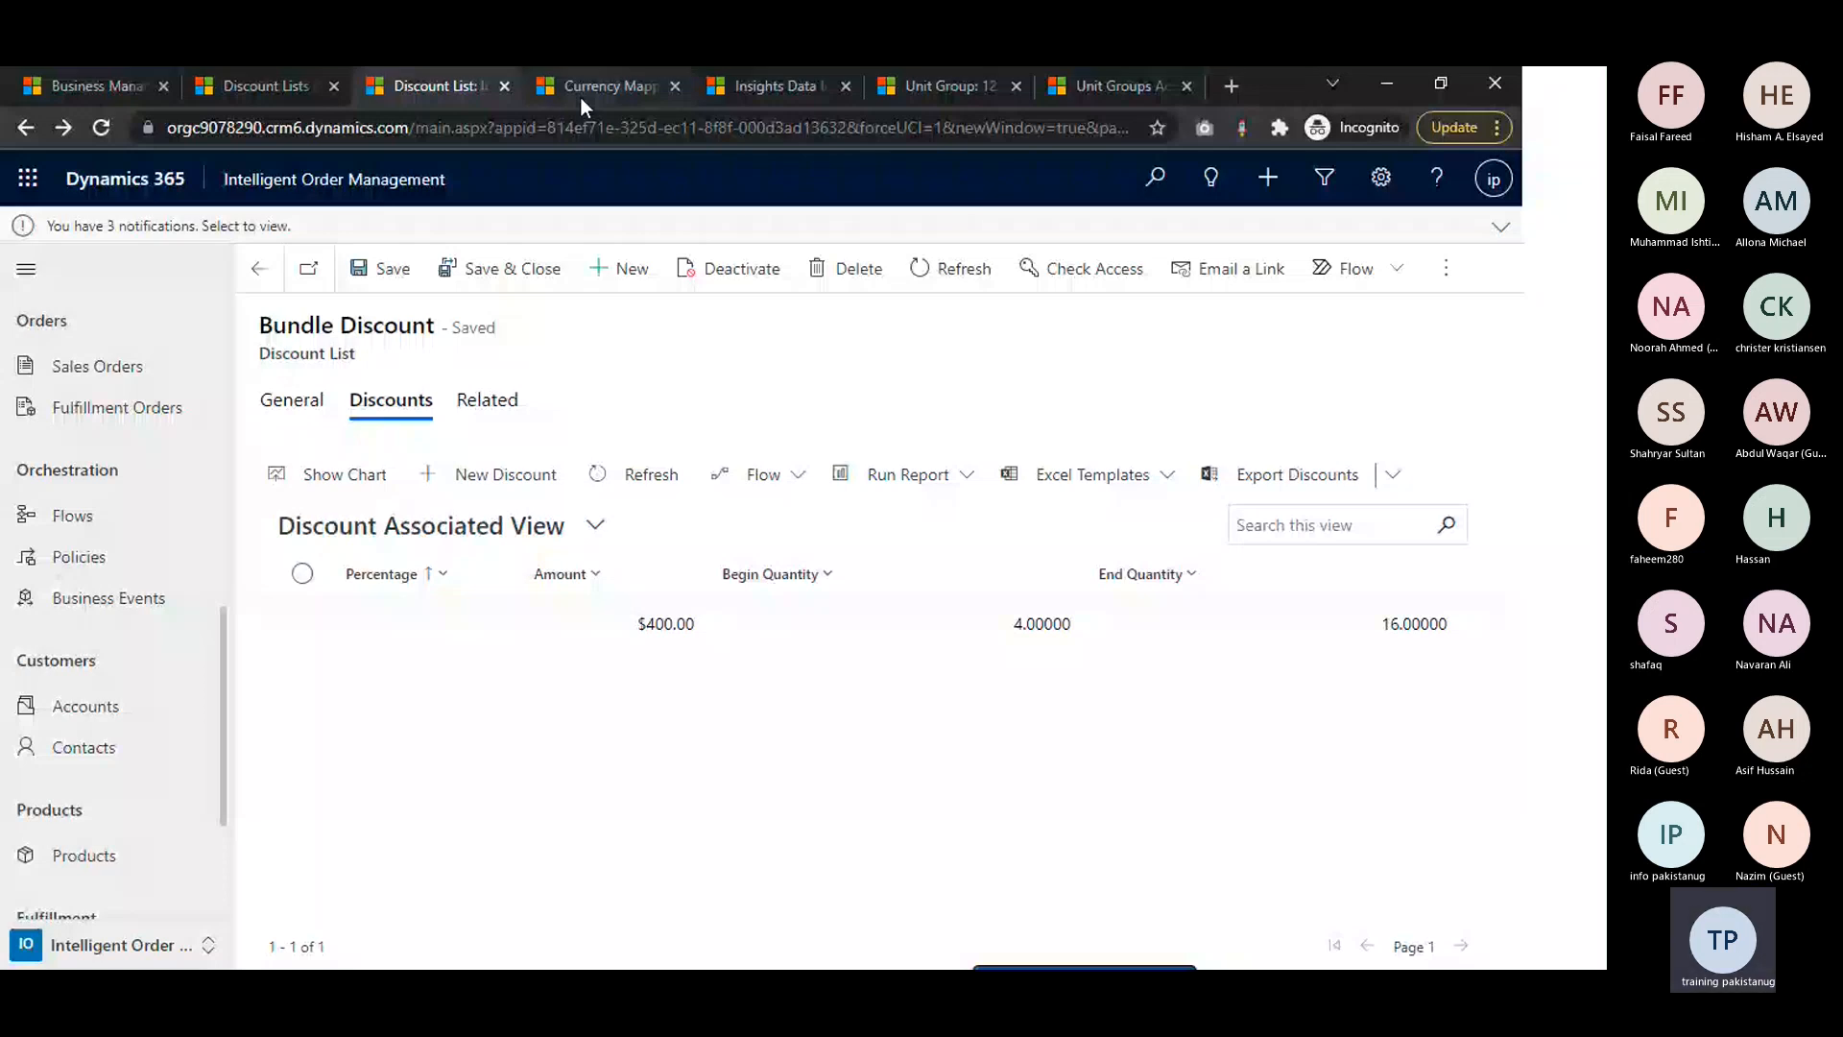
Open the advanced settings from the Currency Mappings page and check the Currency Management slide for the navigation path
{"action": "left_click", "coordinate": [580, 96]}
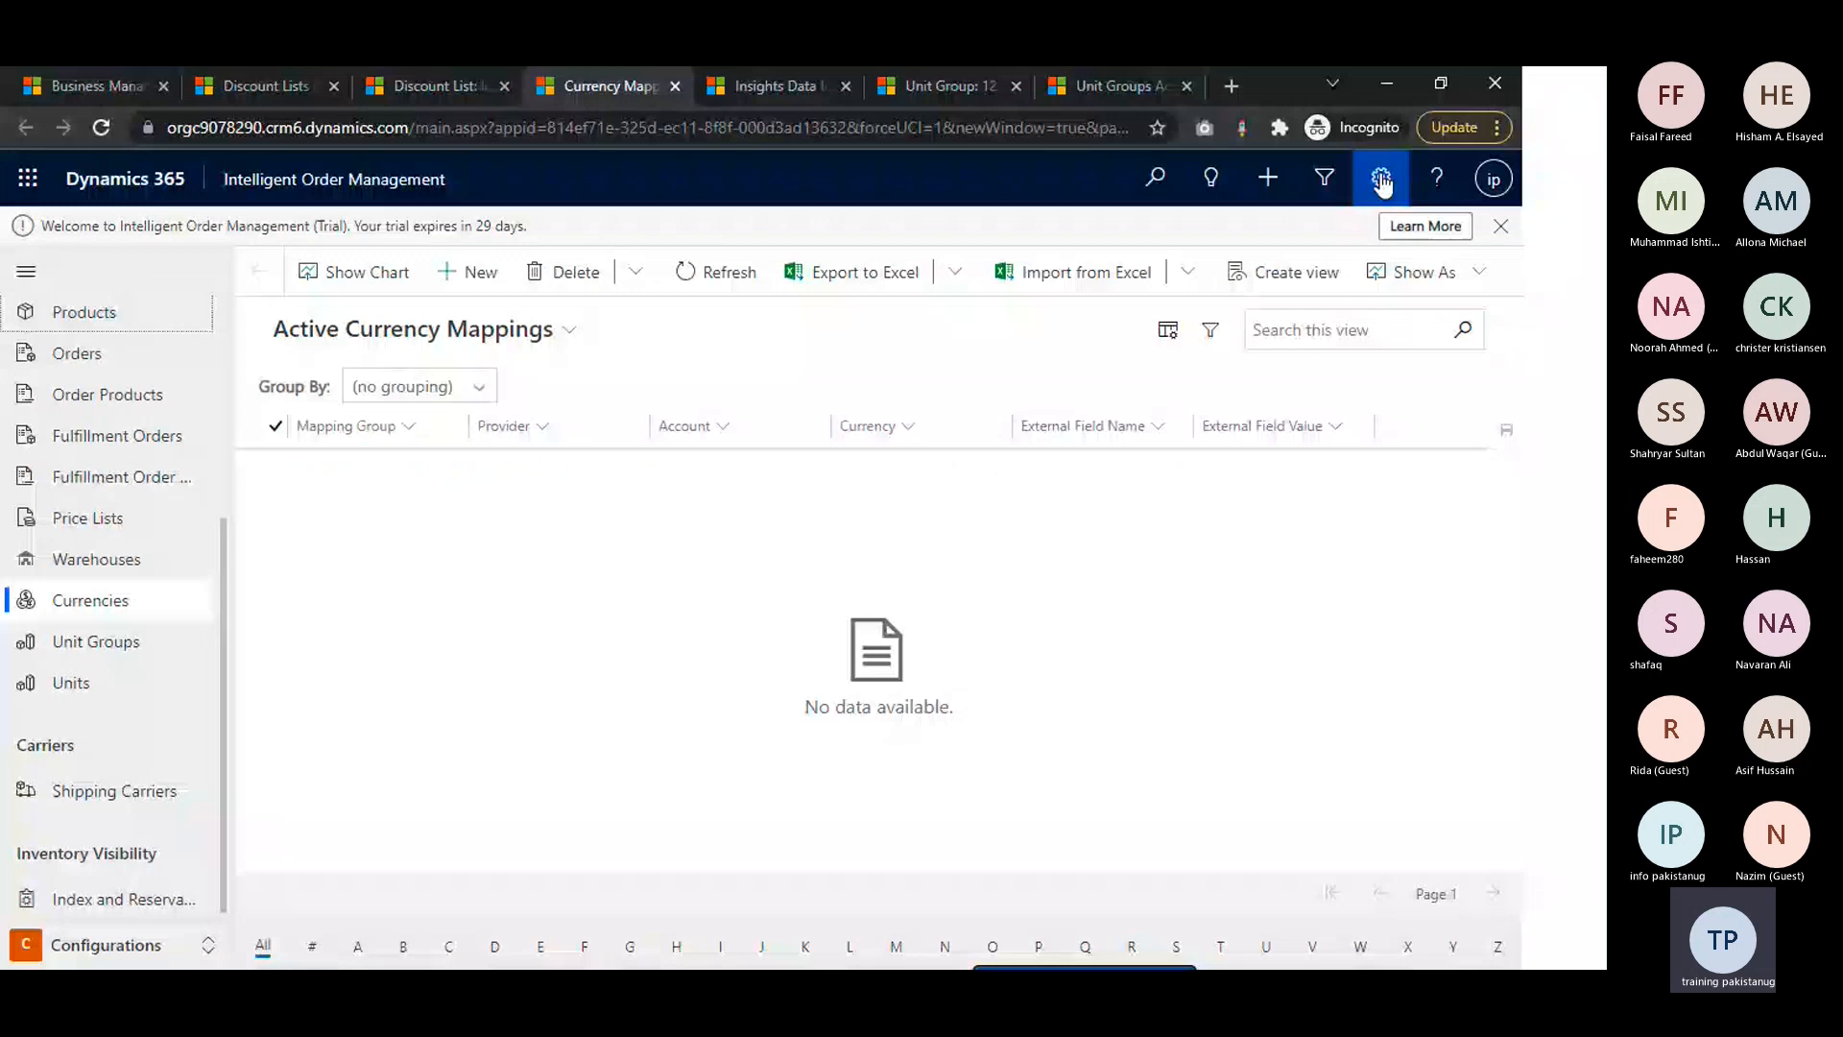
{"action": "left_click", "coordinate": [1209, 180]}
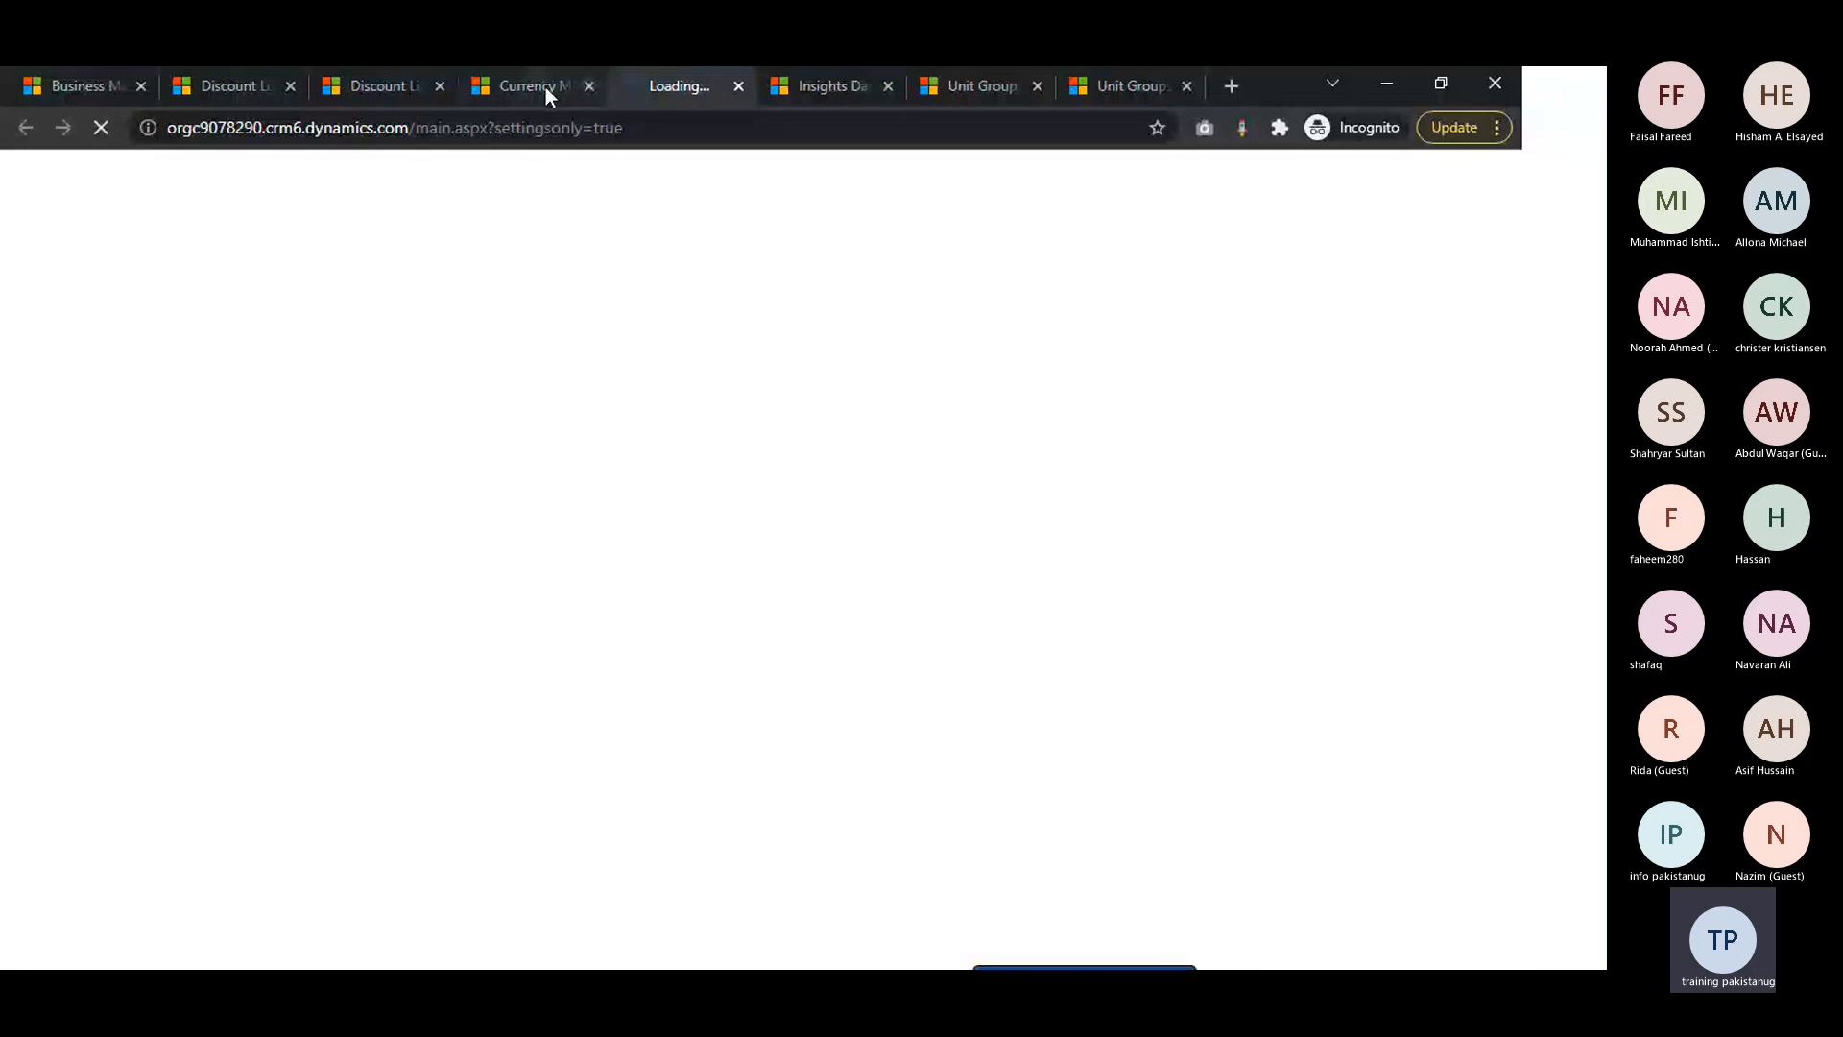
{"action": "left_click_drag", "start_coordinate": [545, 87], "coordinate": [614, 90]}
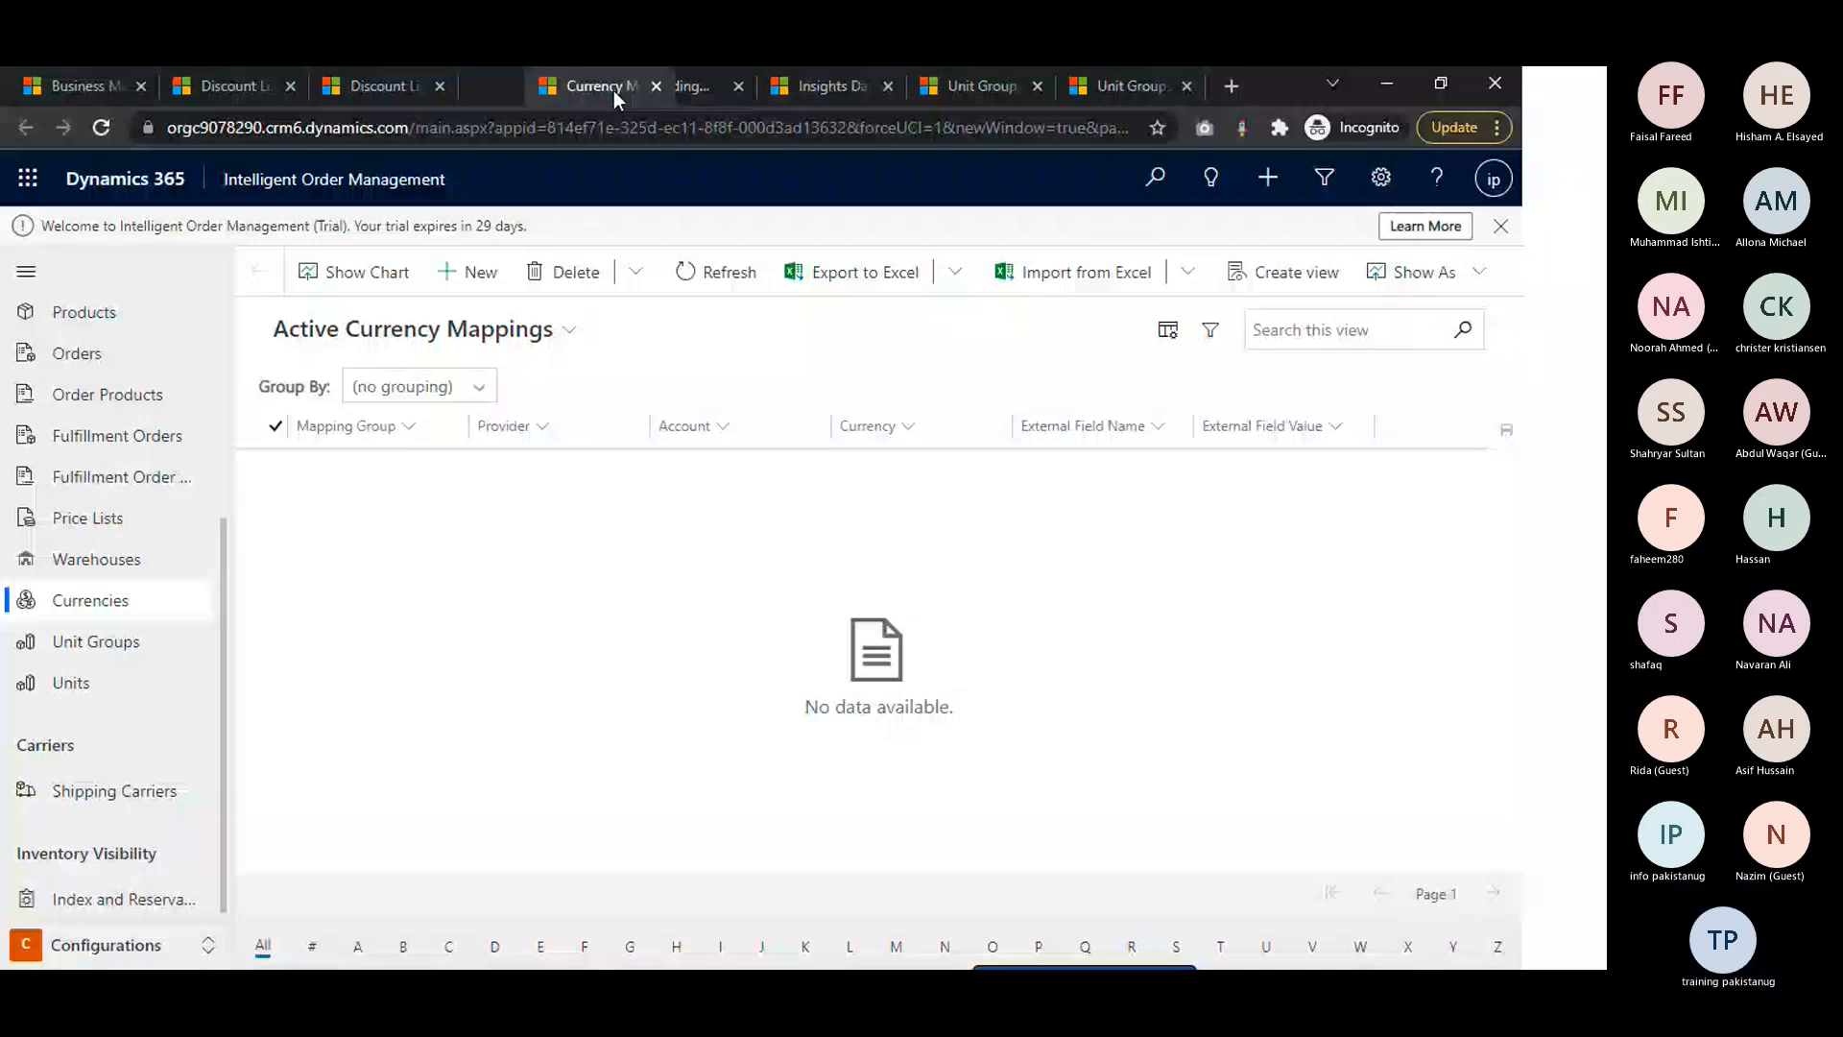
{"action": "key", "text": "alt+Tab"}
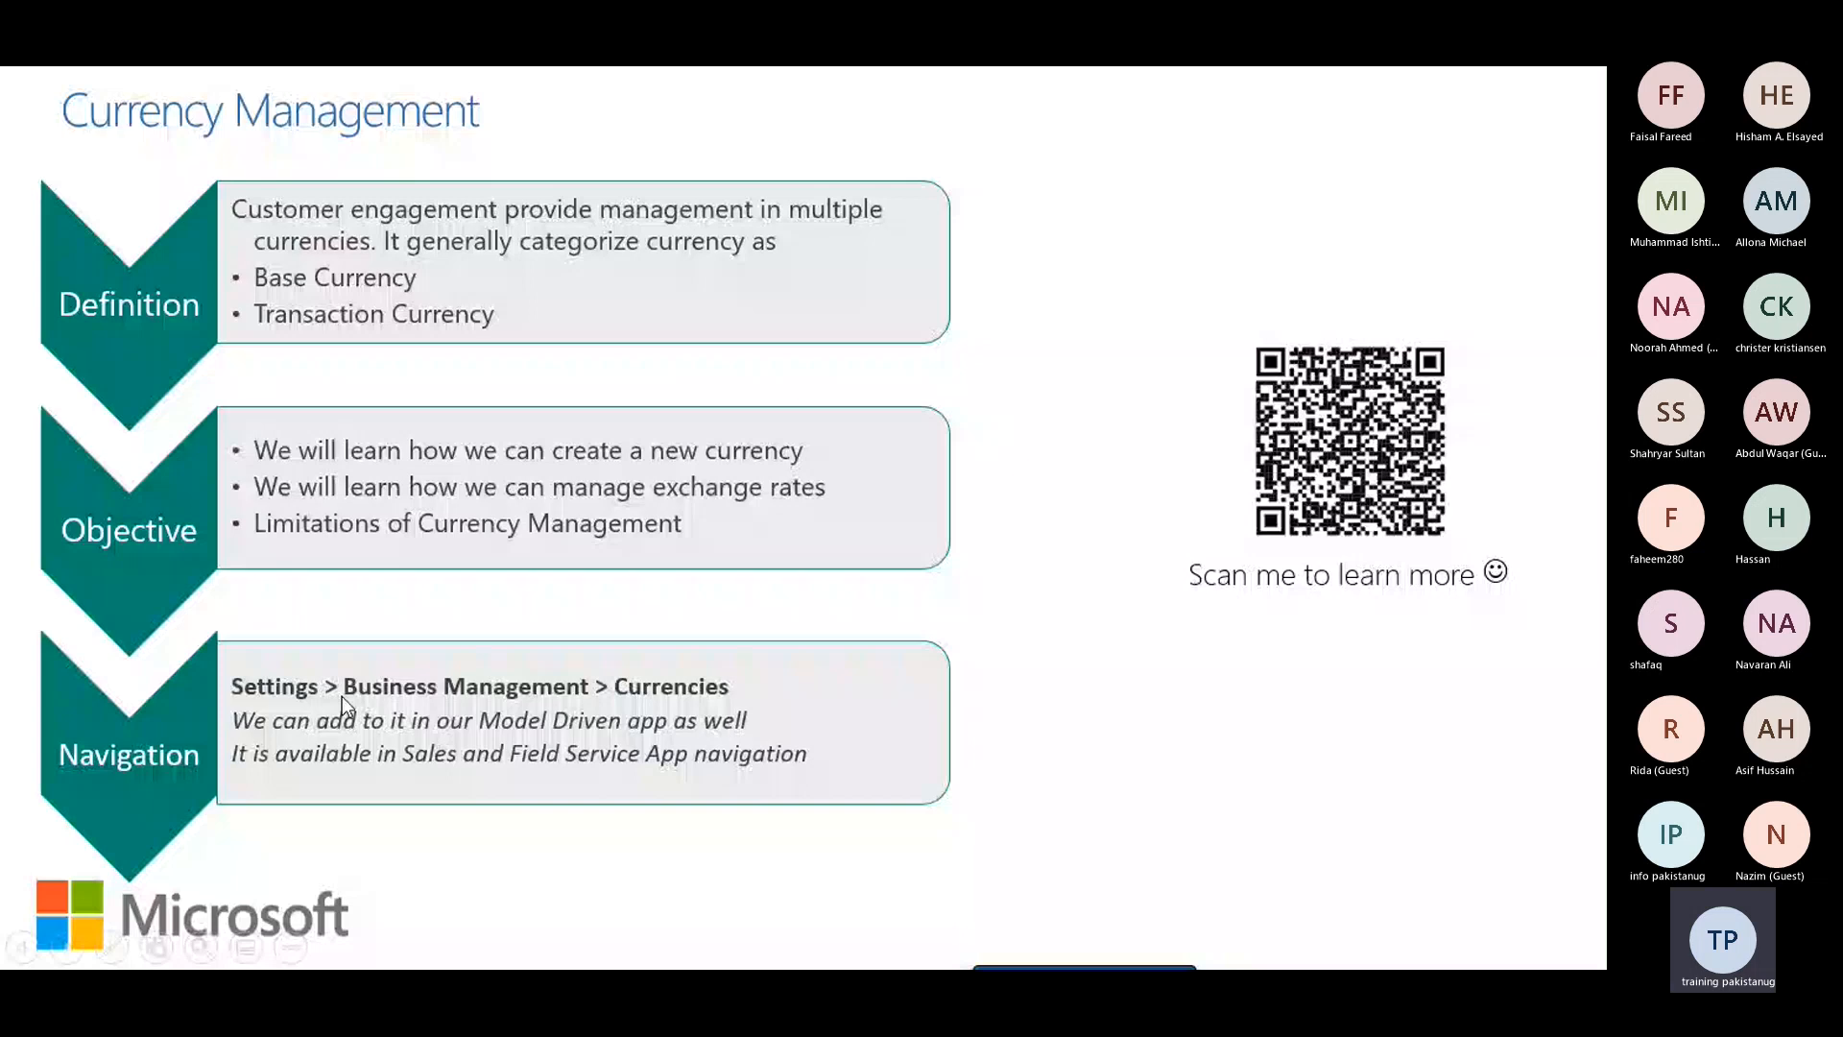
{"action": "key", "text": "alt+Tab"}
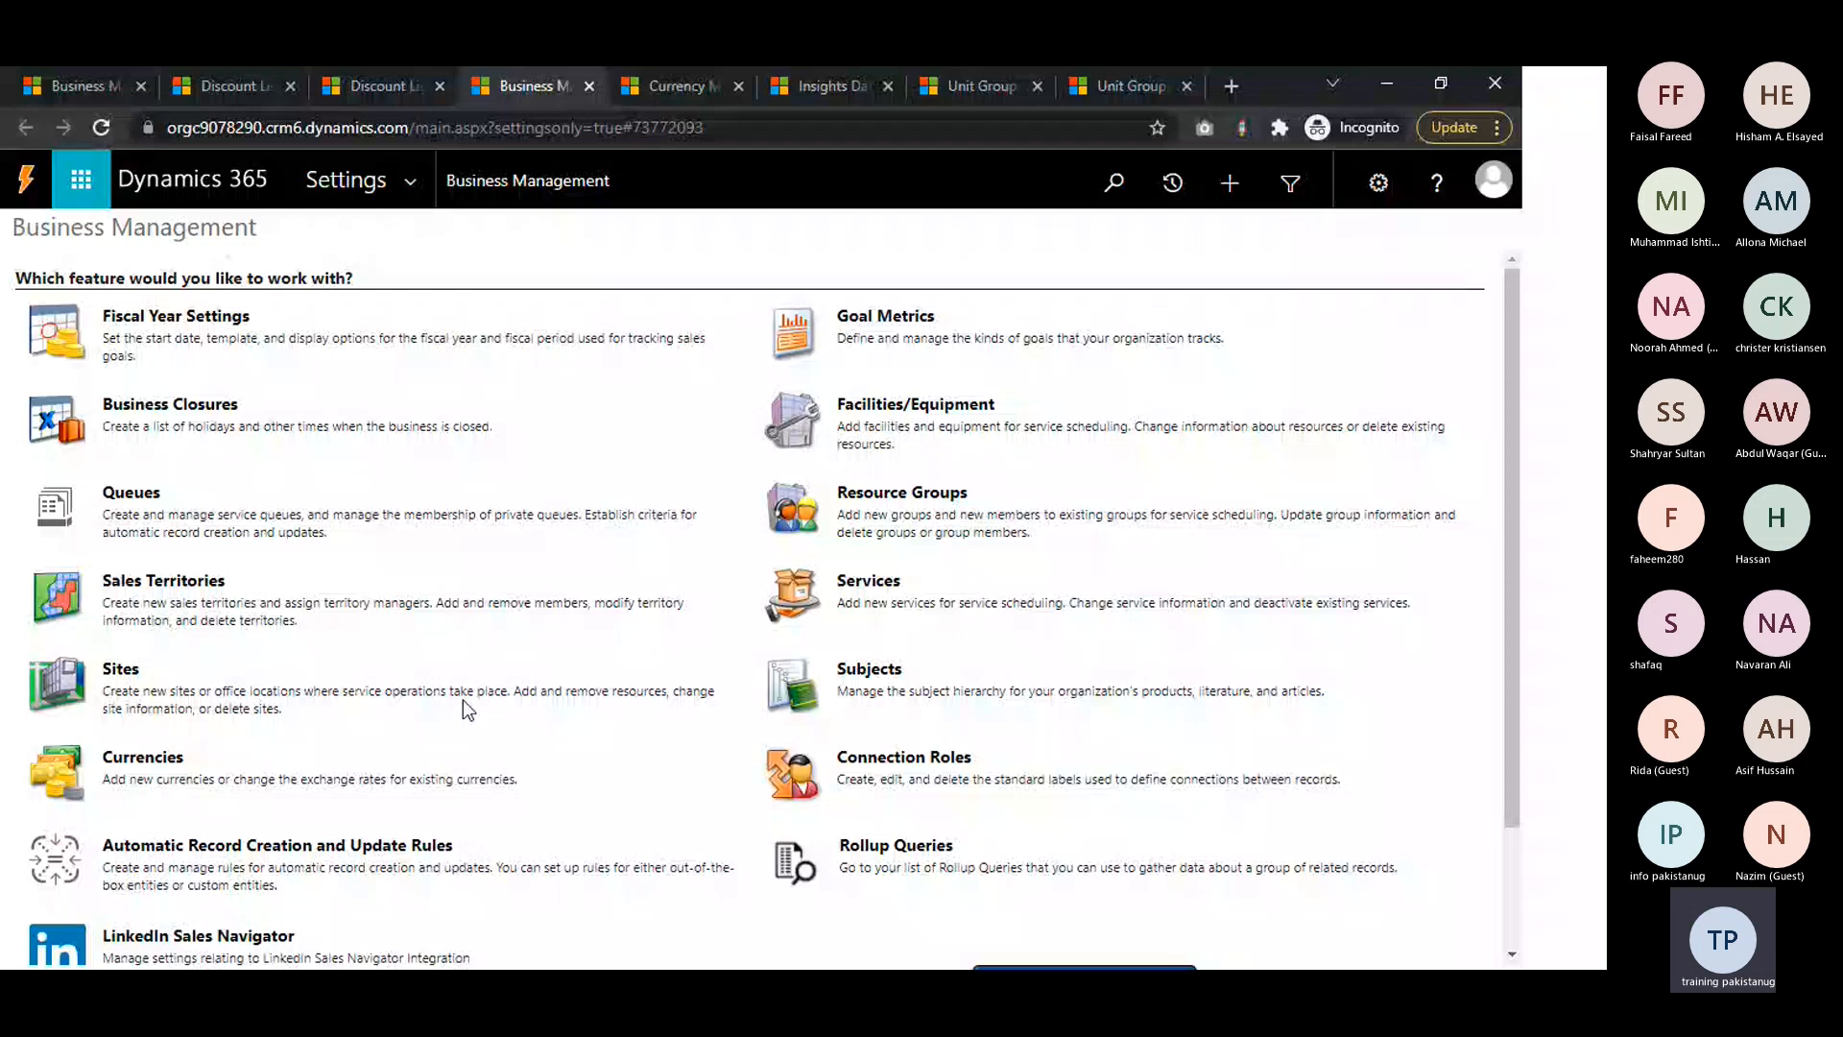
Open the Currencies list in Business Management and start a new currency record in a maximized window
{"action": "left_click", "coordinate": [463, 700]}
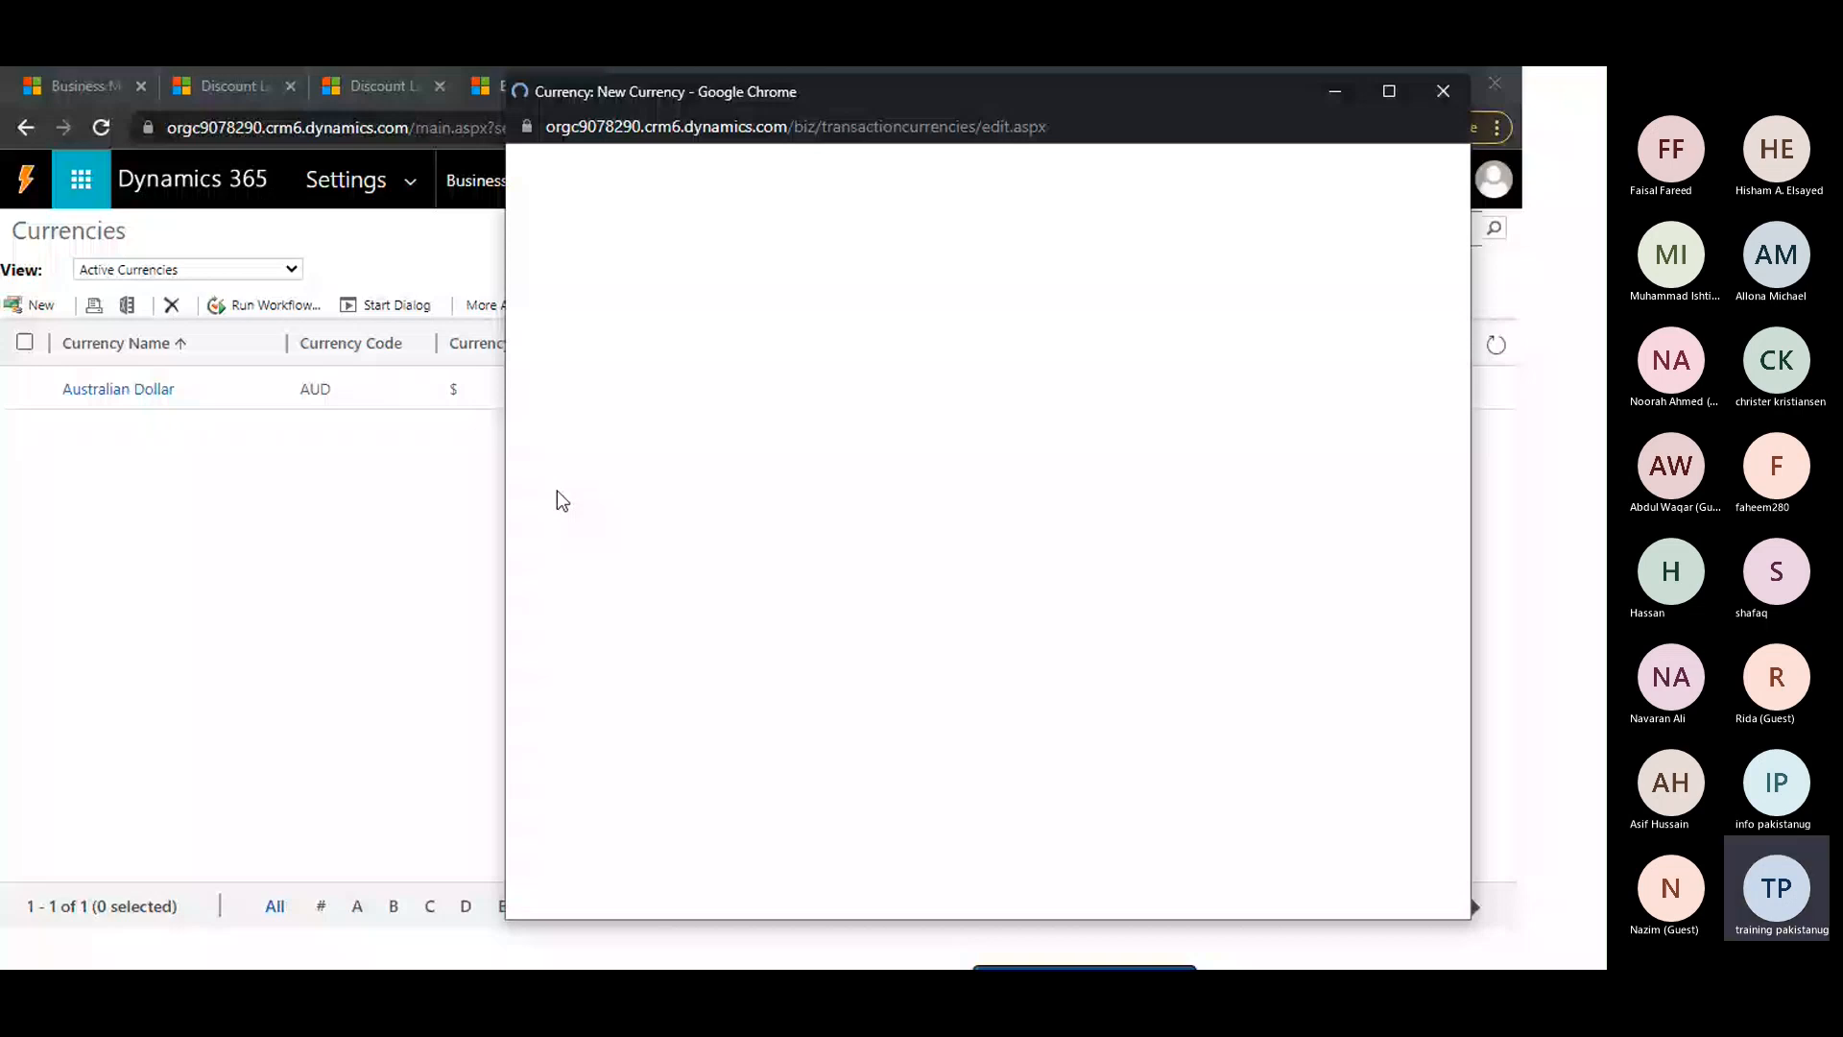
{"action": "left_click", "coordinate": [19, 307]}
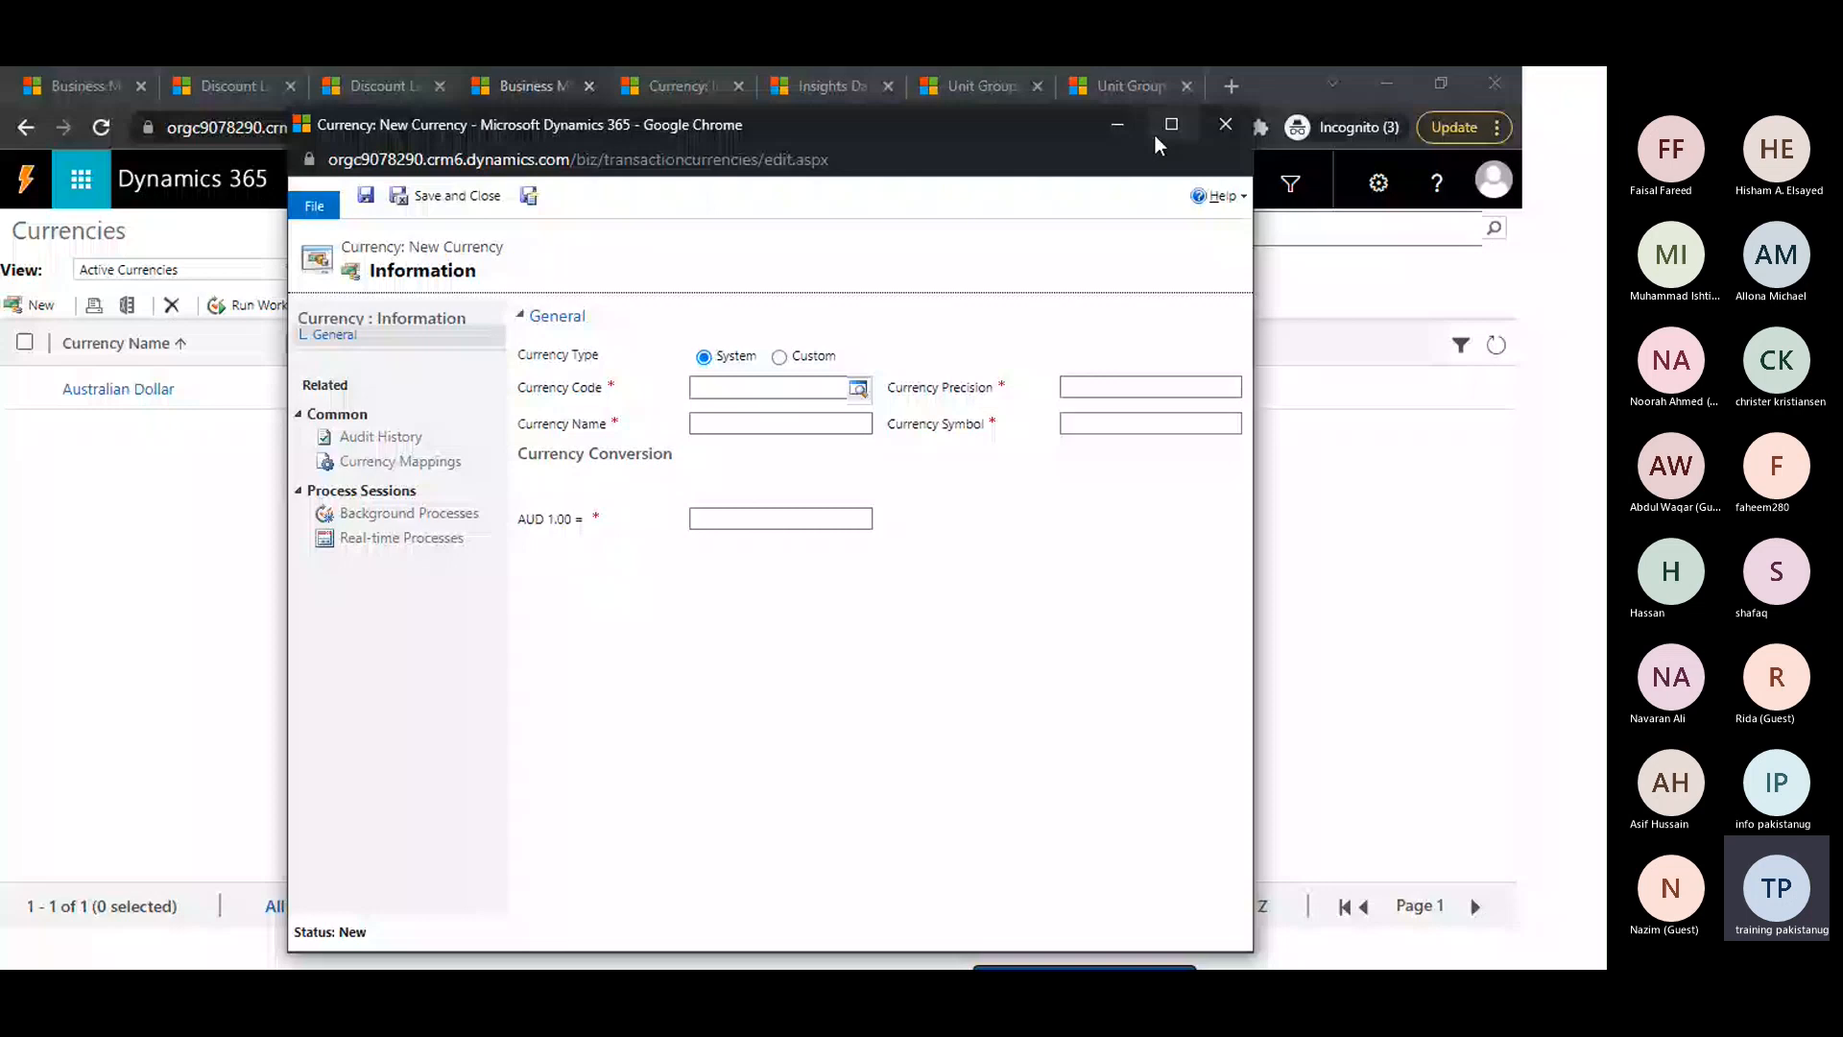
{"action": "left_click", "coordinate": [1154, 135]}
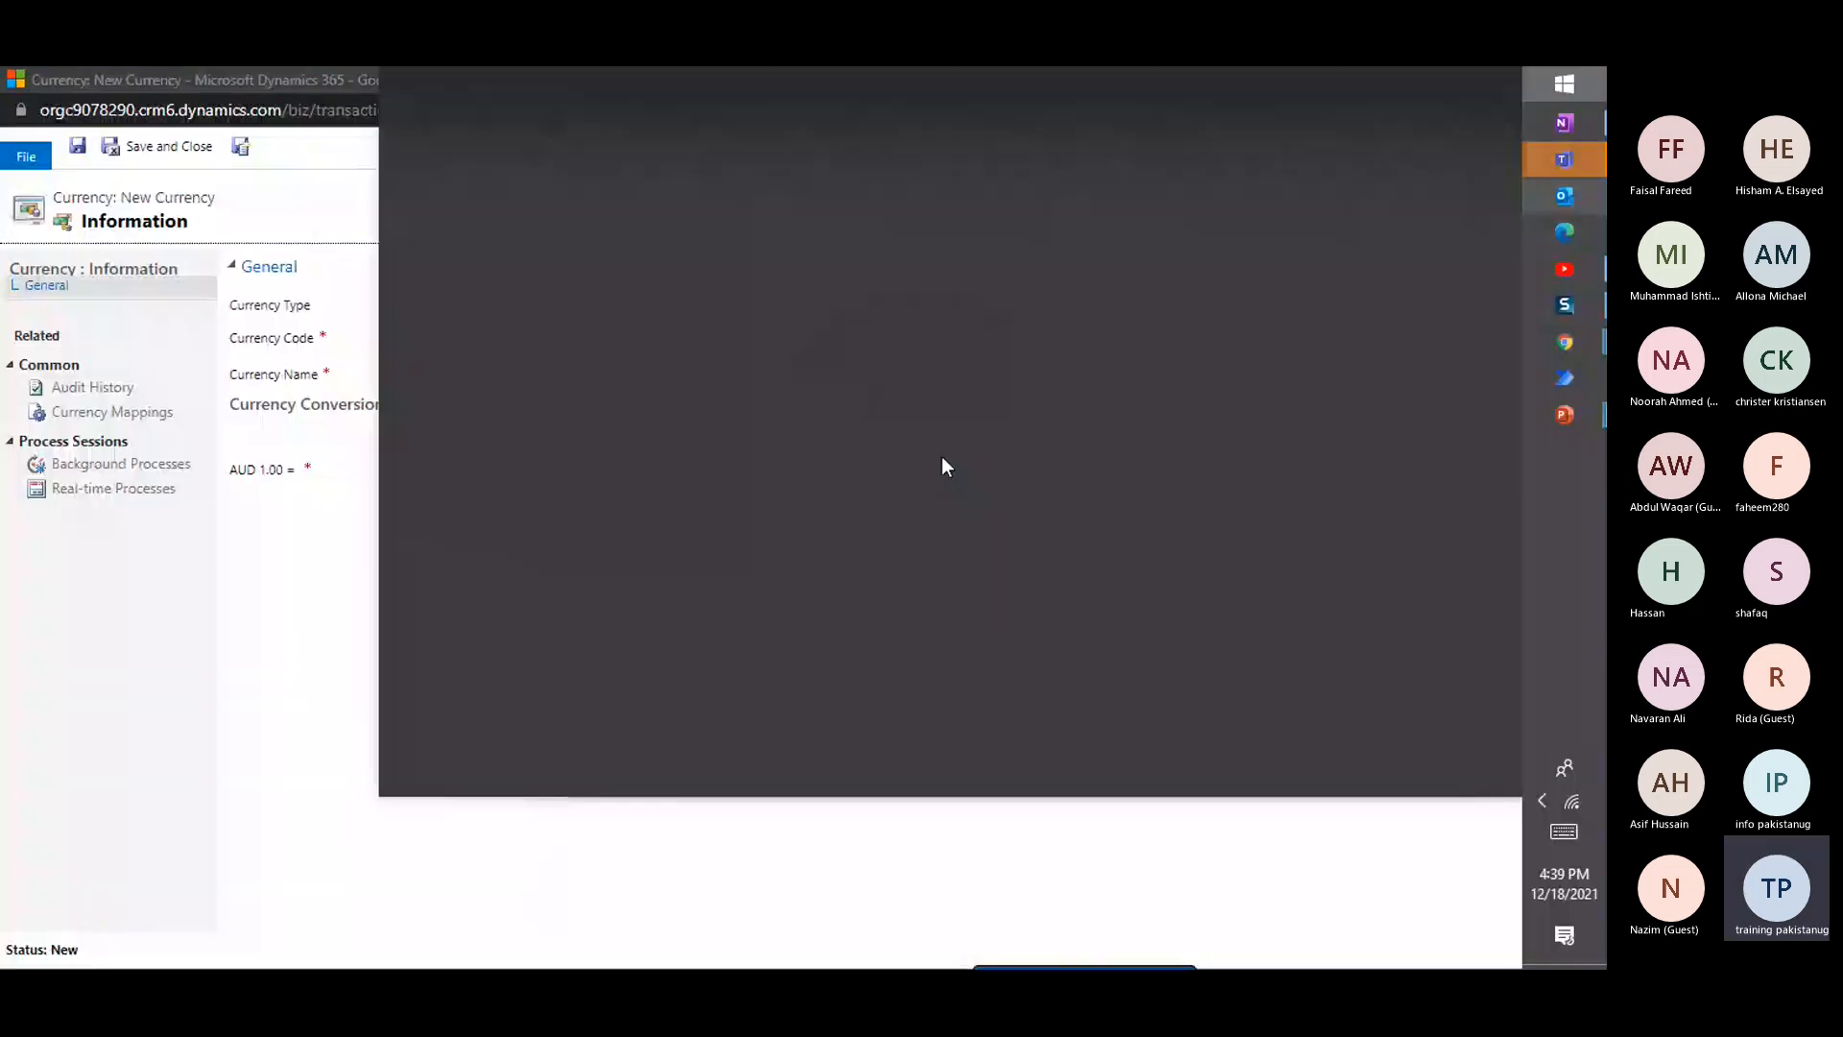
Open Notepad and write 2.26 as an example of a value with two-decimal currency precision
{"action": "key", "text": "super"}
{"action": "type", "text": "note"}
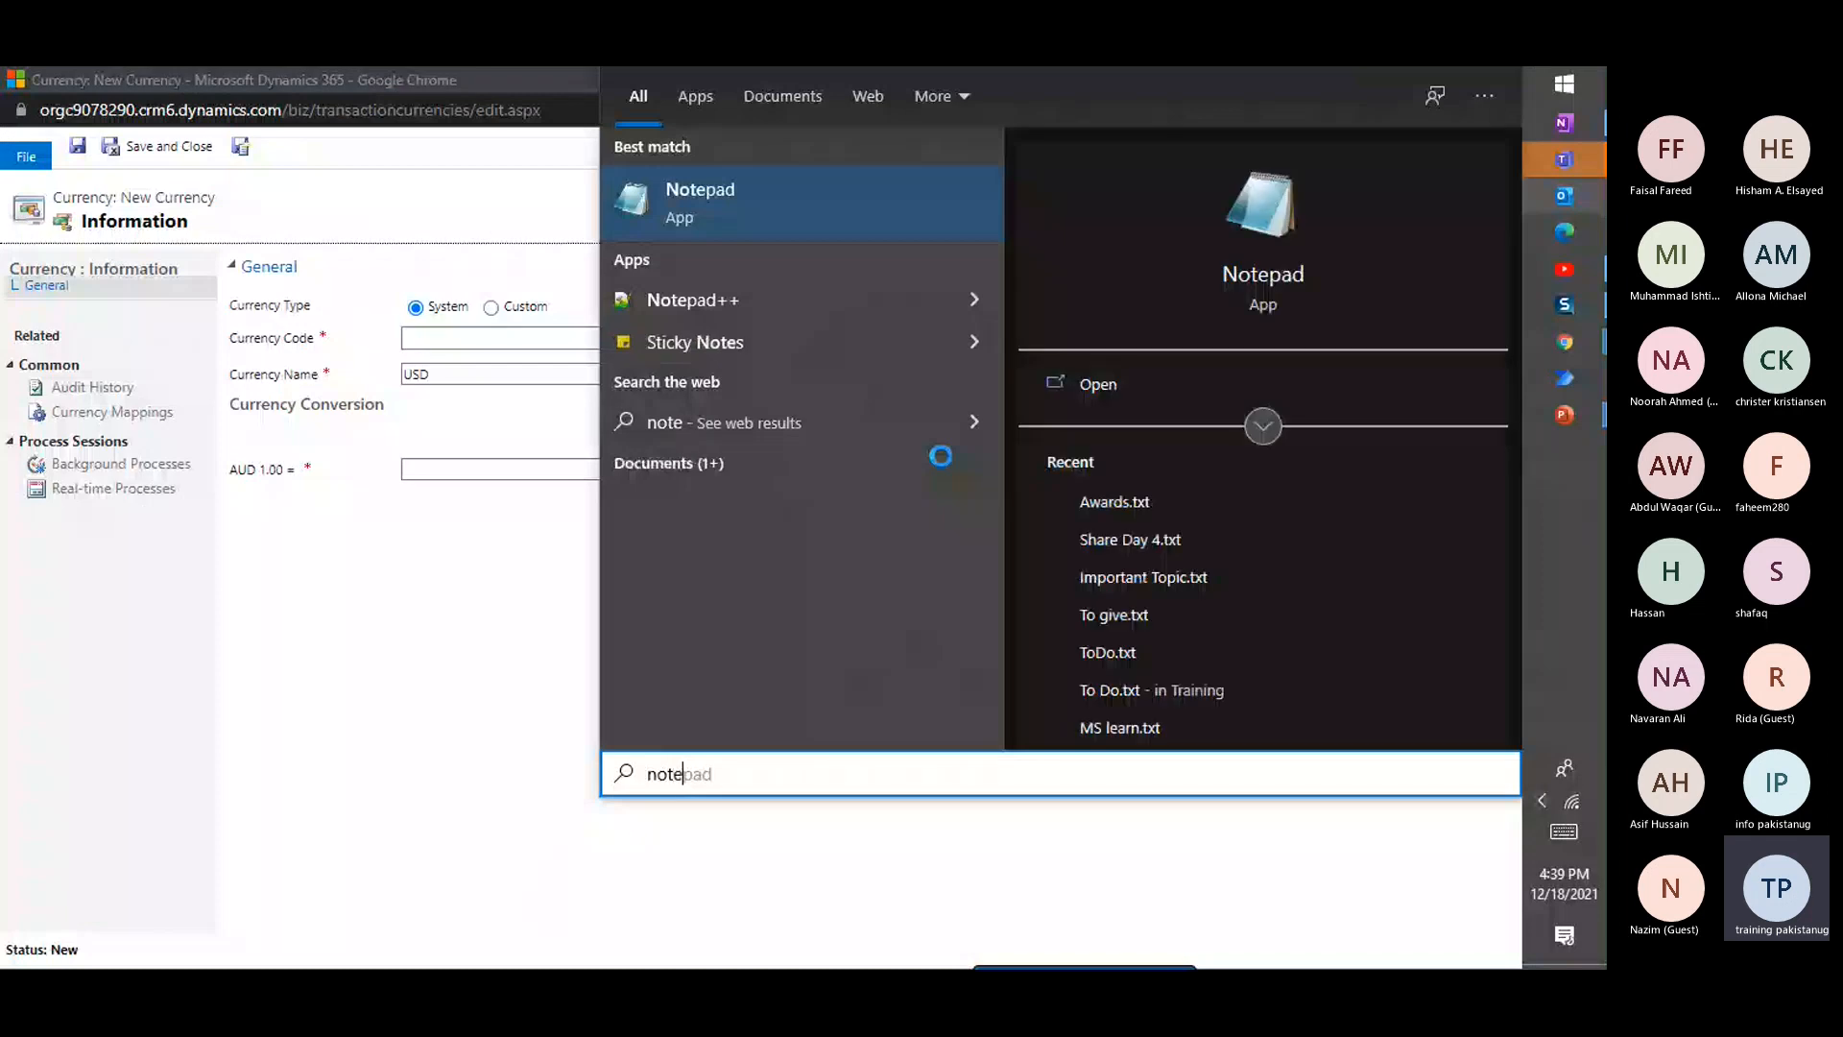
{"action": "key", "text": "Escape"}
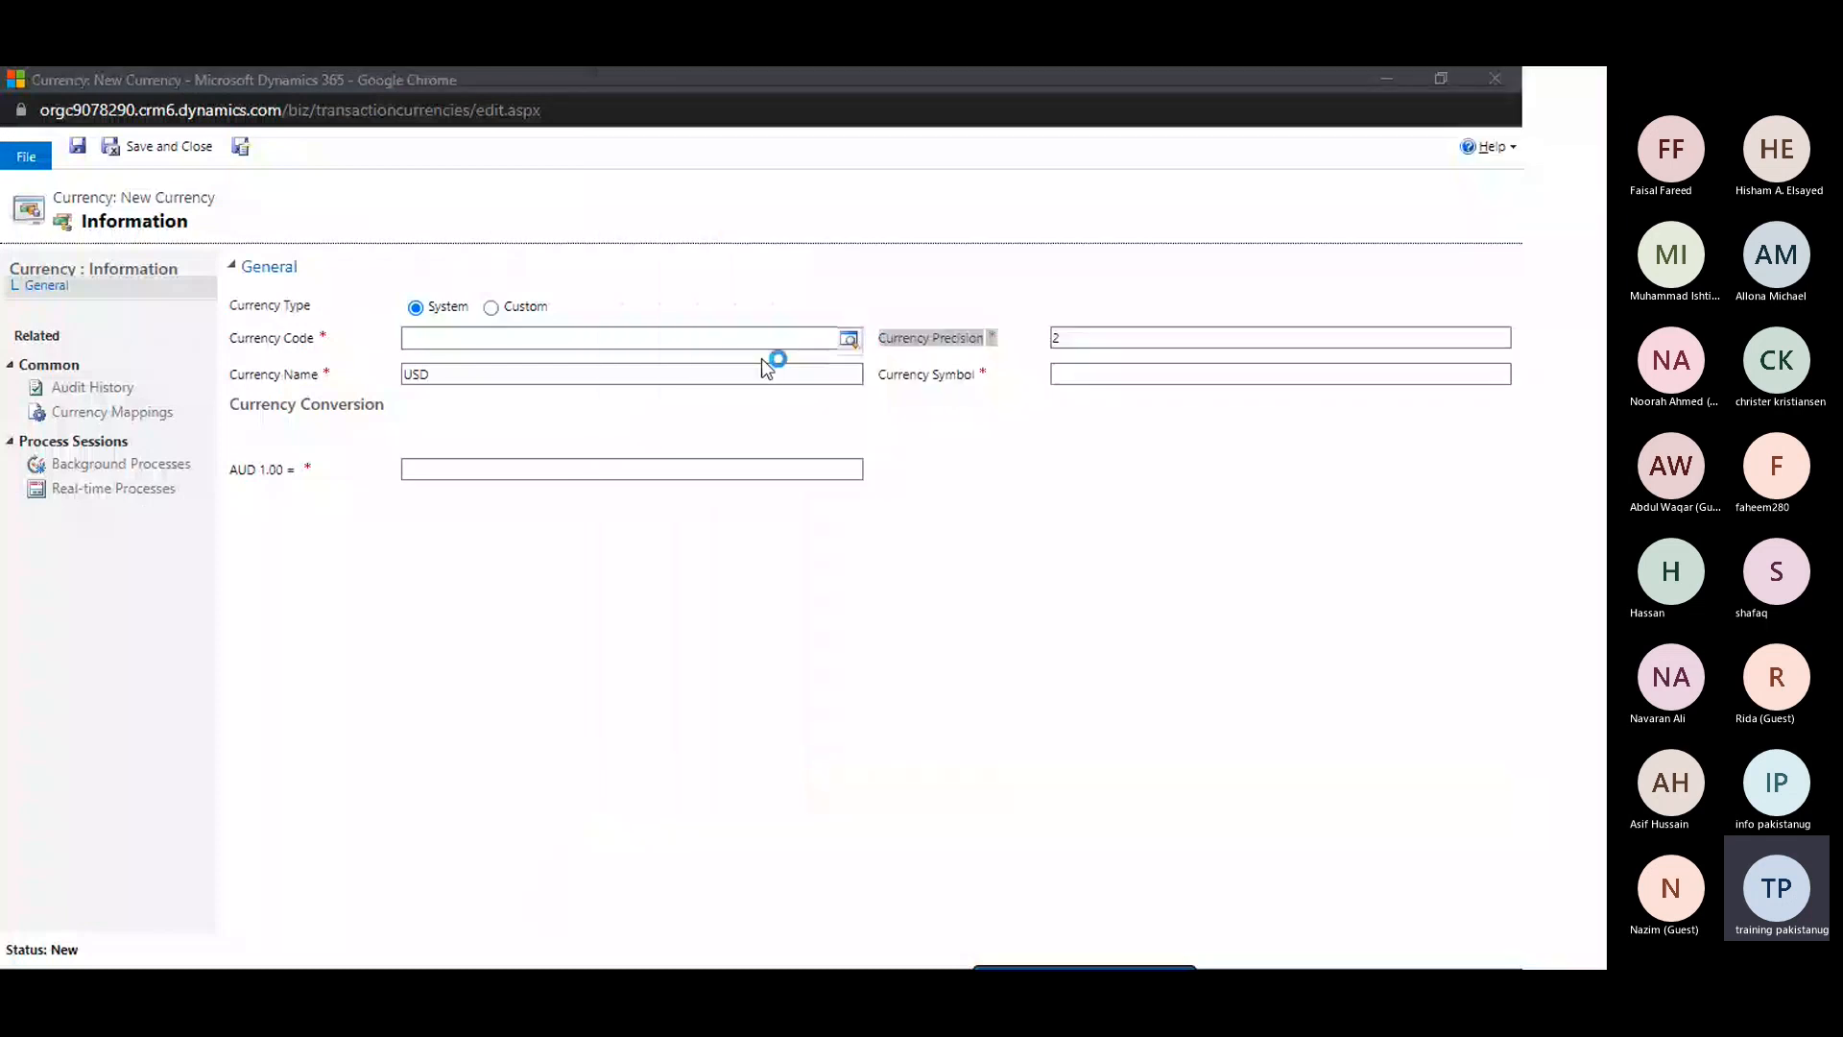
{"action": "type", "text": "2.2"}
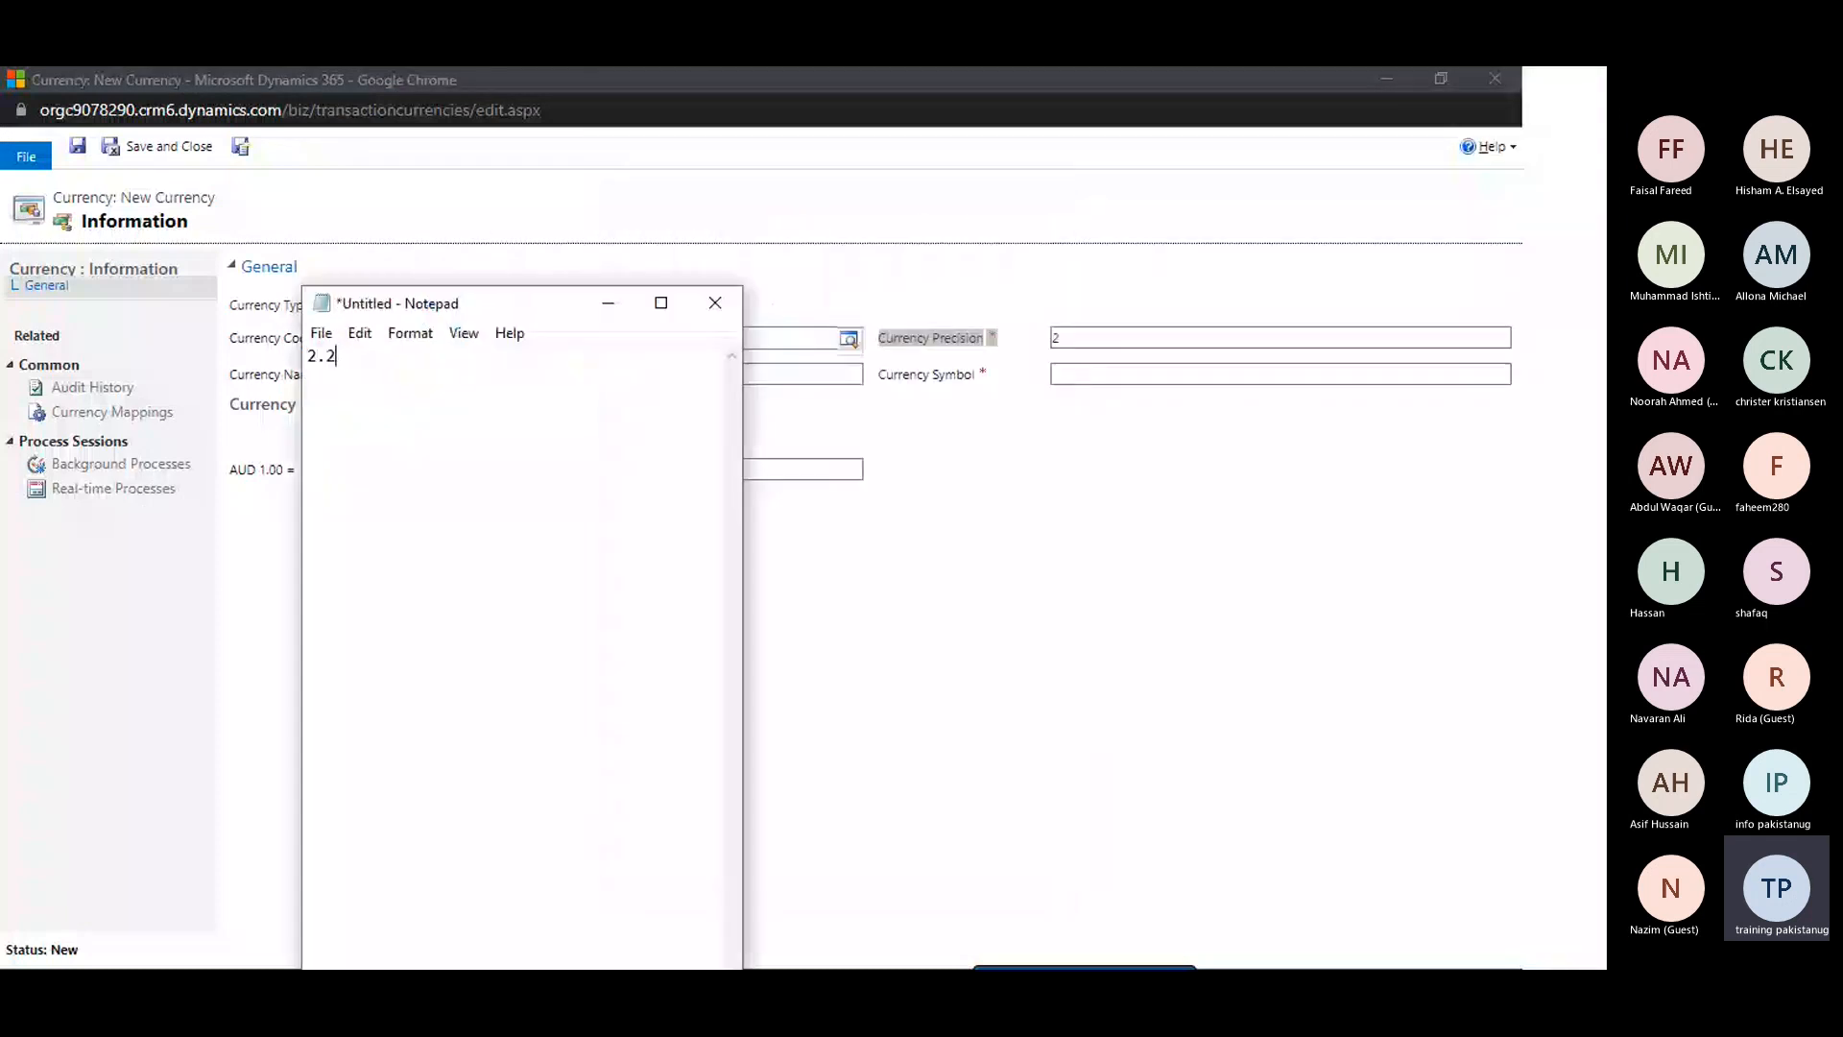
{"action": "type", "text": "6"}
Set the new currency's symbol to $ and its conversion rate for AUD 1.00 to 4
{"action": "left_click", "coordinate": [1085, 374]}
{"action": "type", "text": "$"}
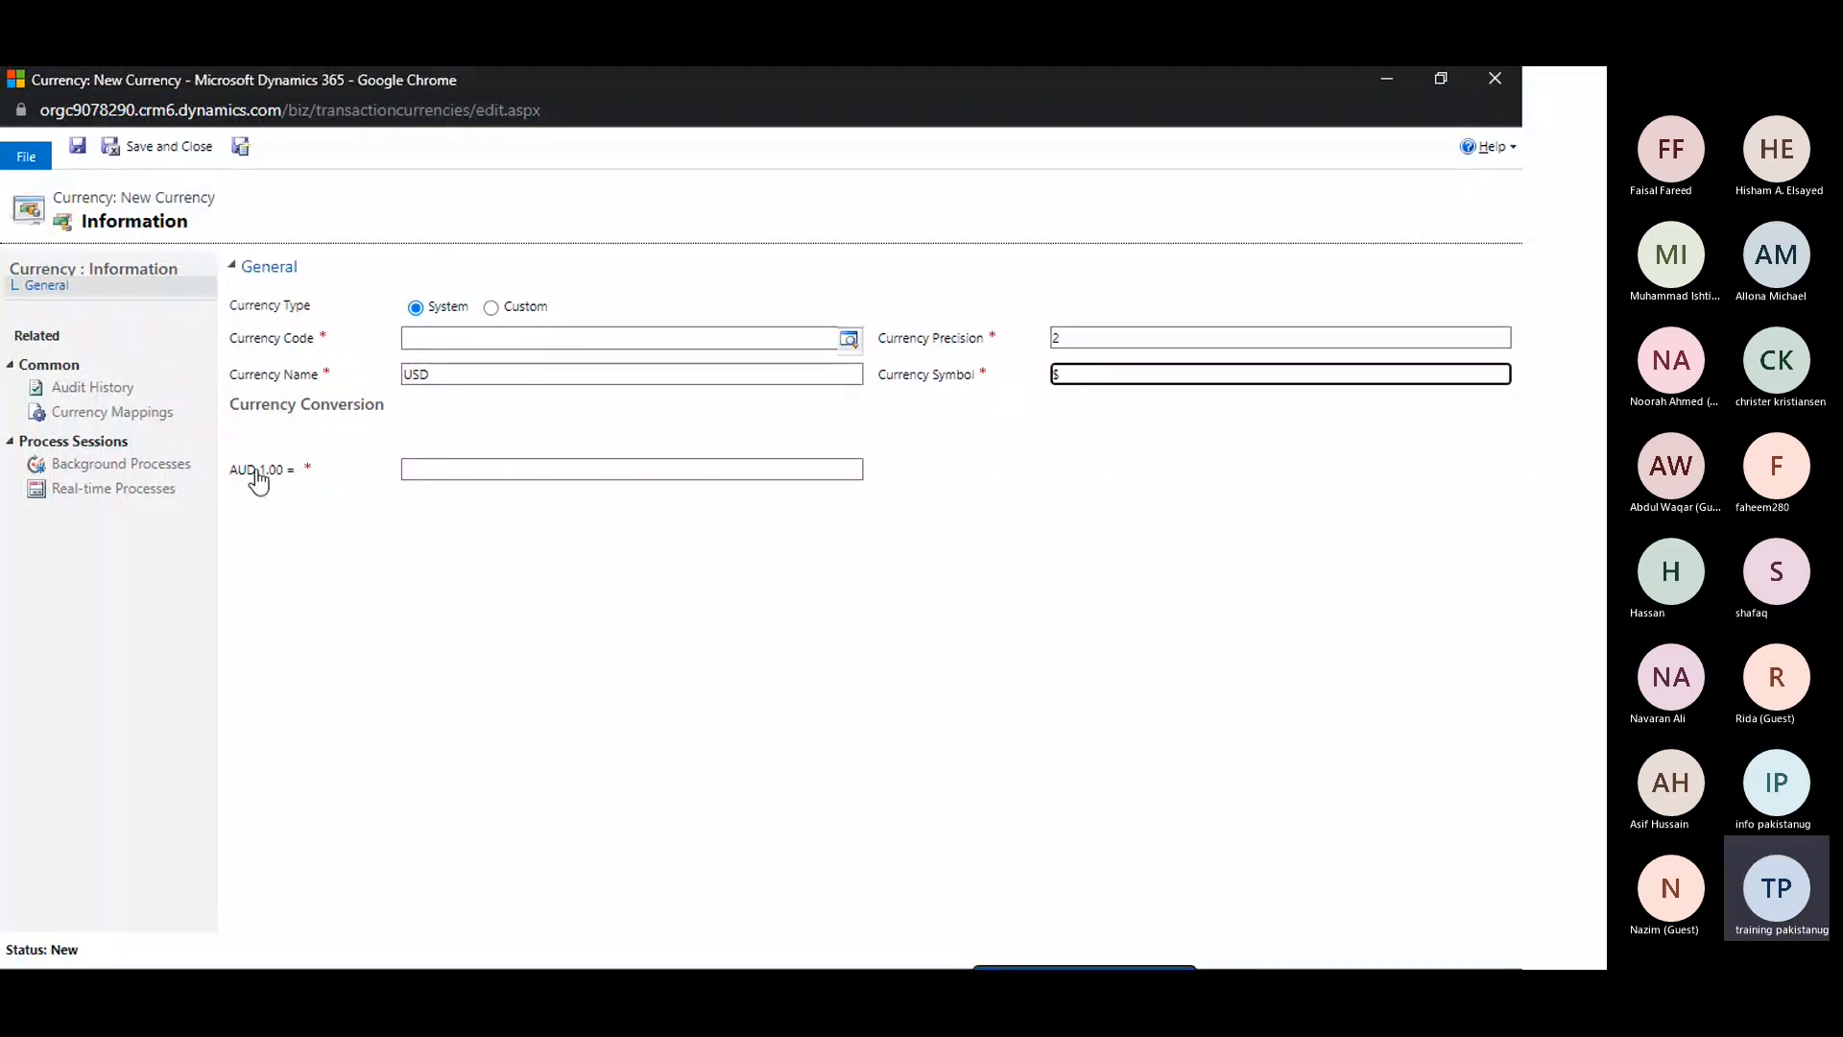
{"action": "left_click", "coordinate": [491, 474]}
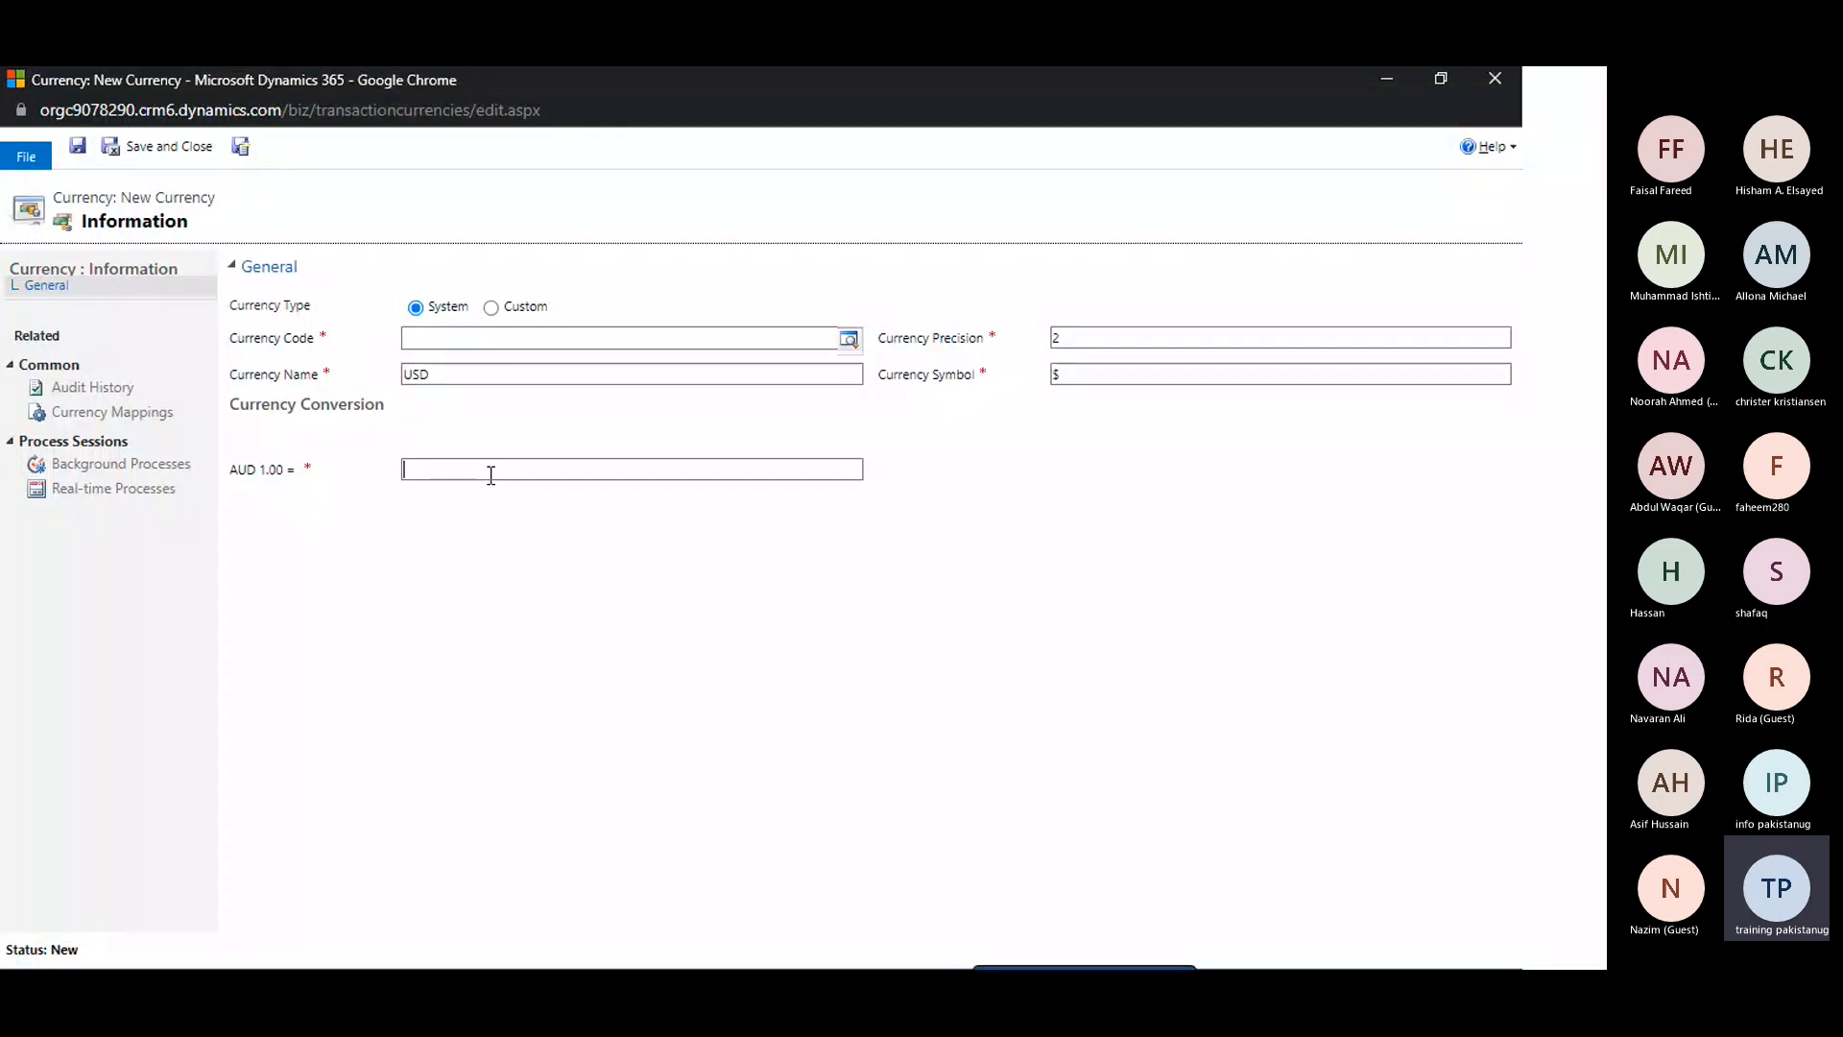
{"action": "type", "text": "4"}
{"action": "left_click", "coordinate": [512, 537]}
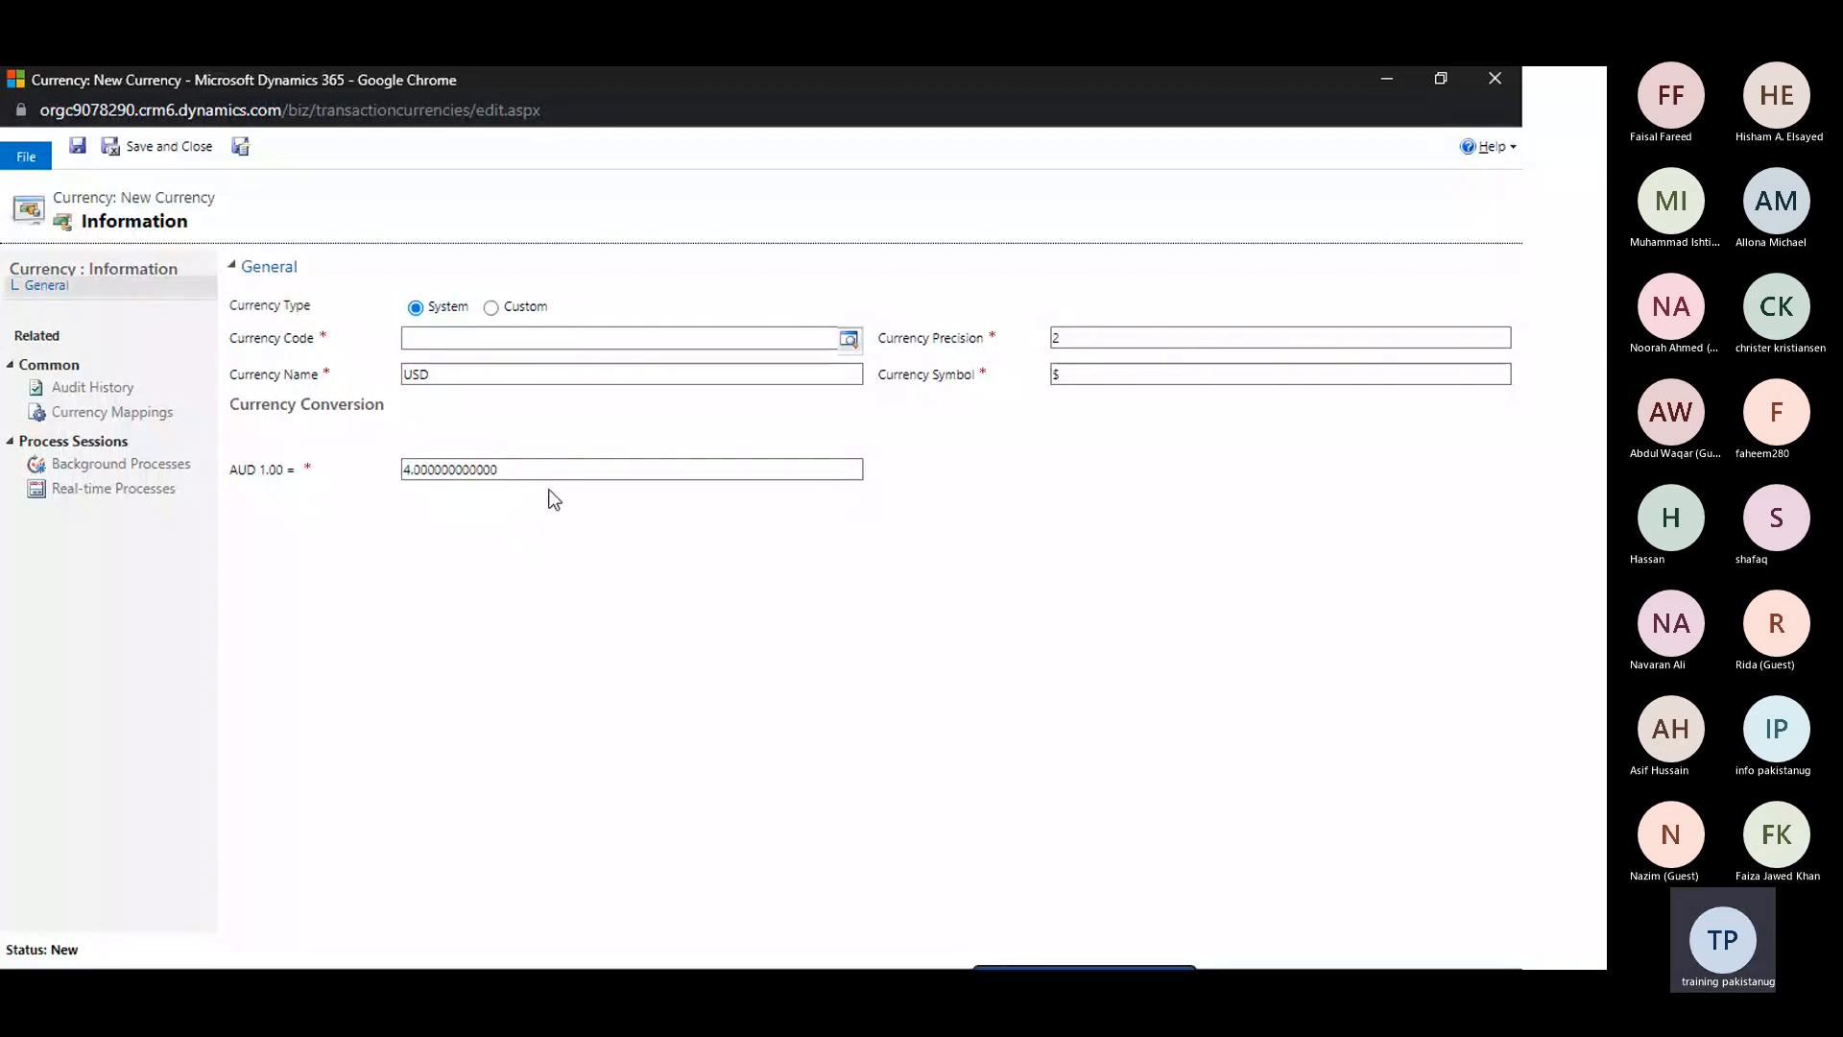
Change the new currency's conversion rate for AUD 1.00 to 0.25
{"action": "left_click", "coordinate": [574, 468]}
{"action": "key", "text": "BackSpace"}
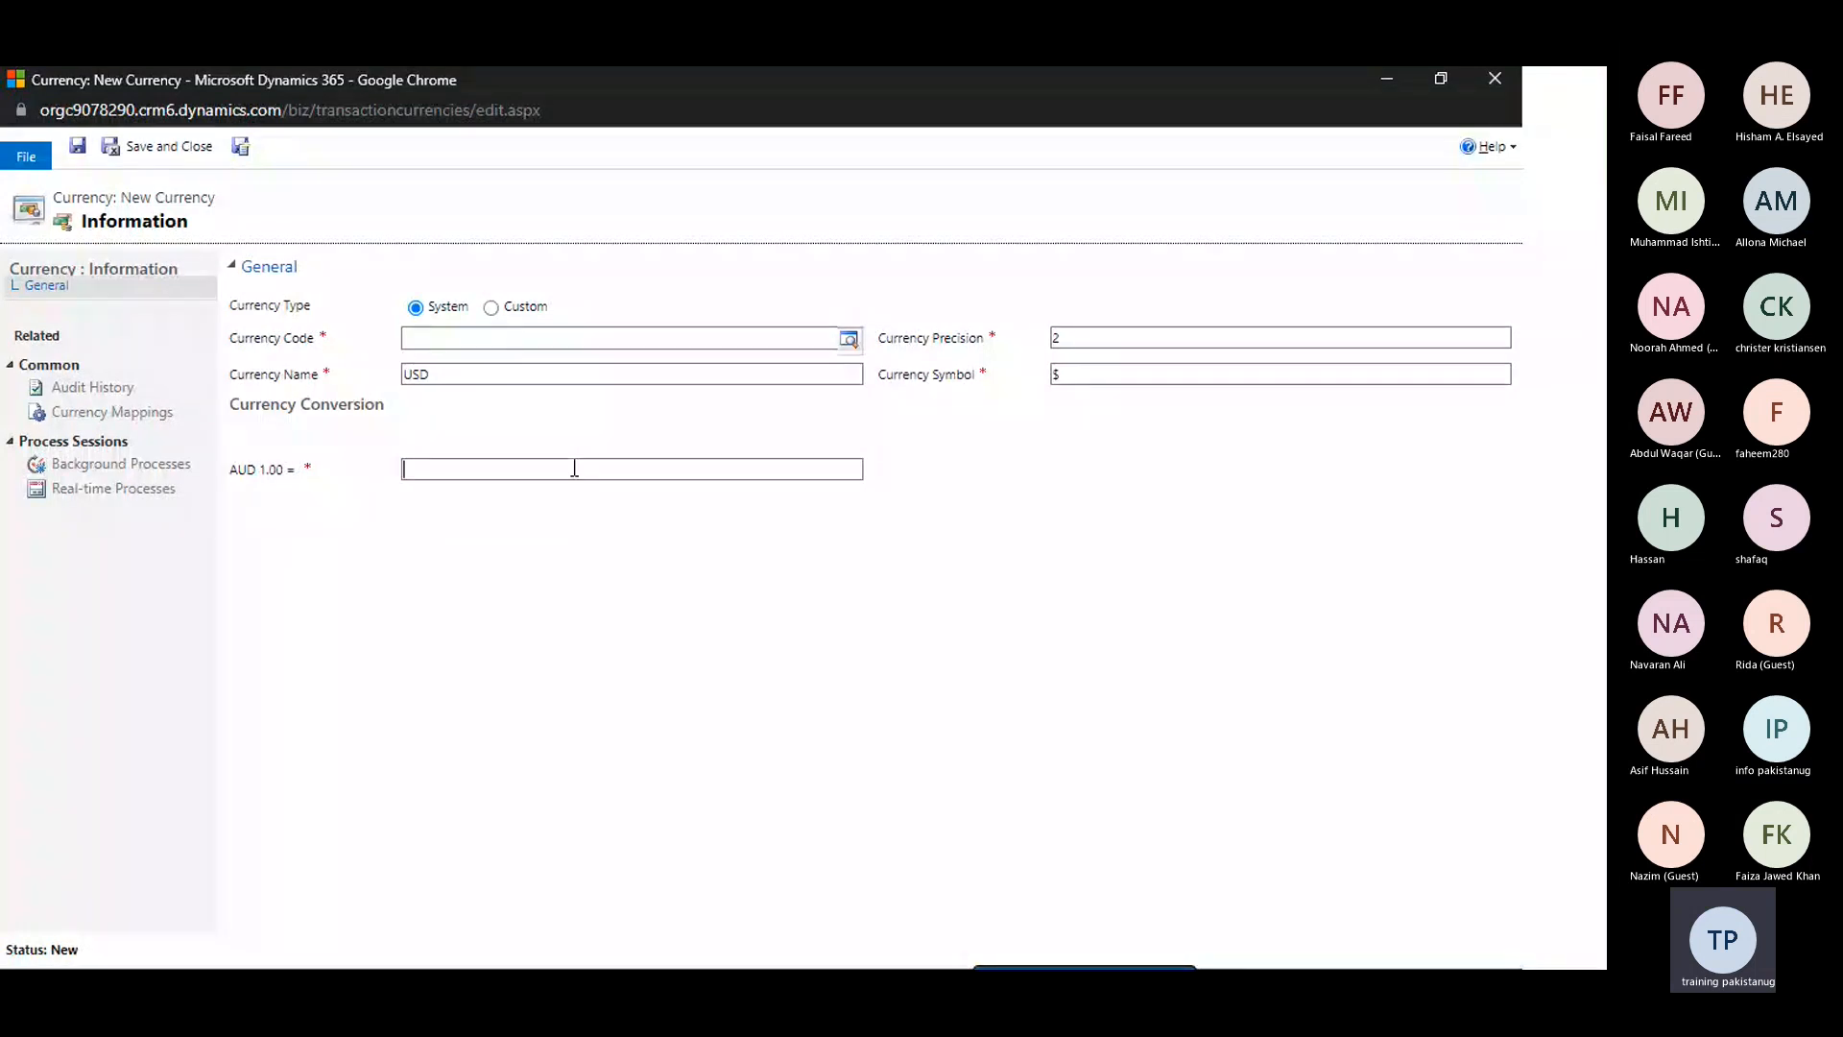
{"action": "type", "text": ".3"}
{"action": "type", "text": "25"}
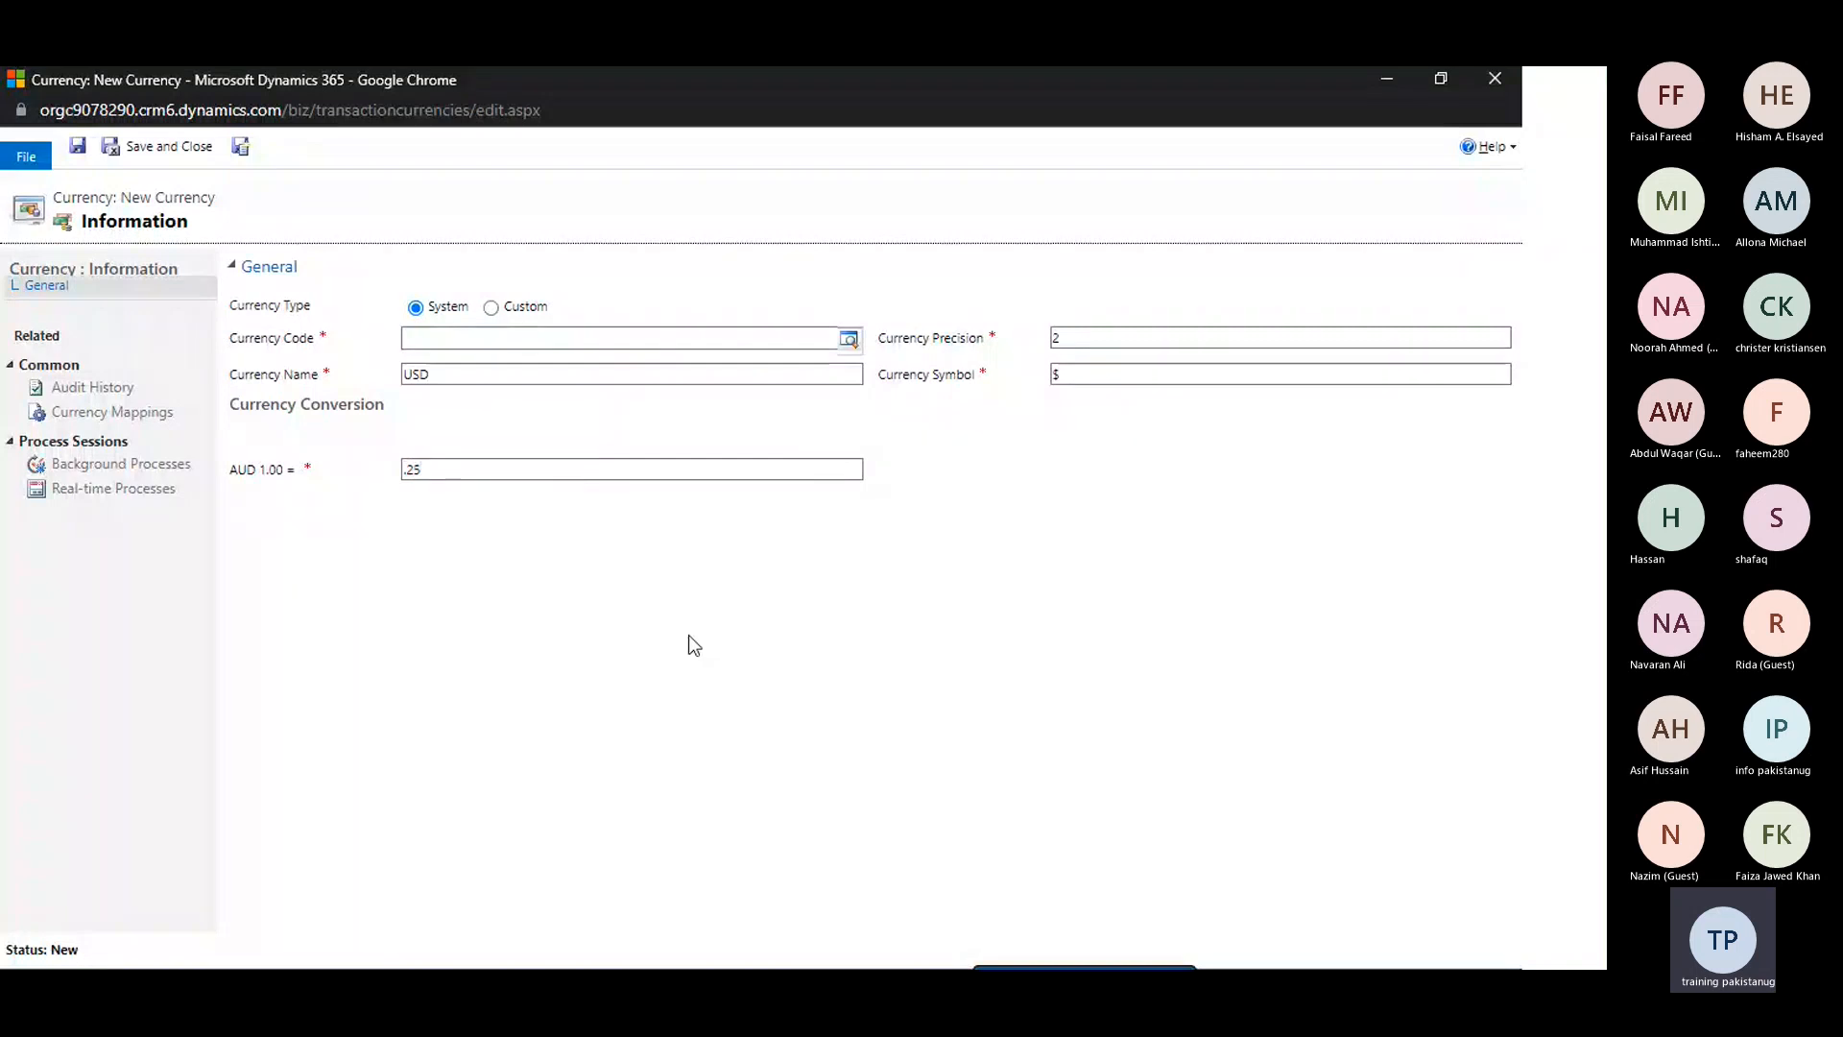
{"action": "left_click", "coordinate": [689, 636]}
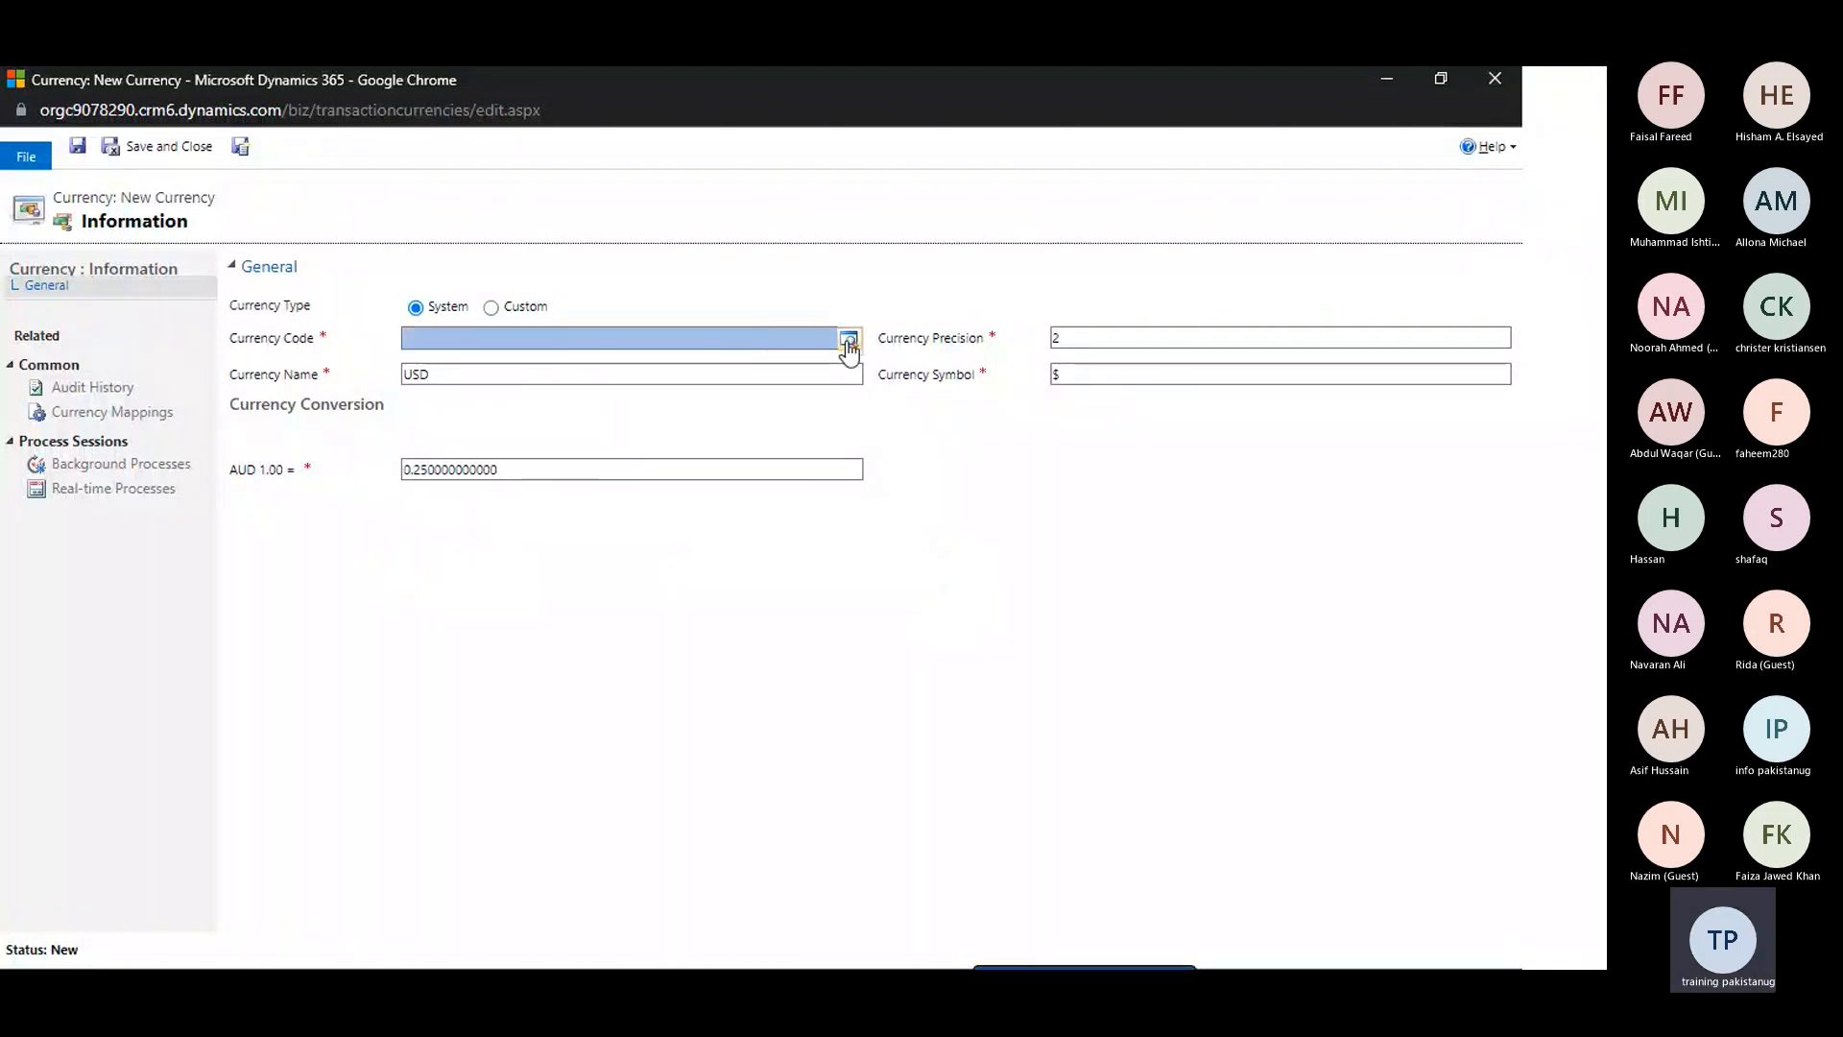
Compare the currency code field for the Custom and System currency types, leaving System selected
{"action": "left_click", "coordinate": [492, 308]}
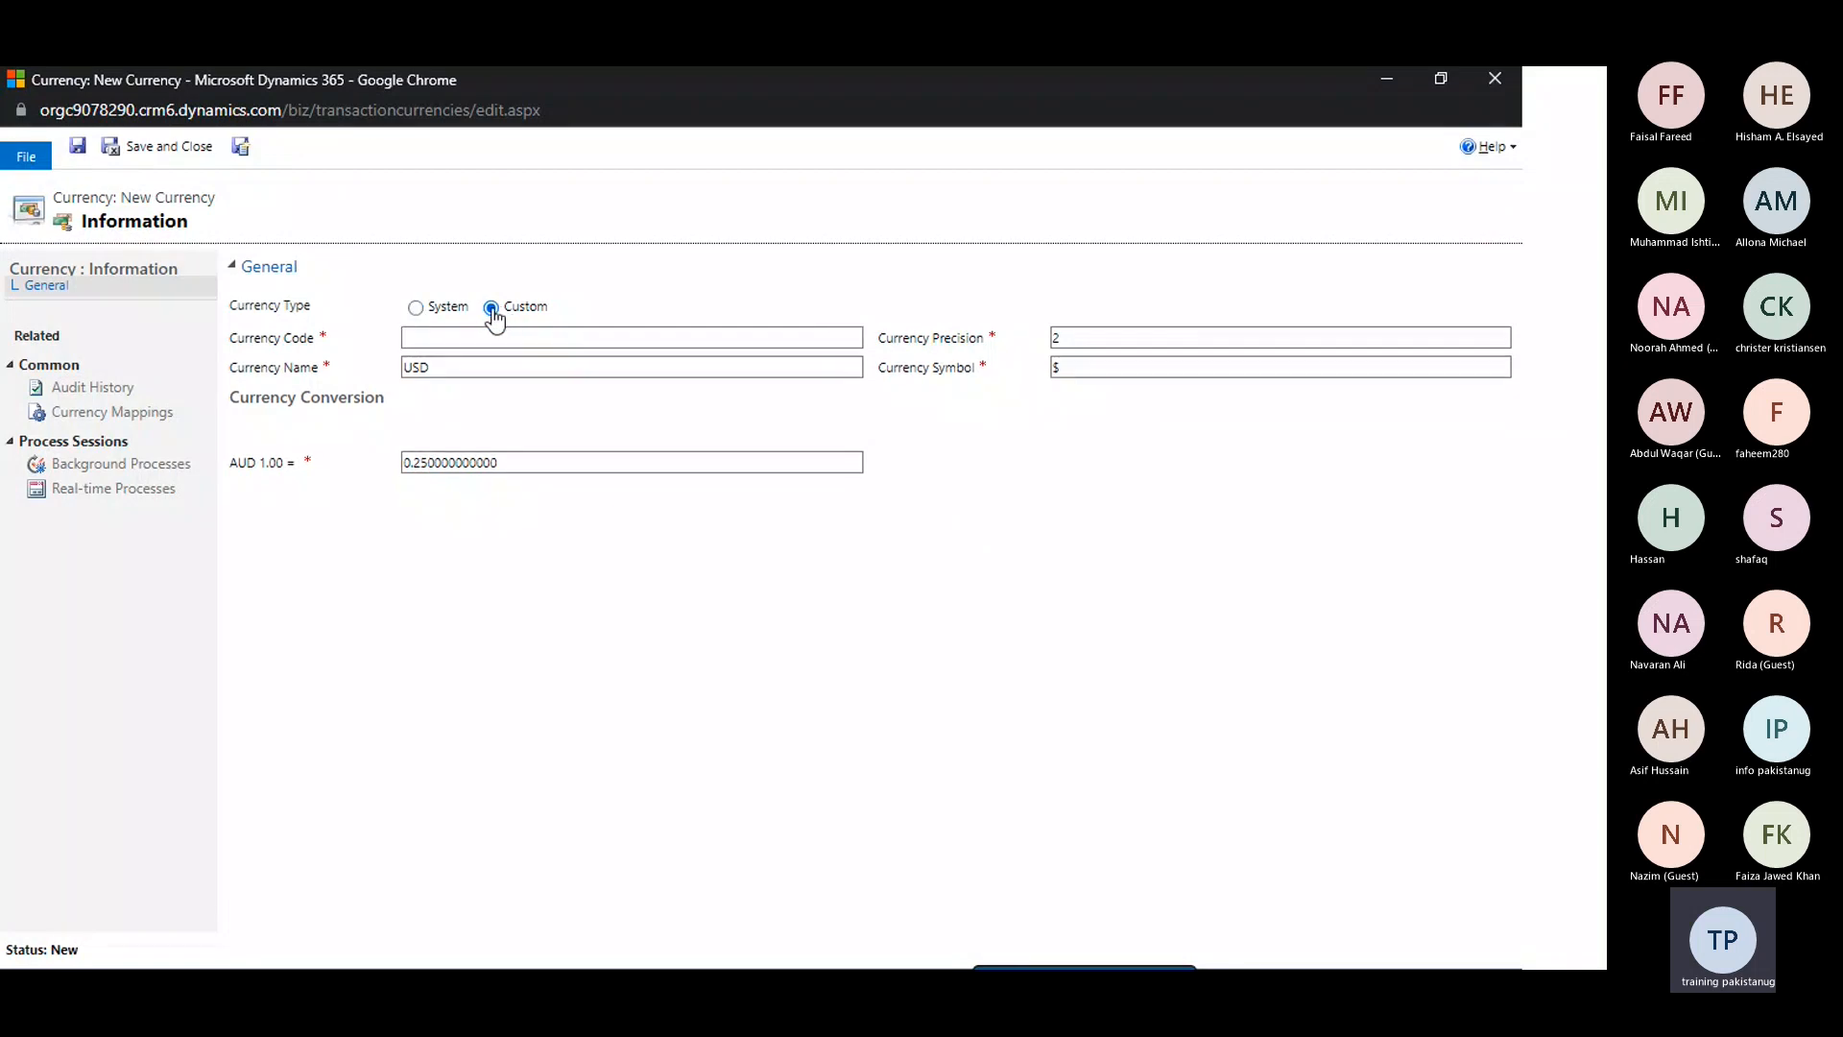
{"action": "left_click", "coordinate": [438, 313]}
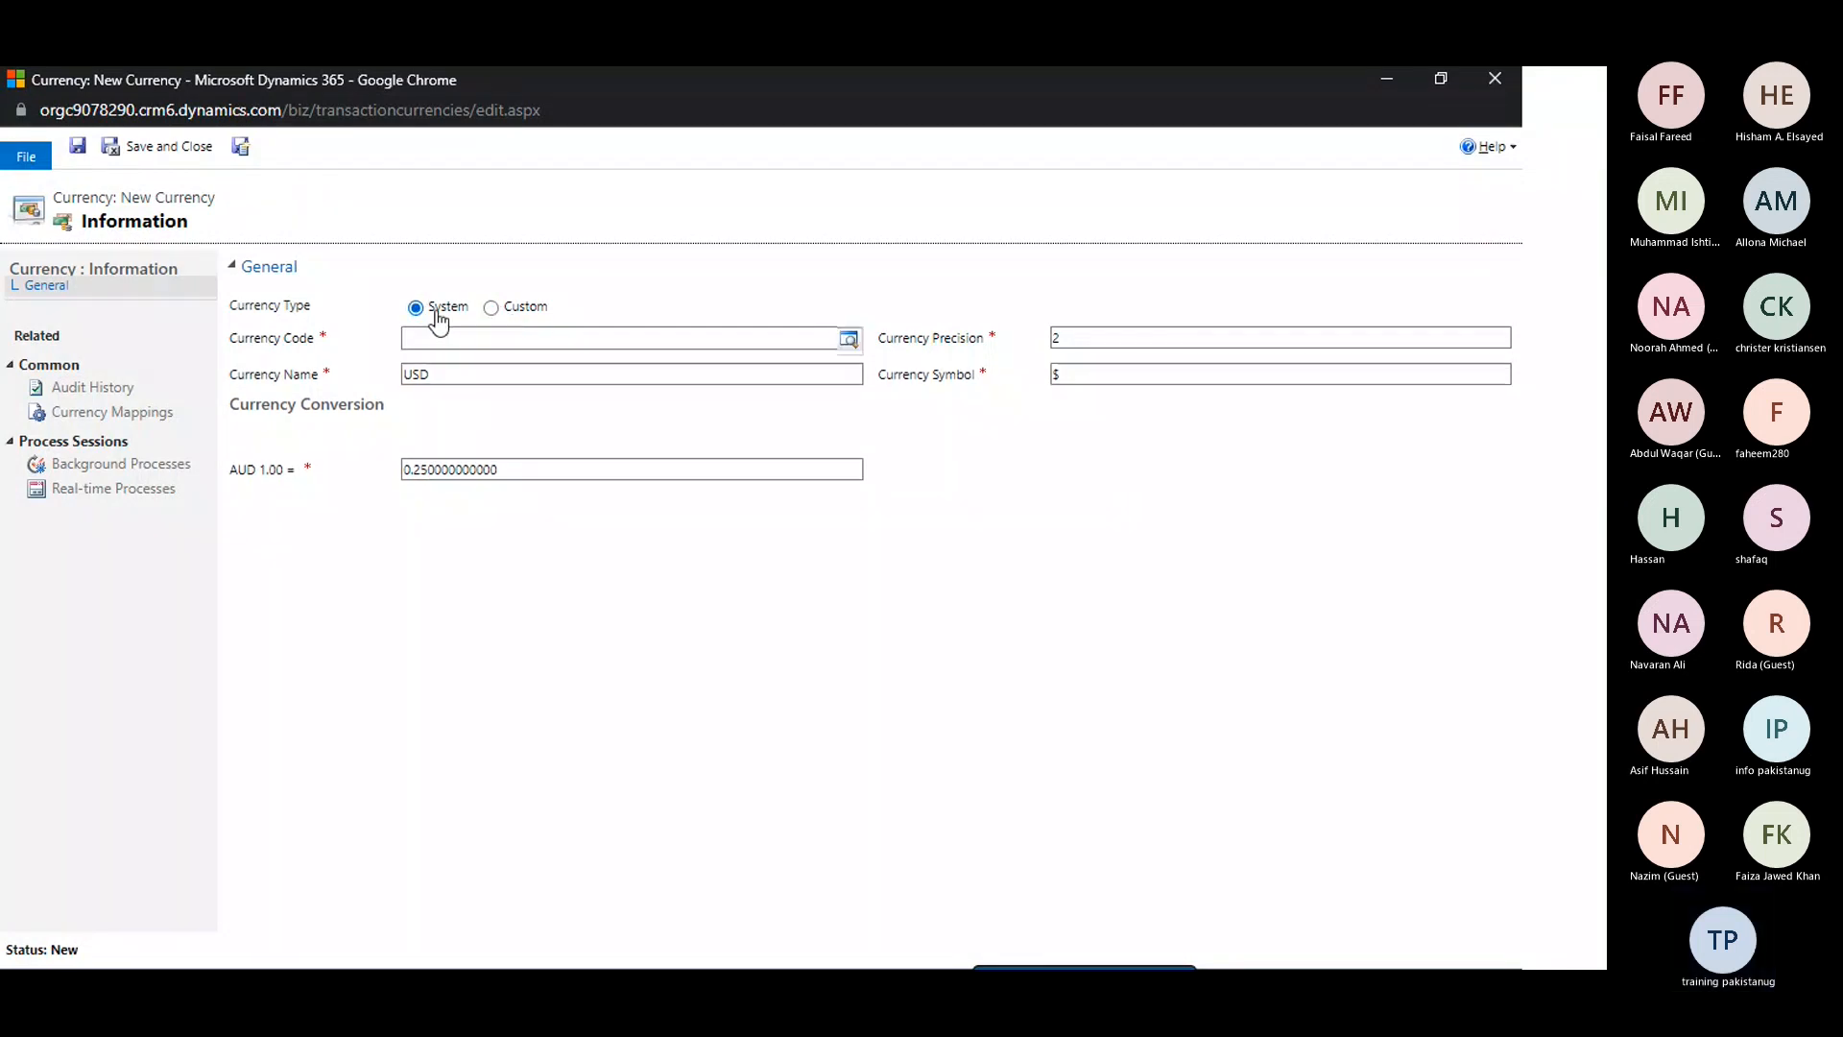
{"action": "left_click", "coordinate": [501, 315]}
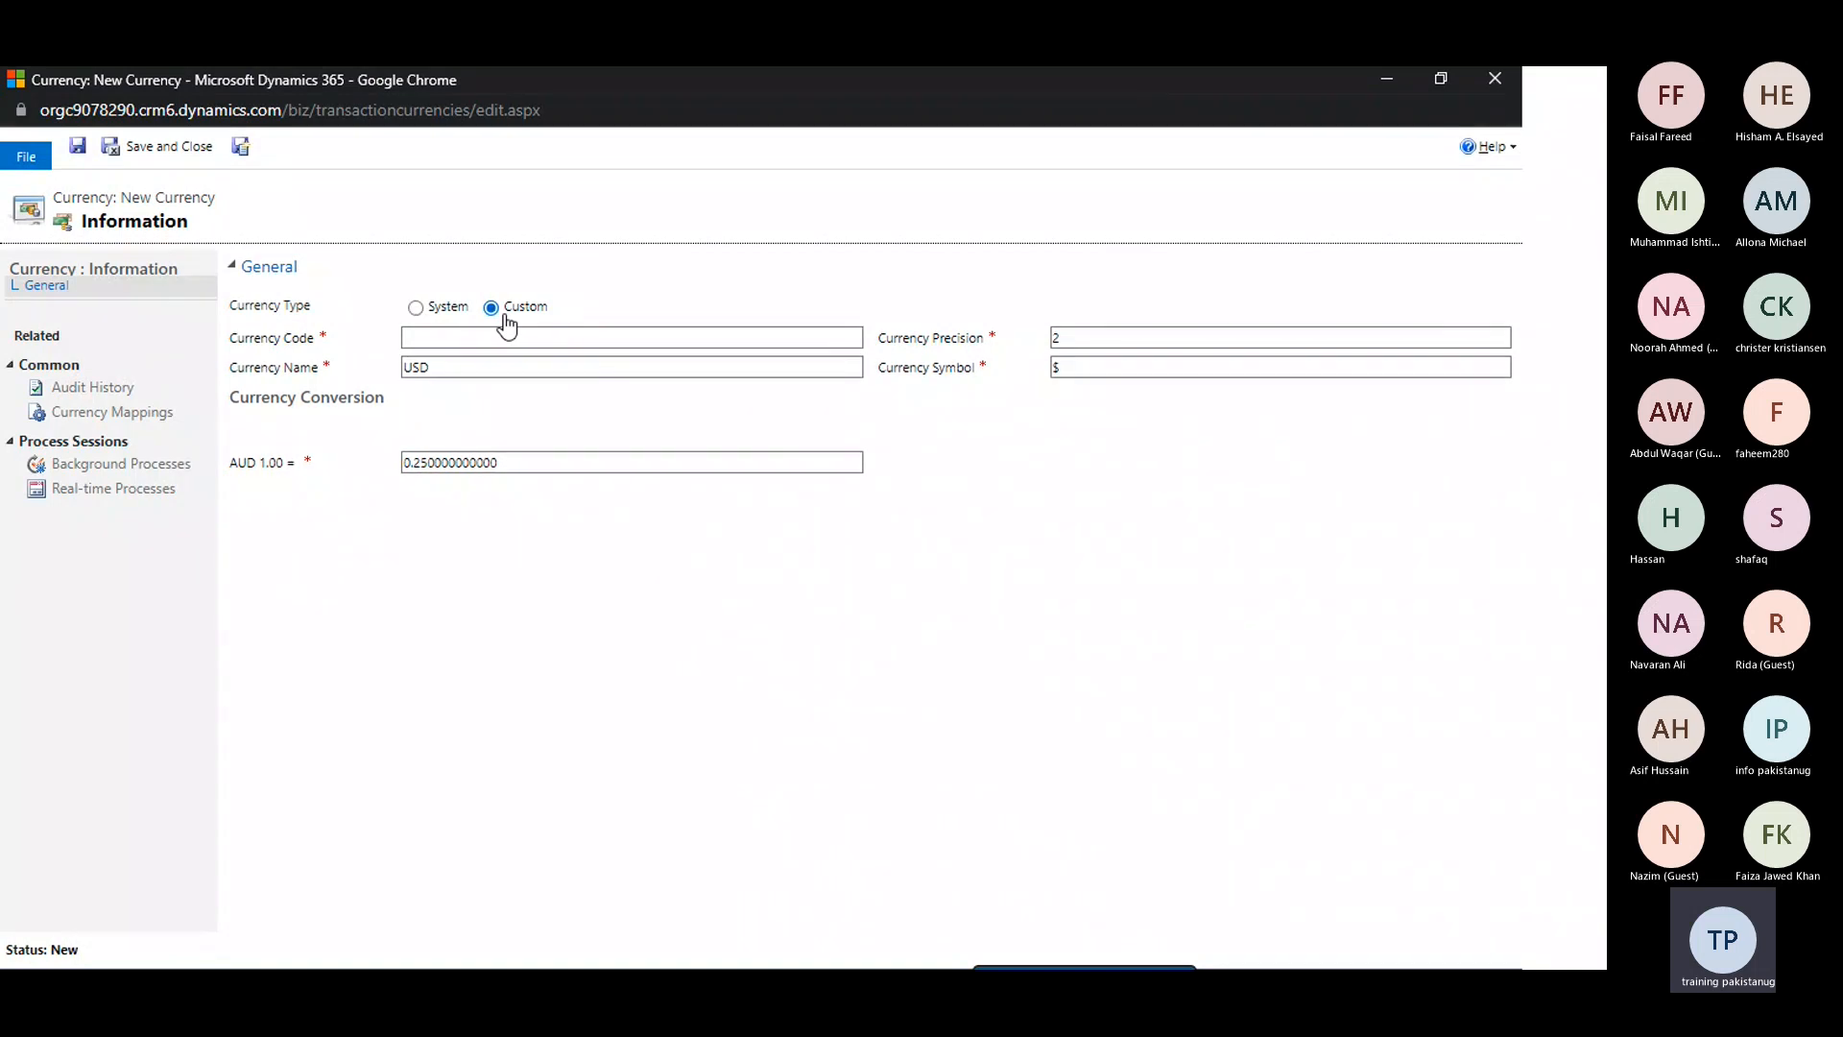
{"action": "left_click", "coordinate": [415, 308]}
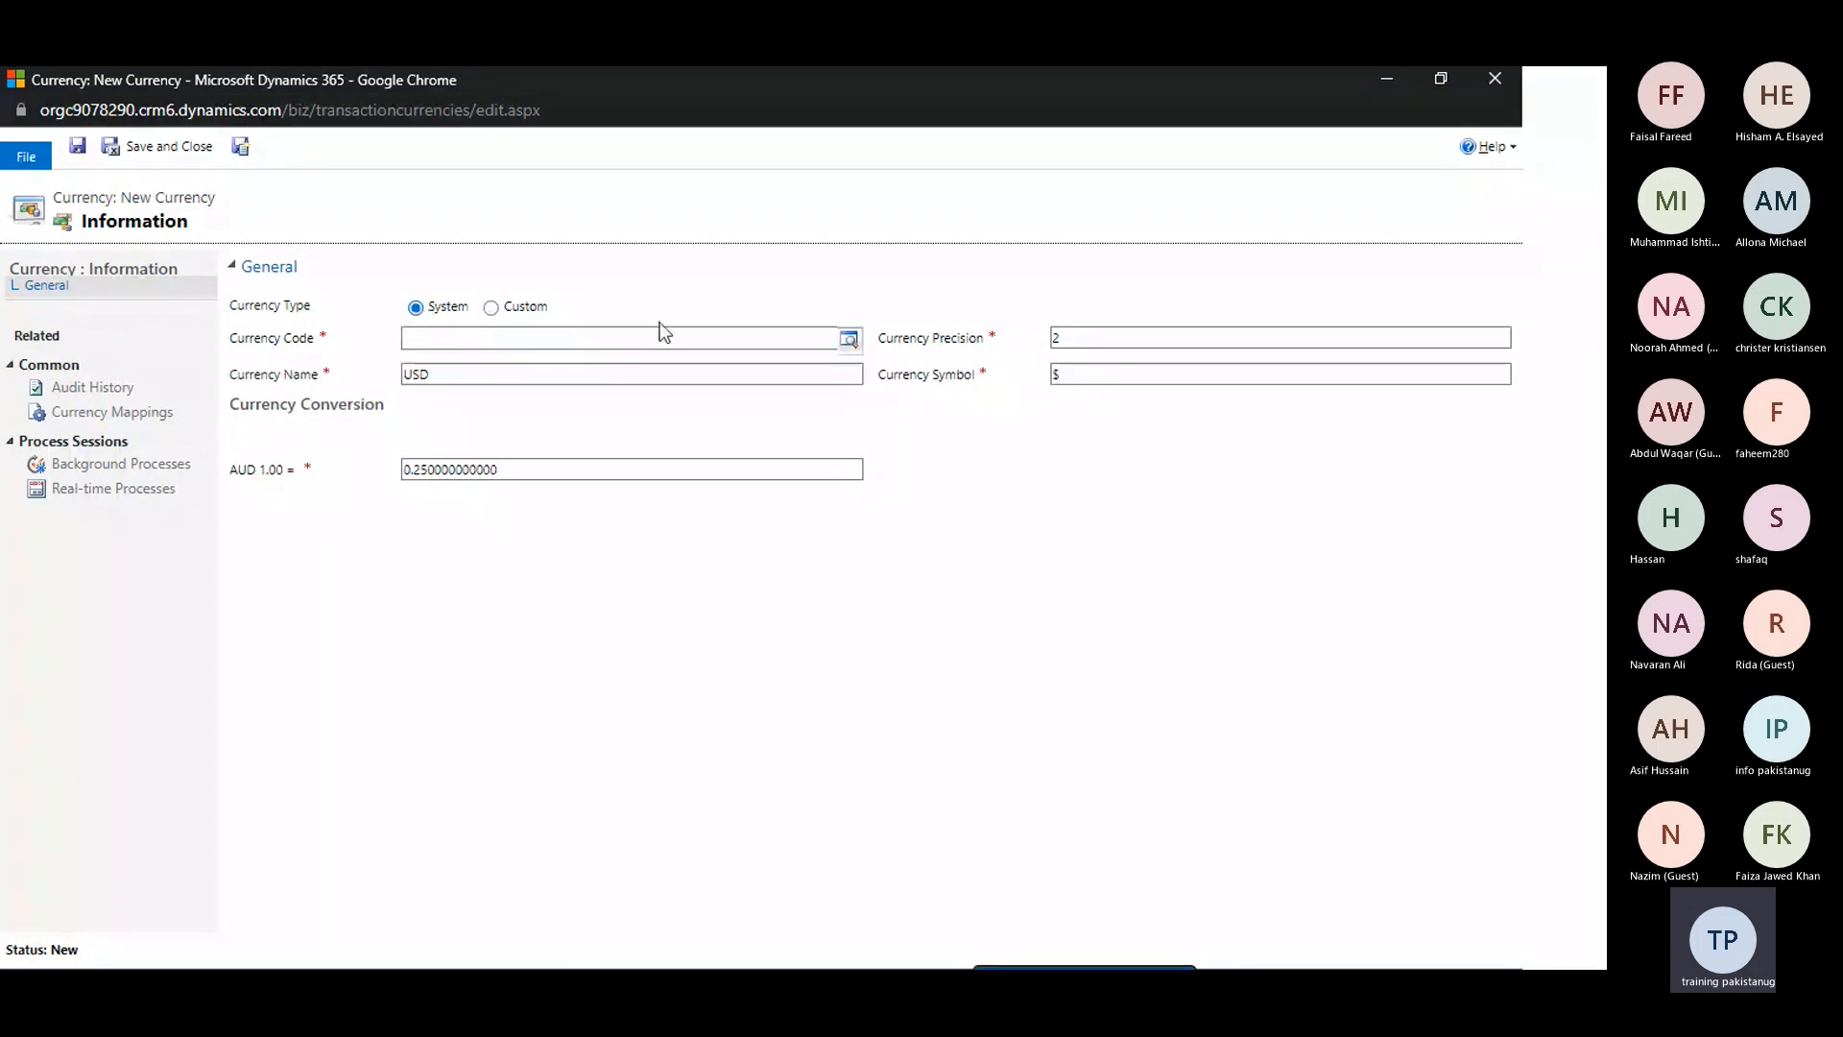
Open the currency code lookup and browse its list of countries, currency names and codes
{"action": "left_click", "coordinate": [849, 340]}
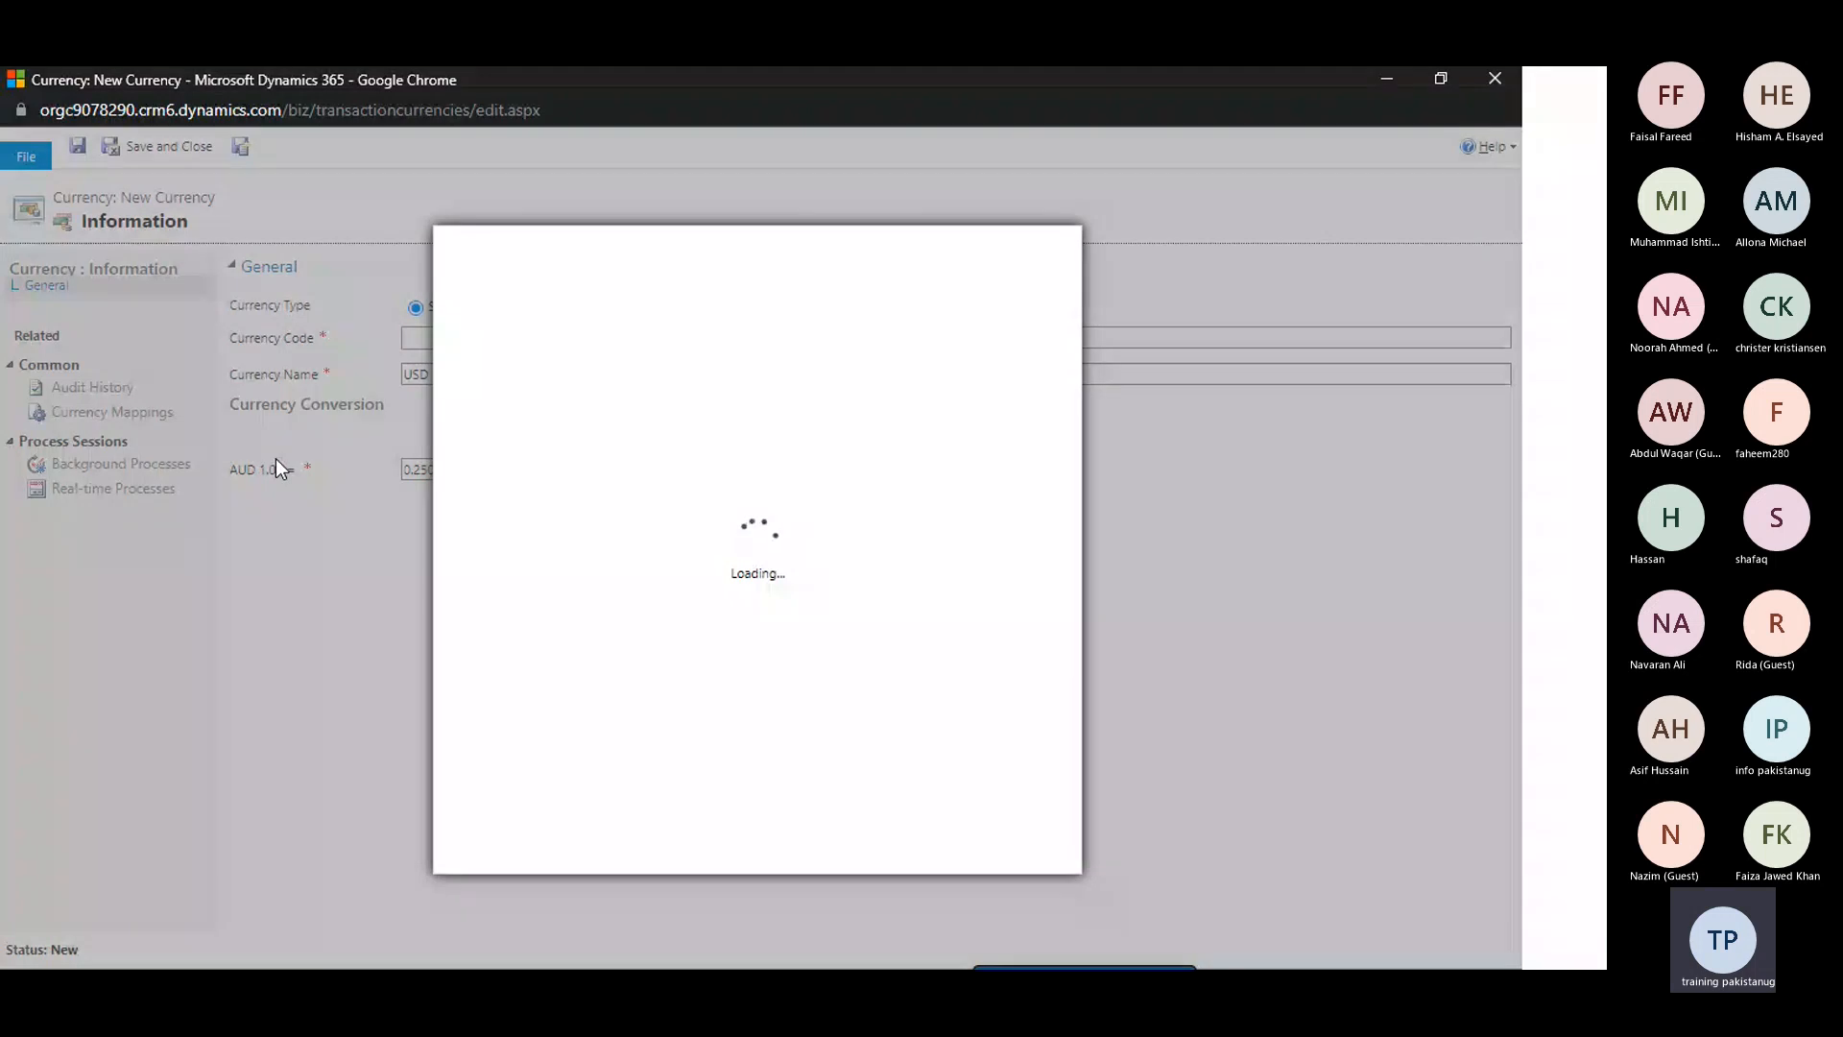
{"action": "scroll", "coordinate": [654, 582], "scroll_direction": "down", "scroll_amount": 1}
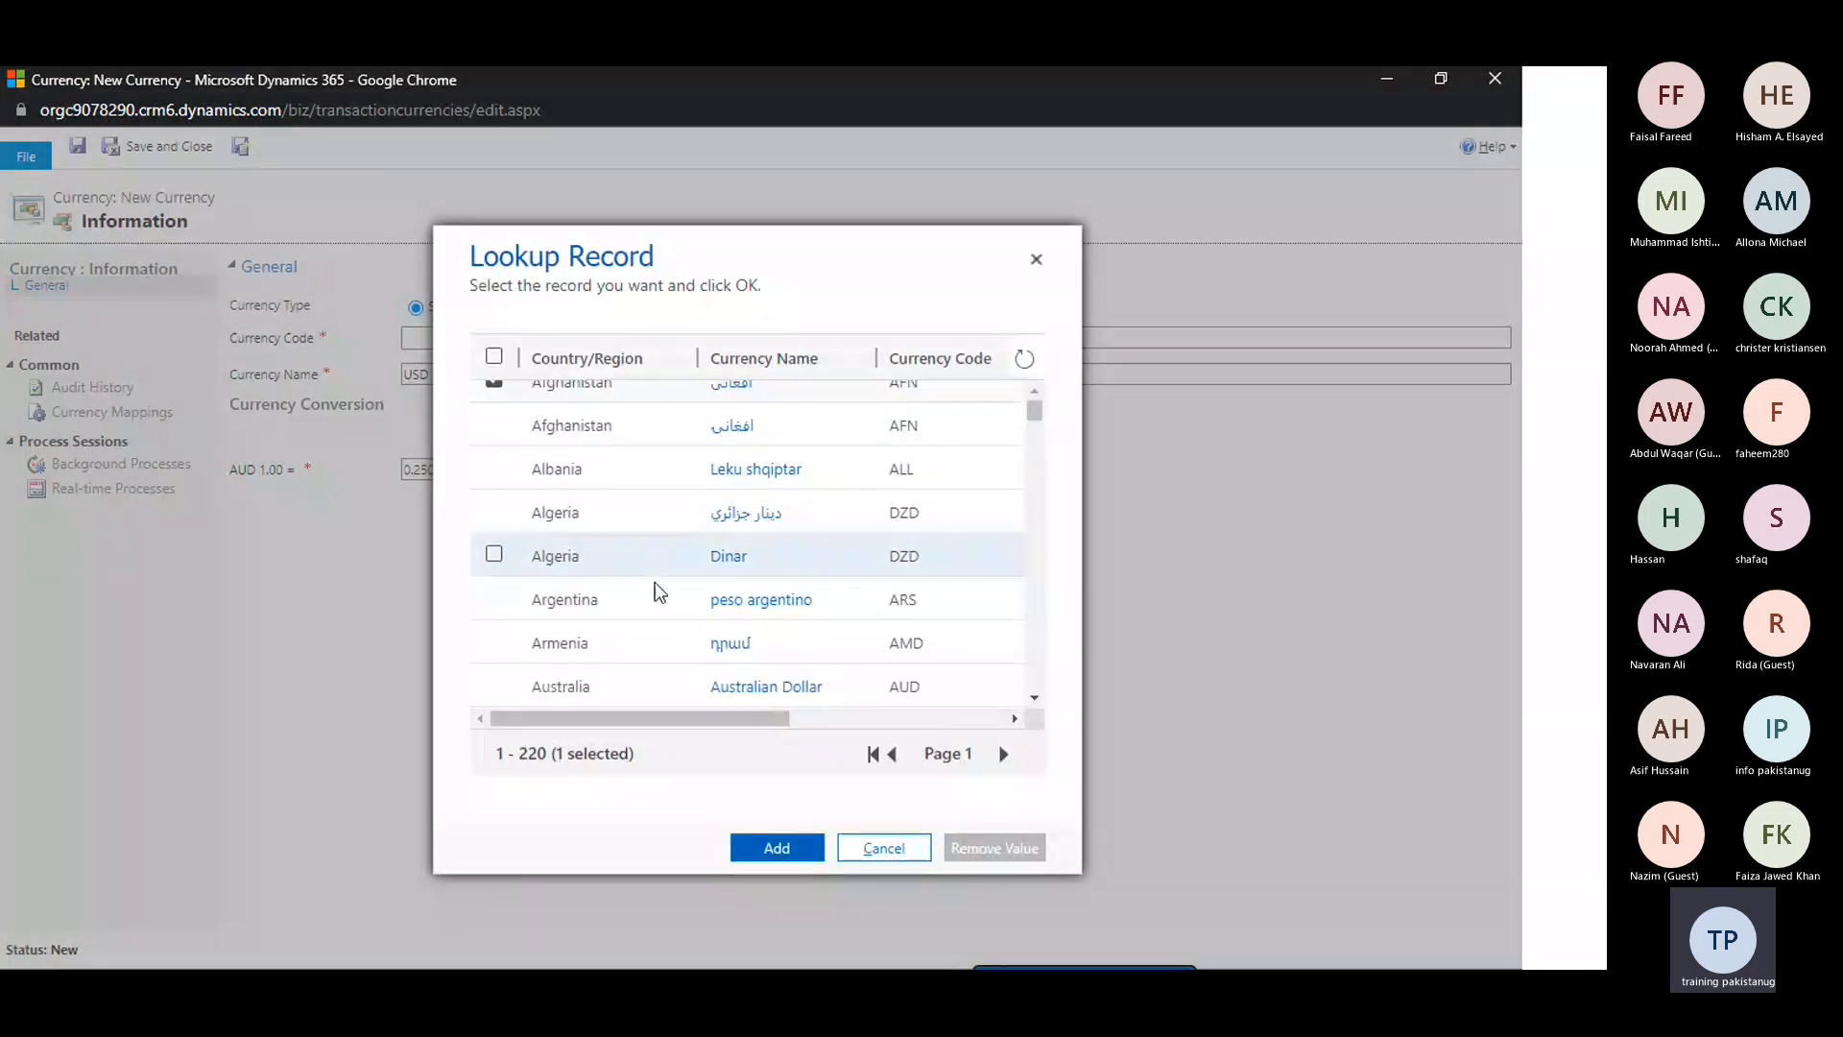
{"action": "scroll", "coordinate": [654, 581], "scroll_direction": "down", "scroll_amount": 3}
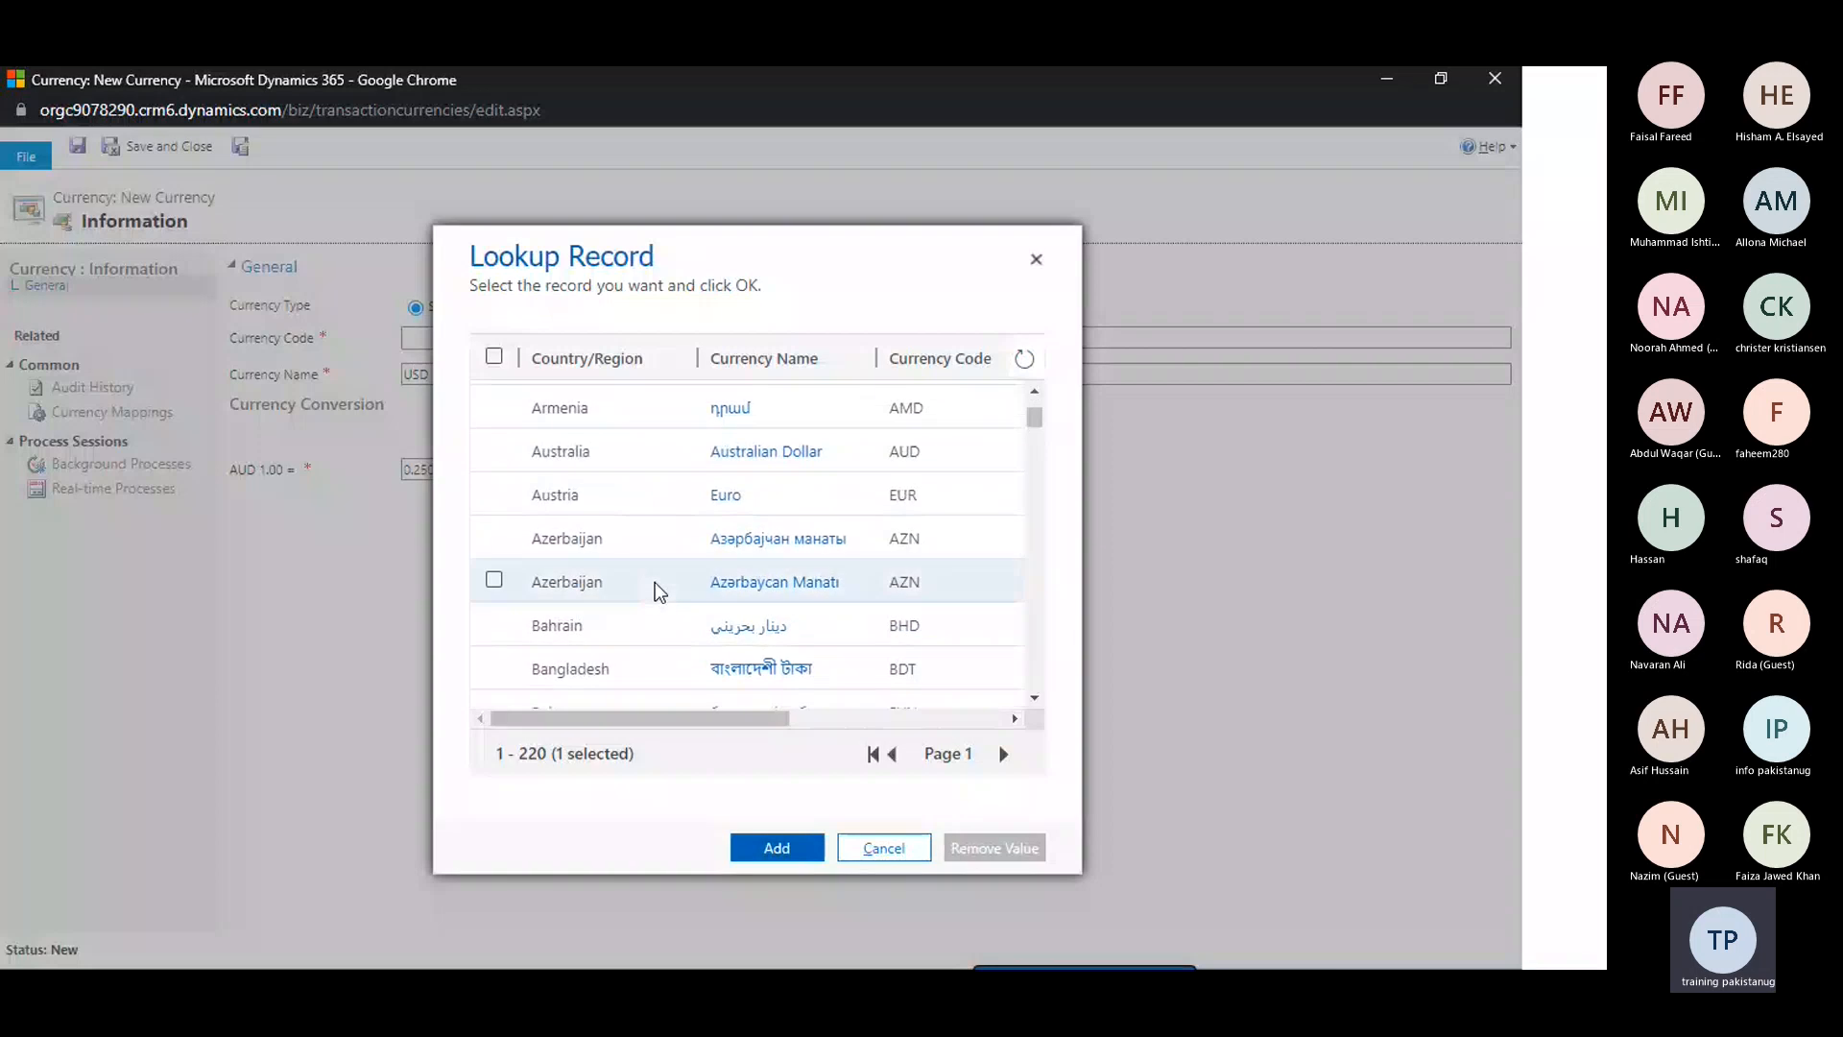
{"action": "scroll", "coordinate": [655, 582], "scroll_direction": "down", "scroll_amount": 1}
{"action": "scroll", "coordinate": [654, 582], "scroll_direction": "down", "scroll_amount": 4}
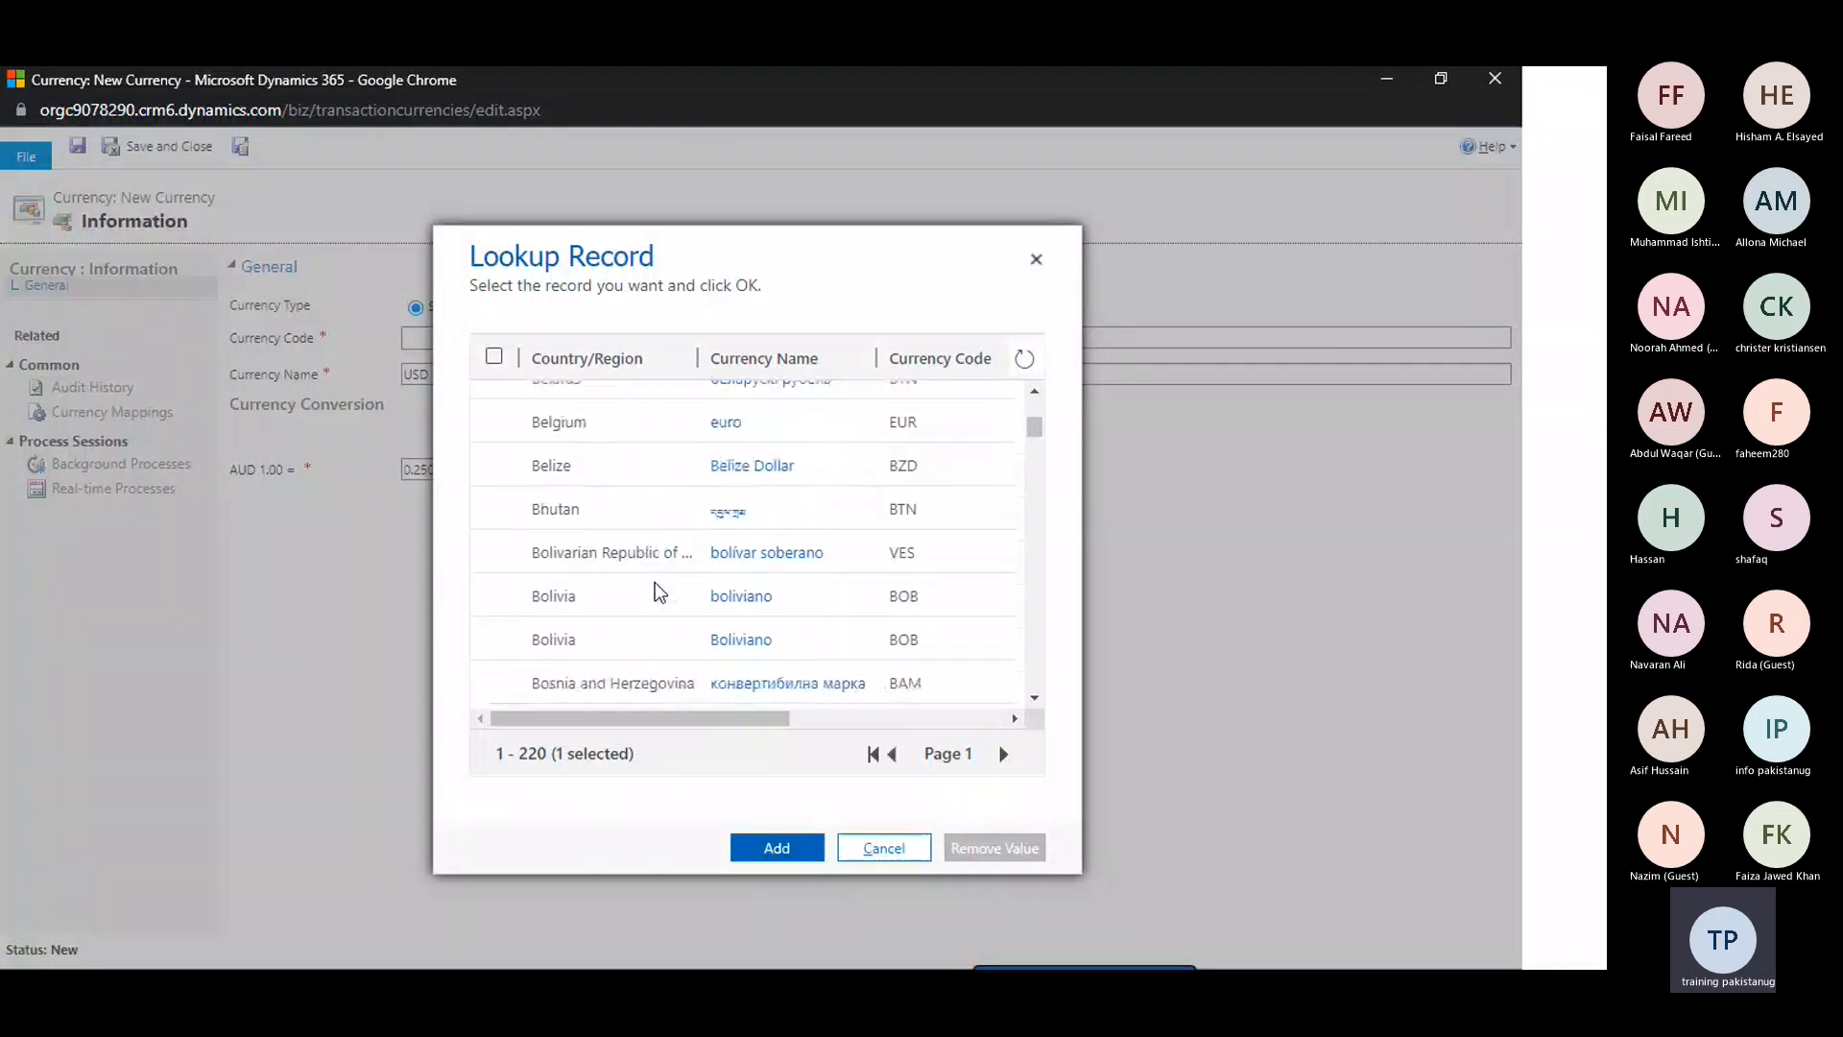
{"action": "scroll", "coordinate": [655, 582], "scroll_direction": "down", "scroll_amount": 3}
{"action": "scroll", "coordinate": [655, 581], "scroll_direction": "down", "scroll_amount": 4}
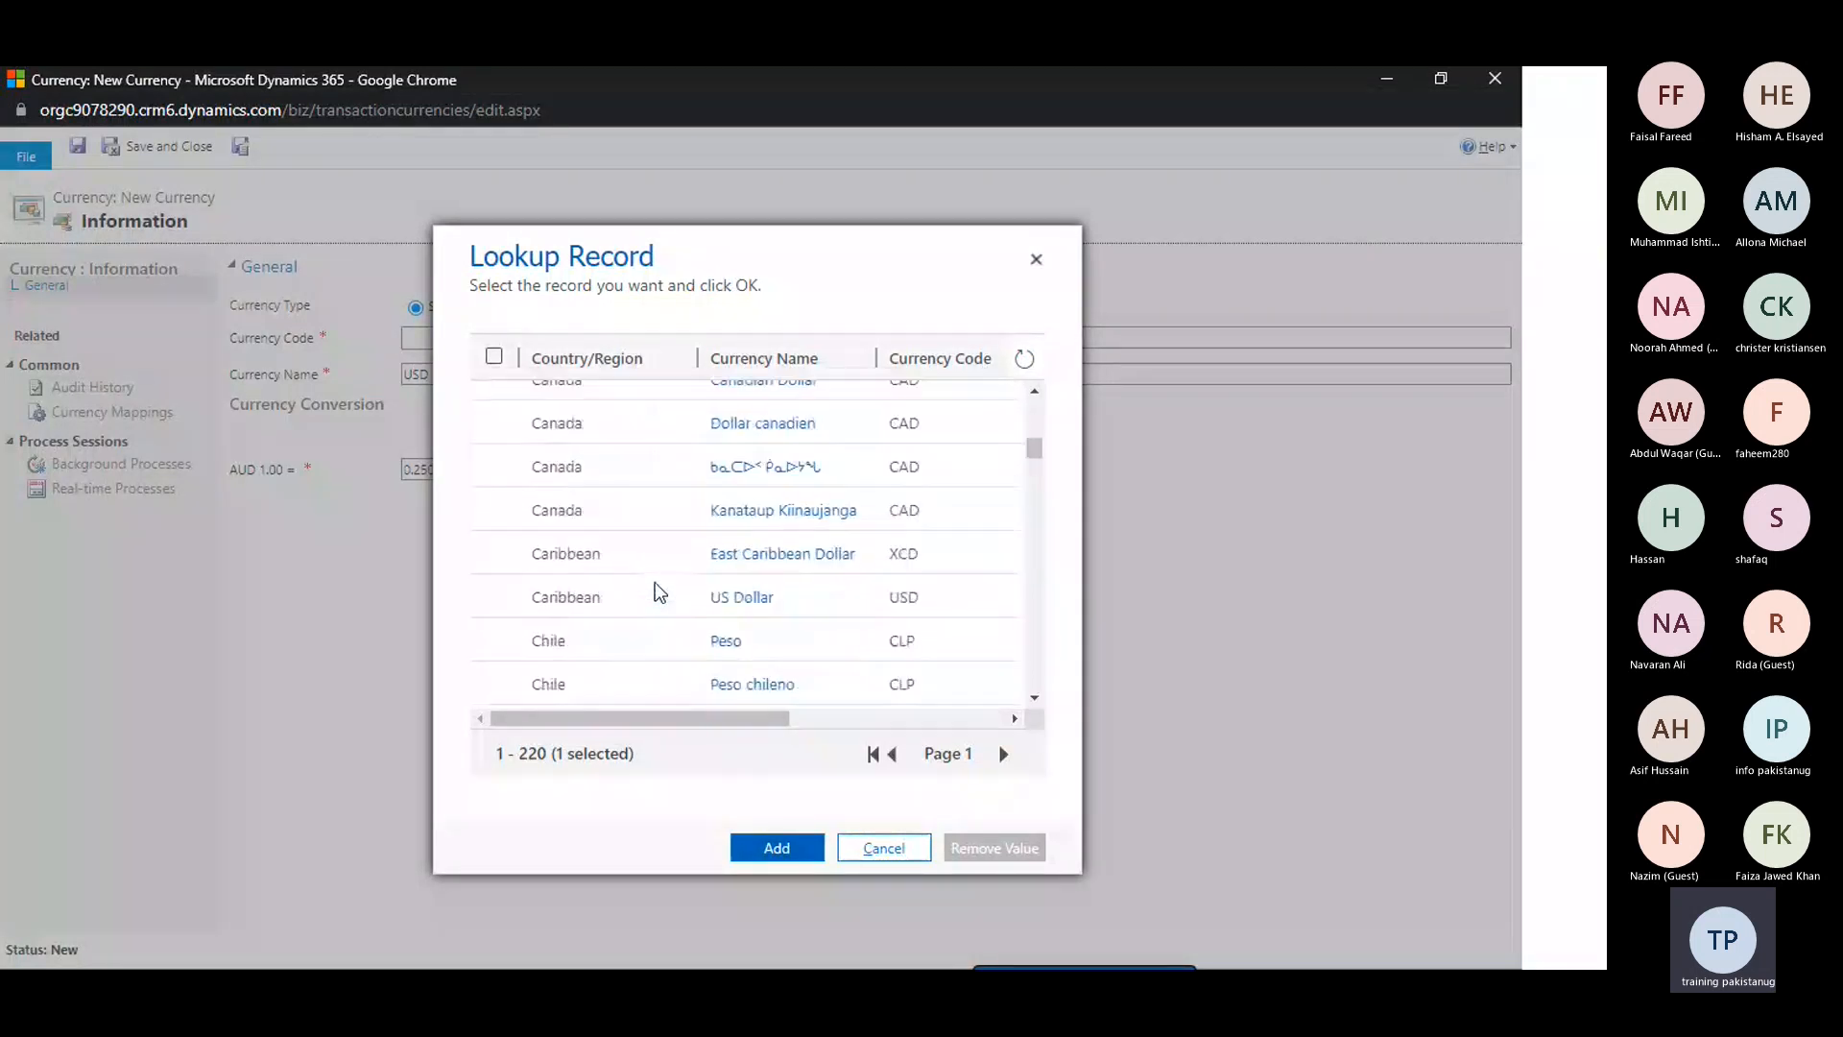
{"action": "scroll", "coordinate": [655, 581], "scroll_direction": "down", "scroll_amount": 5}
{"action": "scroll", "coordinate": [655, 581], "scroll_direction": "down", "scroll_amount": 10}
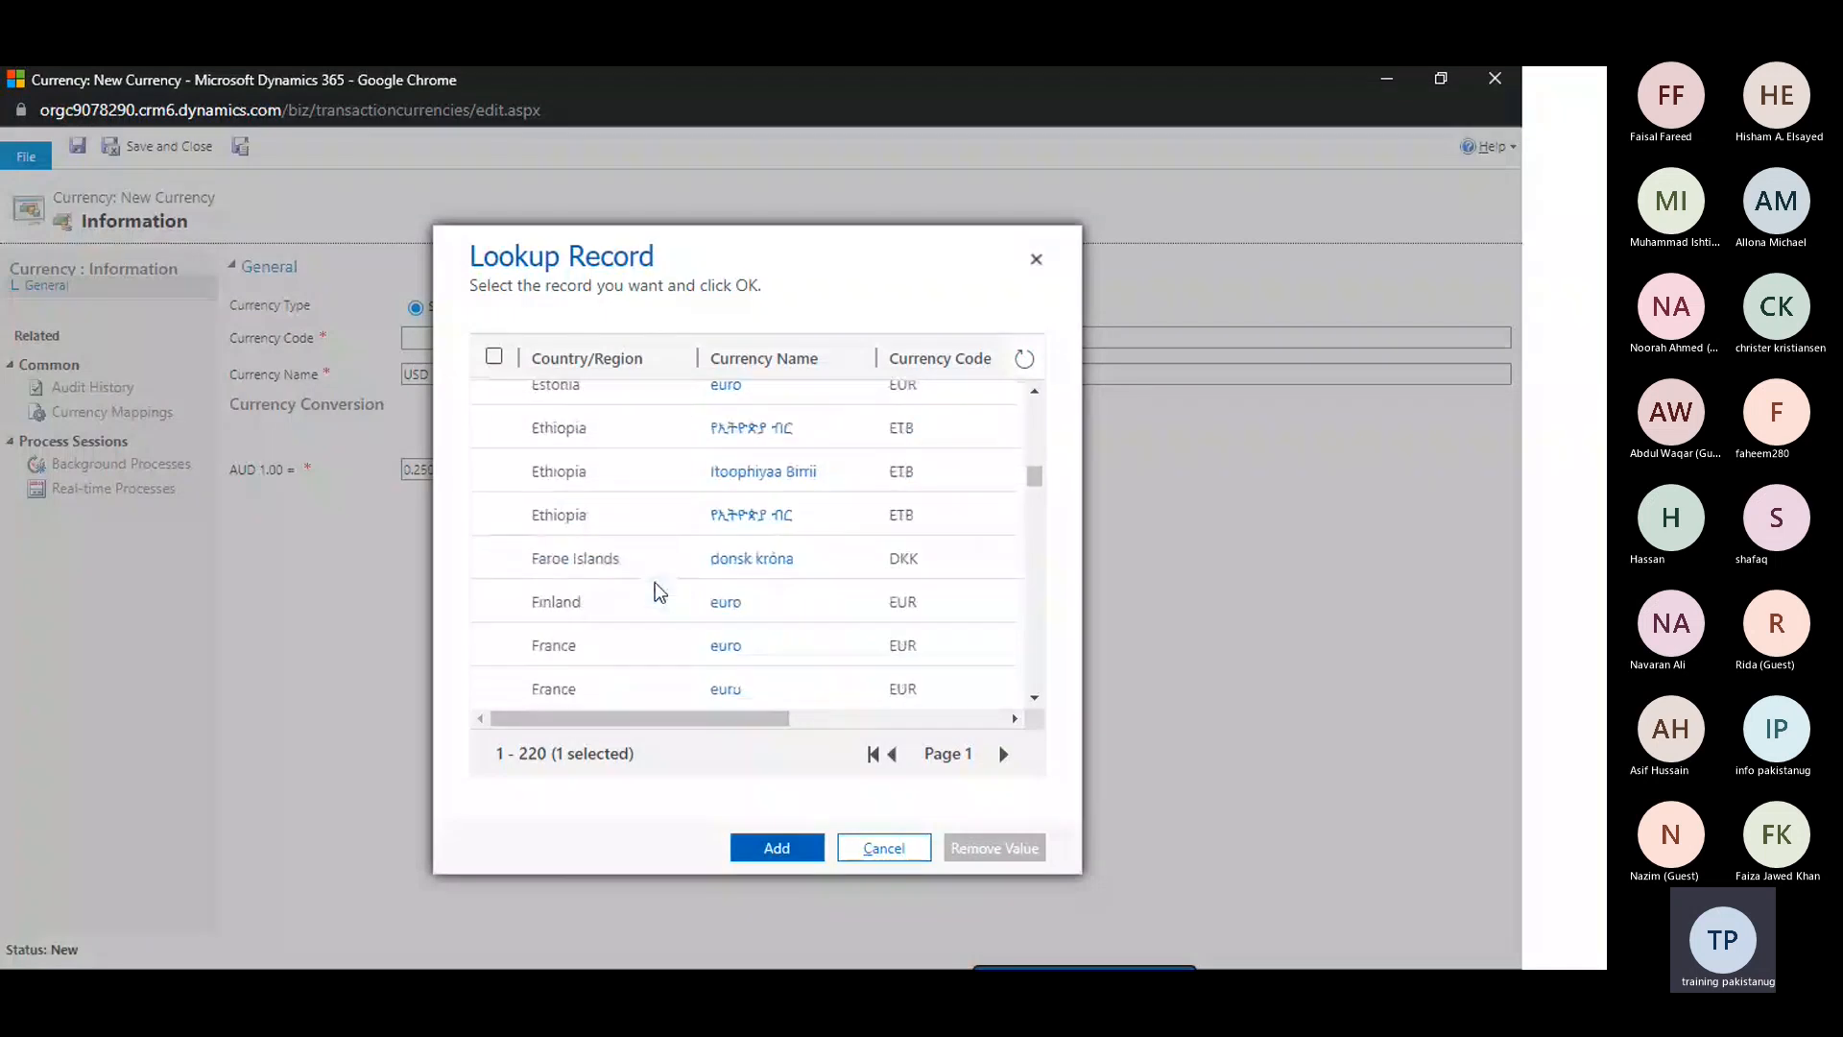
{"action": "scroll", "coordinate": [655, 581], "scroll_direction": "down", "scroll_amount": 12}
Find USD in the lookup list and add the US Dollar record as the currency code
{"action": "key", "text": "ctrl+f"}
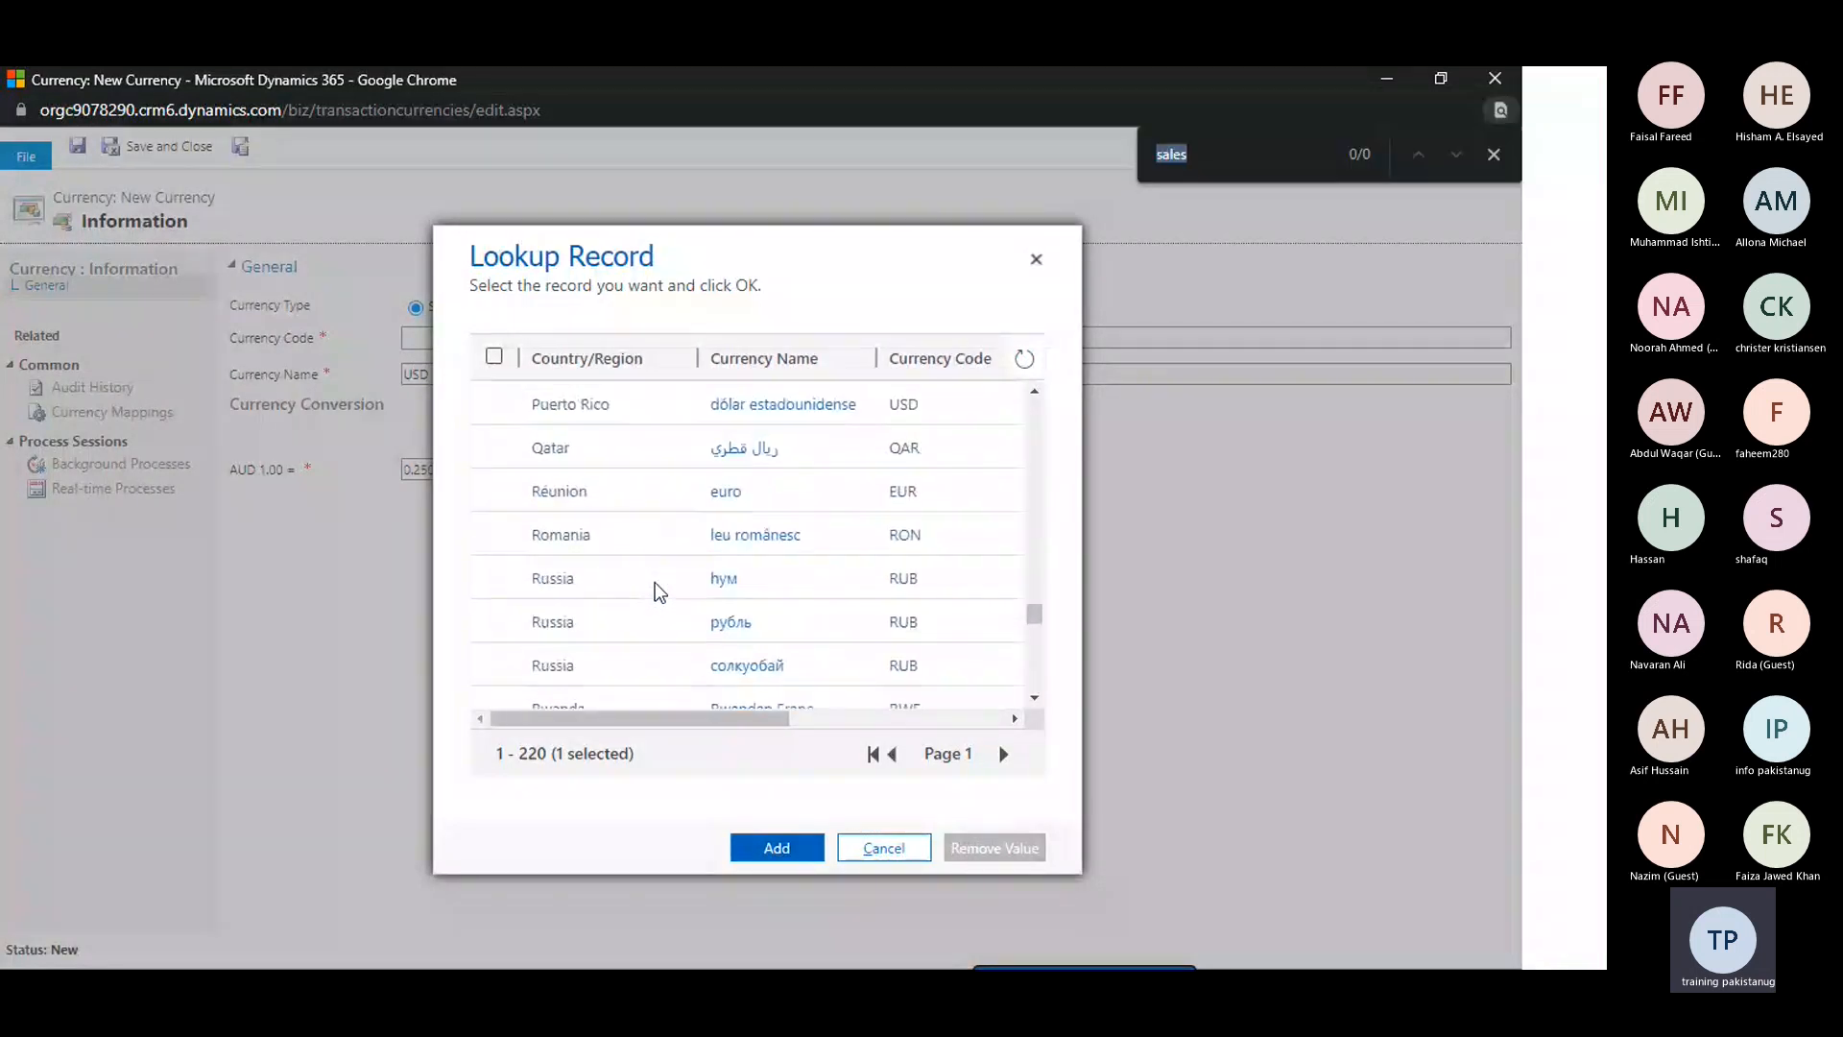
{"action": "key", "text": "Return"}
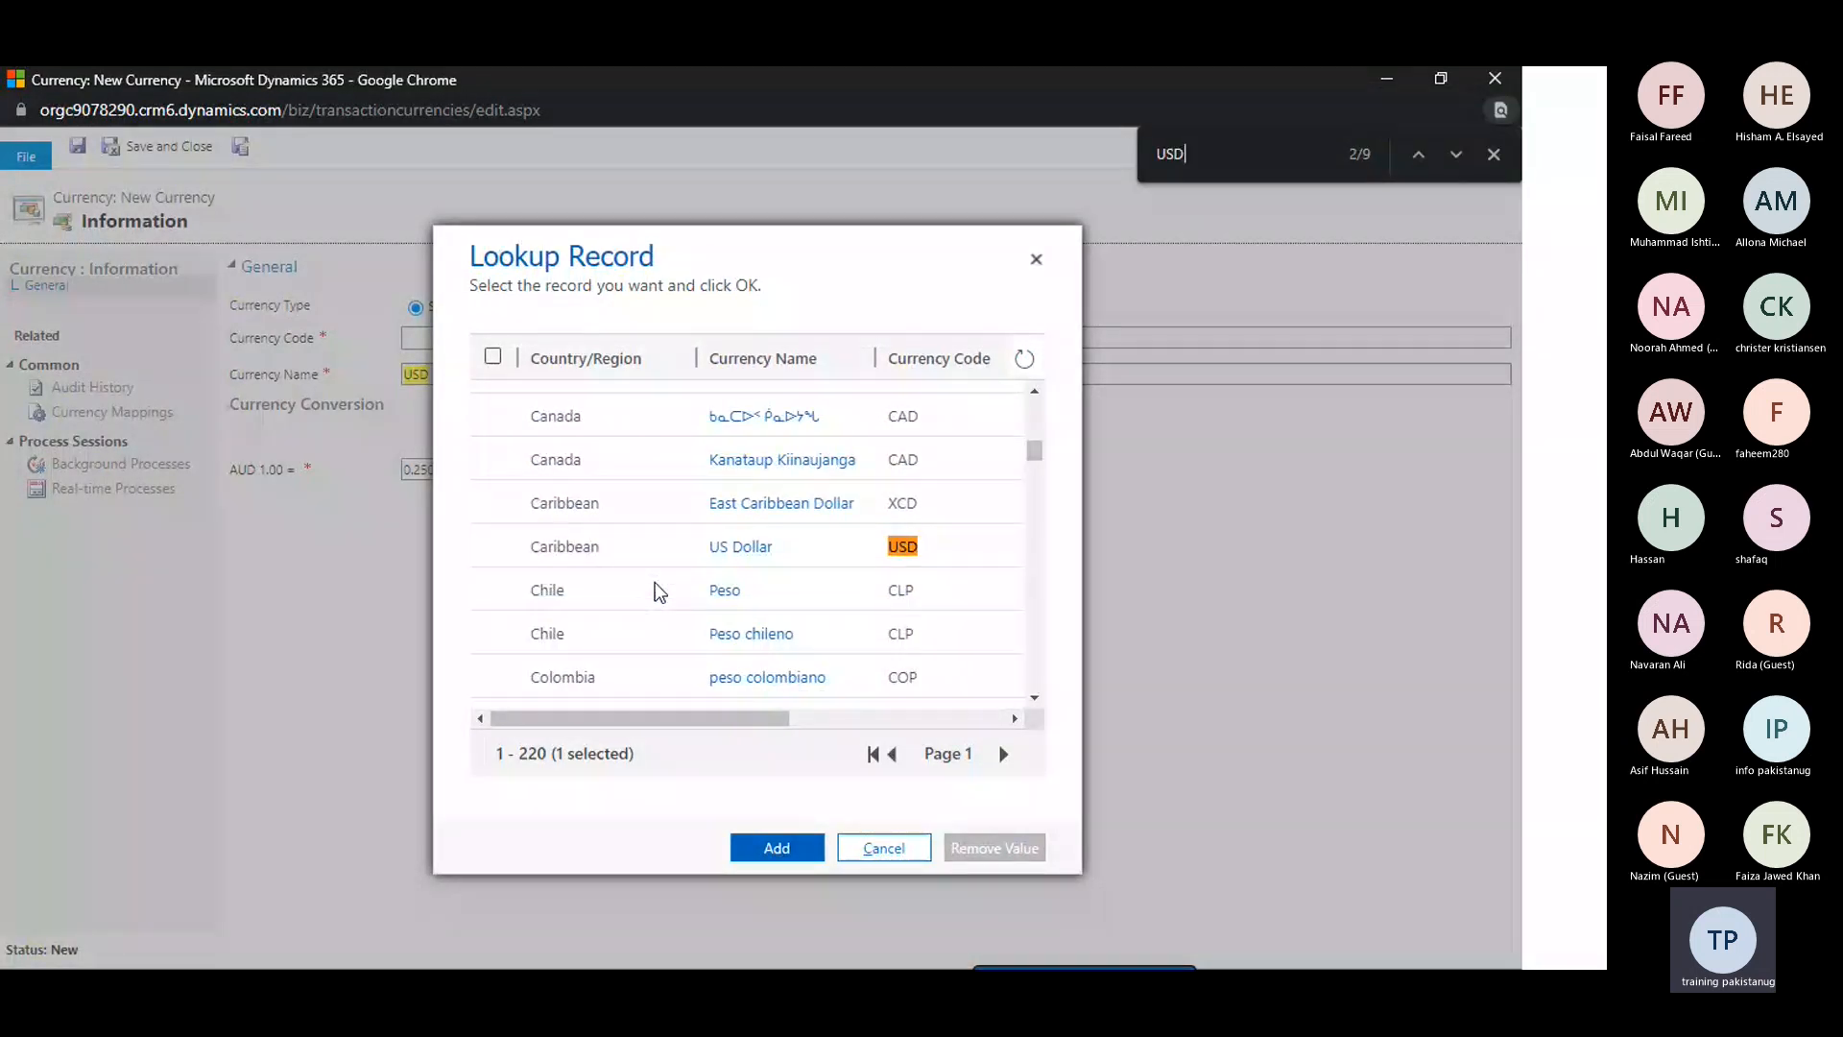
{"action": "key", "text": "Return"}
{"action": "key", "text": "Return"}
{"action": "key", "text": "Return"}
{"action": "key", "text": "Return"}
{"action": "key", "text": "Return"}
{"action": "key", "text": "Return"}
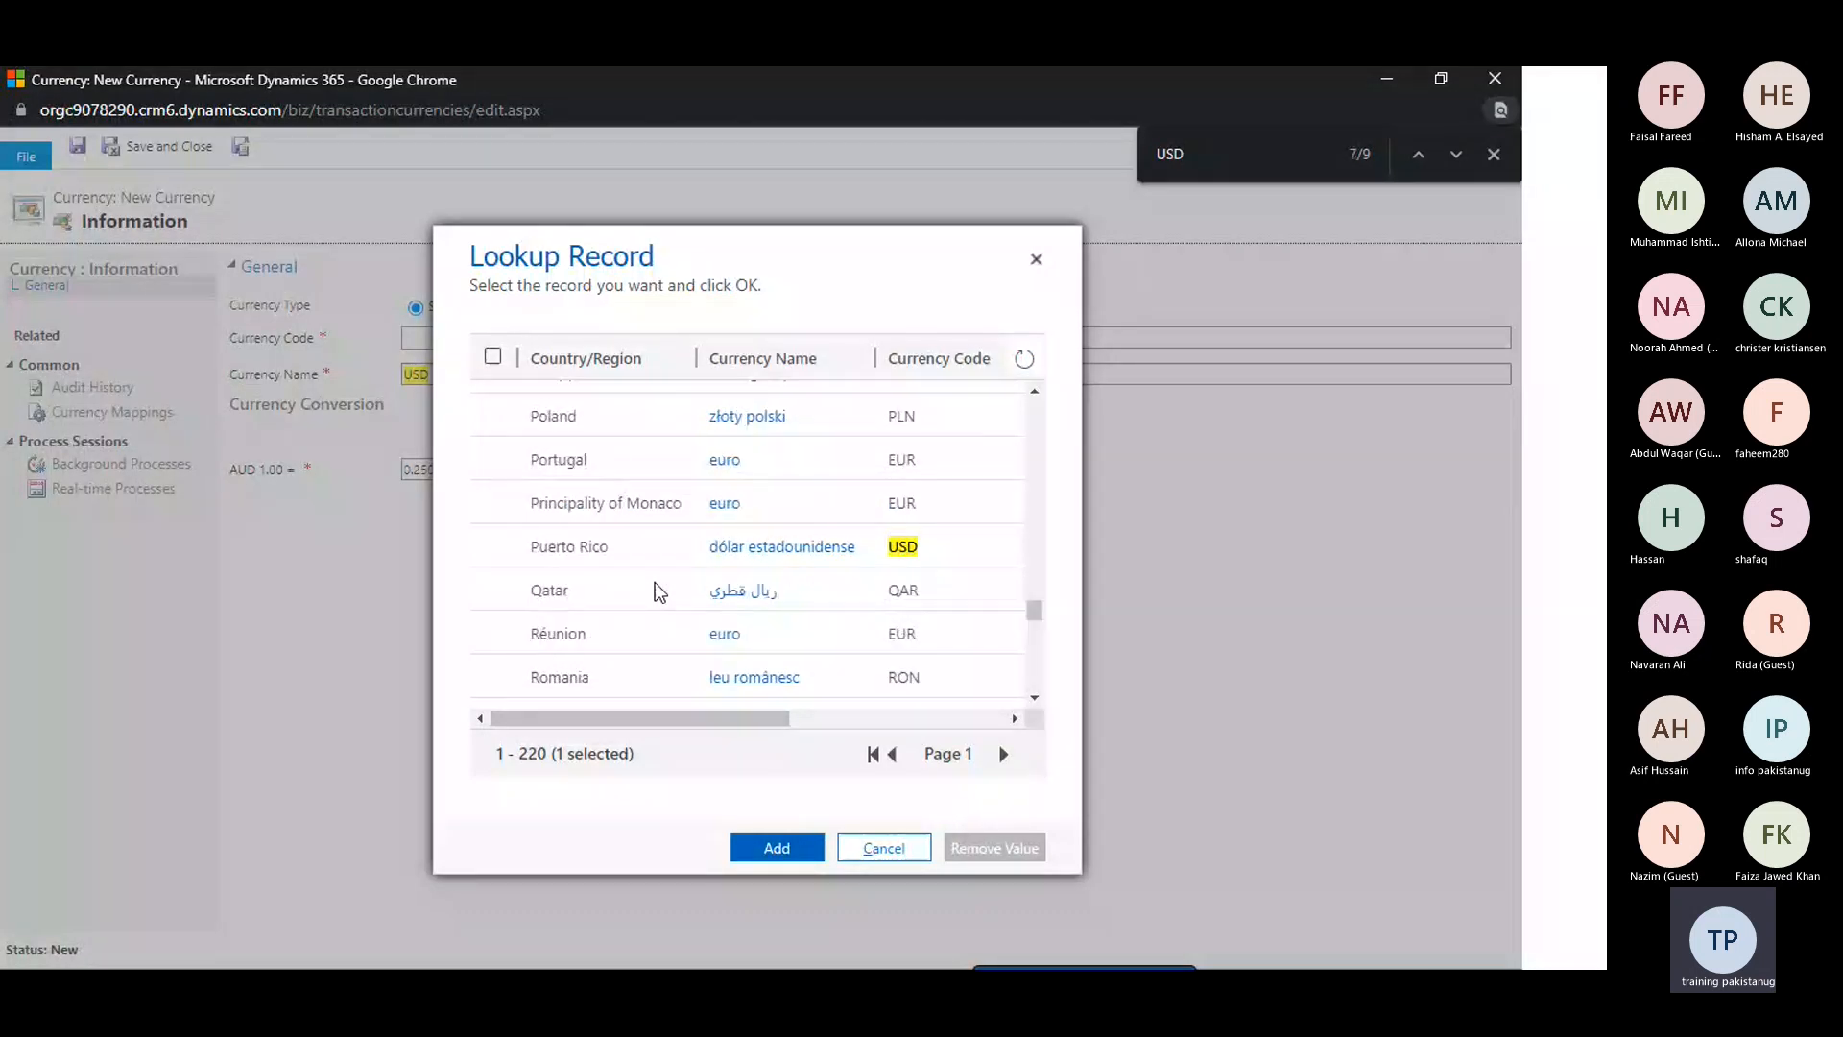
{"action": "left_click", "coordinate": [766, 847]}
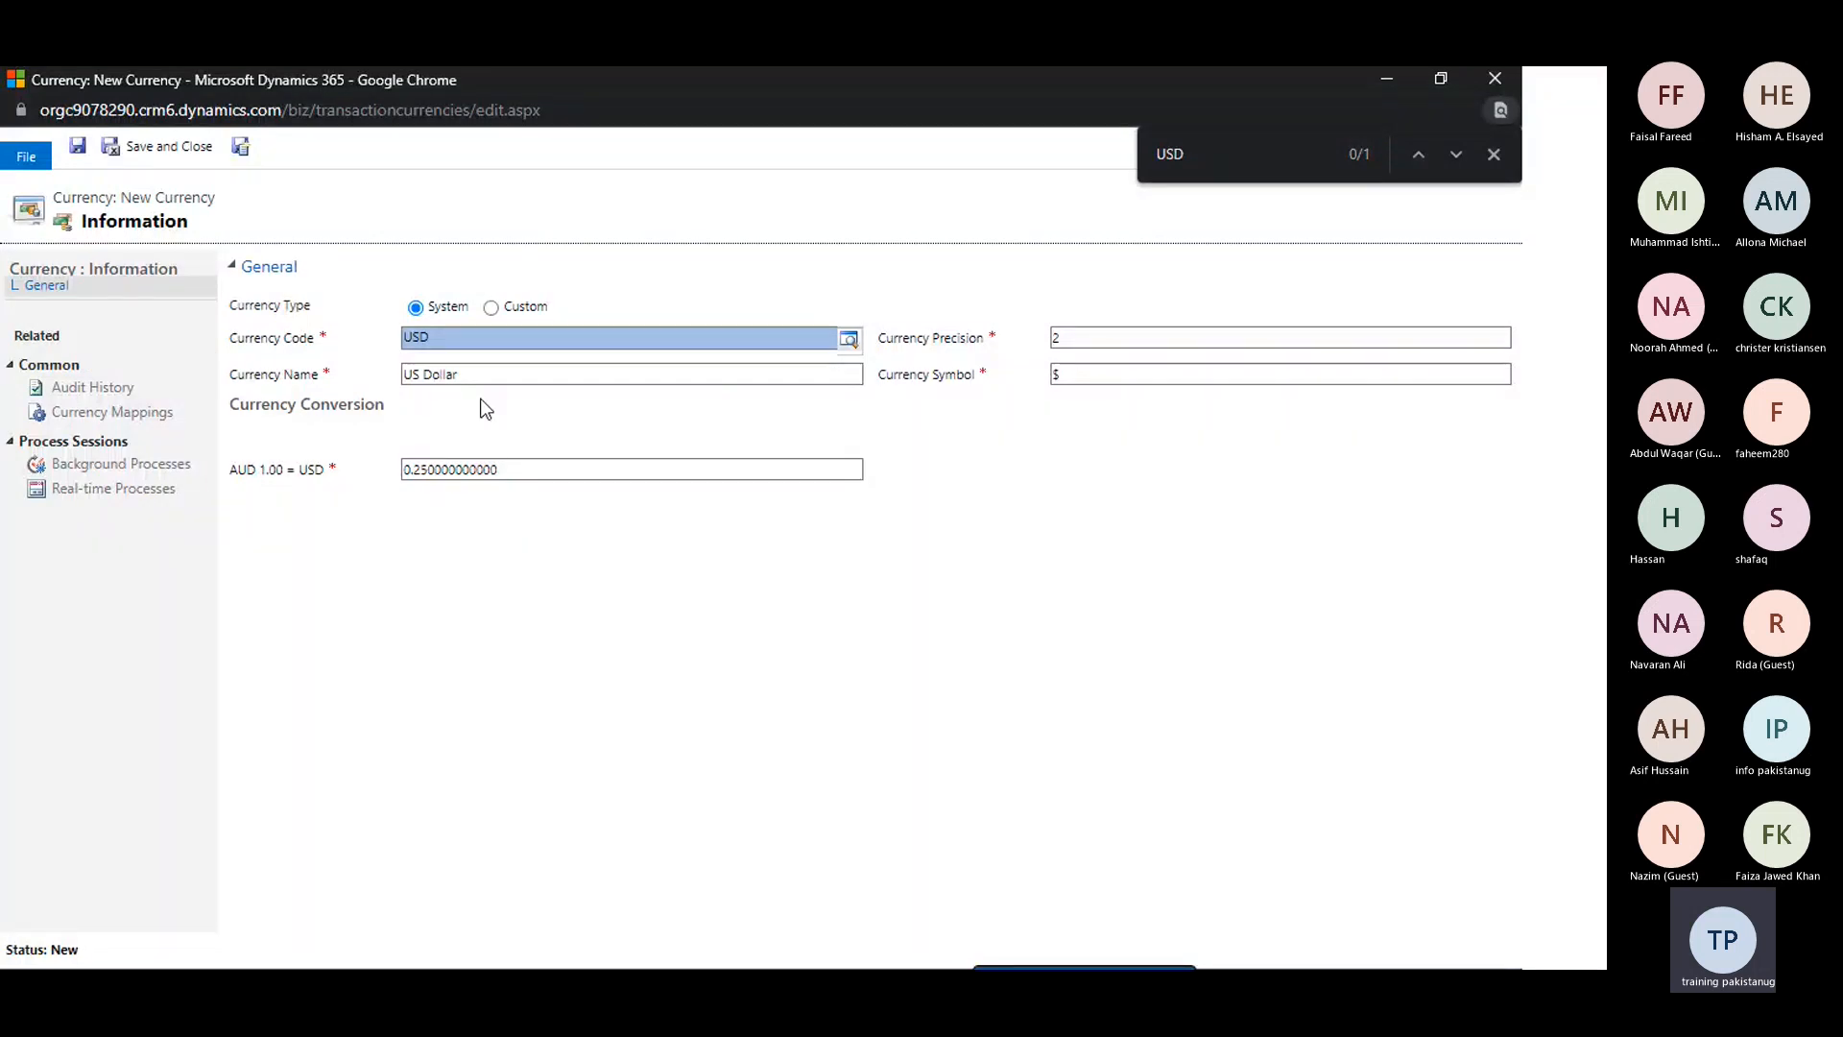
Save and close the US Dollar currency, and return to the presentation slide after closing the leftover blank currency form
{"action": "left_click", "coordinate": [151, 149]}
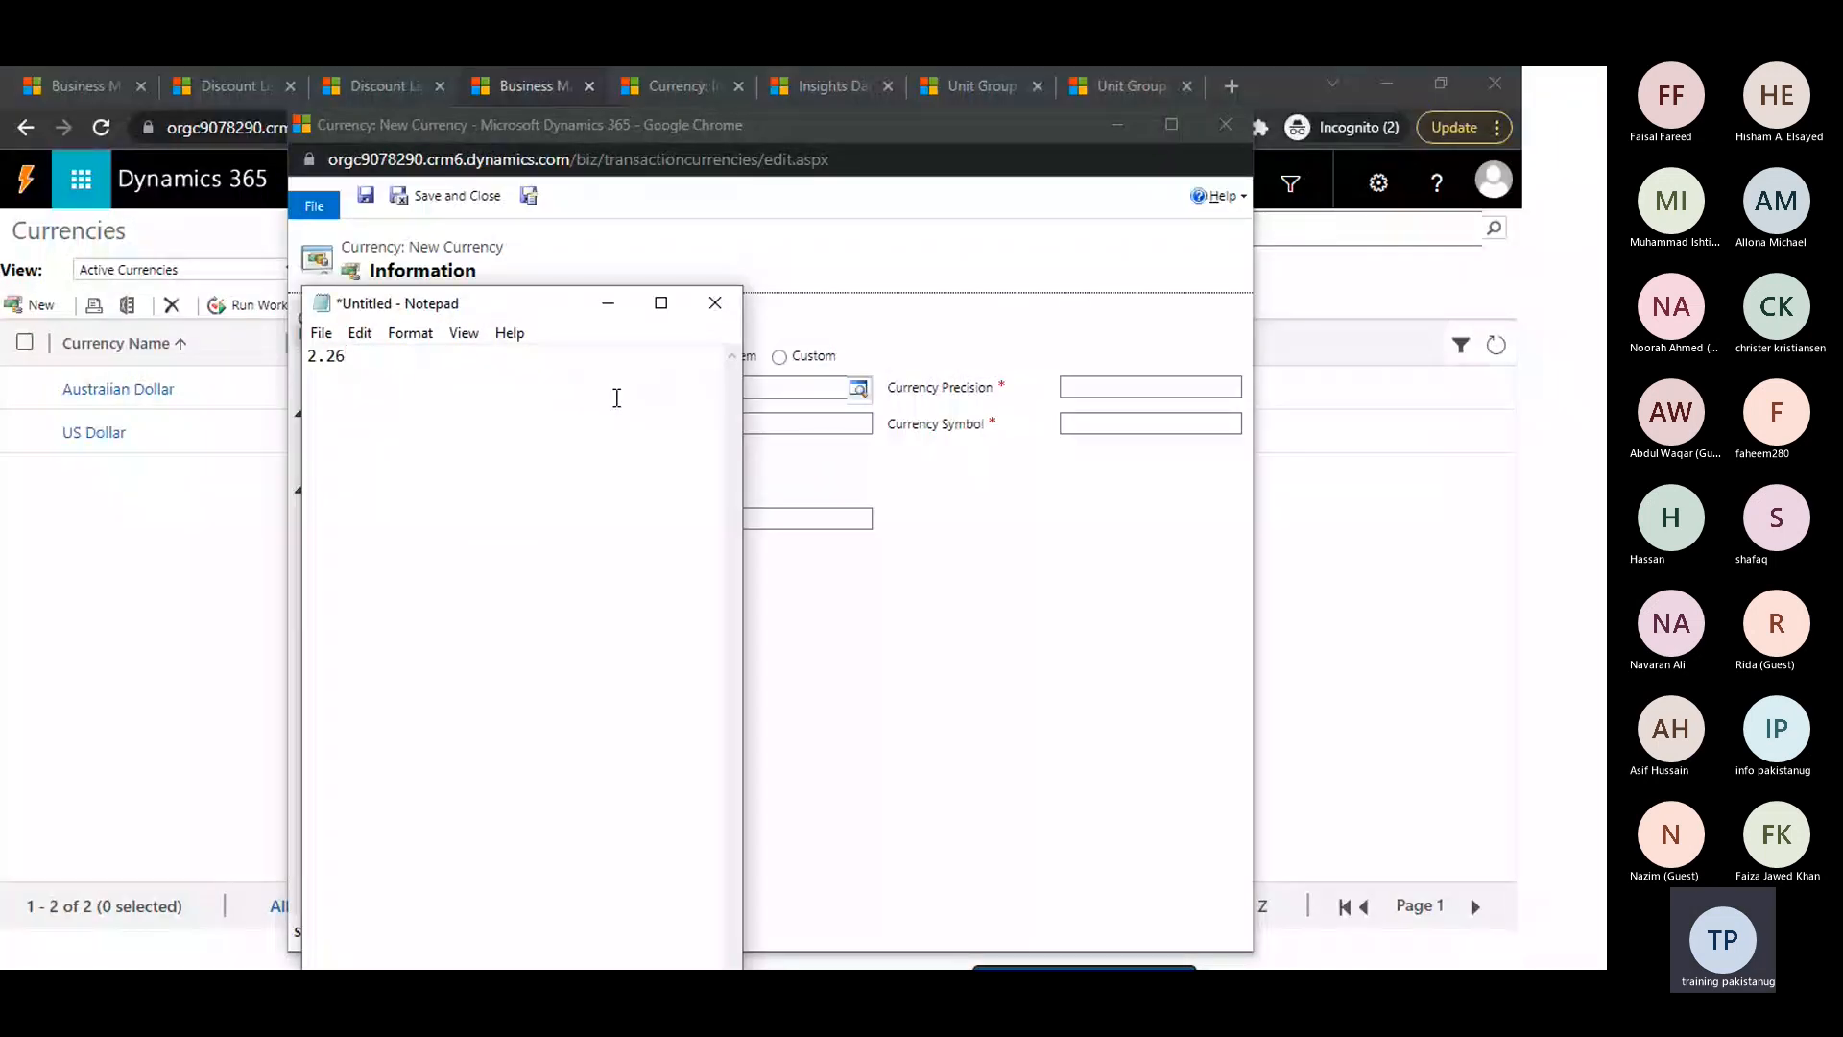
{"action": "left_click", "coordinate": [868, 273]}
{"action": "left_click", "coordinate": [1222, 125]}
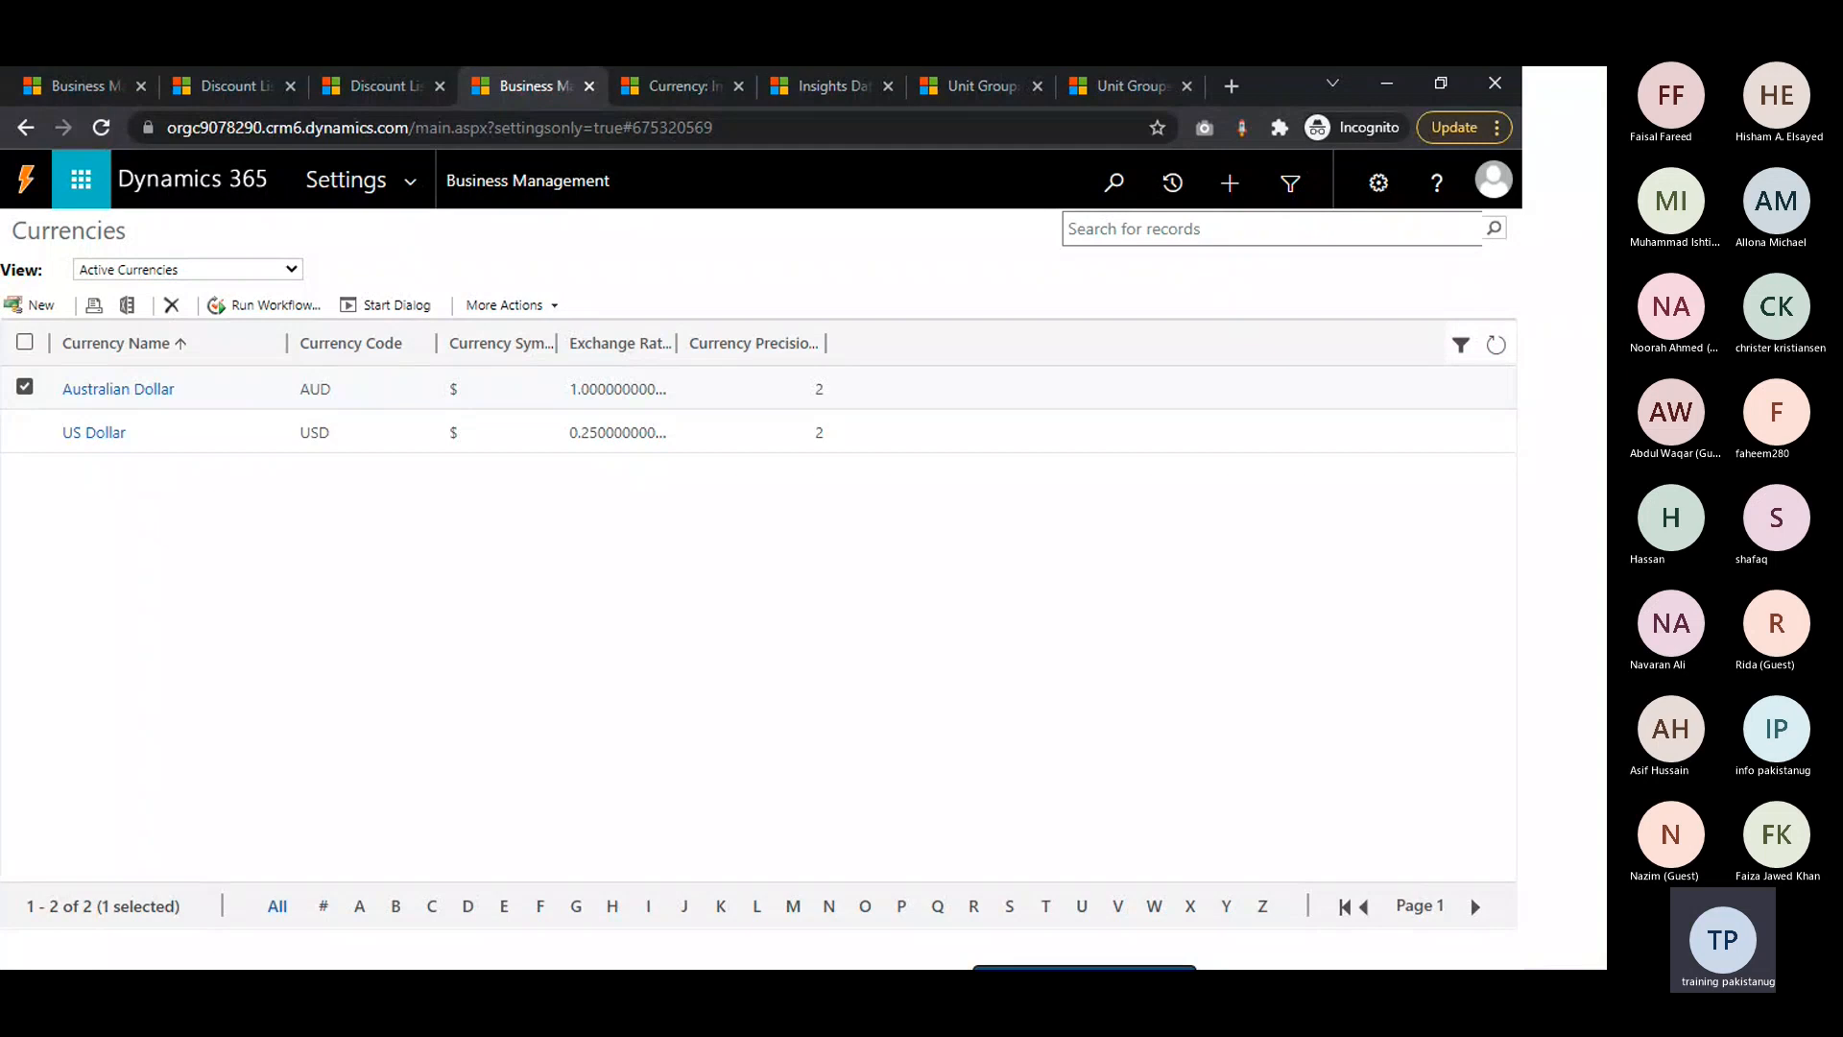
{"action": "key", "text": "alt+Tab"}
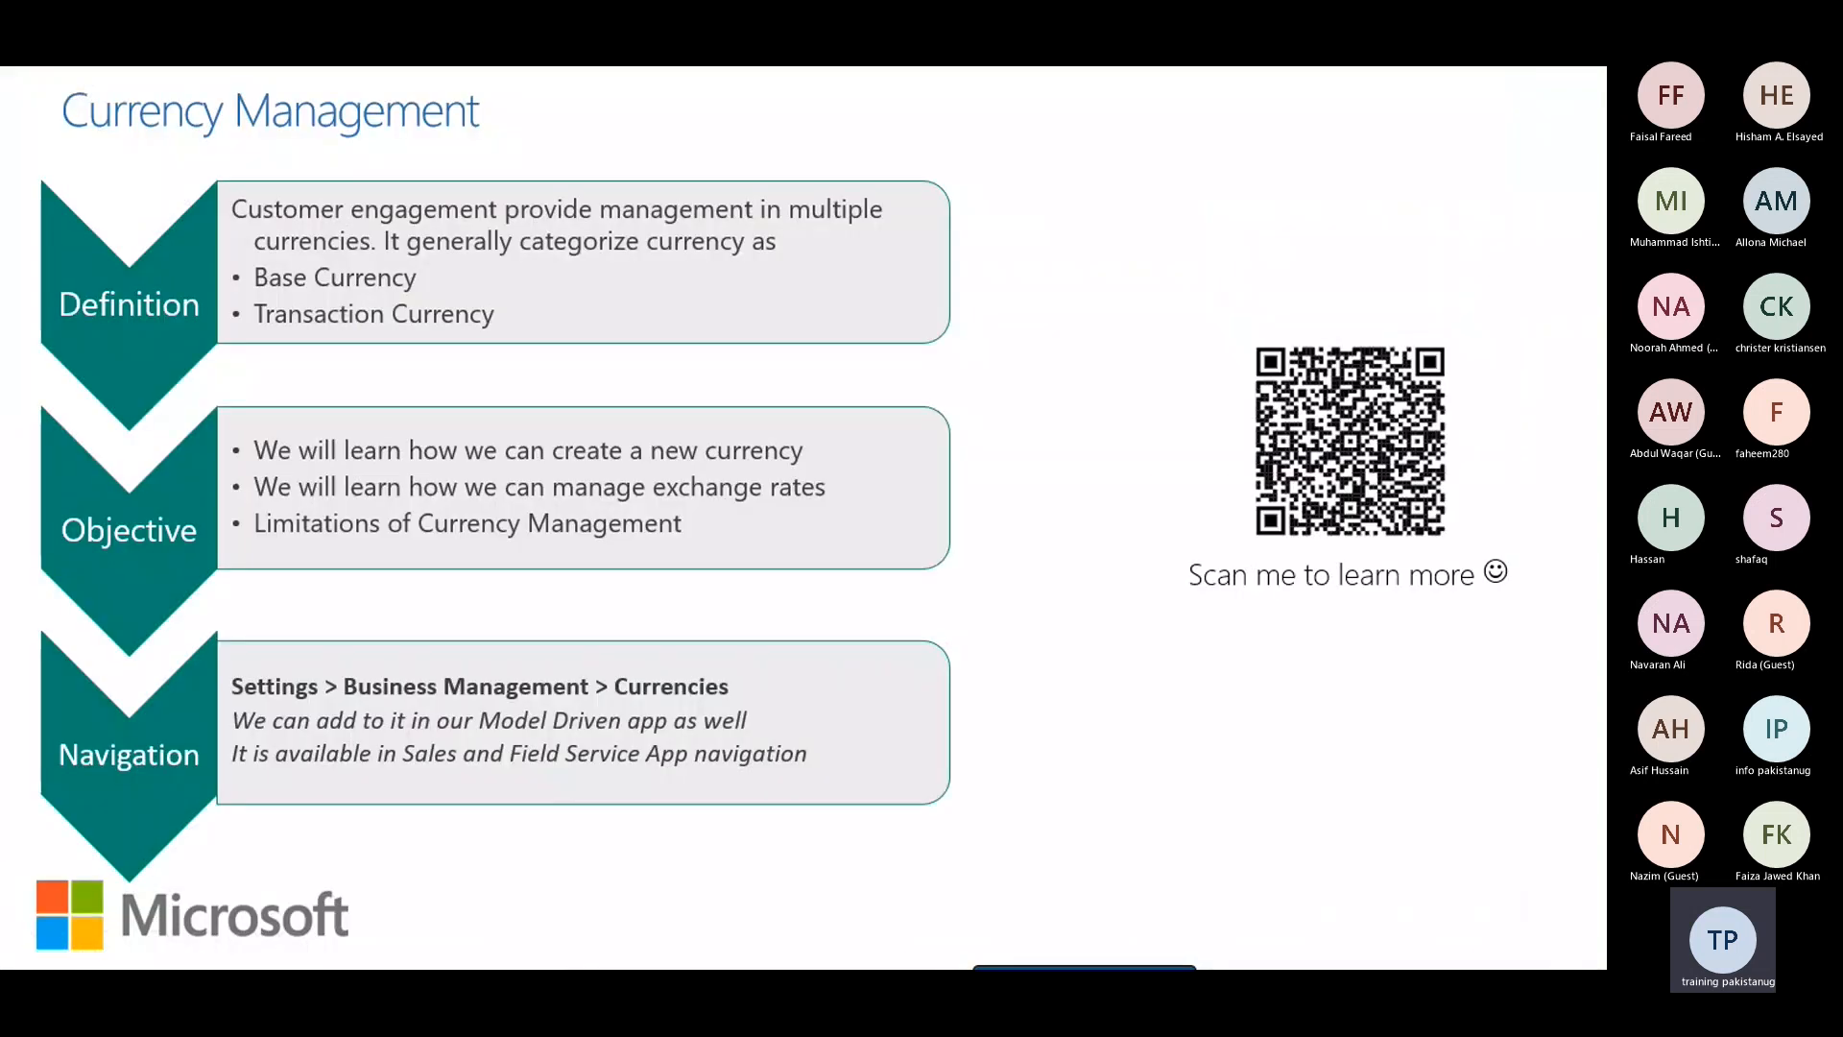
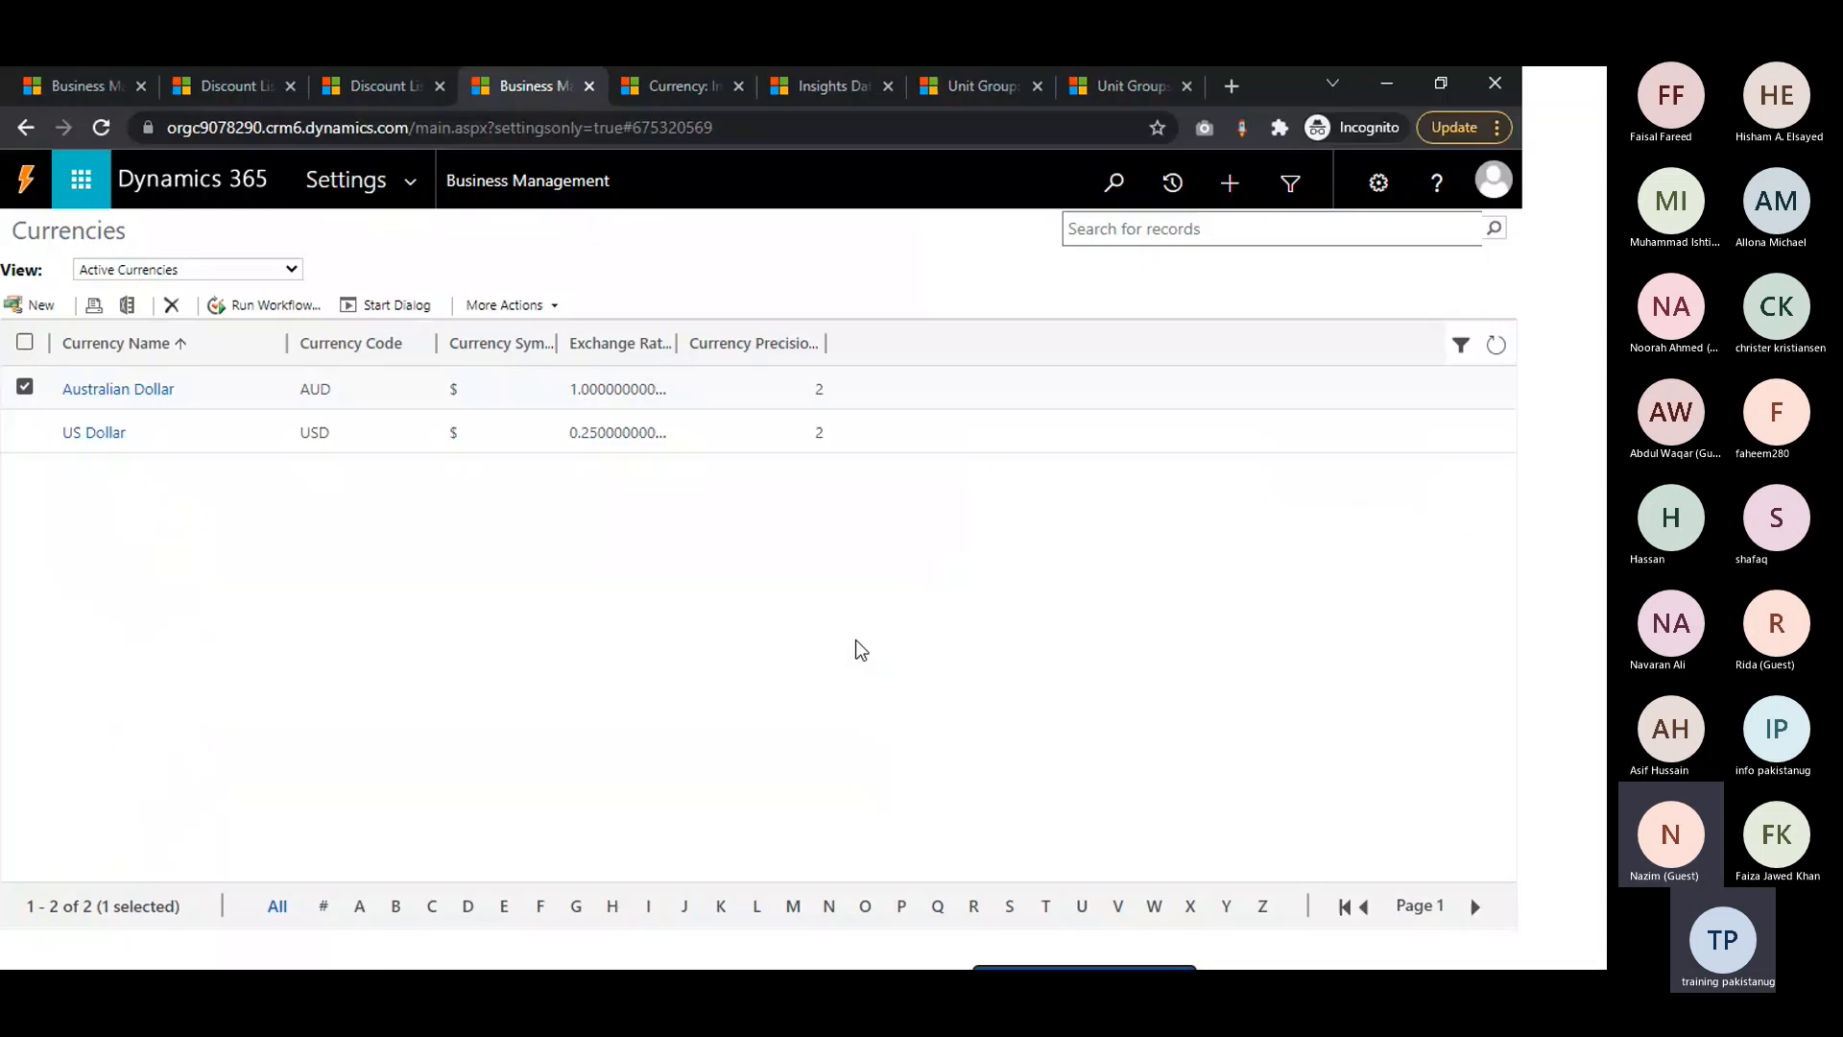
Close the Currencies list and select AFN - Afghanistan as the base currency in the new currency form
{"action": "left_click", "coordinate": [590, 88]}
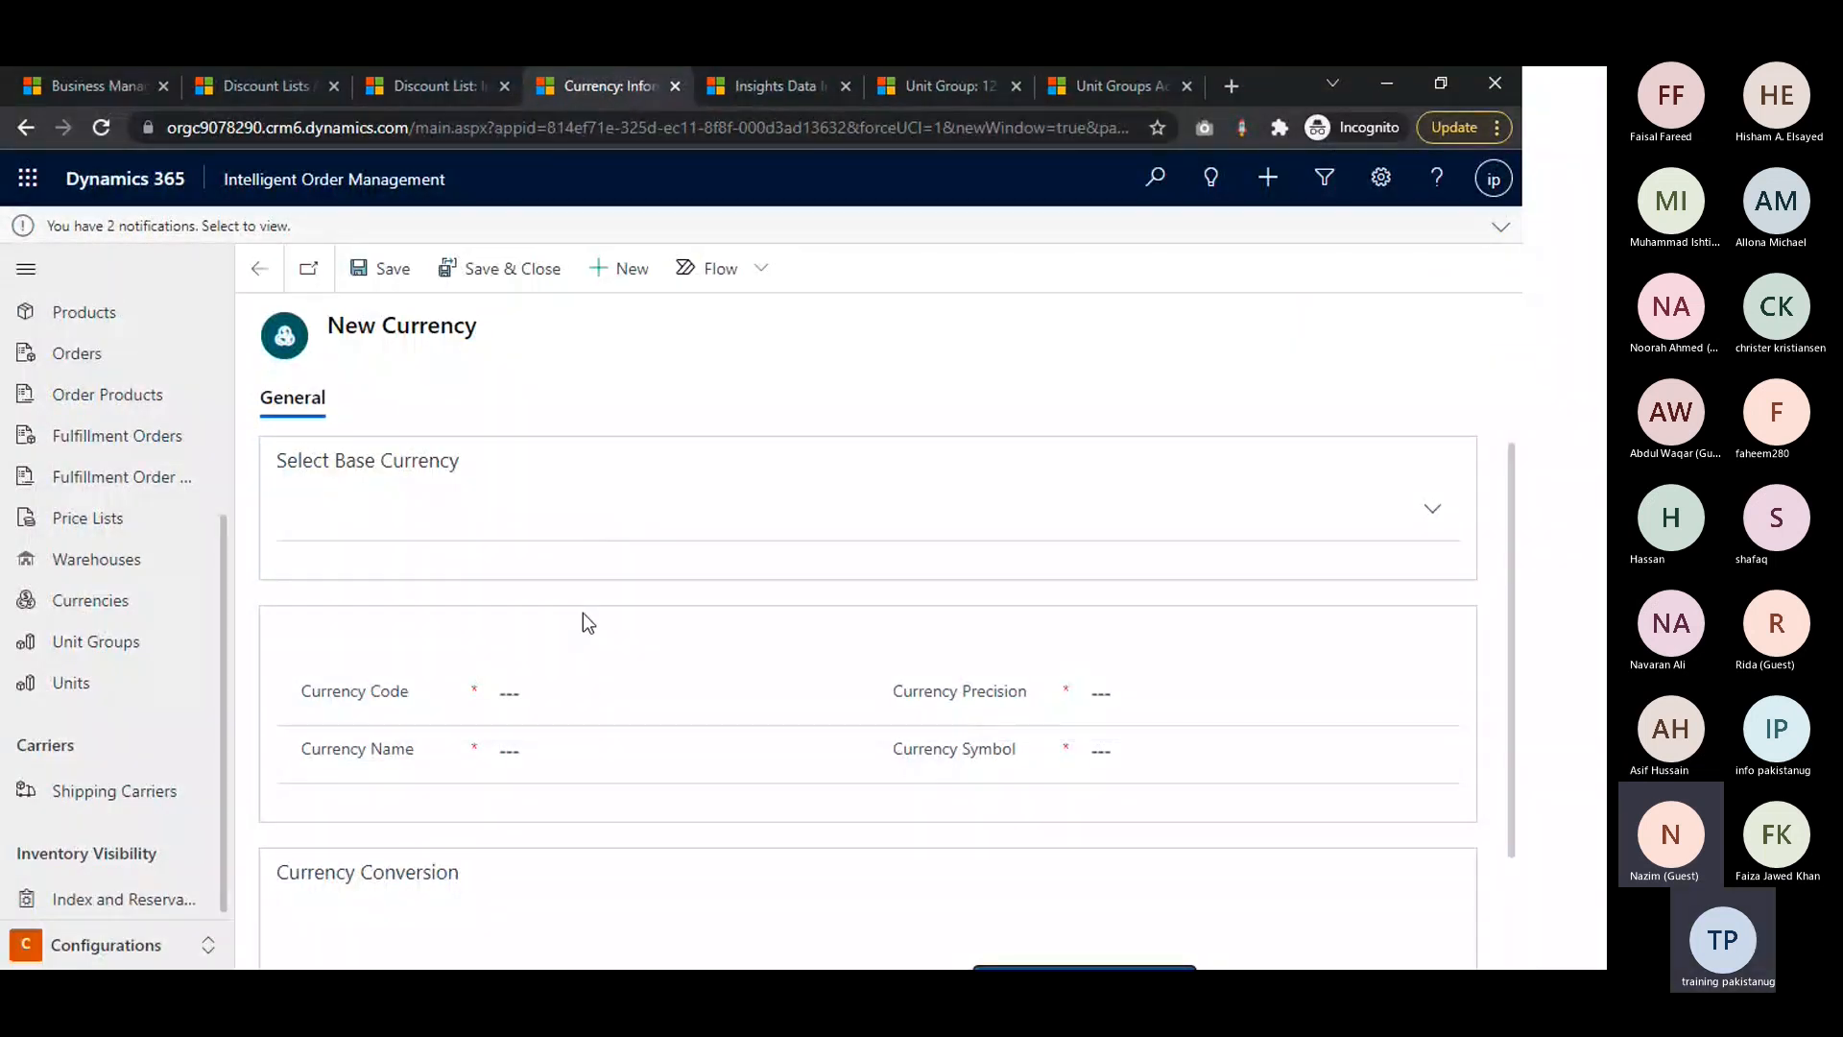
{"action": "left_click", "coordinate": [769, 522]}
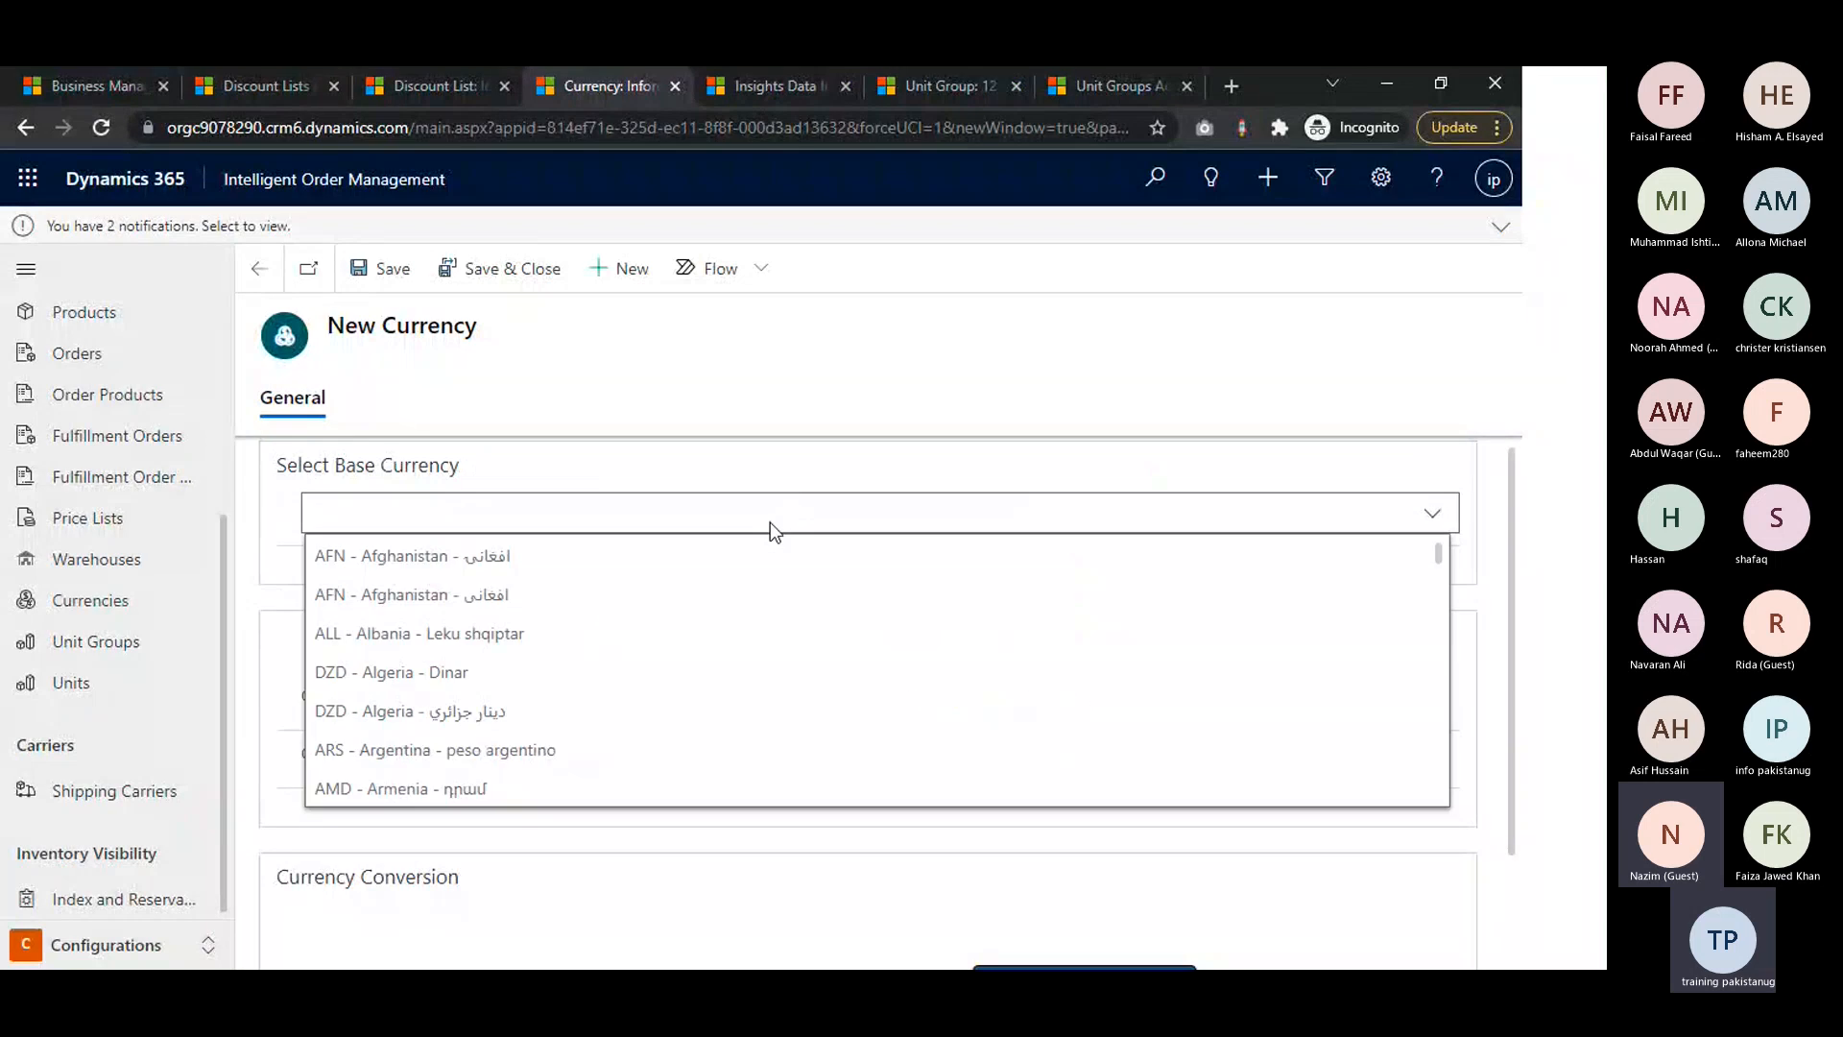
{"action": "left_click", "coordinate": [515, 561]}
{"action": "scroll", "coordinate": [614, 626], "scroll_direction": "down", "scroll_amount": 2}
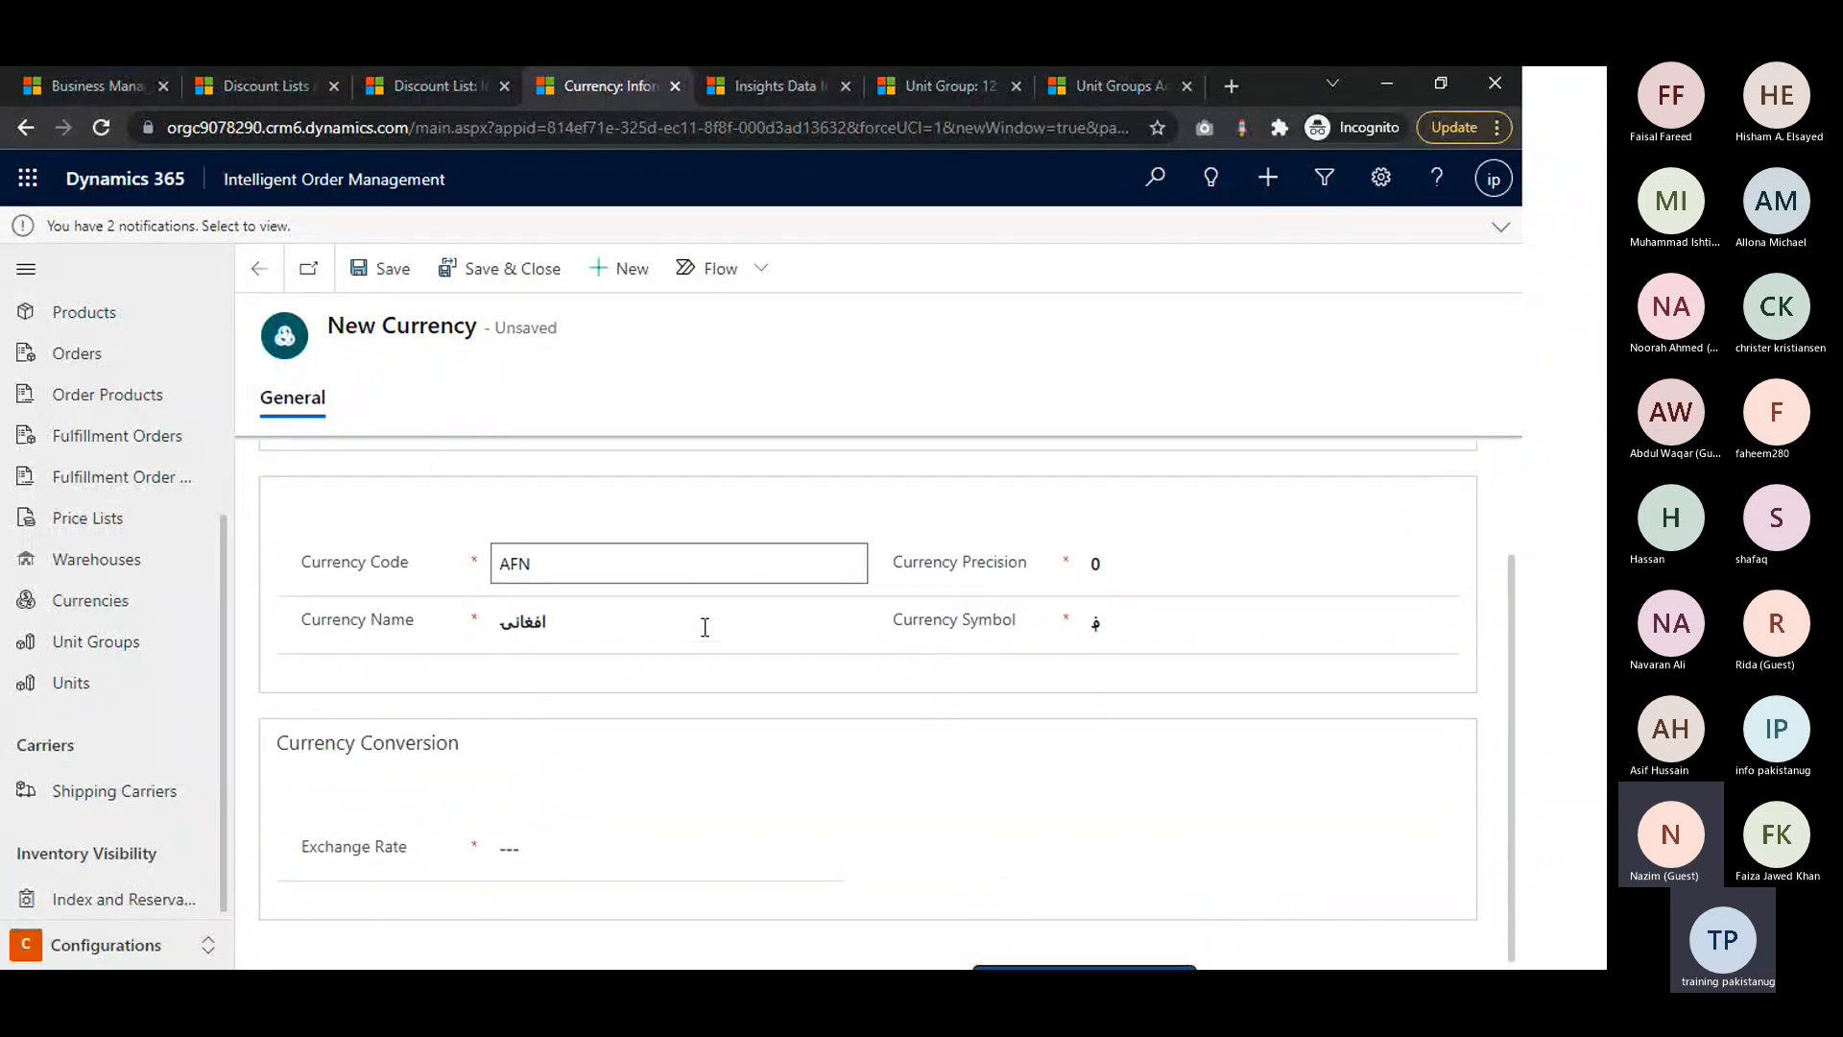
Set the Afghan currency's exchange rate to 1.2 and save the record
{"action": "left_click", "coordinate": [578, 875]}
{"action": "type", "text": "1.2"}
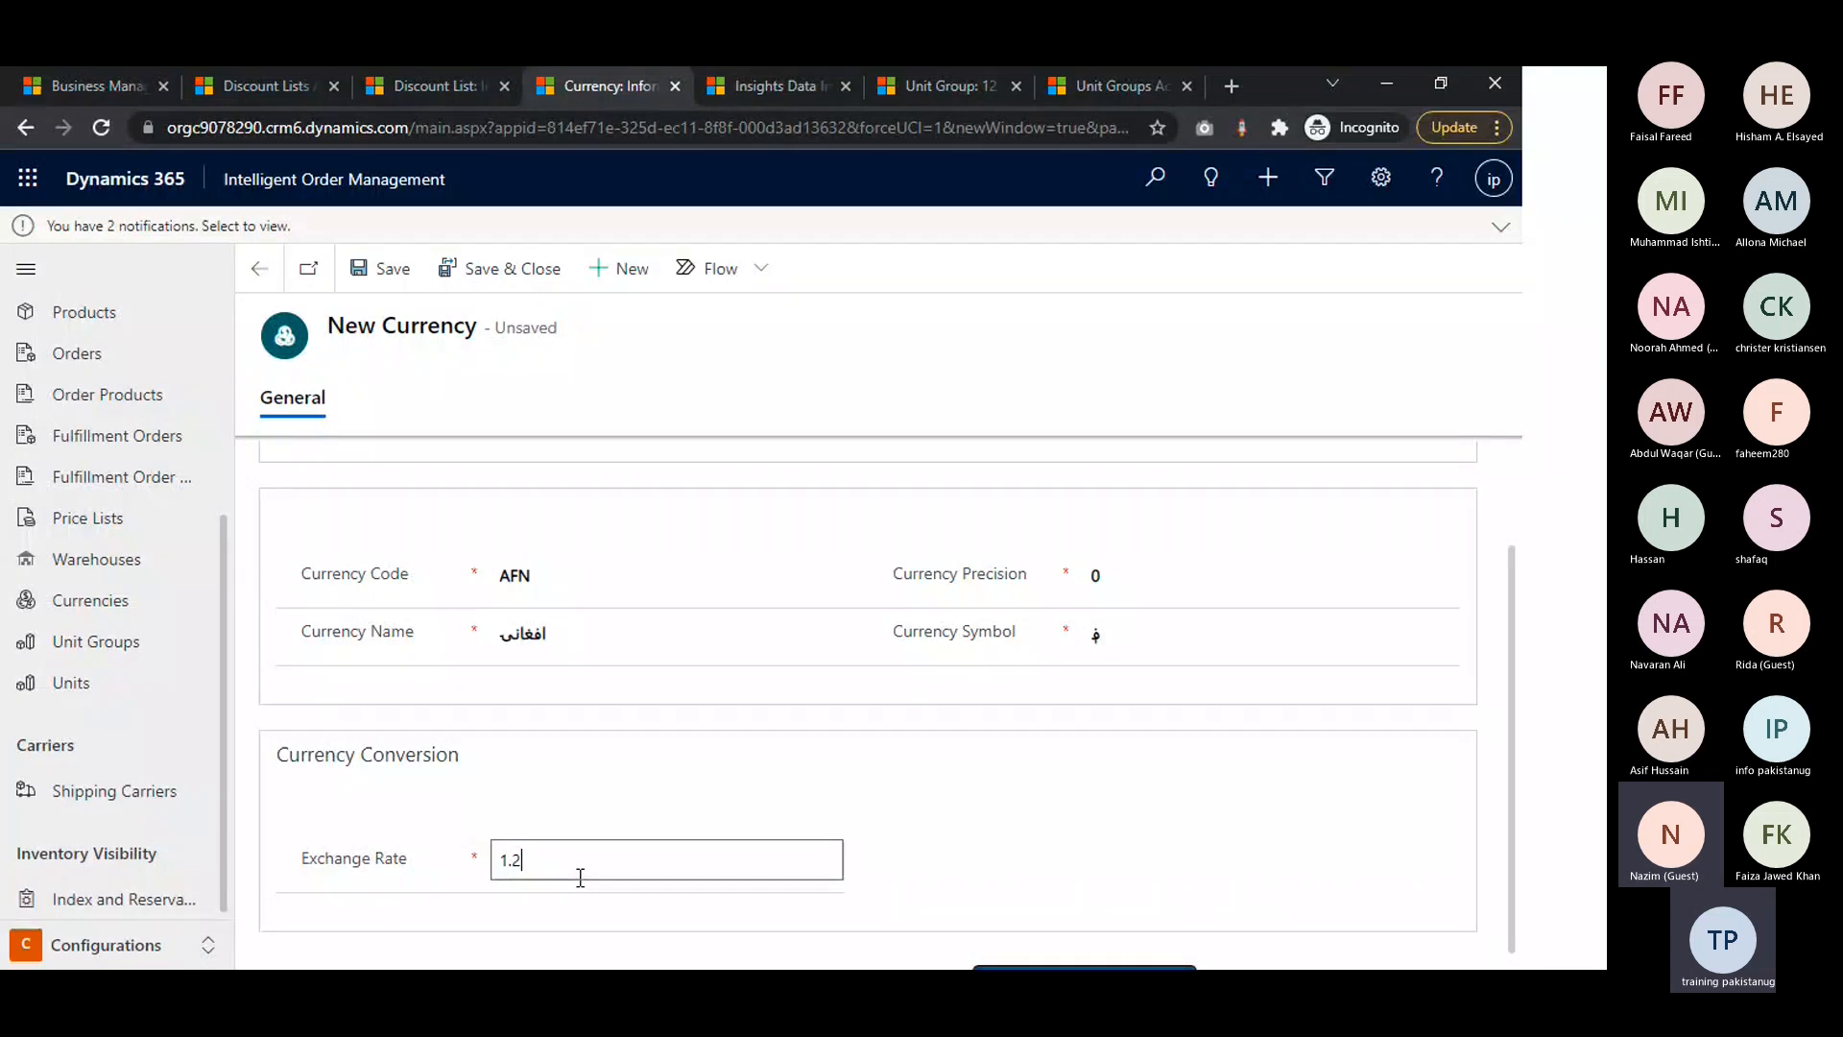
{"action": "left_click", "coordinate": [1087, 811]}
{"action": "scroll", "coordinate": [1042, 795], "scroll_direction": "up", "scroll_amount": 2}
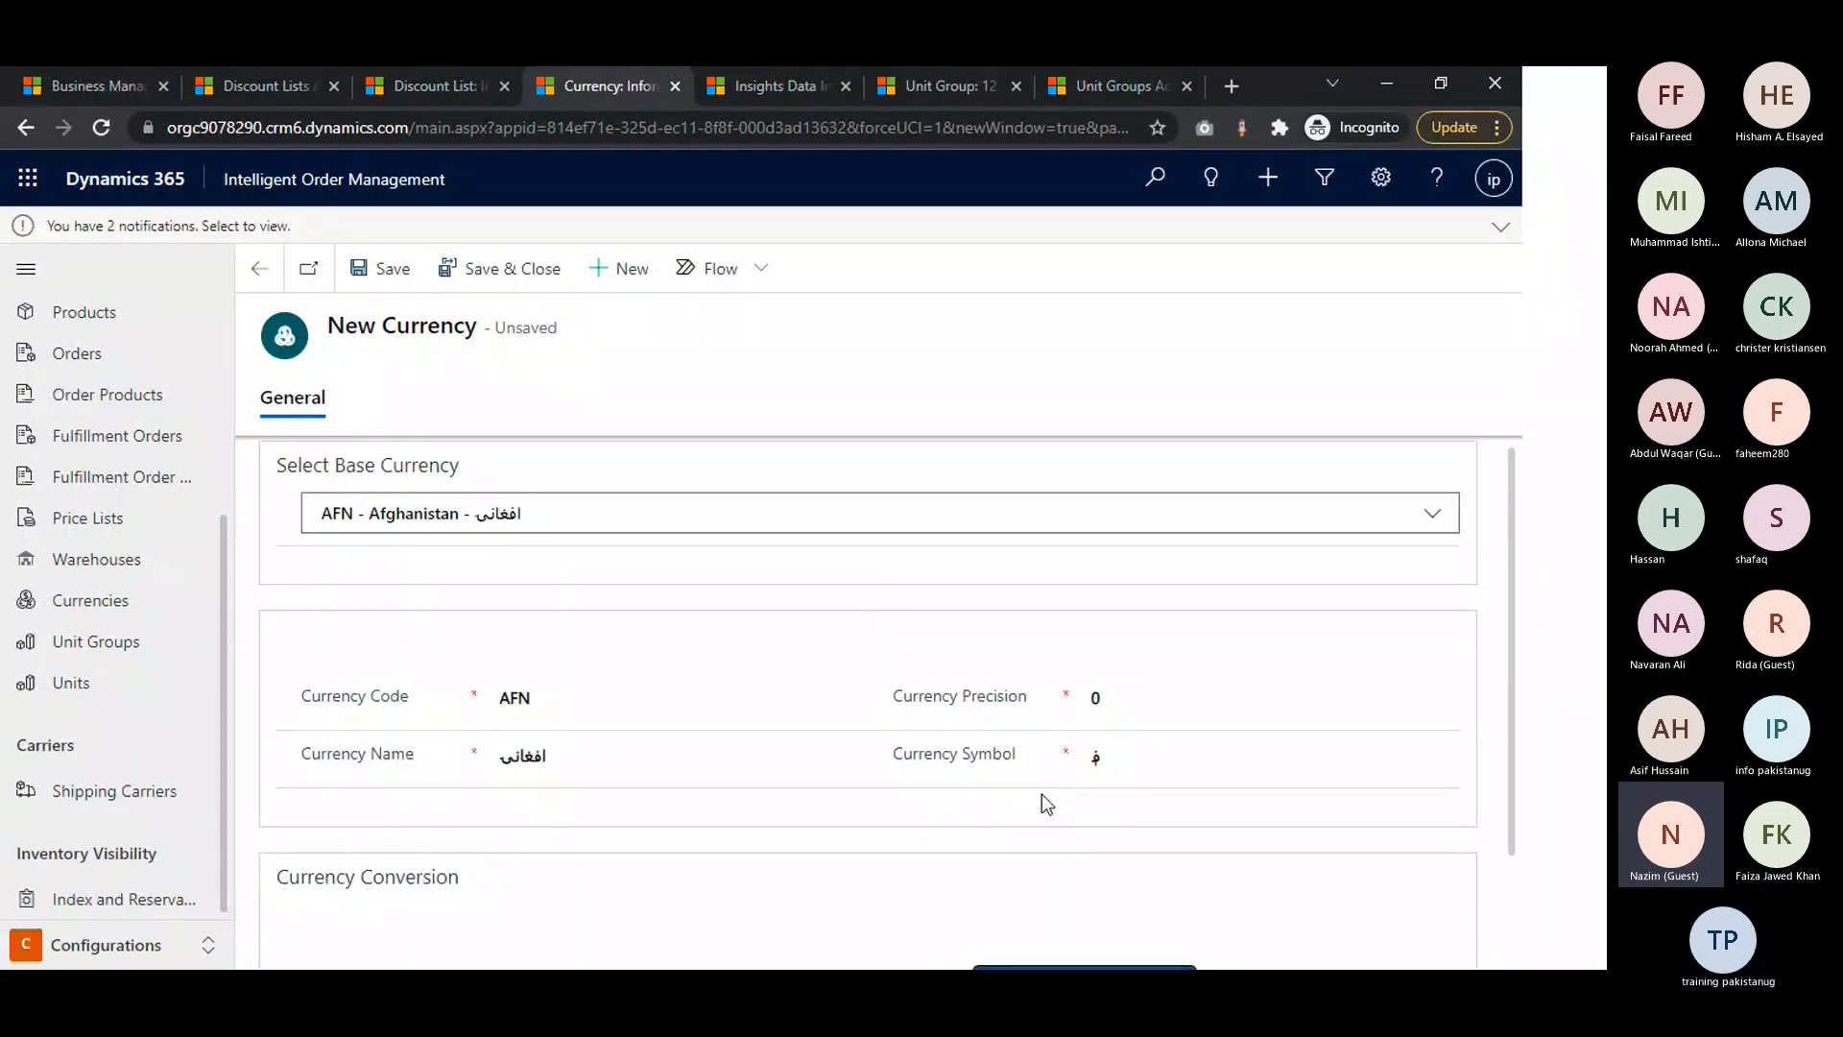
{"action": "left_click", "coordinate": [562, 266]}
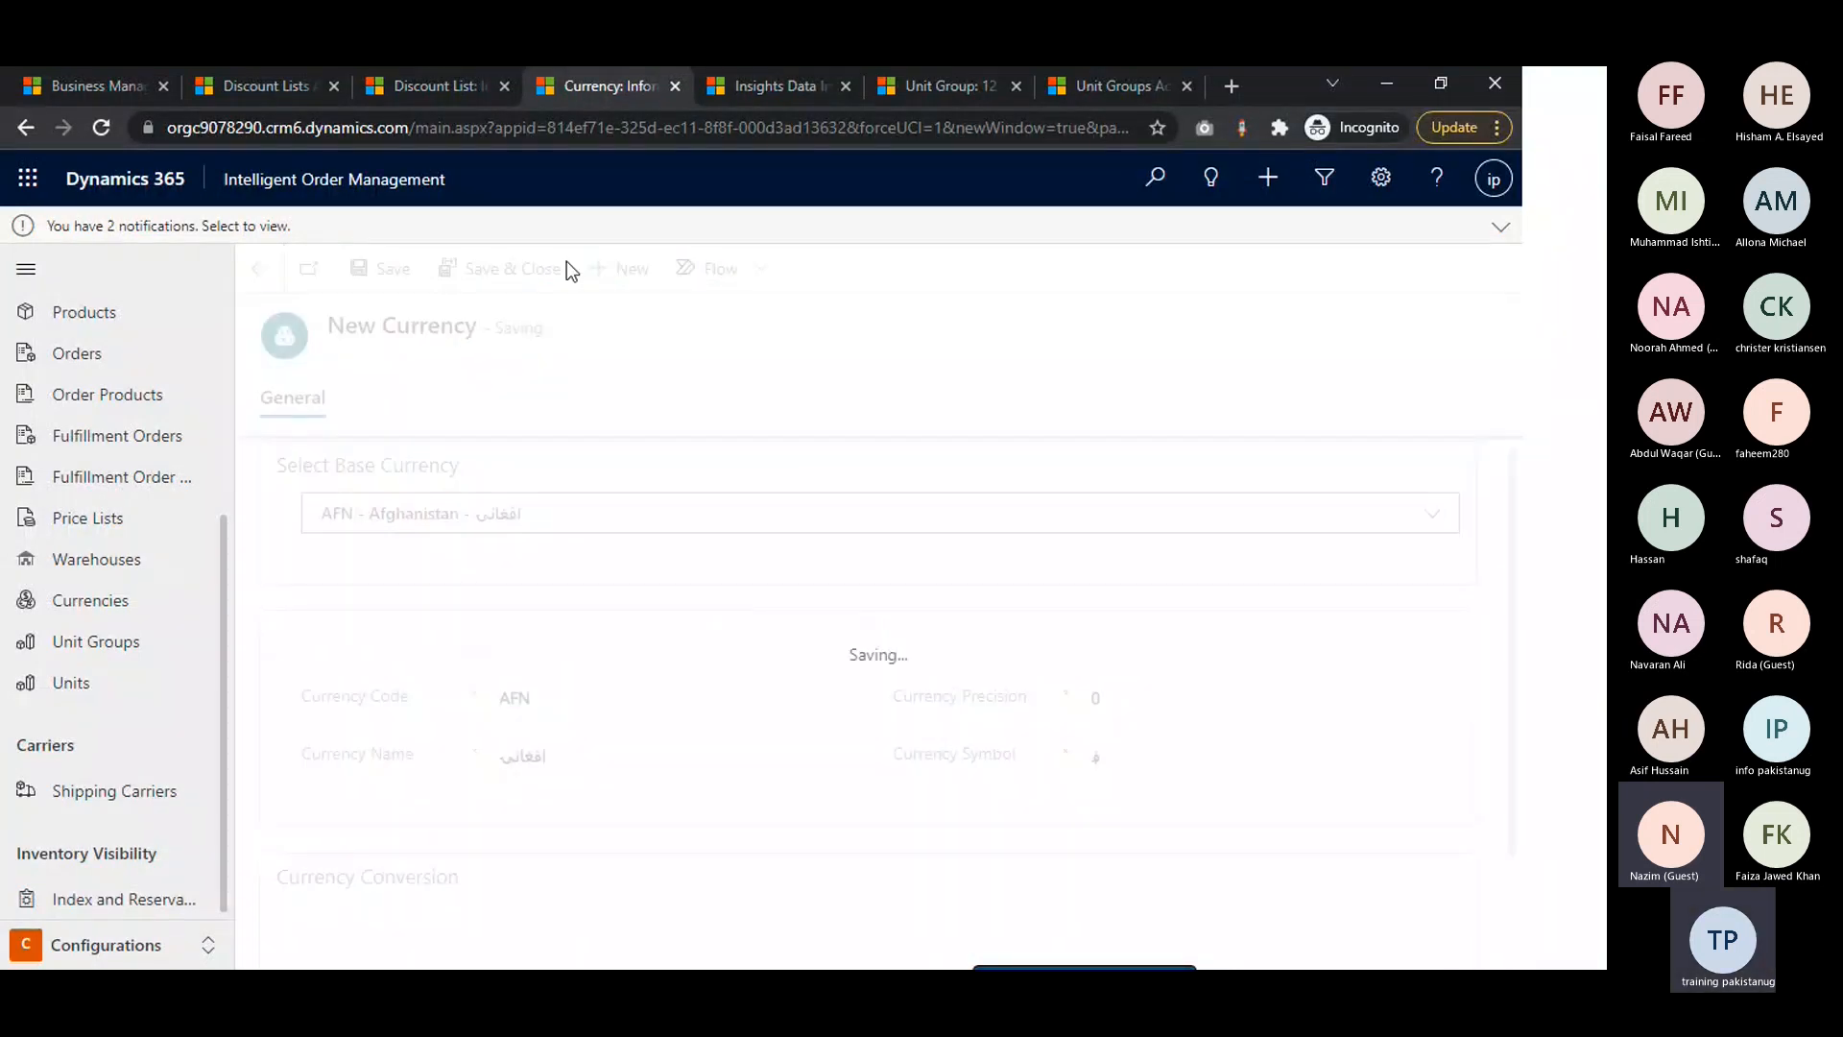
Close the leftover currency and Insights pages and switch to the Bundle Discount record
{"action": "left_click", "coordinate": [675, 87]}
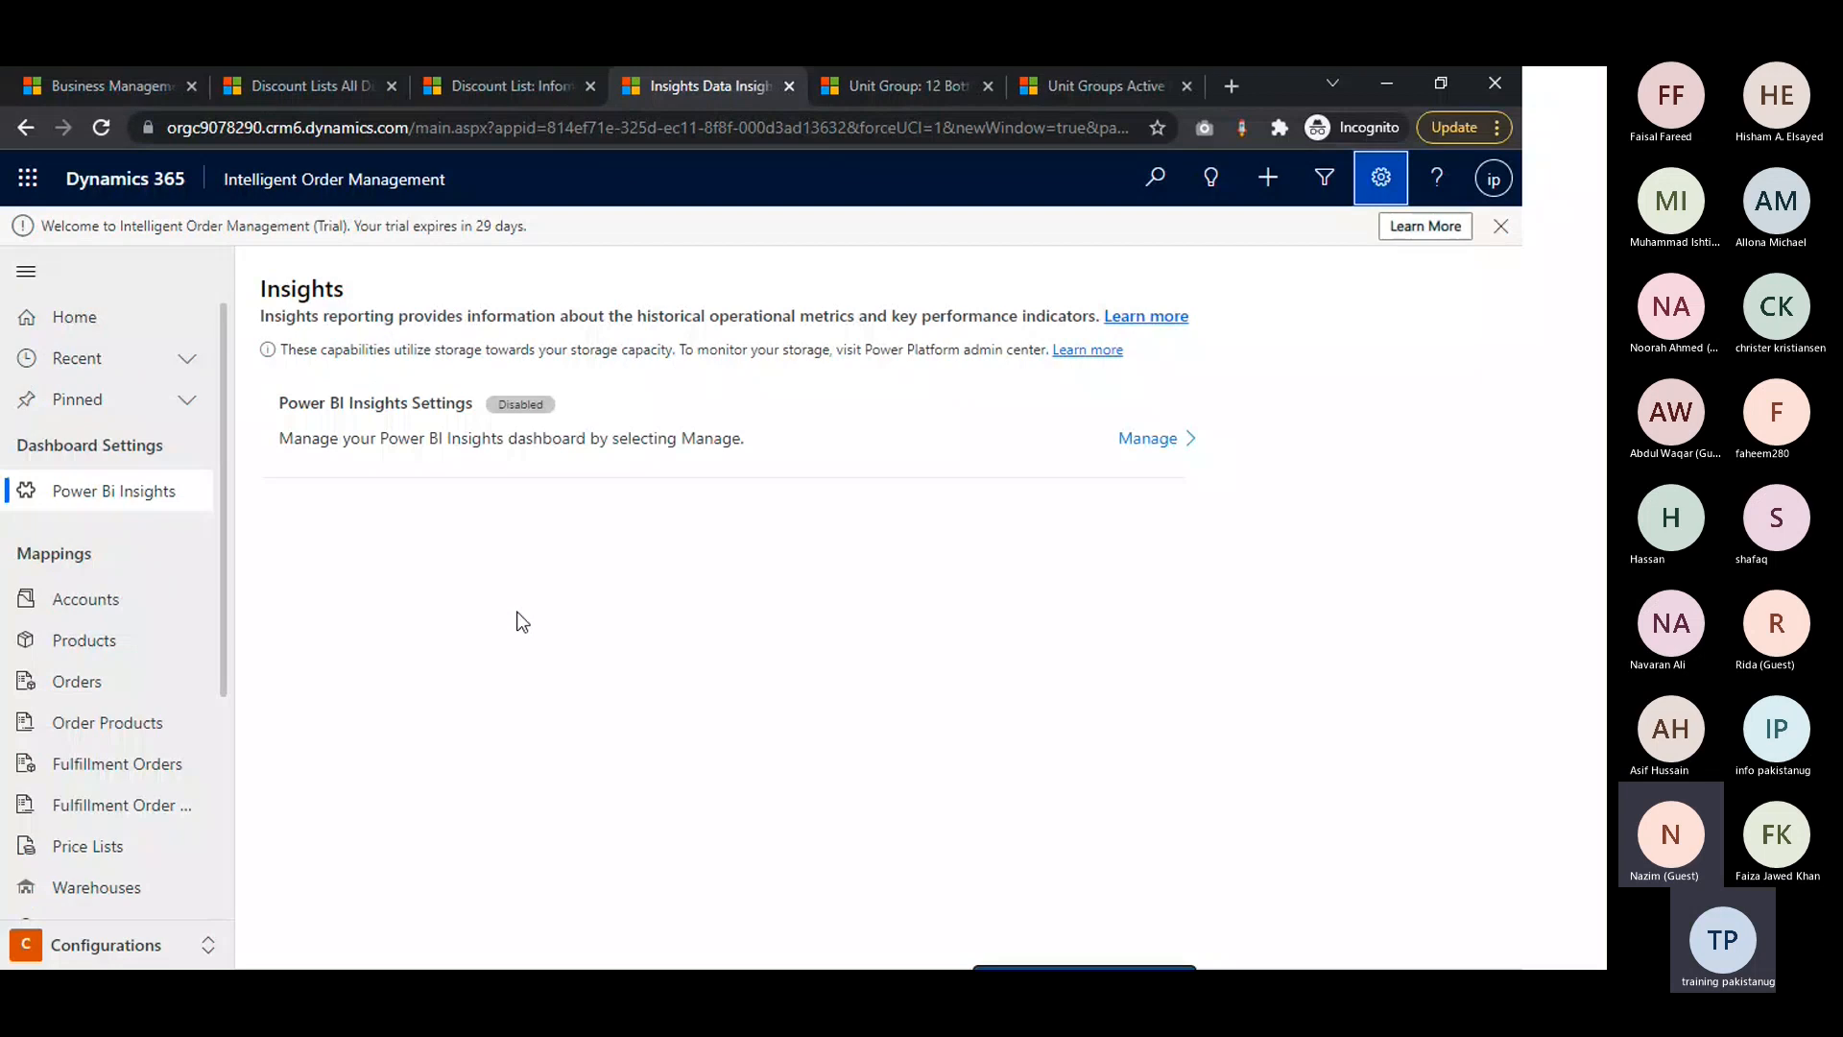
{"action": "left_click", "coordinate": [789, 87]}
{"action": "left_click", "coordinate": [547, 84]}
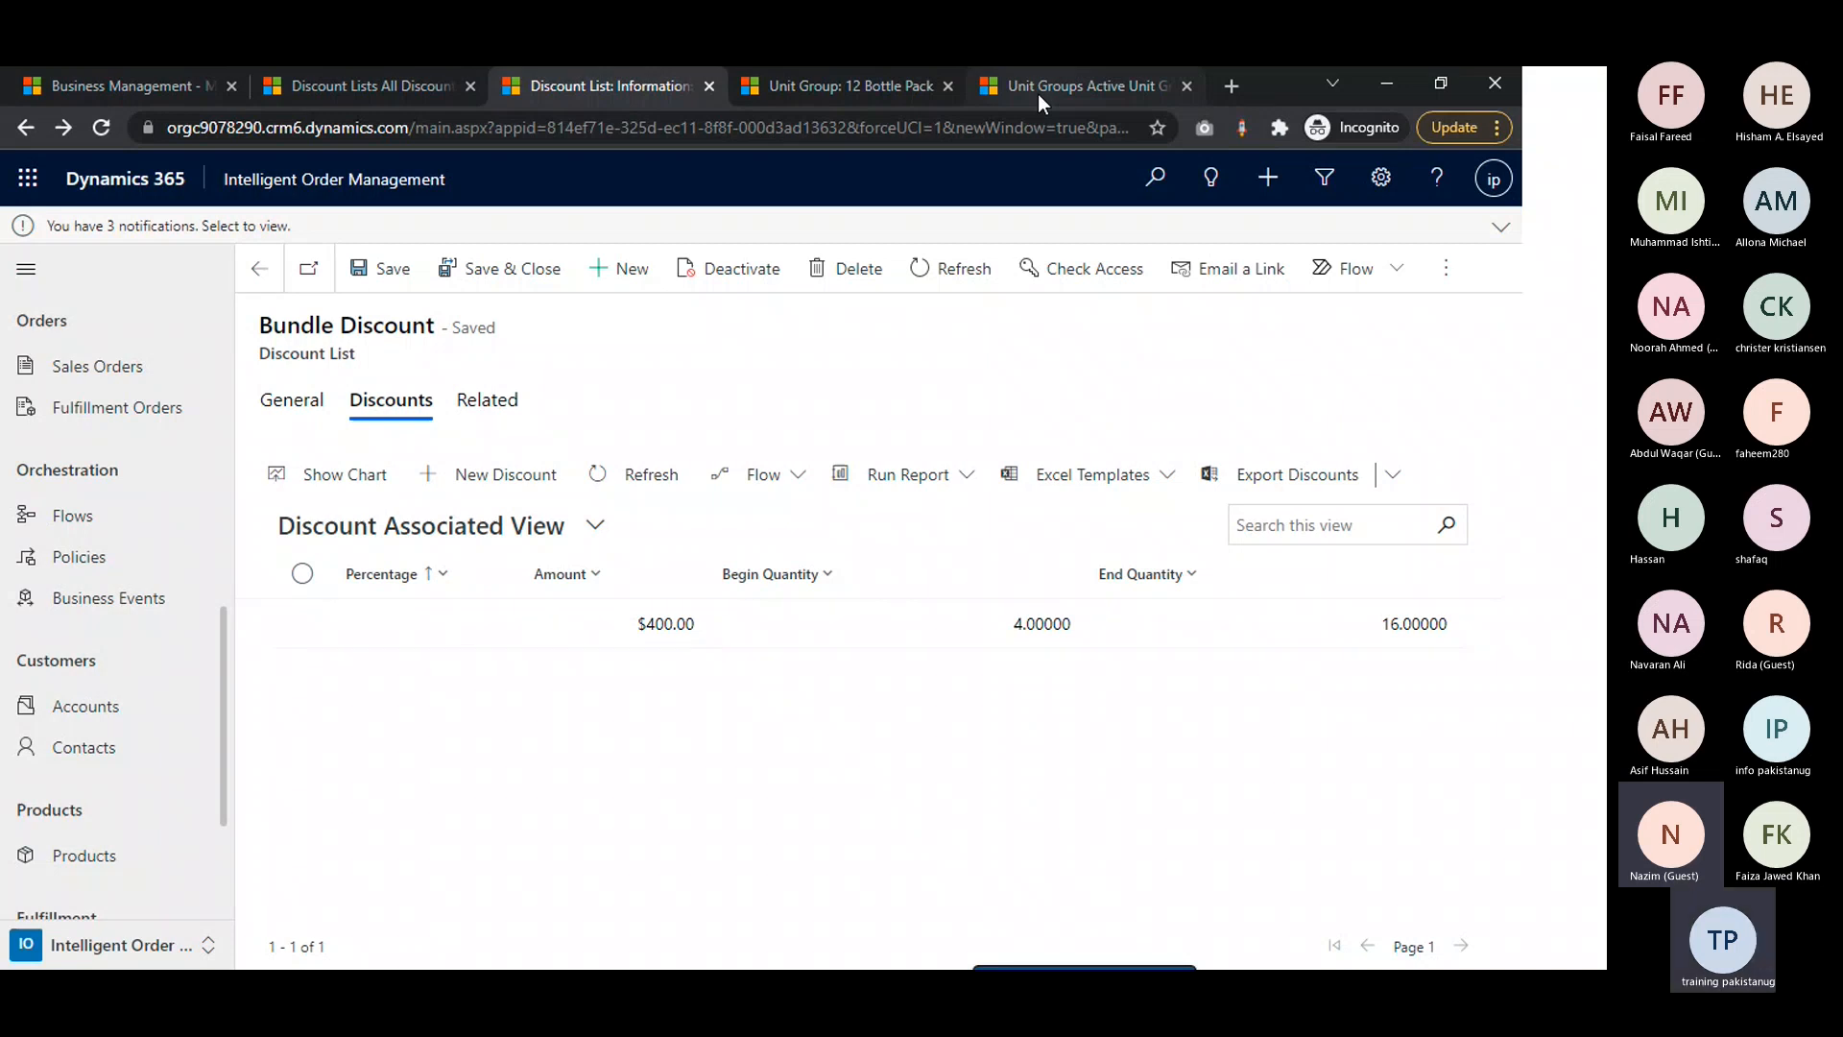
Go from Business Management to the Product Catalog settings and open Price Lists
{"action": "left_click", "coordinate": [134, 81]}
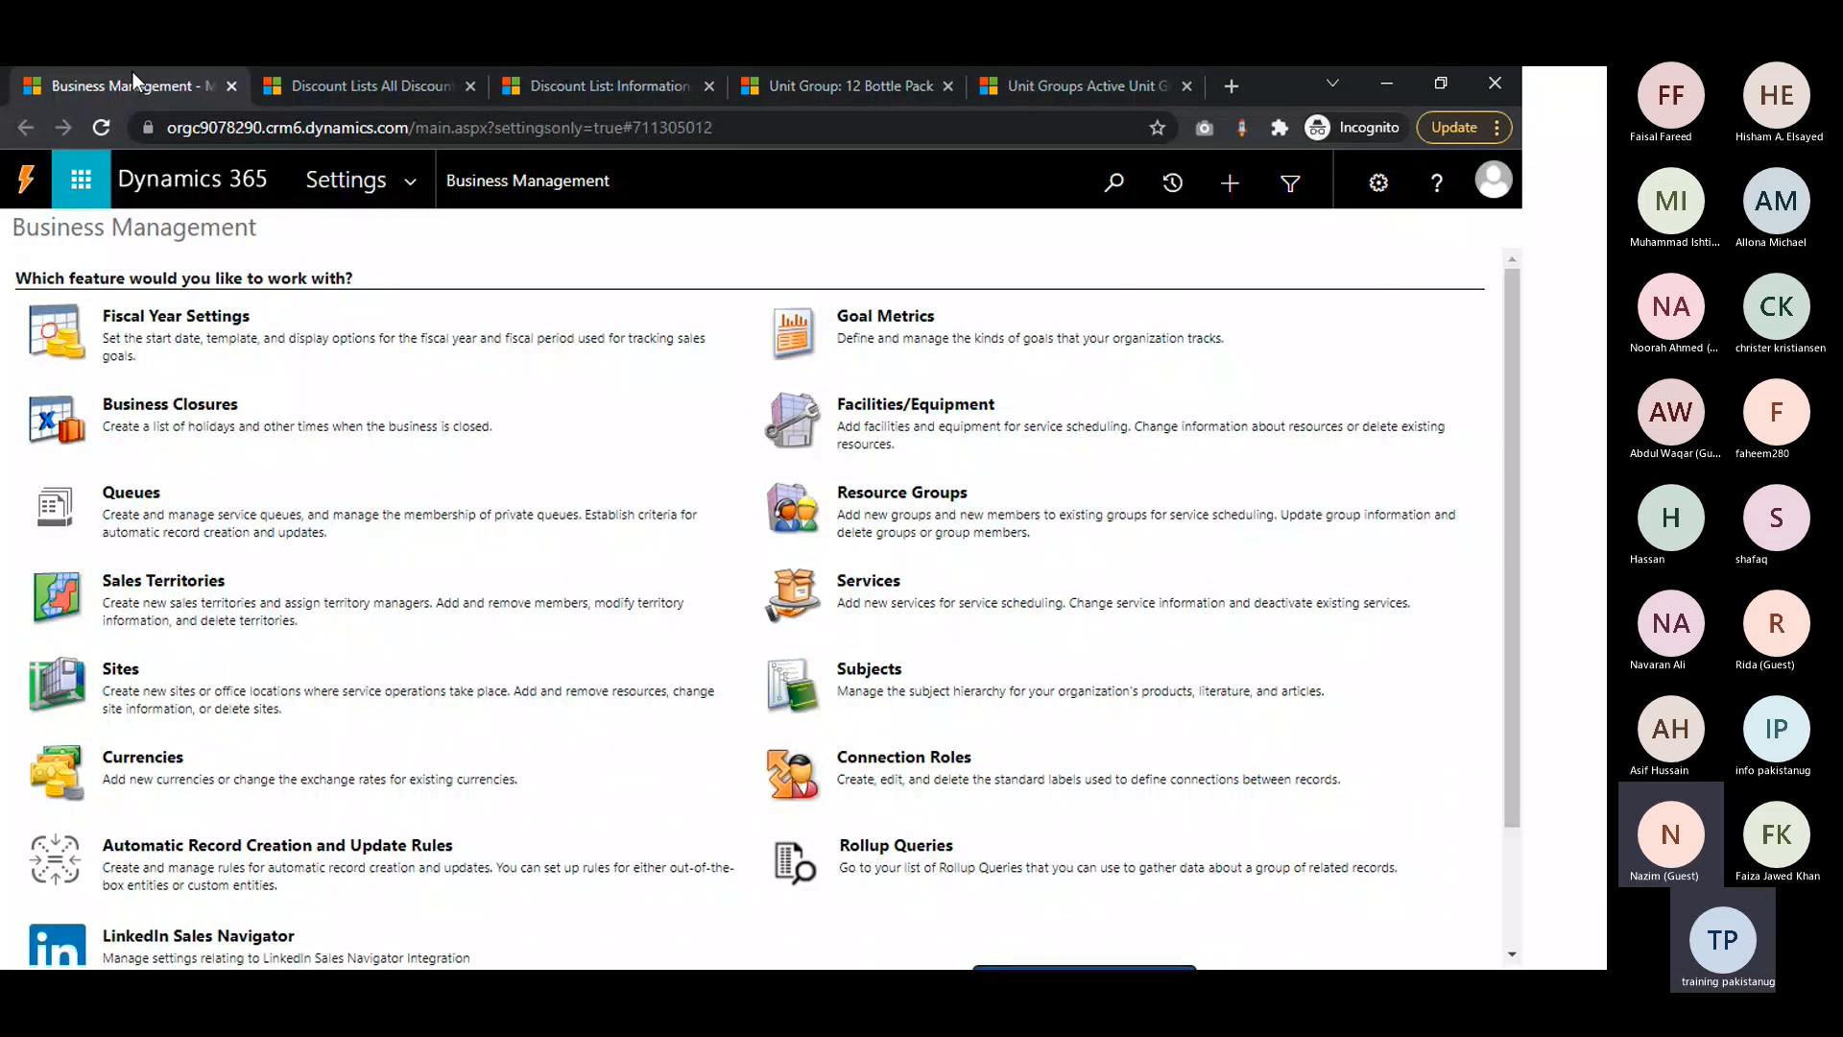
{"action": "left_click", "coordinate": [410, 182]}
{"action": "left_click", "coordinate": [133, 491]}
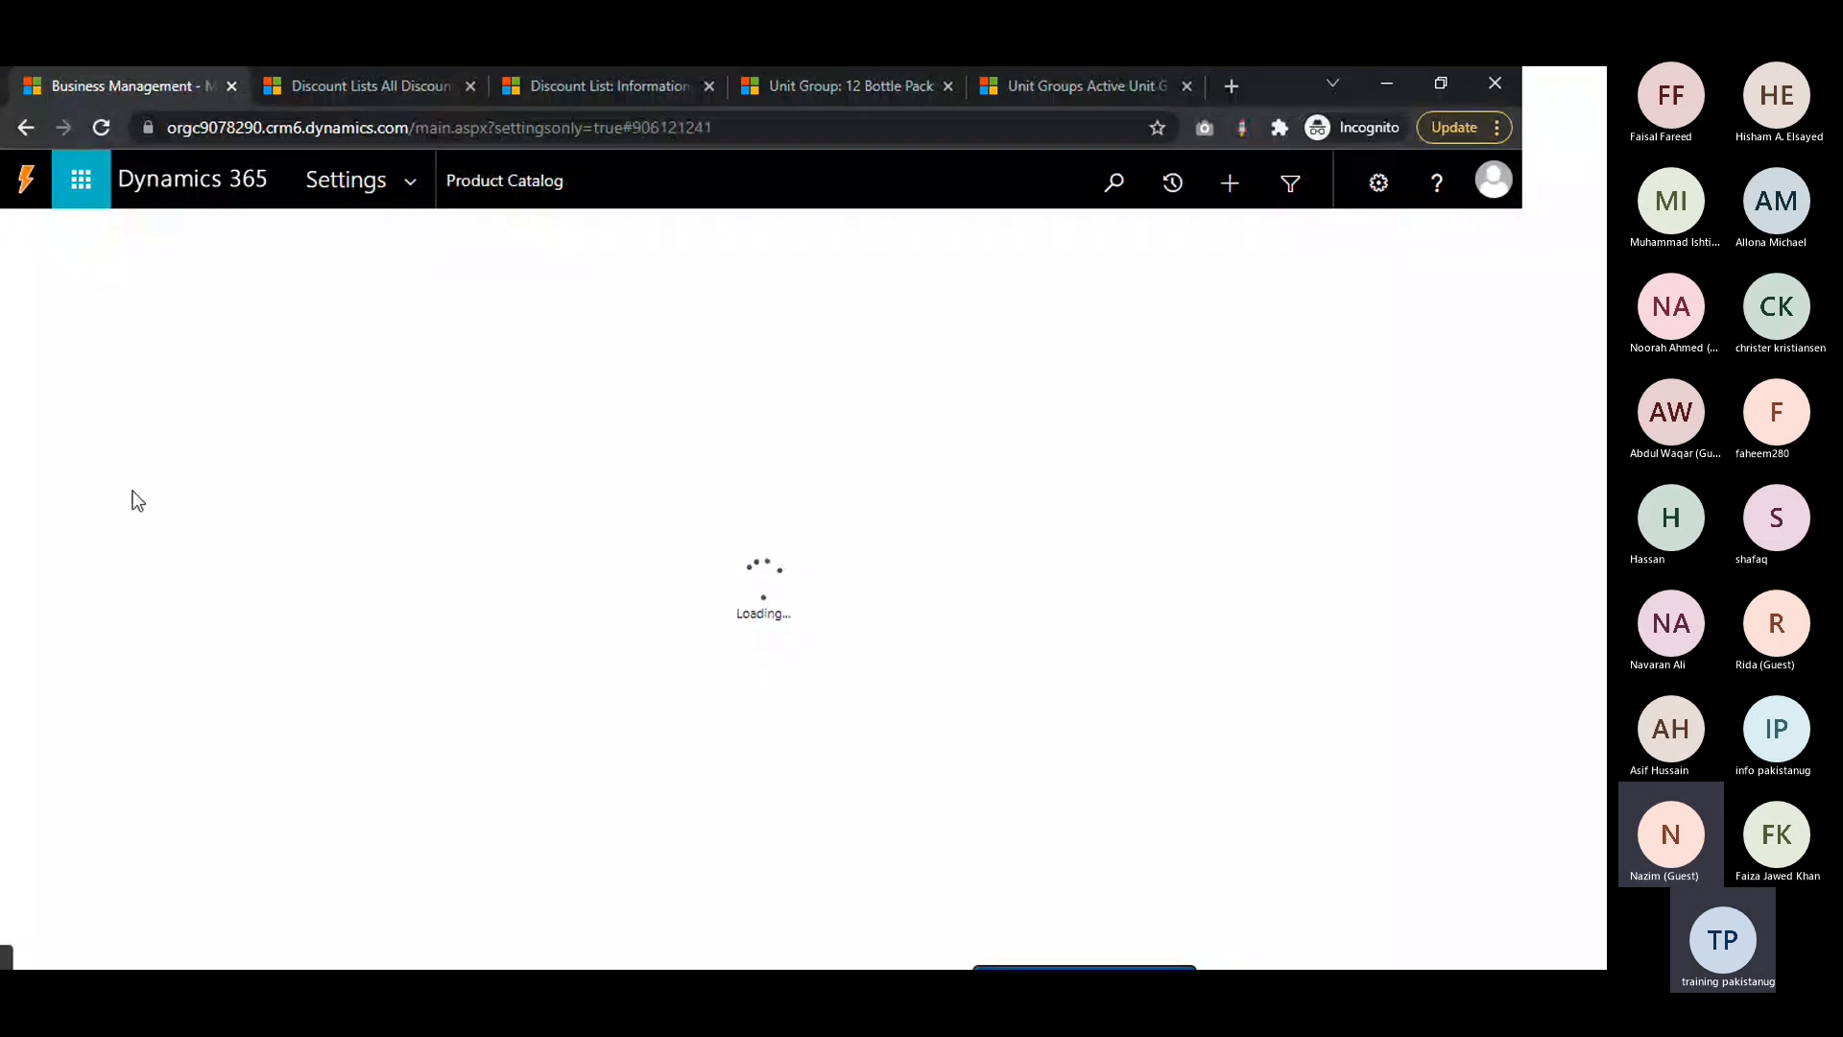
{"action": "left_click", "coordinate": [182, 254]}
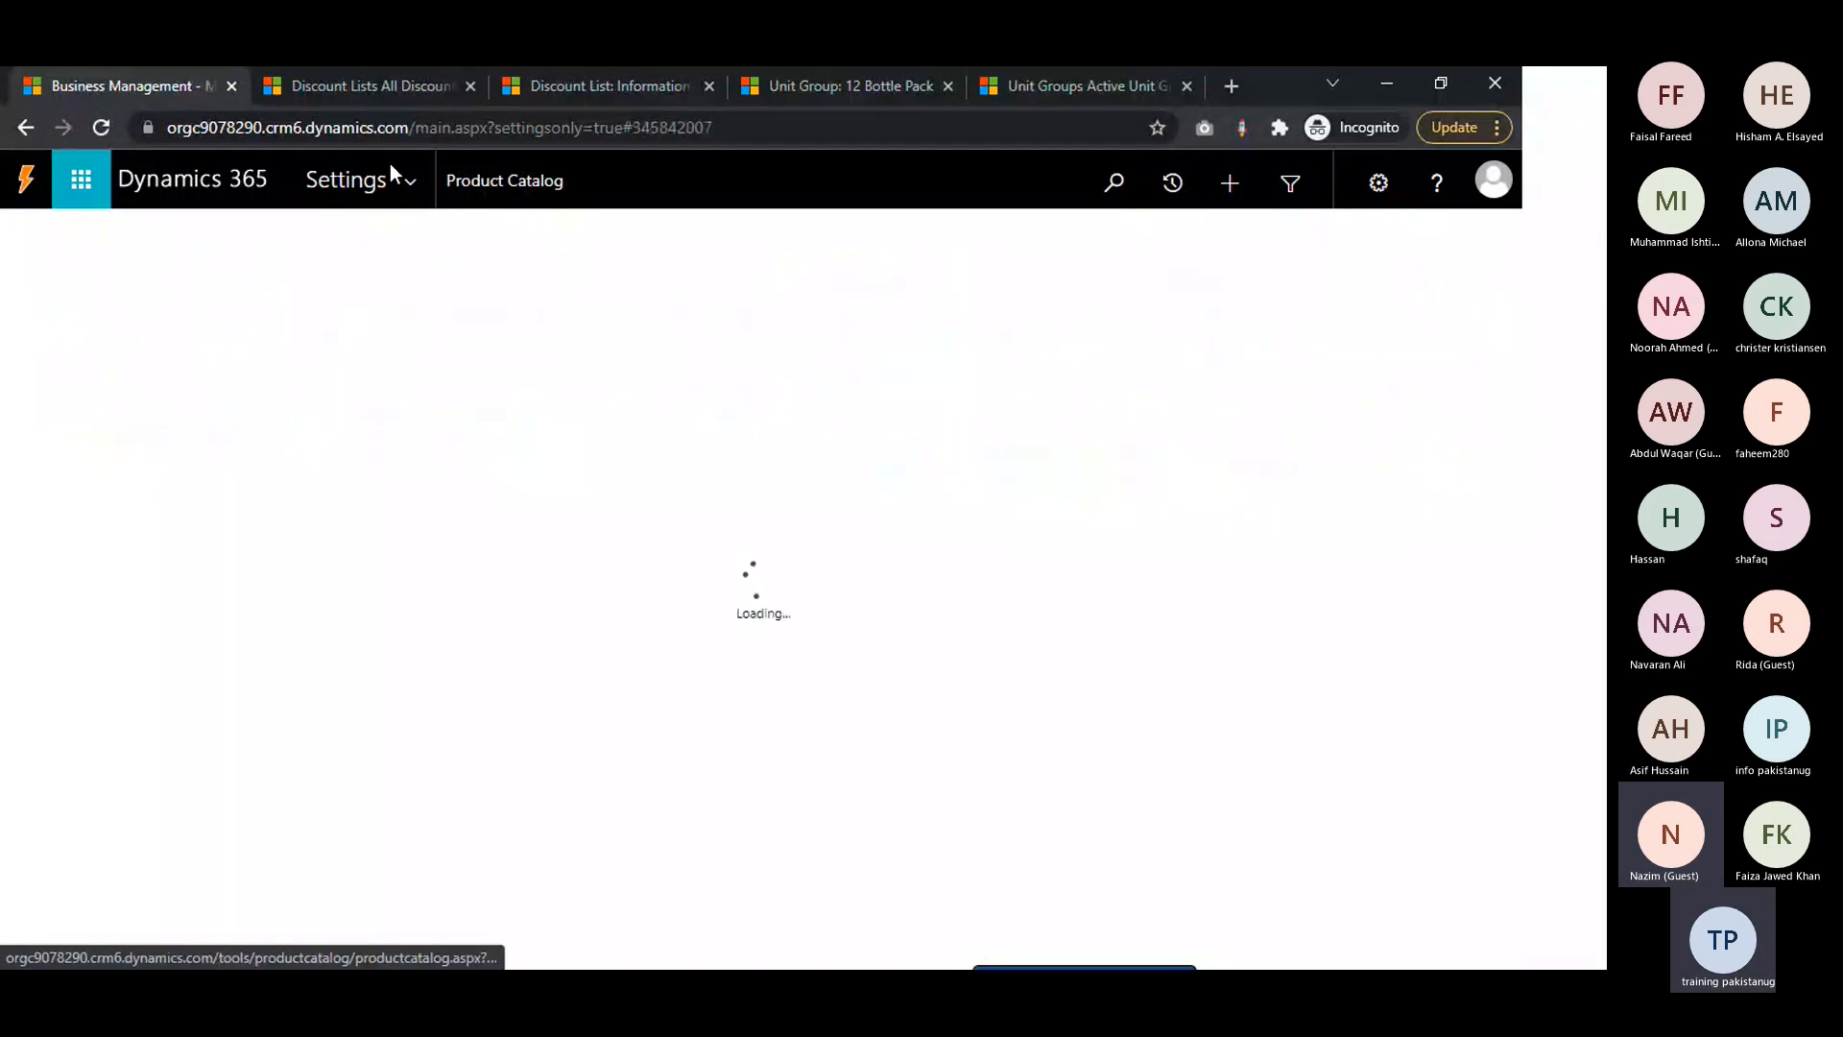
Check the open discount list pages and look through the navigation areas beside the Bundle Discount record
{"action": "left_click", "coordinate": [348, 102]}
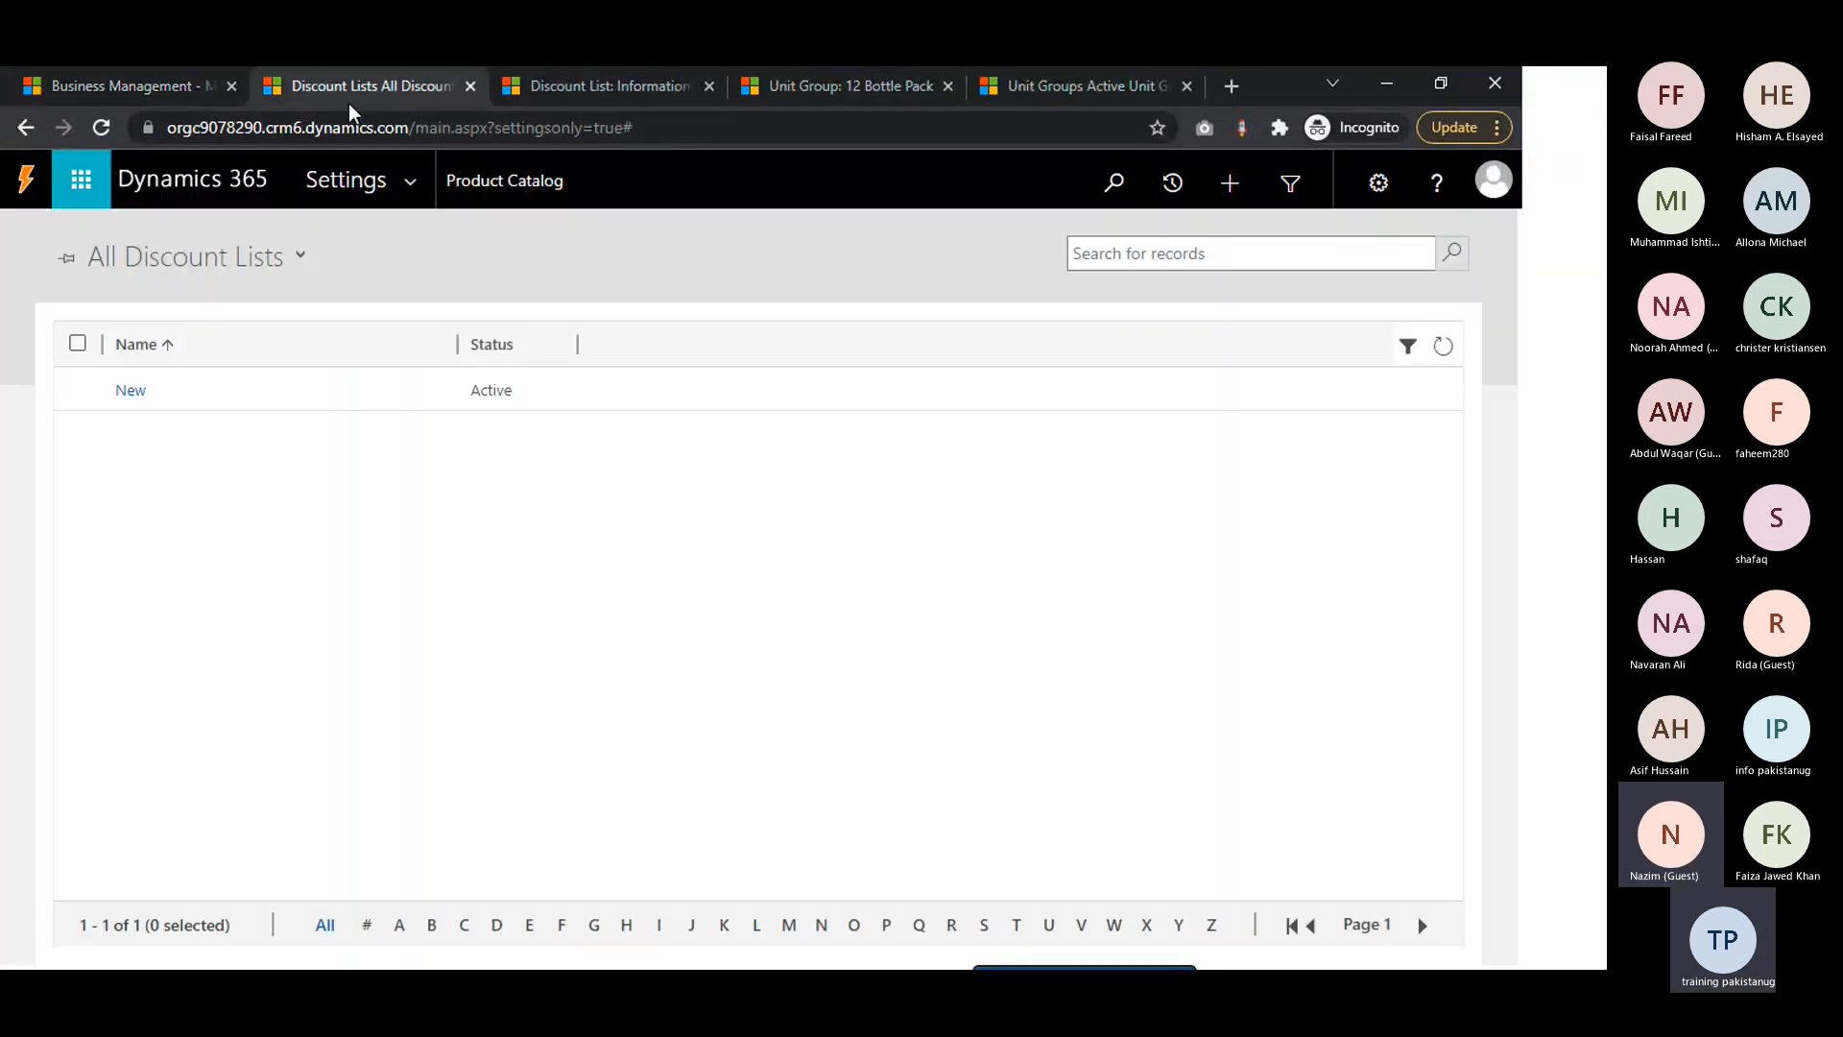
{"action": "left_click", "coordinate": [570, 96]}
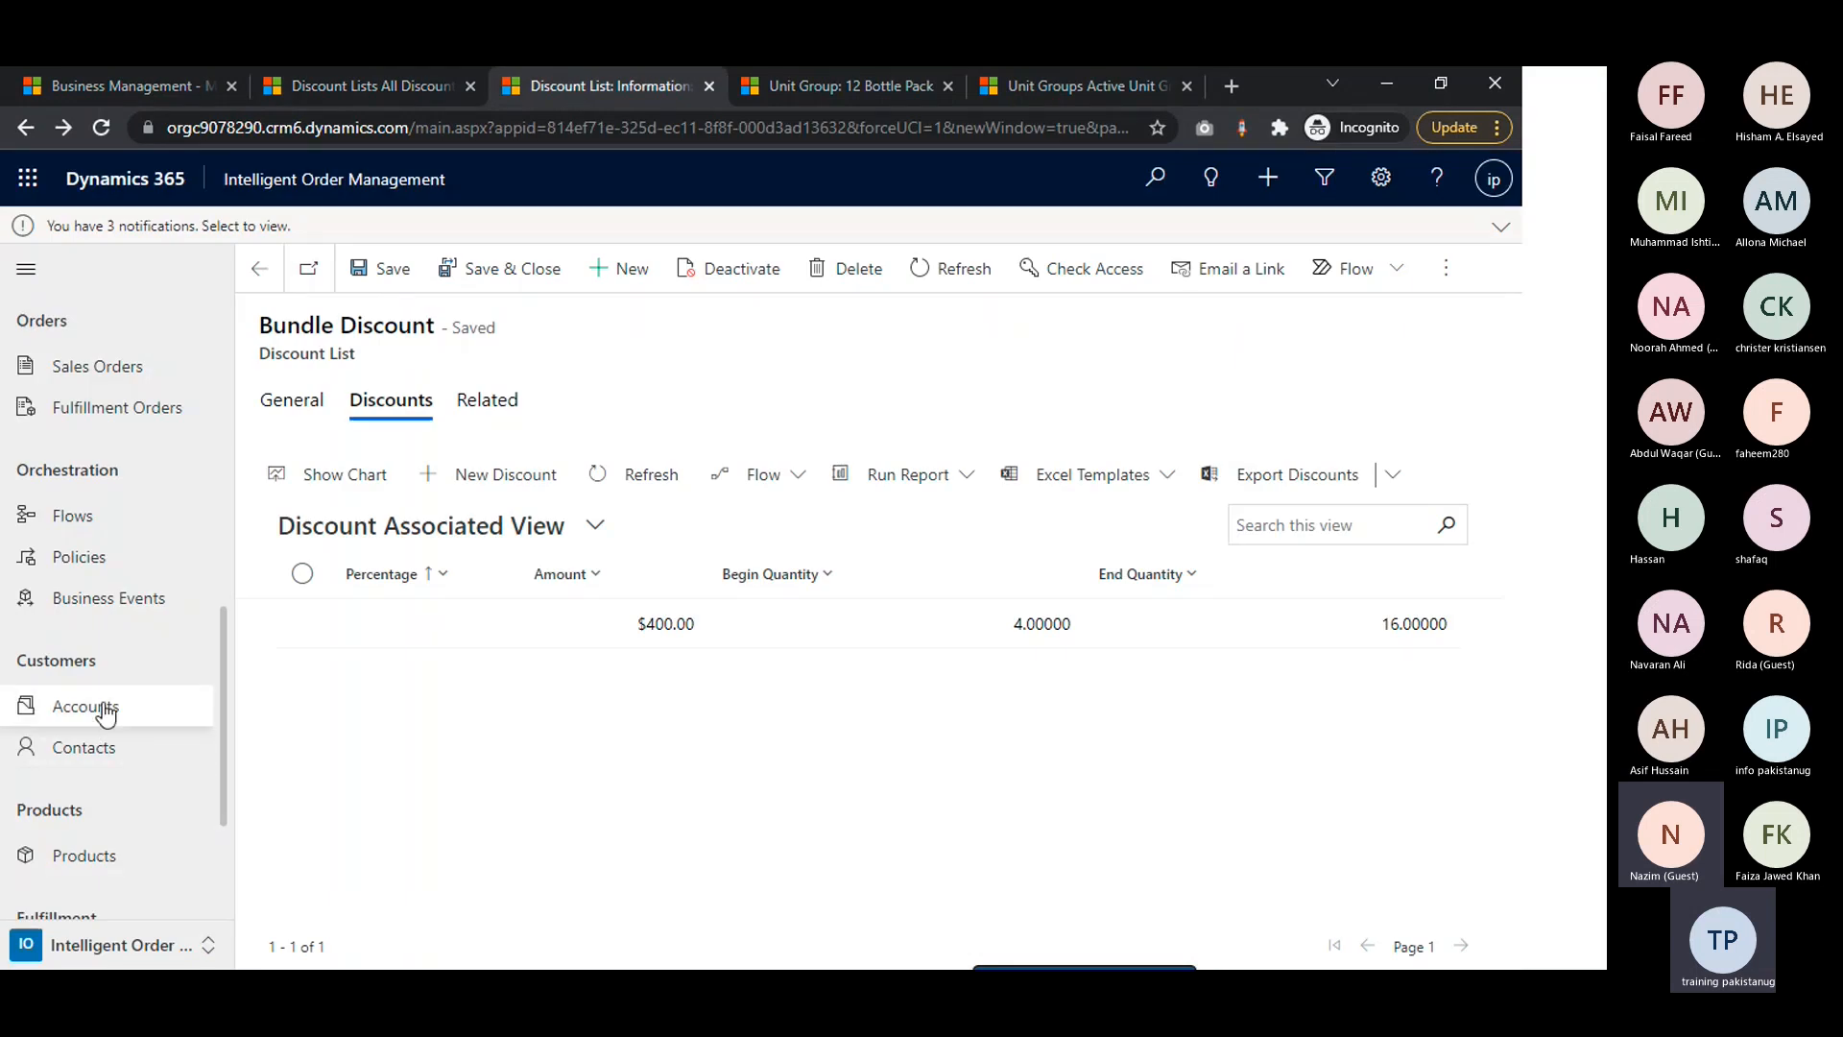
{"action": "scroll", "coordinate": [102, 707], "scroll_direction": "up", "scroll_amount": 3}
{"action": "scroll", "coordinate": [102, 708], "scroll_direction": "down", "scroll_amount": 5}
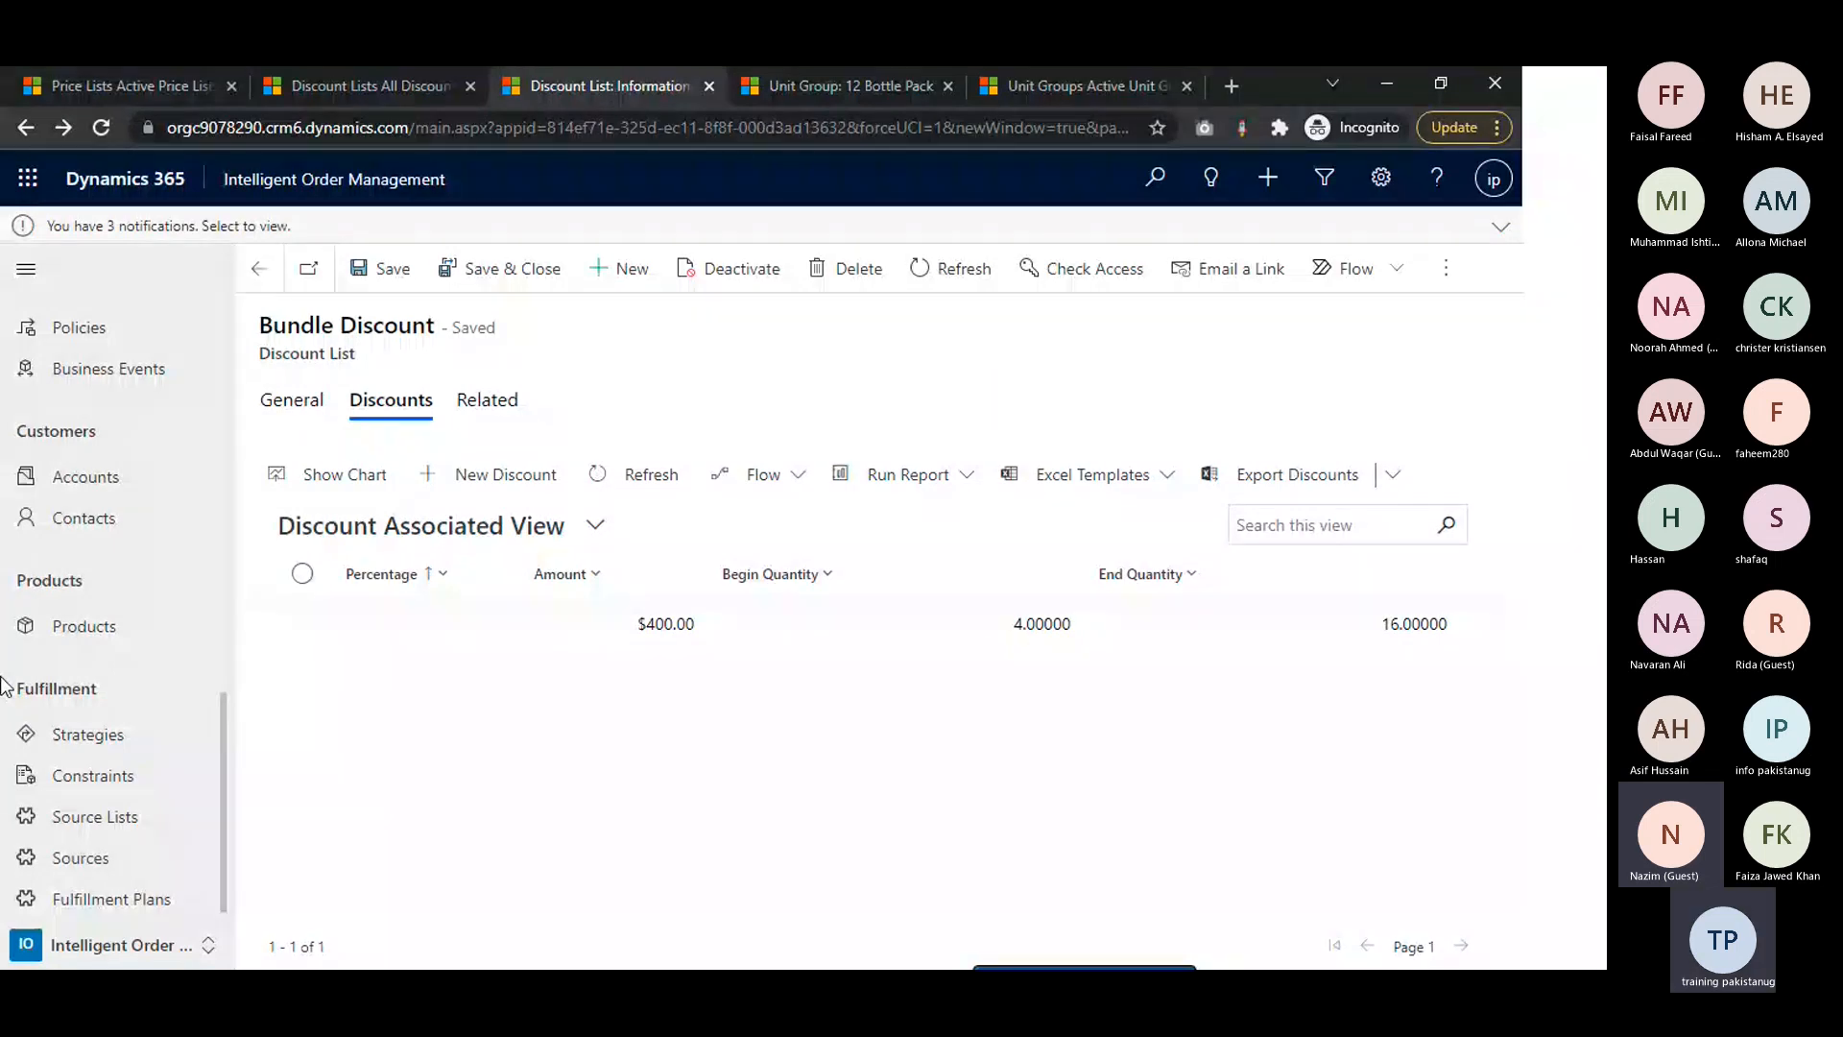
Create a new price list named USD Price List with US Dollar as its currency
{"action": "left_click", "coordinate": [97, 71]}
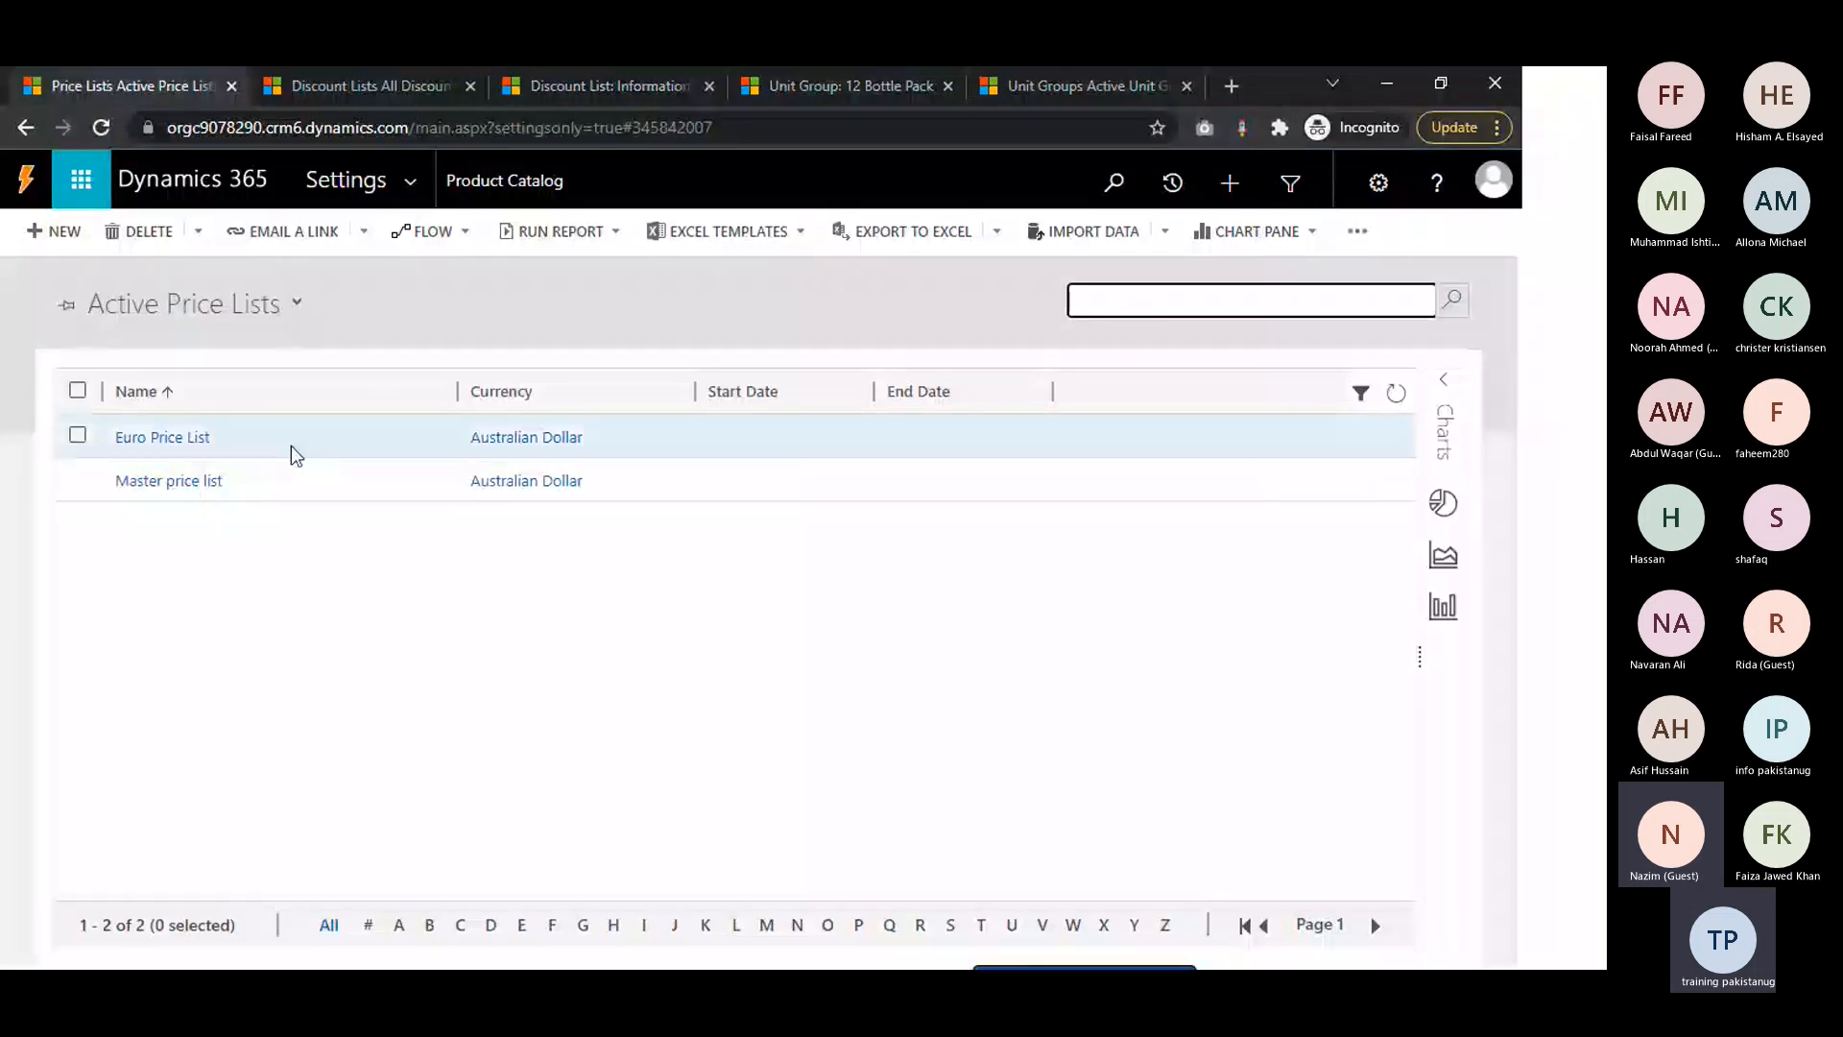
{"action": "left_click", "coordinate": [53, 235]}
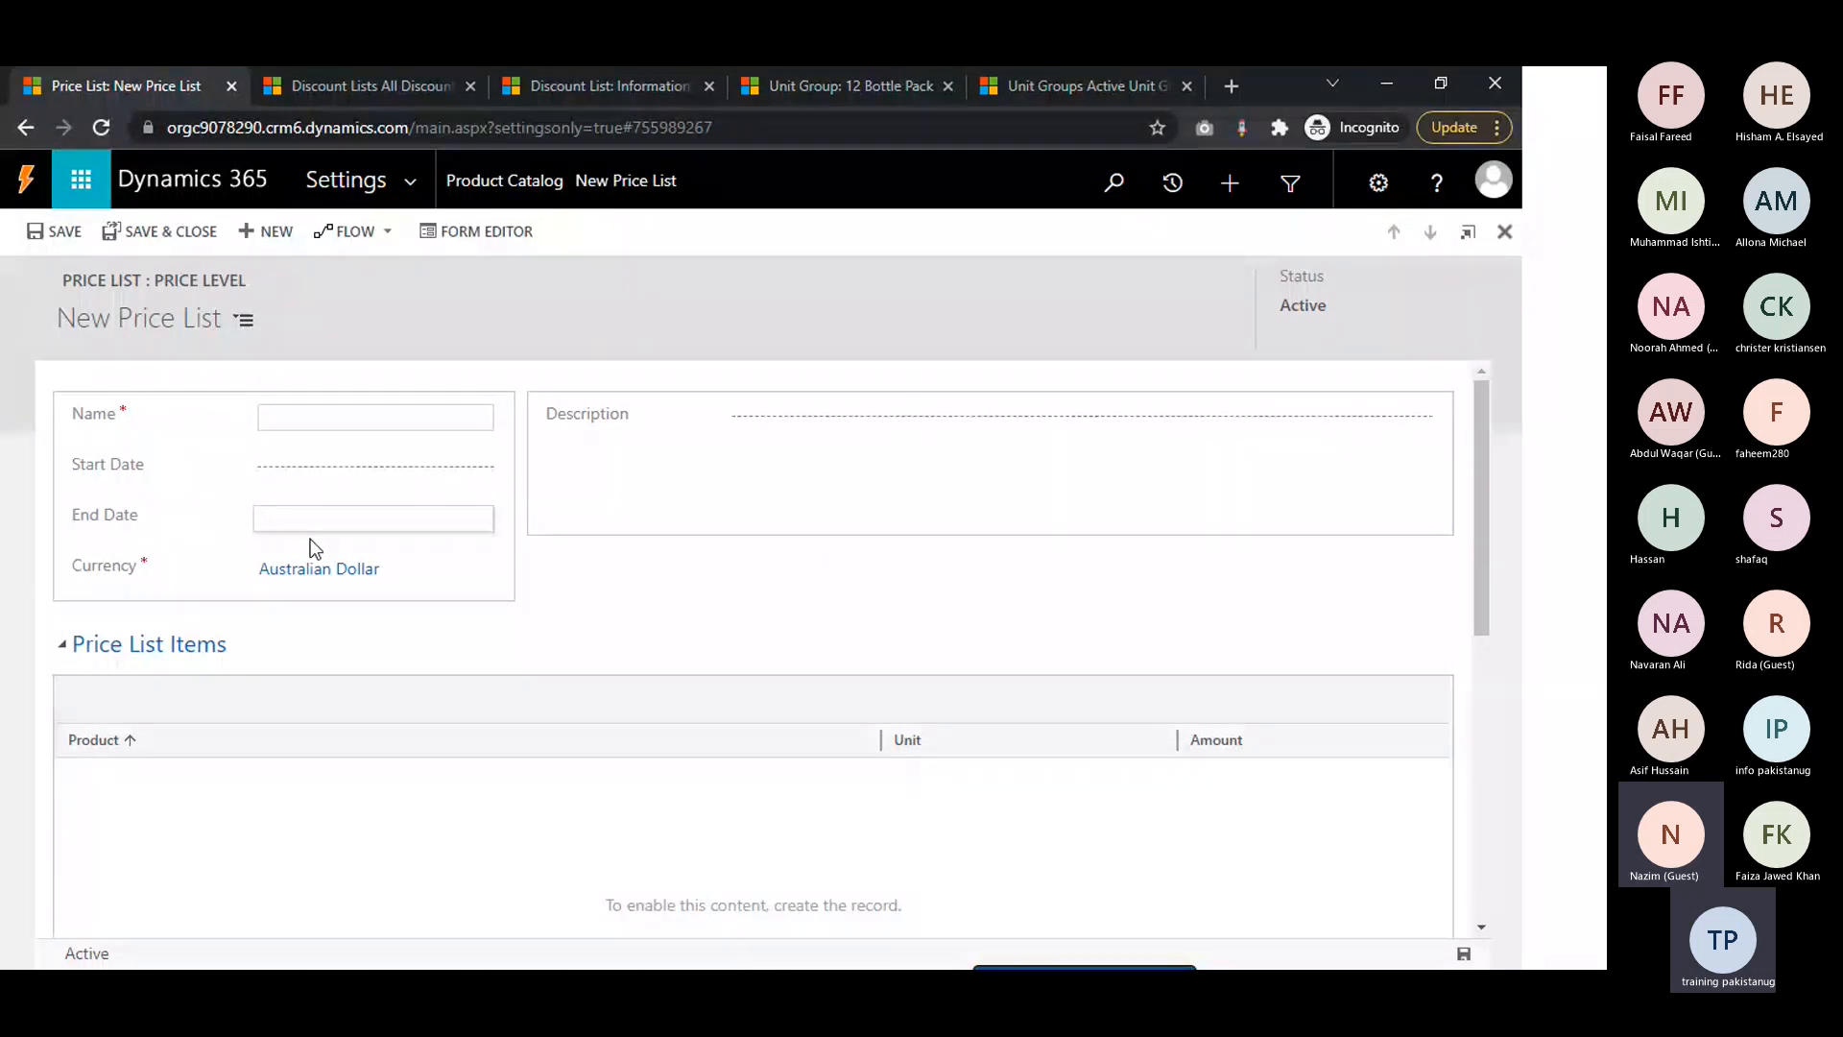
{"action": "type", "text": "USD Price List"}
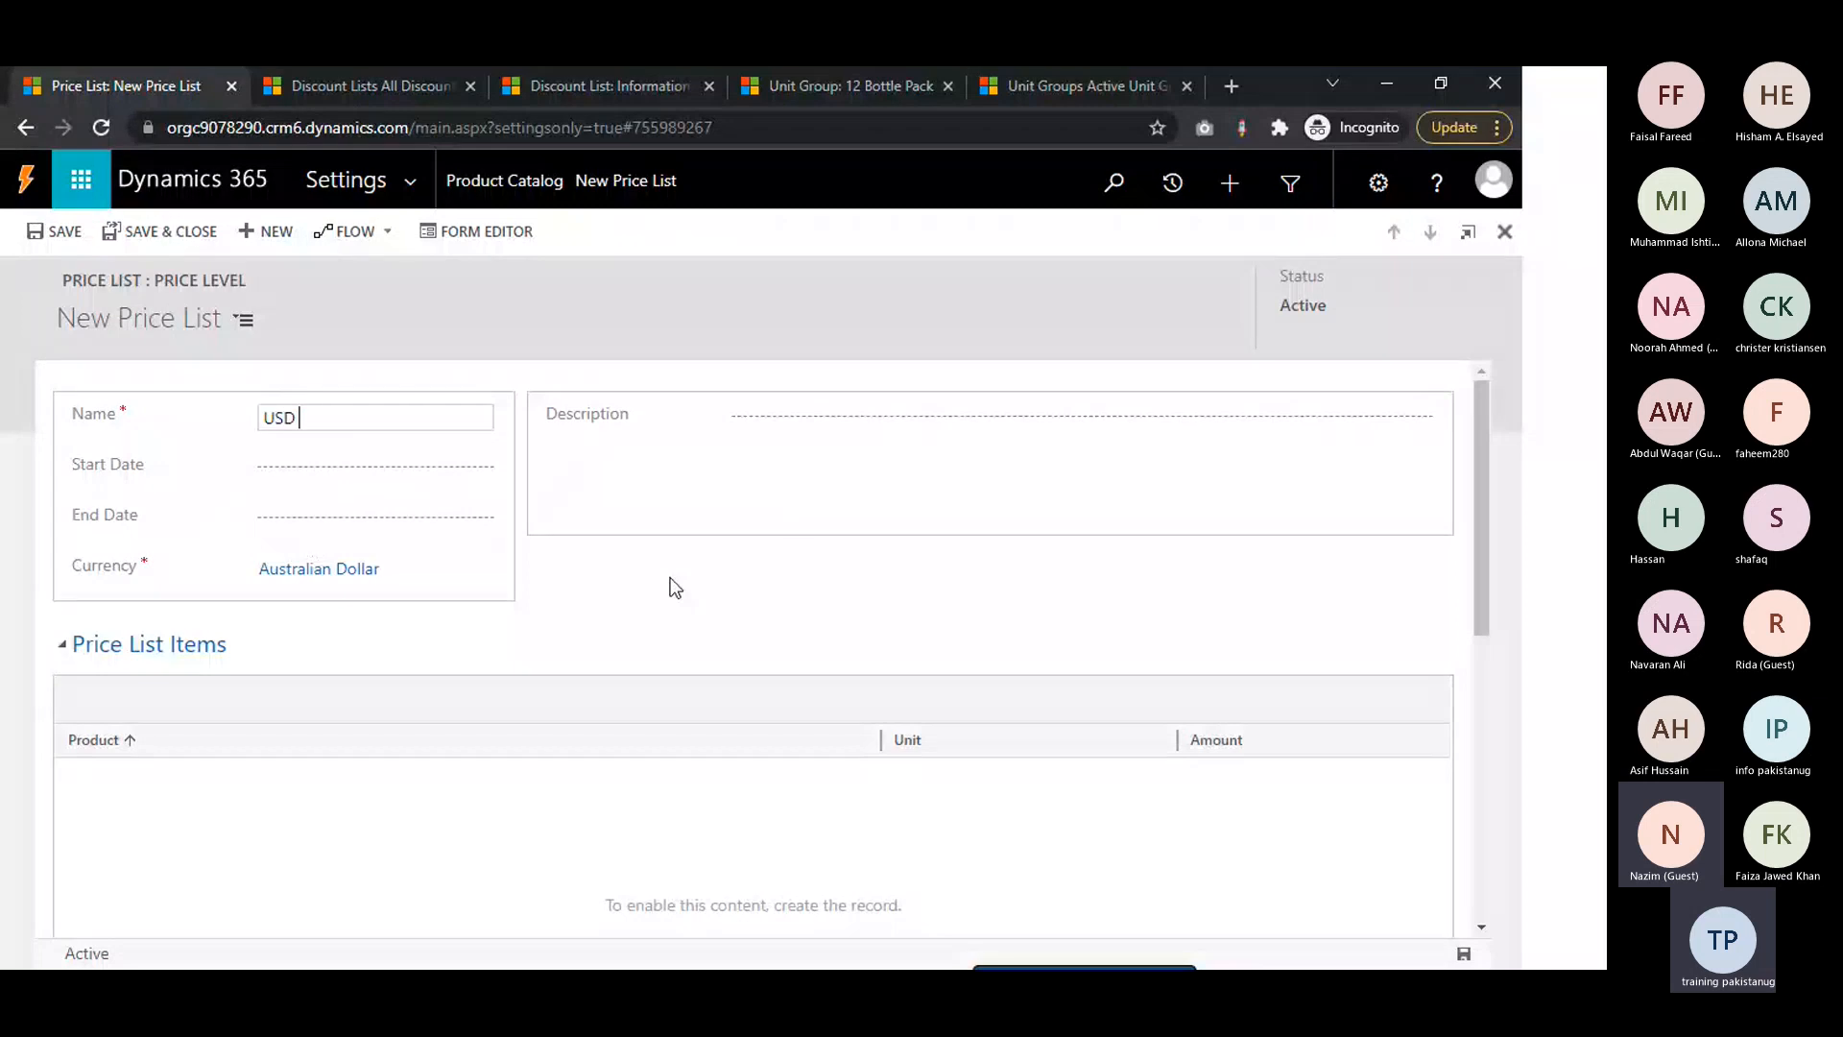
{"action": "left_click", "coordinate": [390, 576]}
{"action": "left_click", "coordinate": [365, 657]}
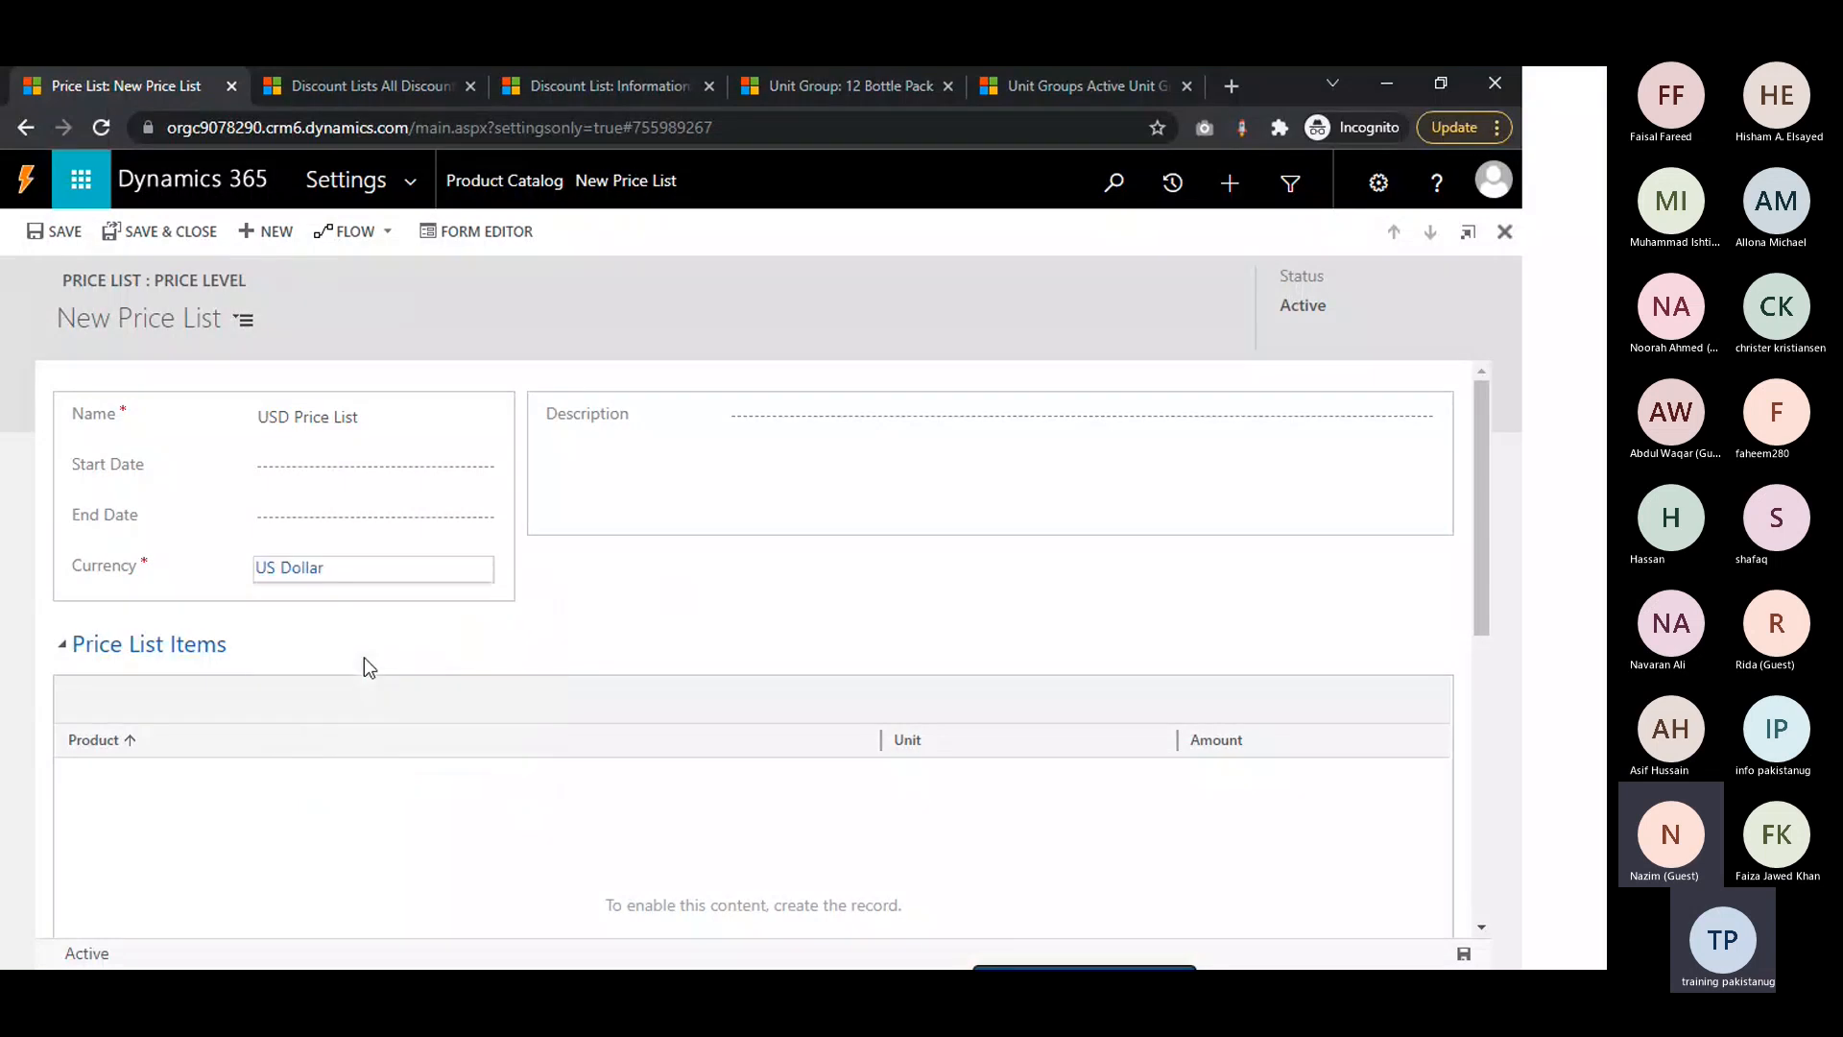
Set the price list's start date to 12/1/2021 and its end date to 12/18/2021
{"action": "left_click", "coordinate": [393, 519]}
{"action": "left_click", "coordinate": [439, 465]}
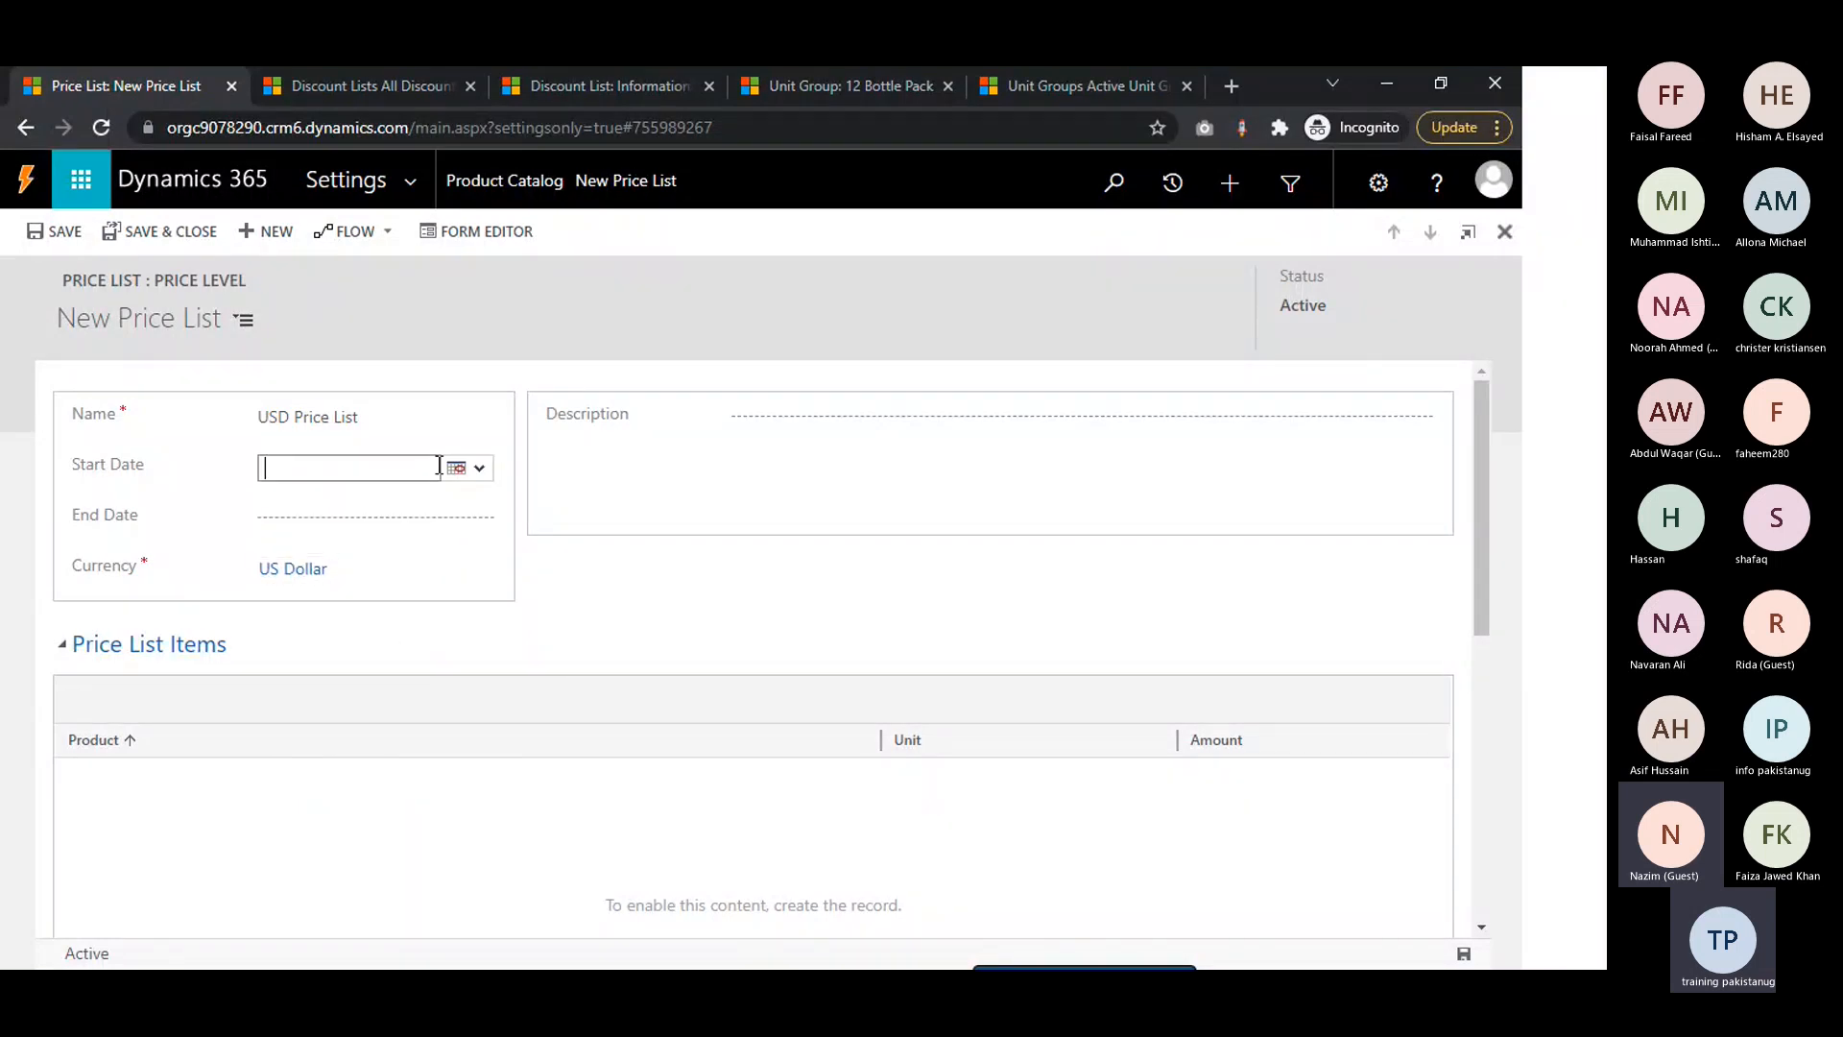
{"action": "left_click", "coordinate": [480, 468]}
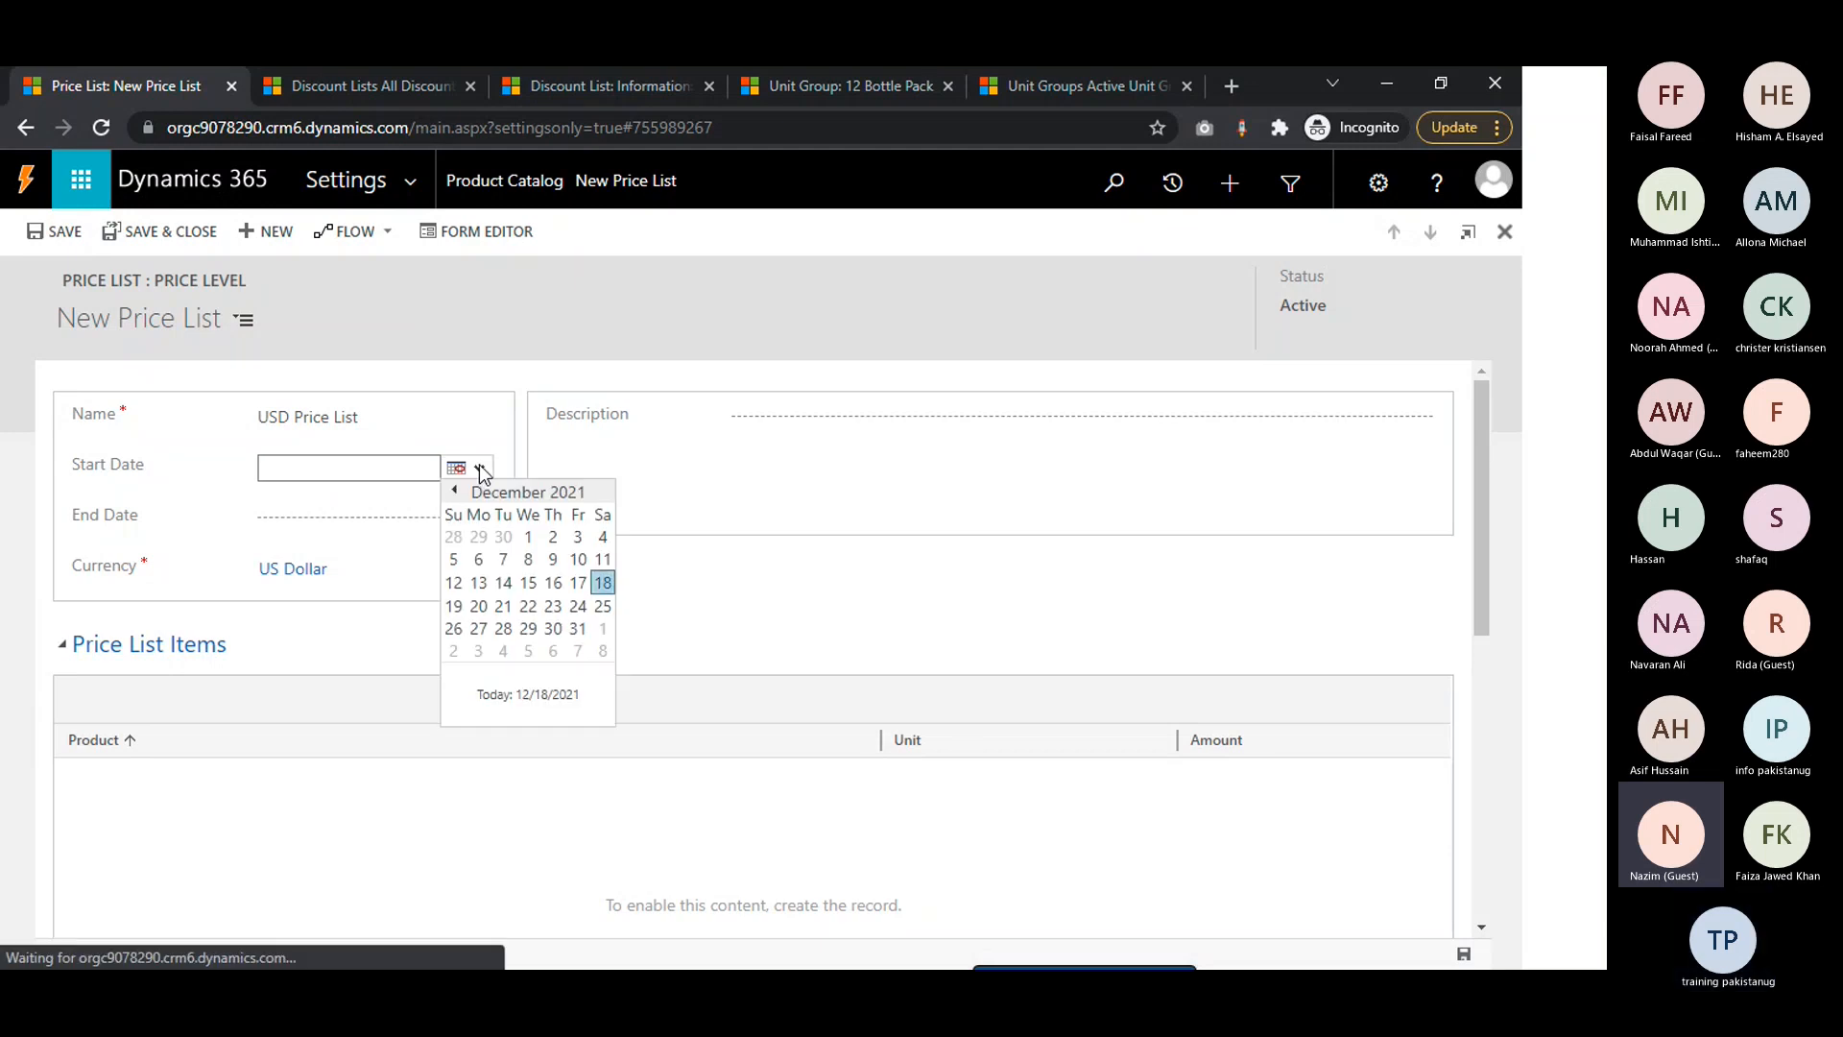
{"action": "left_click", "coordinate": [527, 536]}
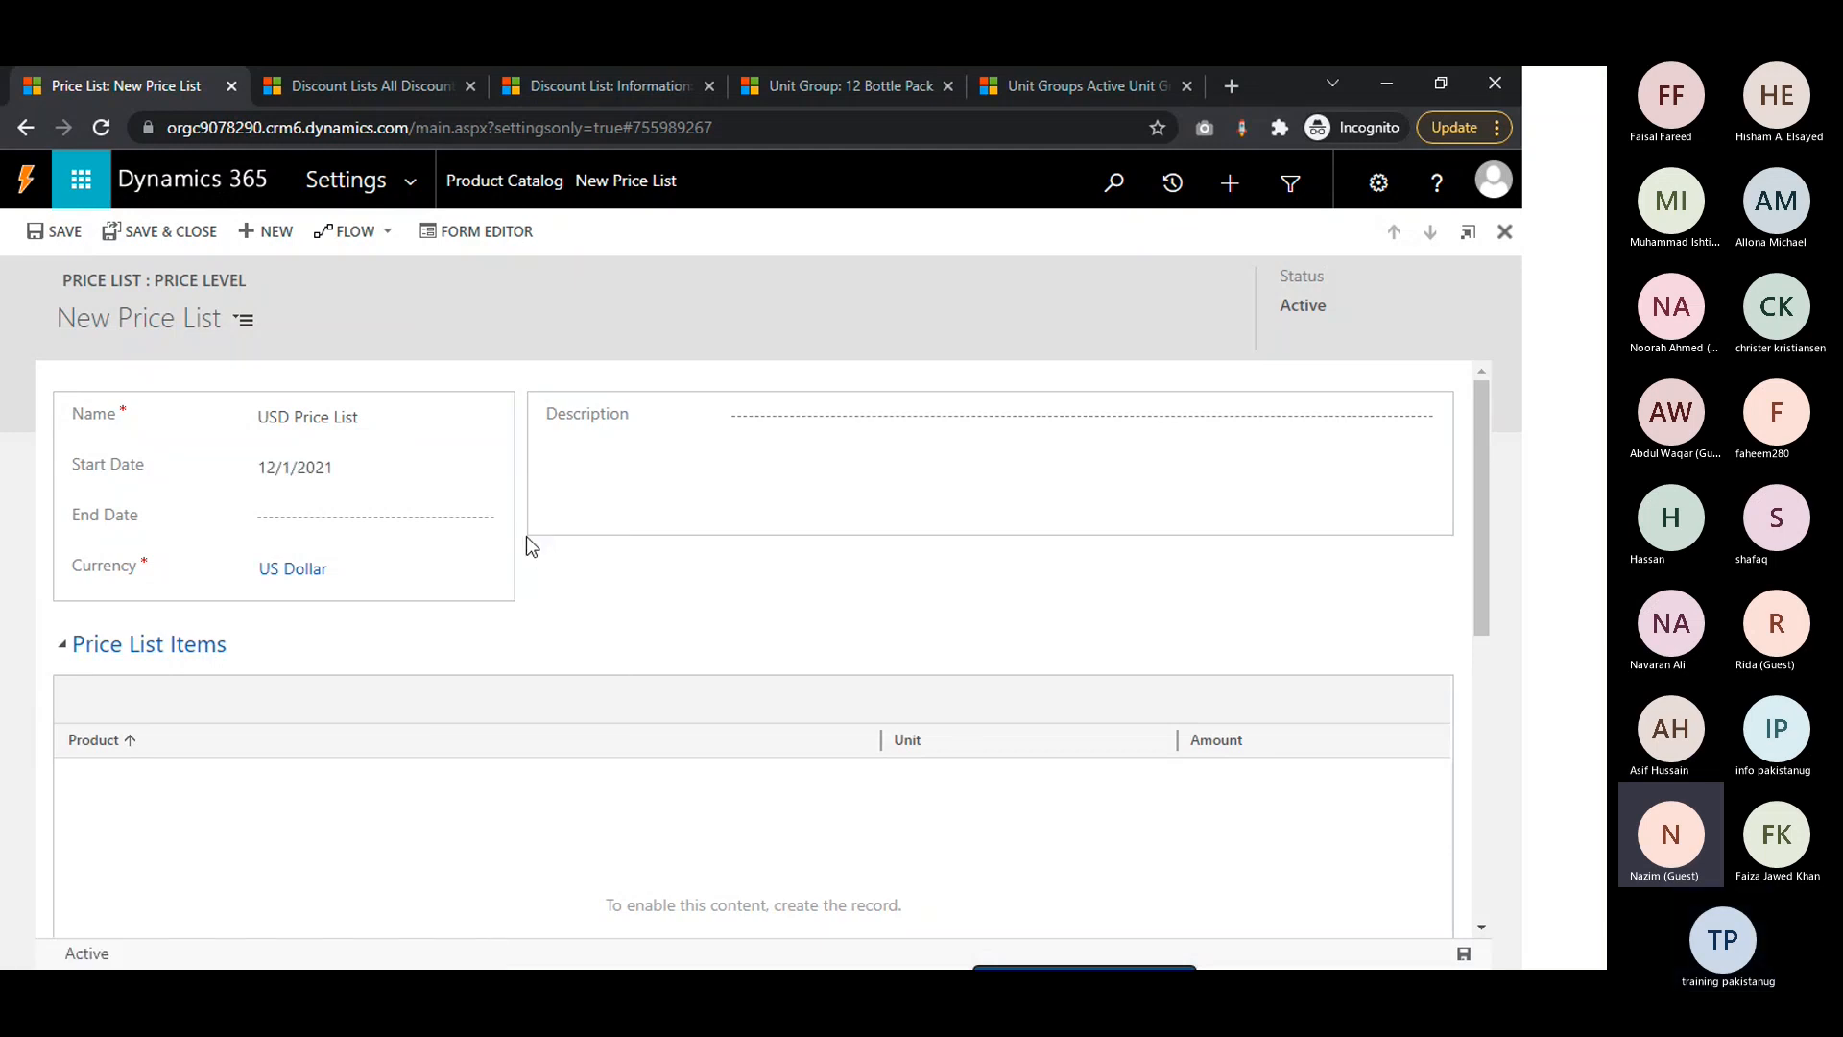
{"action": "left_click", "coordinate": [483, 527]}
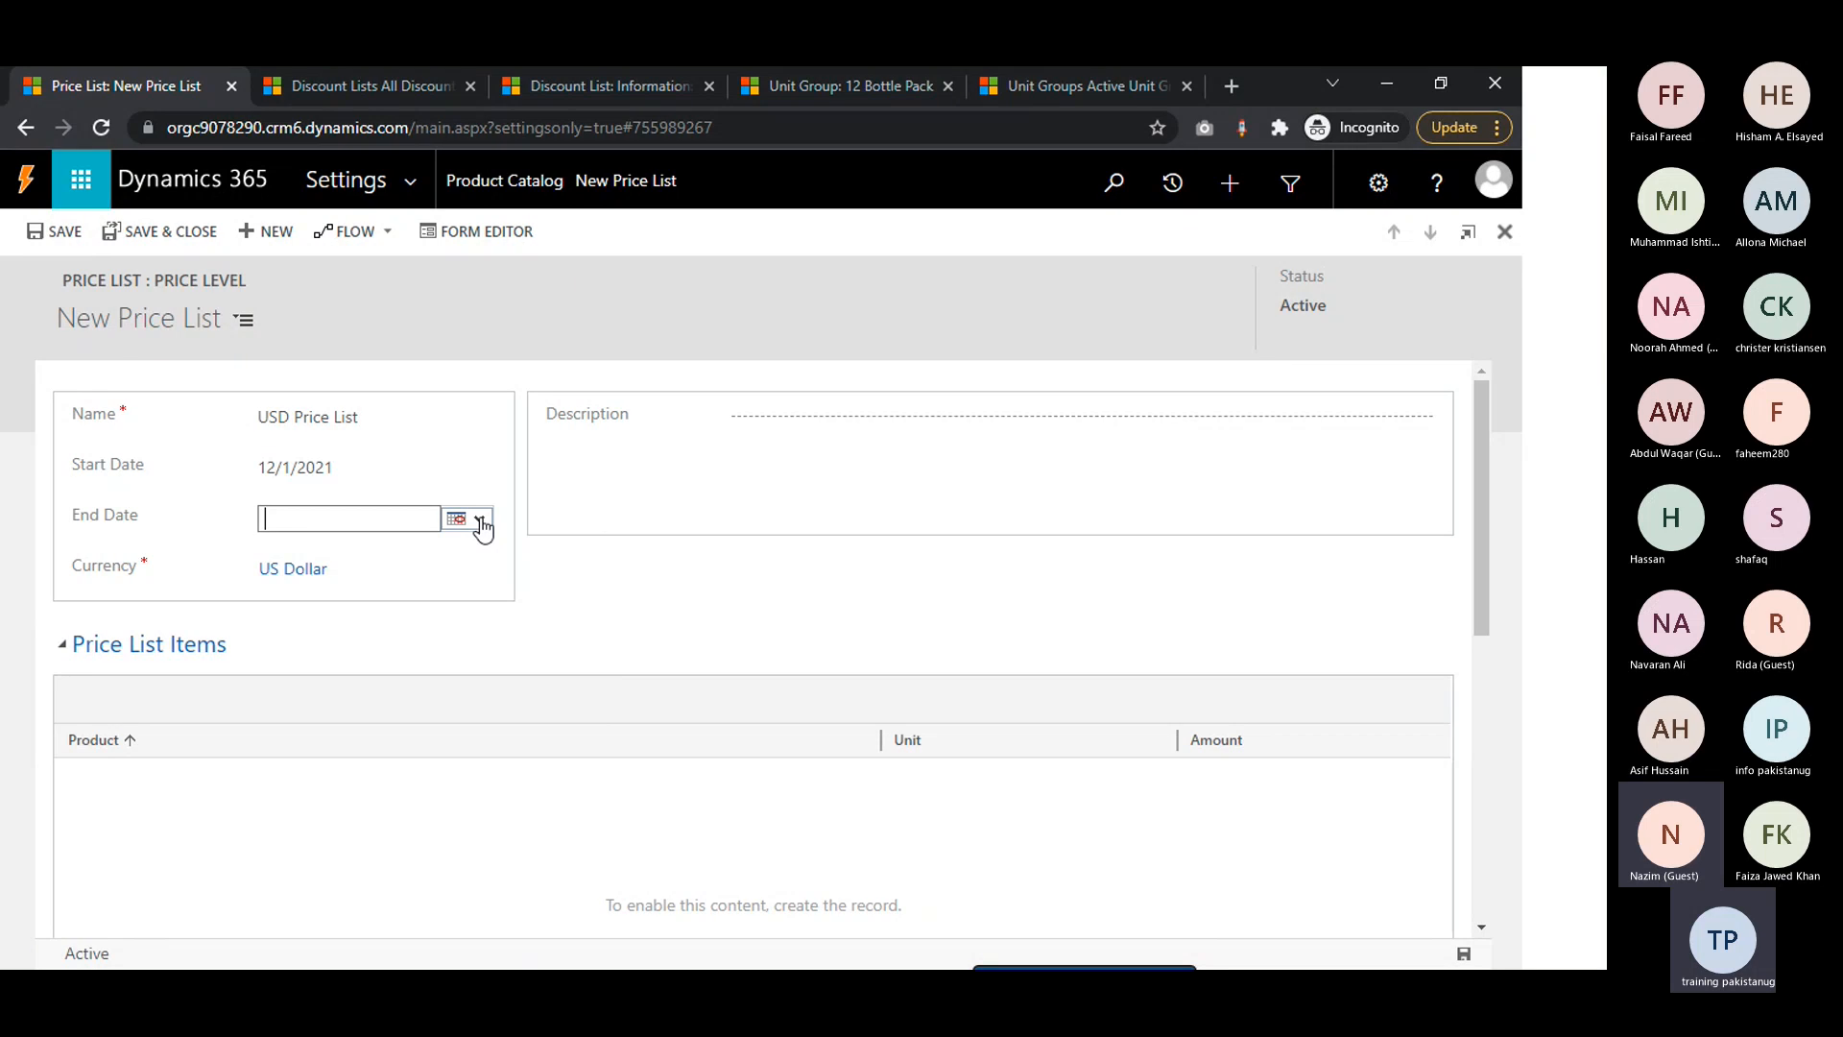
{"action": "left_click", "coordinate": [480, 521]}
{"action": "left_click", "coordinate": [605, 633]}
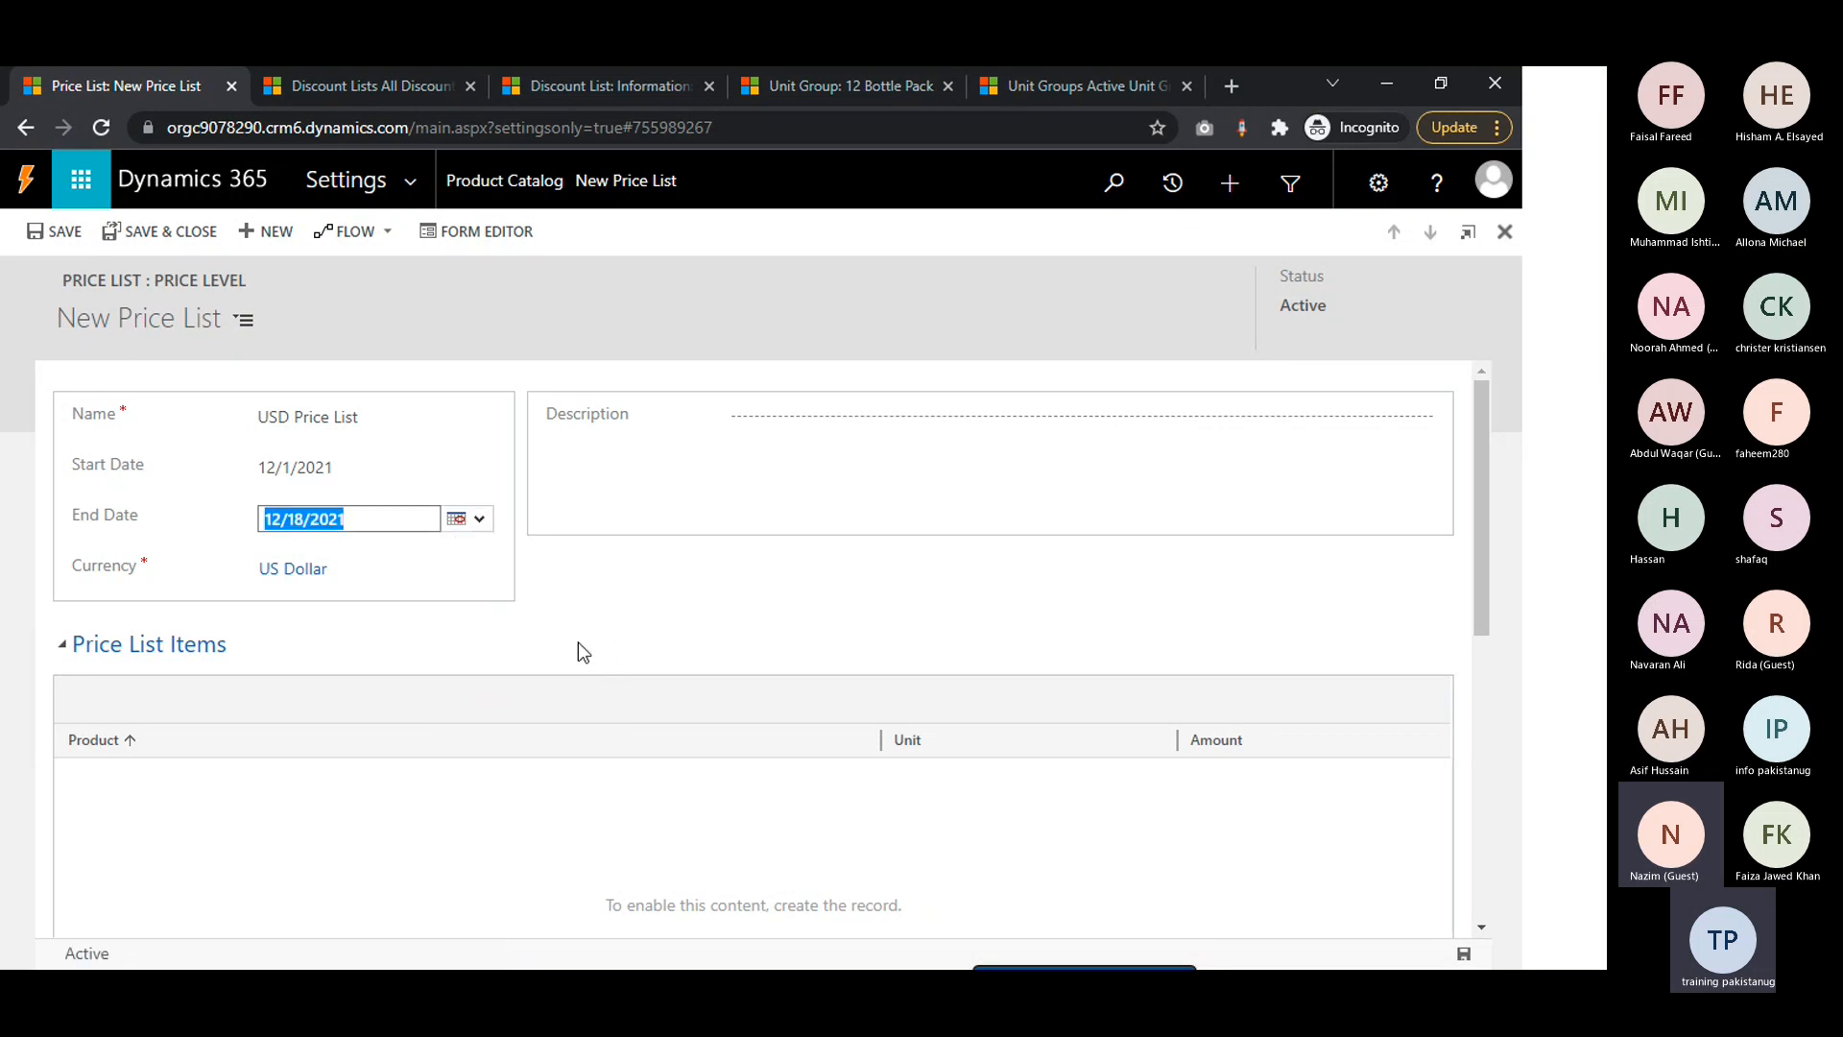
{"action": "left_click", "coordinate": [643, 640]}
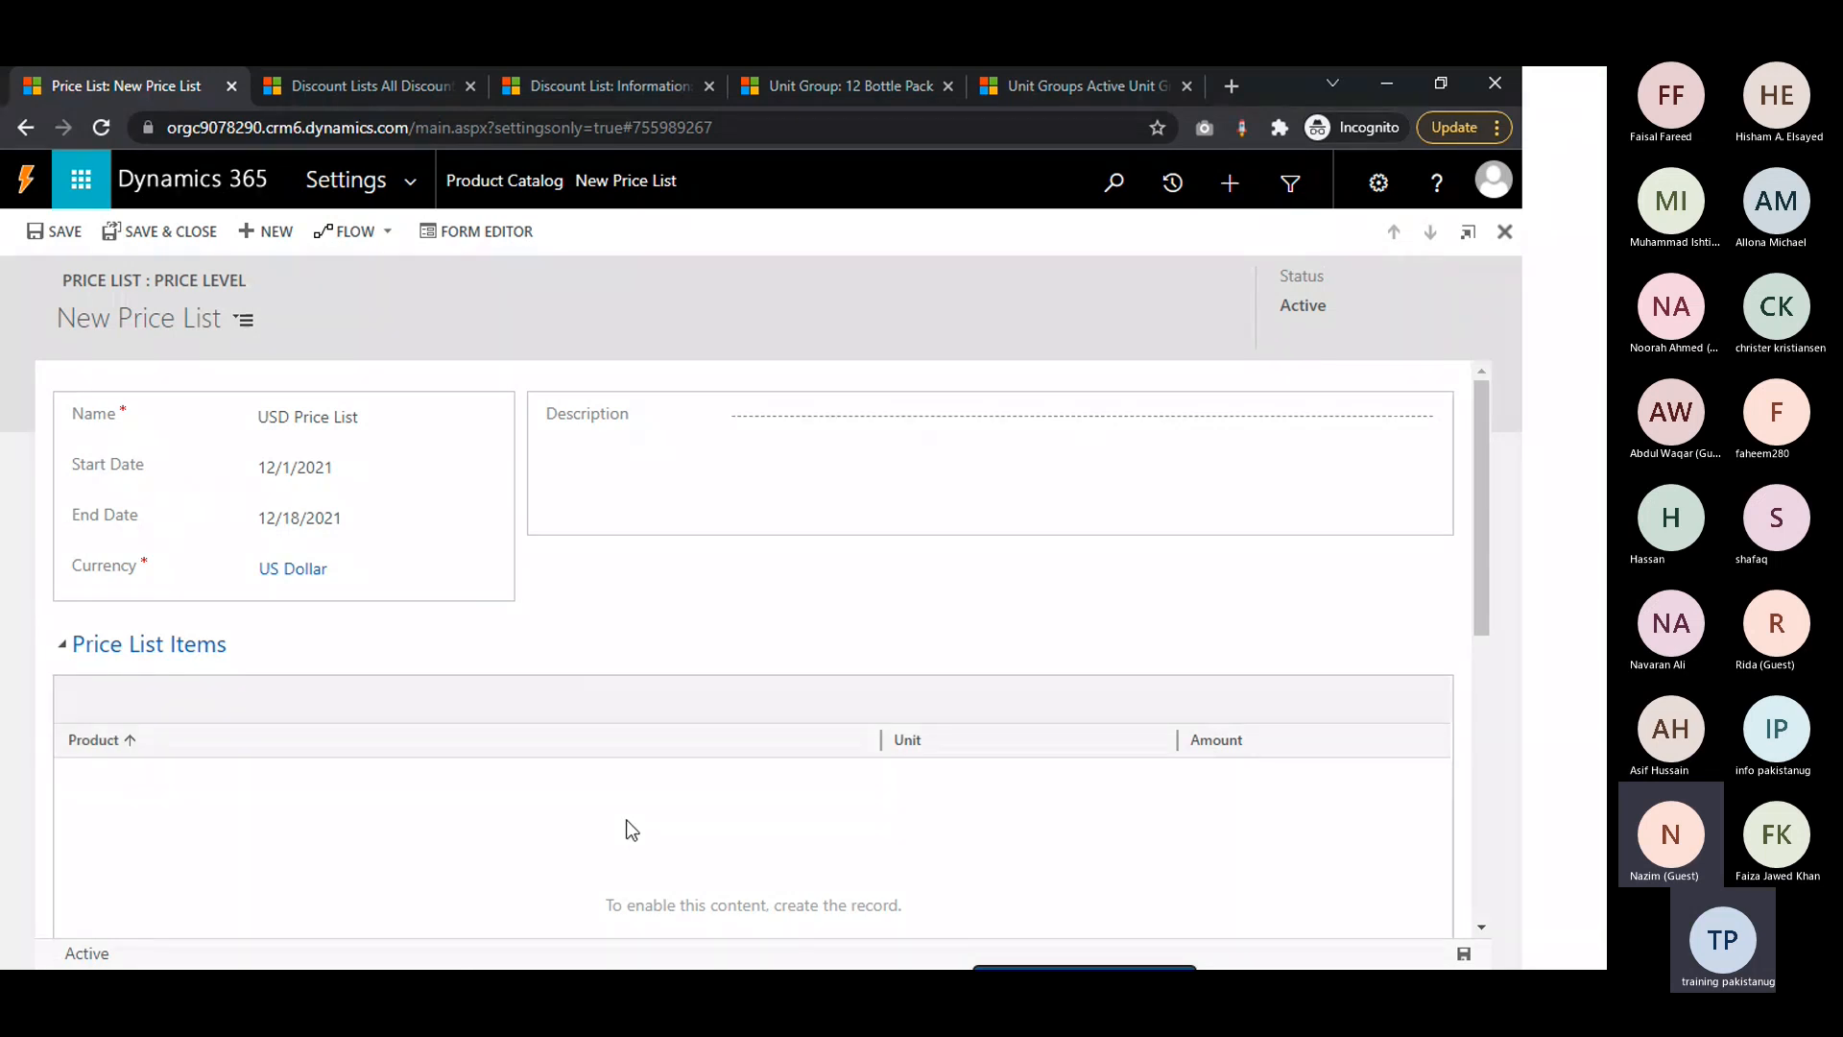
Save the USD Price List and open a new price list item form for it in a maximized window
{"action": "left_click", "coordinate": [66, 240]}
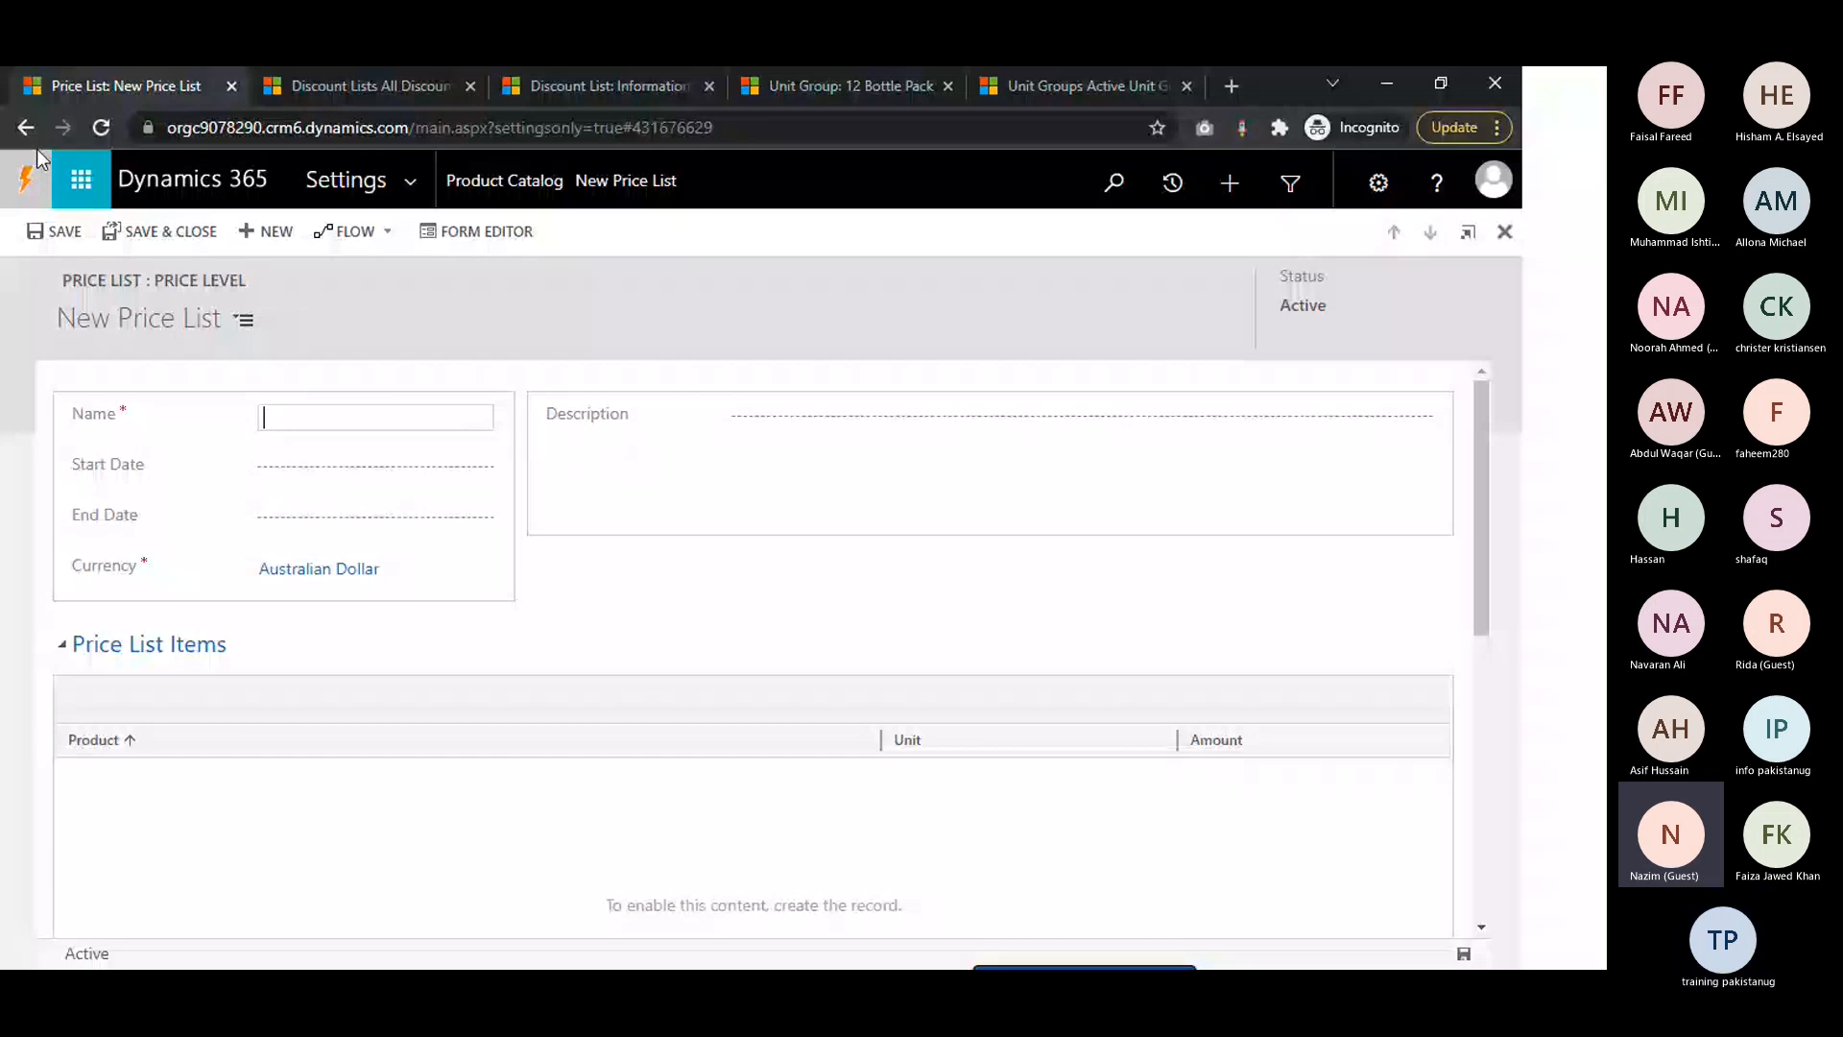
{"action": "left_click", "coordinate": [26, 130]}
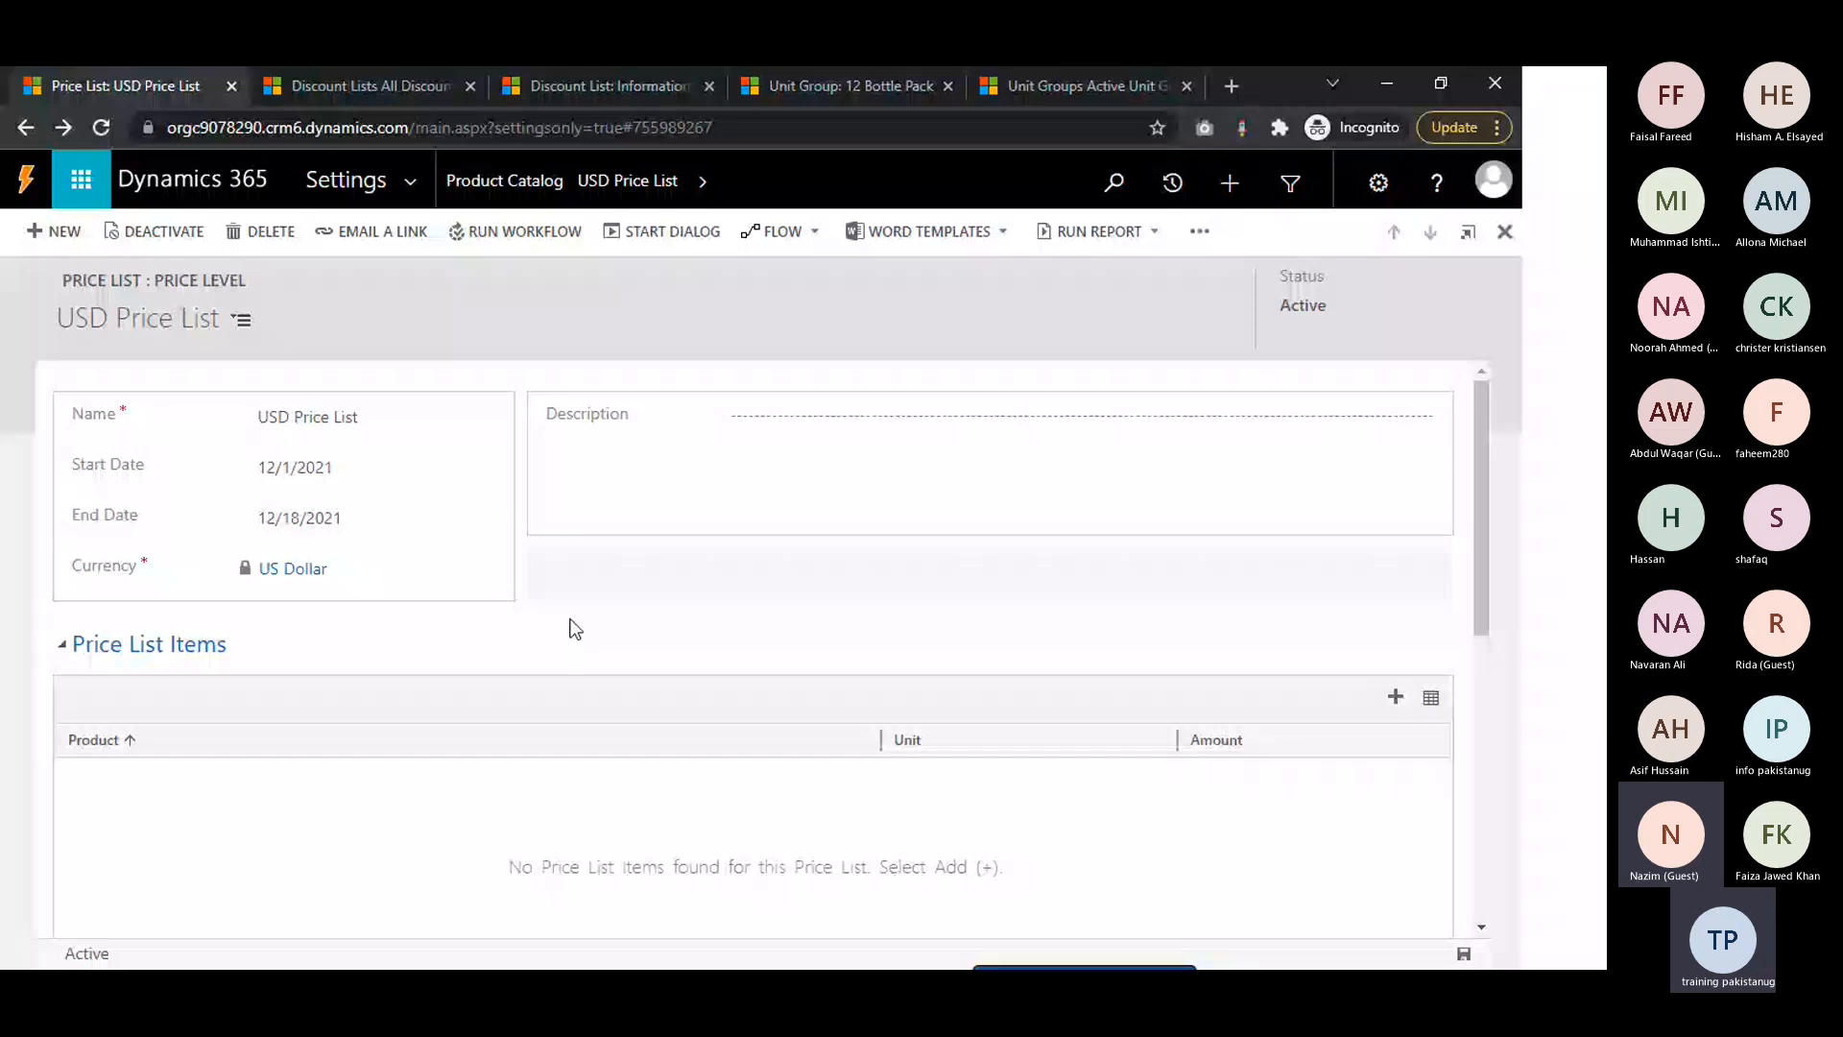
{"action": "left_click", "coordinate": [1396, 697]}
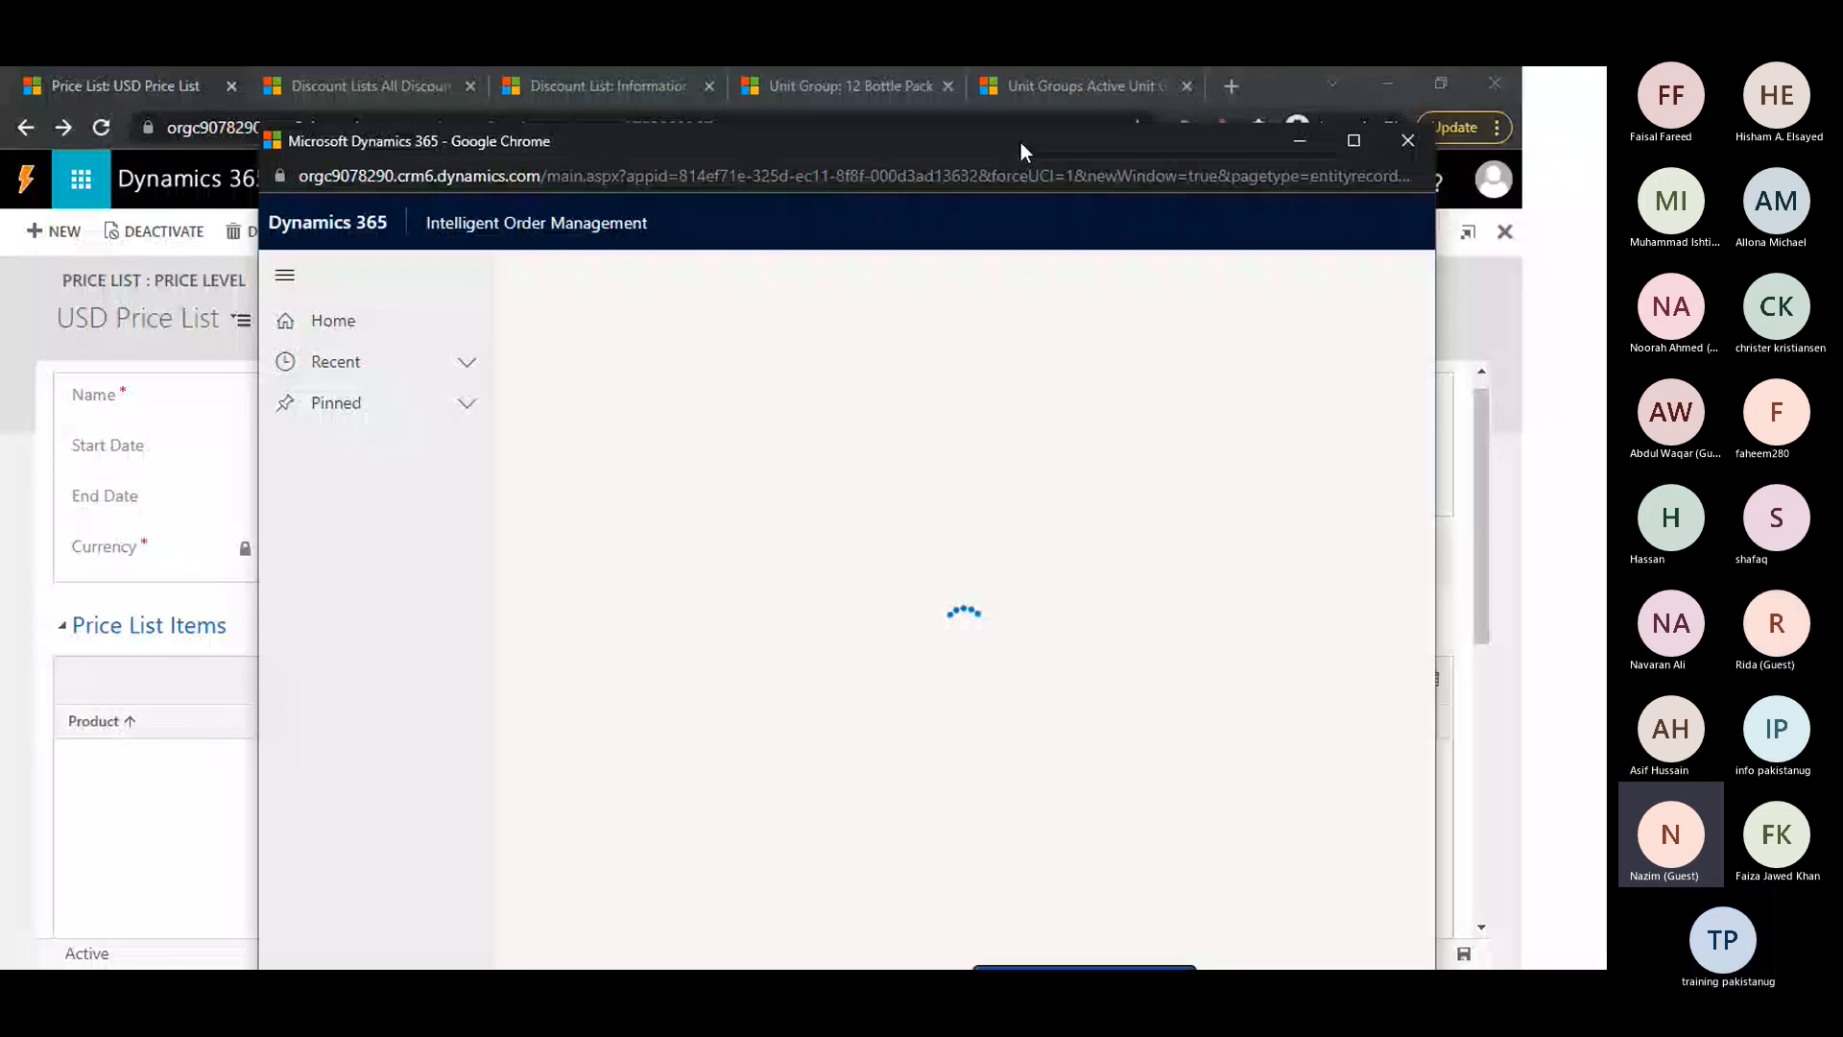
{"action": "double_click", "coordinate": [1021, 142]}
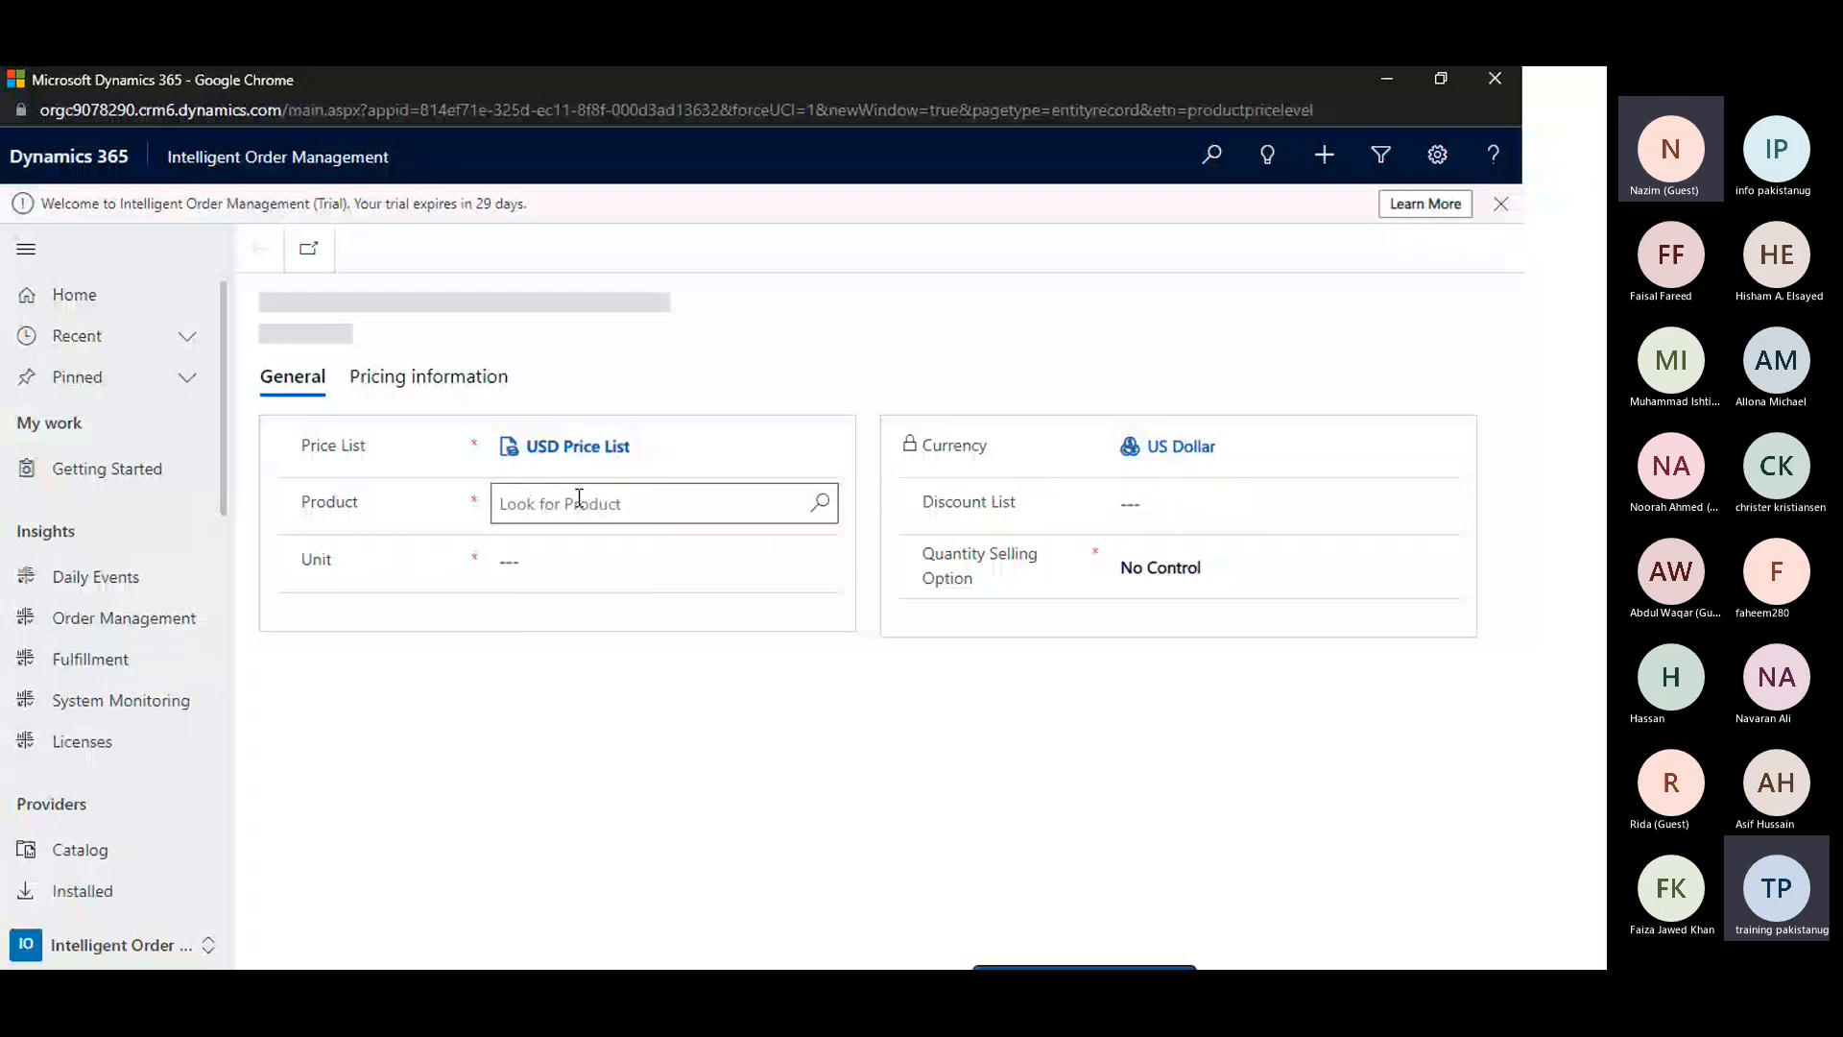
Select Airpor XL as the price list item's product and change its unit to Box
{"action": "left_click", "coordinate": [561, 507]}
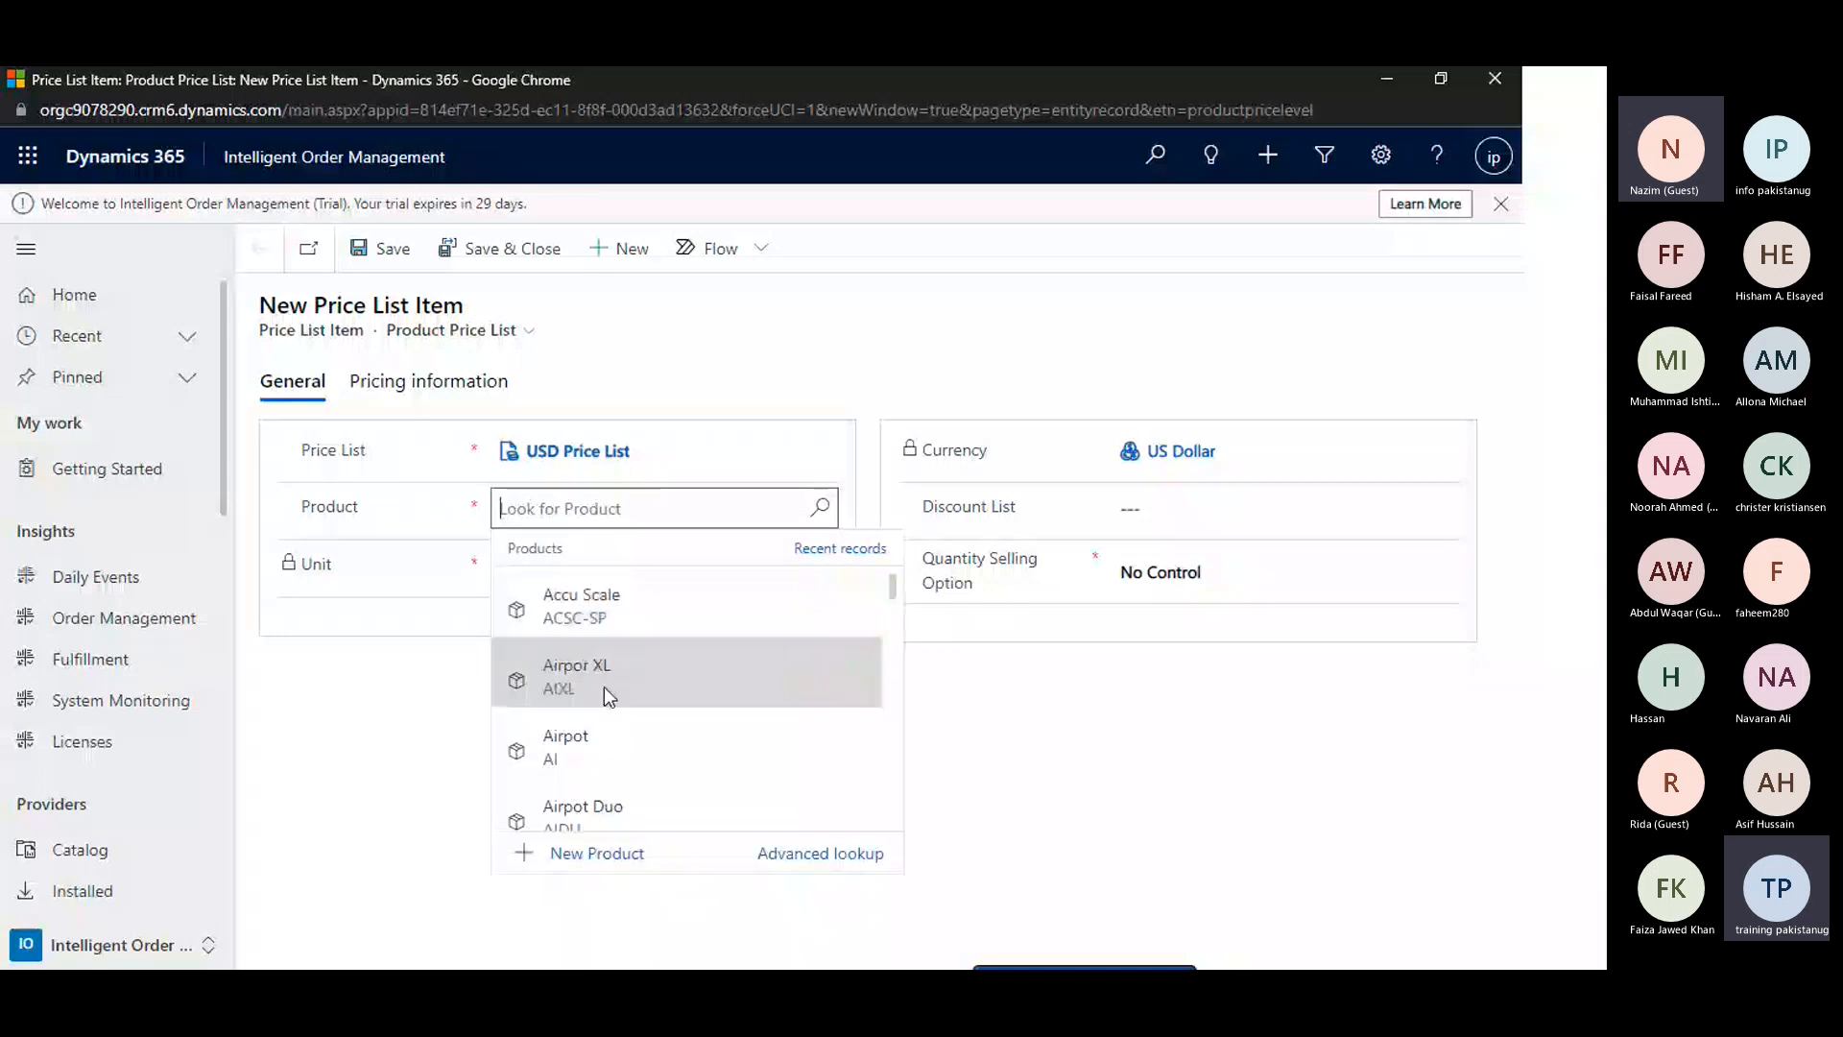
{"action": "left_click", "coordinate": [603, 687]}
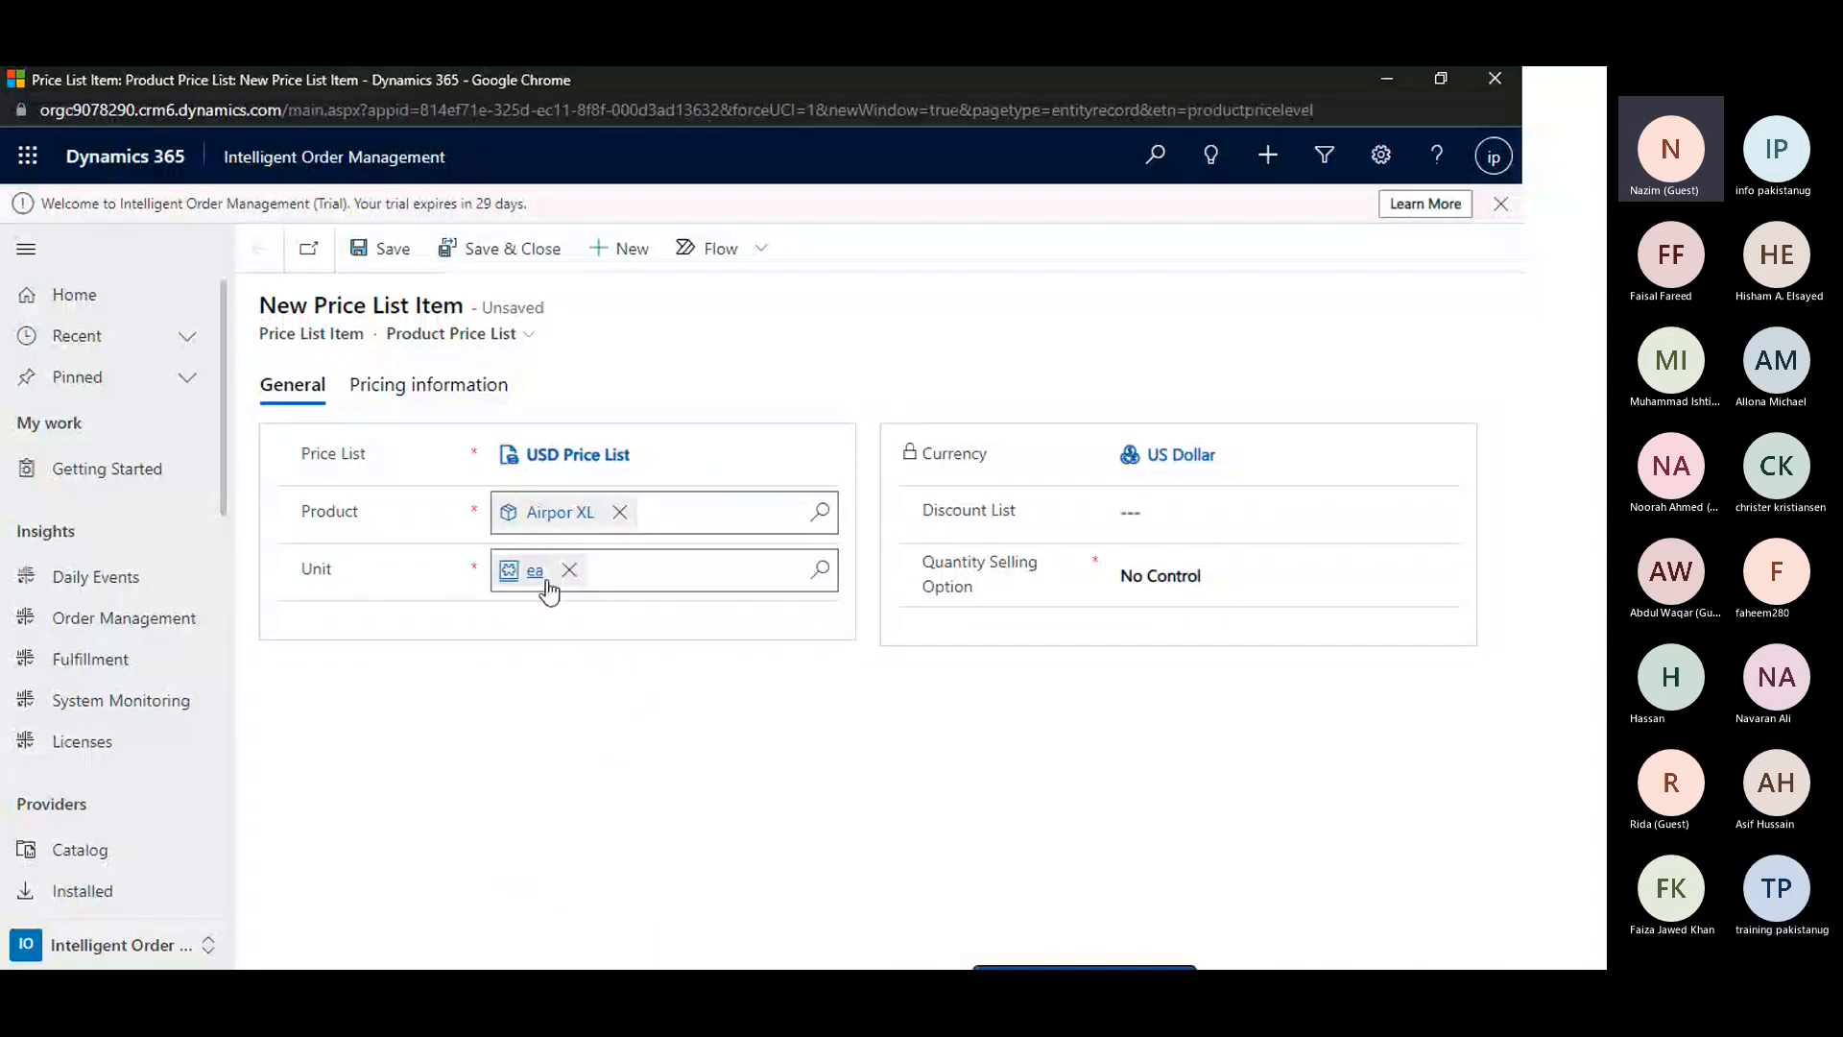
{"action": "left_click", "coordinate": [569, 570]}
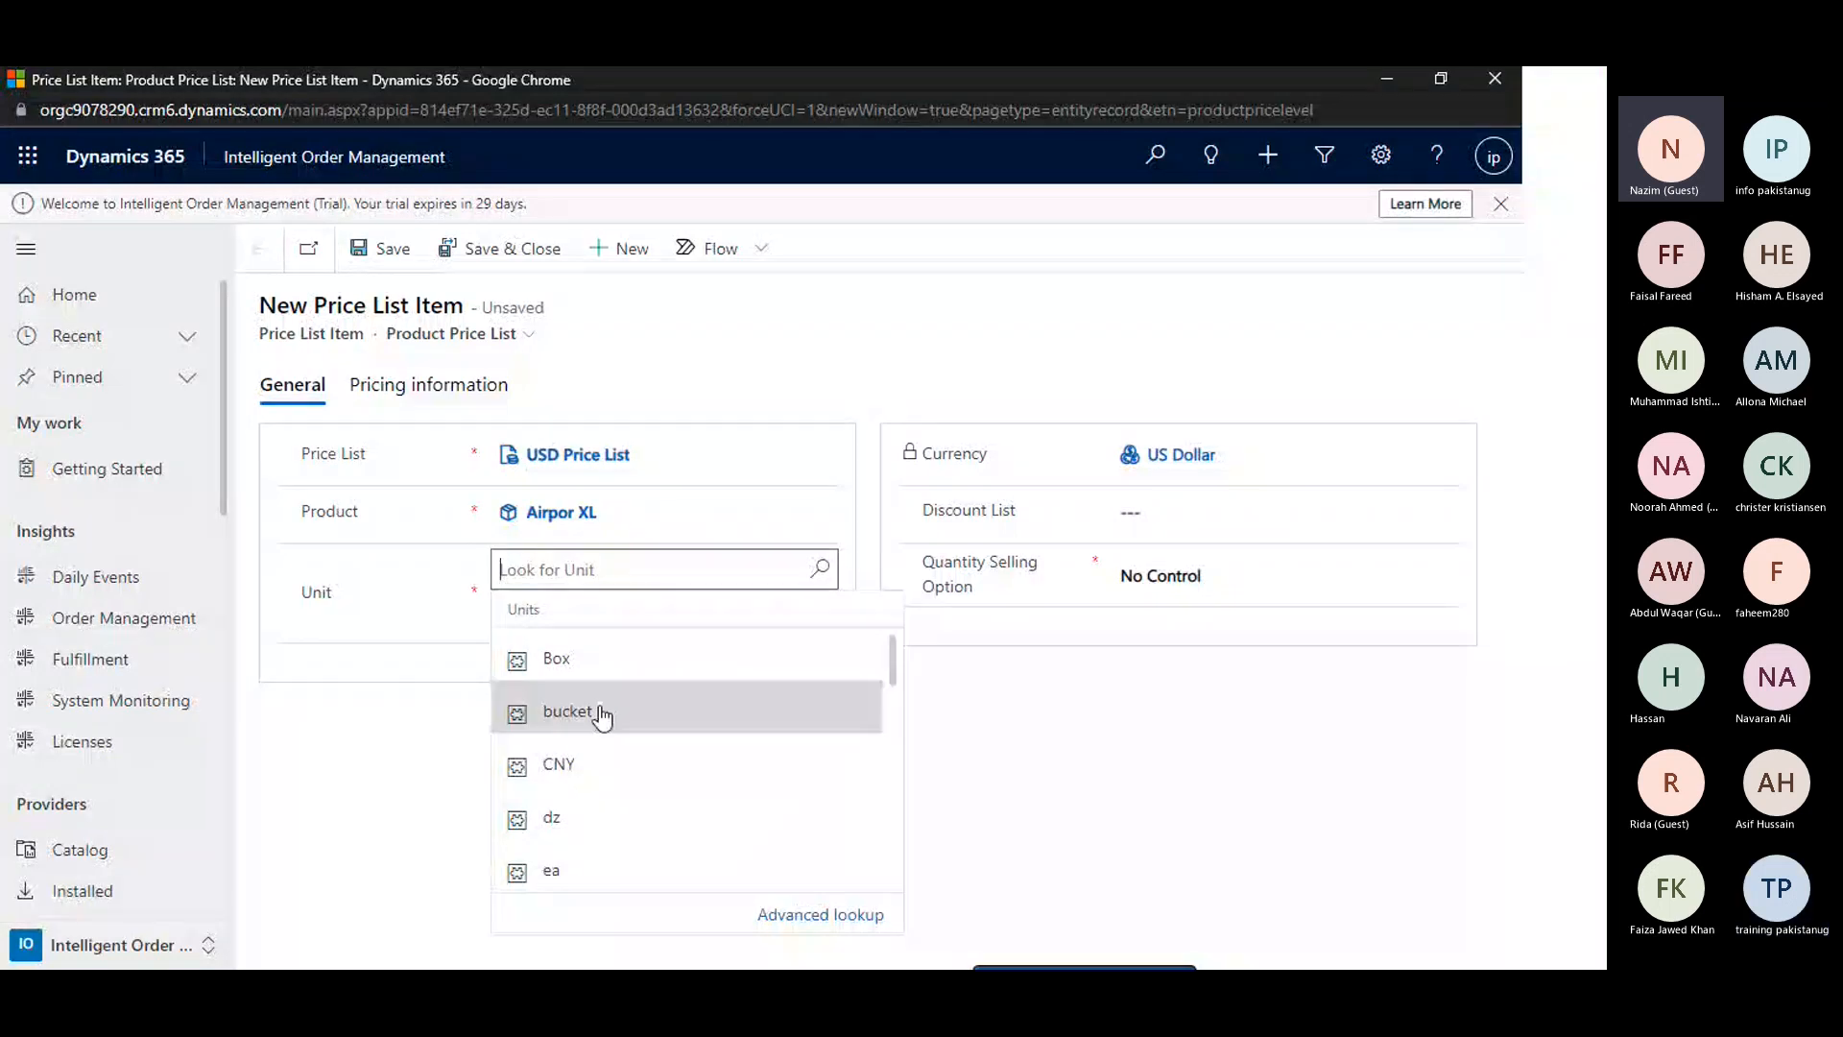
{"action": "scroll", "coordinate": [602, 716], "scroll_direction": "down", "scroll_amount": 5}
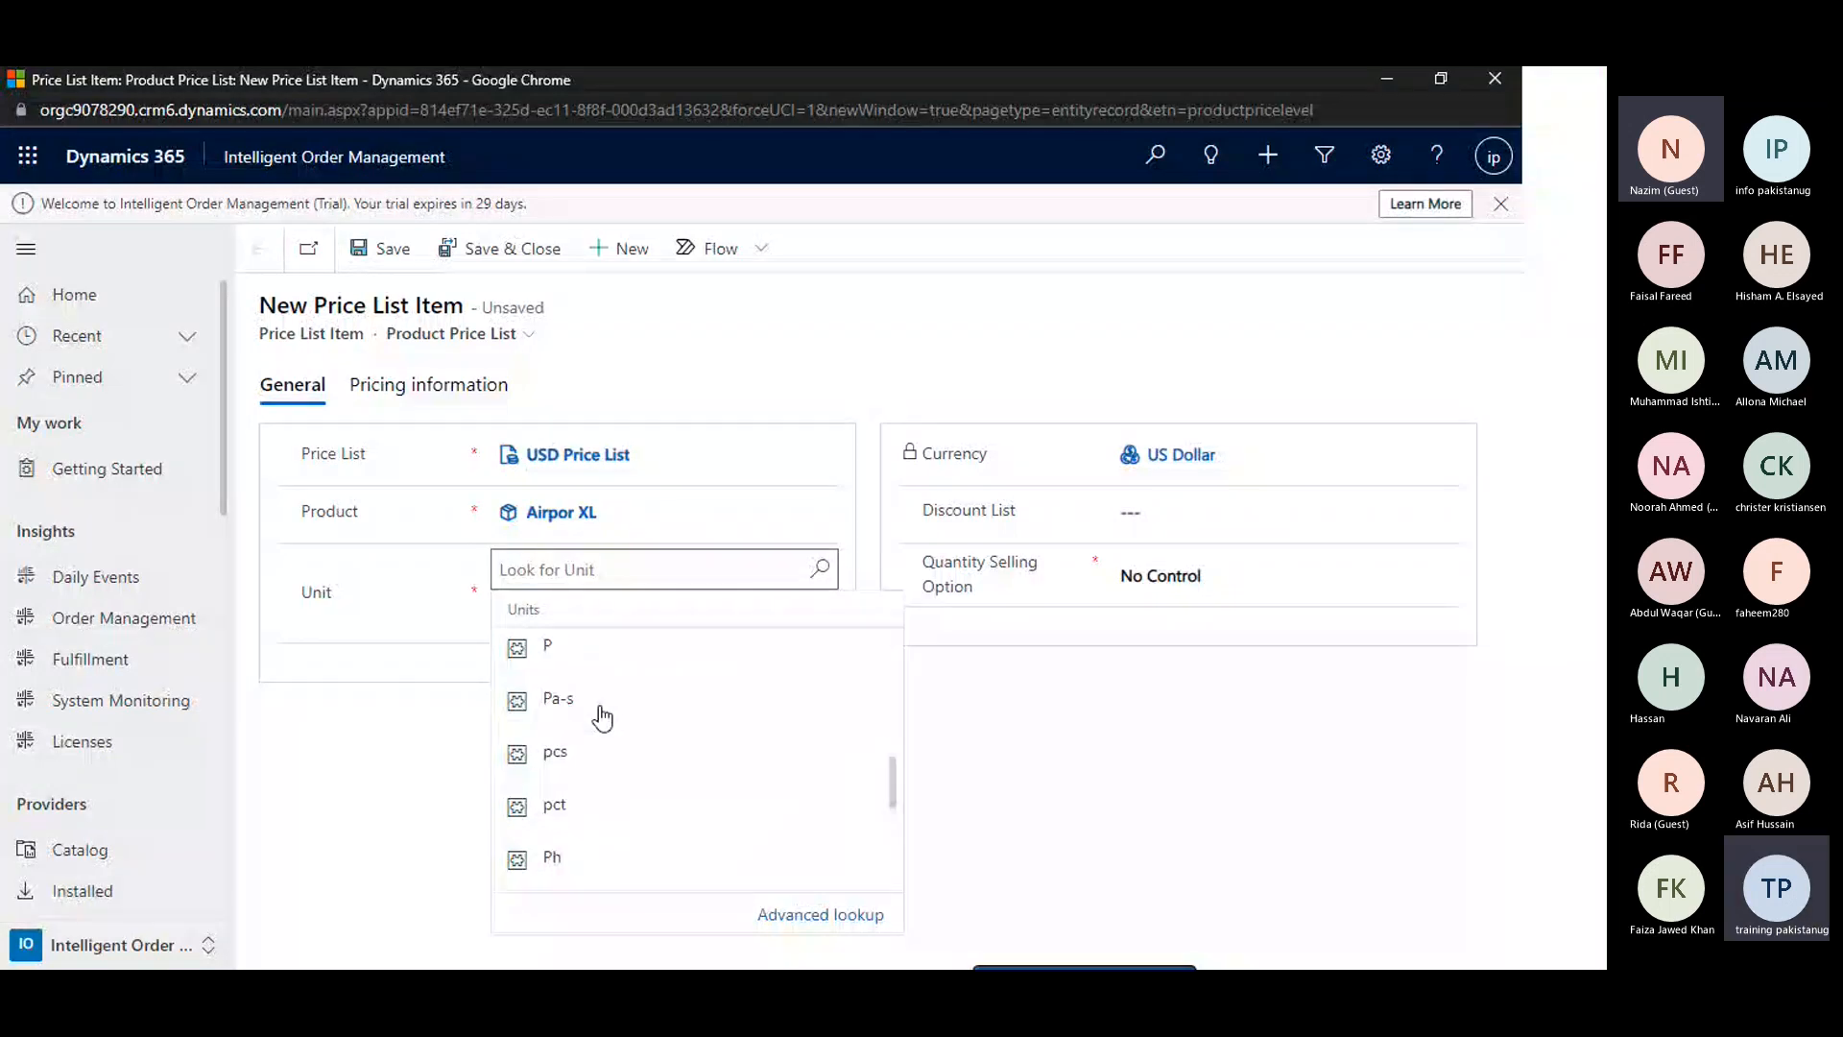
{"action": "scroll", "coordinate": [601, 716], "scroll_direction": "down", "scroll_amount": 3}
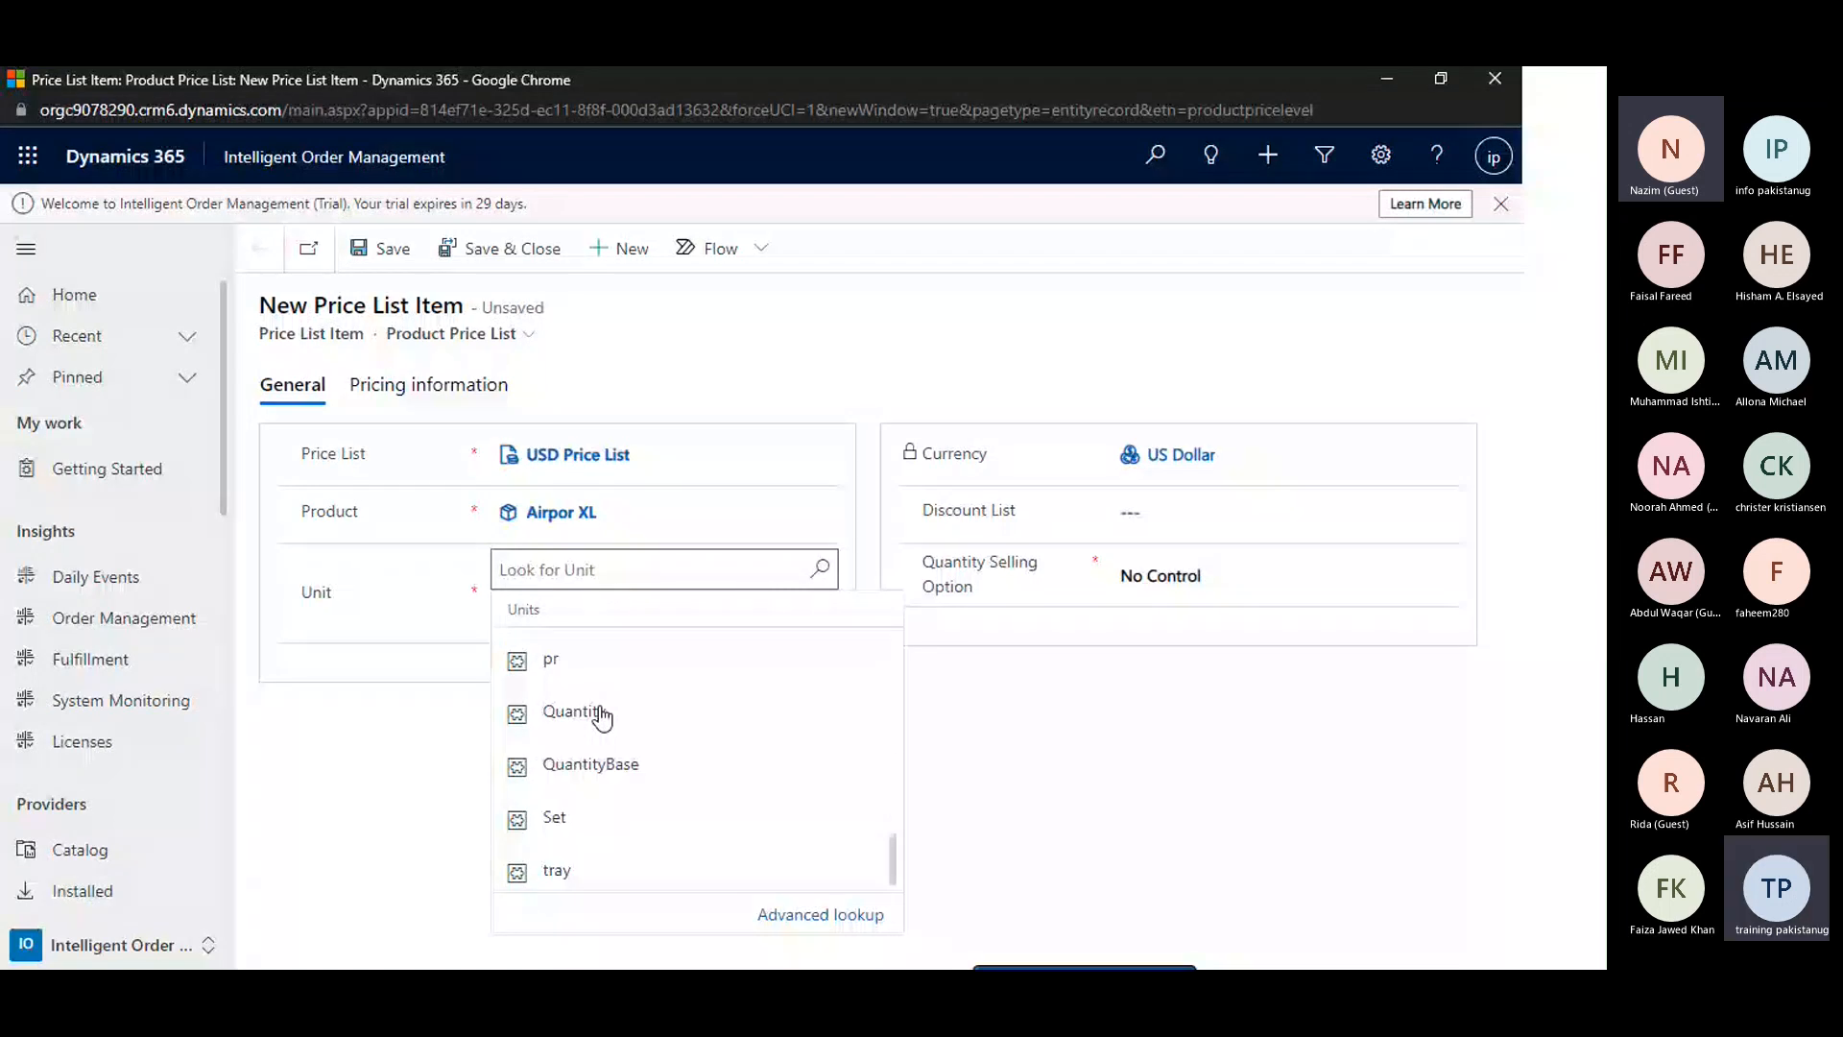
{"action": "left_click", "coordinate": [613, 572]}
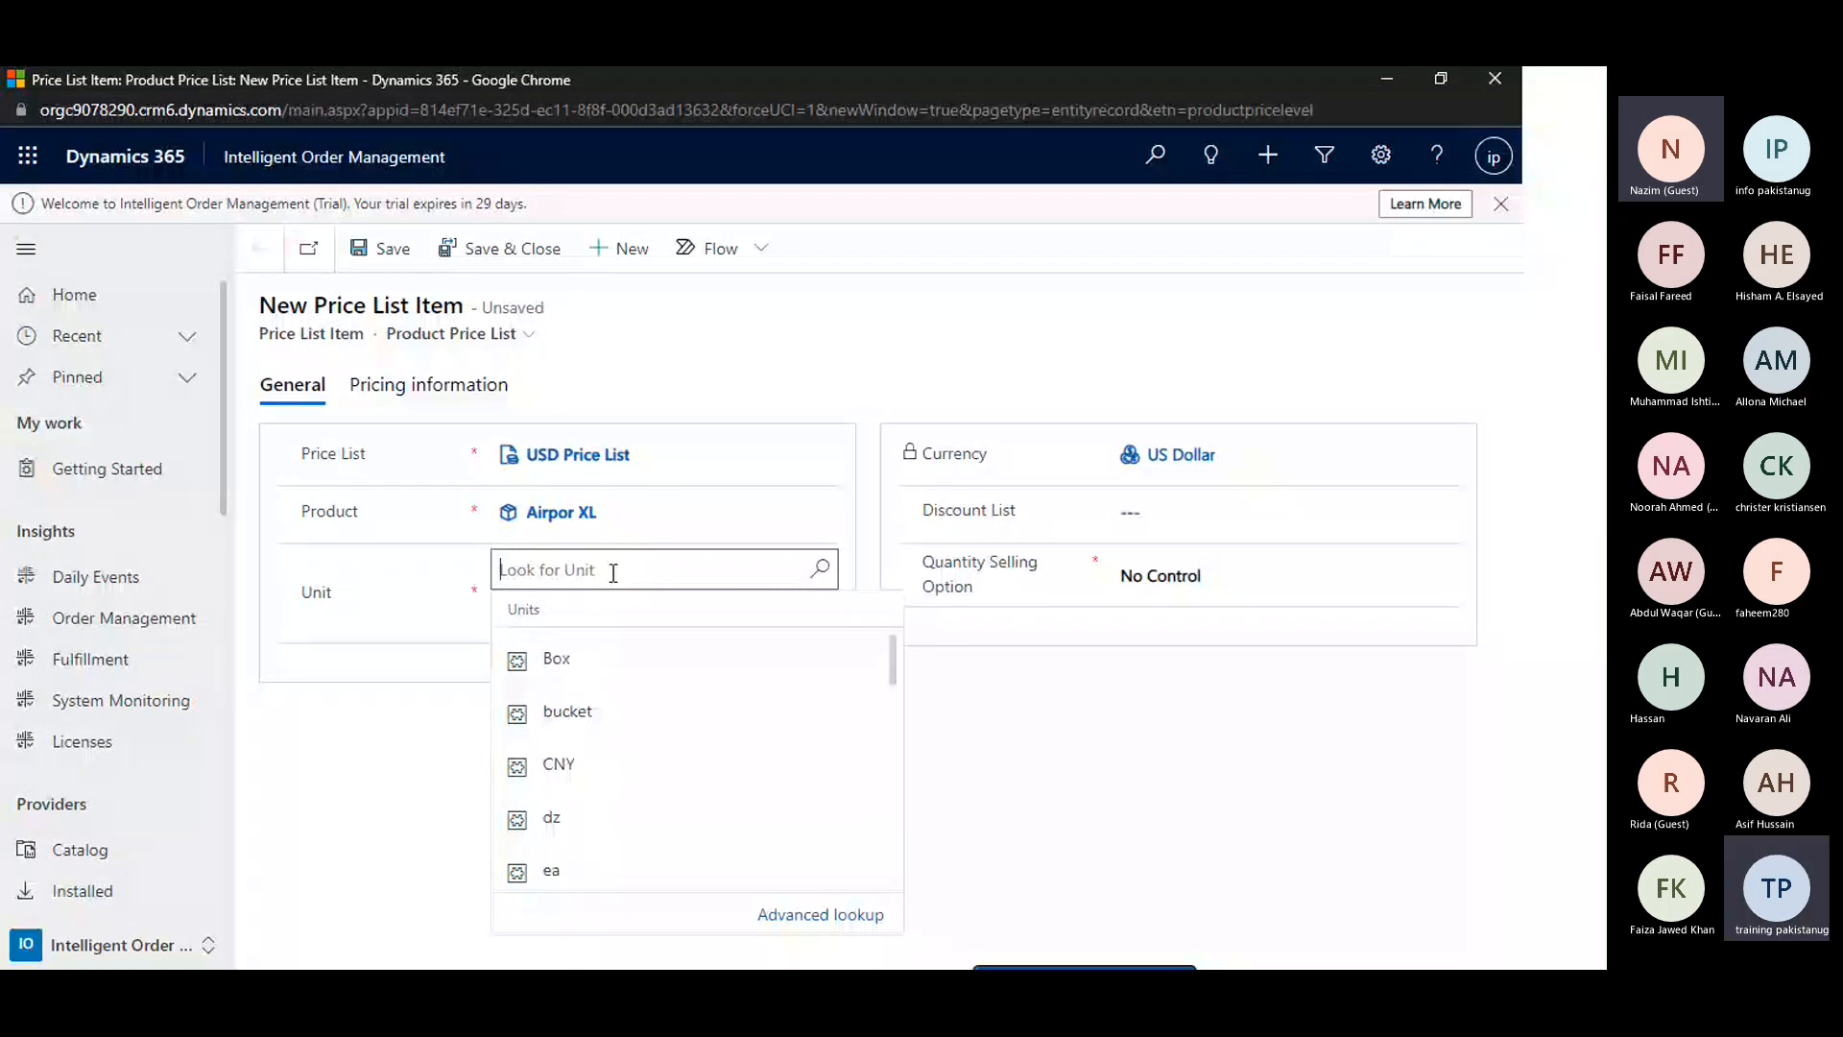
{"action": "left_click", "coordinate": [557, 659]}
Assign the discount list named New to the Airpor XL price list item and try to save it
{"action": "left_click", "coordinate": [1165, 510]}
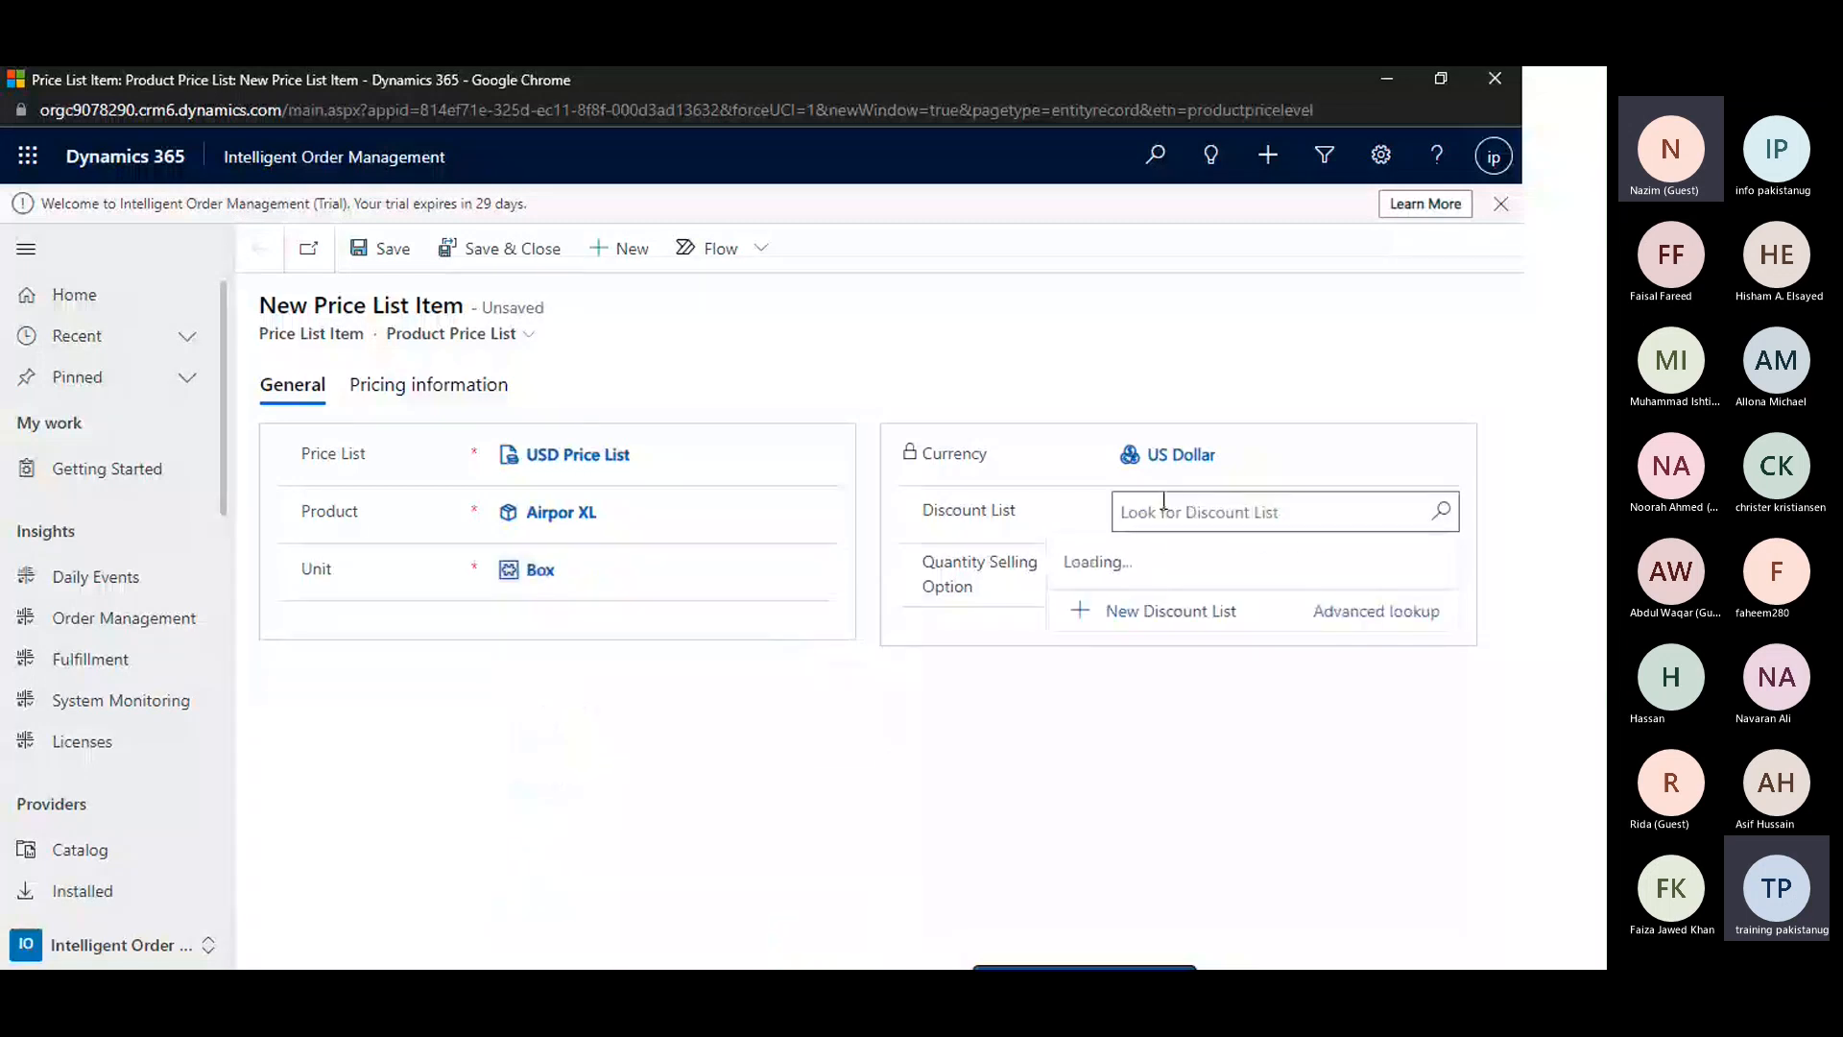
{"action": "left_click", "coordinate": [1142, 575]}
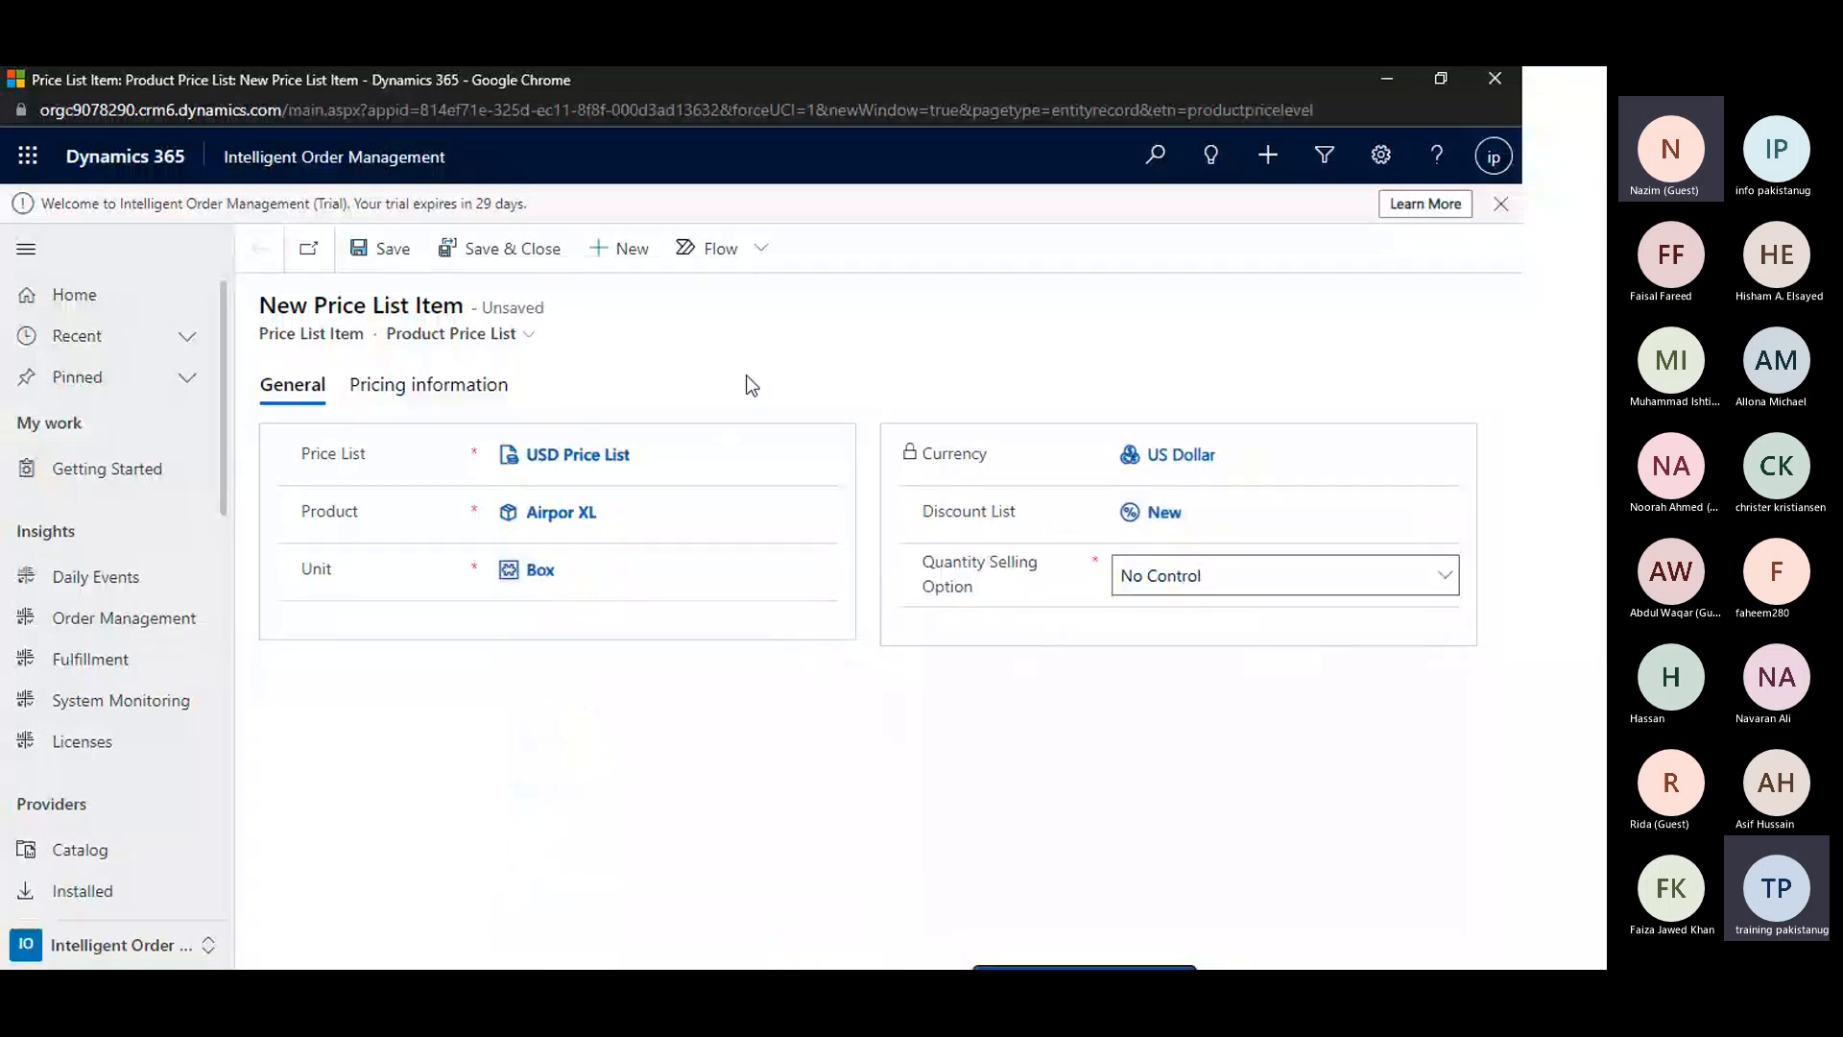
{"action": "left_click", "coordinate": [384, 252]}
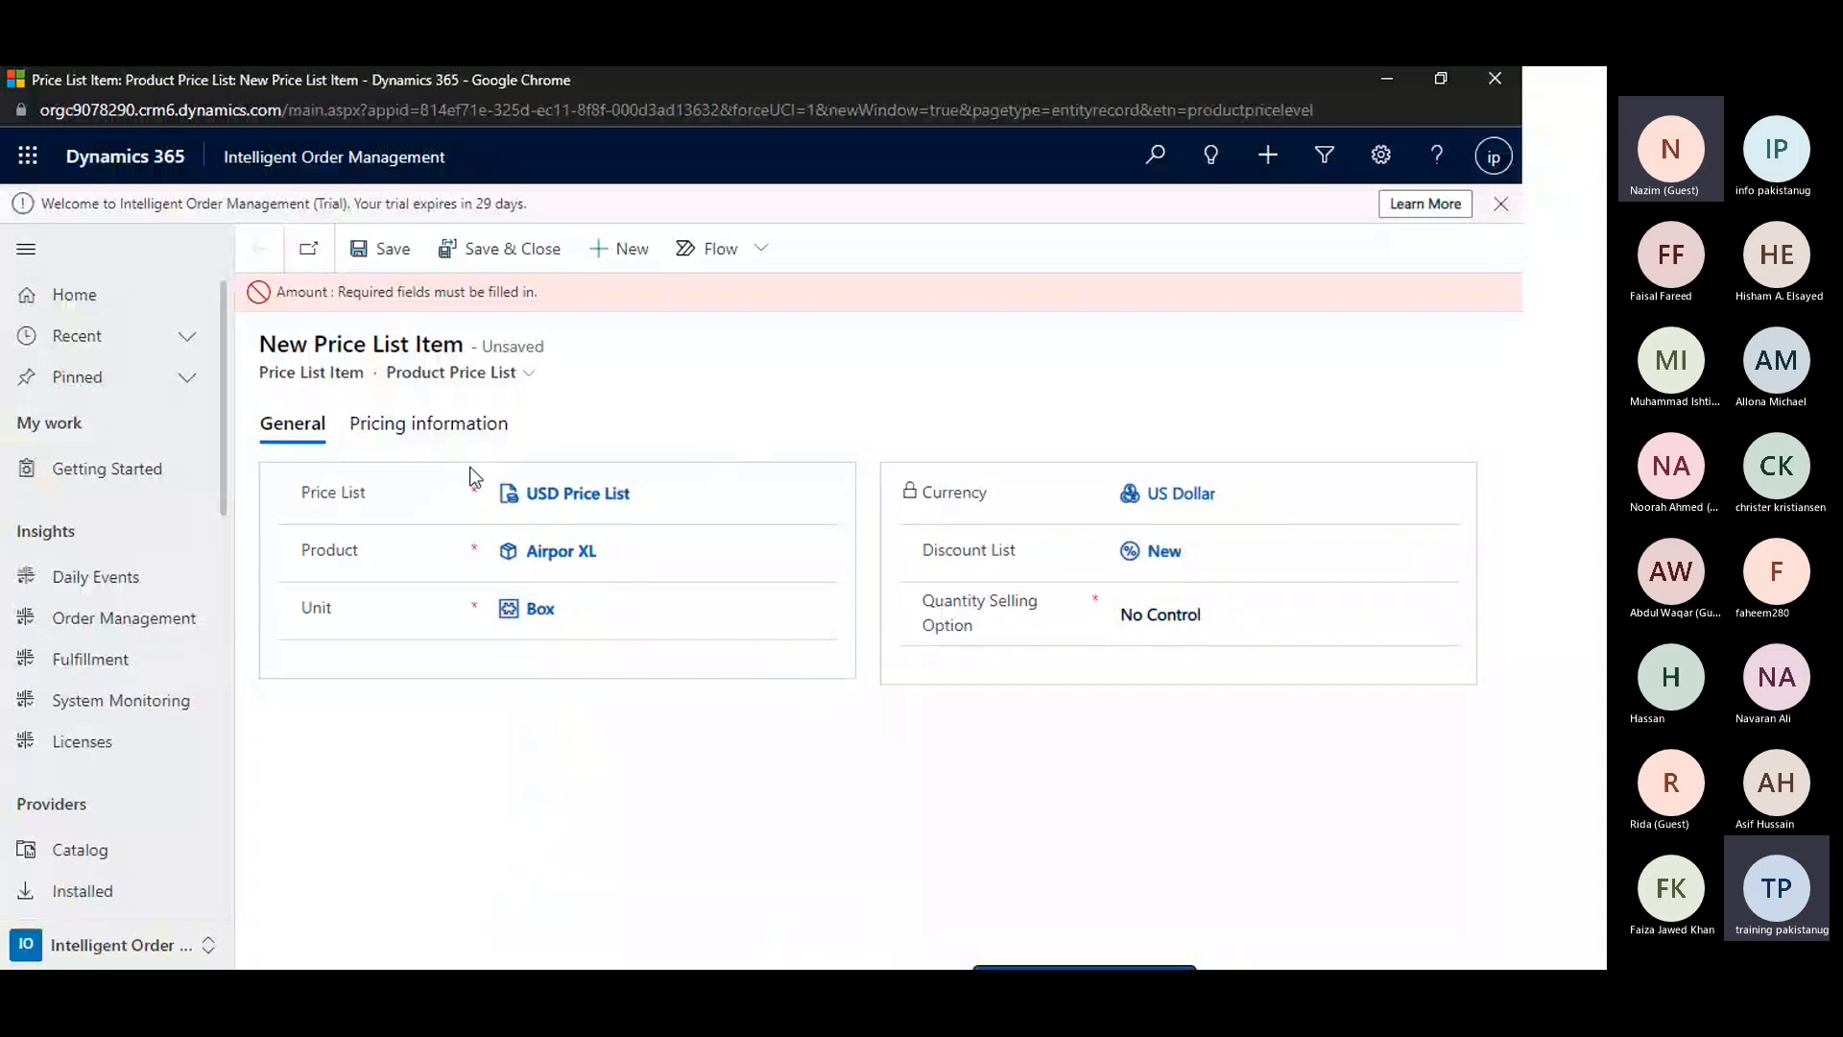
Keep Currency Amount as the price list item's pricing method, set its amount to 400, and save the record
{"action": "left_click", "coordinate": [371, 432]}
{"action": "left_click", "coordinate": [585, 590]}
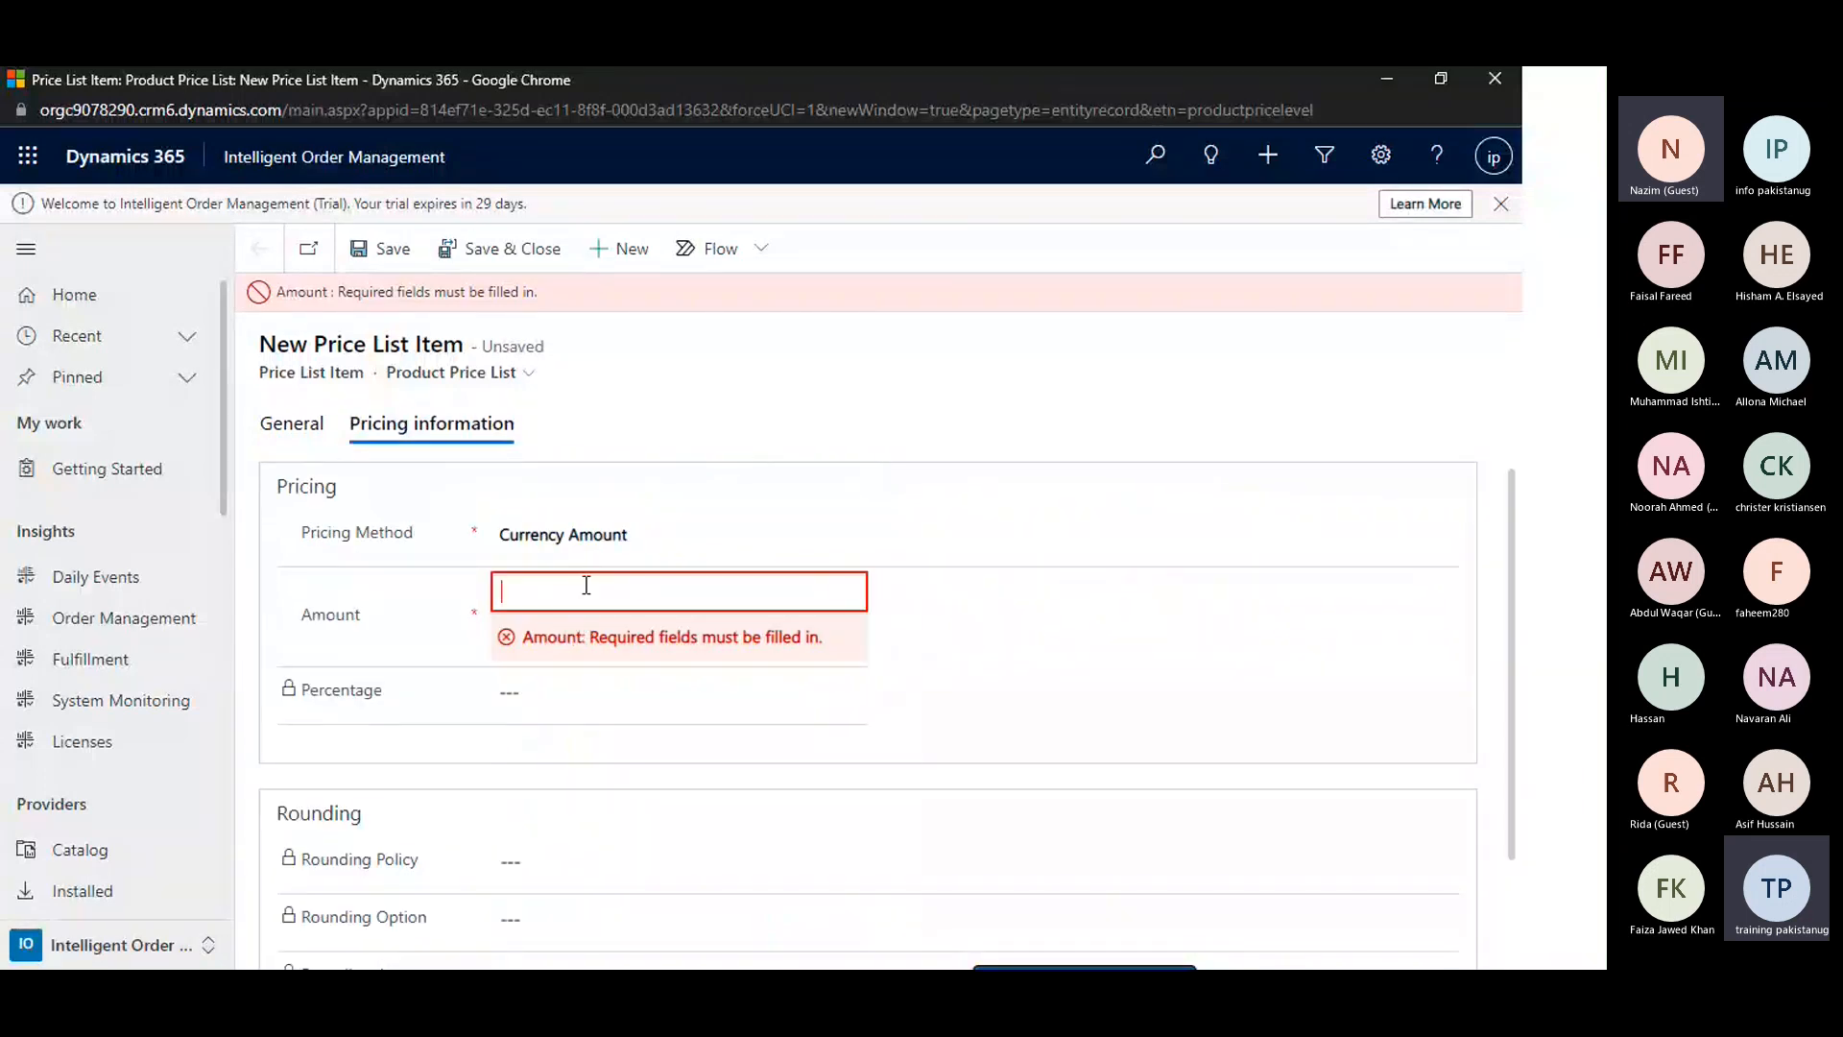
{"action": "left_click", "coordinate": [614, 533]}
{"action": "left_click", "coordinate": [538, 564]}
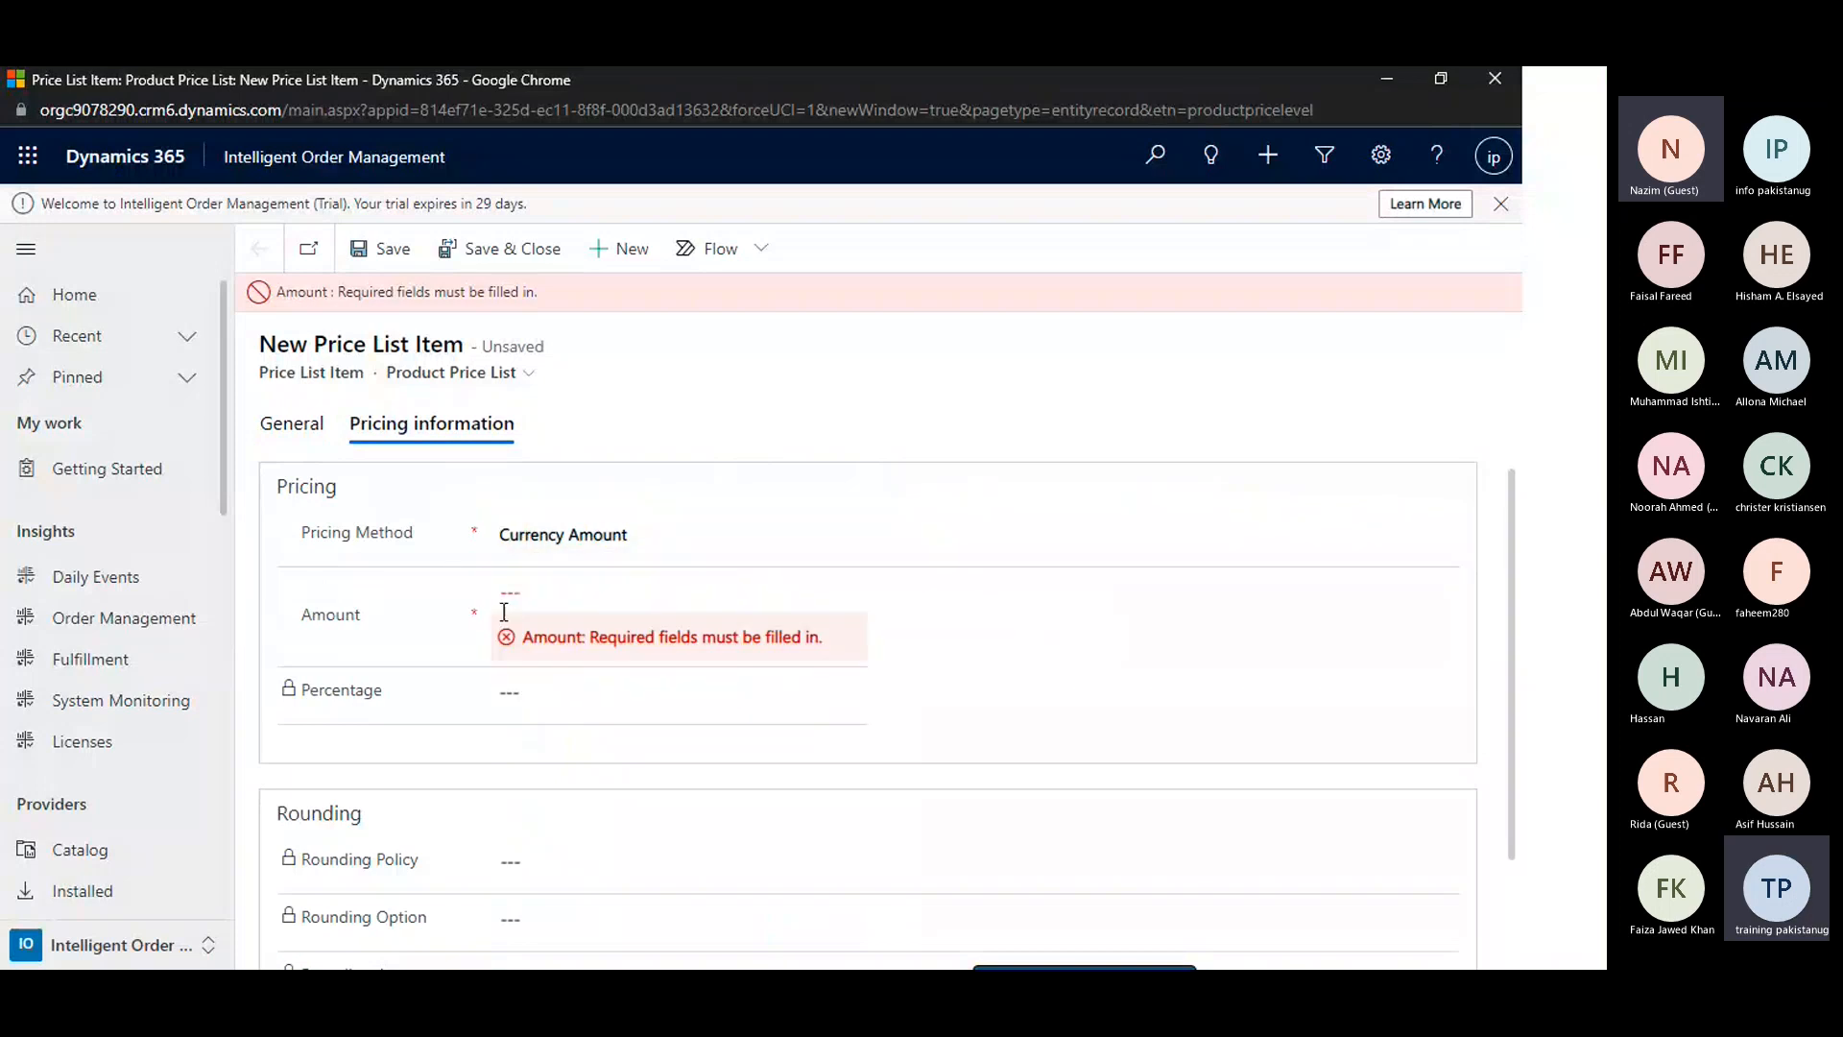
{"action": "left_click", "coordinate": [503, 600]}
{"action": "type", "text": "4"}
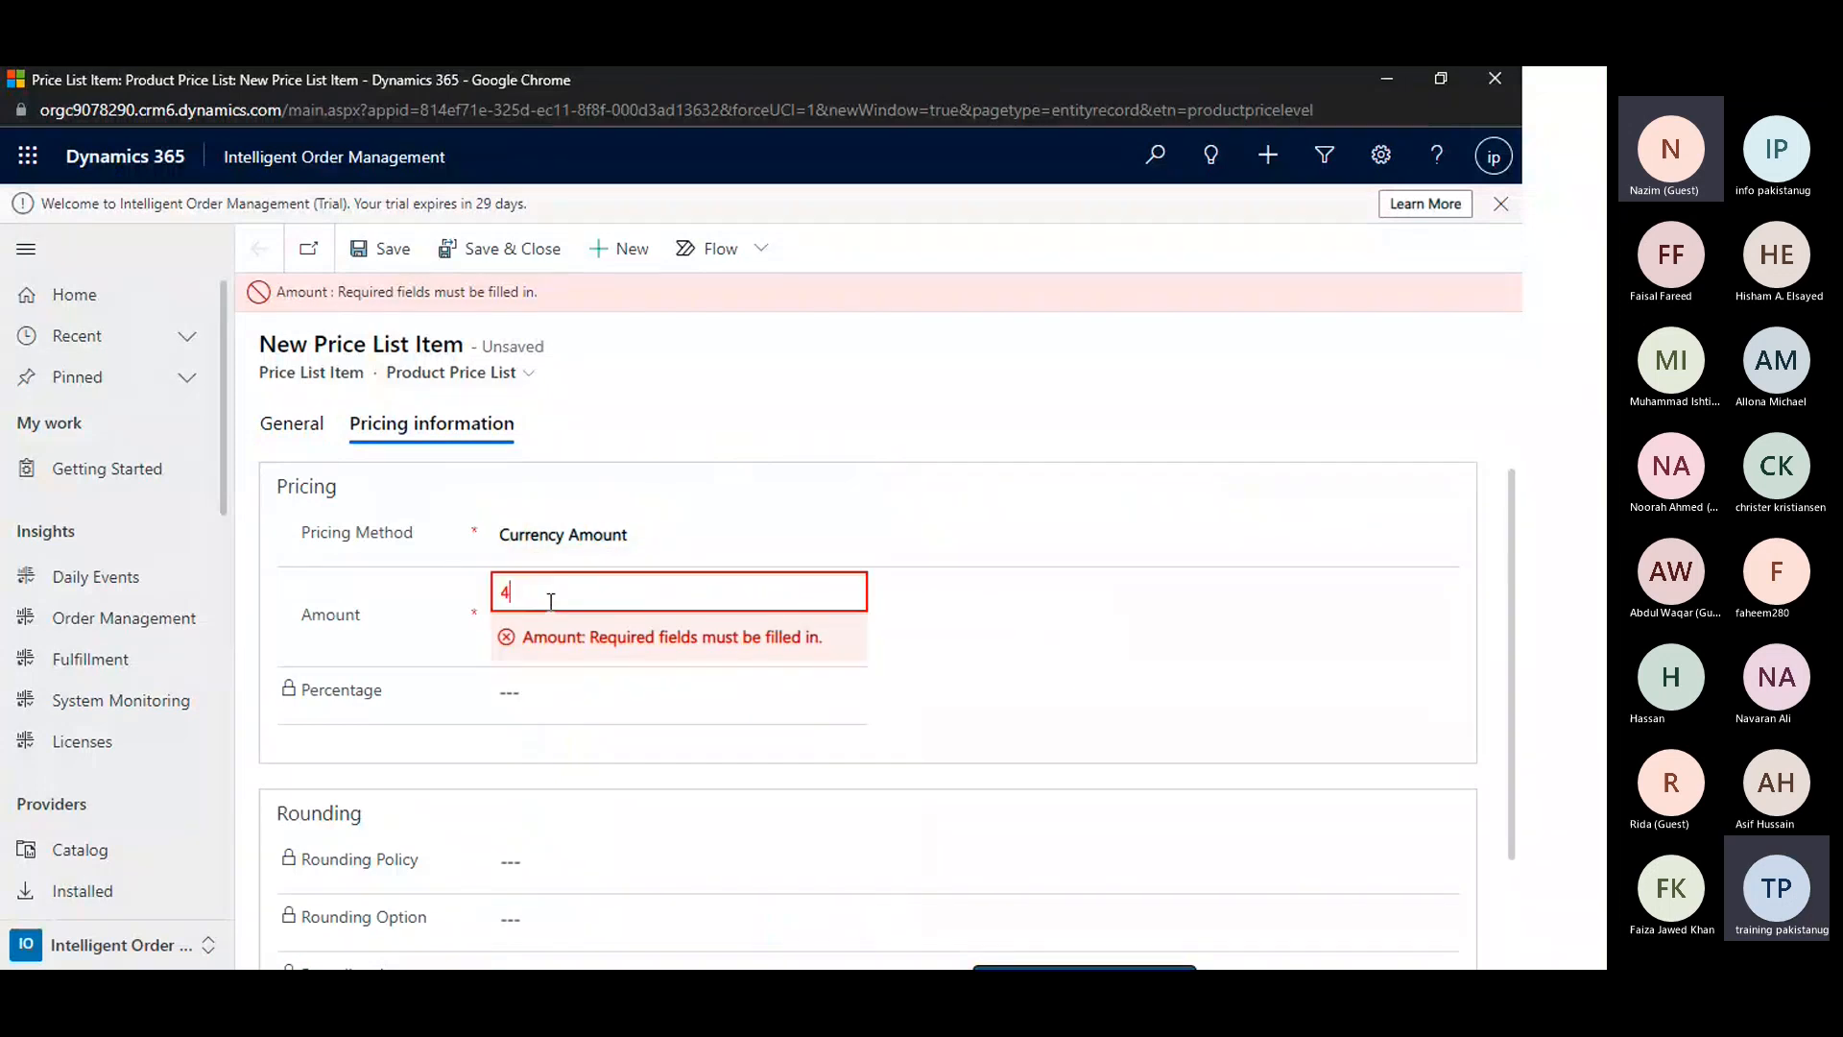
{"action": "type", "text": "00"}
{"action": "key", "text": "ctrl+s"}
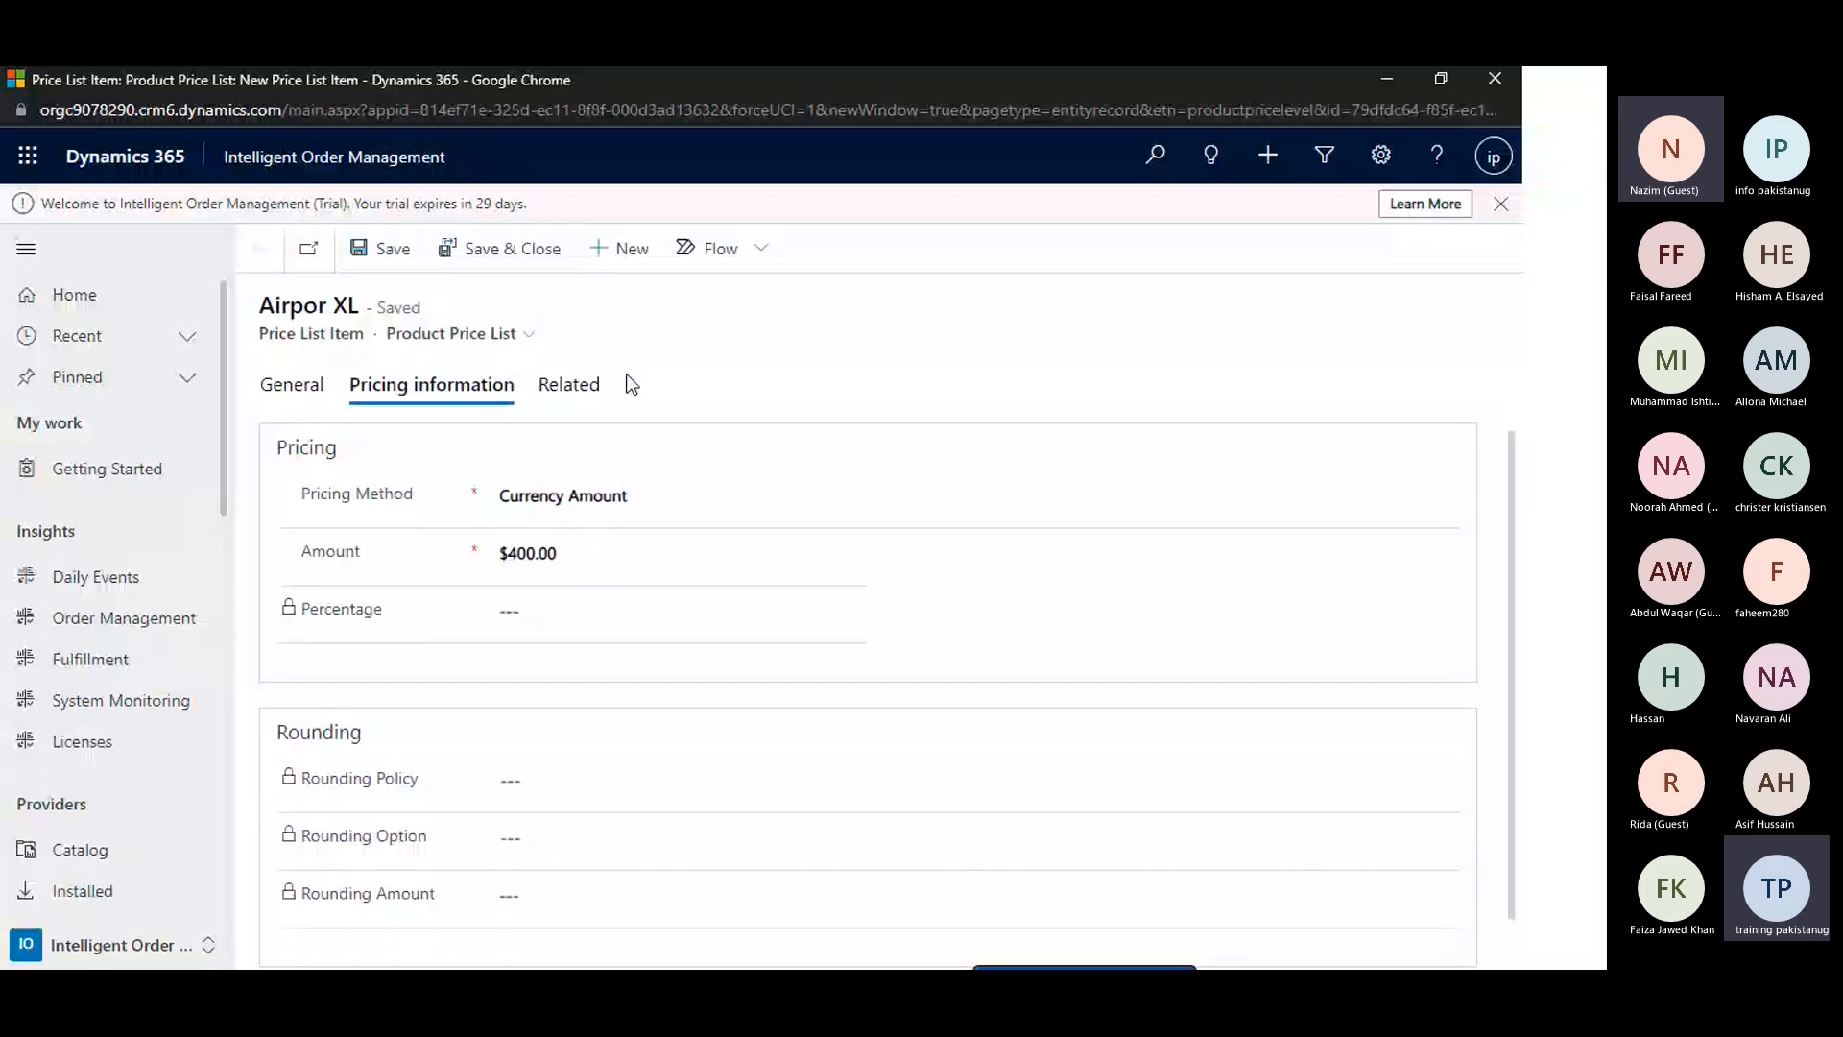
Review the saved Airpor XL item's general details and its pricing and rounding information
{"action": "left_click", "coordinate": [274, 389]}
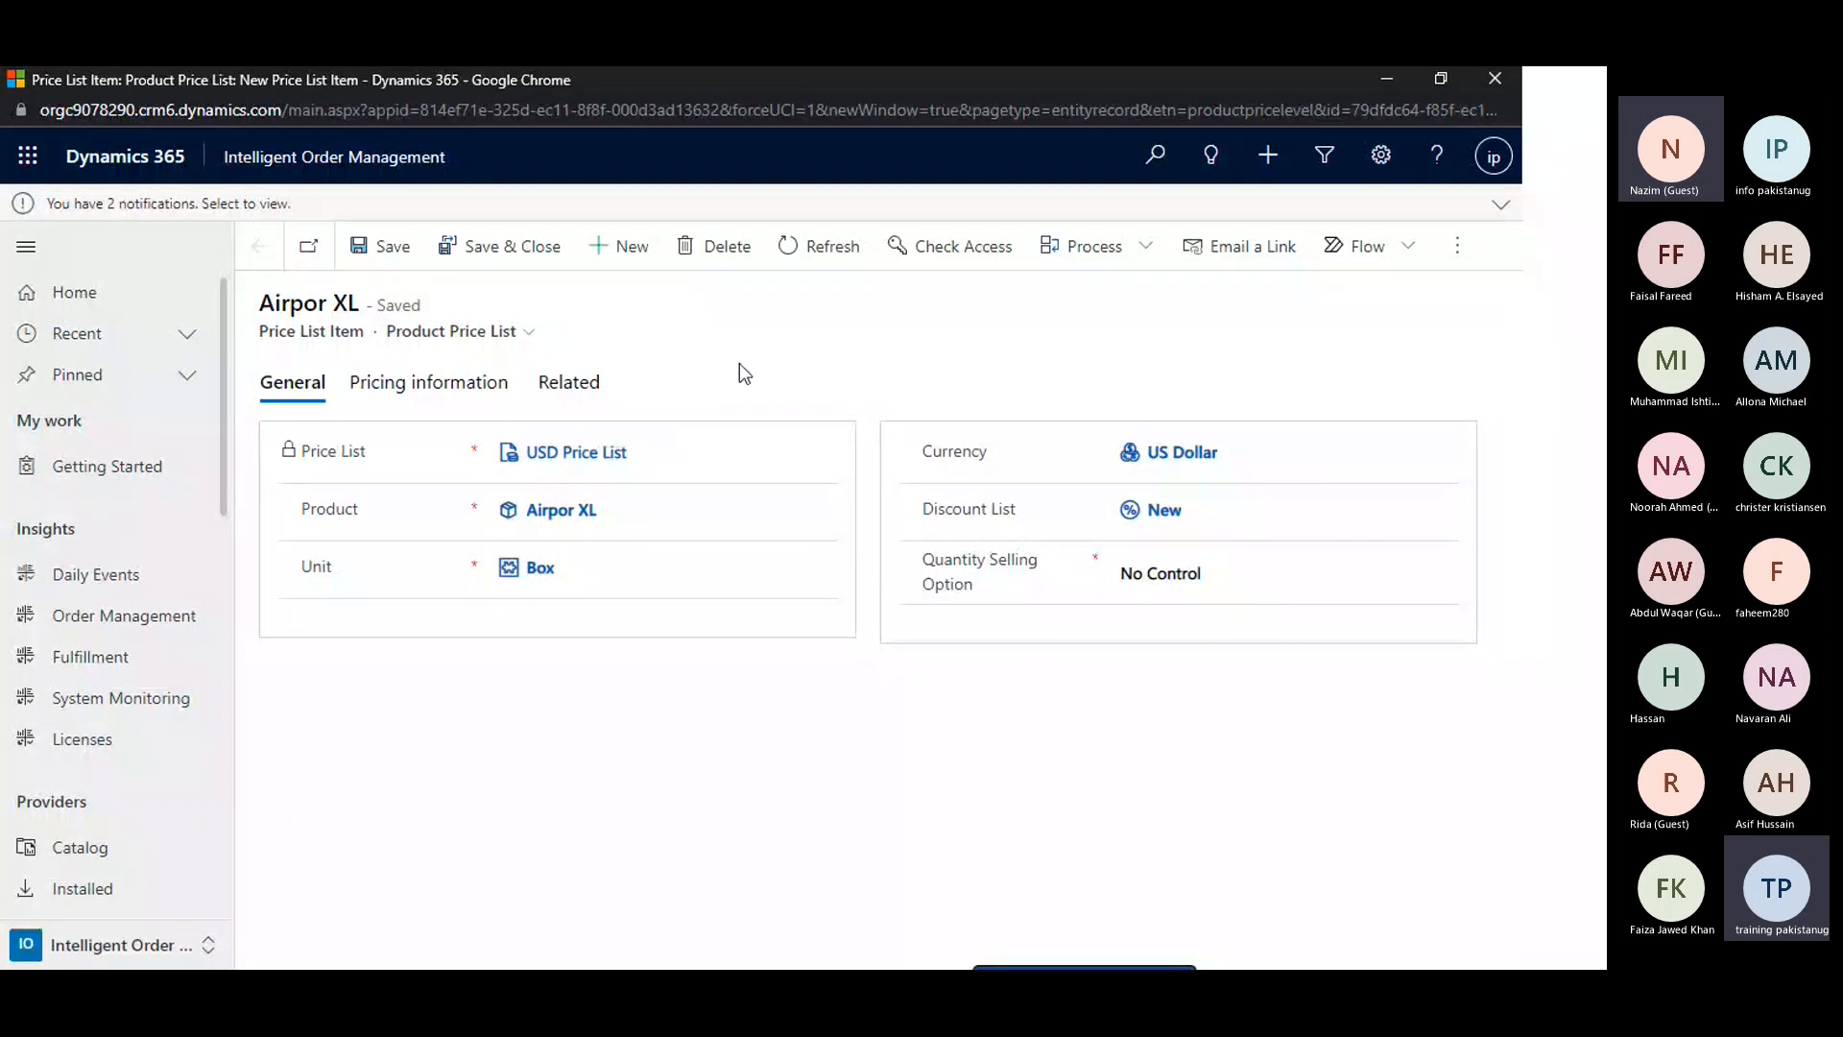
{"action": "left_click", "coordinate": [428, 382]}
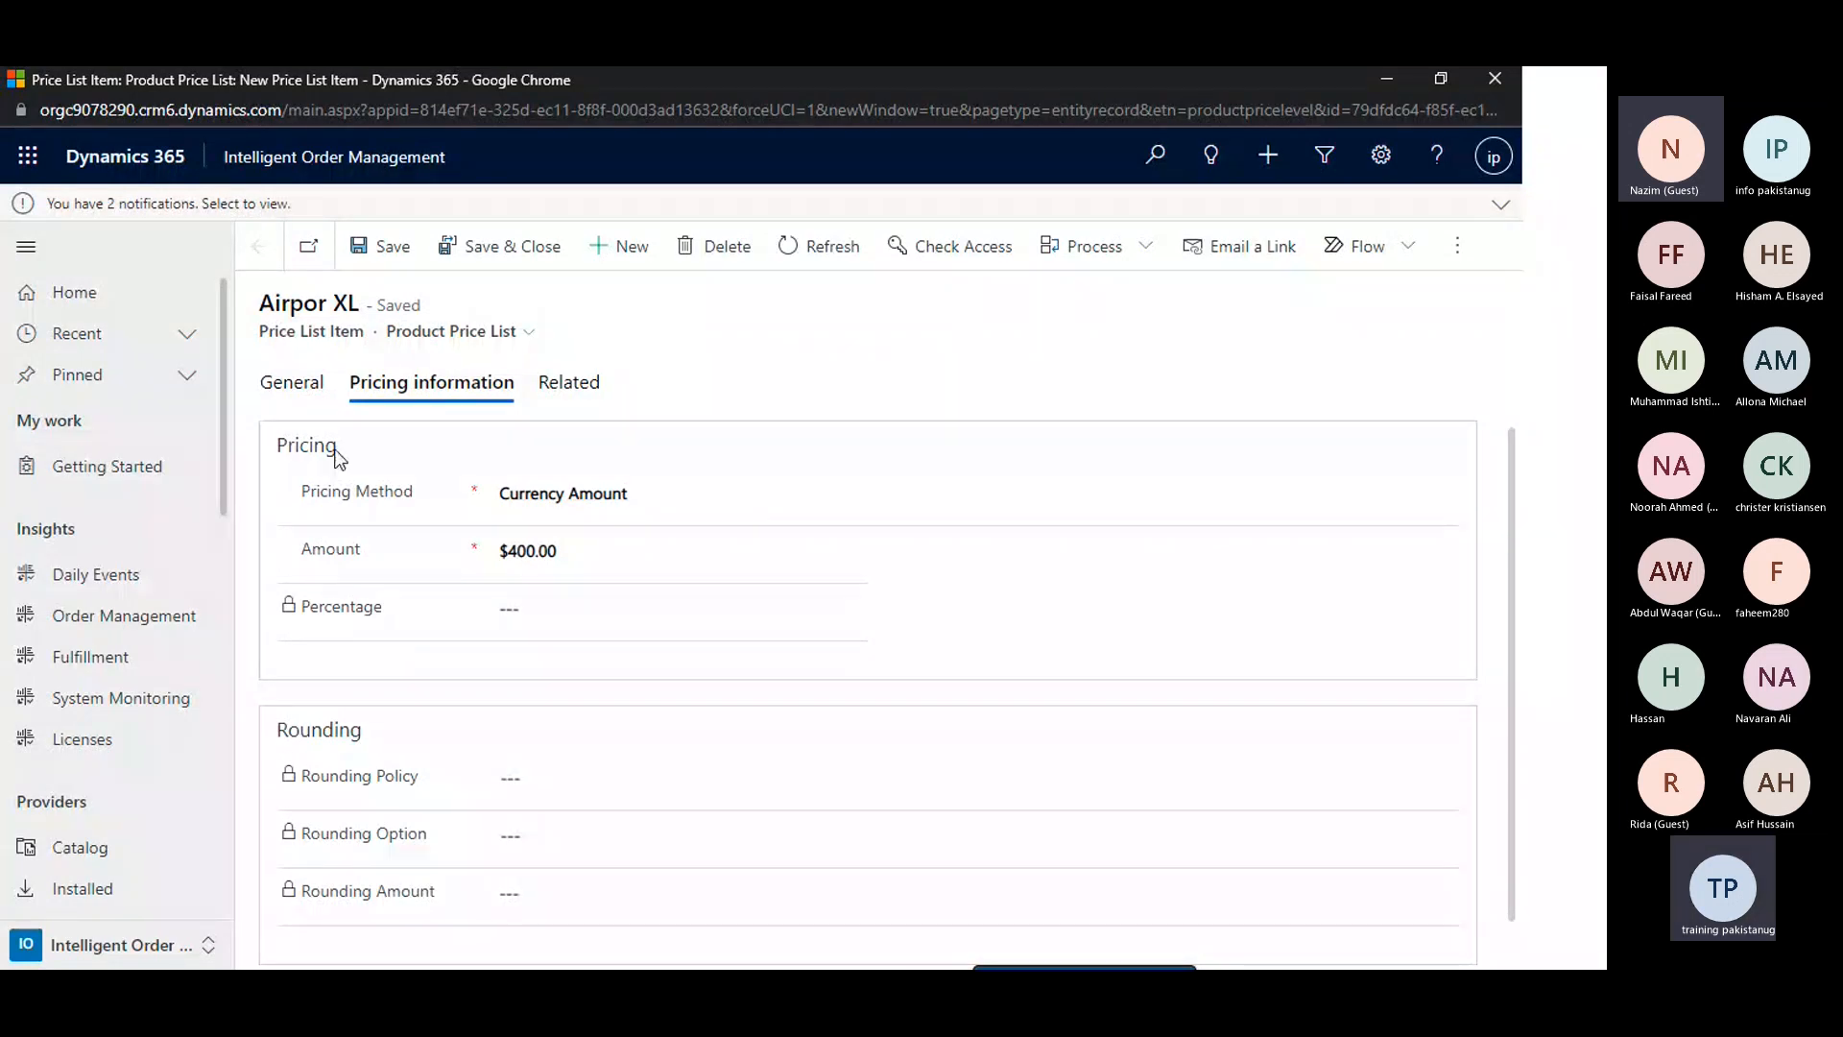
{"action": "left_click", "coordinate": [292, 382]}
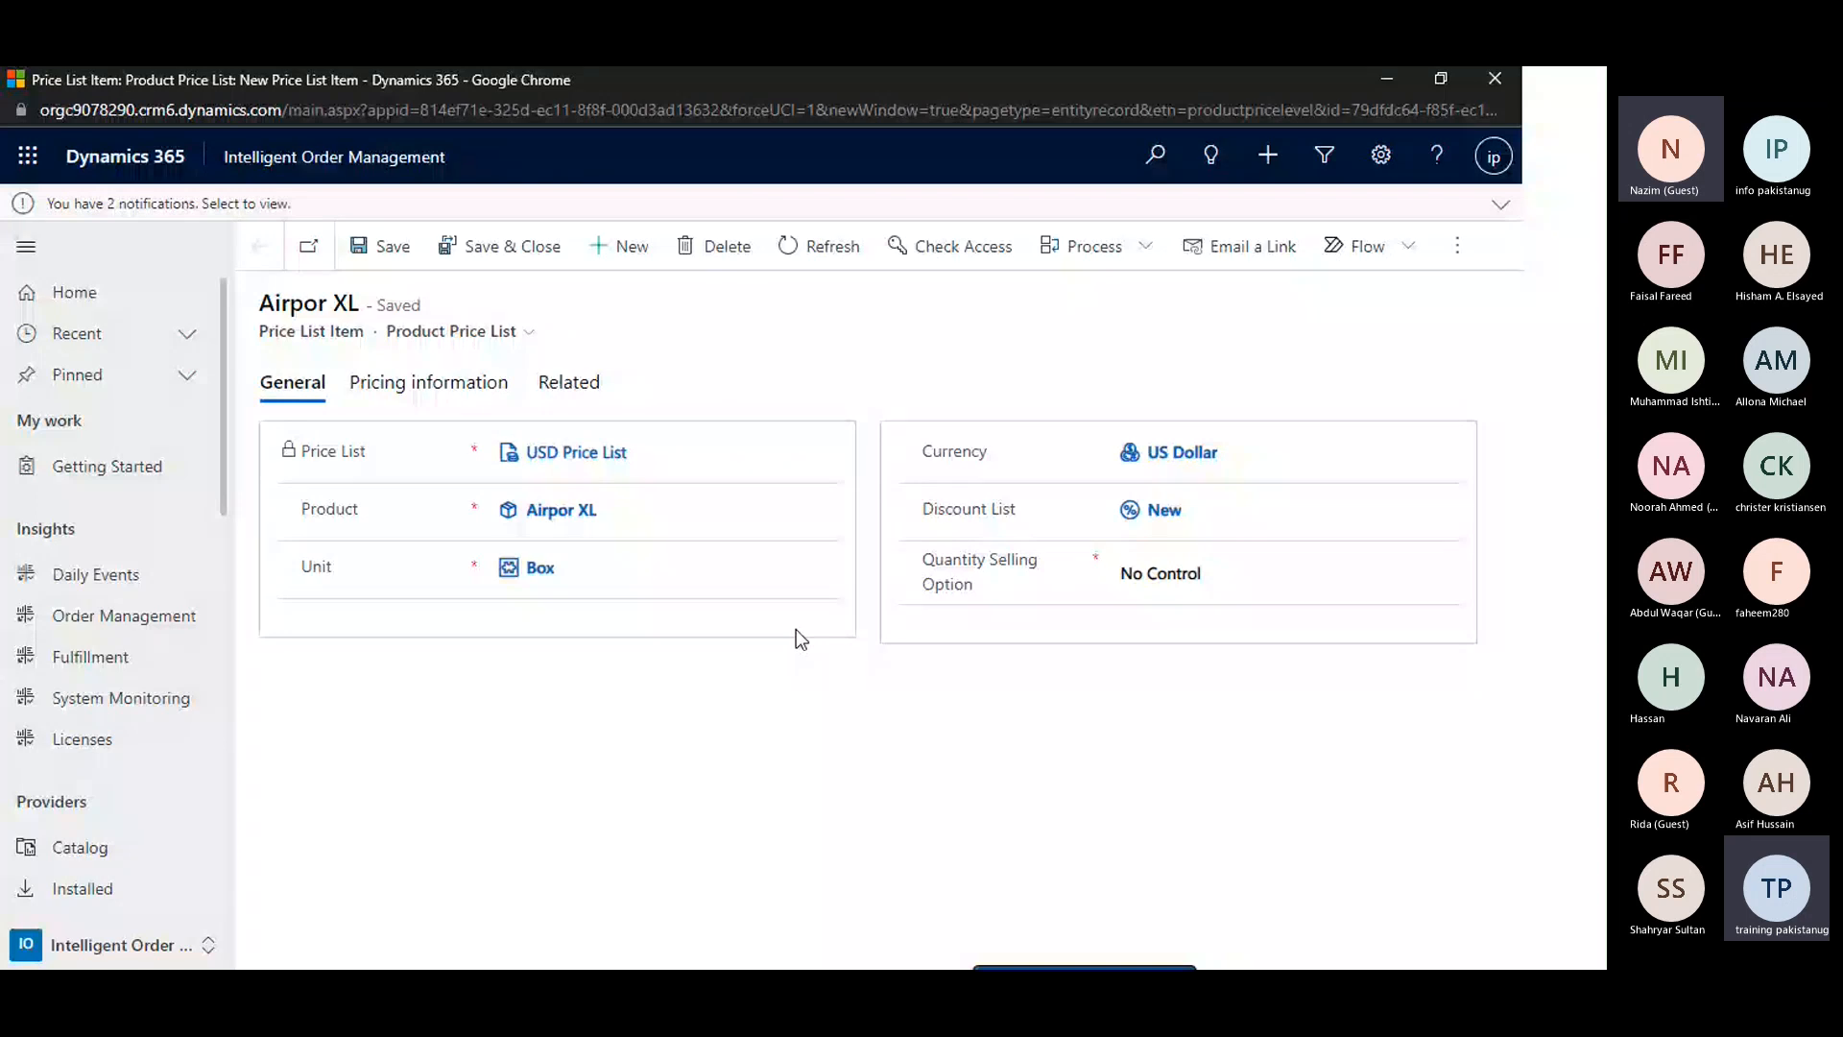
{"action": "left_click", "coordinate": [429, 382]}
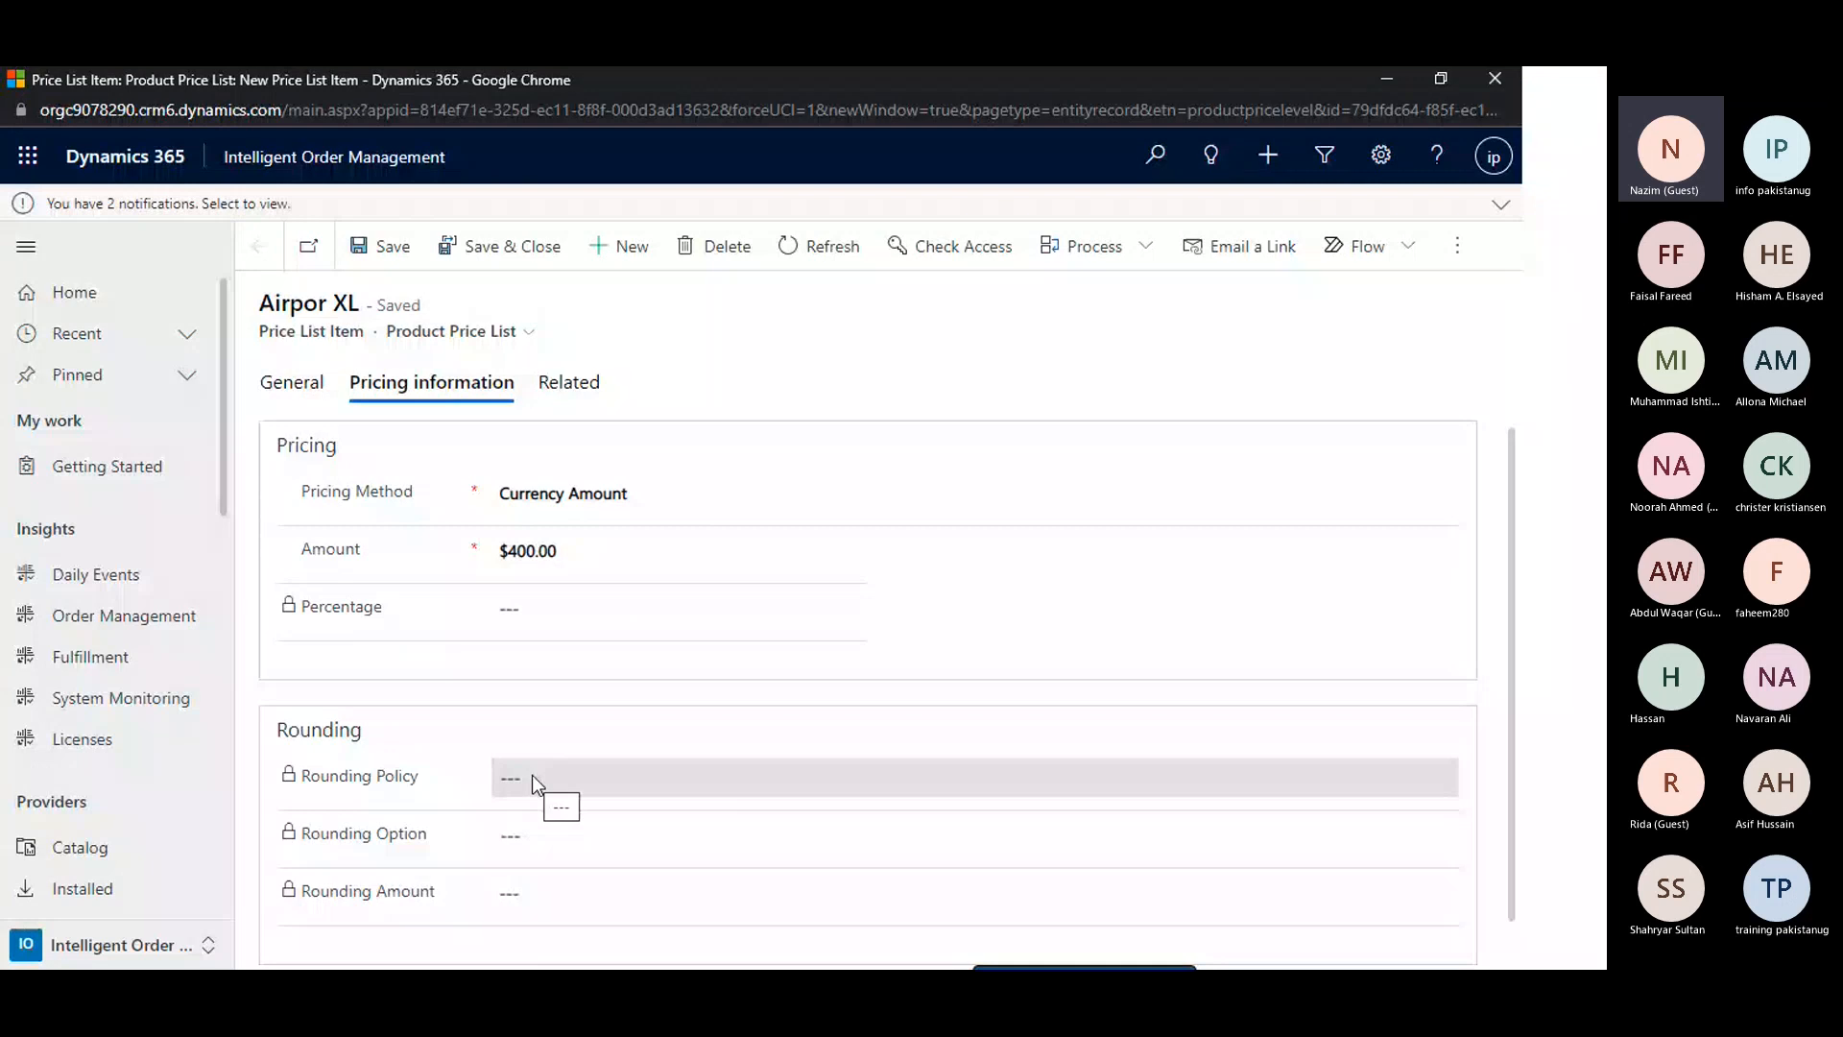
{"action": "left_click", "coordinate": [291, 382]}
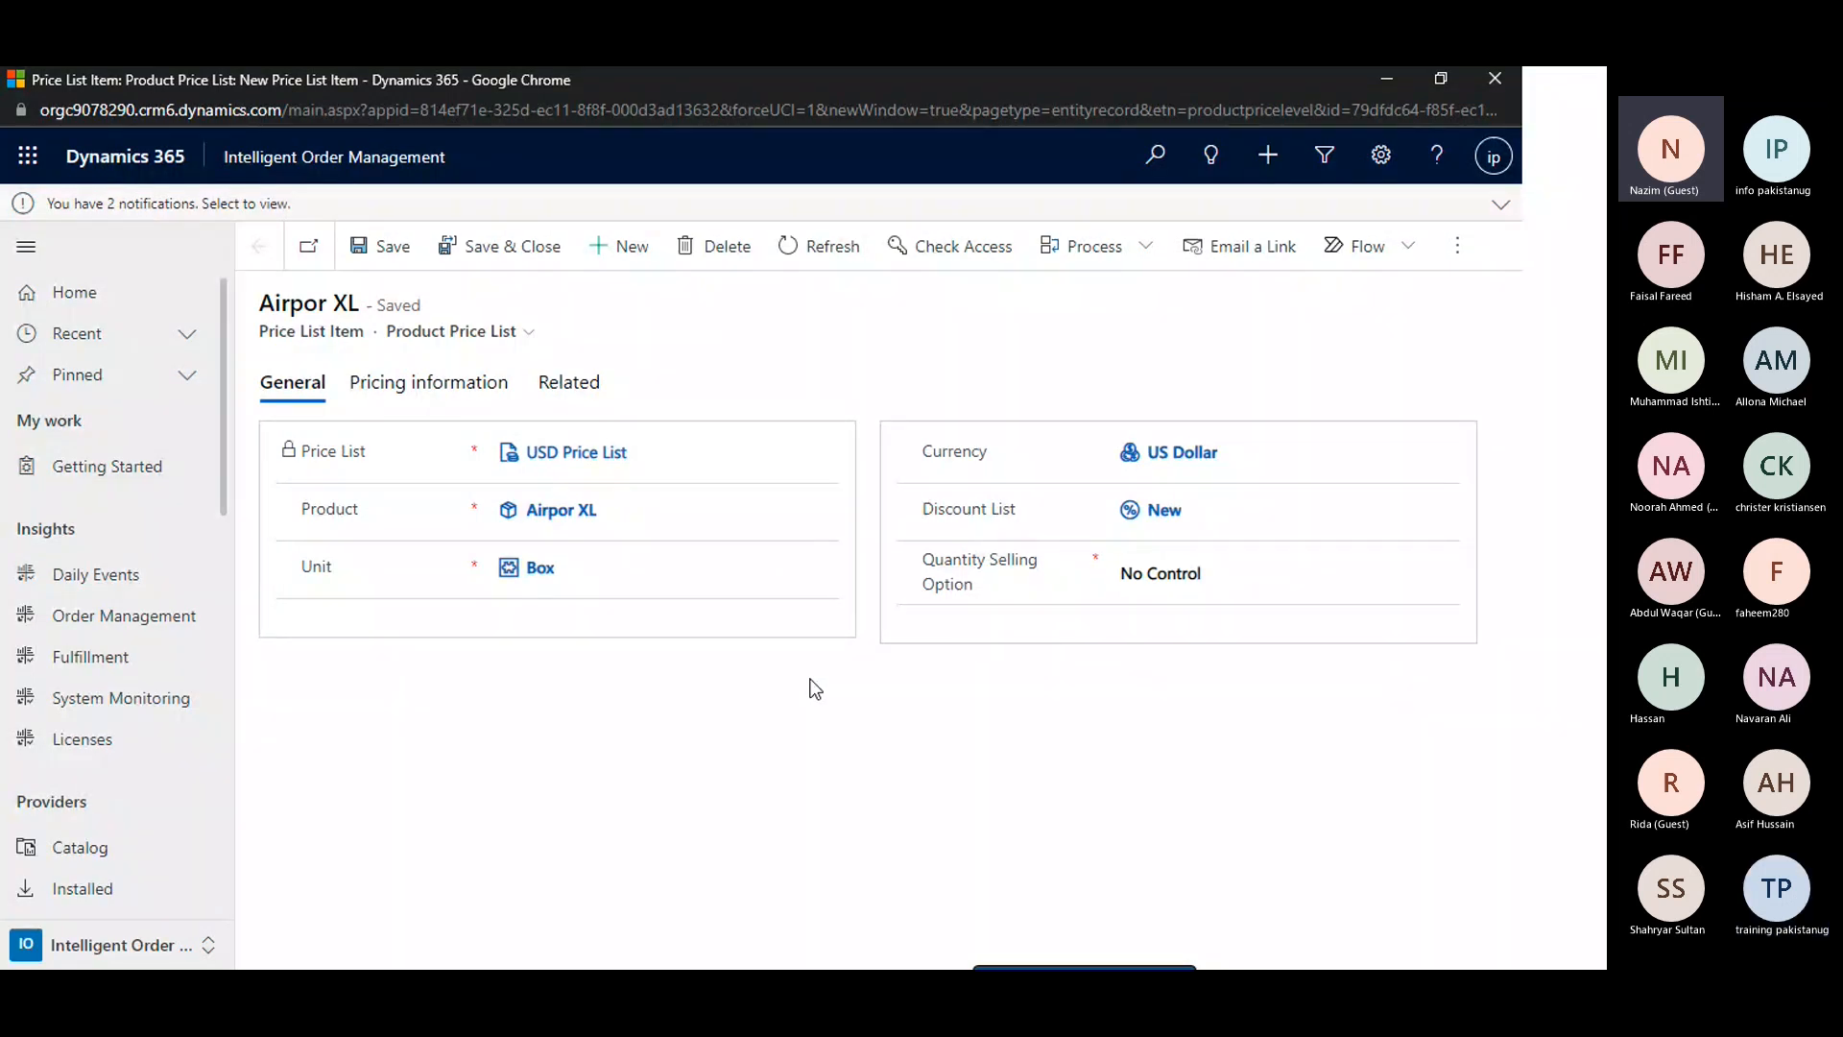
Open the USD Price List record from the price list item and check the same record in the Product Catalog settings window
{"action": "left_click", "coordinate": [576, 452]}
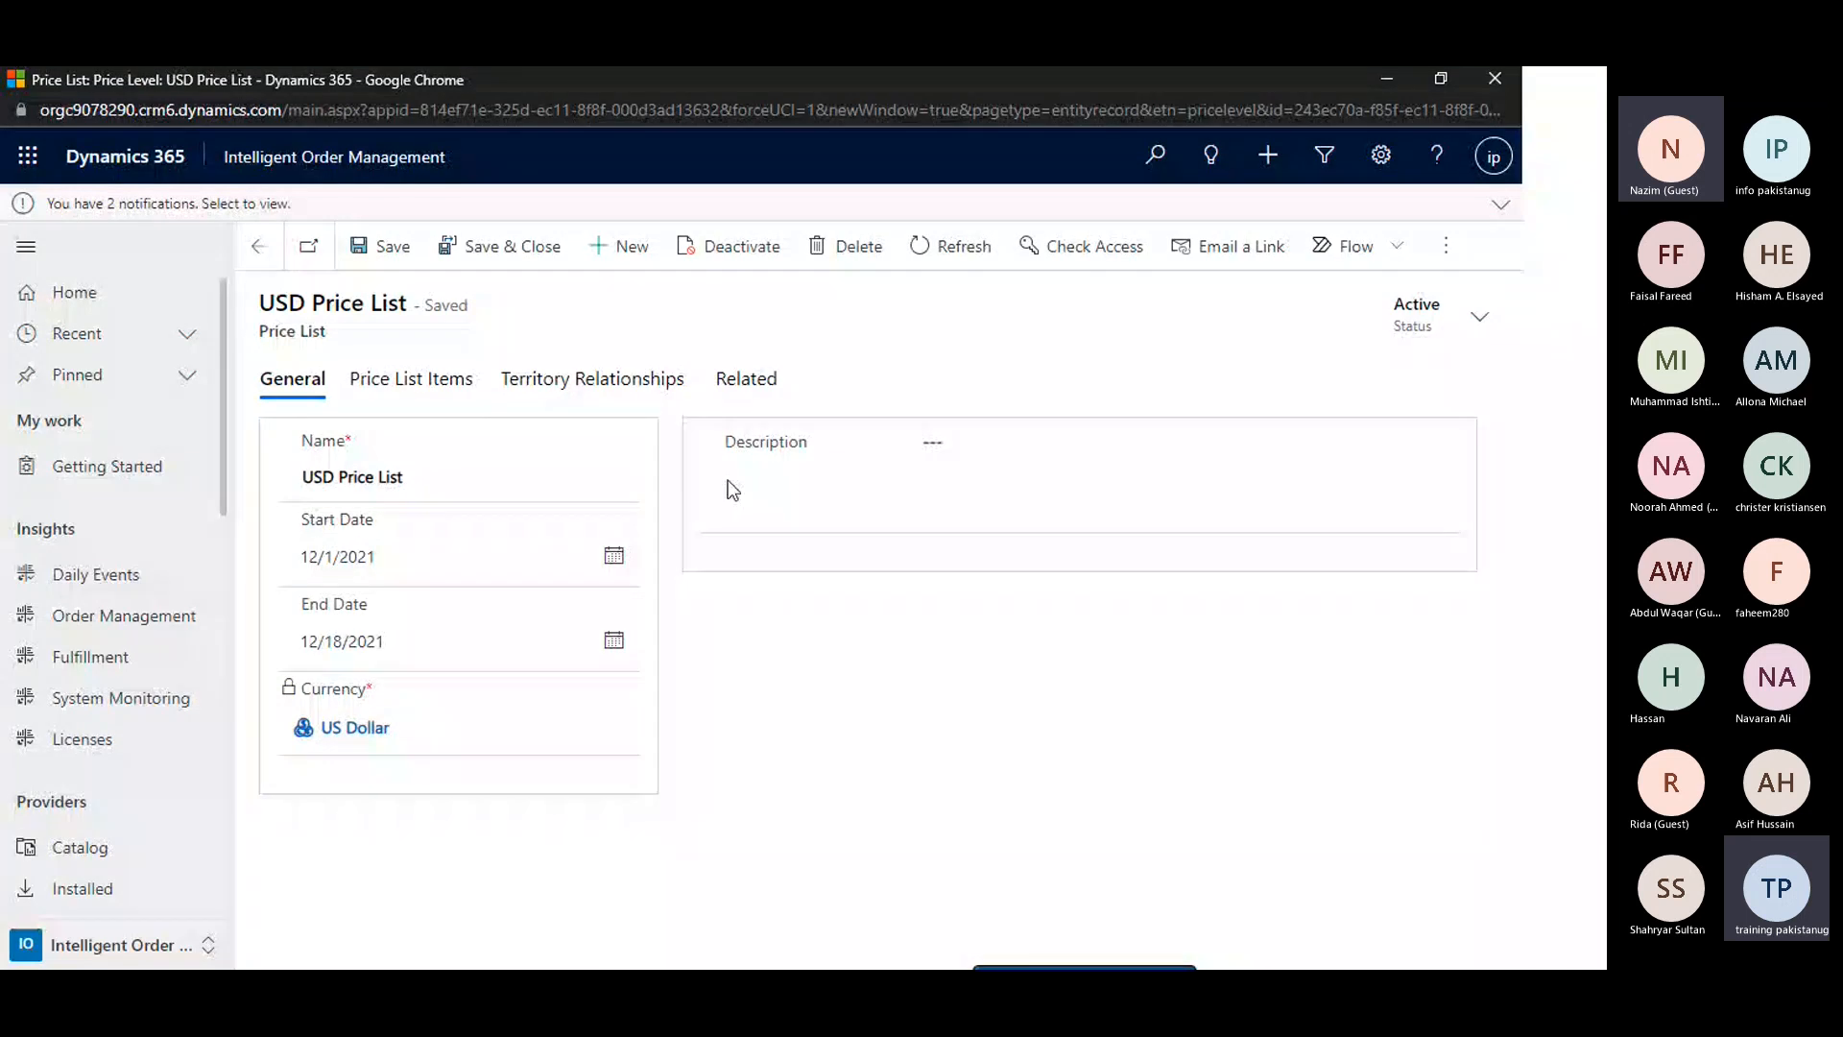
{"action": "key", "text": "alt+Tab"}
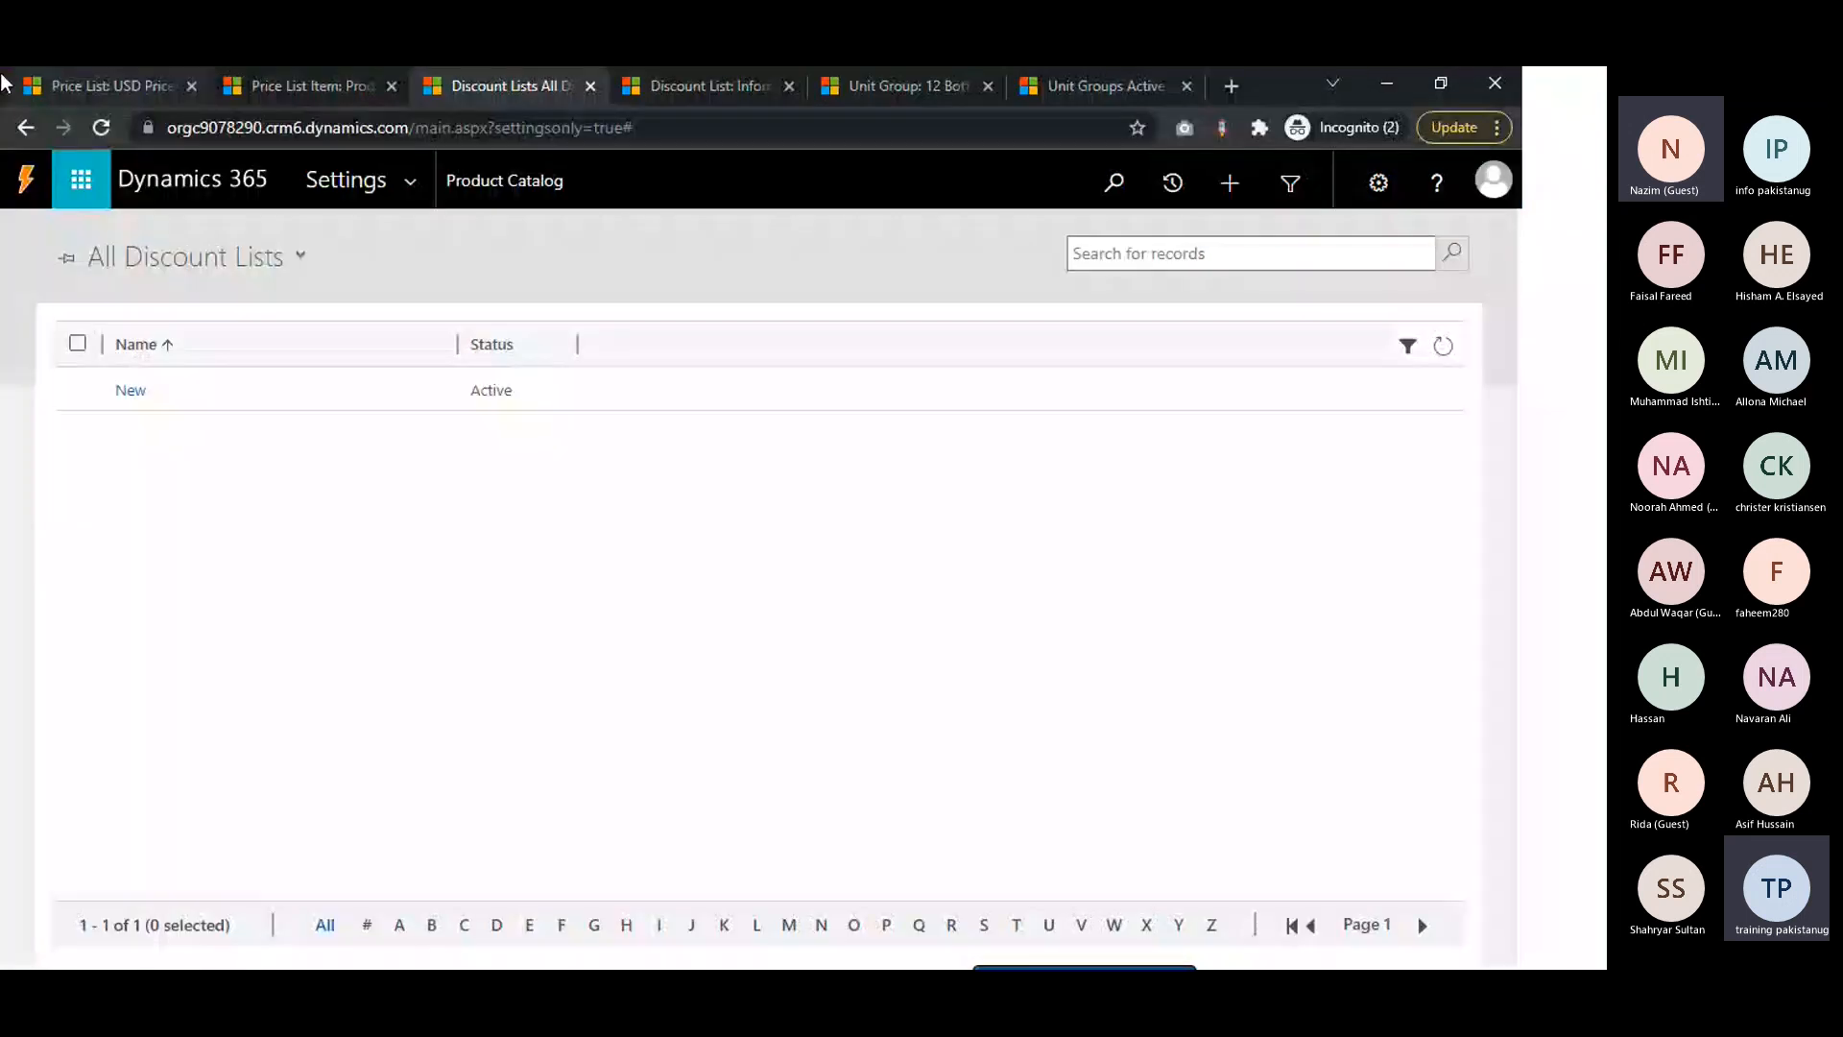
{"action": "left_click", "coordinate": [11, 86]}
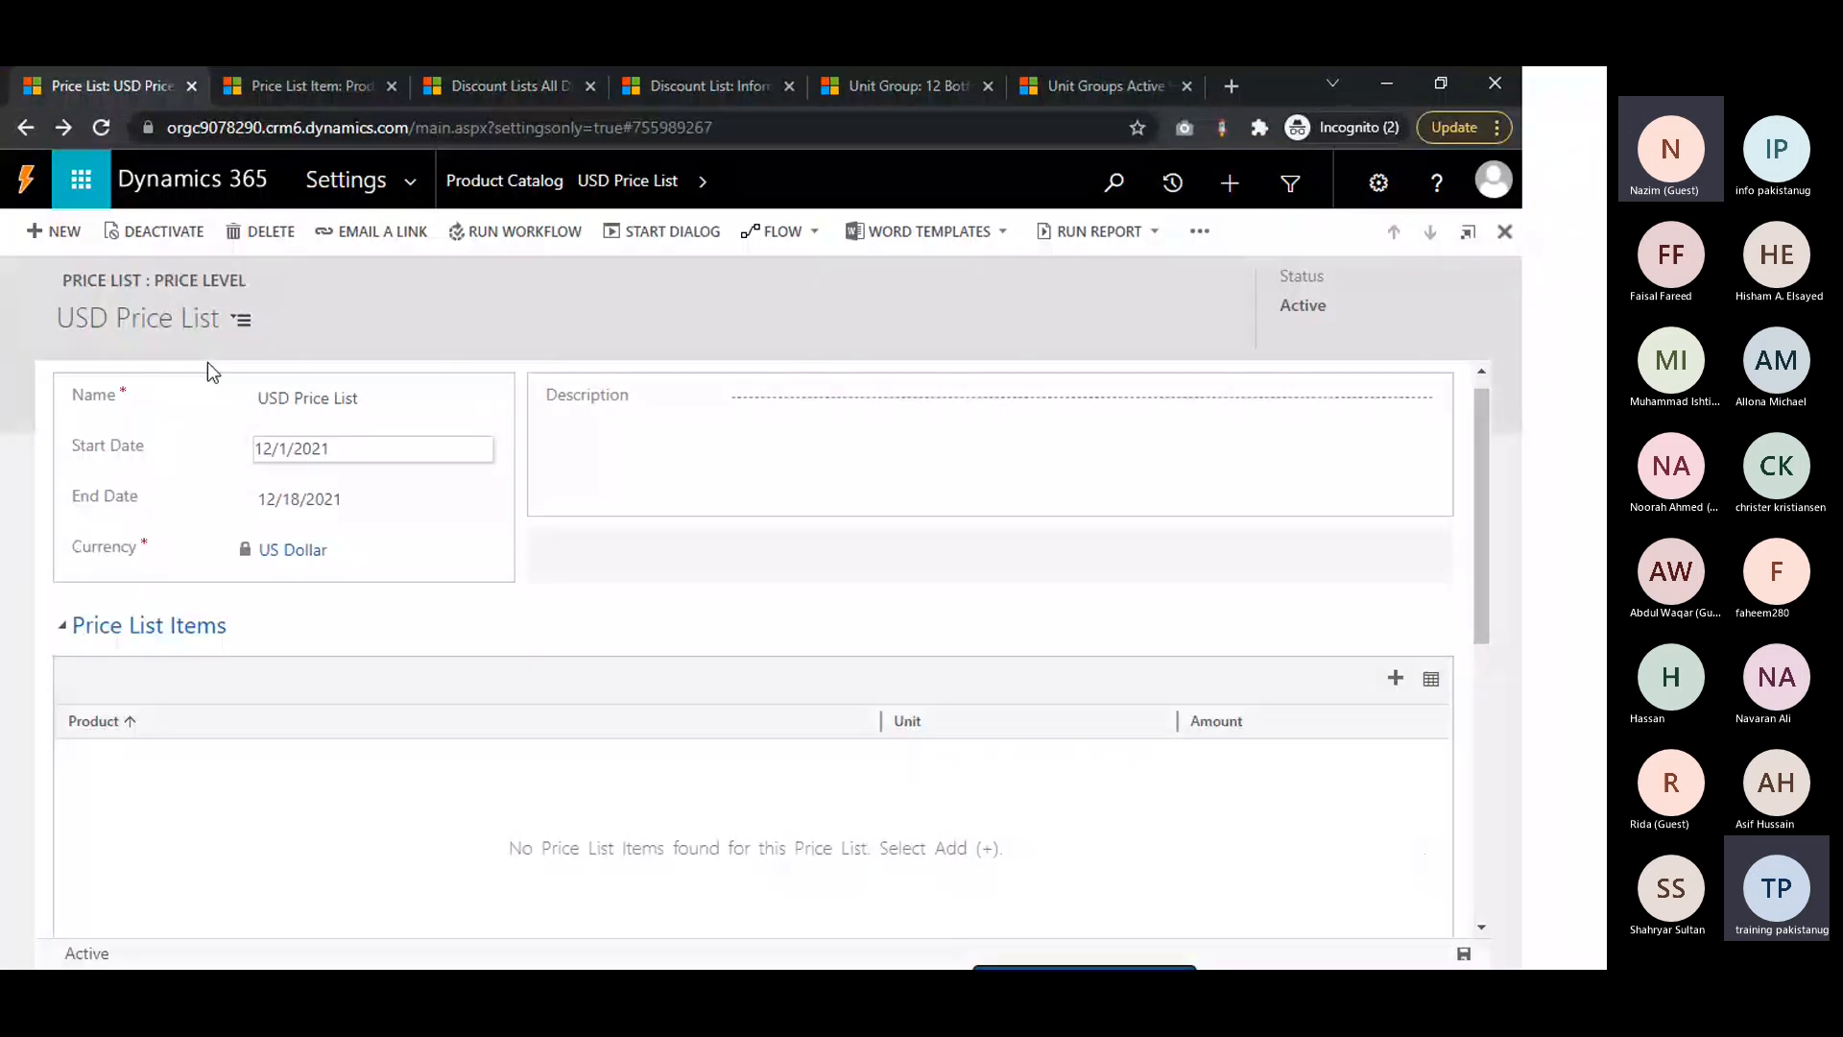
{"action": "left_click", "coordinate": [736, 507]}
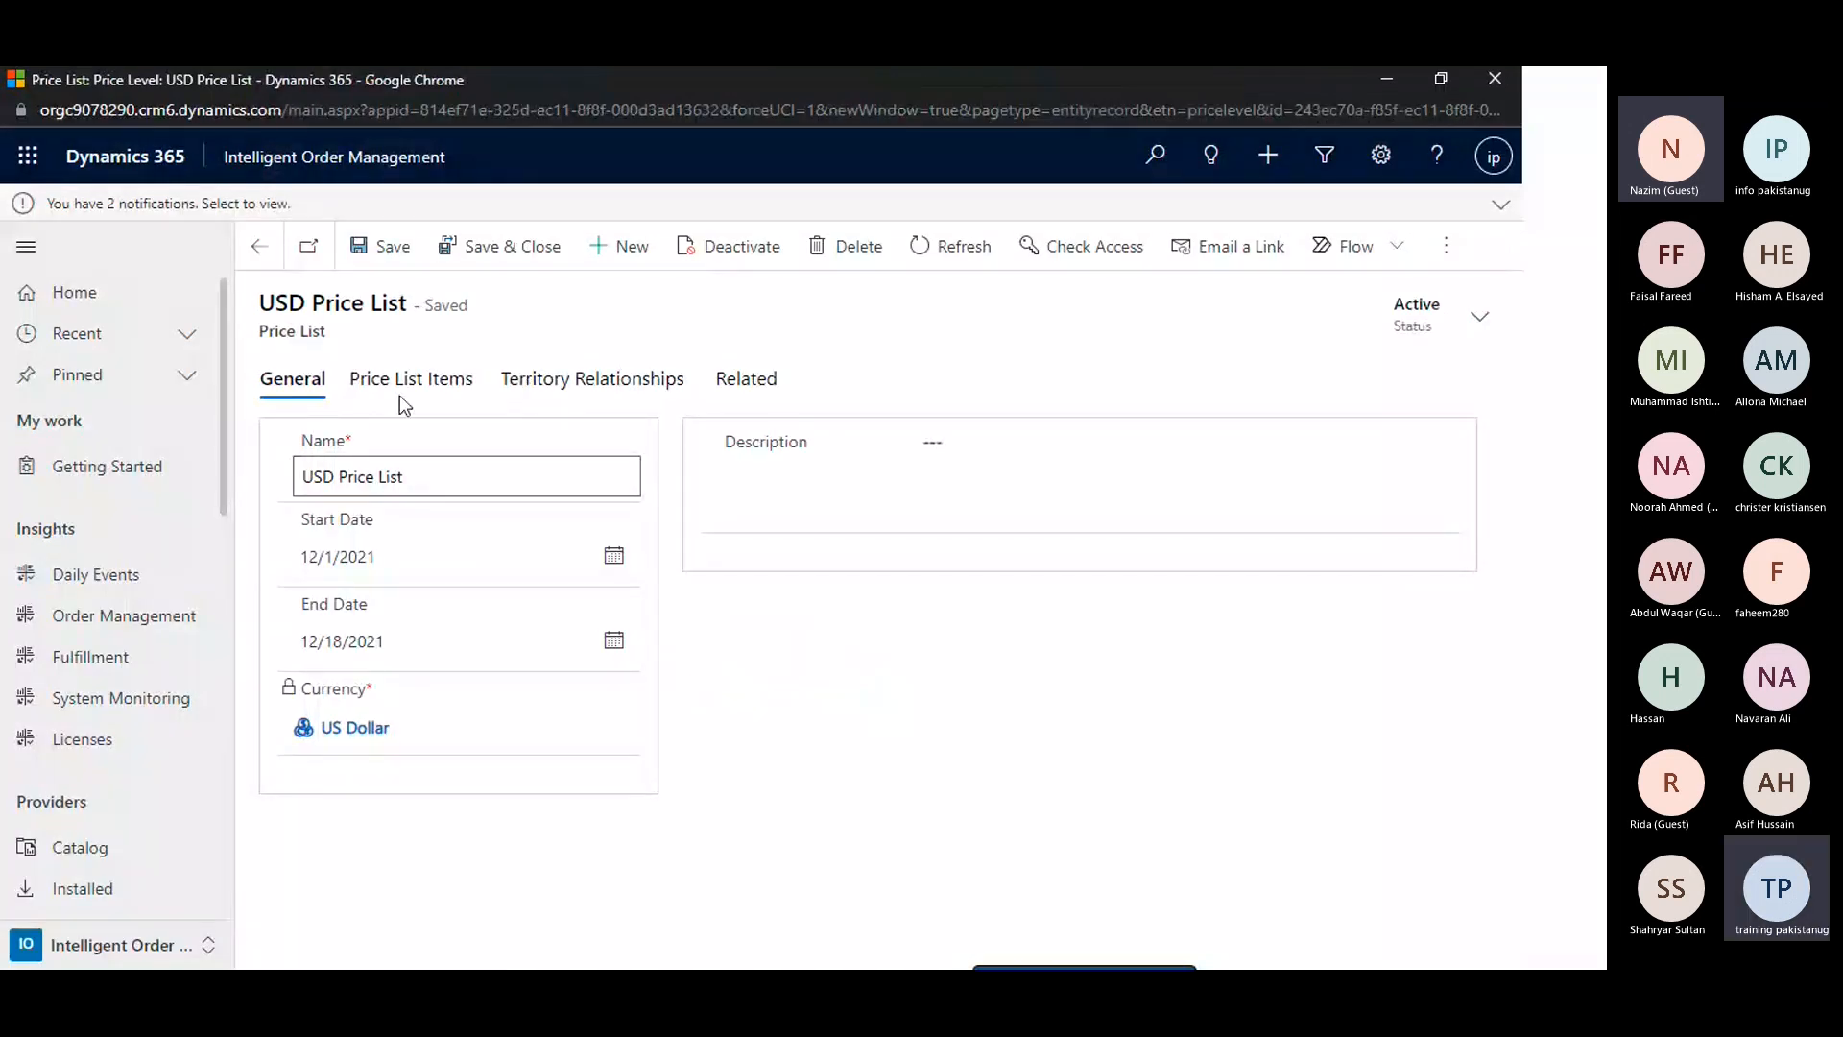
Examine the product, unit and amount listed among the USD Price List's price list items
{"action": "left_click", "coordinate": [390, 379]}
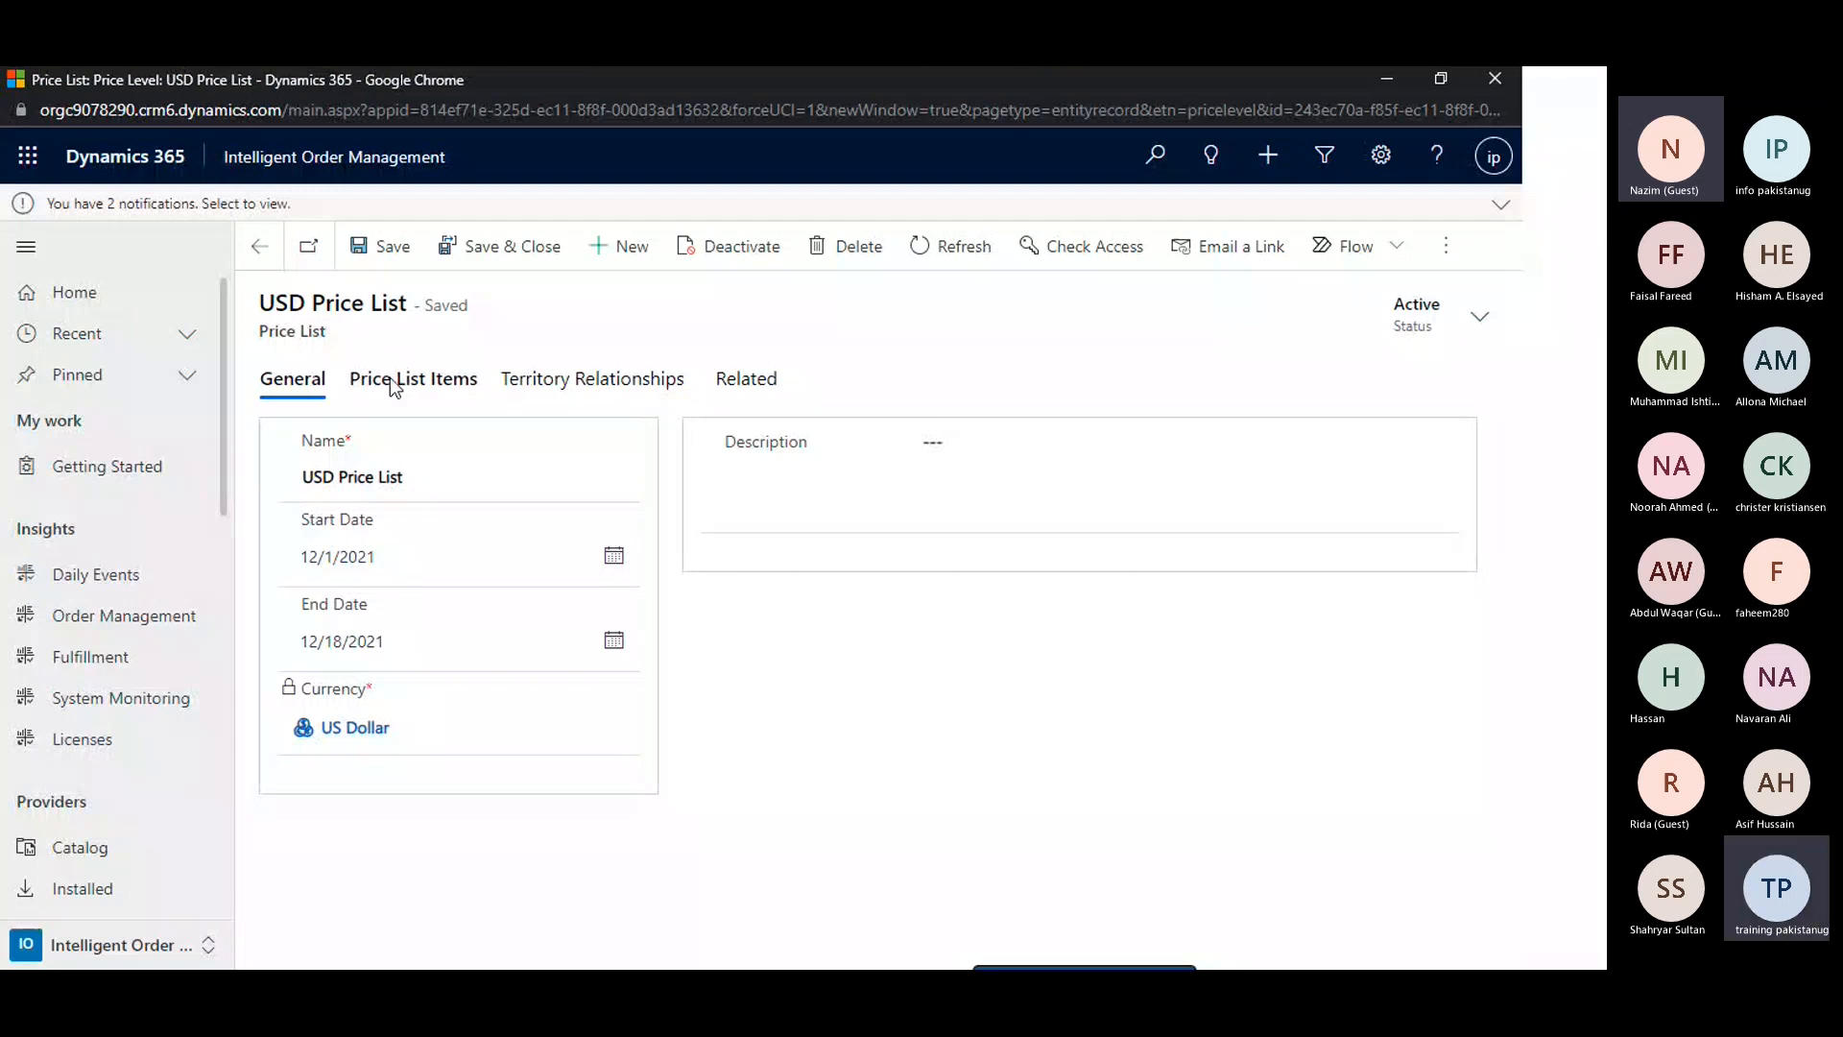
{"action": "left_click", "coordinate": [390, 377]}
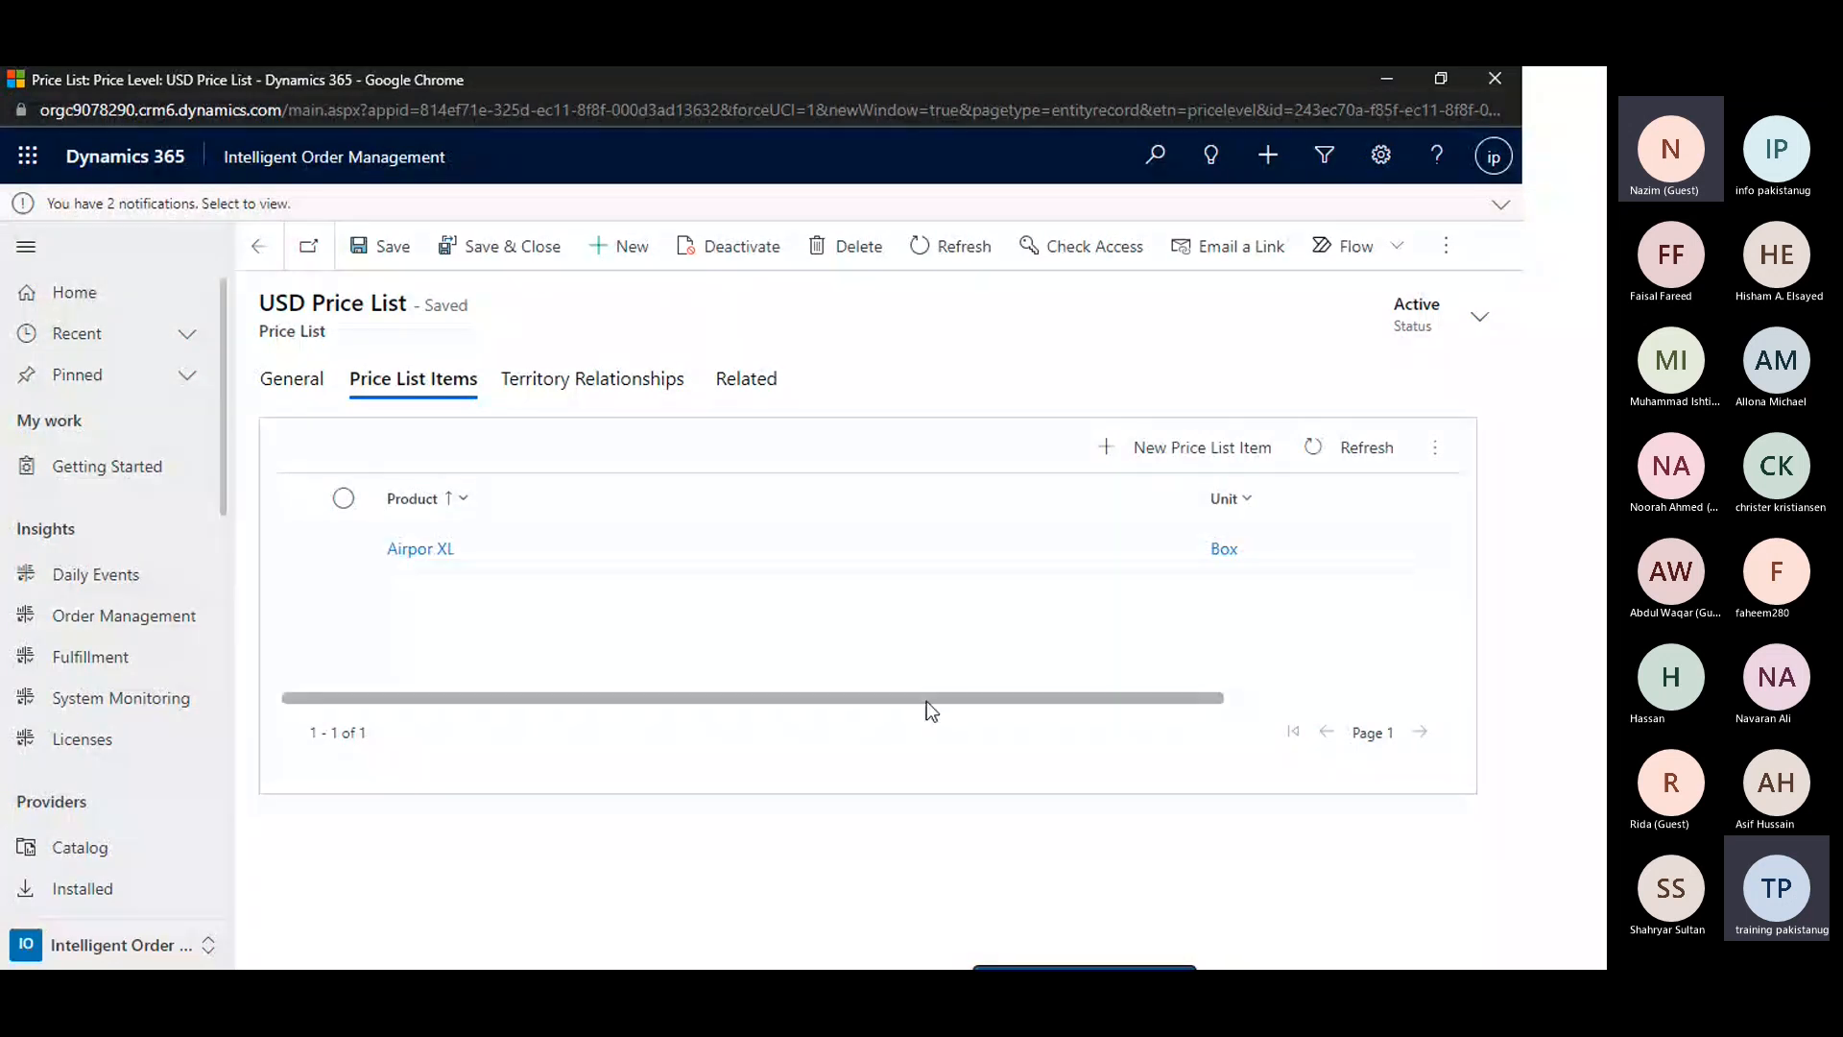
{"action": "scroll", "coordinate": [926, 701], "scroll_direction": "right", "scroll_amount": 3}
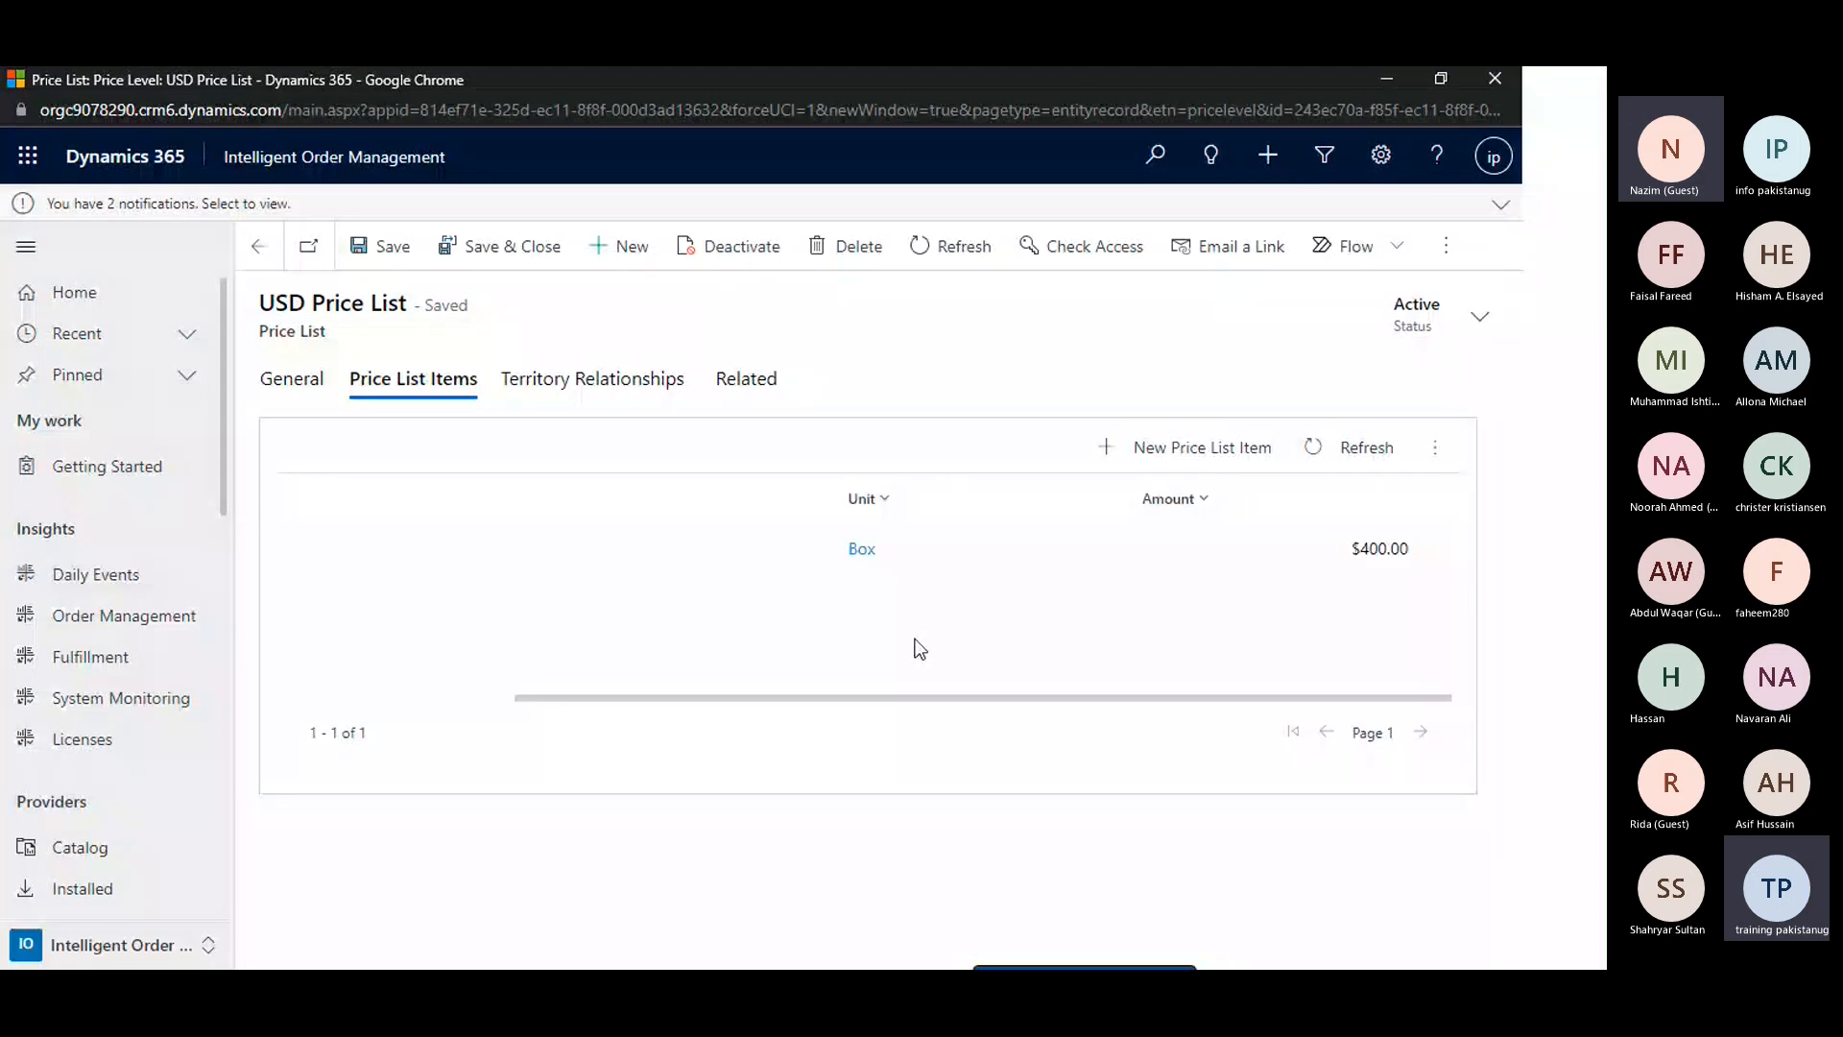
{"action": "scroll", "coordinate": [919, 649], "scroll_direction": "left", "scroll_amount": 3}
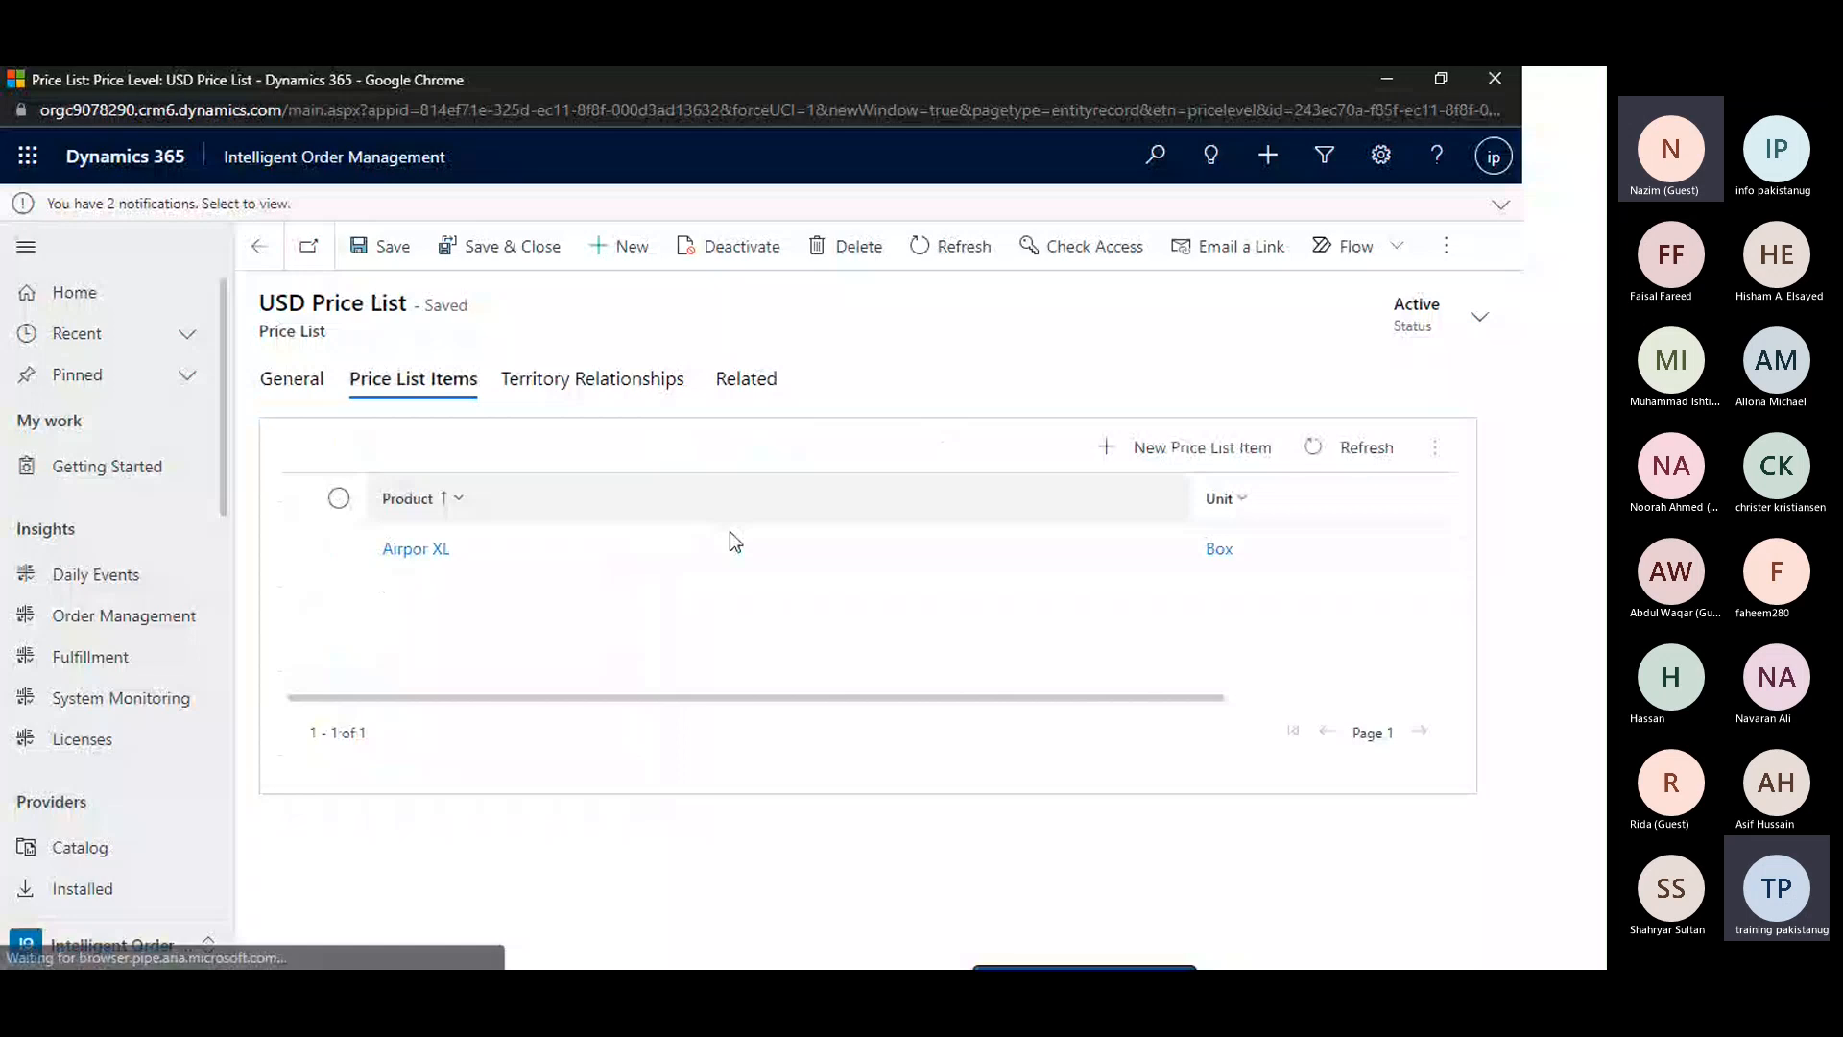
{"action": "scroll", "coordinate": [819, 569], "scroll_direction": "right", "scroll_amount": 1}
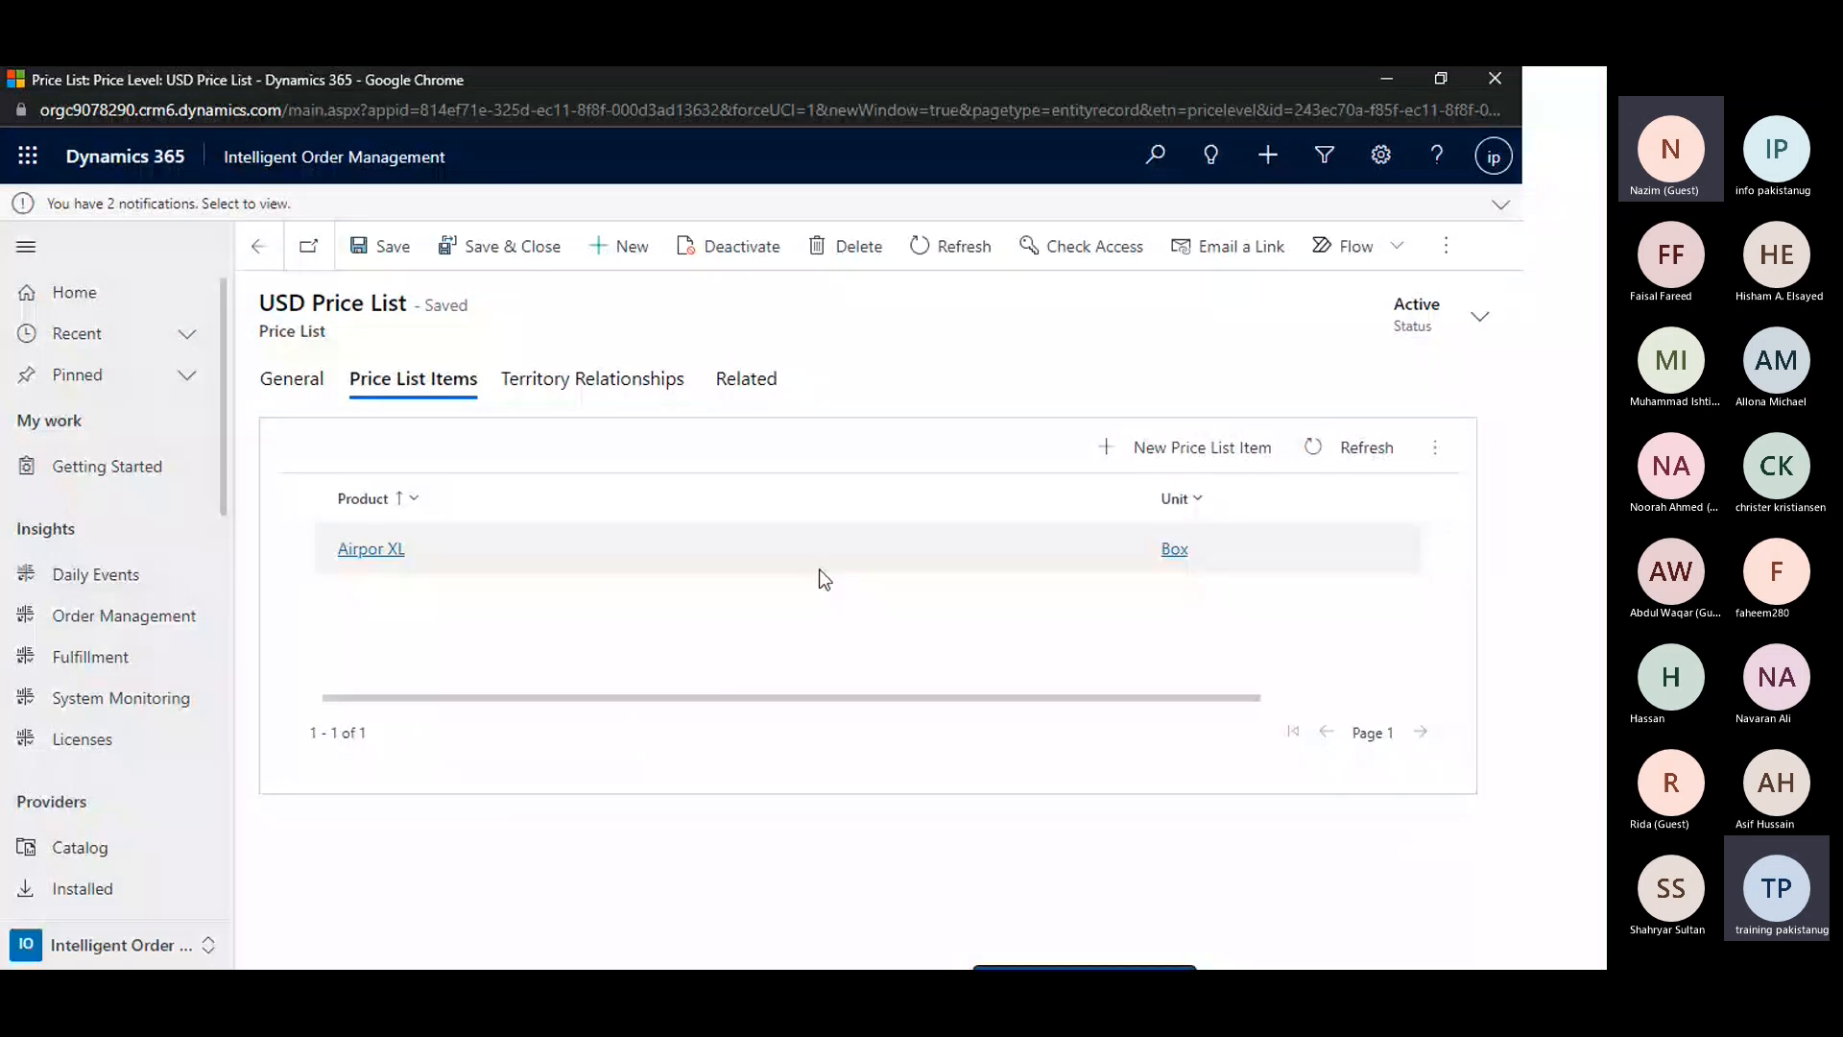
{"action": "scroll", "coordinate": [823, 577], "scroll_direction": "right", "scroll_amount": 3}
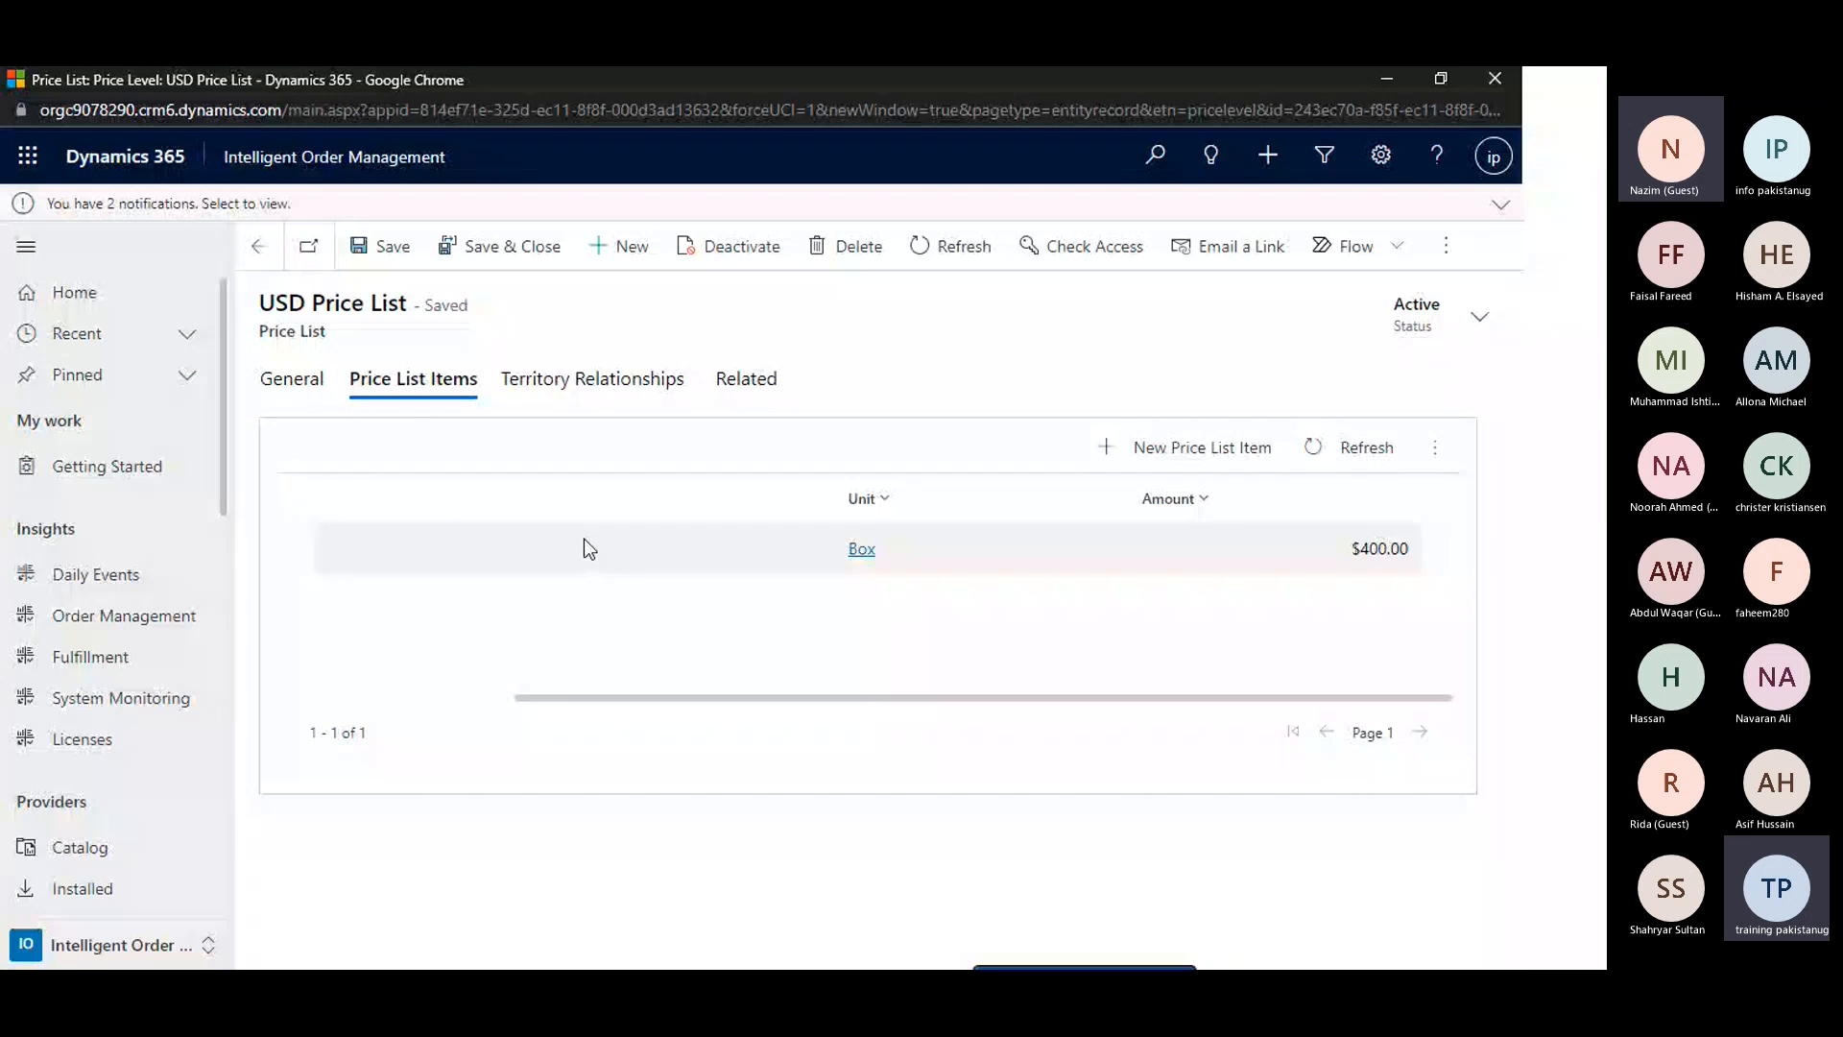
Recheck the USD Price List's dates, currency and items, and switch to the Price List presentation slide
{"action": "left_click", "coordinate": [286, 379]}
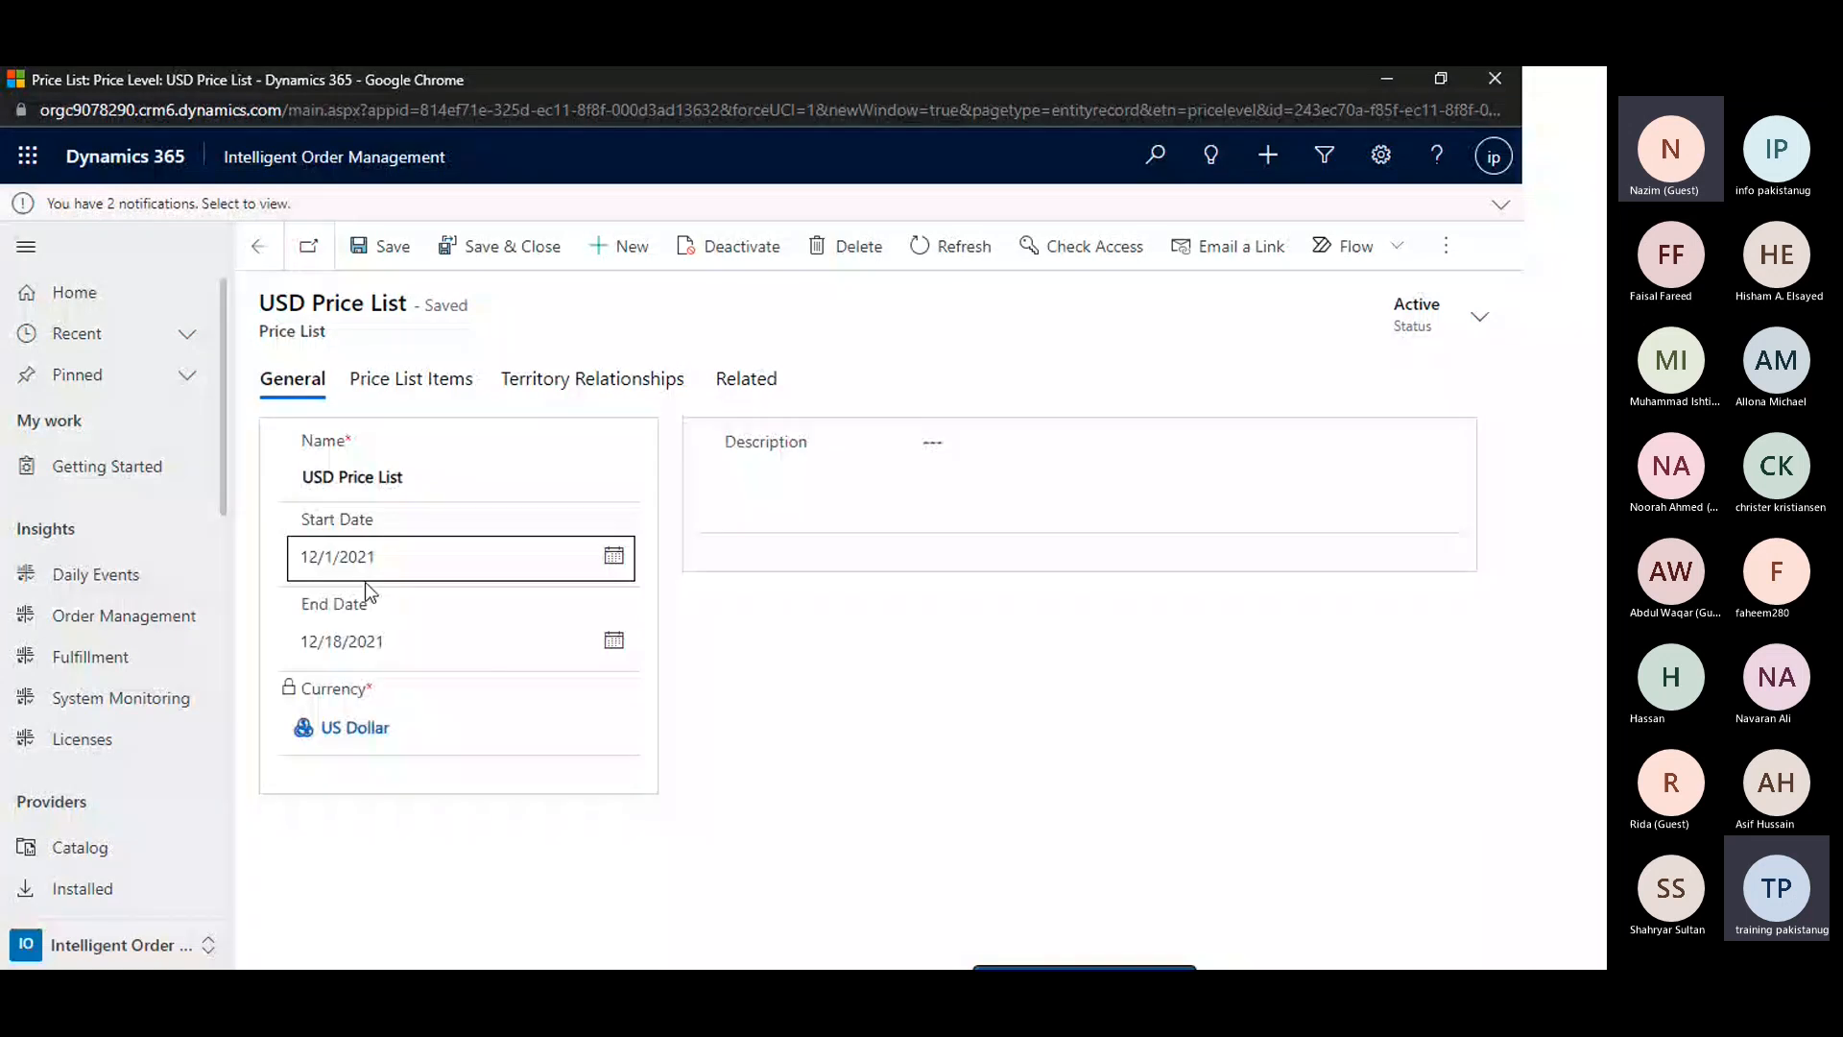
{"action": "left_click", "coordinate": [413, 379]}
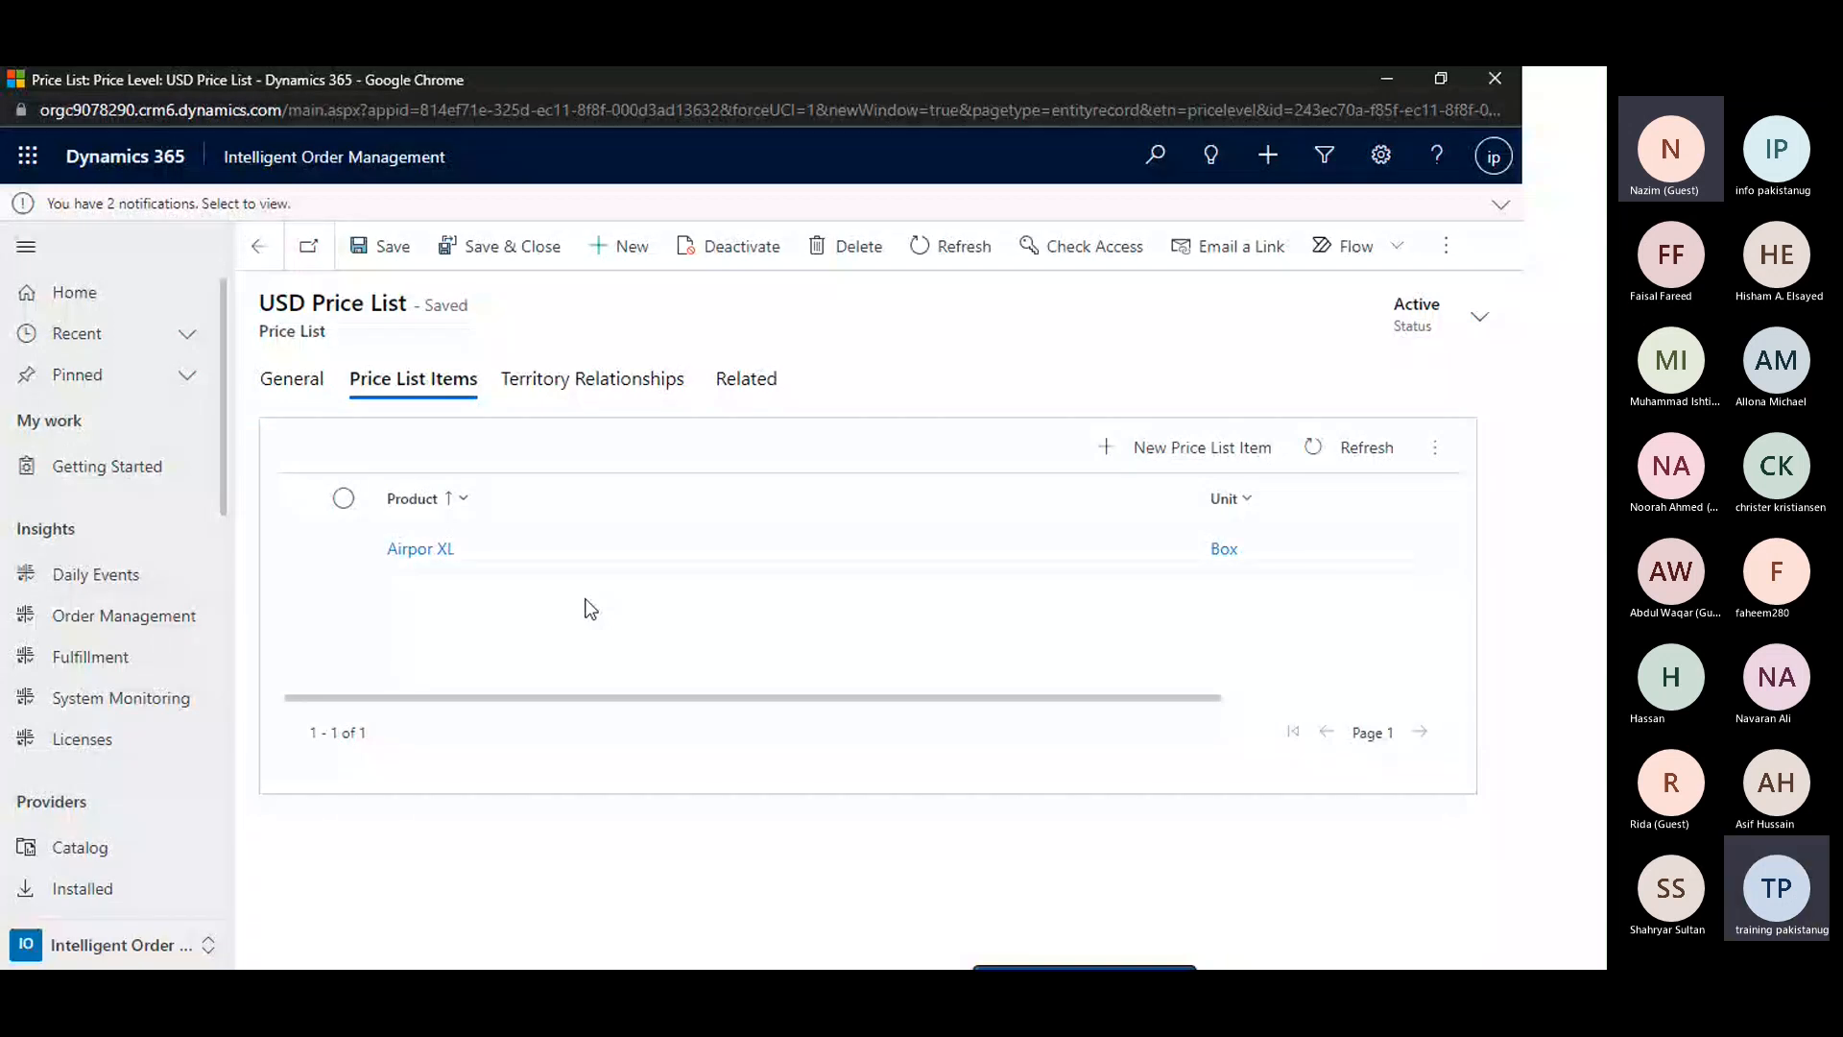
{"action": "left_click", "coordinate": [313, 400]}
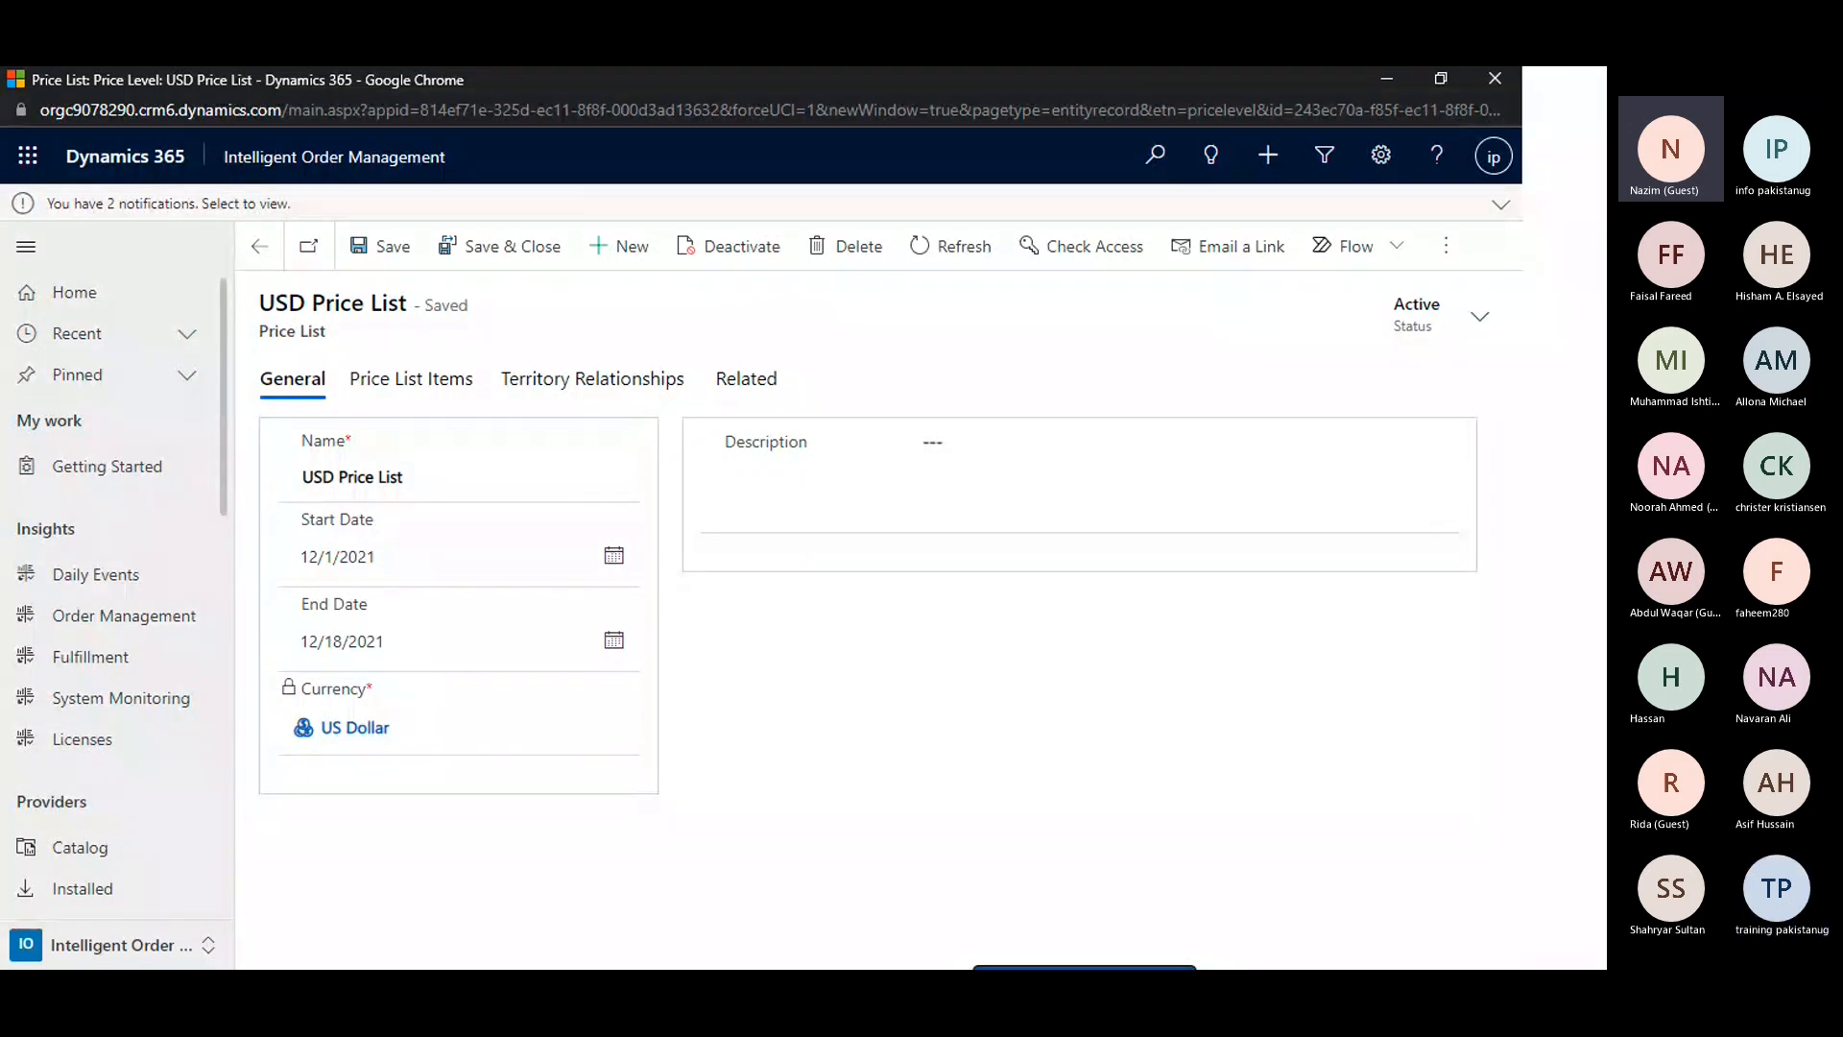
{"action": "key", "text": "alt+Tab"}
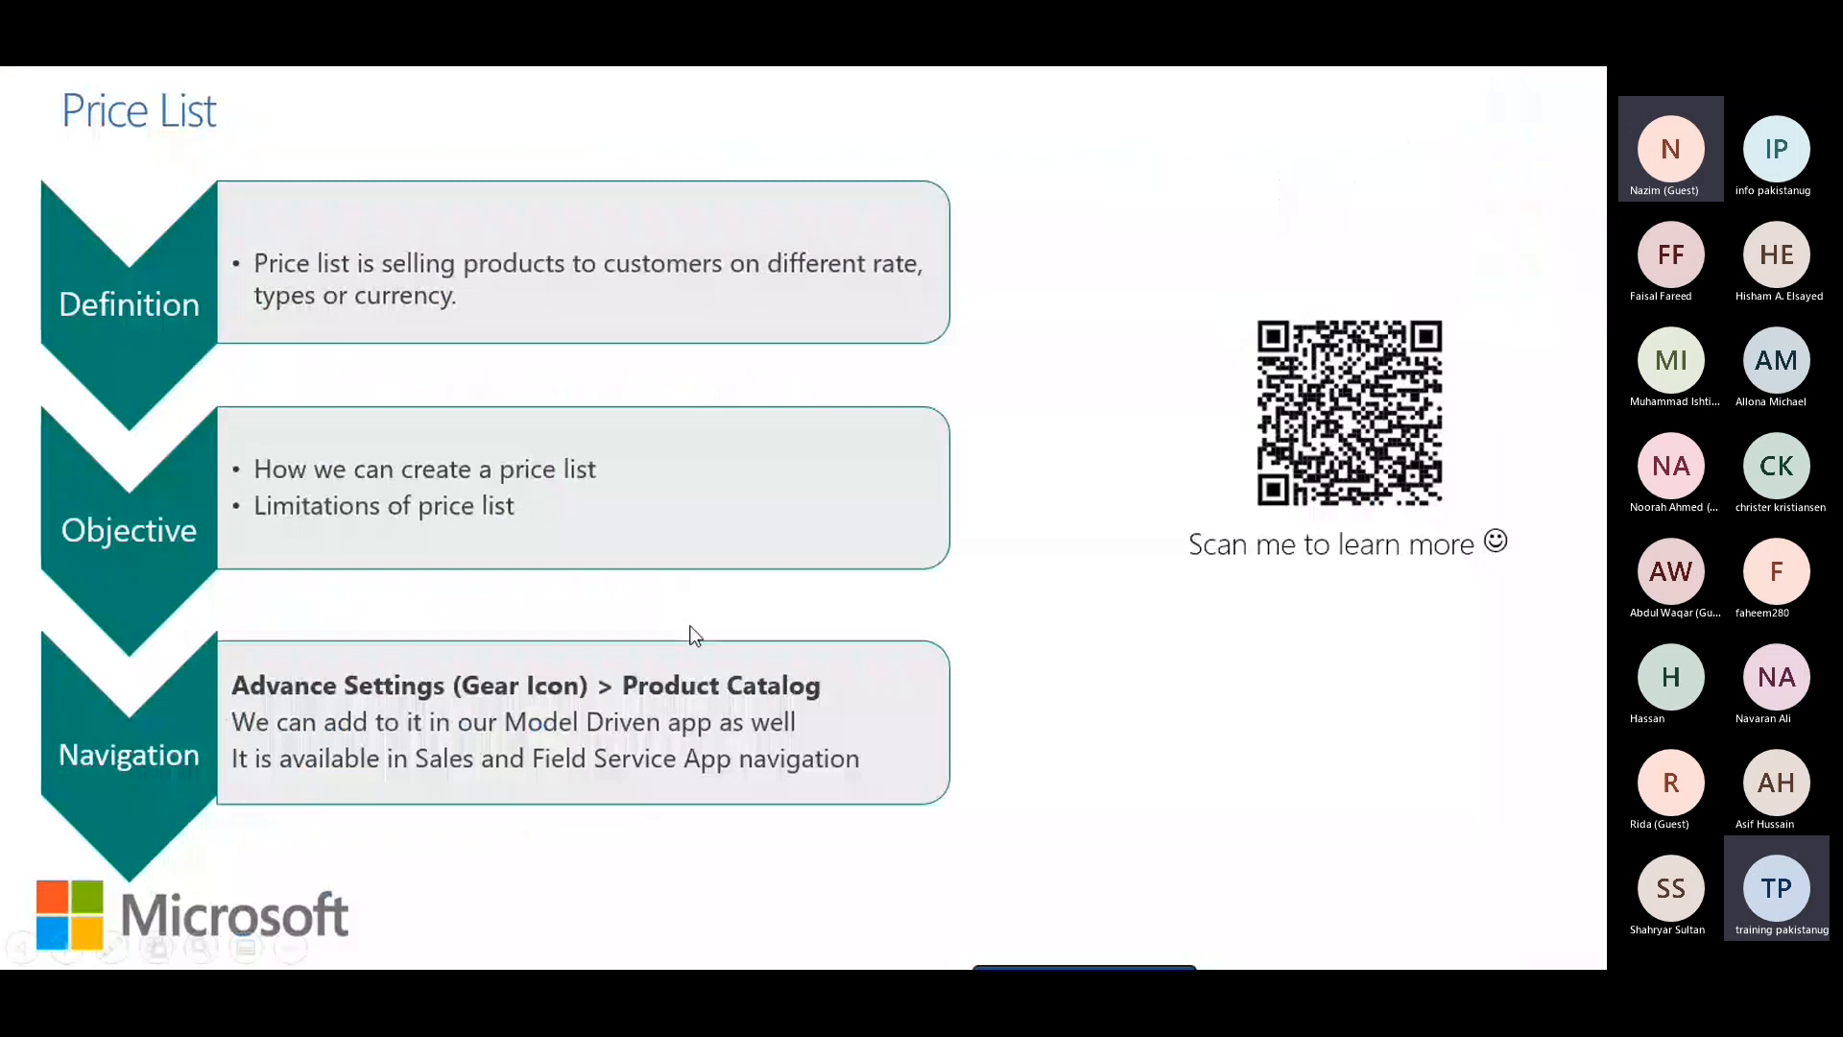
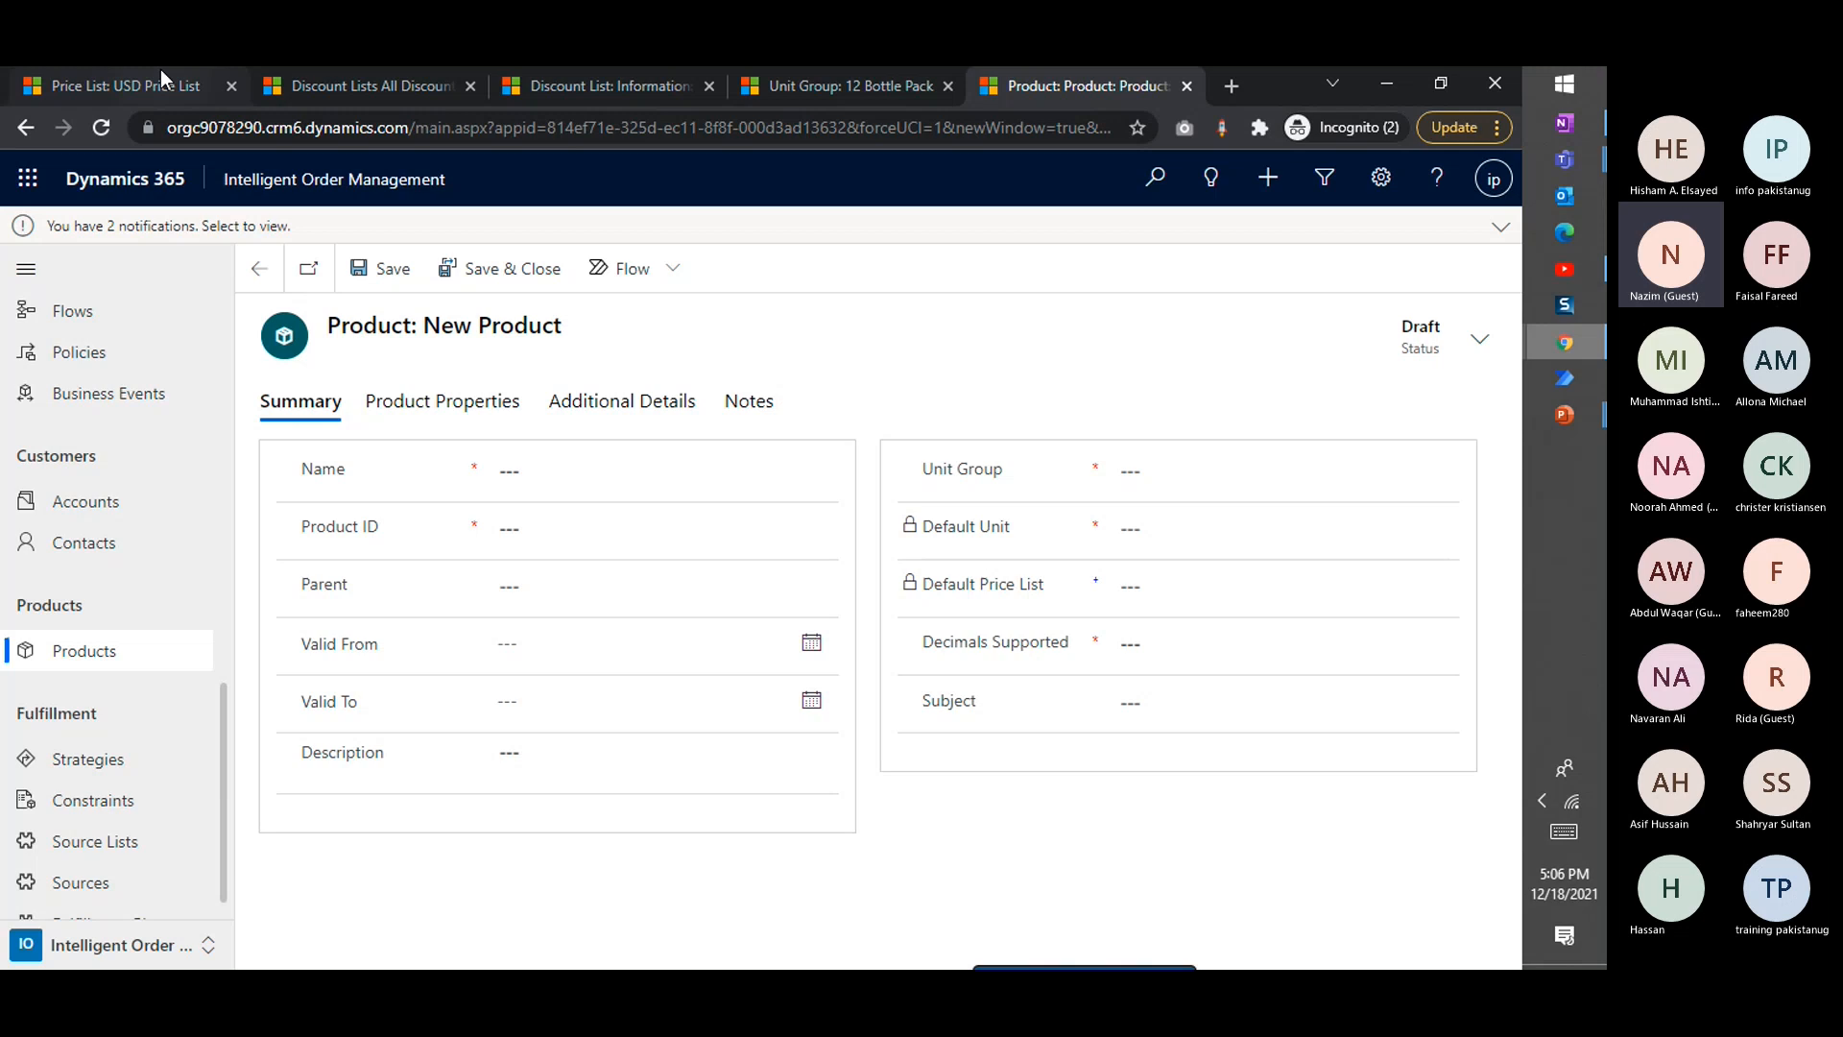
Check the USD Price List page, return to the list of all products, families and bundles, and start a new product
{"action": "left_click", "coordinate": [160, 73]}
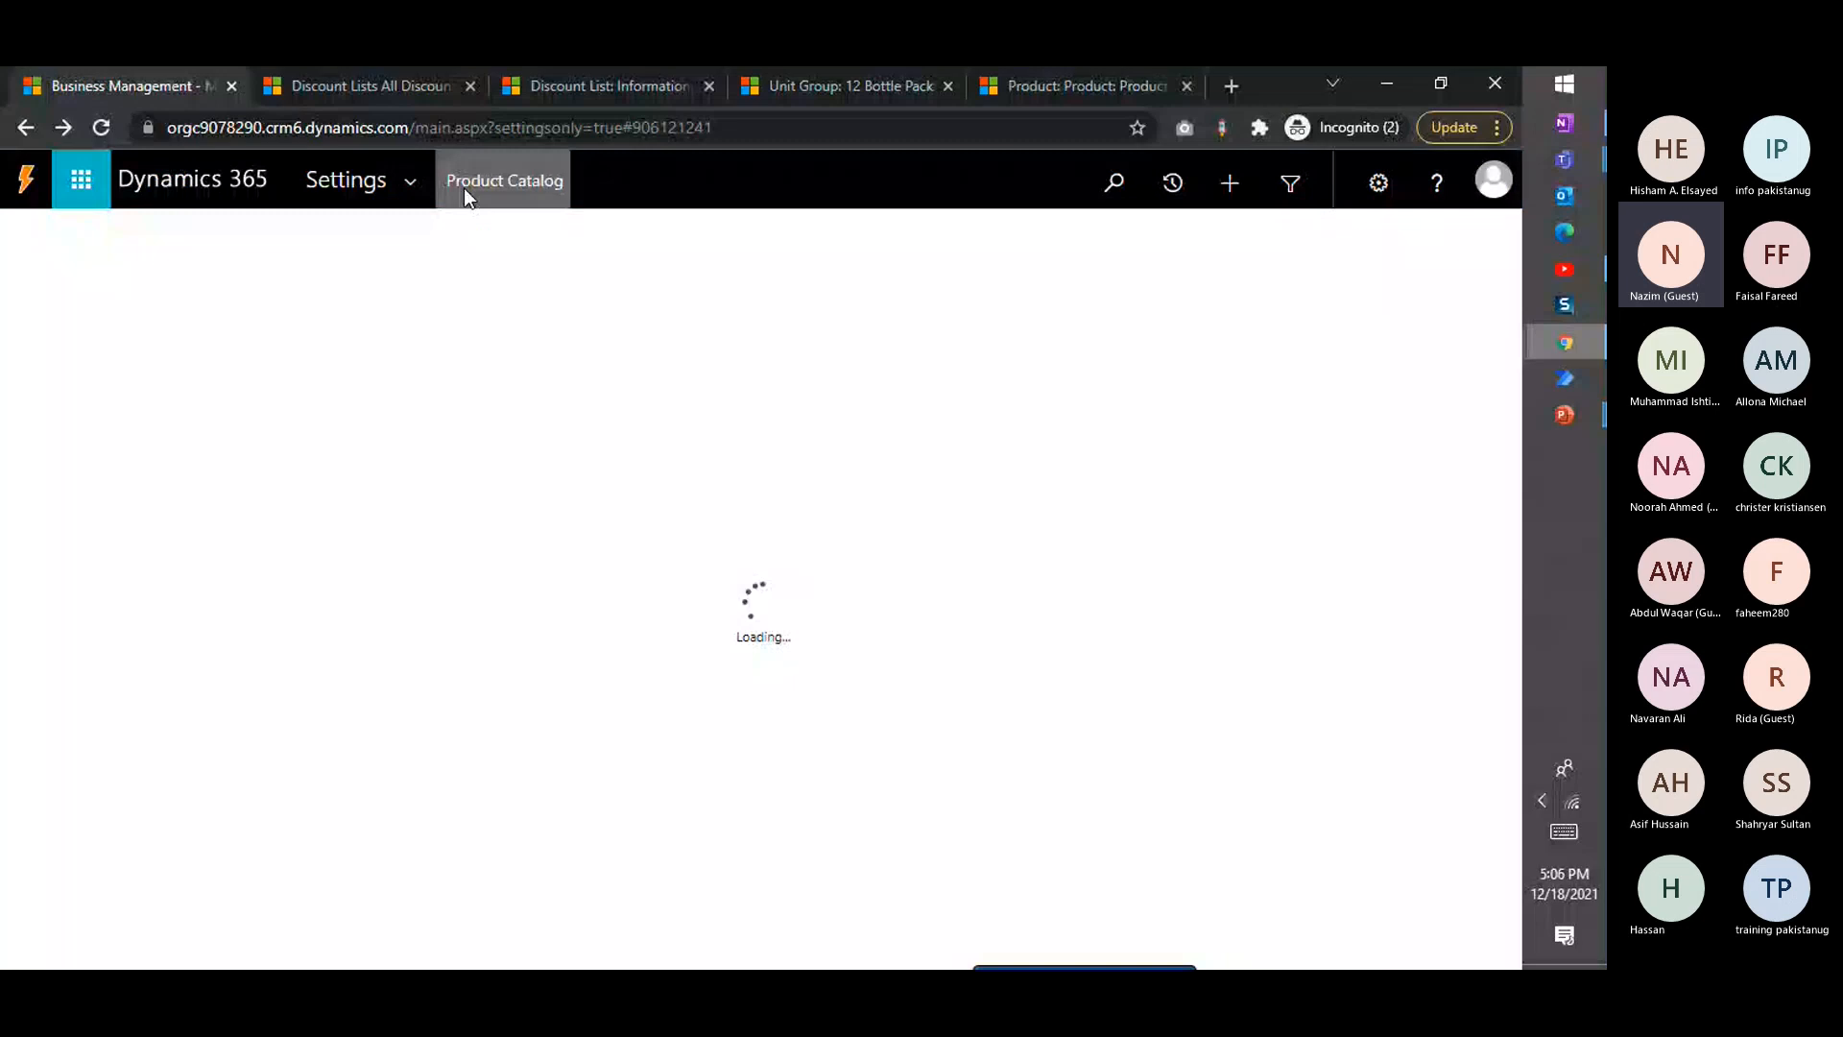
{"action": "left_click", "coordinate": [1031, 92]}
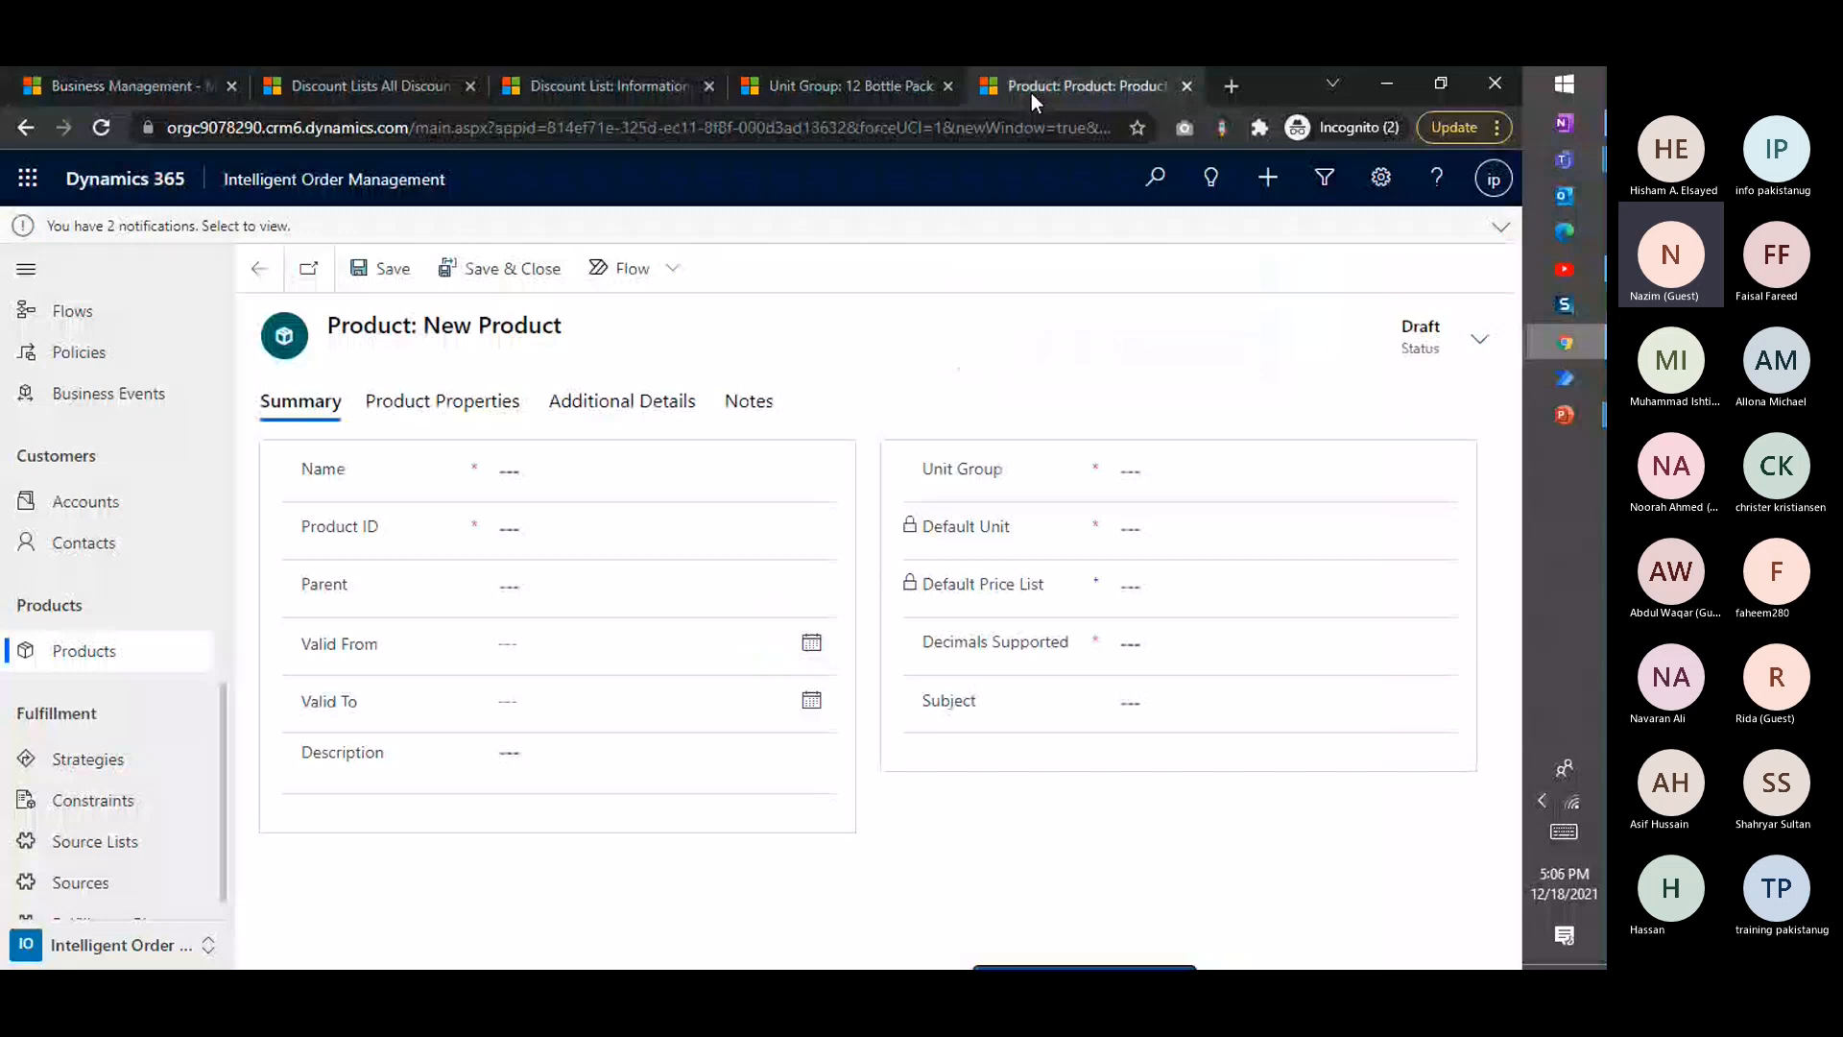
{"action": "left_click", "coordinate": [446, 259]}
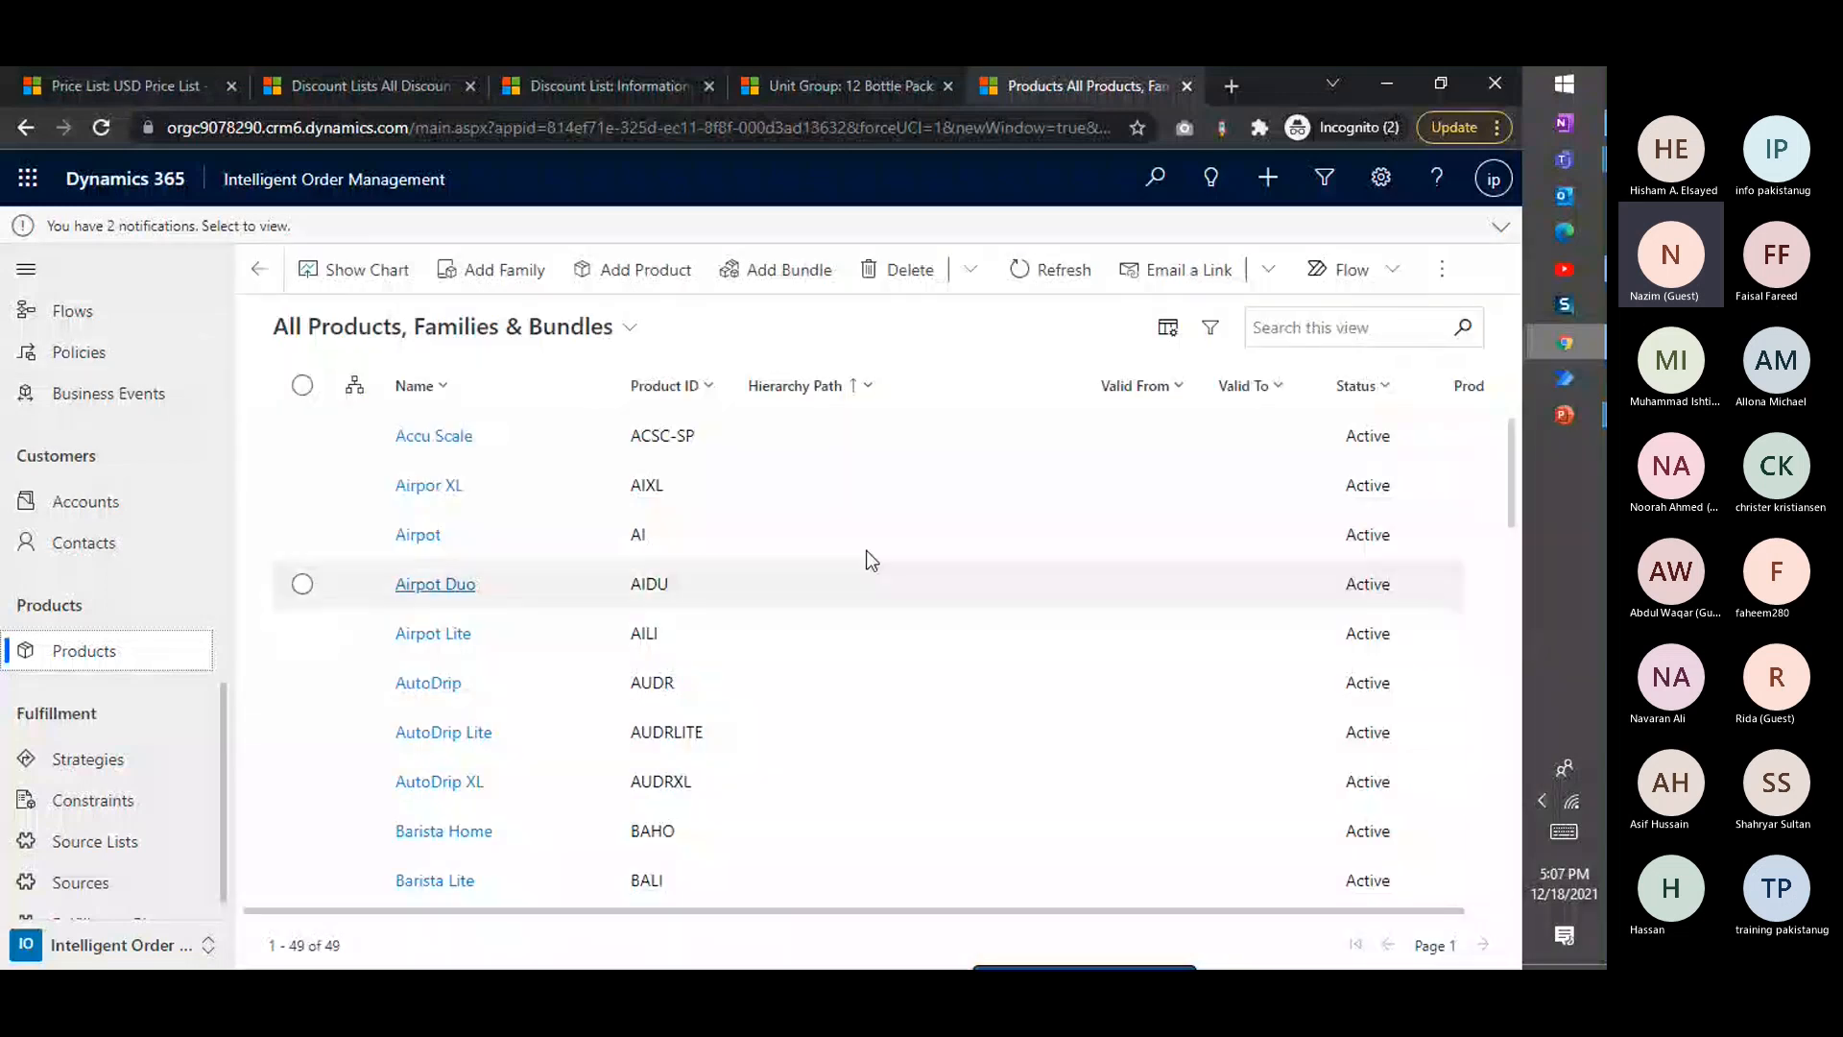
{"action": "left_click_drag", "start_coordinate": [1157, 911], "coordinate": [735, 894]}
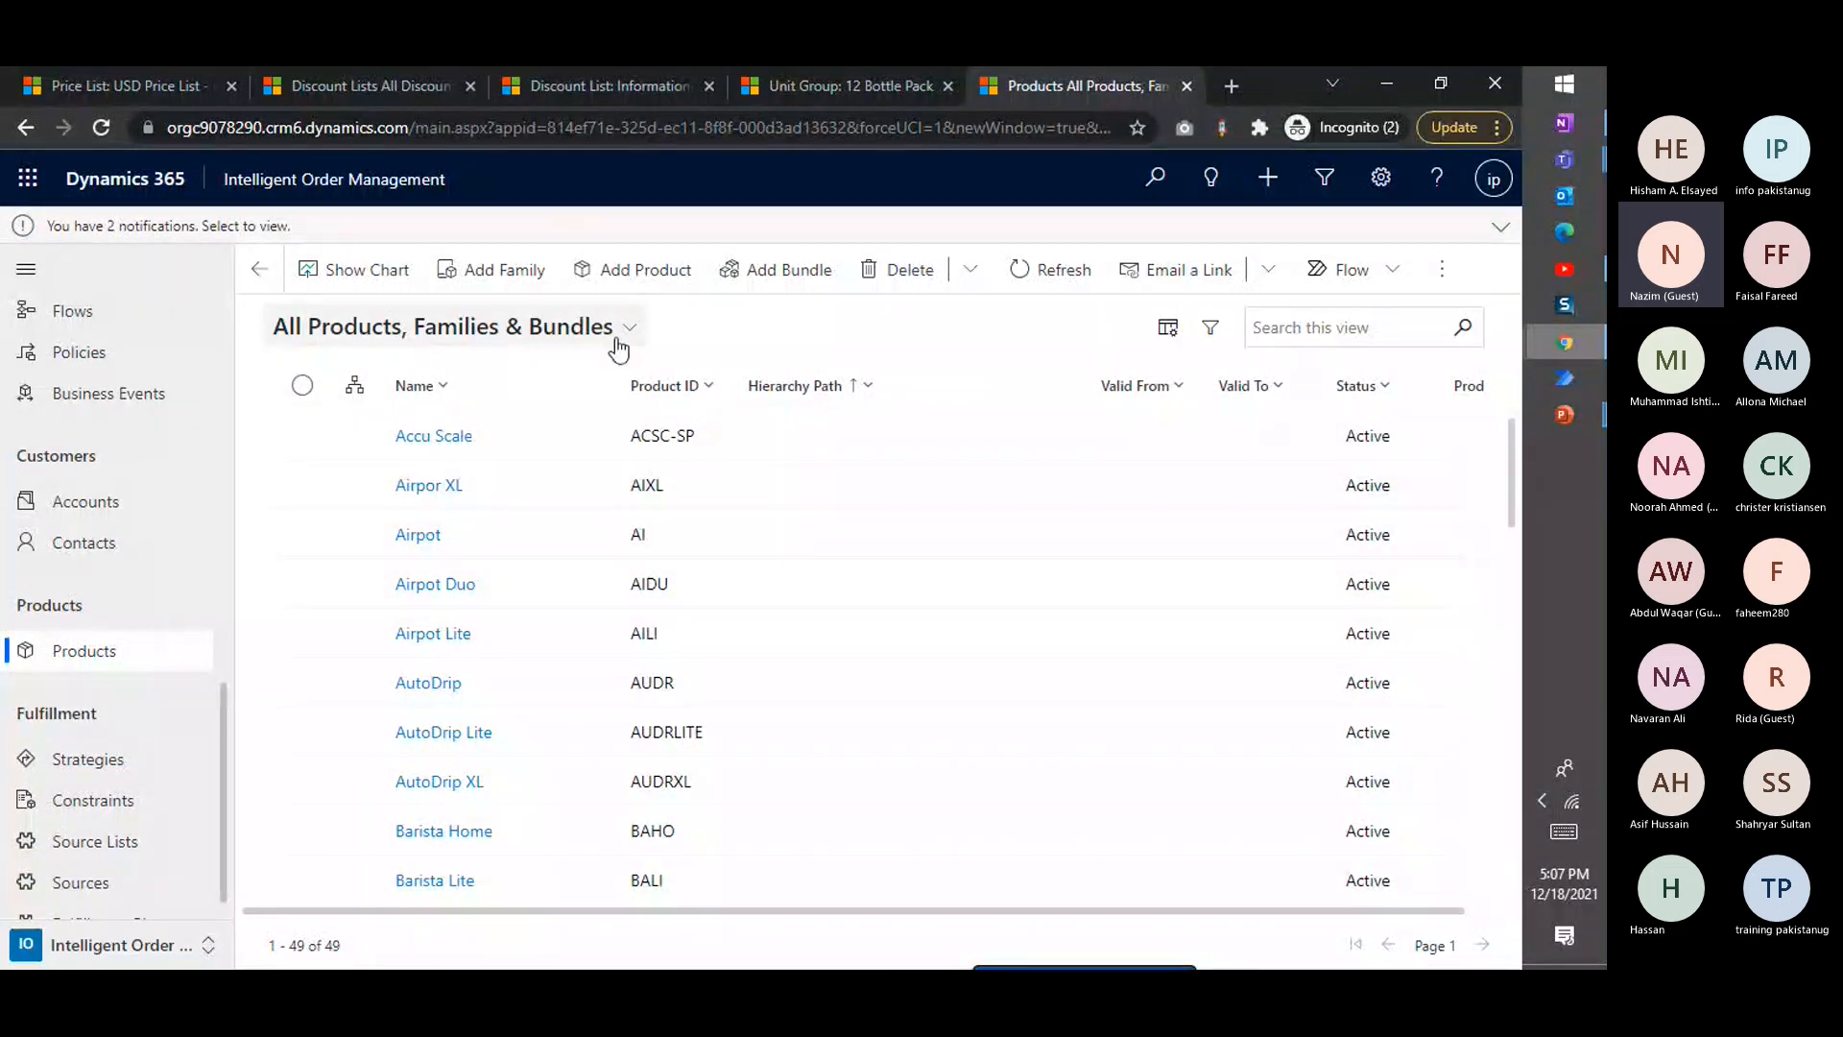
{"action": "left_click", "coordinate": [676, 275]}
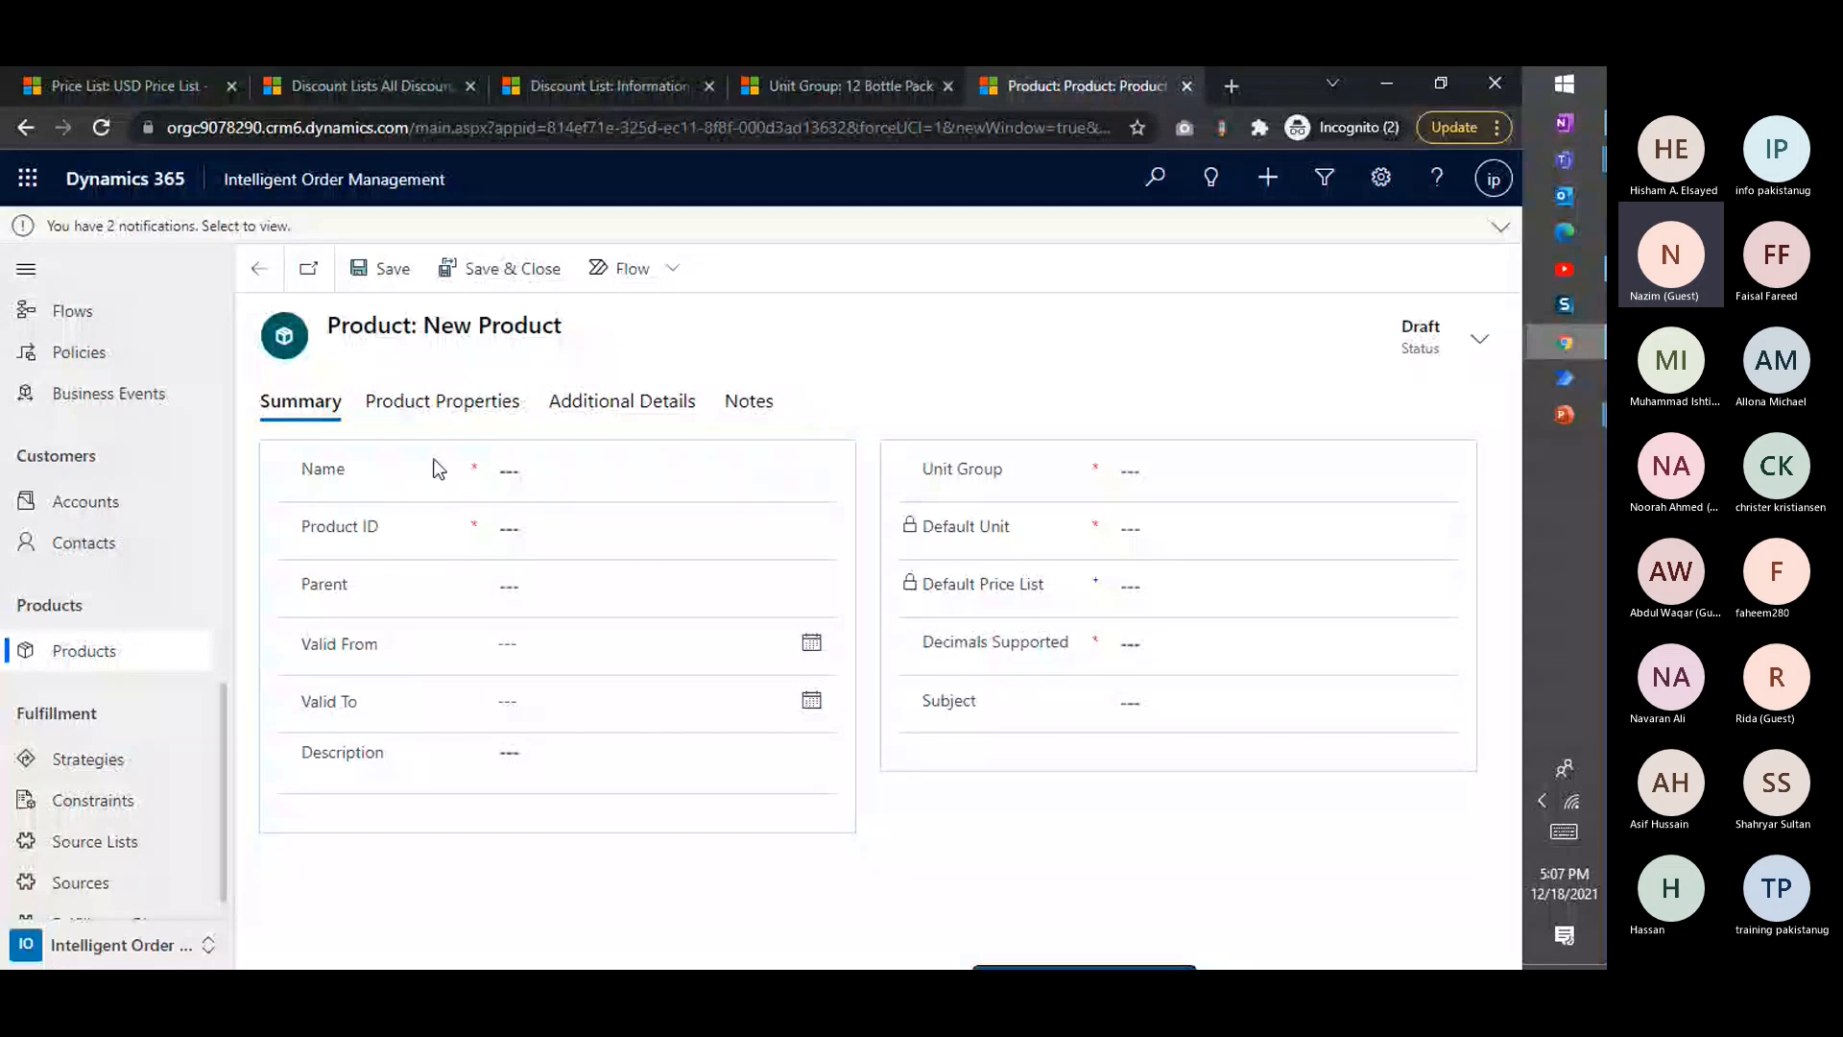
Name the new product Laptop Screen
{"action": "left_click", "coordinate": [536, 464]}
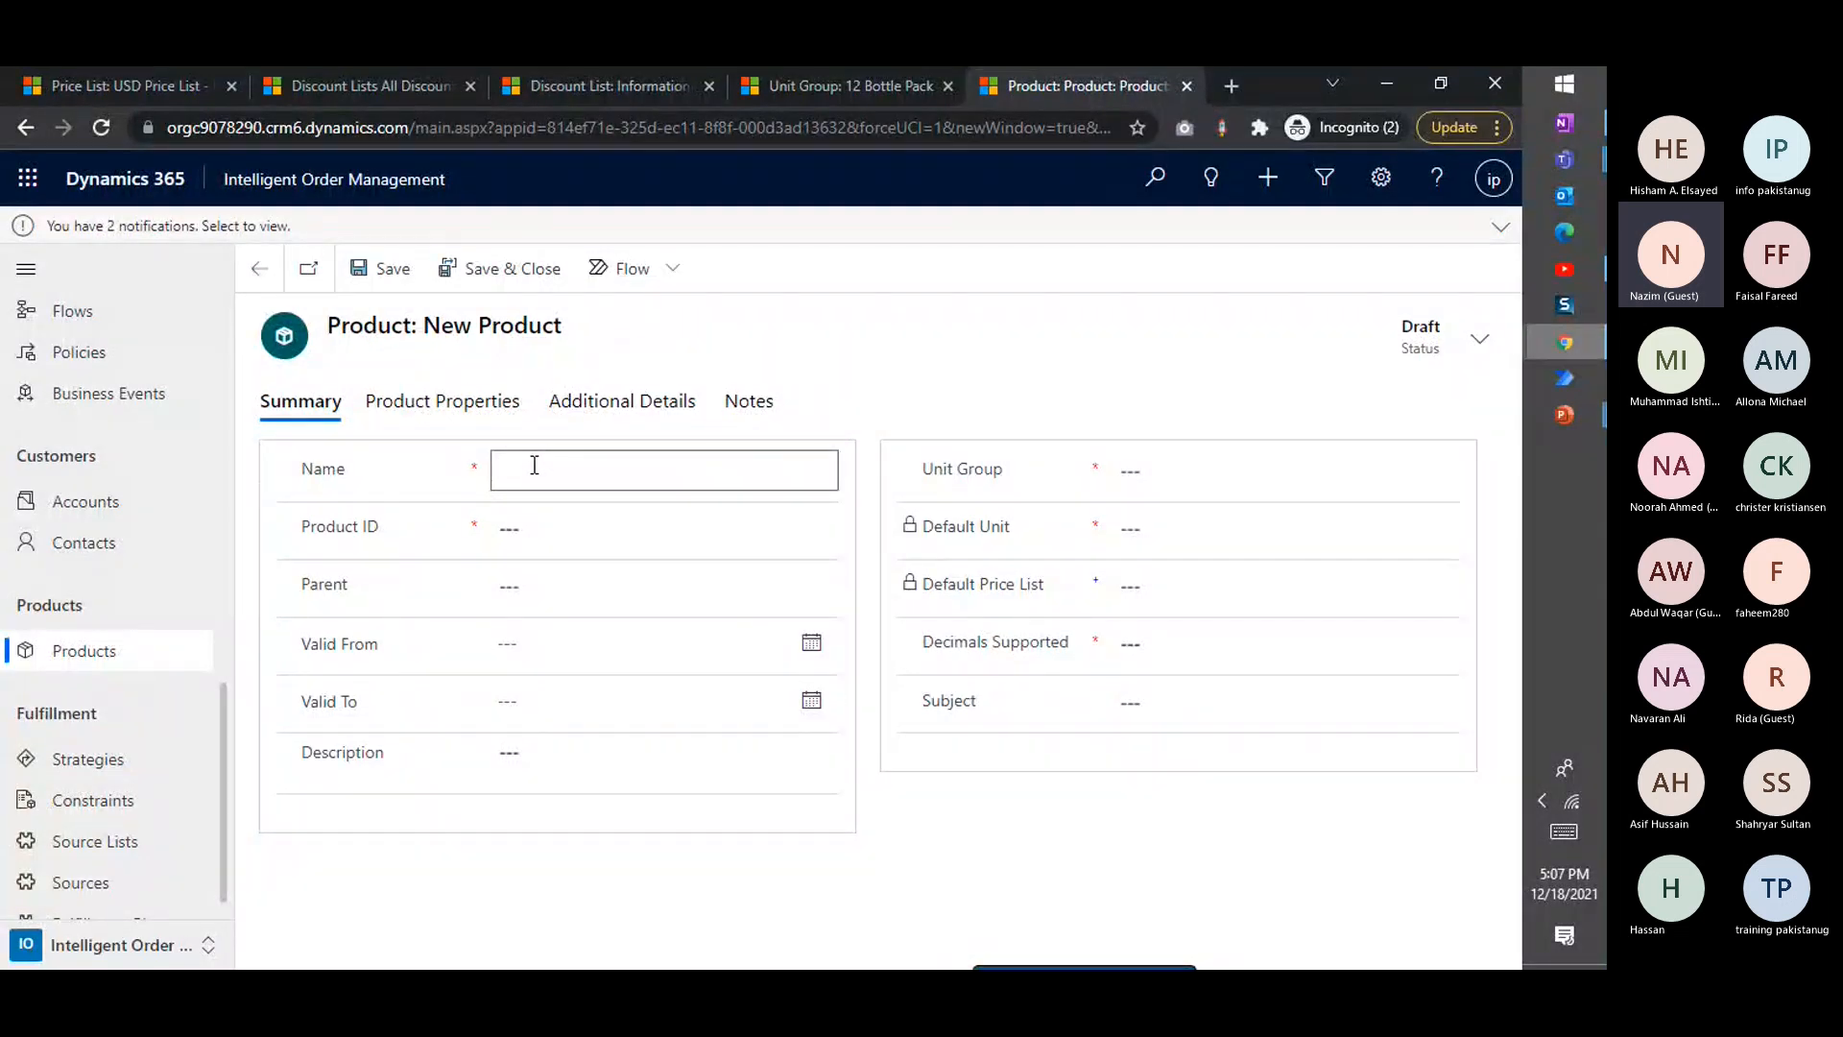
{"action": "type", "text": "TV E"}
{"action": "key", "text": "BackSpace"}
{"action": "key", "text": "BackSpace"}
{"action": "key", "text": "BackSpace"}
{"action": "key", "text": "BackSpace"}
{"action": "type", "text": "Laptop Screen"}
Set the product ID to LS1285 and leave the parent empty
{"action": "left_click", "coordinate": [556, 526]}
{"action": "type", "text": "LS"}
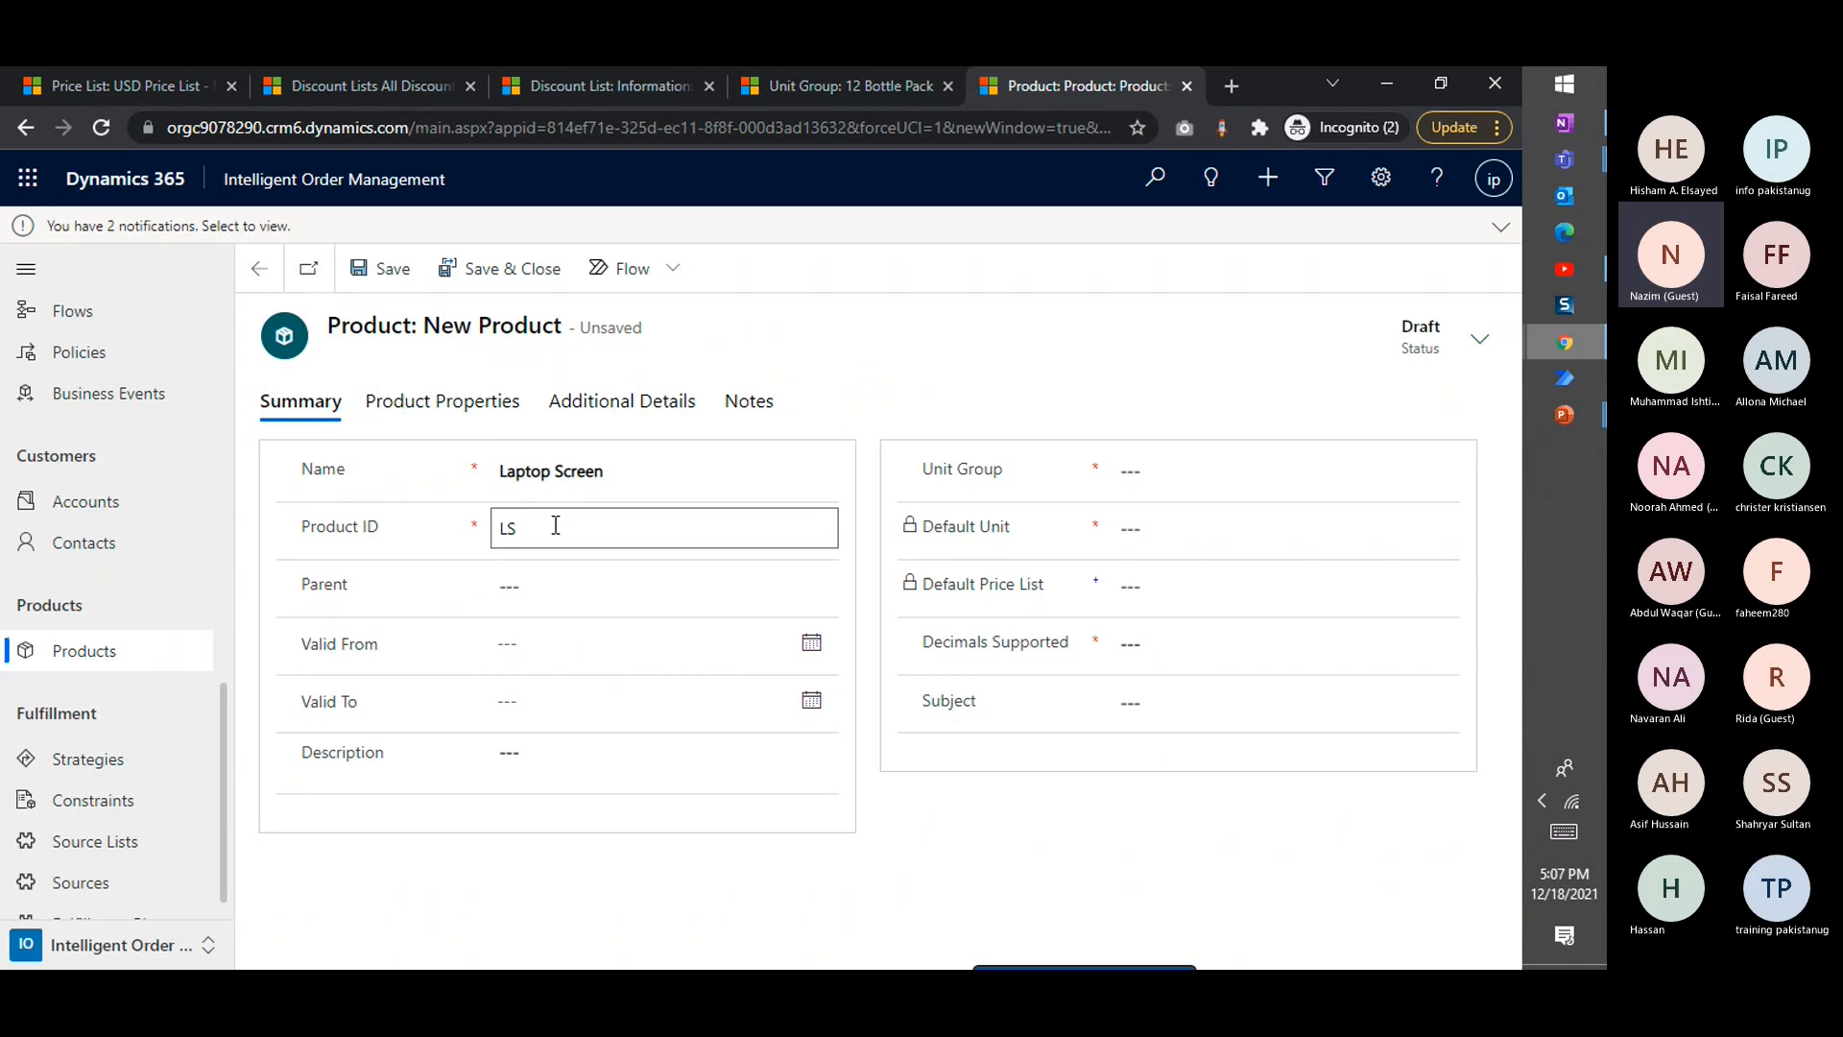
{"action": "type", "text": "1285"}
{"action": "left_click", "coordinate": [586, 586]}
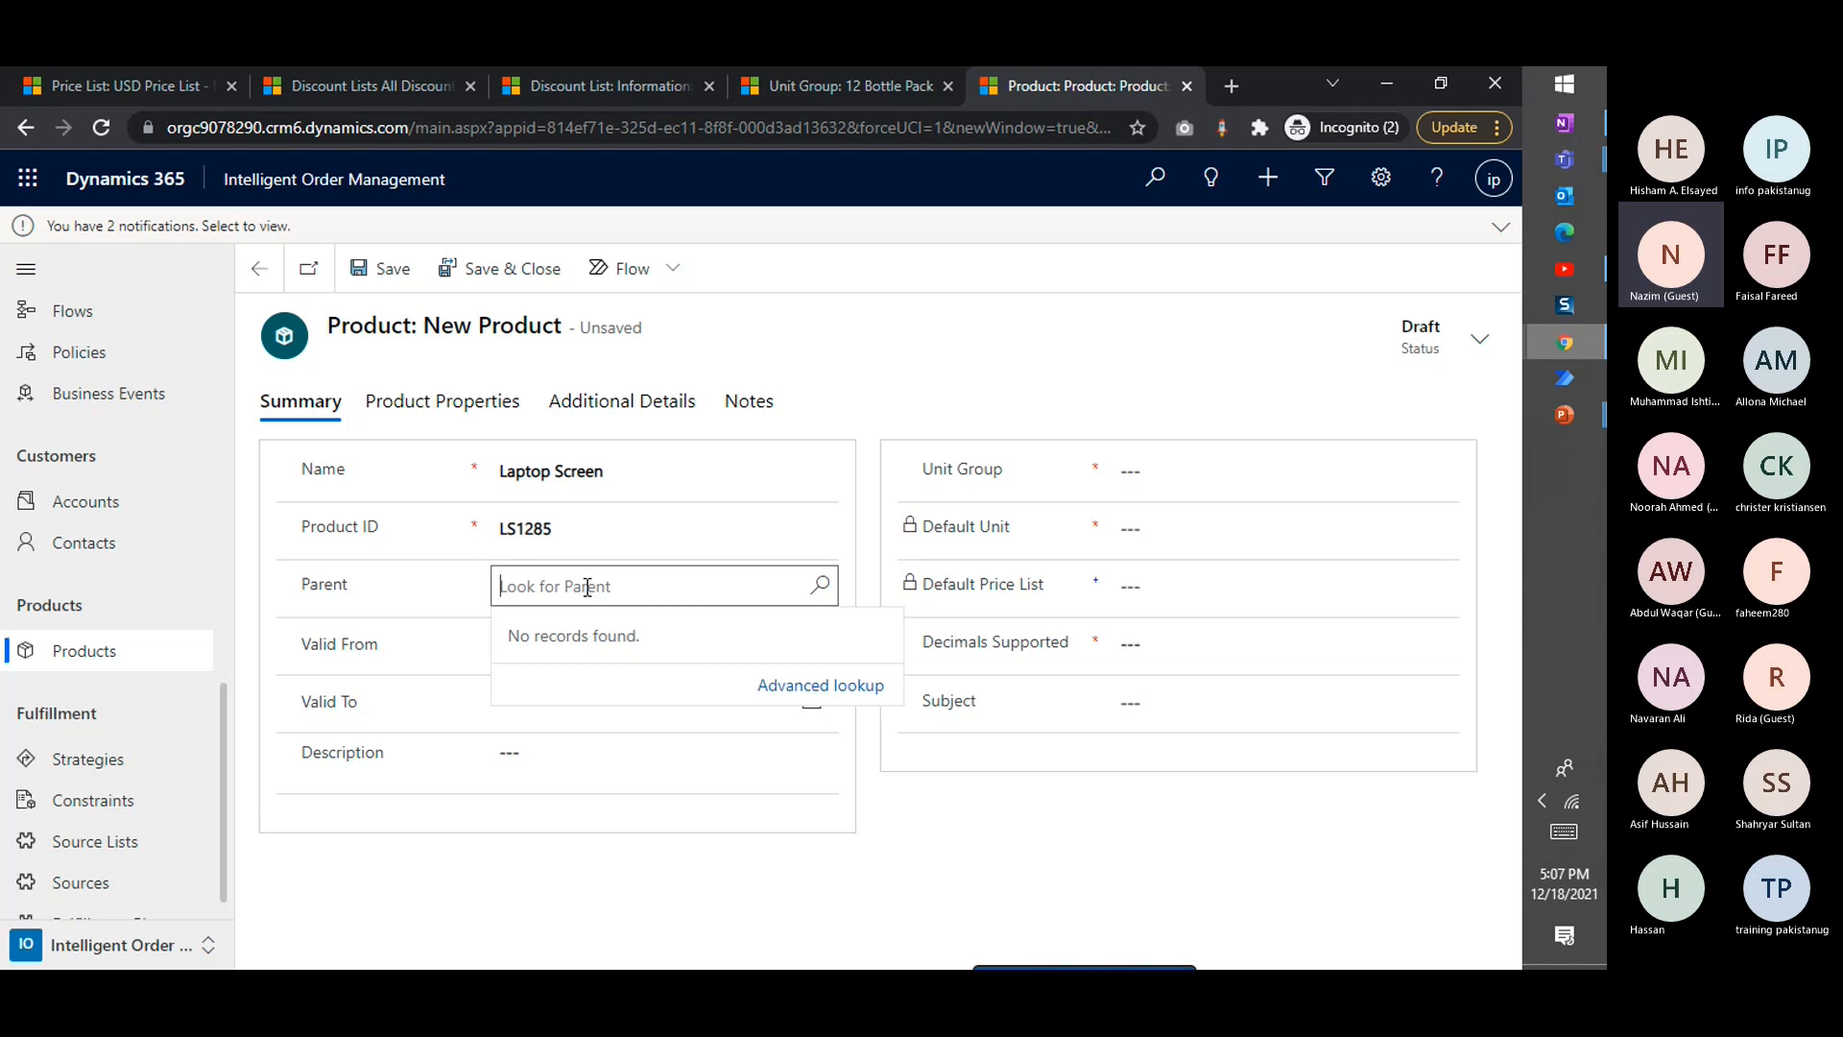
{"action": "left_click", "coordinate": [895, 849]}
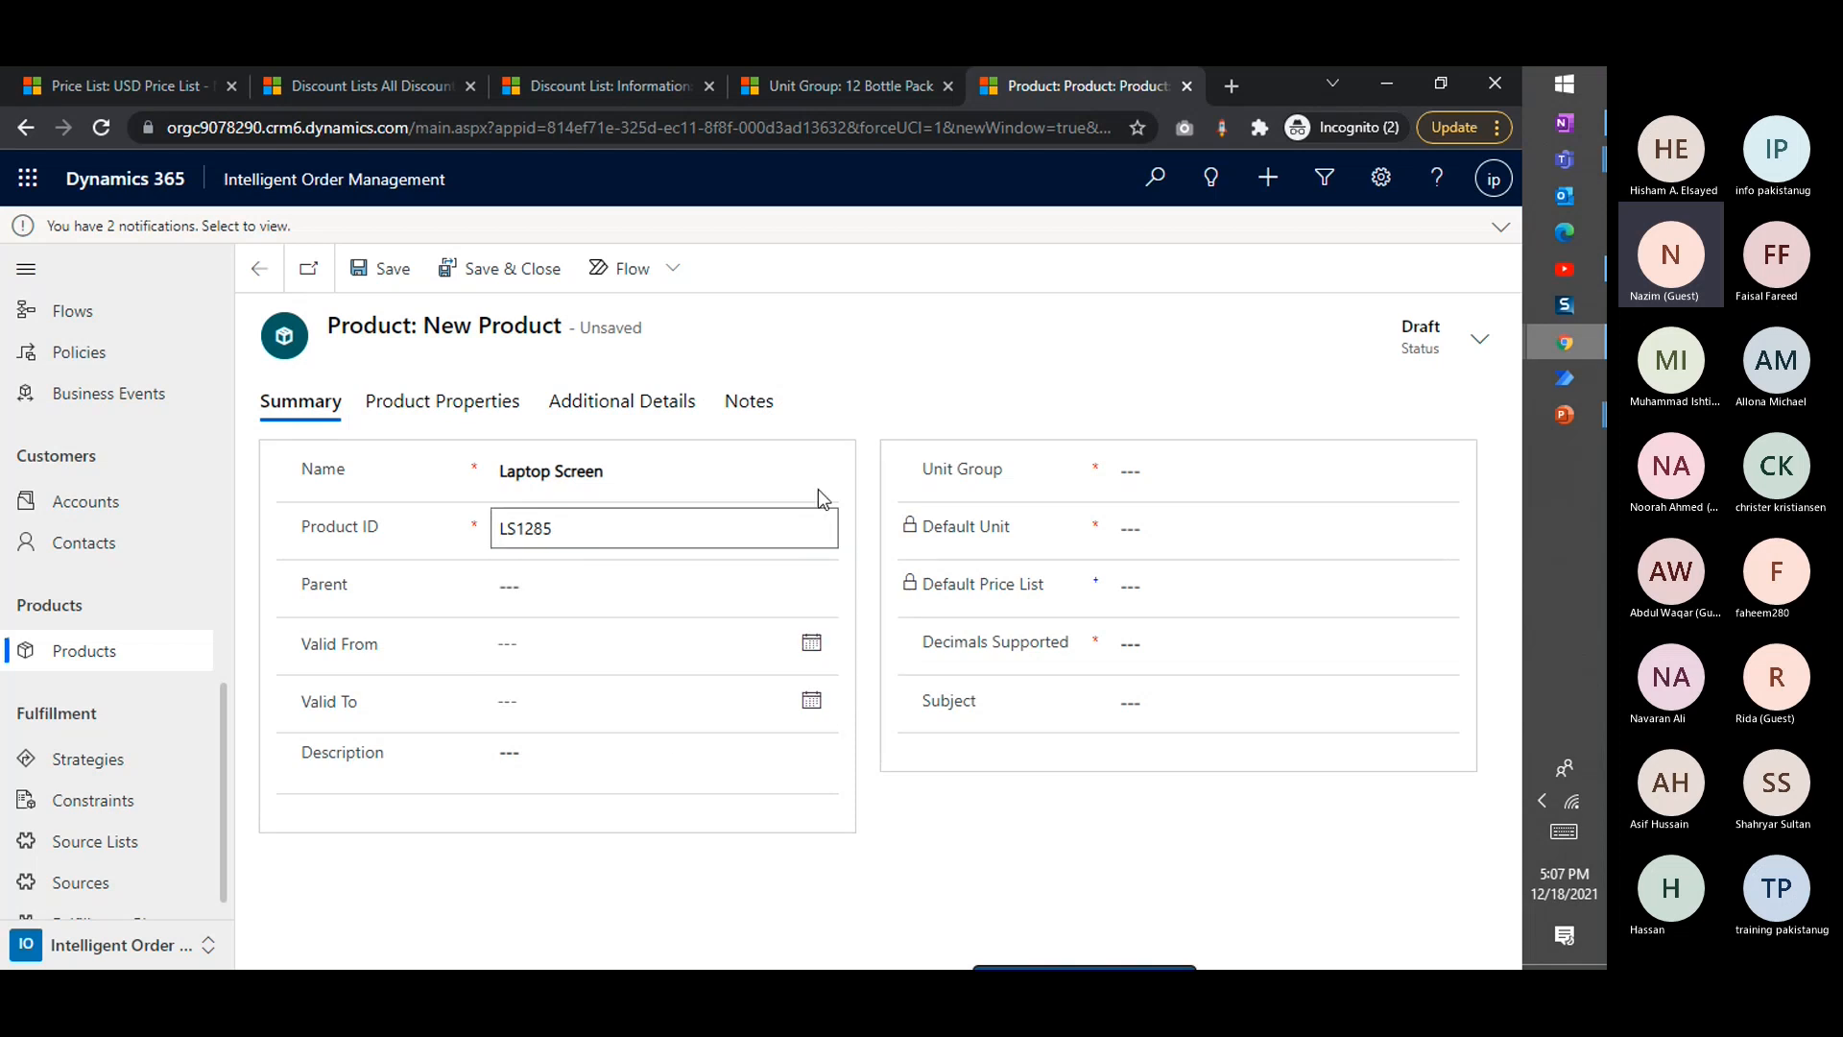
Assign the Default Unit unit group to the product and choose Primary Unit as its default unit
{"action": "left_click", "coordinate": [1166, 468]}
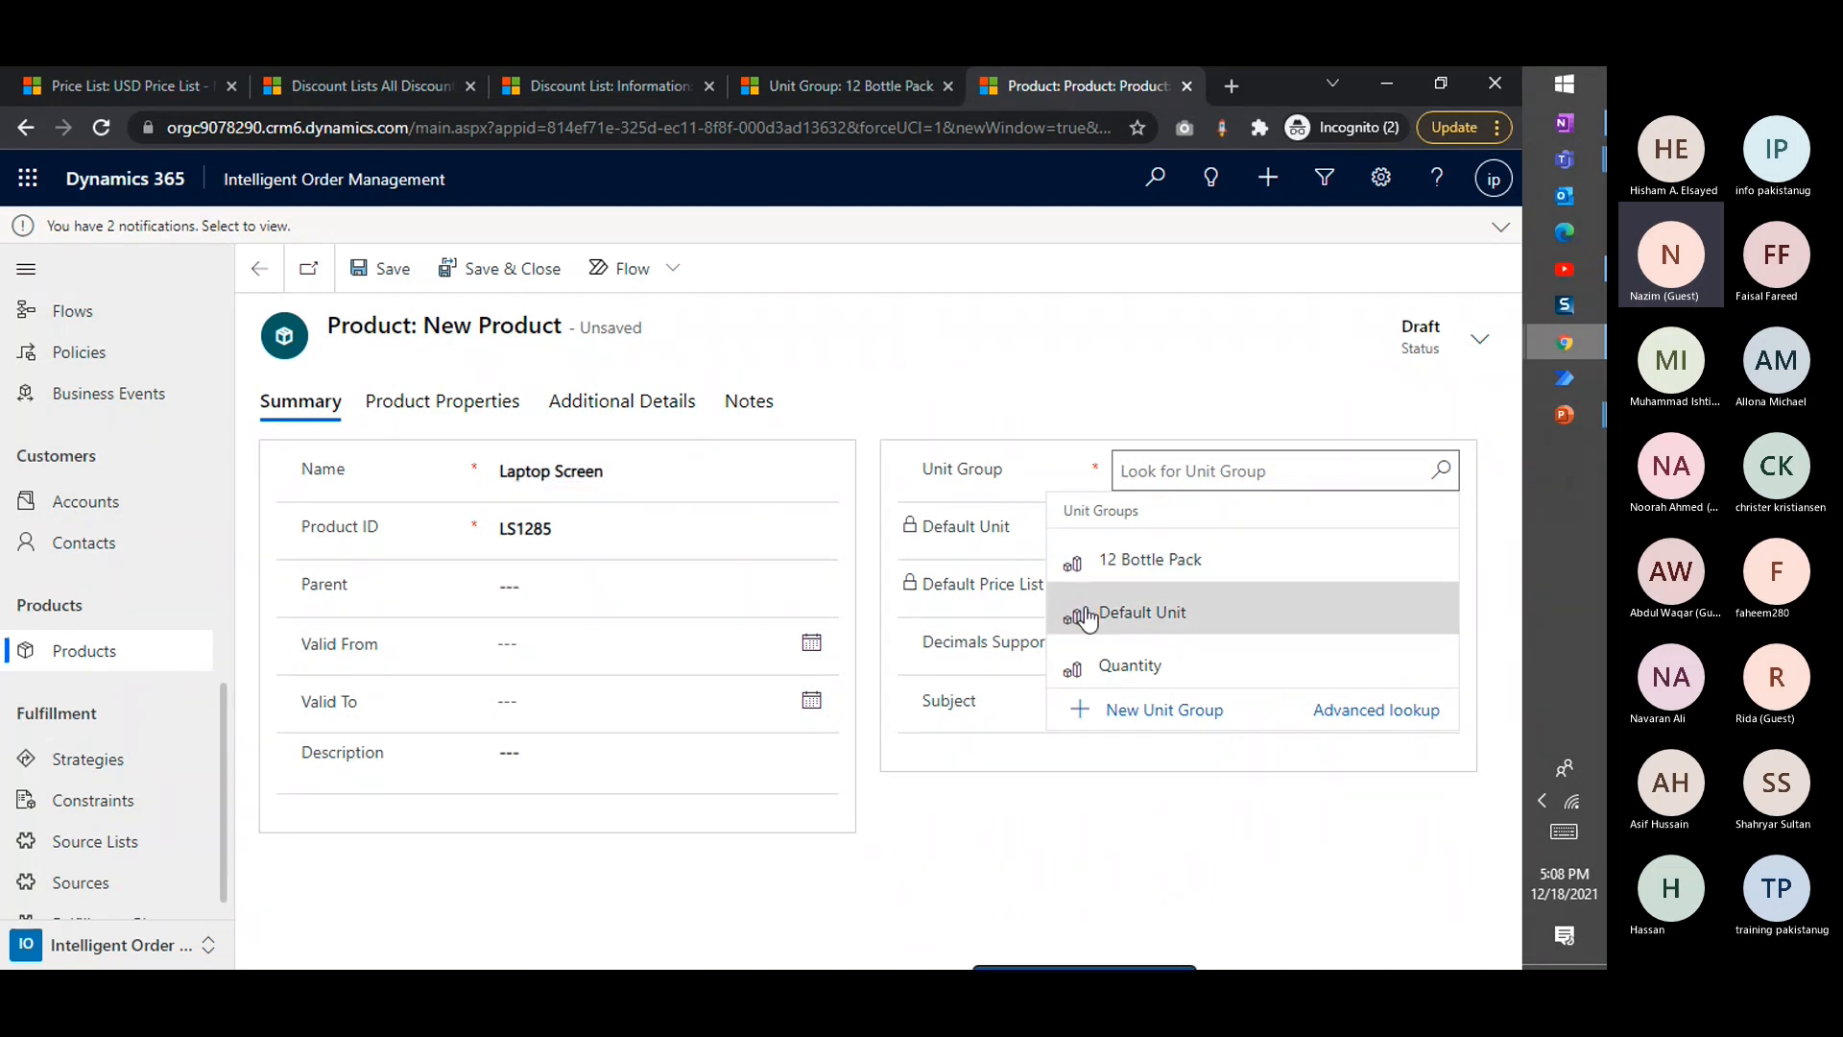
{"action": "left_click", "coordinate": [1142, 612]}
{"action": "left_click", "coordinate": [1184, 531]}
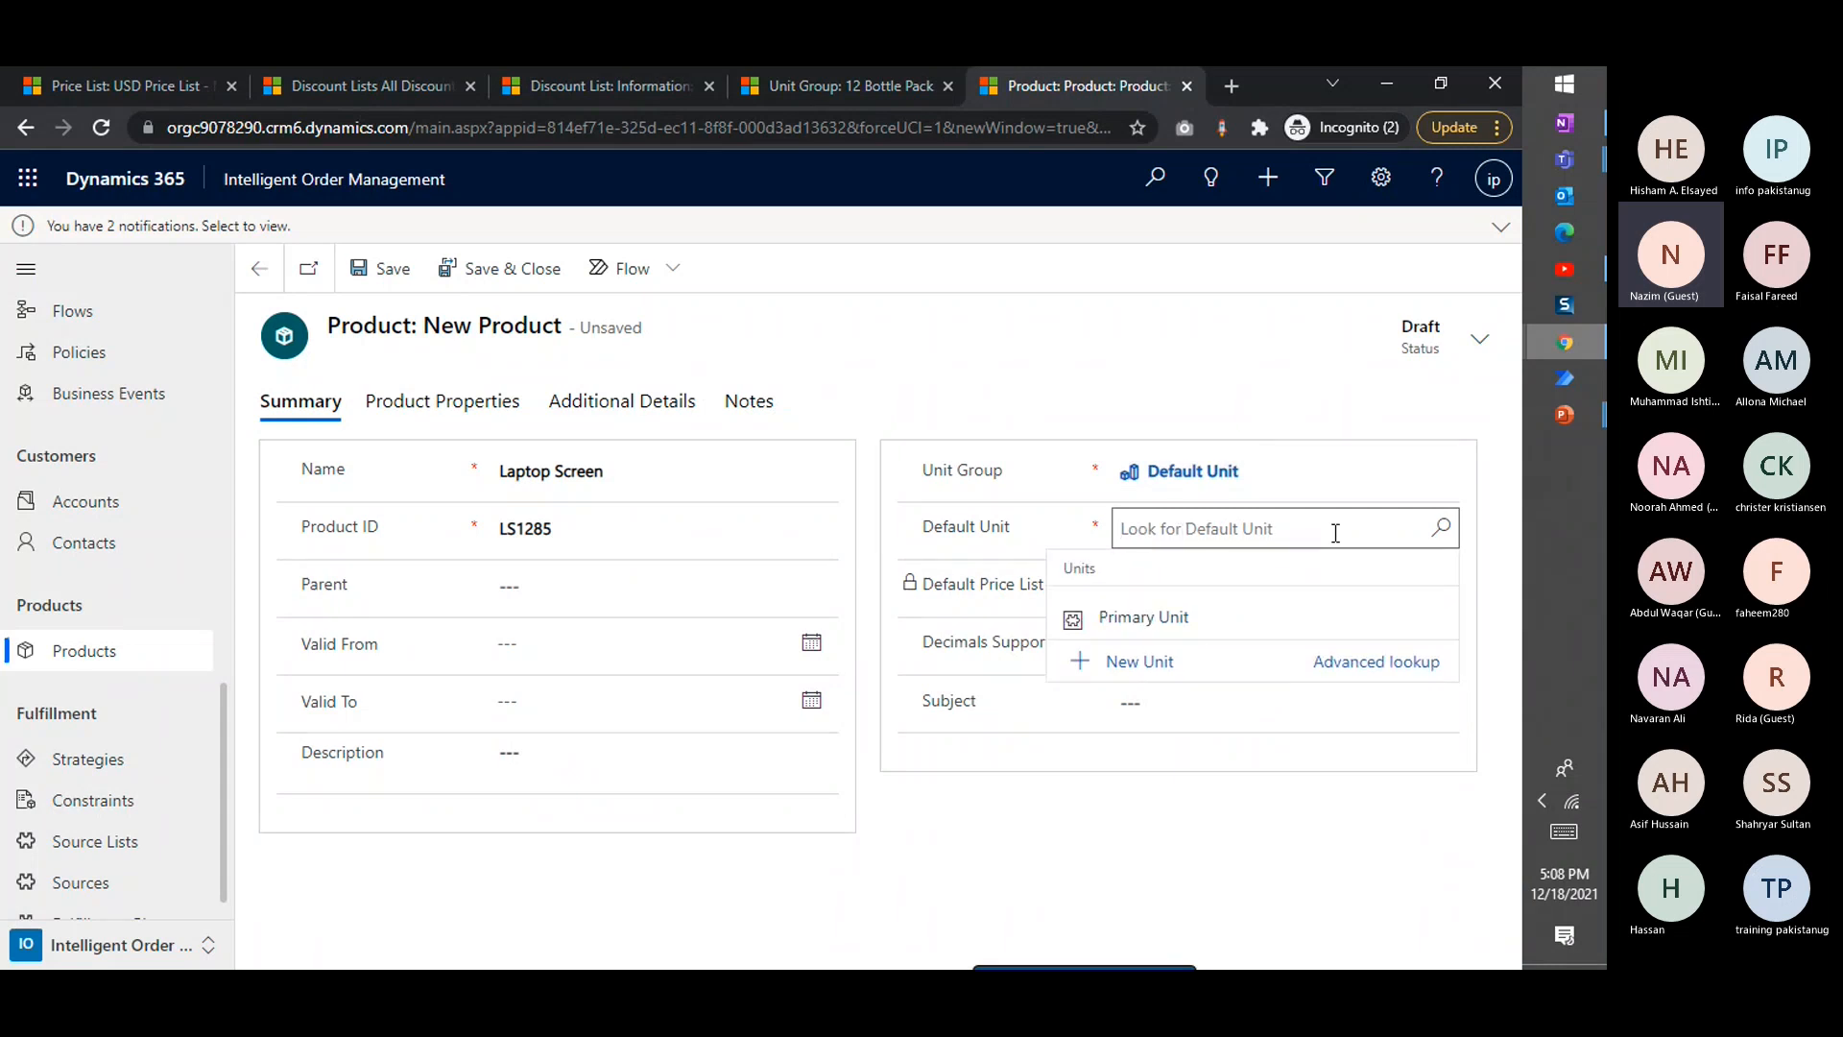
{"action": "left_click", "coordinate": [1189, 621]}
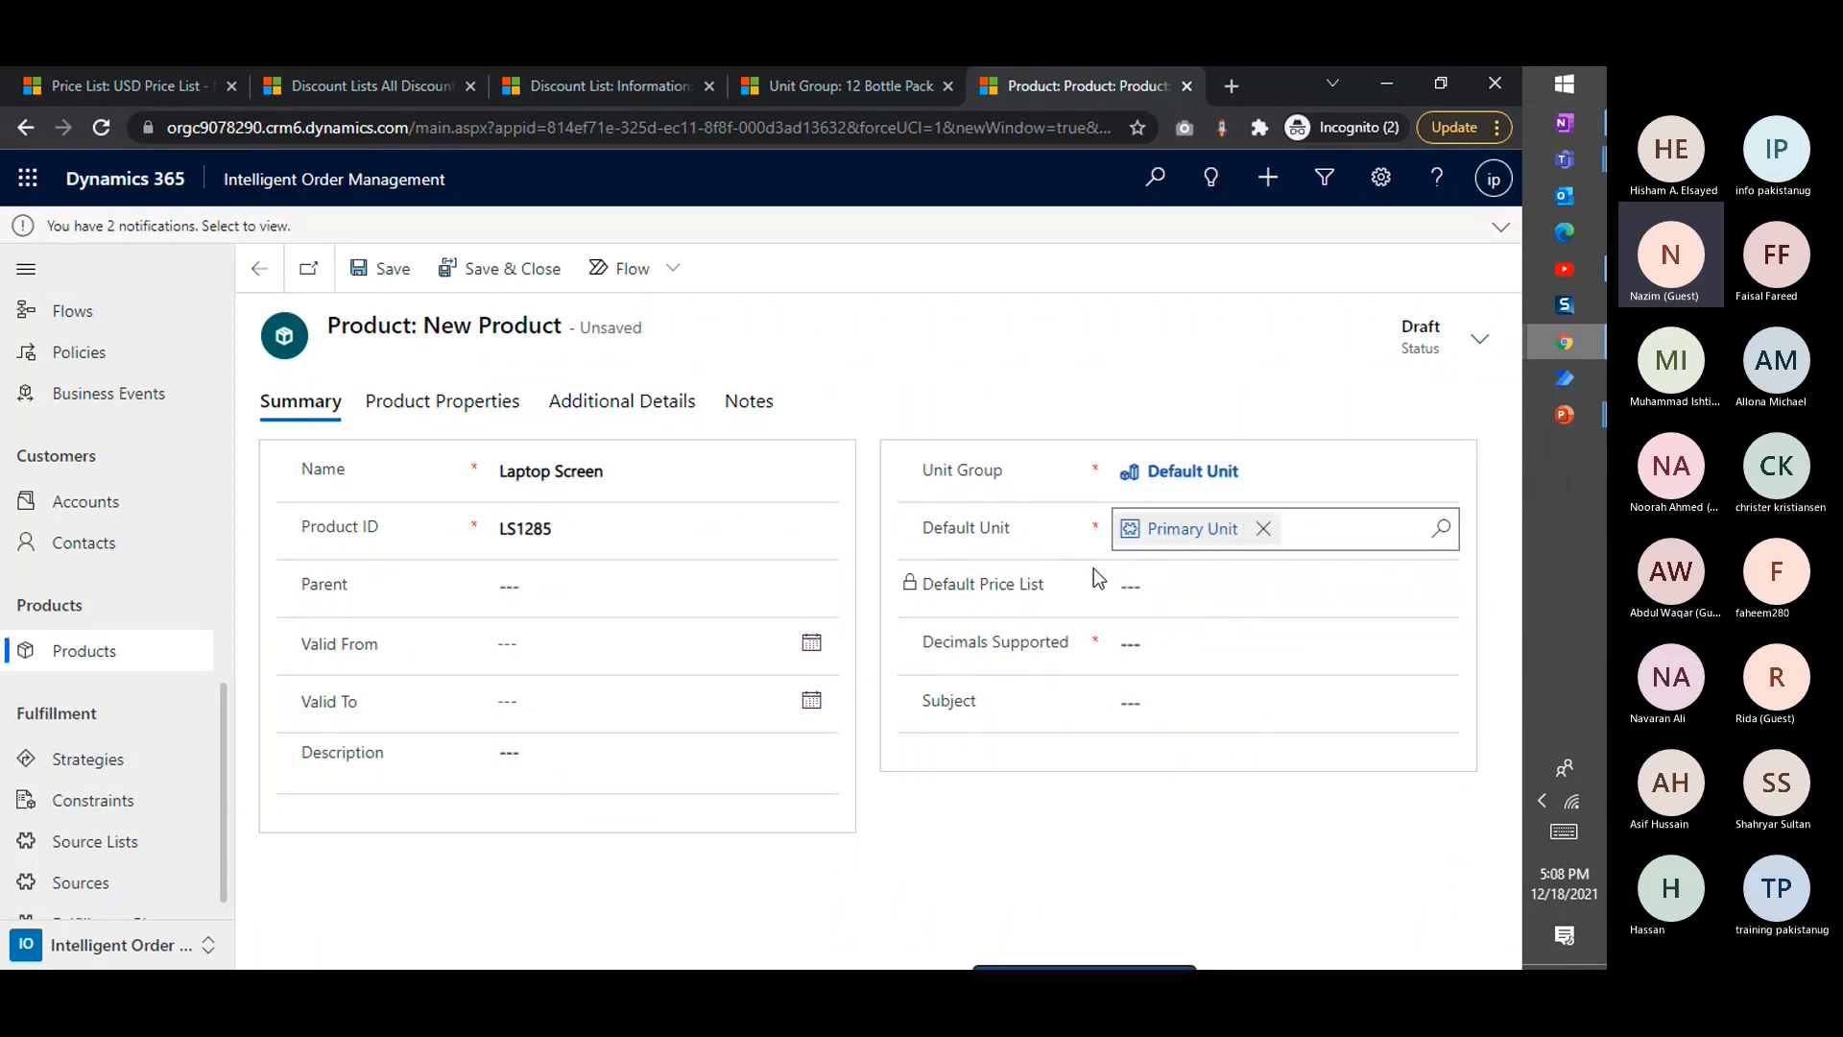
Set the product's supported decimals to 2
{"action": "left_click", "coordinate": [1128, 643]}
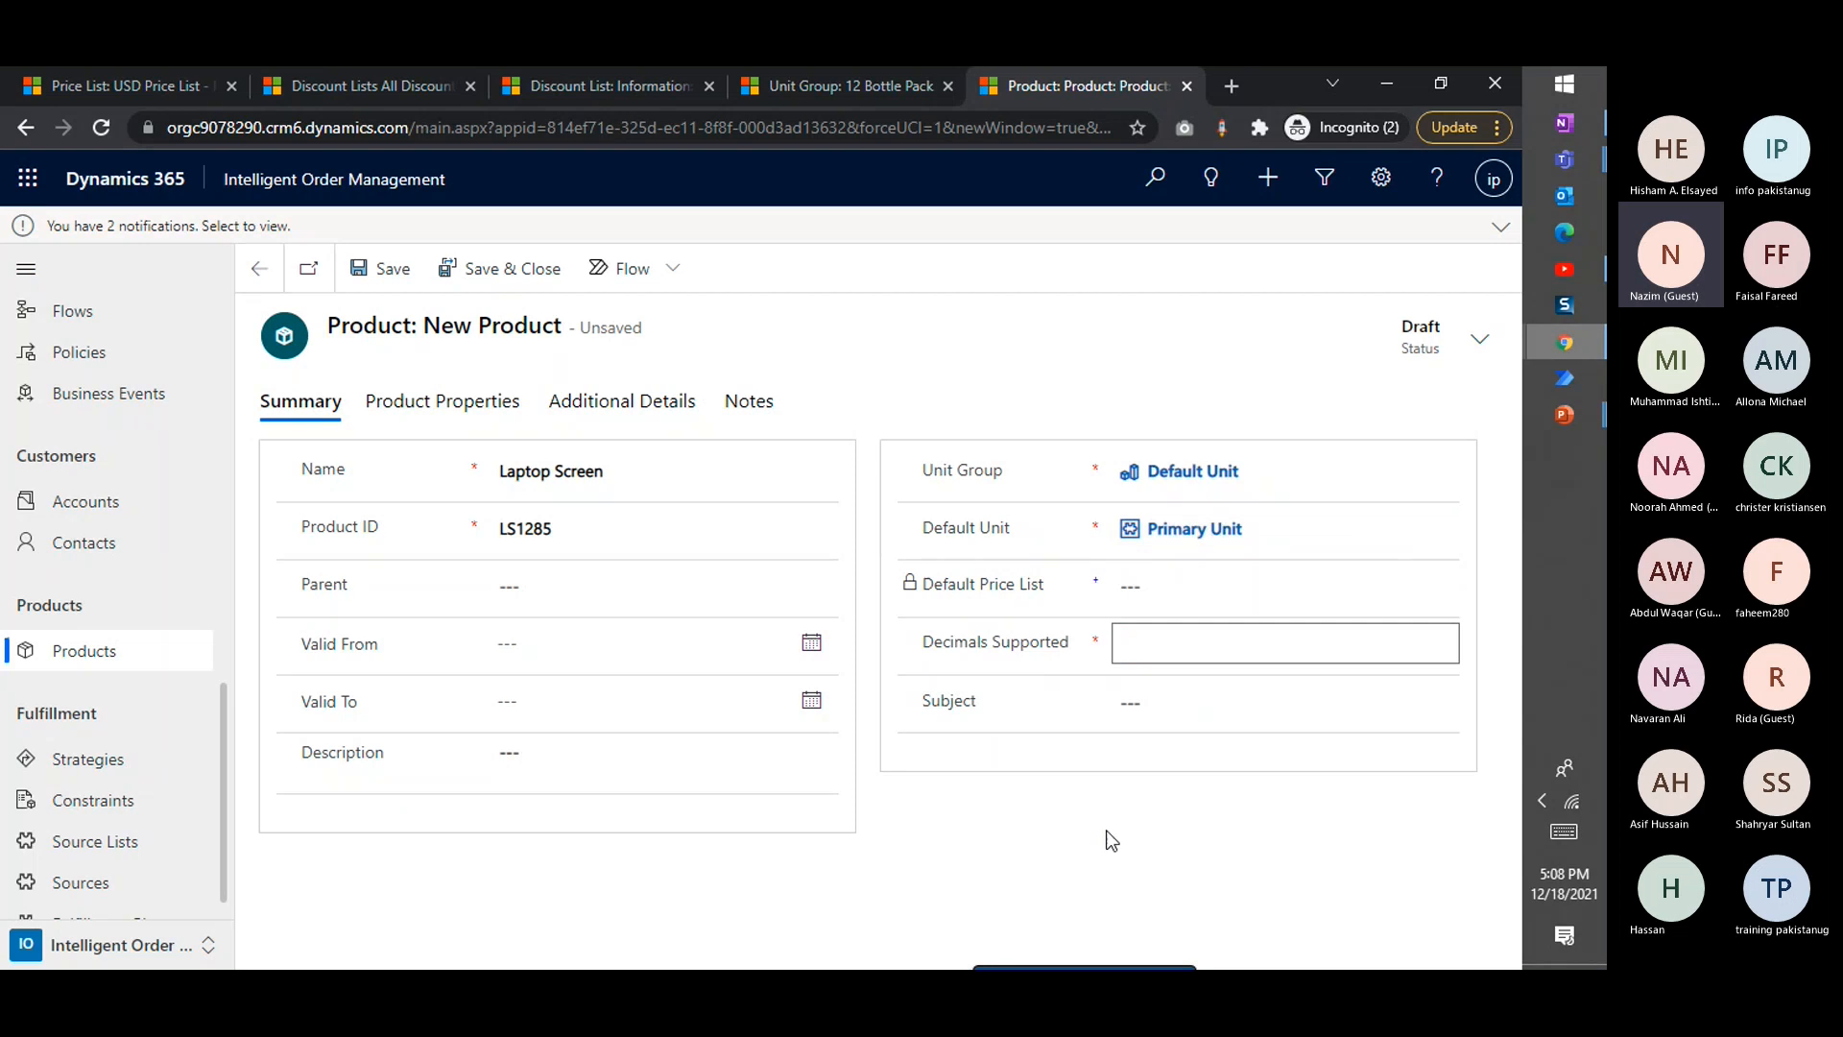
{"action": "type", "text": "0.0"}
{"action": "key", "text": "BackSpace"}
{"action": "key", "text": "ctrl+a"}
{"action": "type", "text": "2"}
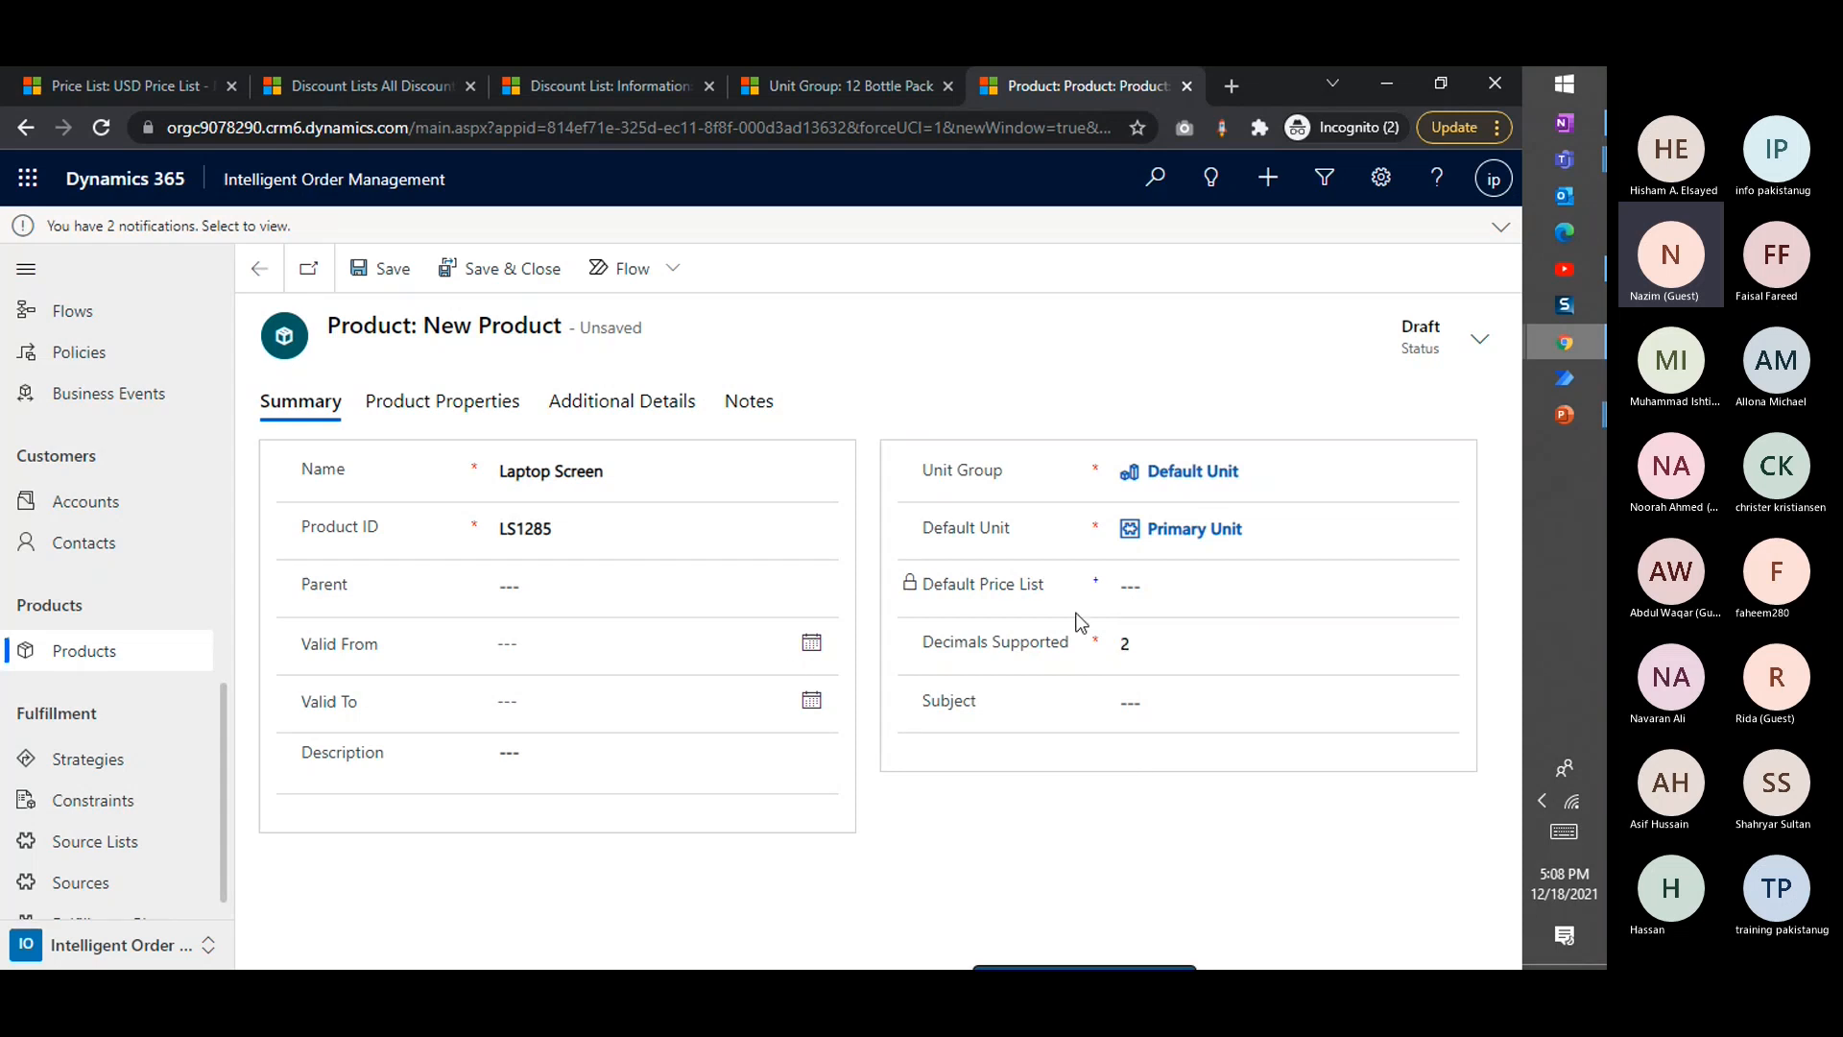
Clear the product's default unit and unit group, and reselect Default Unit as the group with Primary Unit as the unit
{"action": "left_click", "coordinate": [1159, 545]}
{"action": "left_click", "coordinate": [1263, 529]}
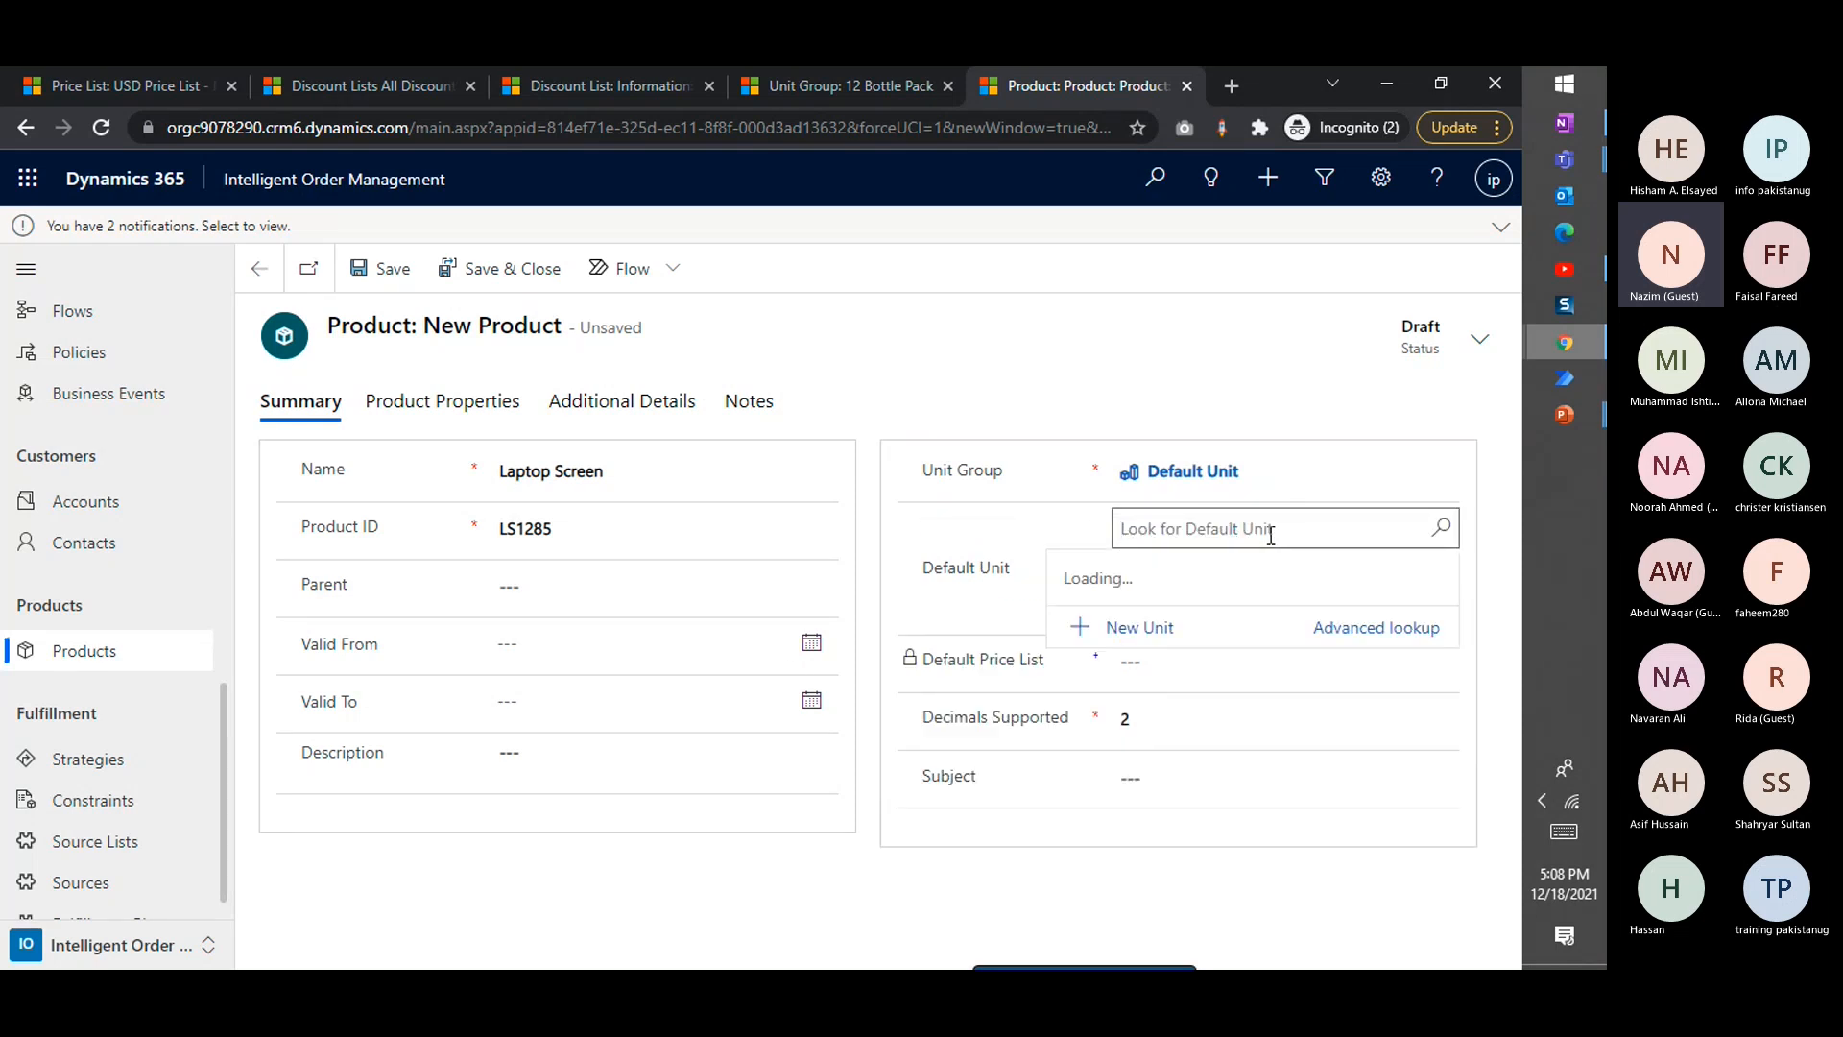
{"action": "left_click", "coordinate": [1229, 456]}
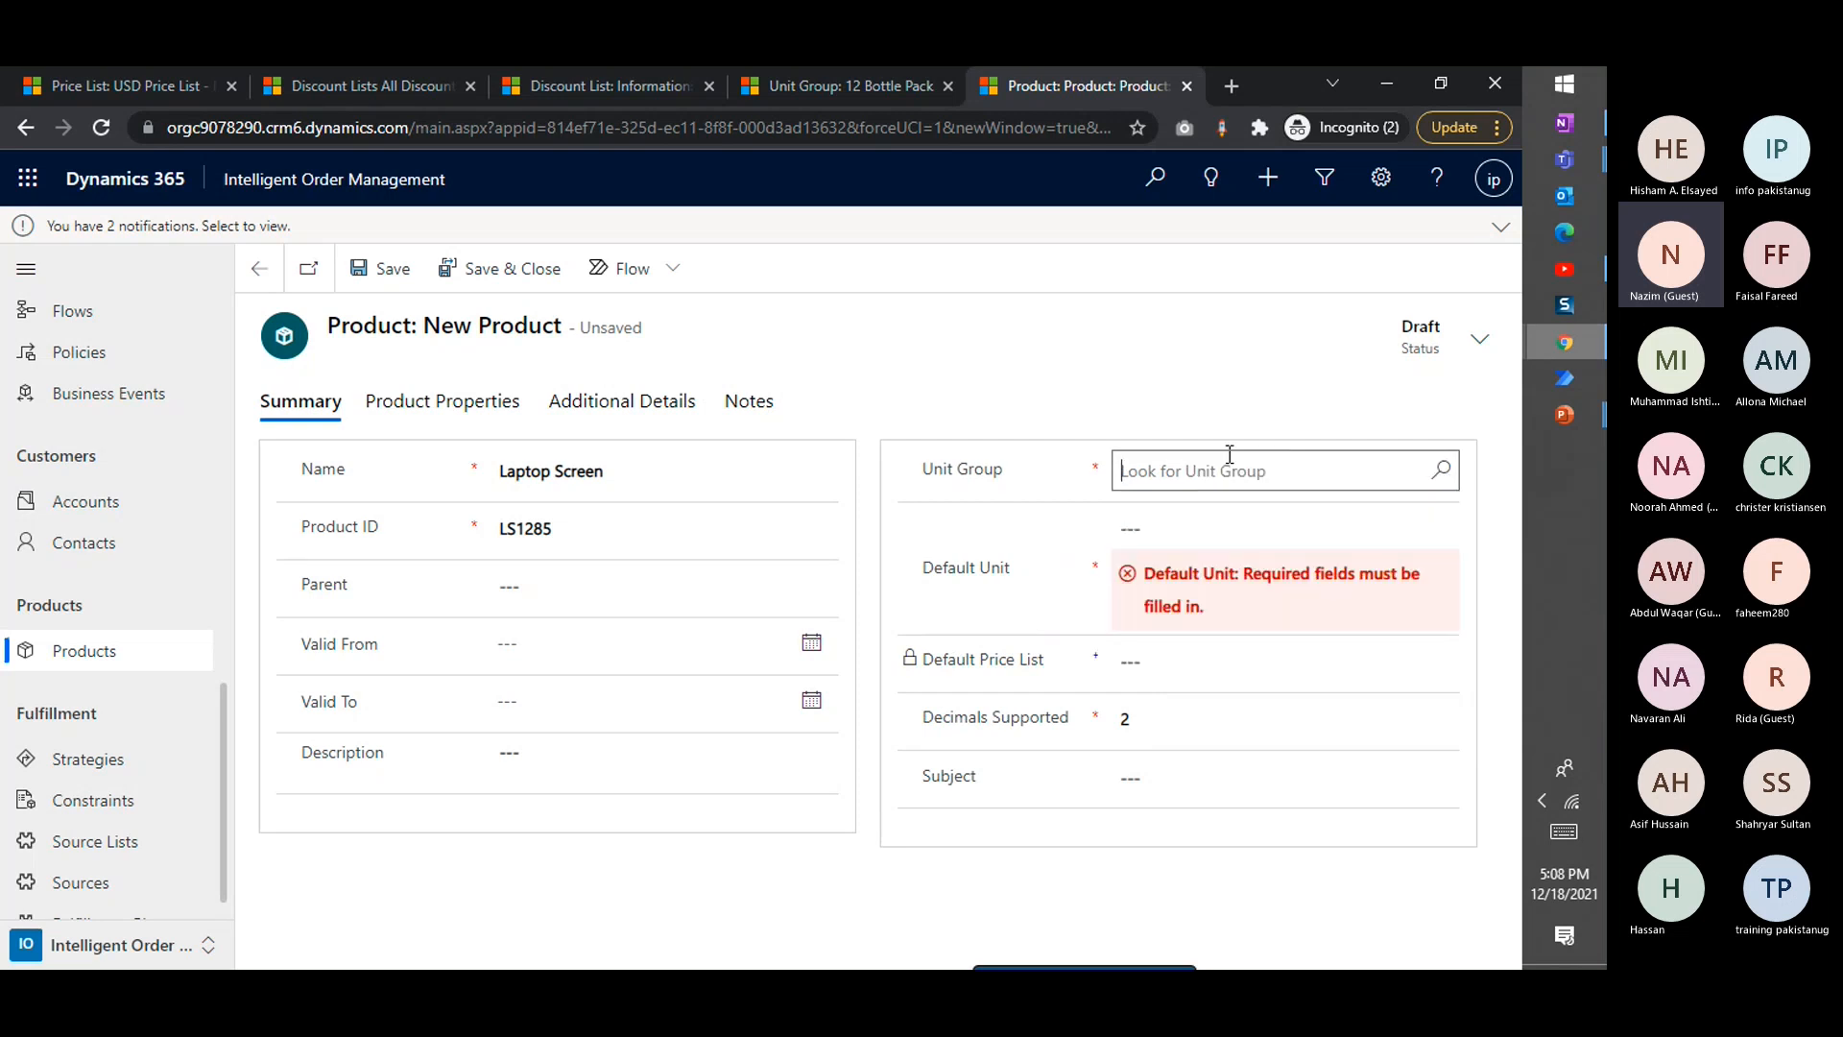
{"action": "left_click", "coordinate": [1052, 390]}
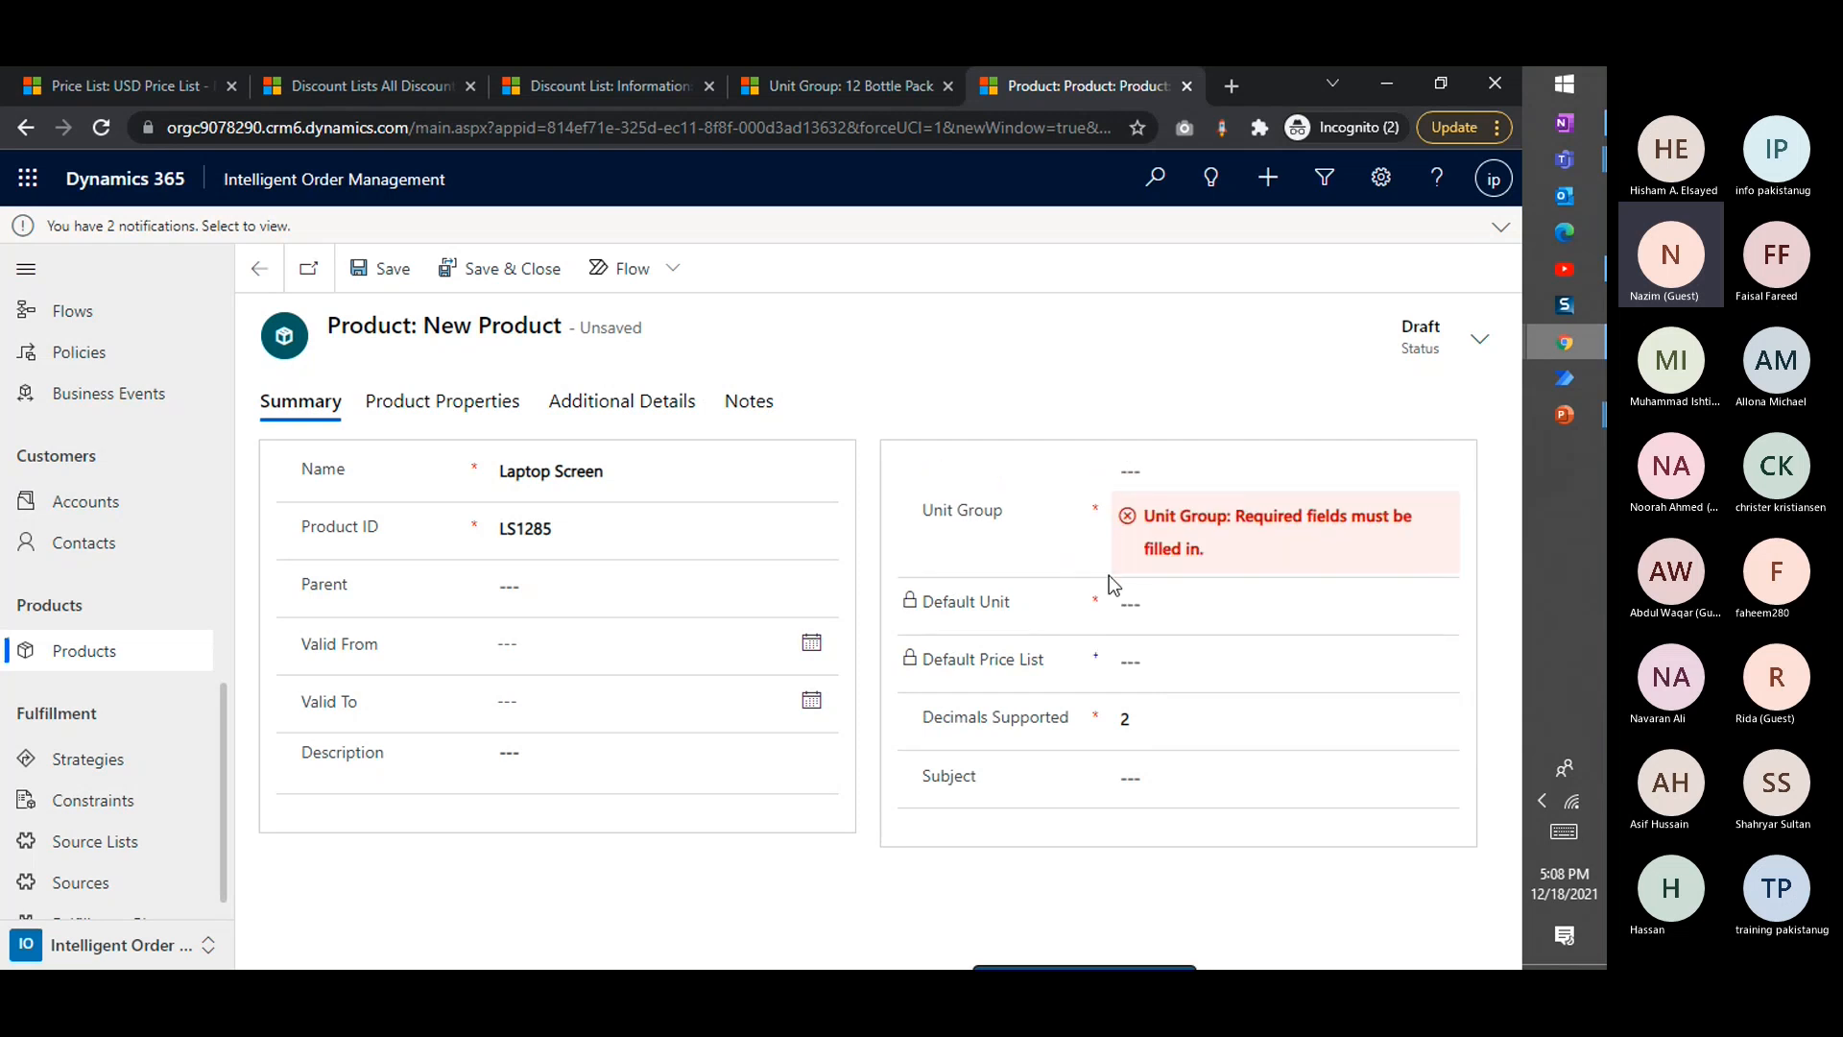
{"action": "left_click", "coordinate": [1226, 467]}
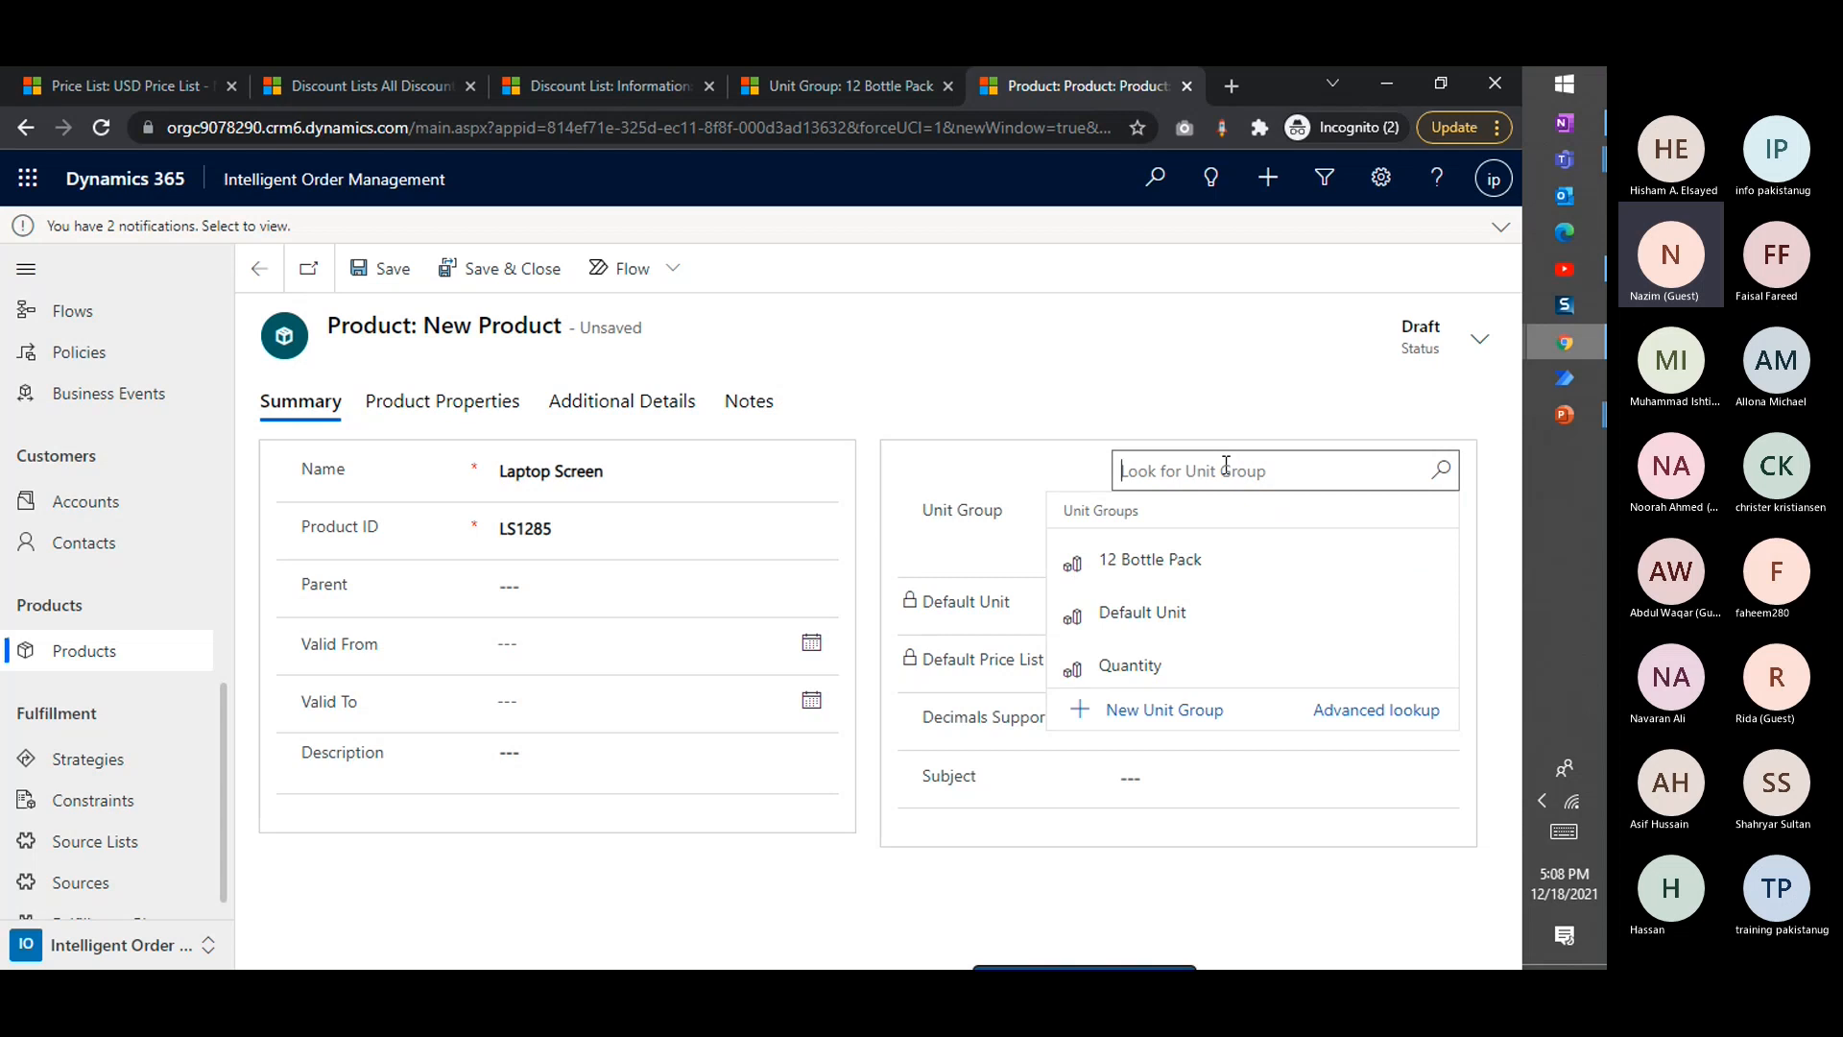
{"action": "left_click", "coordinate": [1143, 614]}
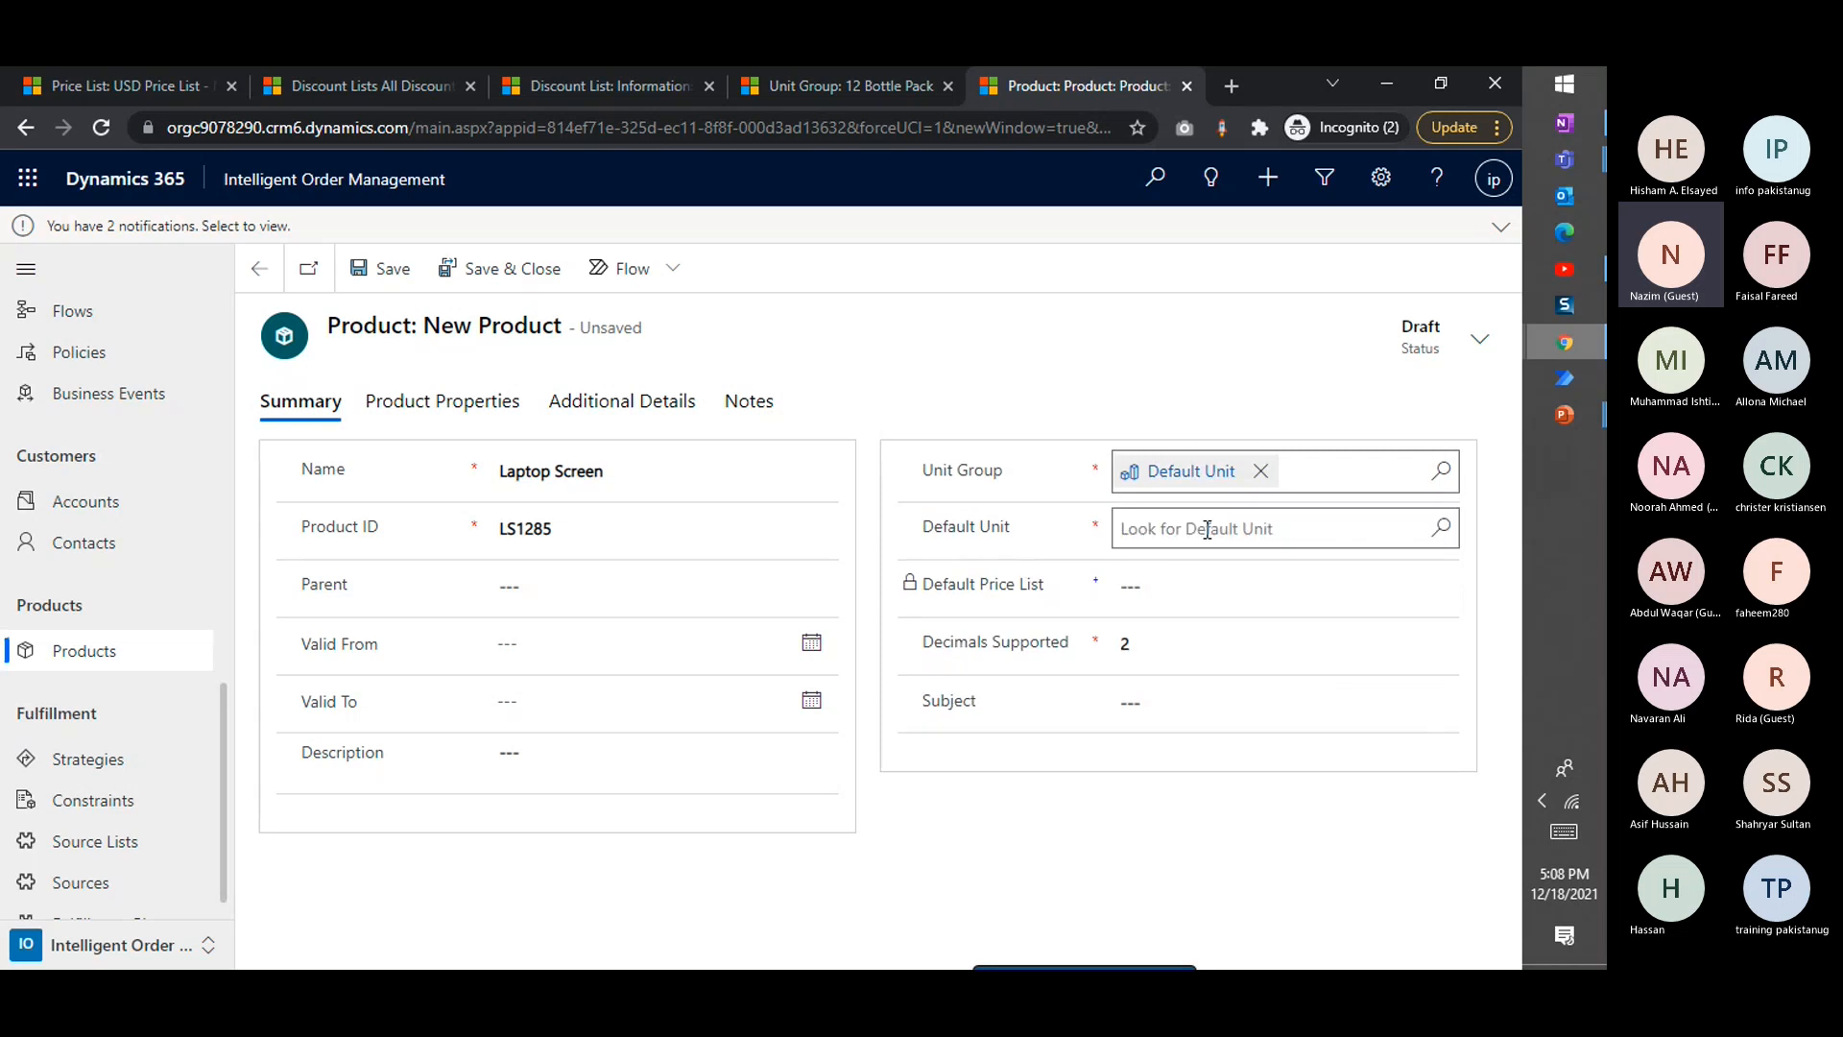
{"action": "left_click", "coordinate": [1207, 528]}
{"action": "left_click", "coordinate": [1171, 614]}
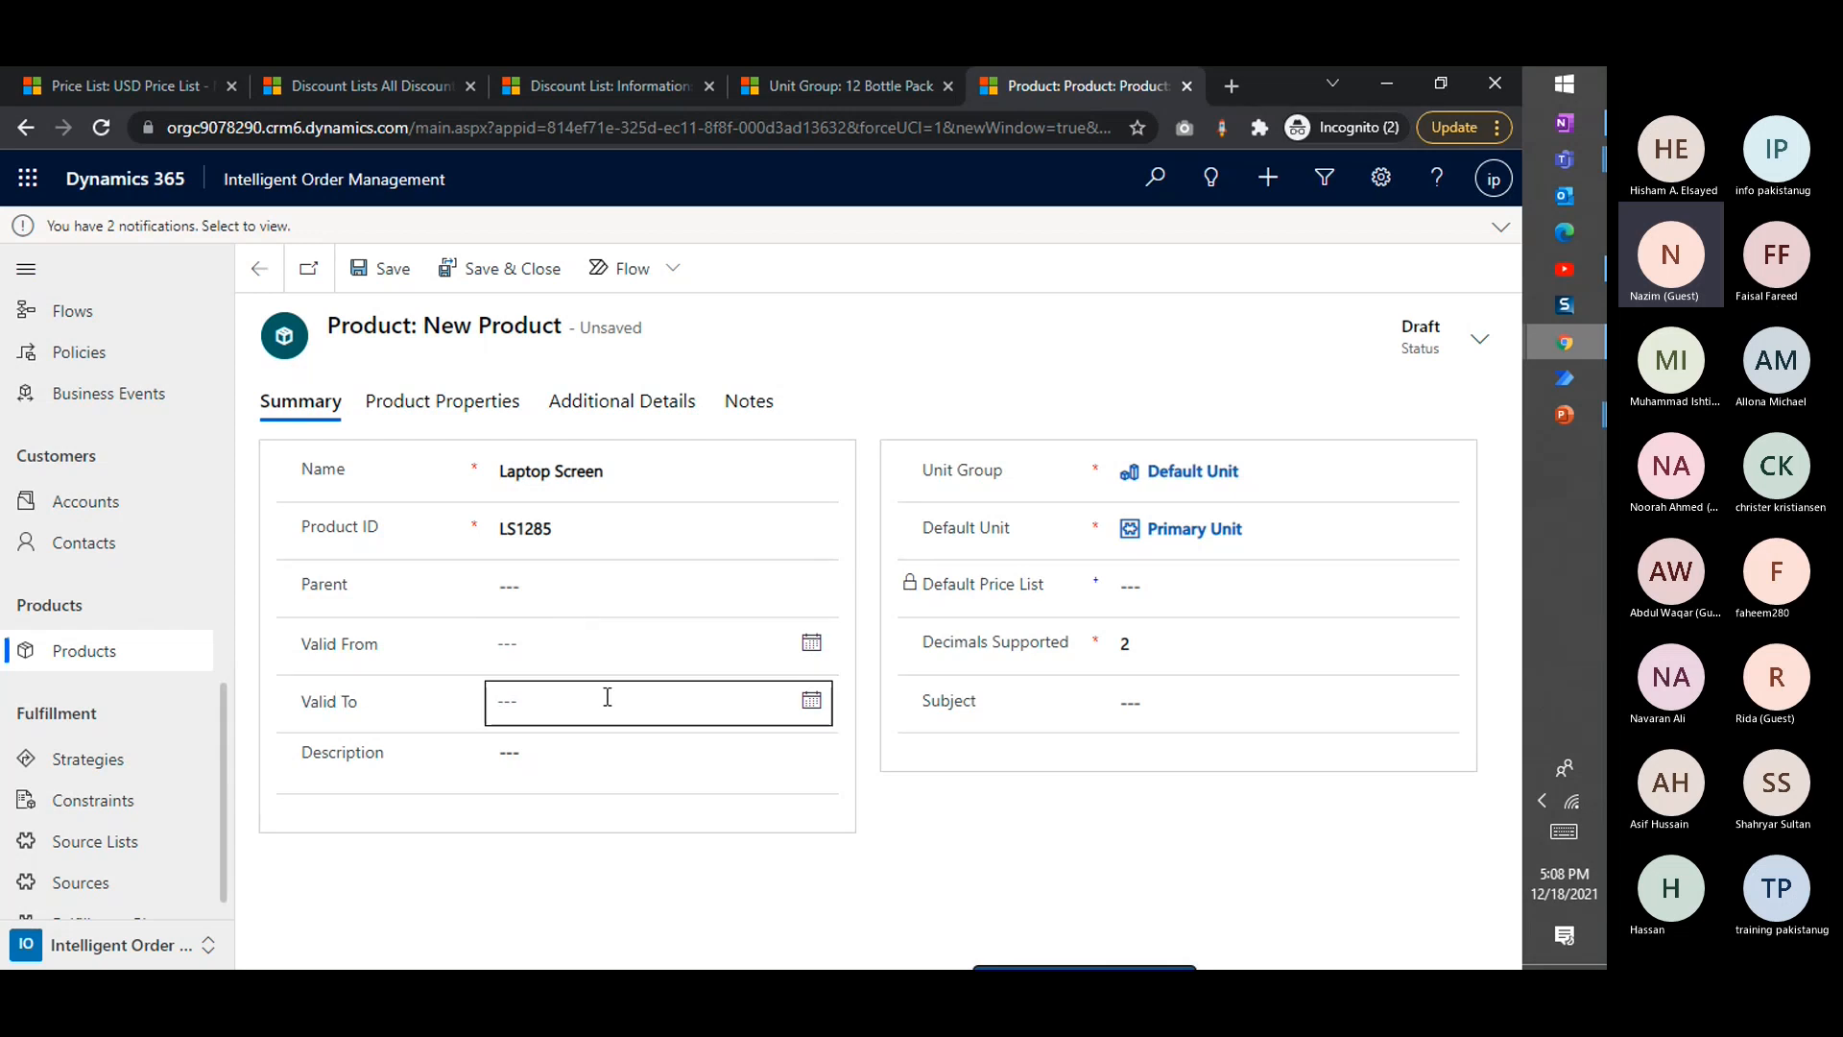
{"action": "left_click", "coordinate": [625, 470]}
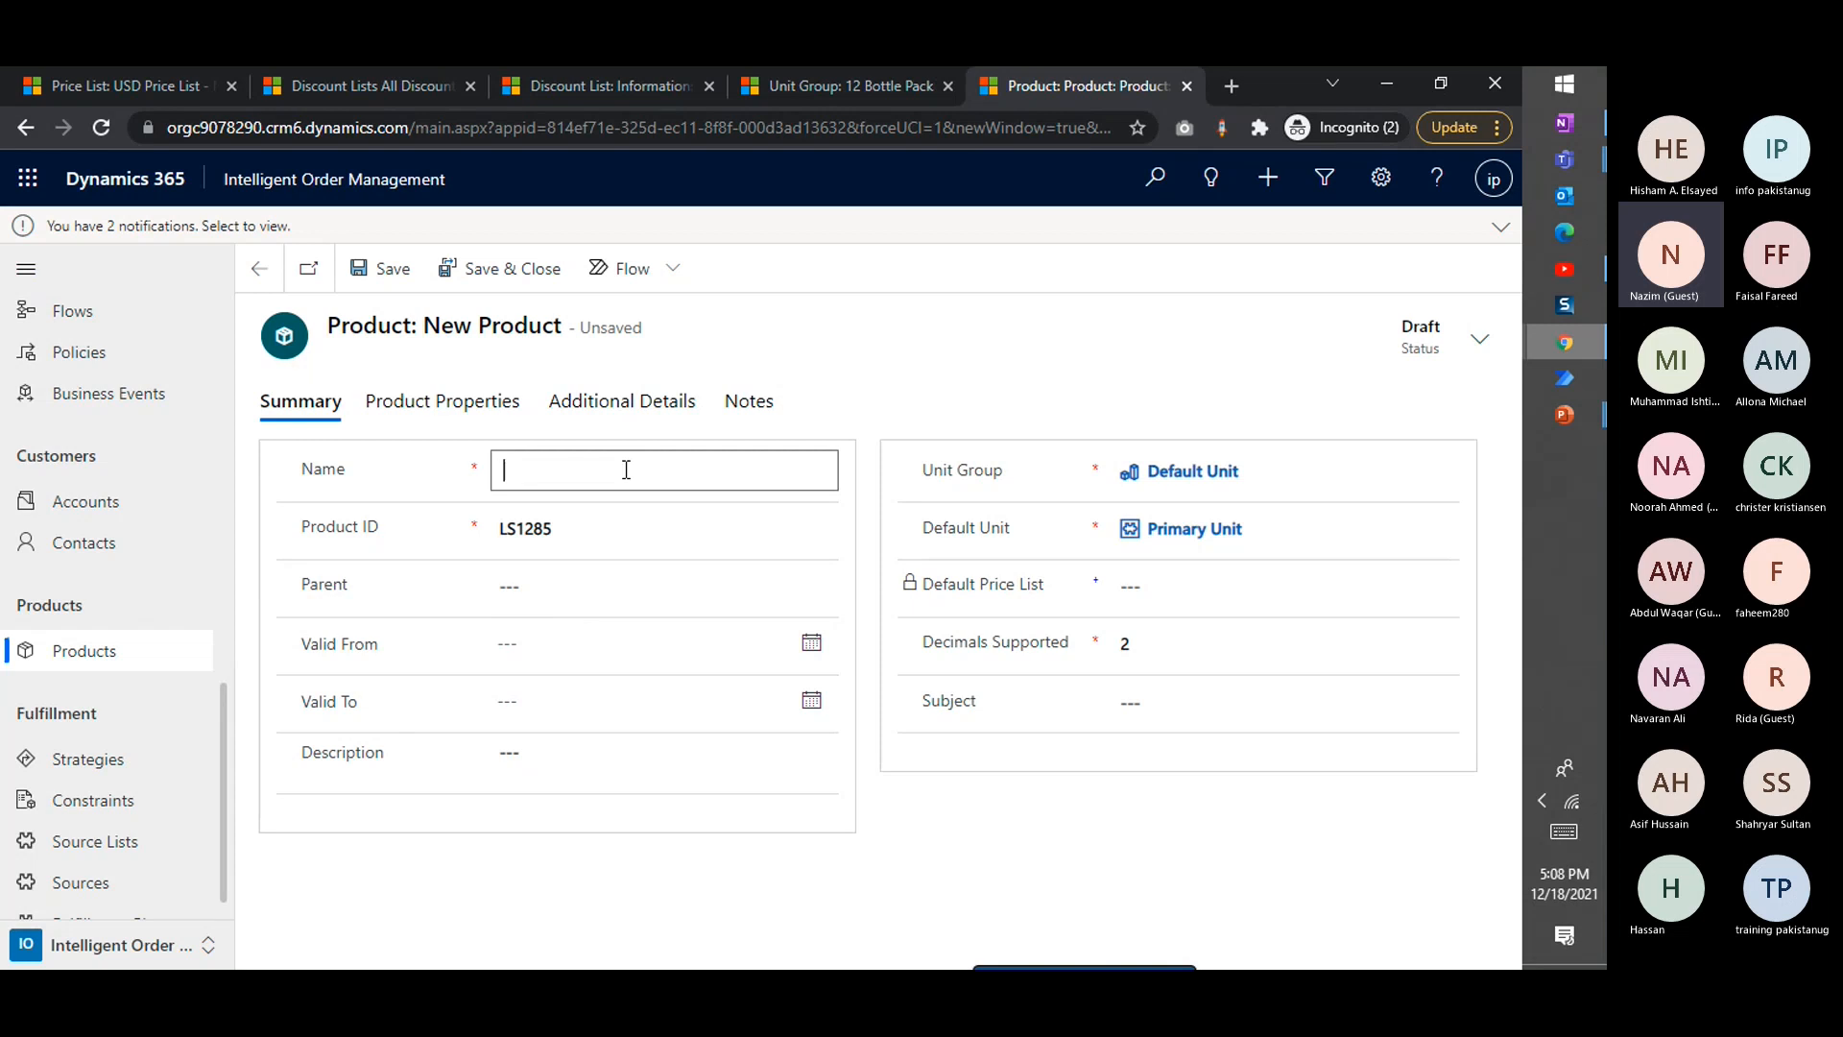
{"action": "left_click", "coordinate": [625, 471]}
{"action": "type", "text": "D"}
{"action": "key", "text": "BackSpace"}
{"action": "type", "text": "Fo"}
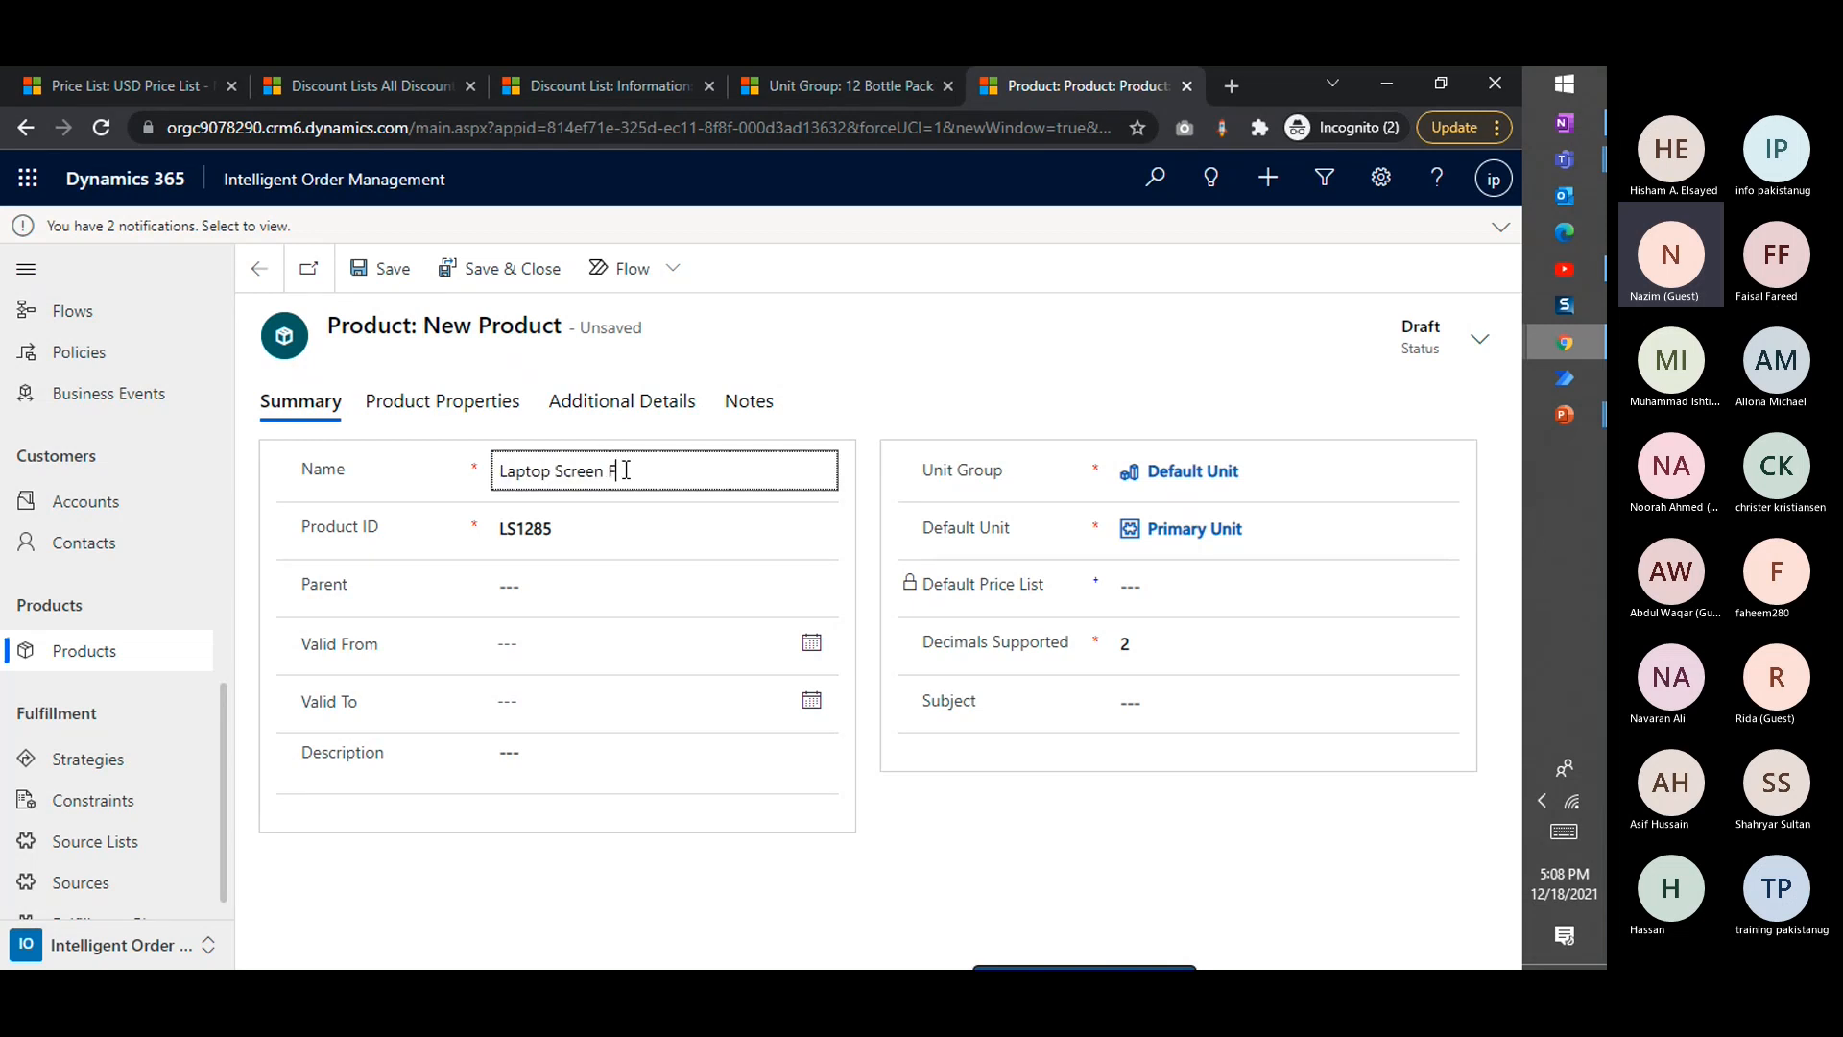
{"action": "key", "text": "BackSpace"}
{"action": "key", "text": "BackSpace"}
Set the product's validity from 12/18/2021 to 12/31/2022 and save the record
{"action": "left_click", "coordinate": [812, 644]}
{"action": "left_click", "coordinate": [704, 497]}
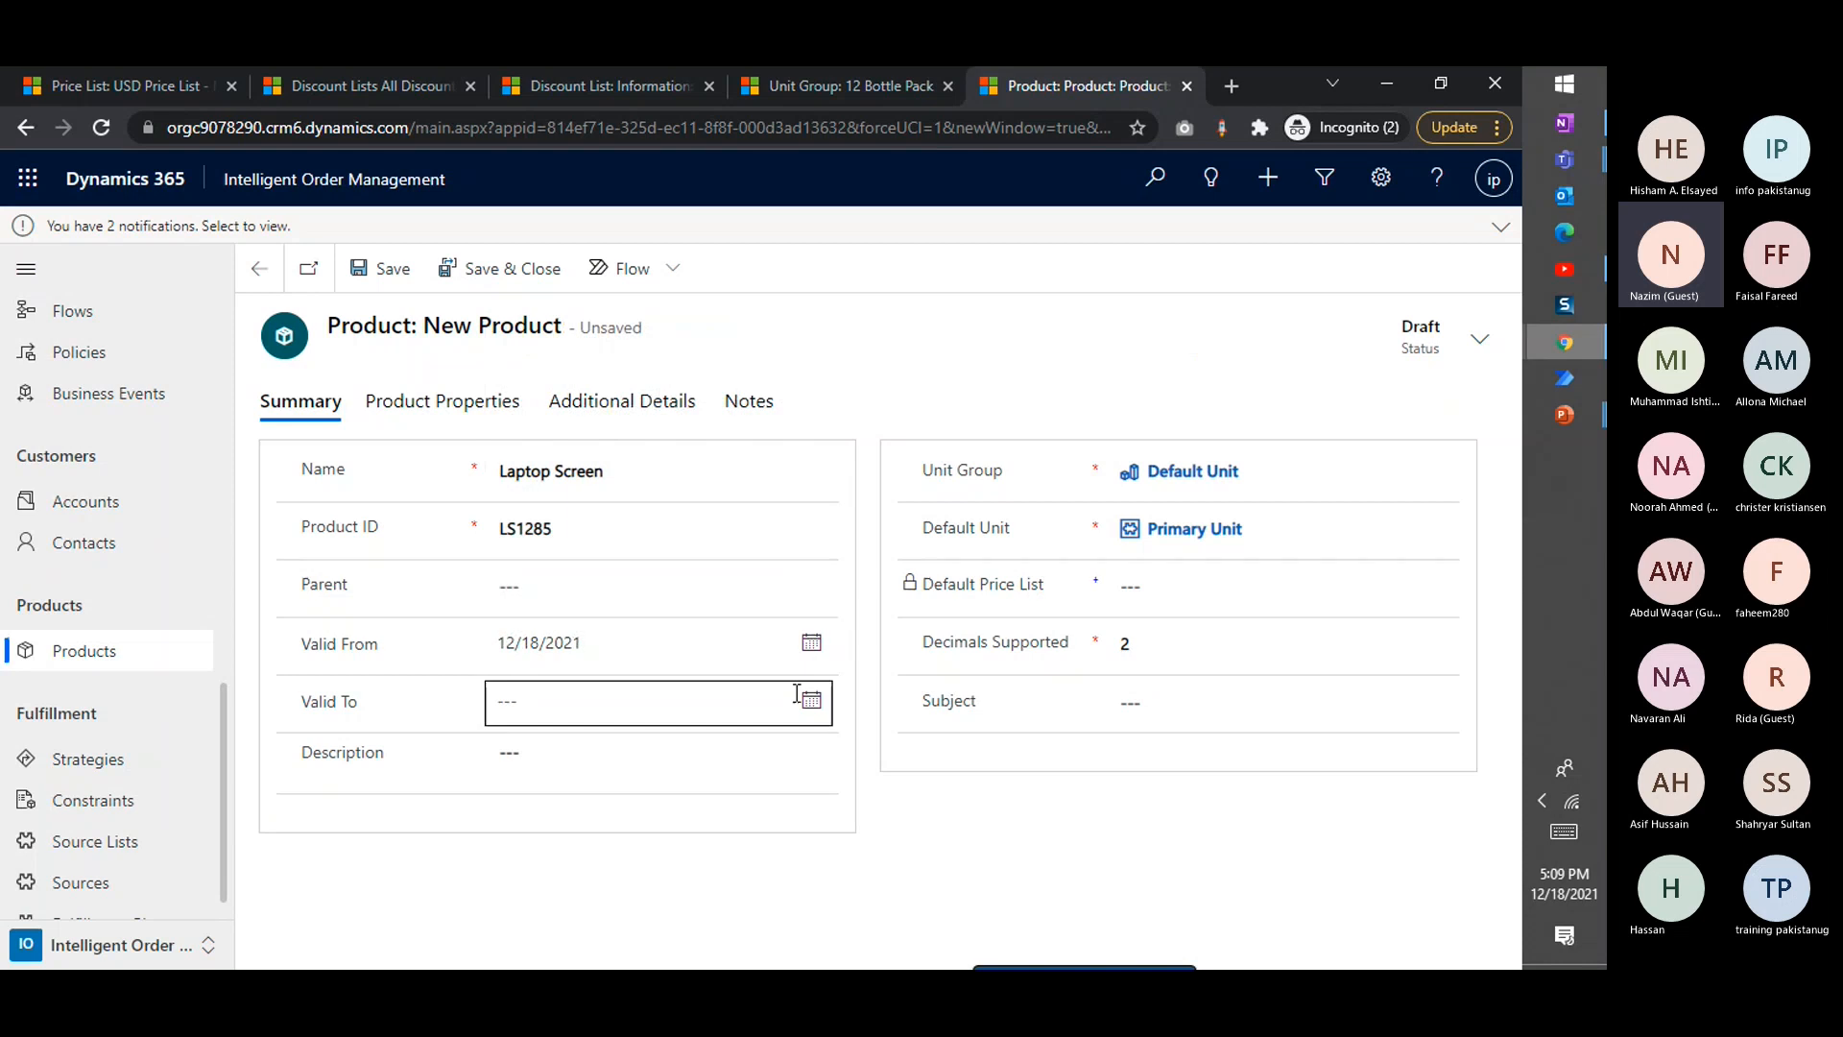
{"action": "left_click", "coordinate": [810, 700]}
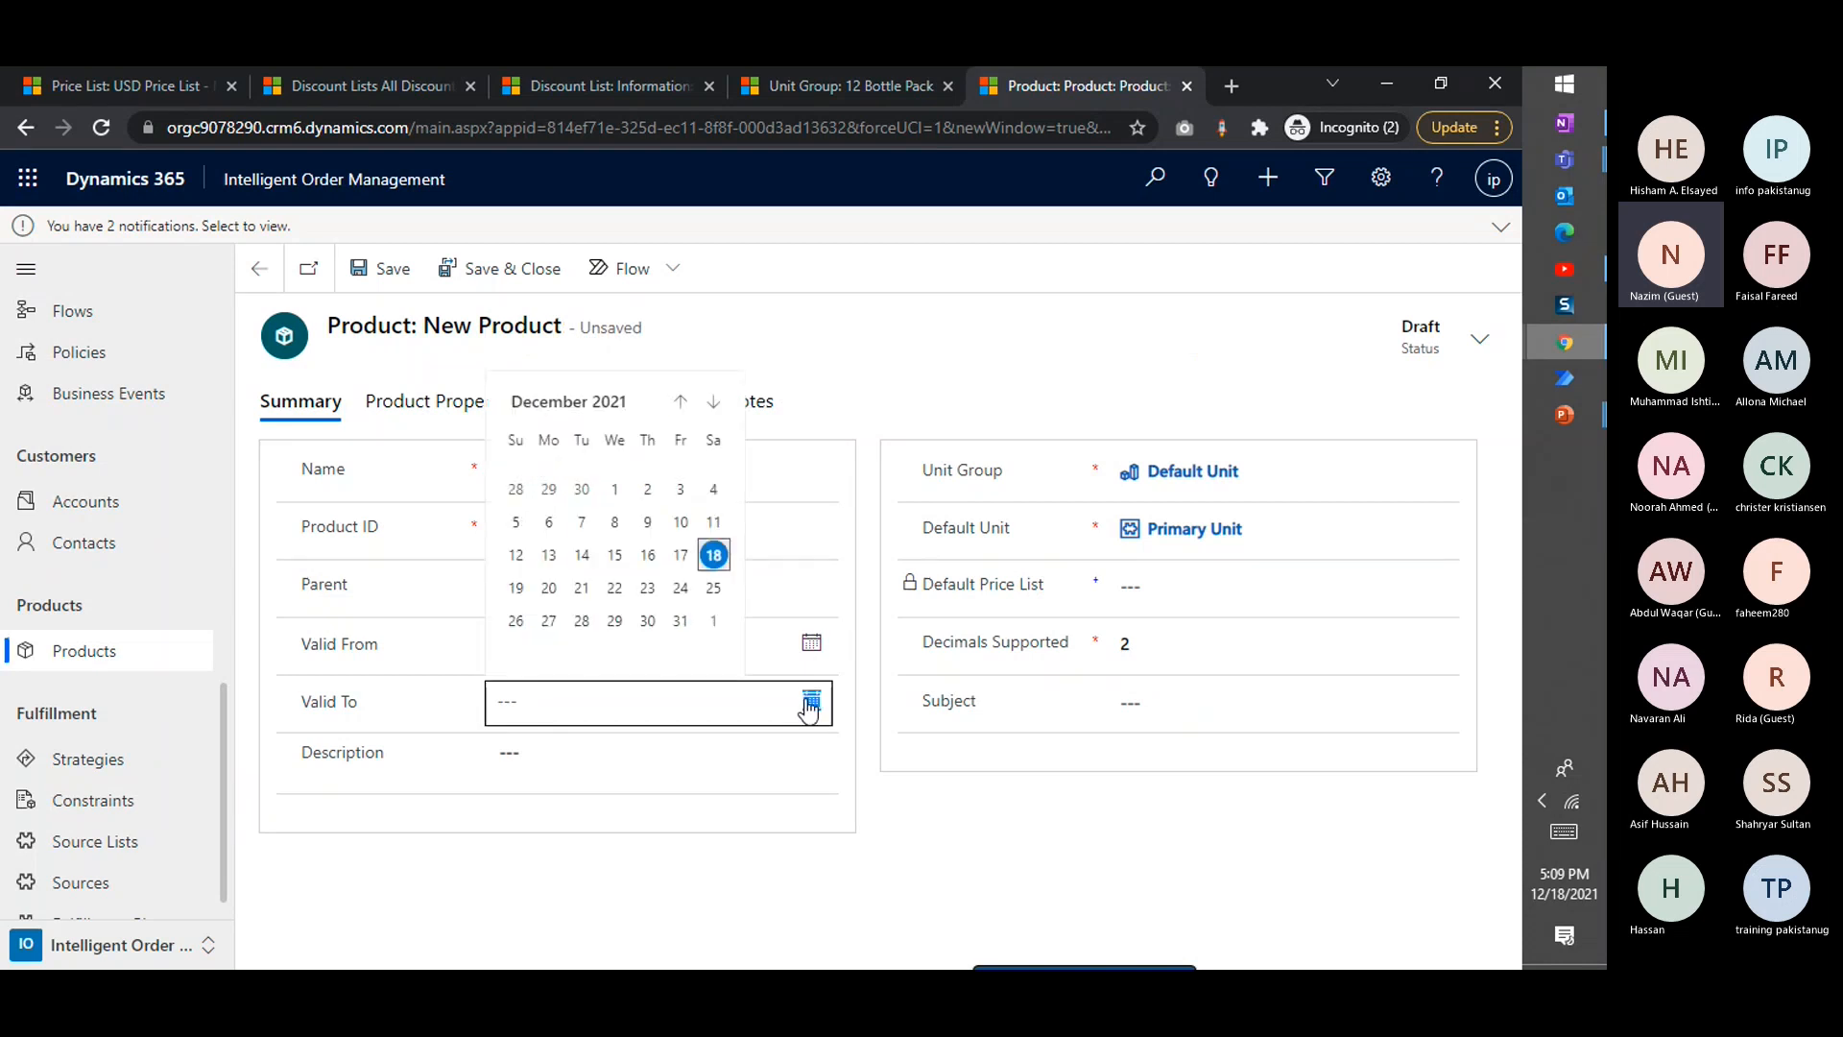
{"action": "left_click", "coordinate": [680, 622]}
{"action": "left_click", "coordinate": [631, 705]}
{"action": "key", "text": "BackSpace"}
{"action": "type", "text": "2/31/2022"}
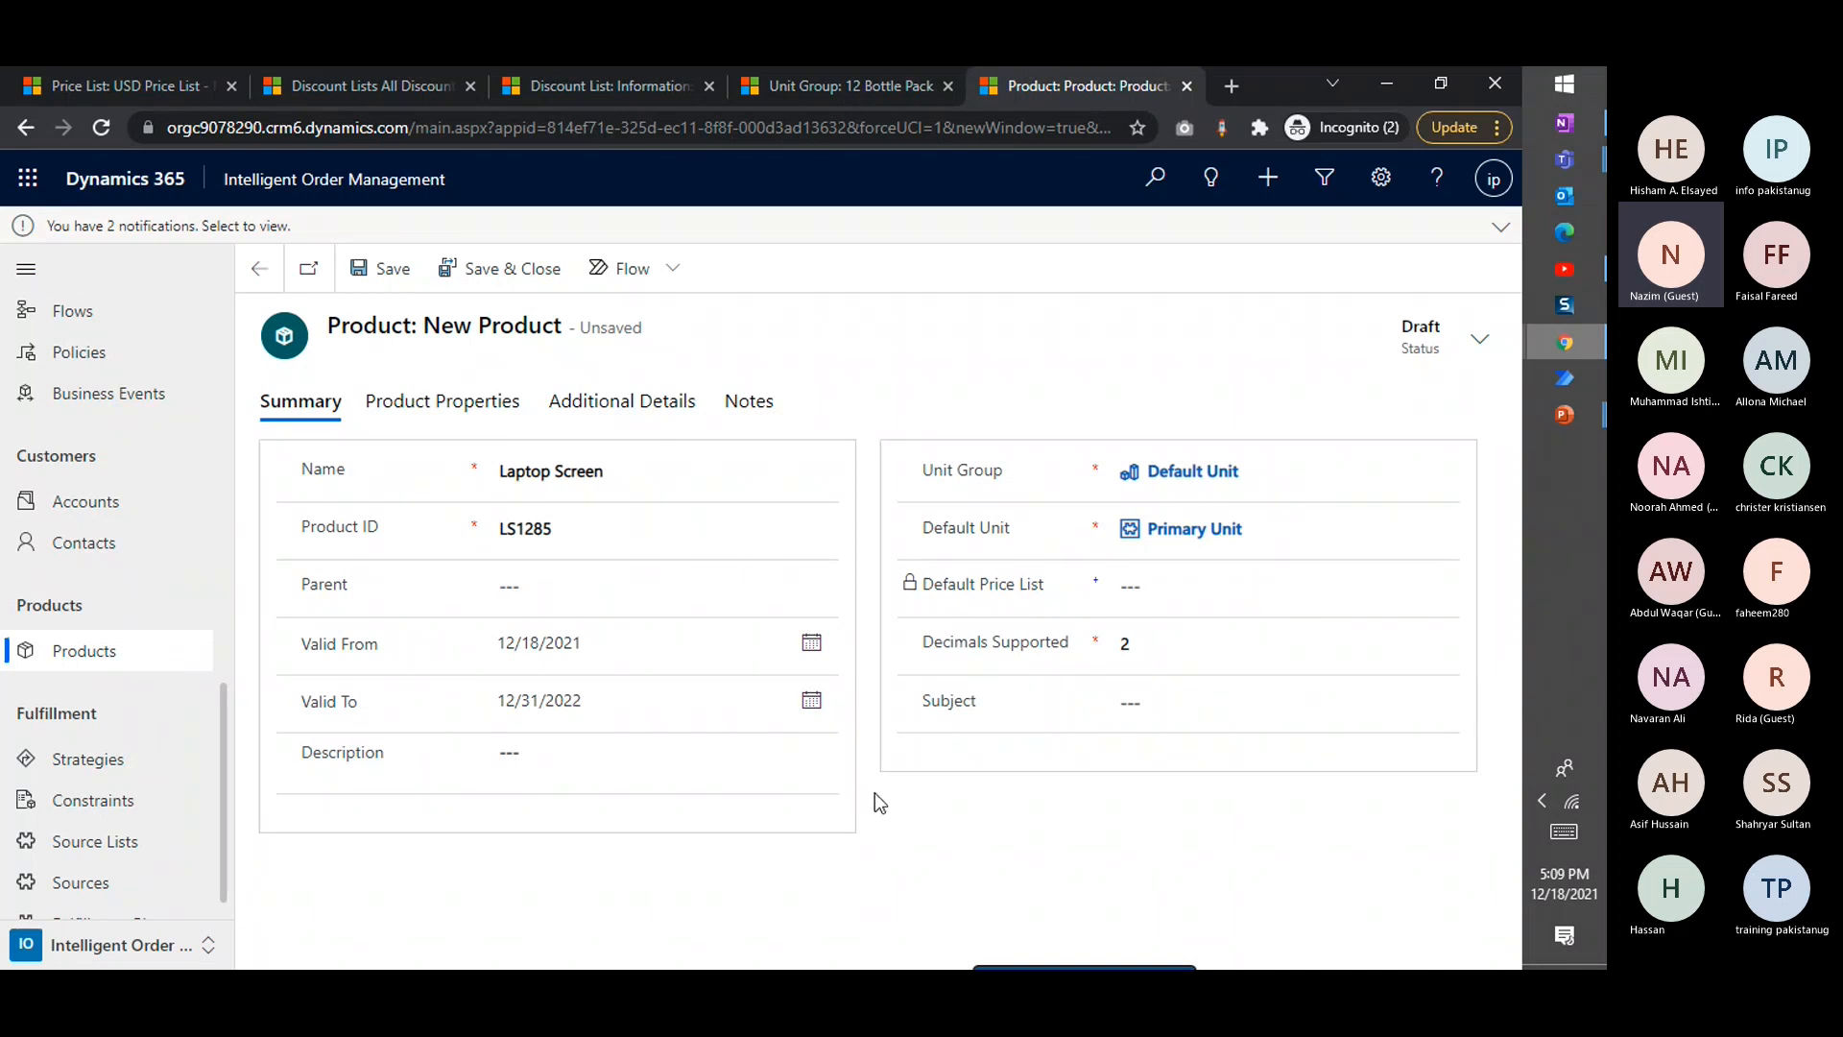
{"action": "left_click", "coordinate": [407, 288]}
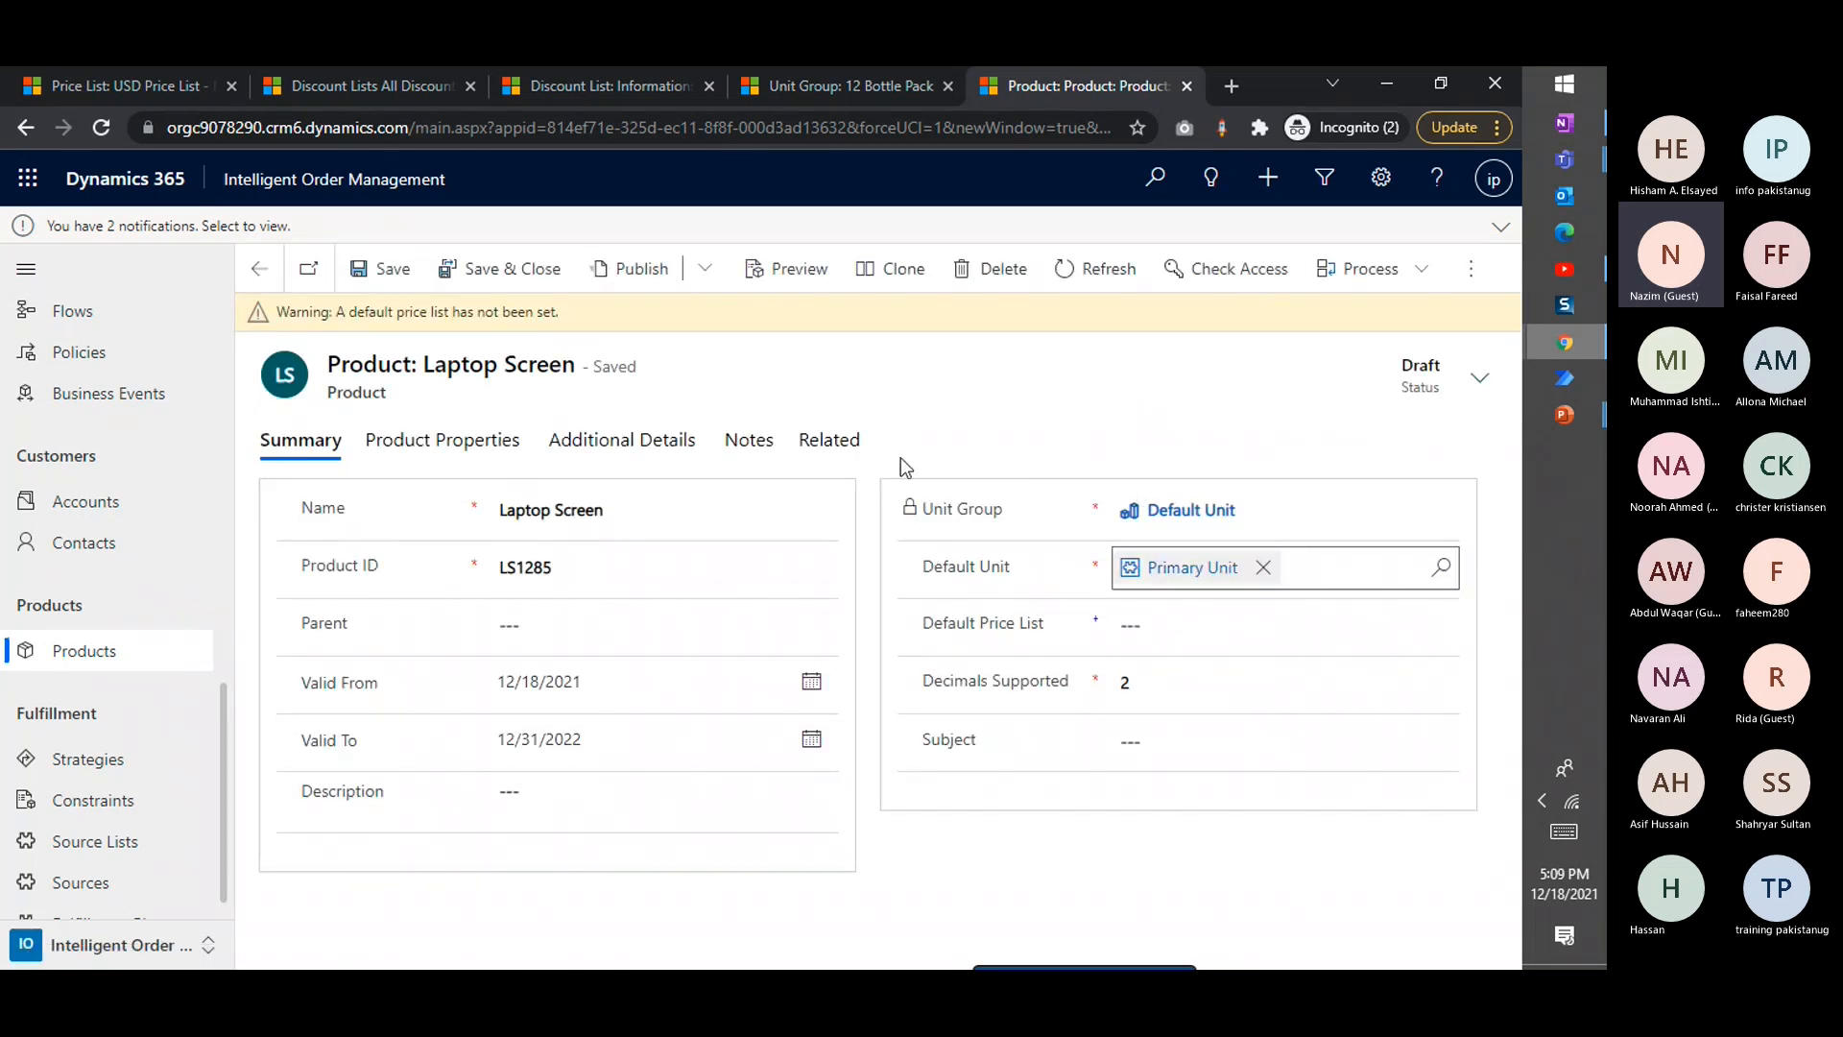
Set USD Price List as the Laptop Screen's default price list and save the product
{"action": "left_click", "coordinate": [1171, 628]}
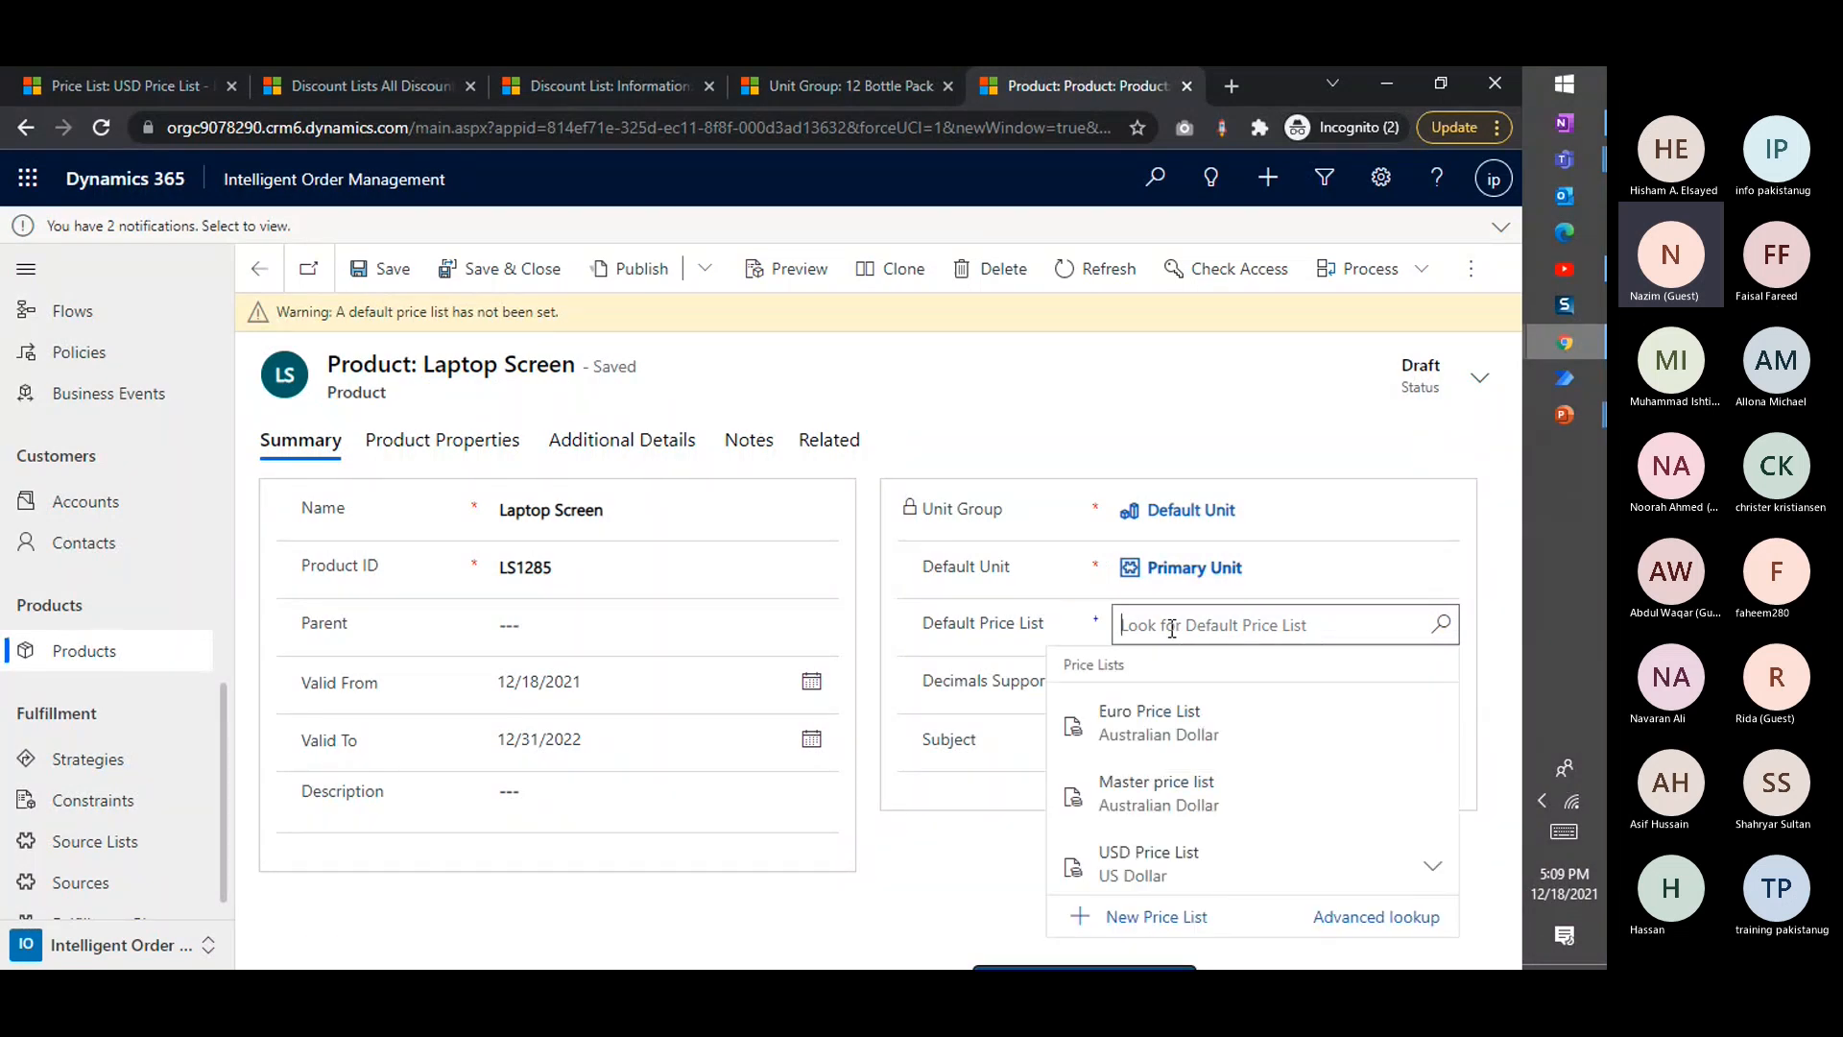
{"action": "left_click", "coordinate": [1190, 874]}
{"action": "left_click", "coordinate": [1273, 586]}
{"action": "left_click", "coordinate": [1437, 625]}
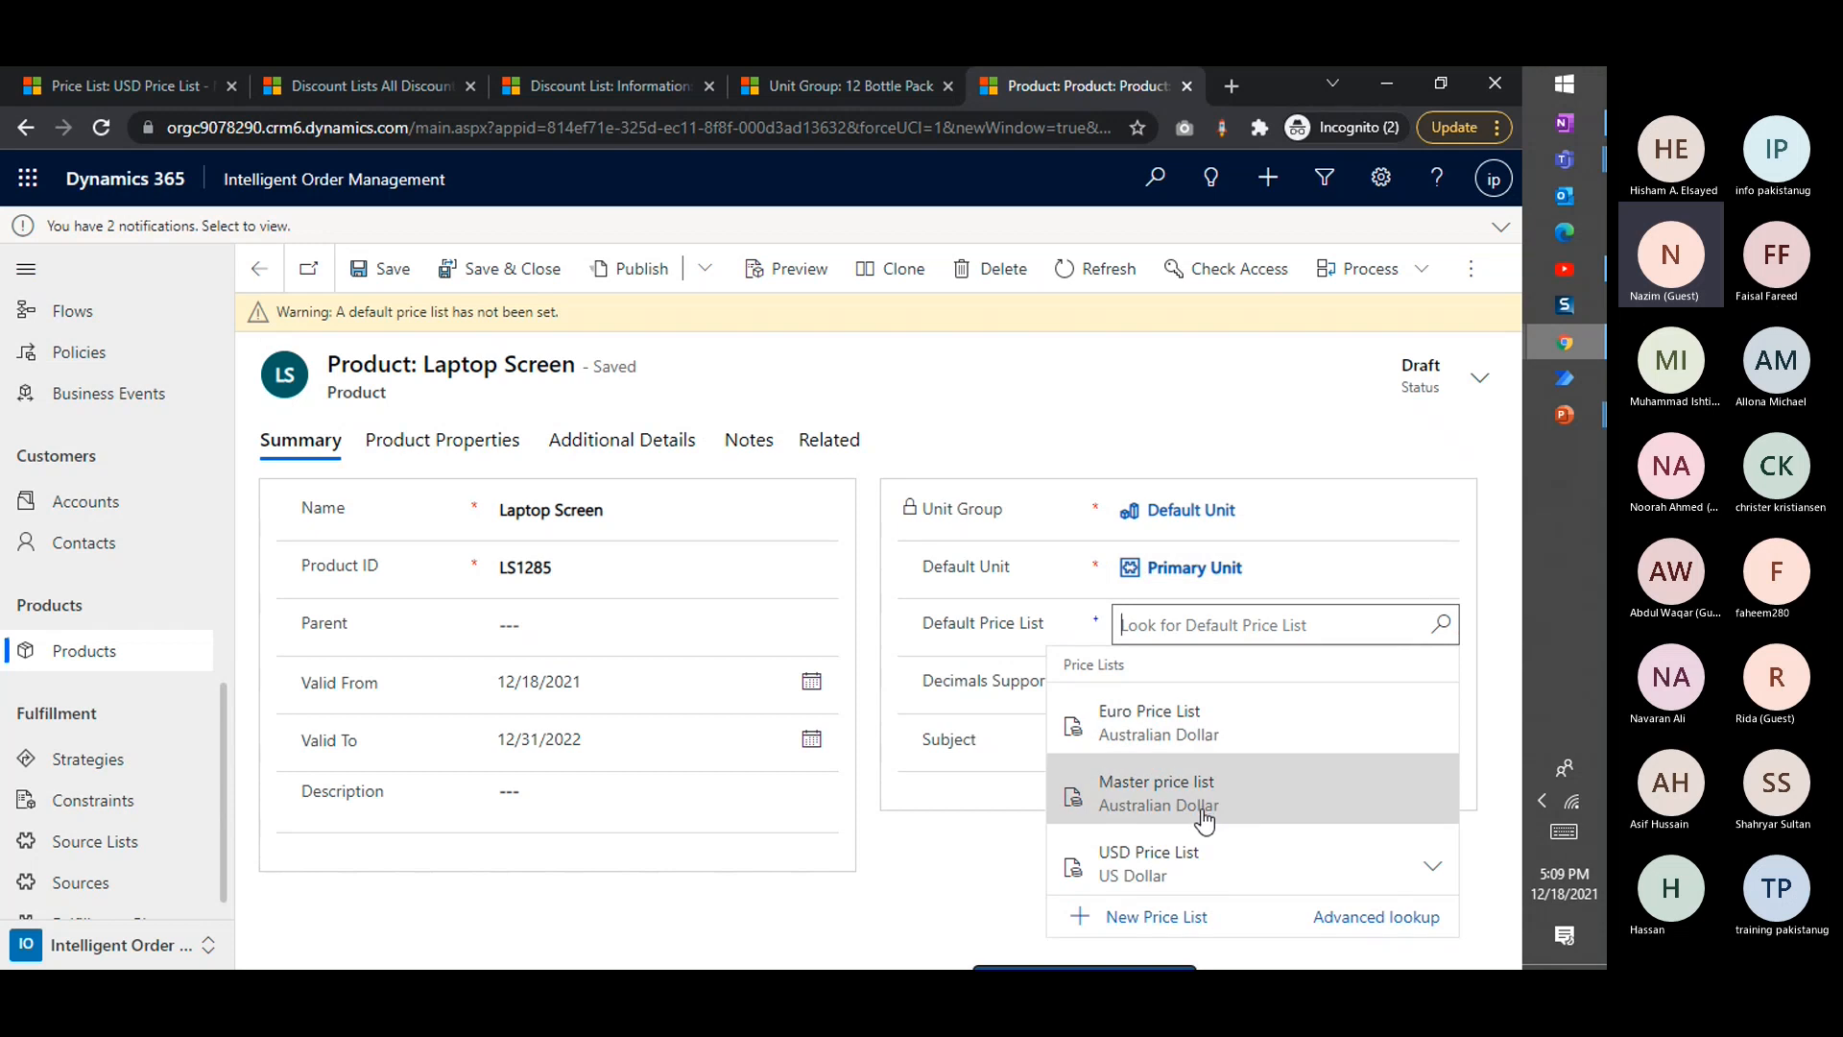
{"action": "left_click", "coordinate": [1196, 863]}
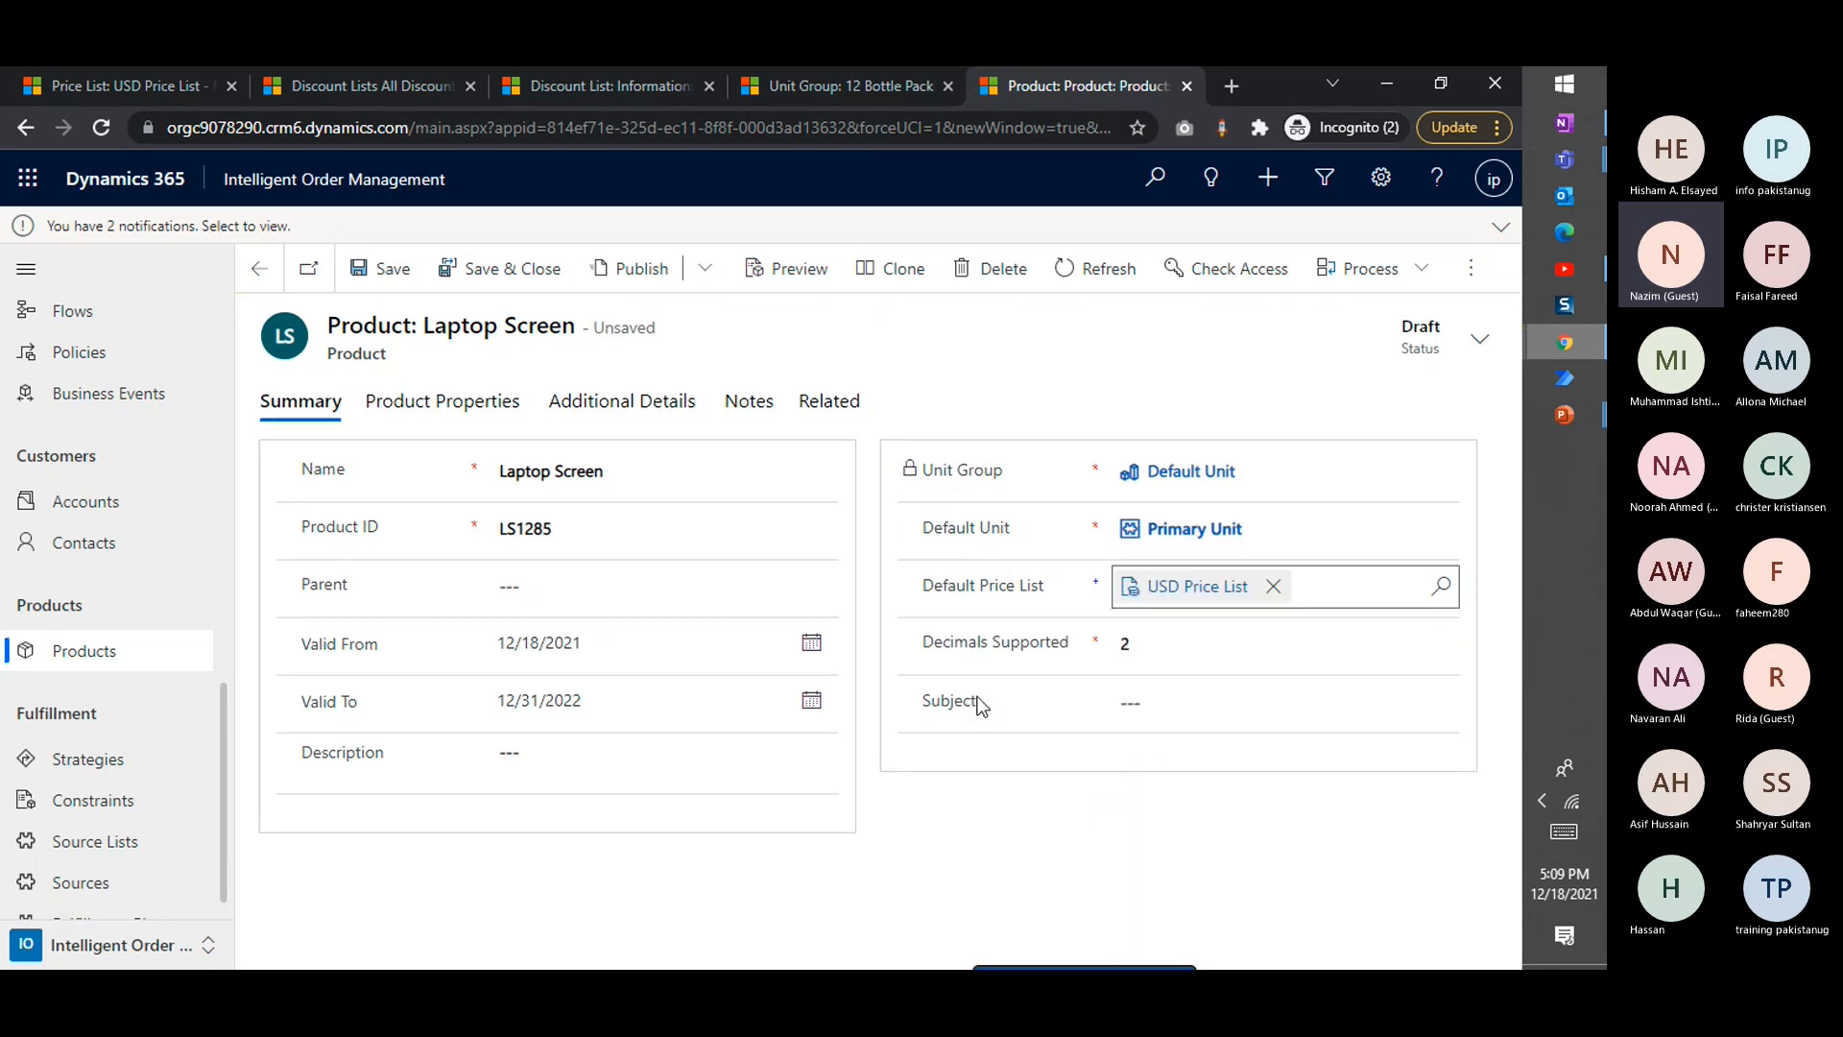
{"action": "left_click", "coordinate": [389, 268]}
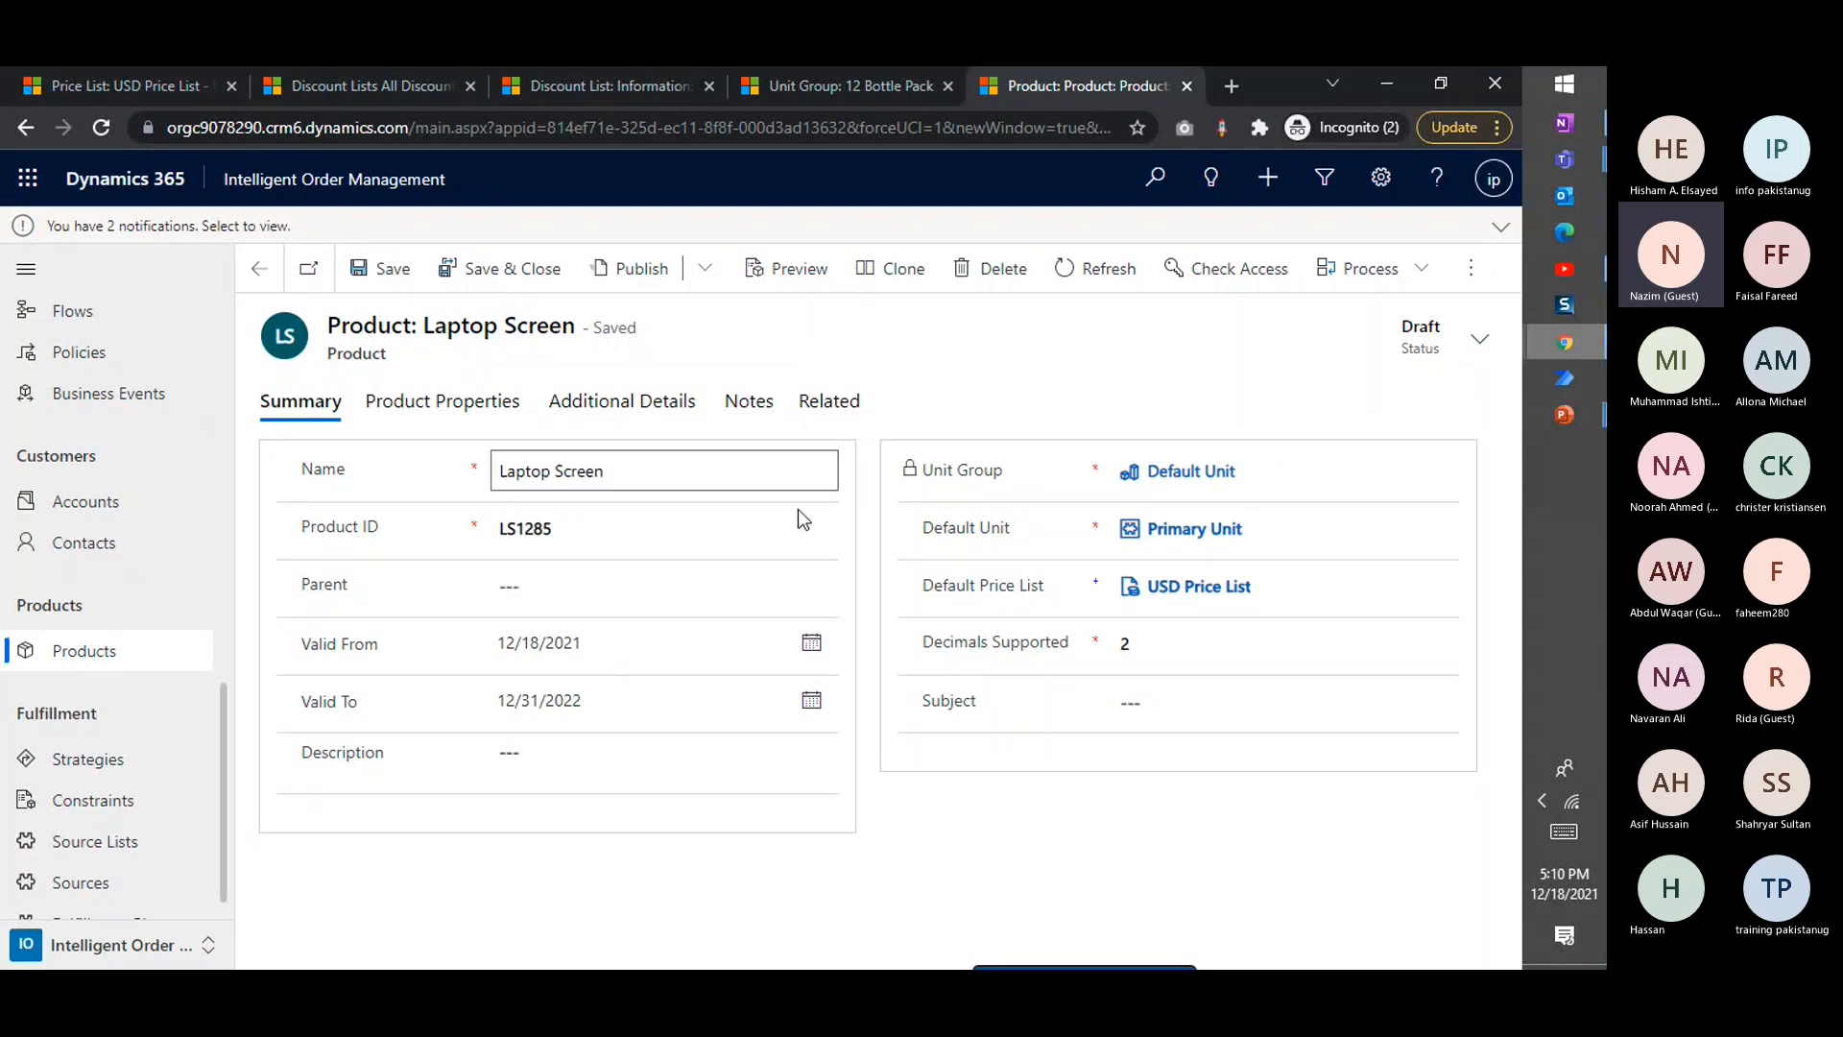
Review the Laptop Screen's product properties and the current cost, standard cost and list price fields in its additional details
{"action": "left_click", "coordinate": [416, 423]}
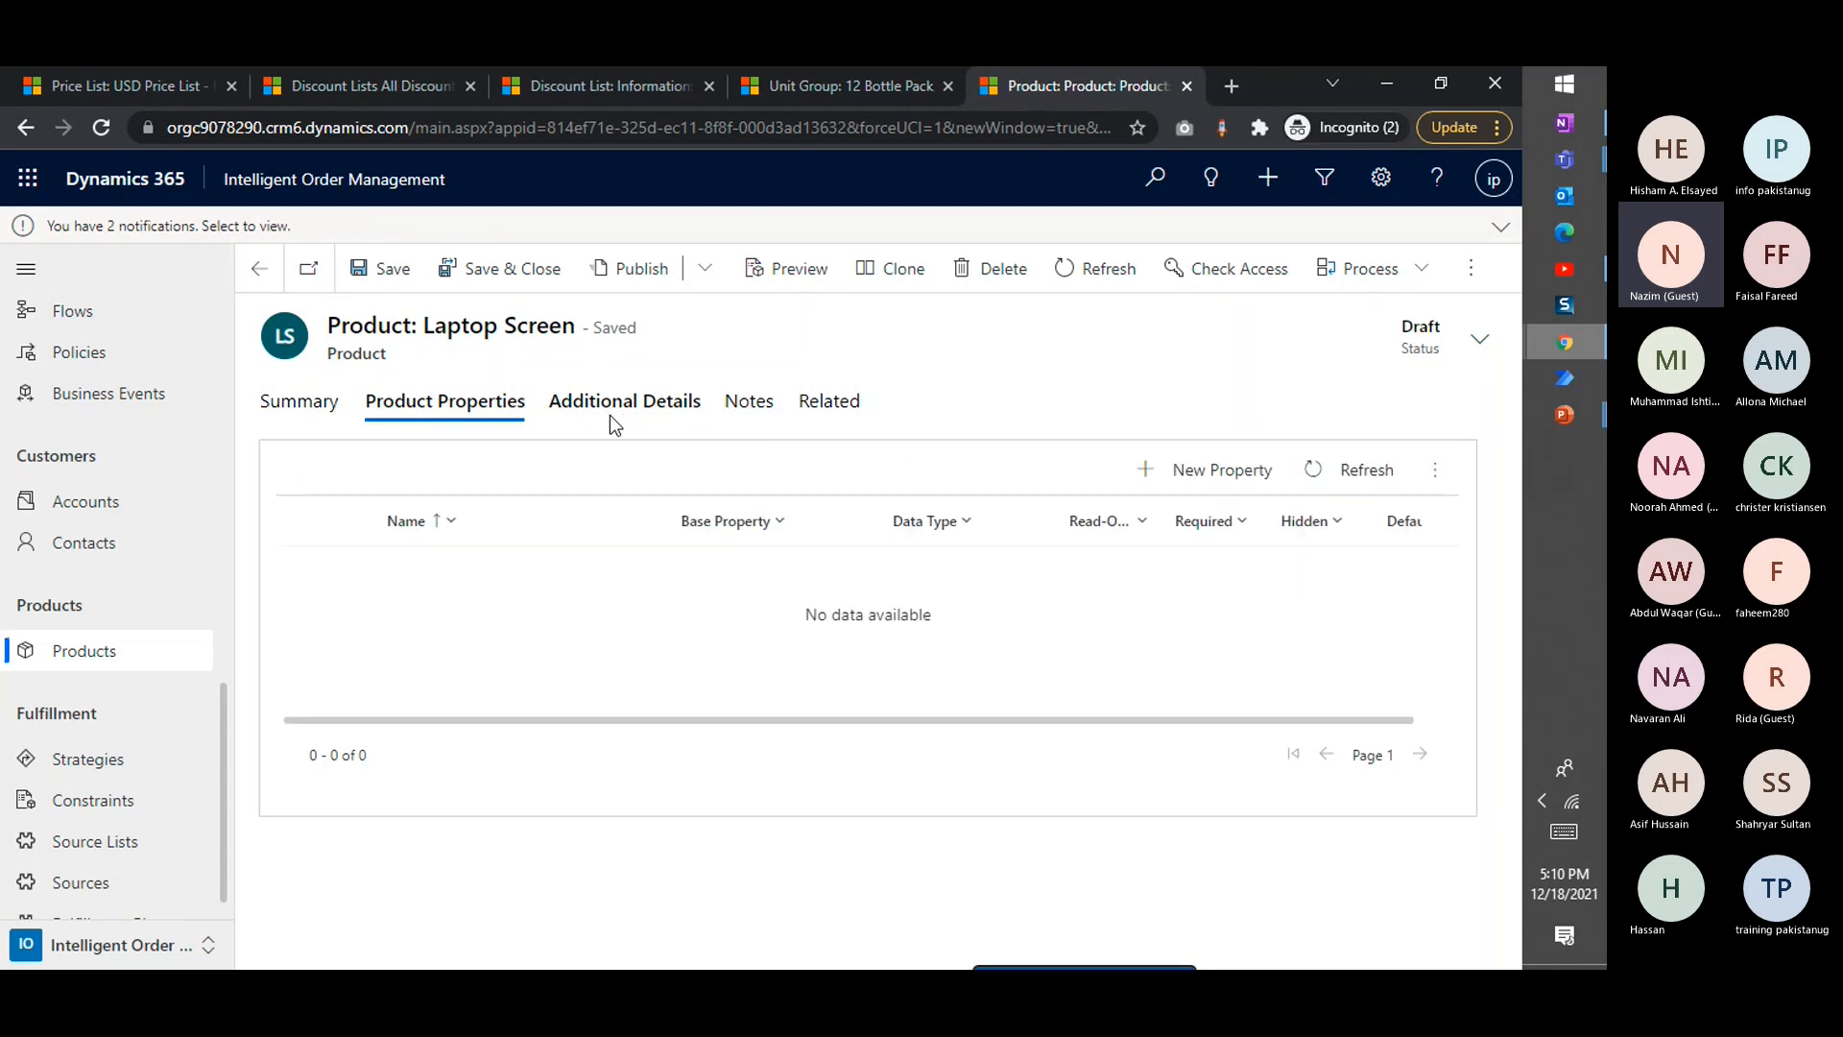
{"action": "left_click", "coordinate": [612, 415]}
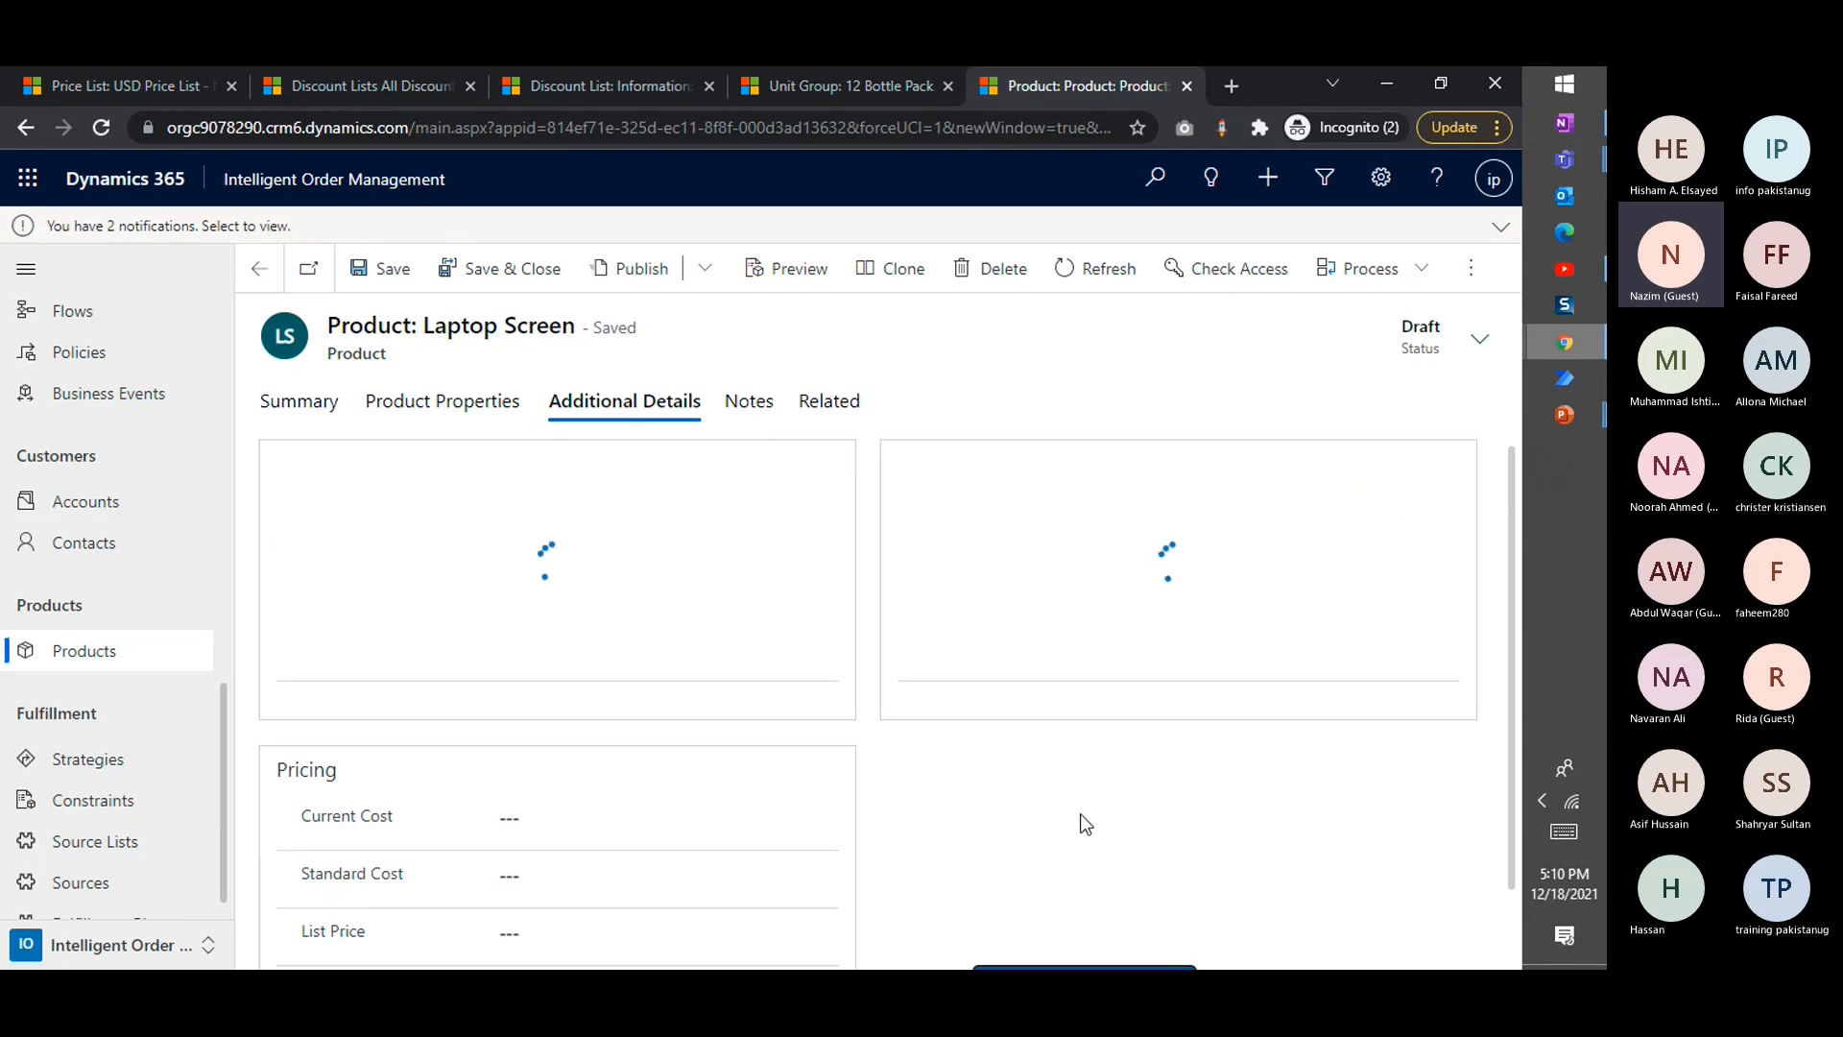
{"action": "scroll", "coordinate": [883, 774], "scroll_direction": "down", "scroll_amount": 1}
{"action": "left_click", "coordinate": [508, 732]}
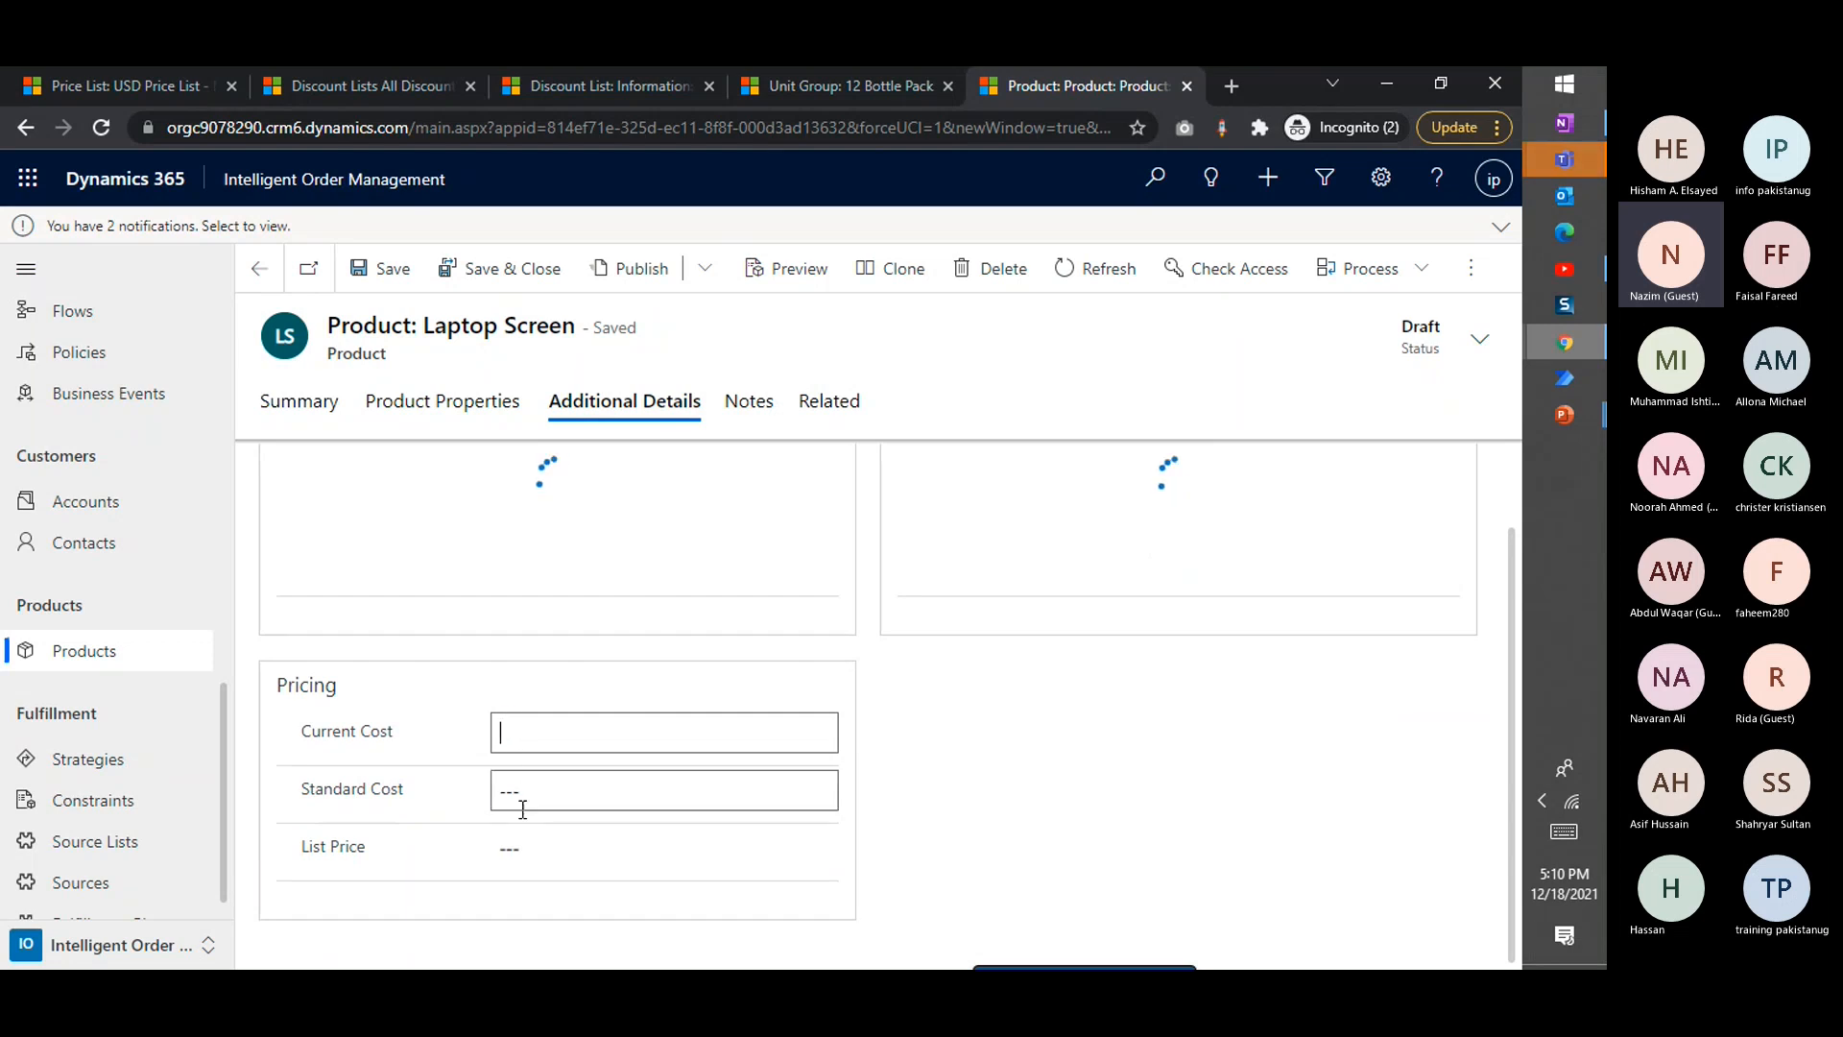
{"action": "left_click", "coordinate": [523, 809]}
{"action": "left_click", "coordinate": [523, 853]}
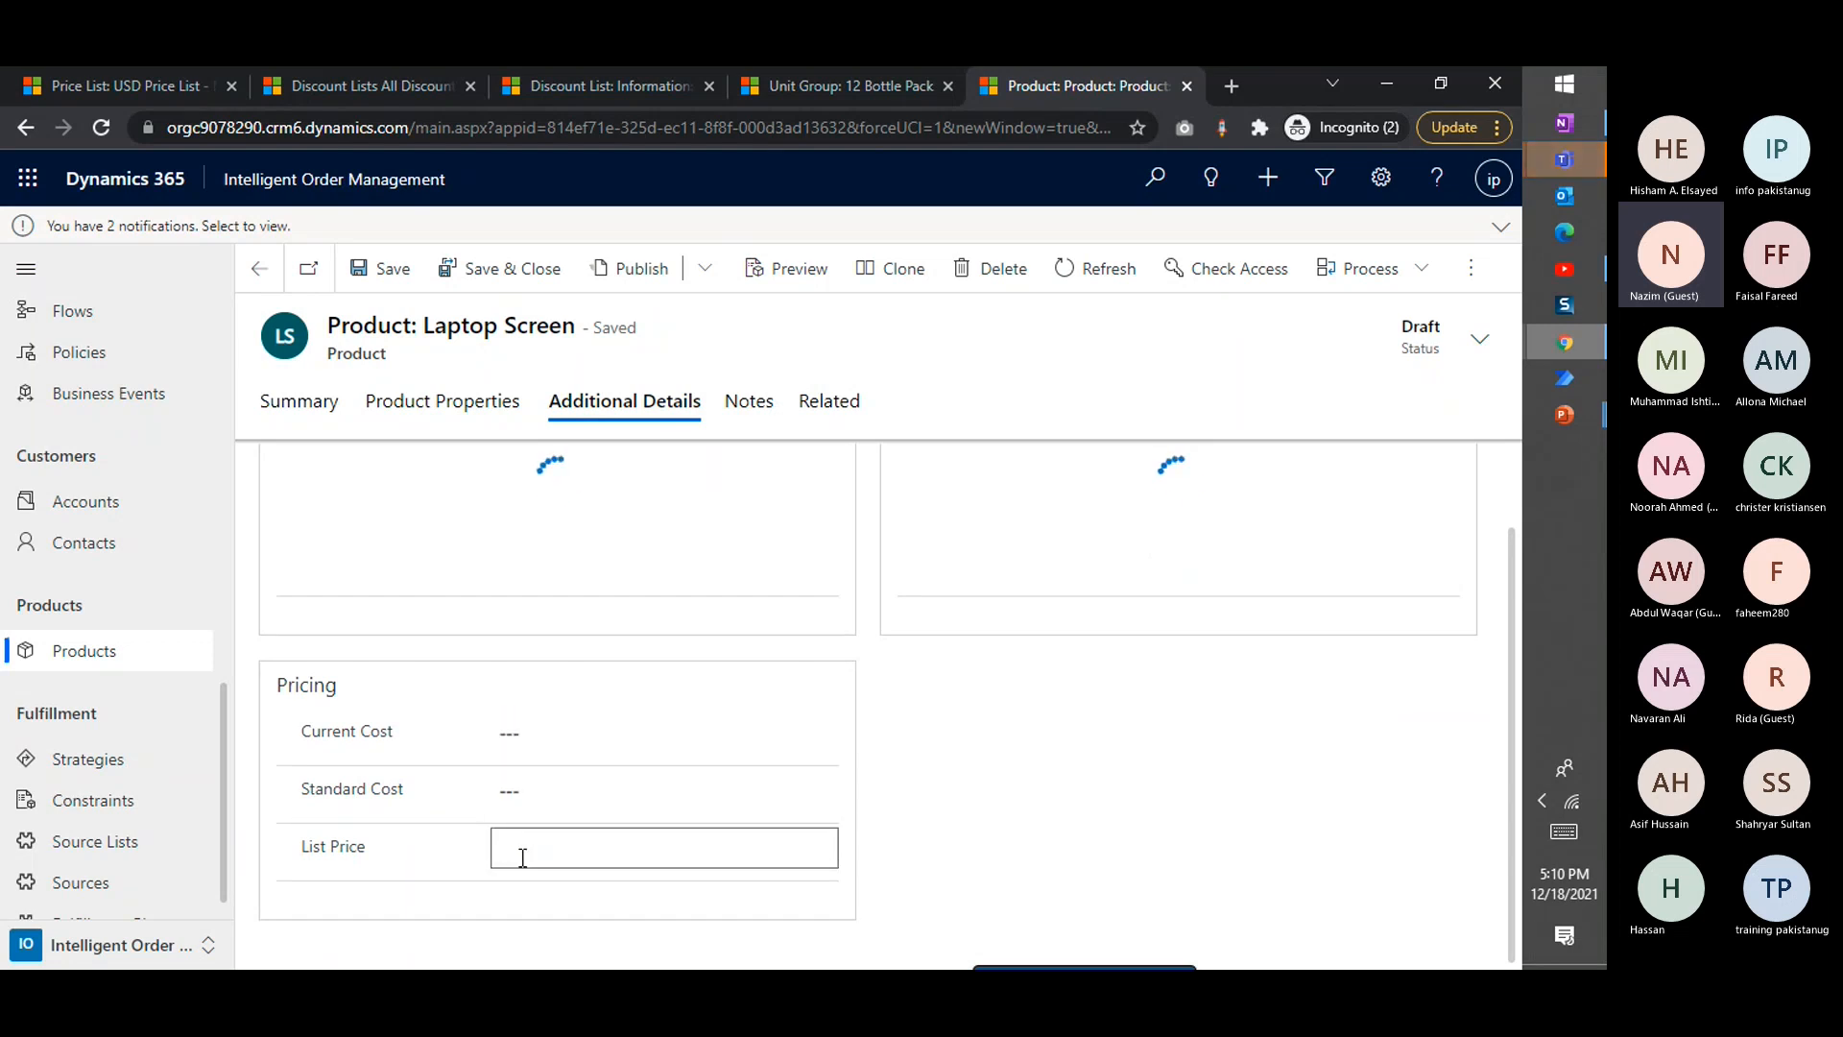
{"action": "left_click", "coordinate": [522, 759]}
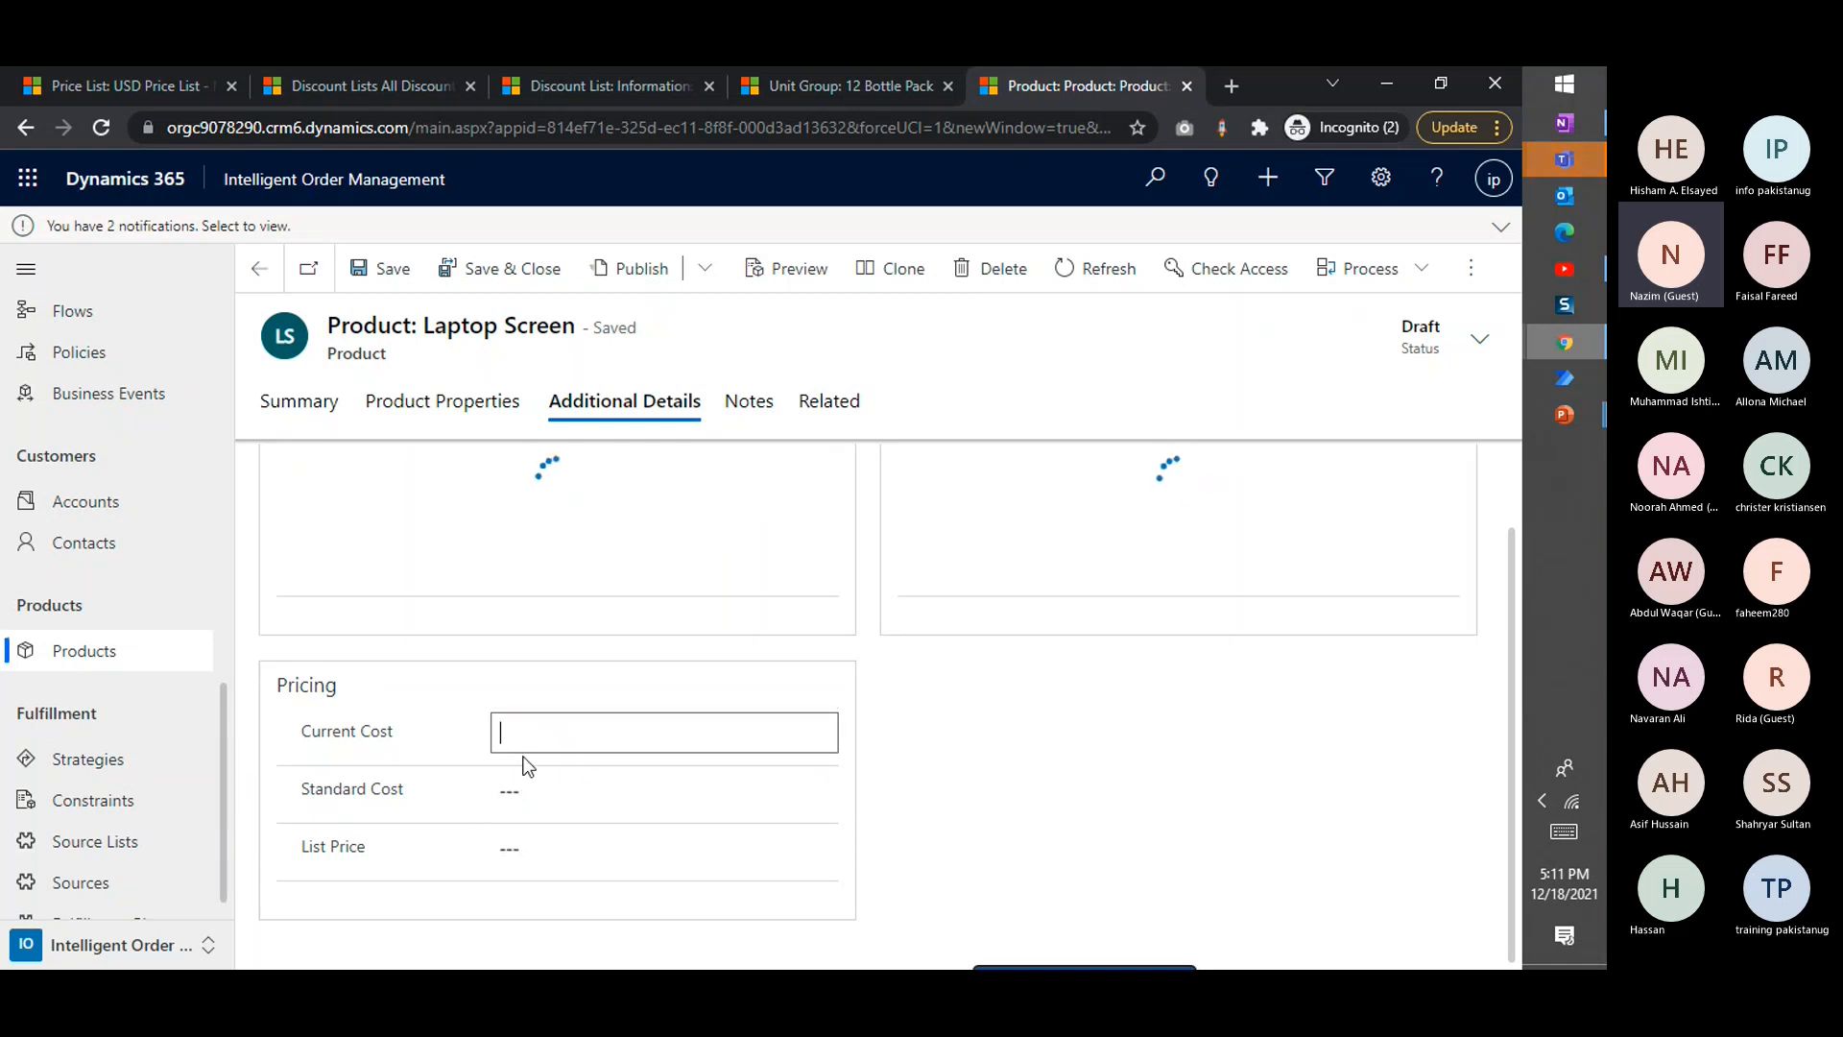
Set the Laptop Screen's current cost and standard cost to 100 and its list price to 90, and save the product
{"action": "type", "text": "100"}
{"action": "left_click", "coordinate": [542, 790]}
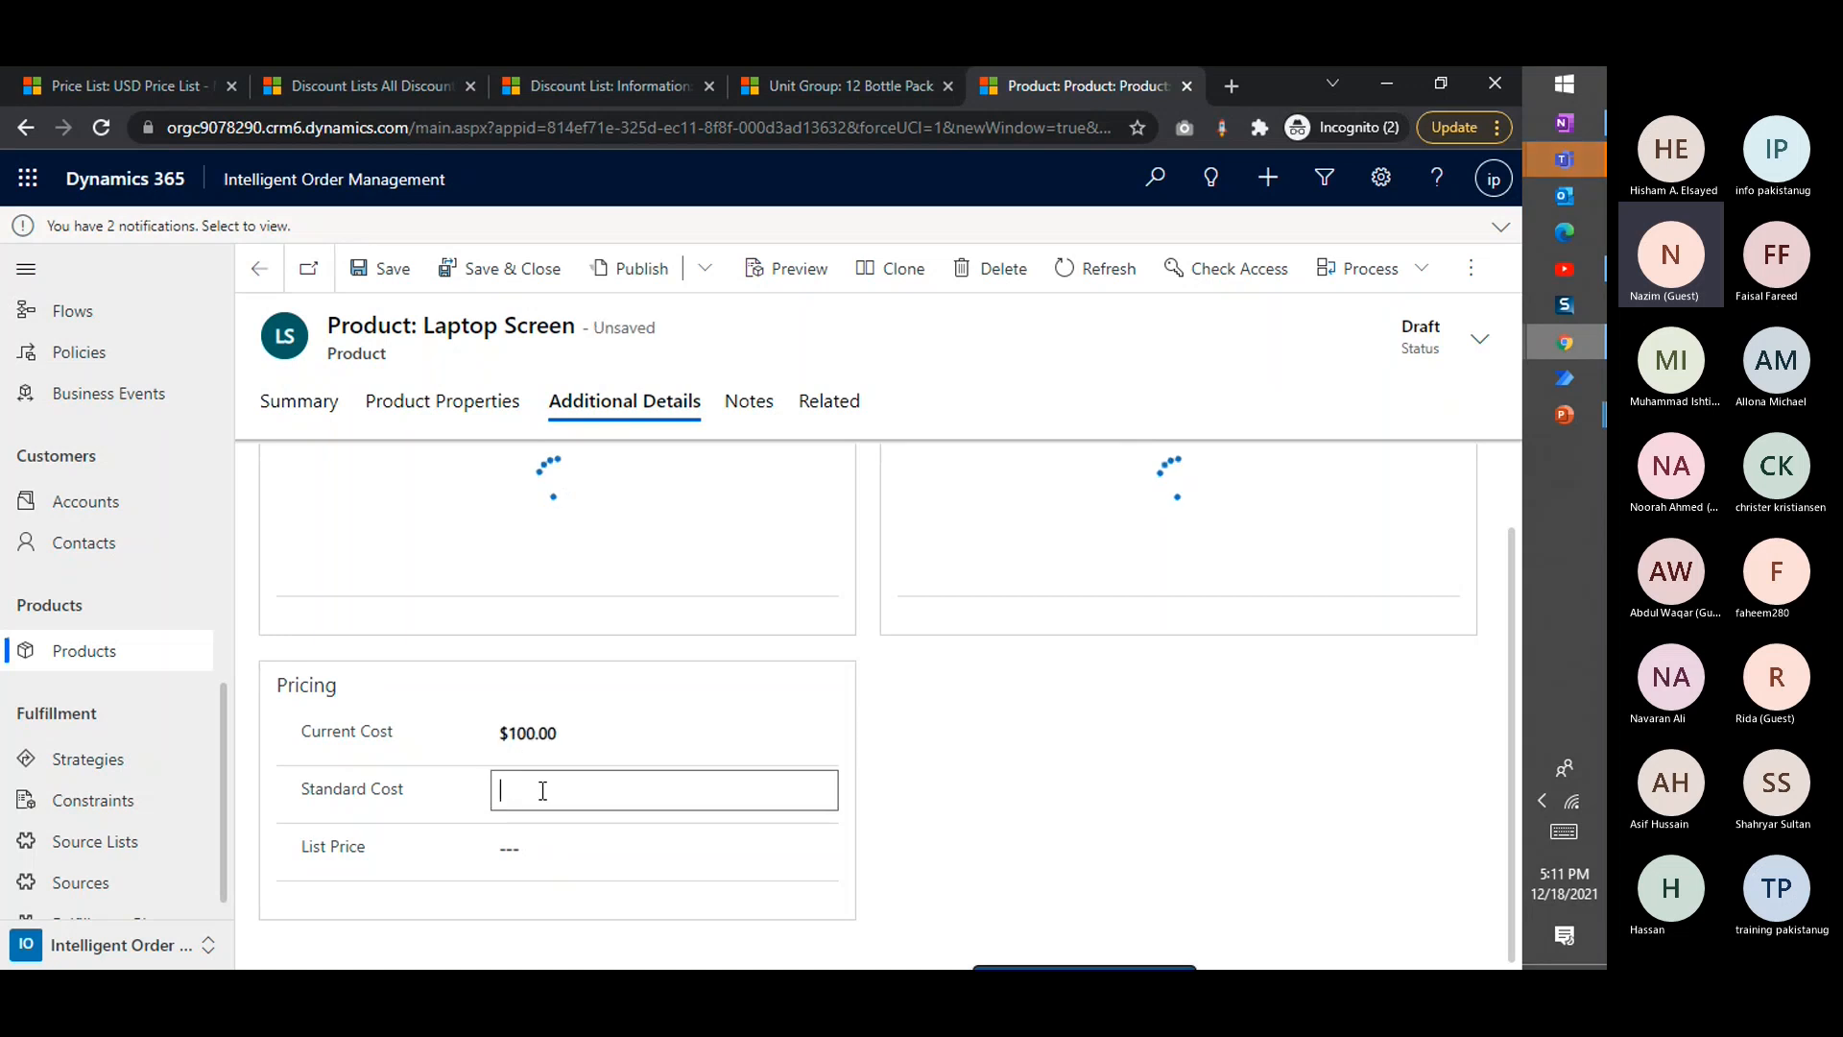
{"action": "type", "text": "100"}
{"action": "left_click", "coordinate": [535, 850]}
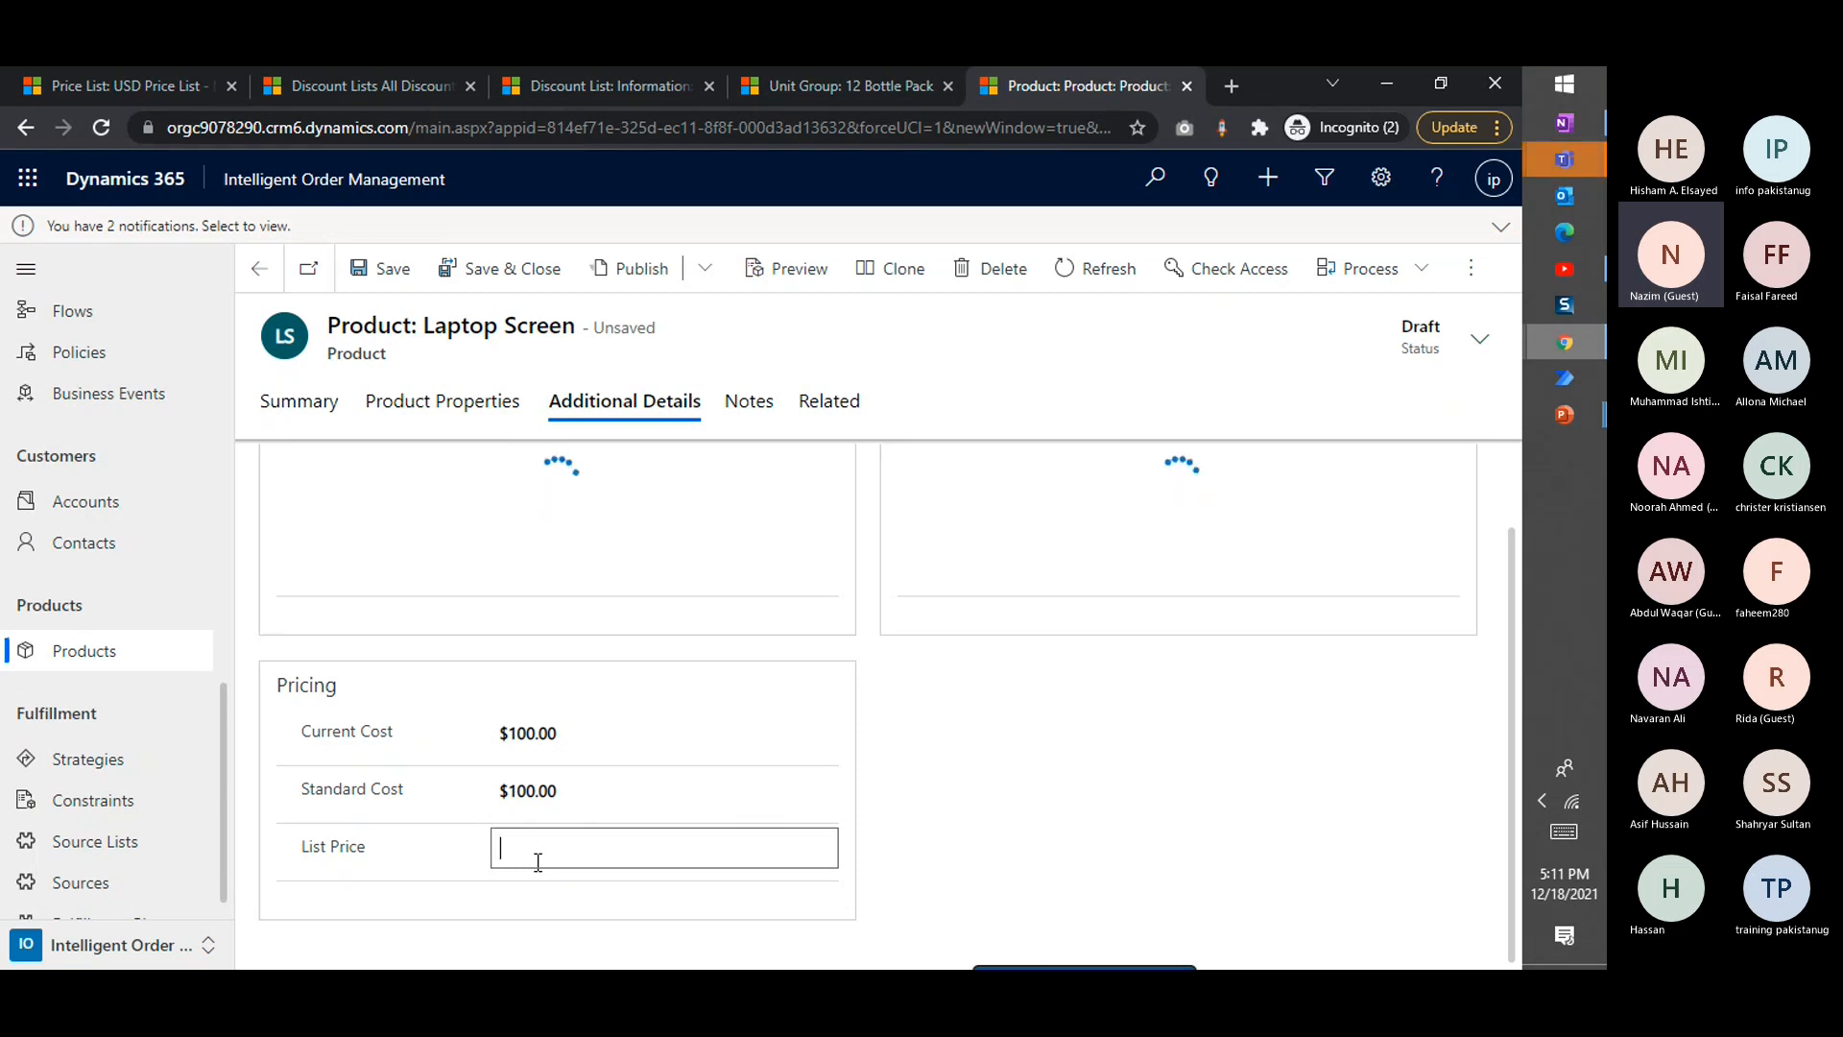
{"action": "type", "text": "90"}
{"action": "left_click", "coordinate": [760, 753]}
{"action": "scroll", "coordinate": [902, 776], "scroll_direction": "up", "scroll_amount": 1}
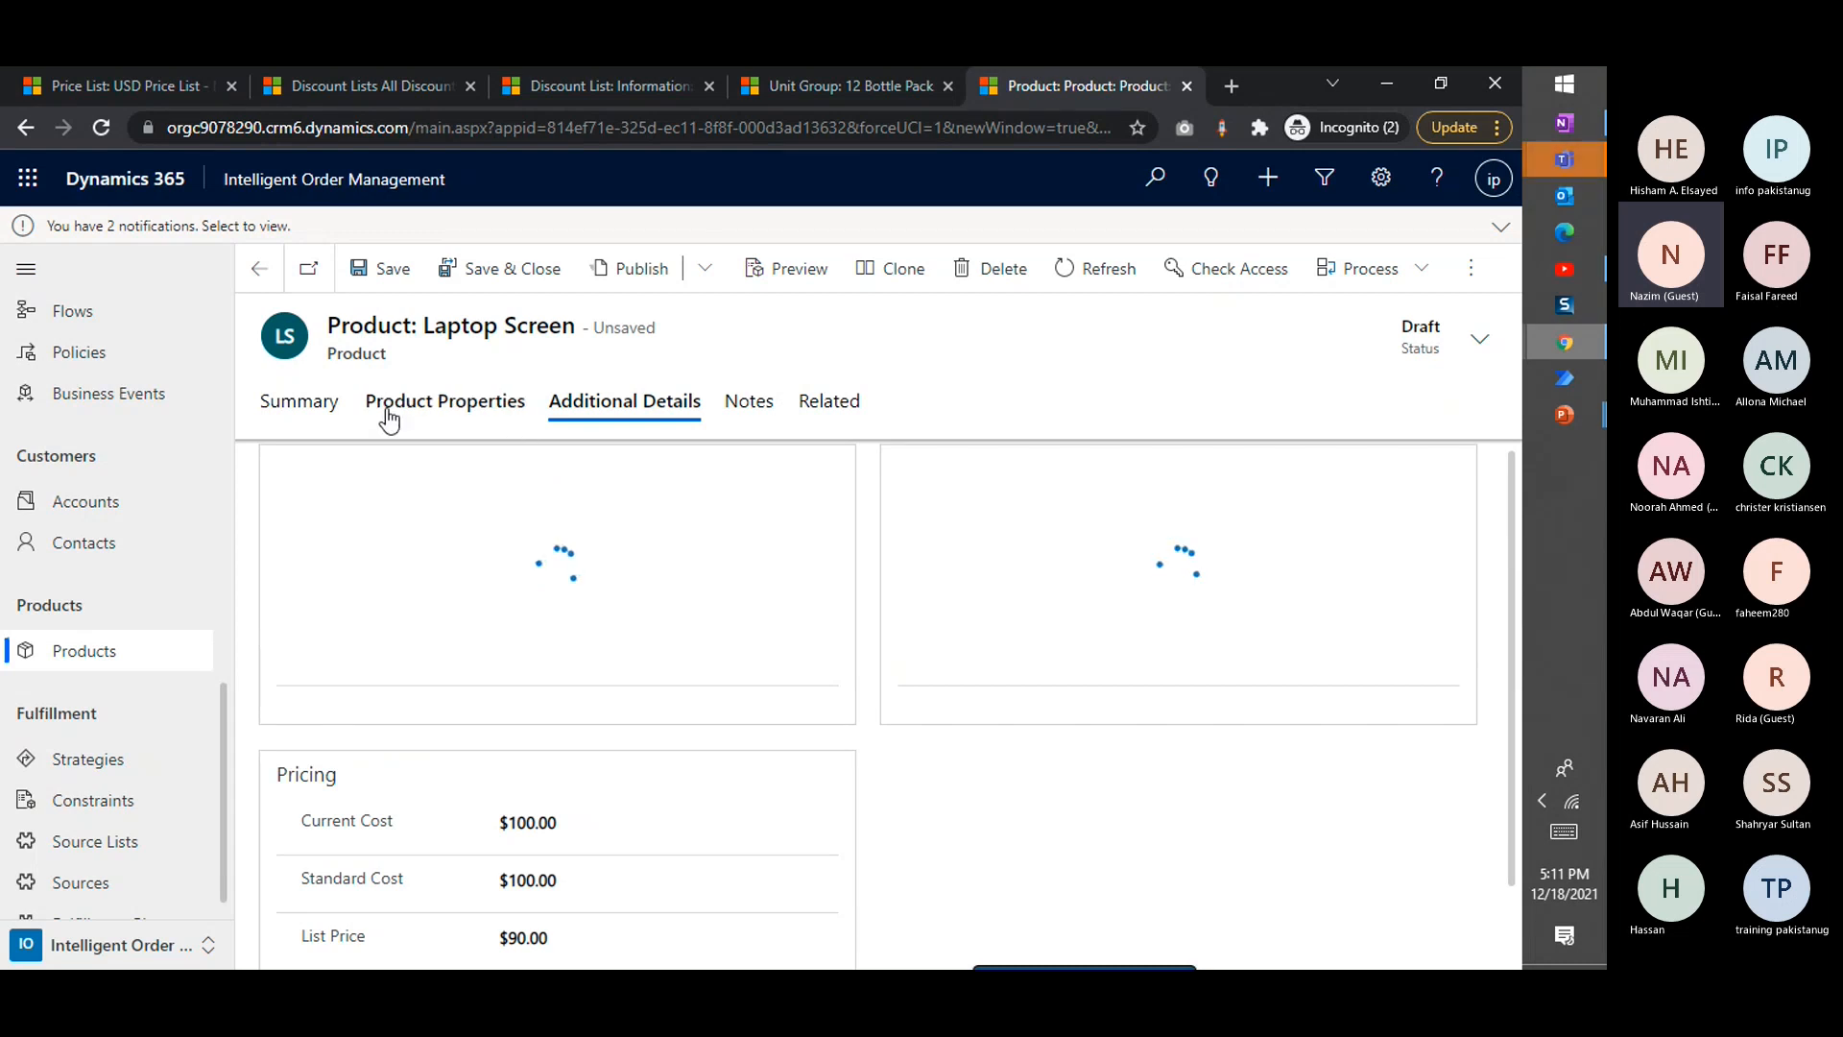
{"action": "left_click", "coordinate": [377, 273]}
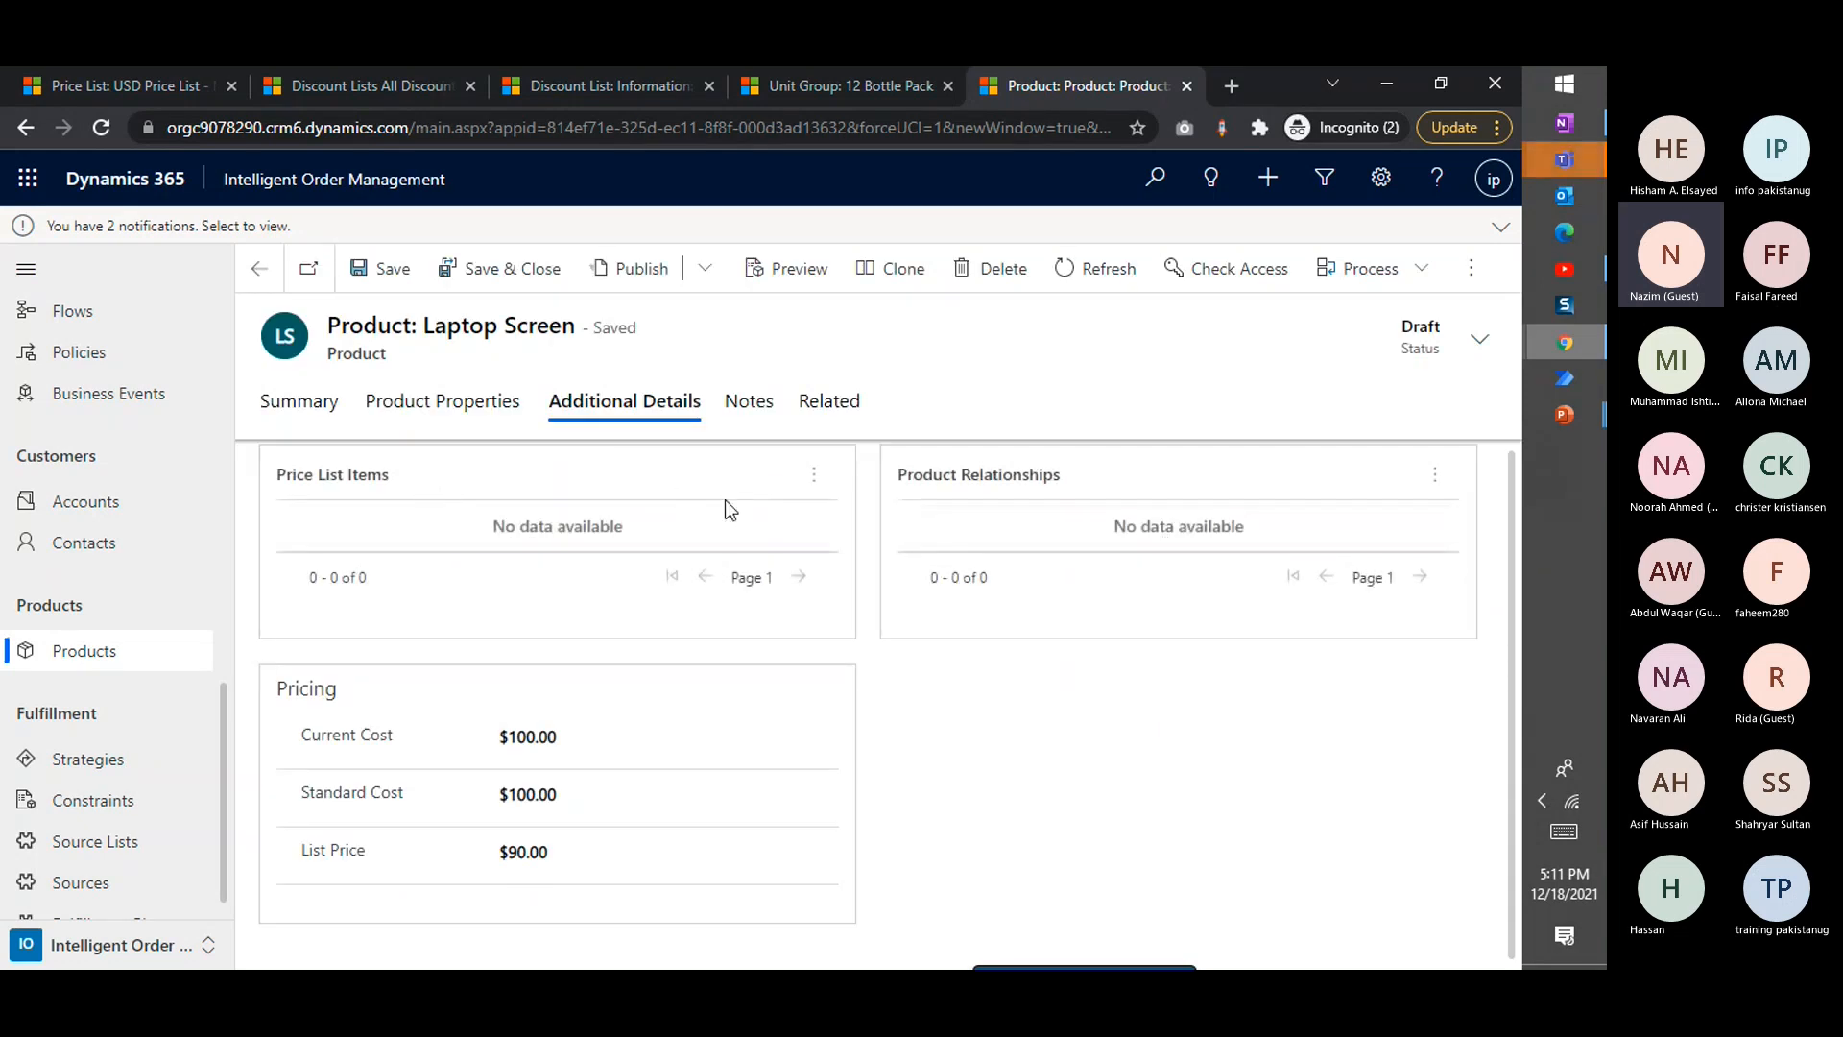
Start a new price list item for the Laptop Screen on USD Price List and try to save it
{"action": "left_click", "coordinate": [814, 474]}
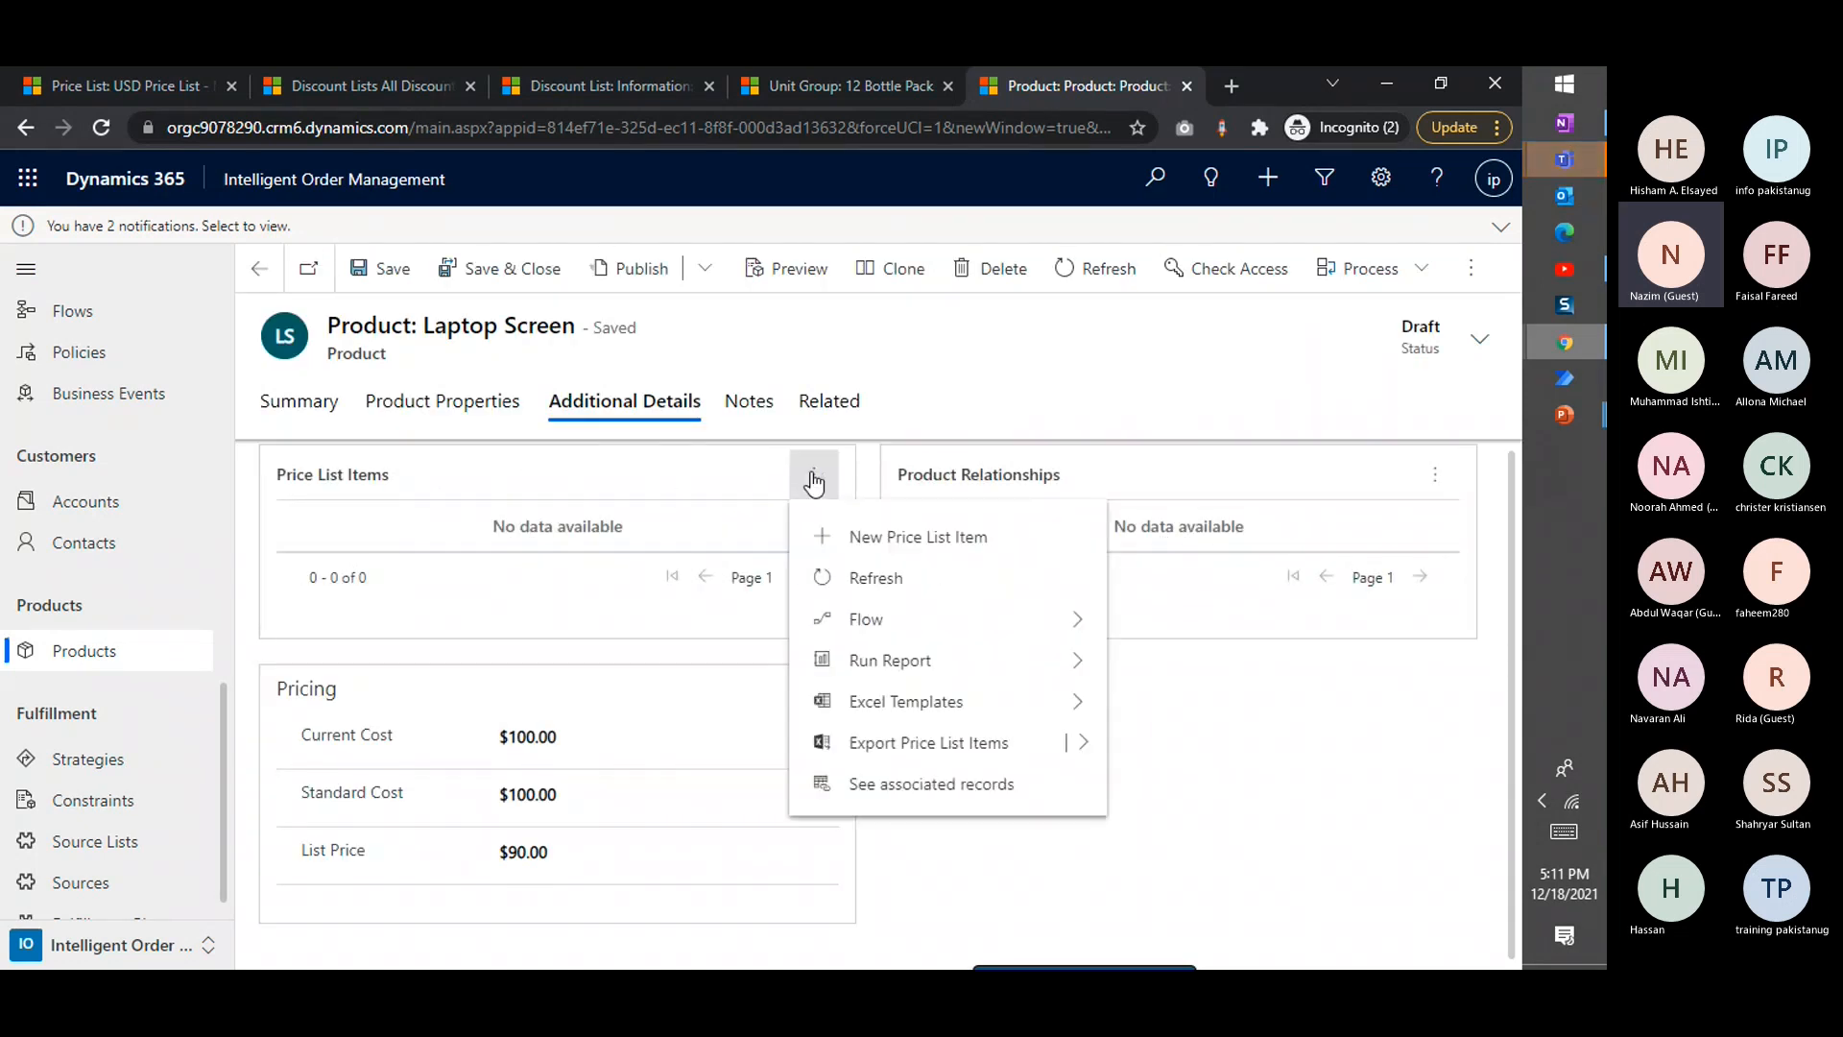
{"action": "left_click", "coordinate": [883, 554]}
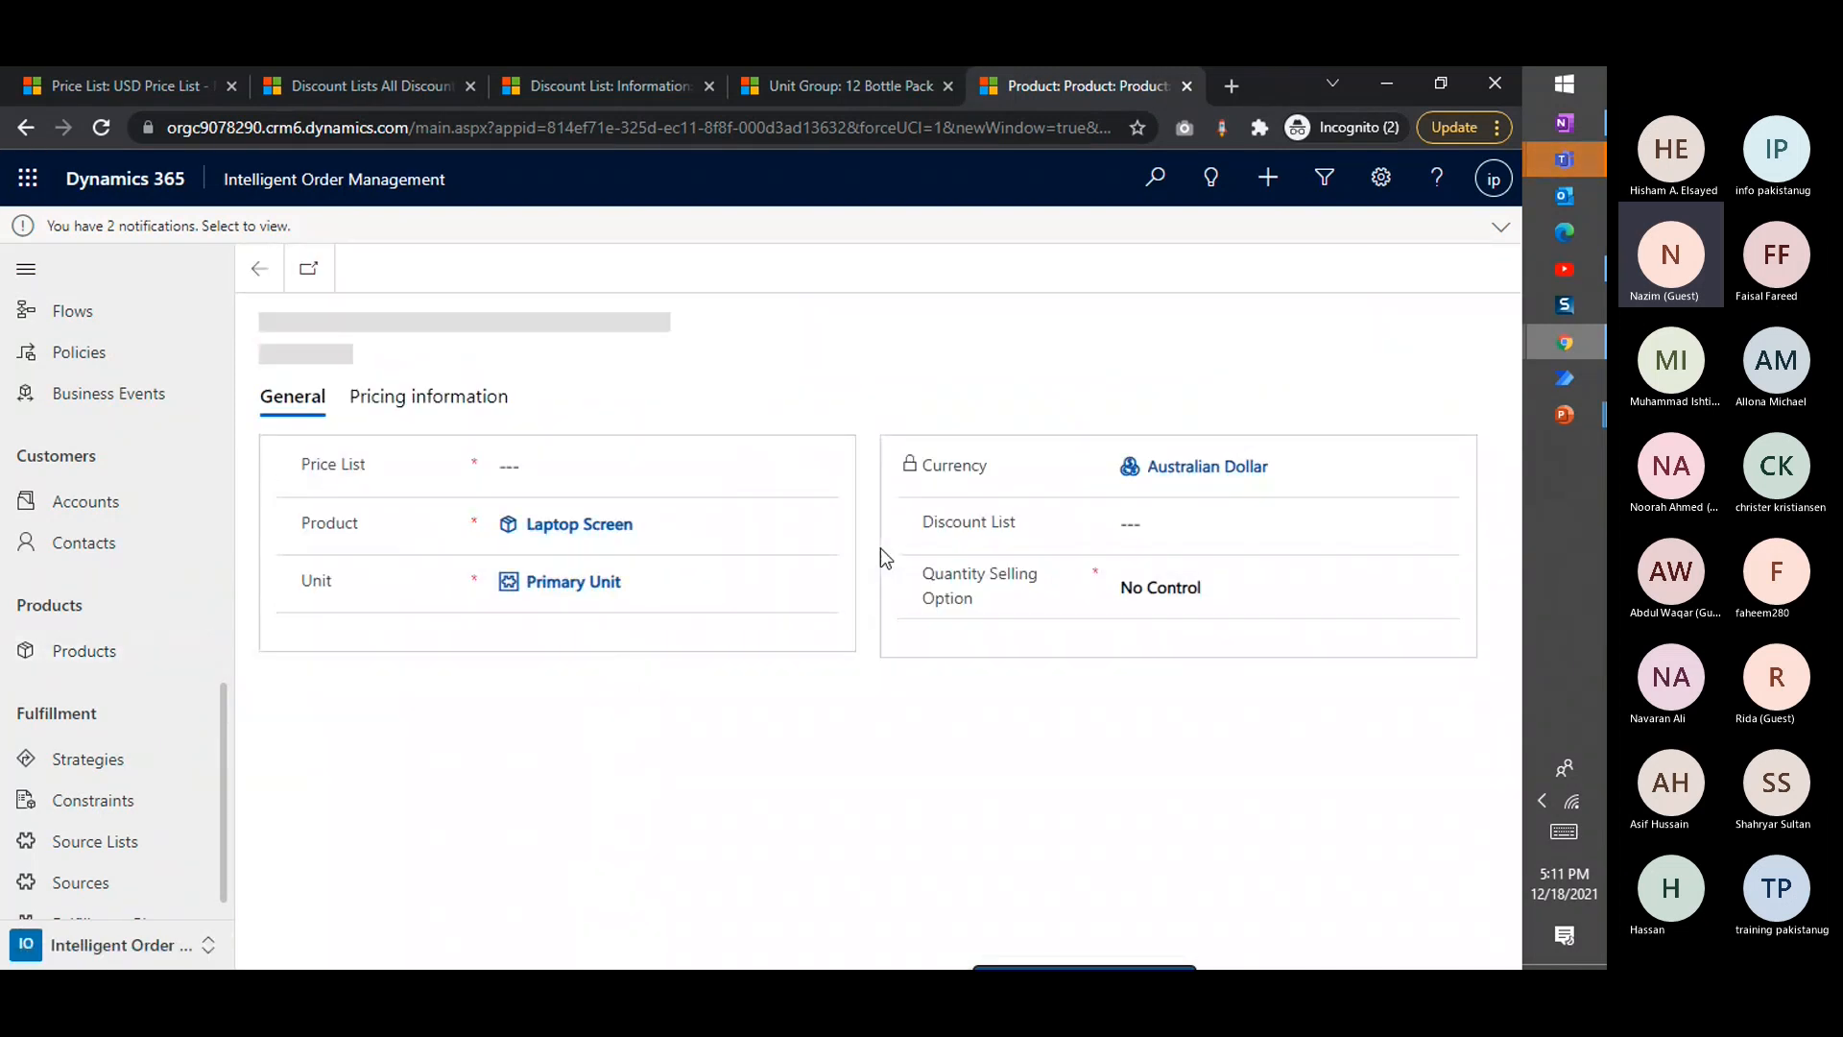
{"action": "left_click", "coordinate": [507, 471]}
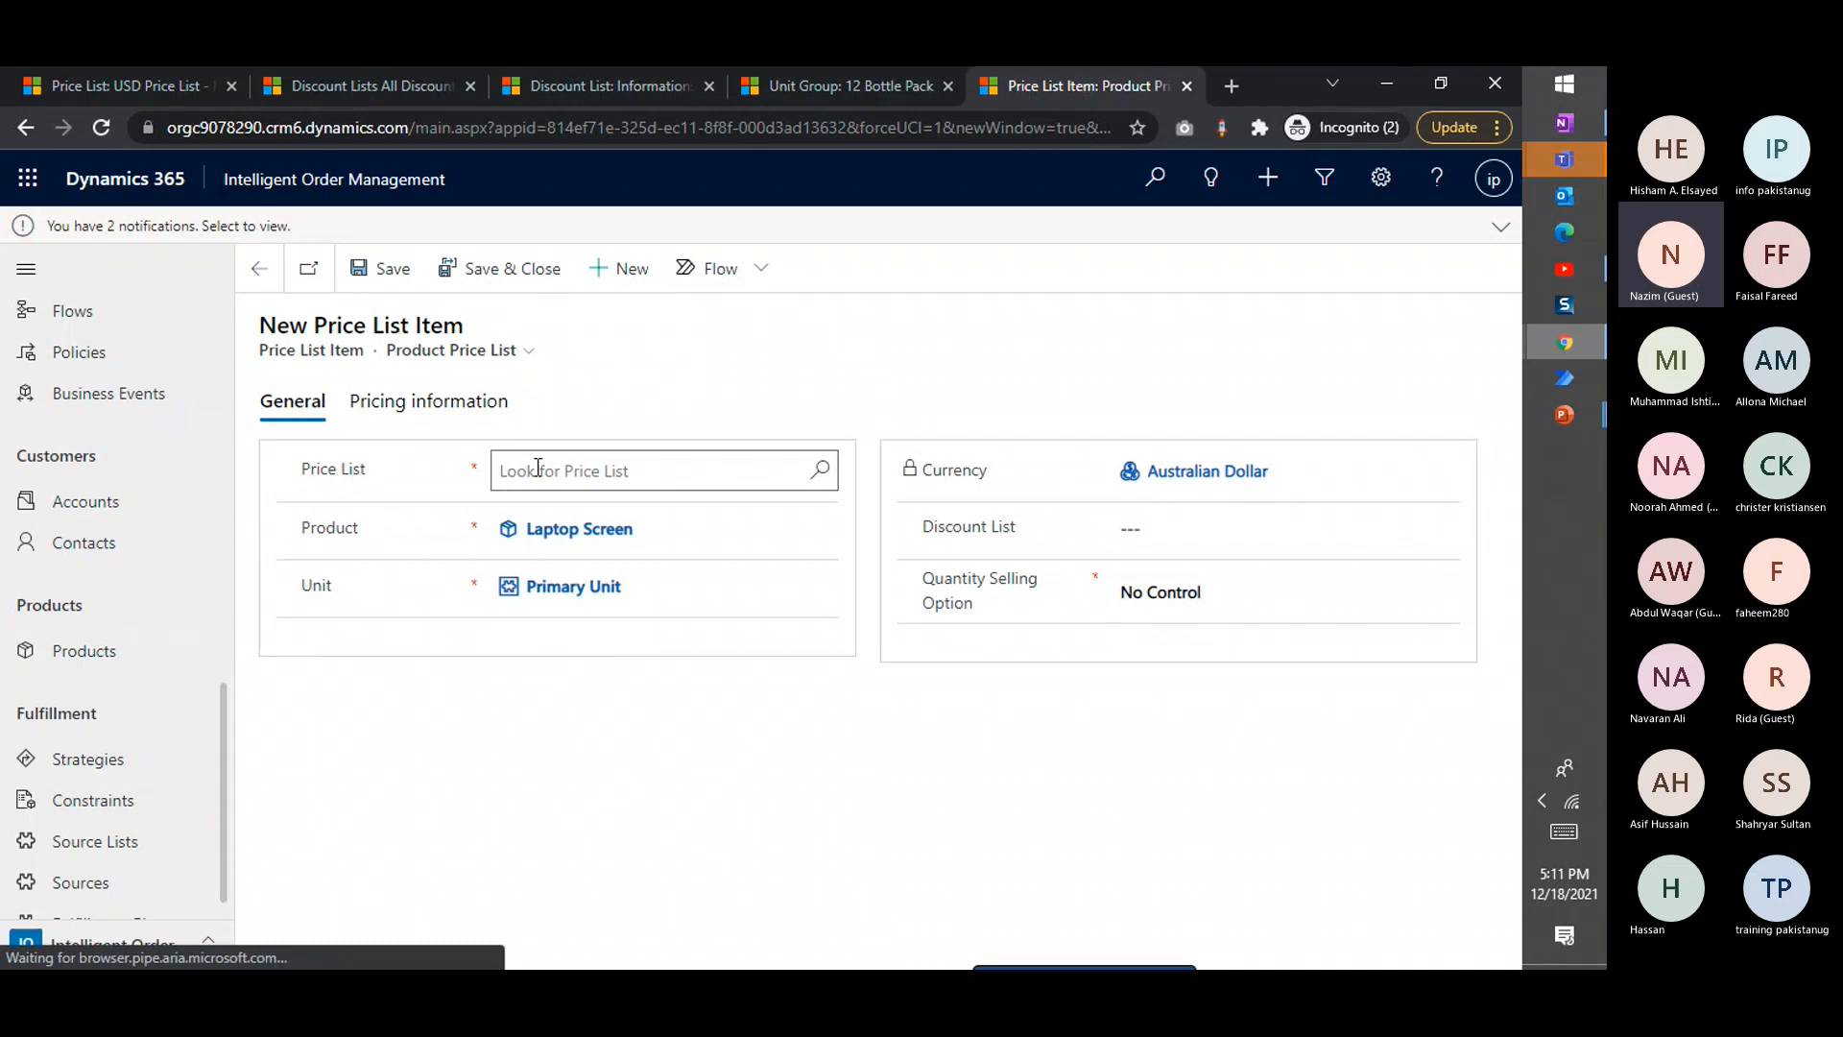
{"action": "left_click", "coordinate": [821, 468]}
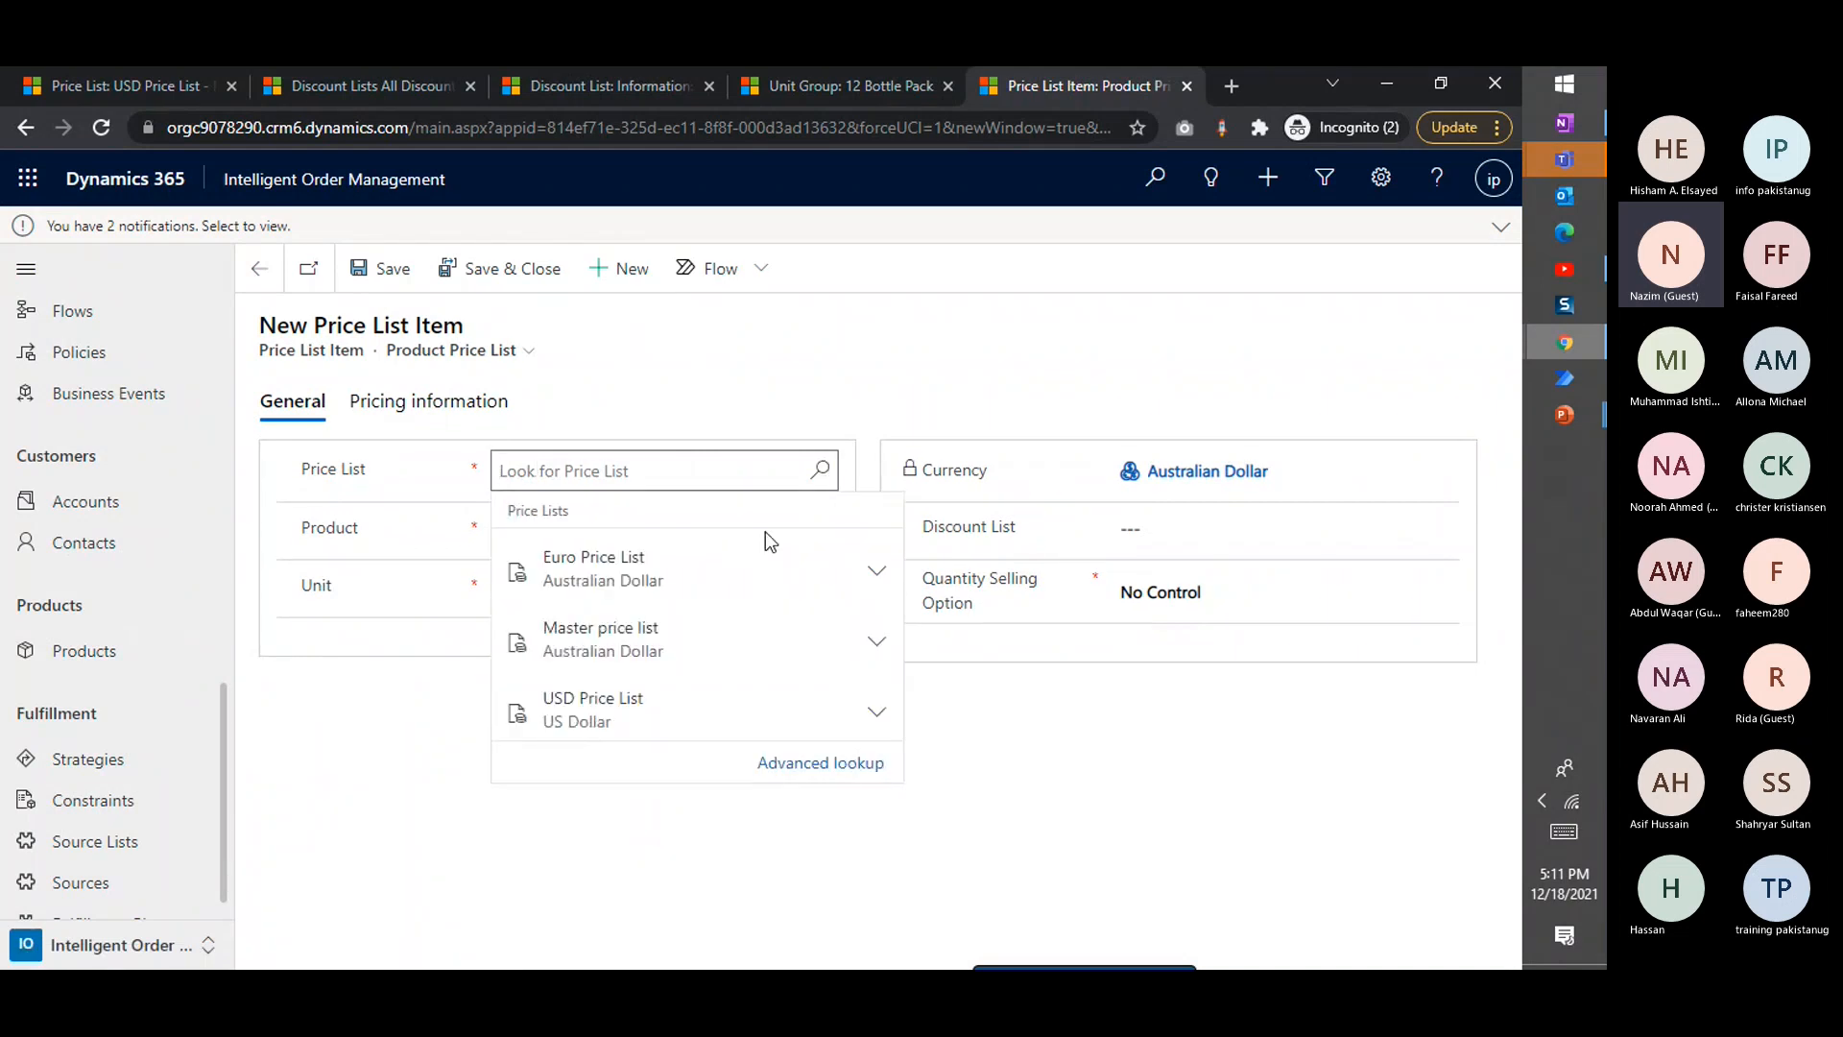
{"action": "left_click", "coordinate": [681, 716]}
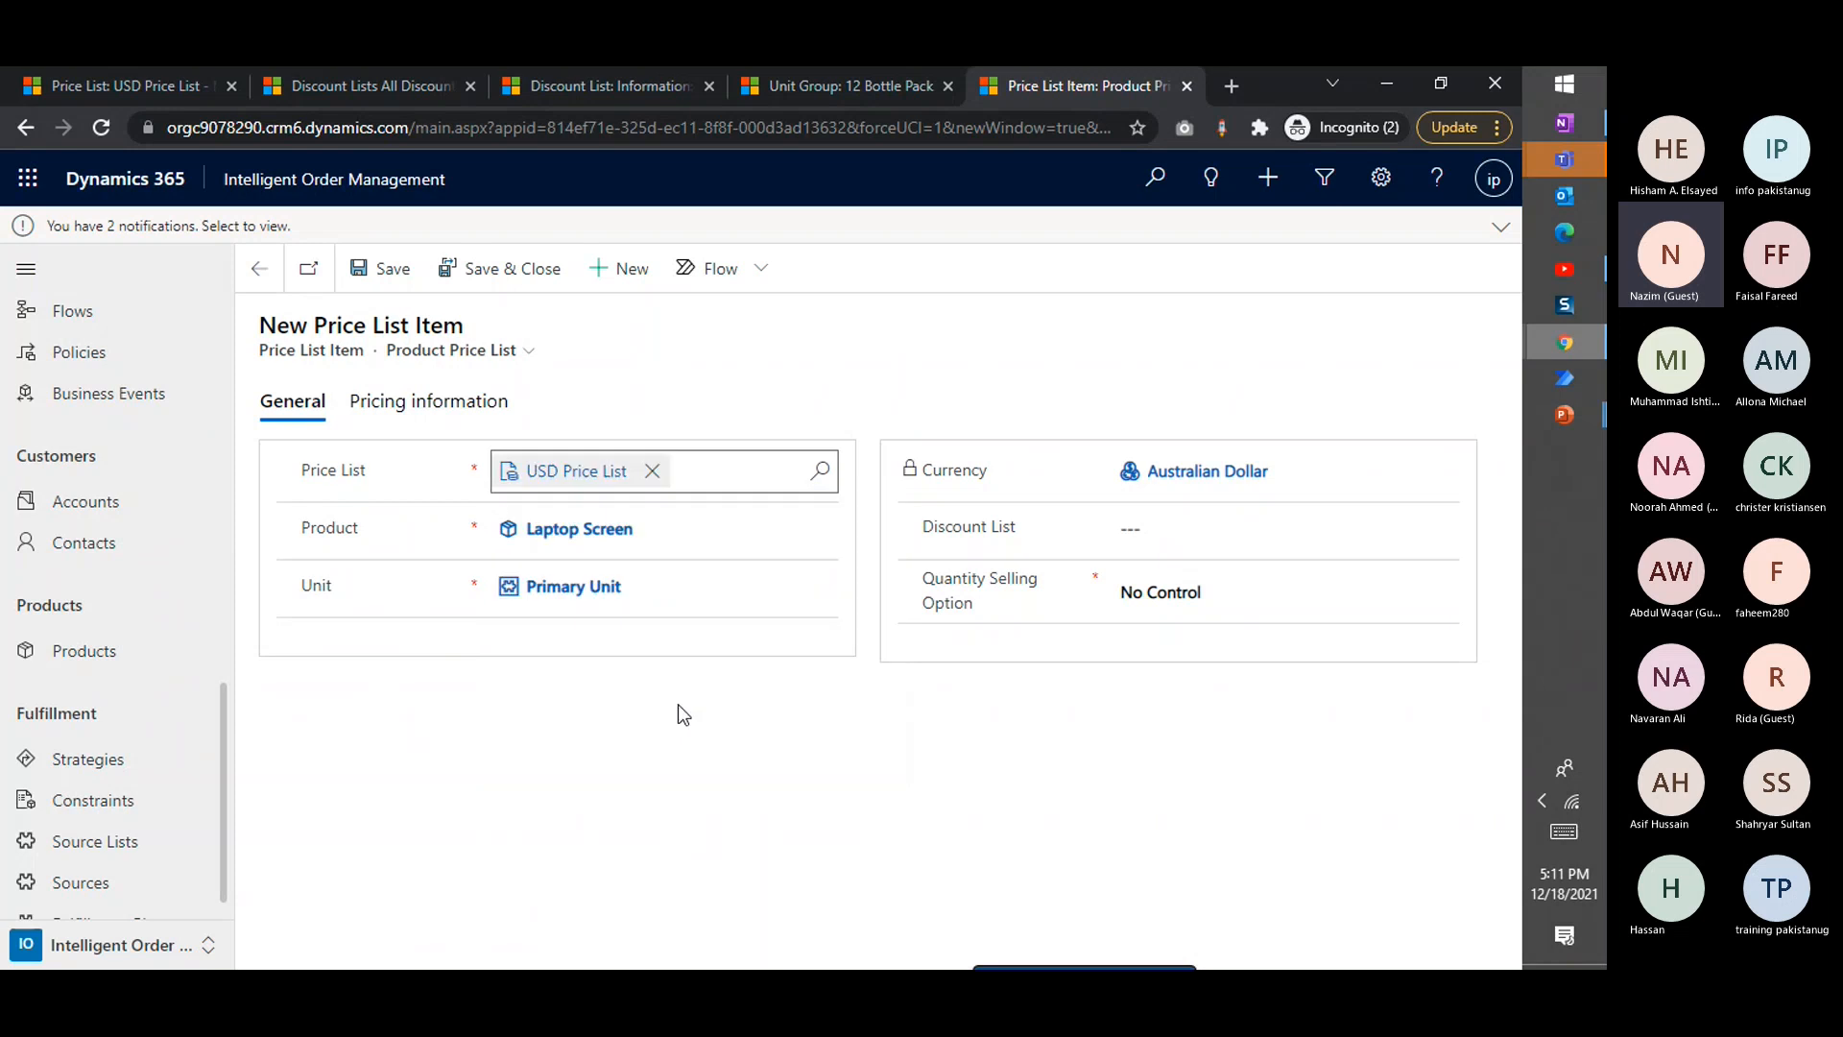
{"action": "left_click", "coordinate": [1166, 533]}
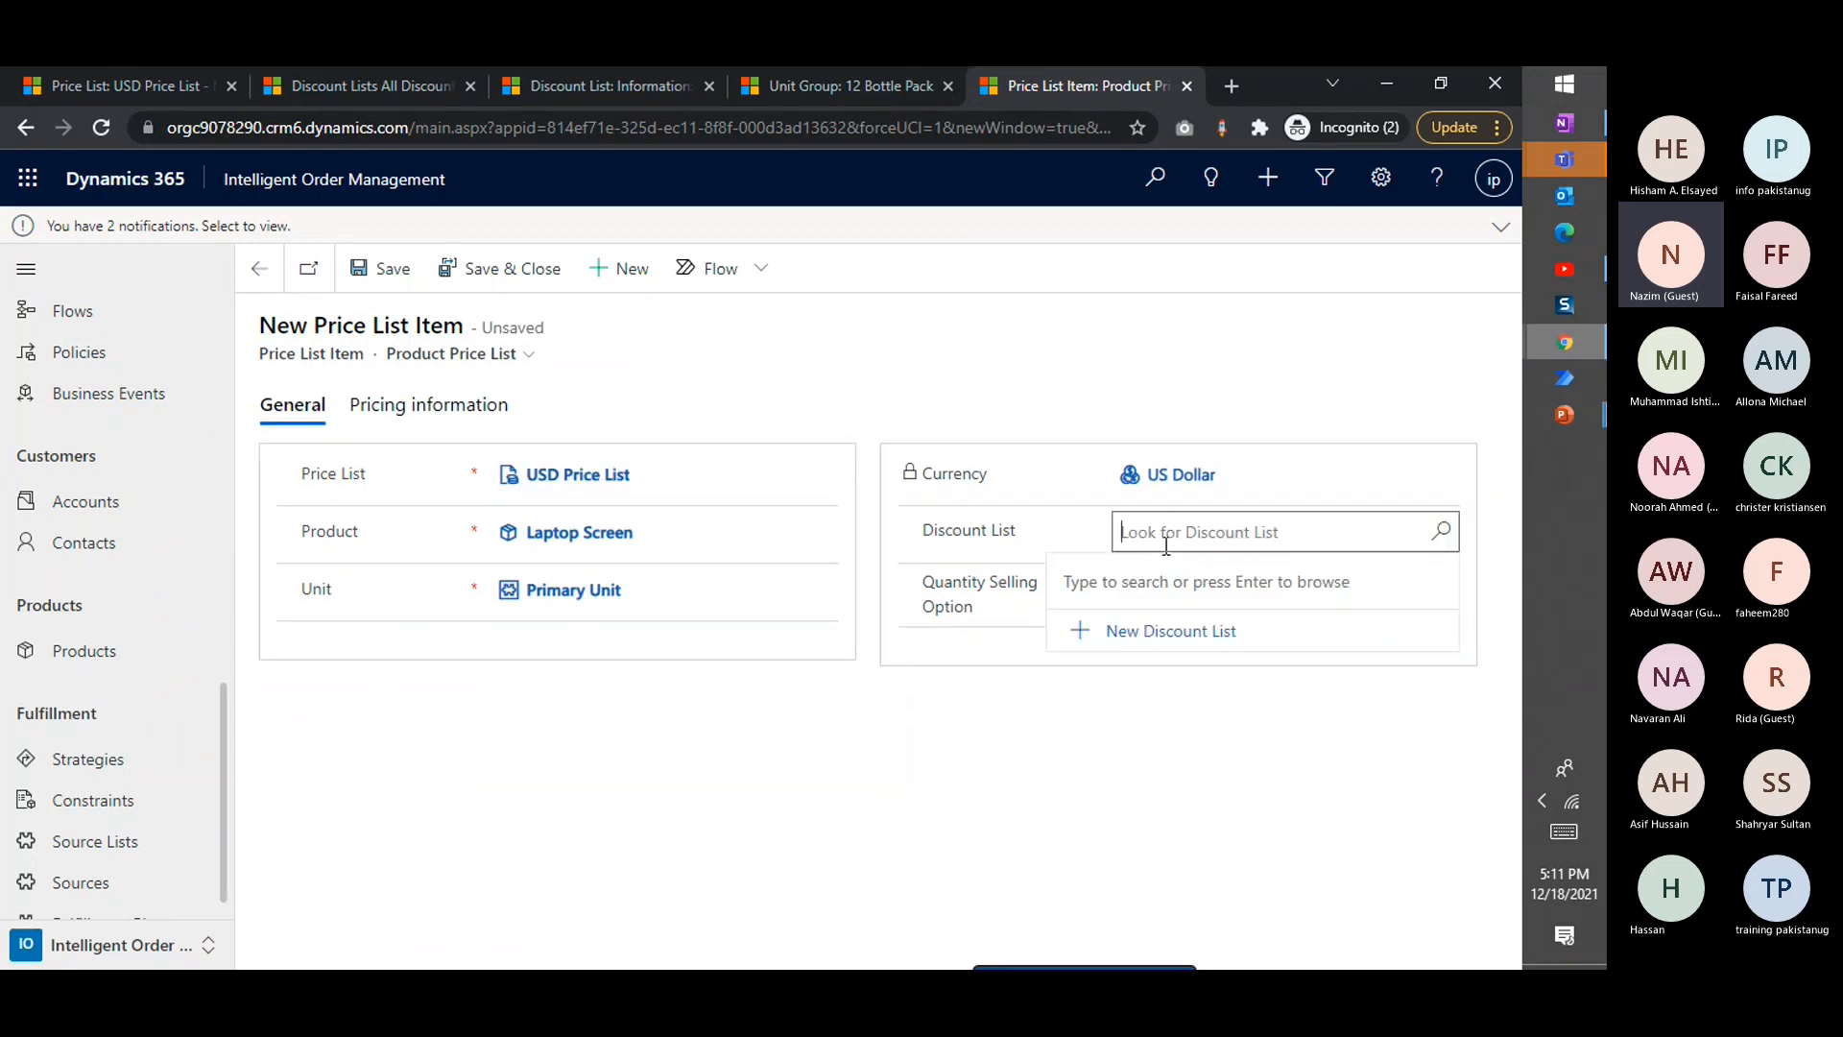
{"action": "left_click", "coordinate": [654, 793]}
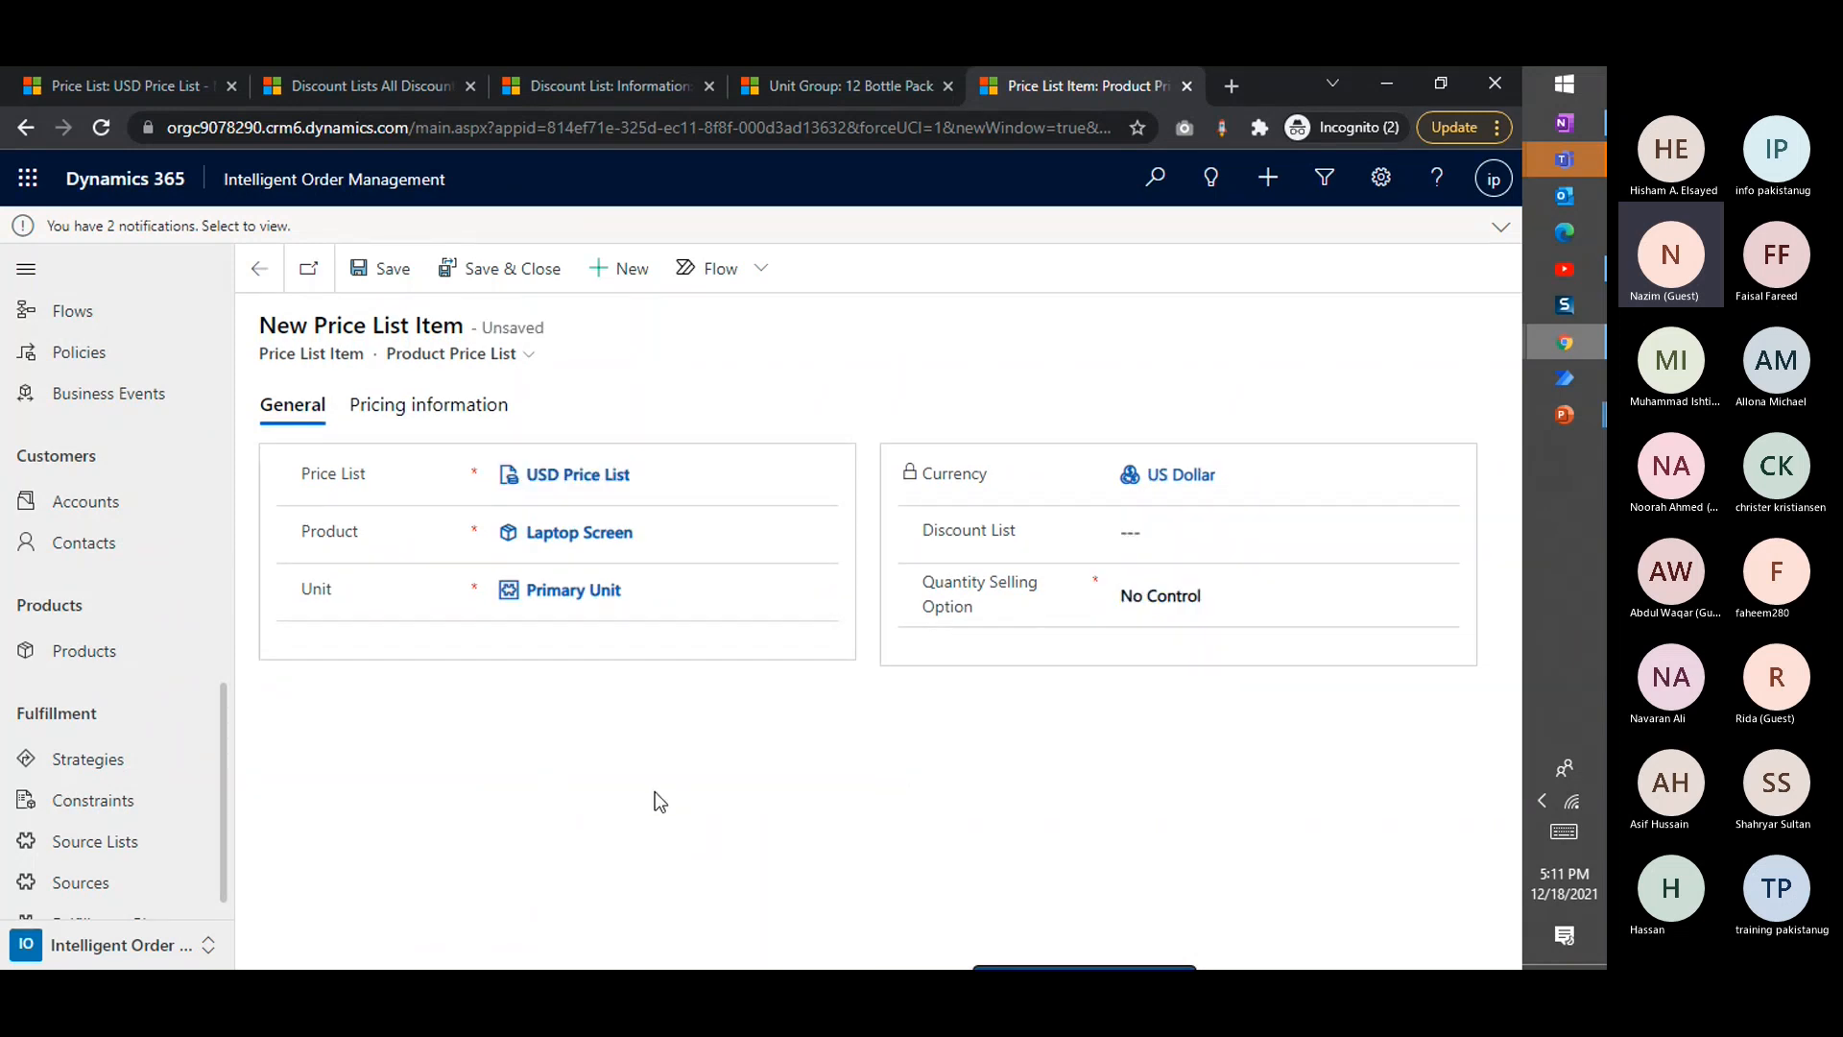
{"action": "key", "text": "ctrl+s"}
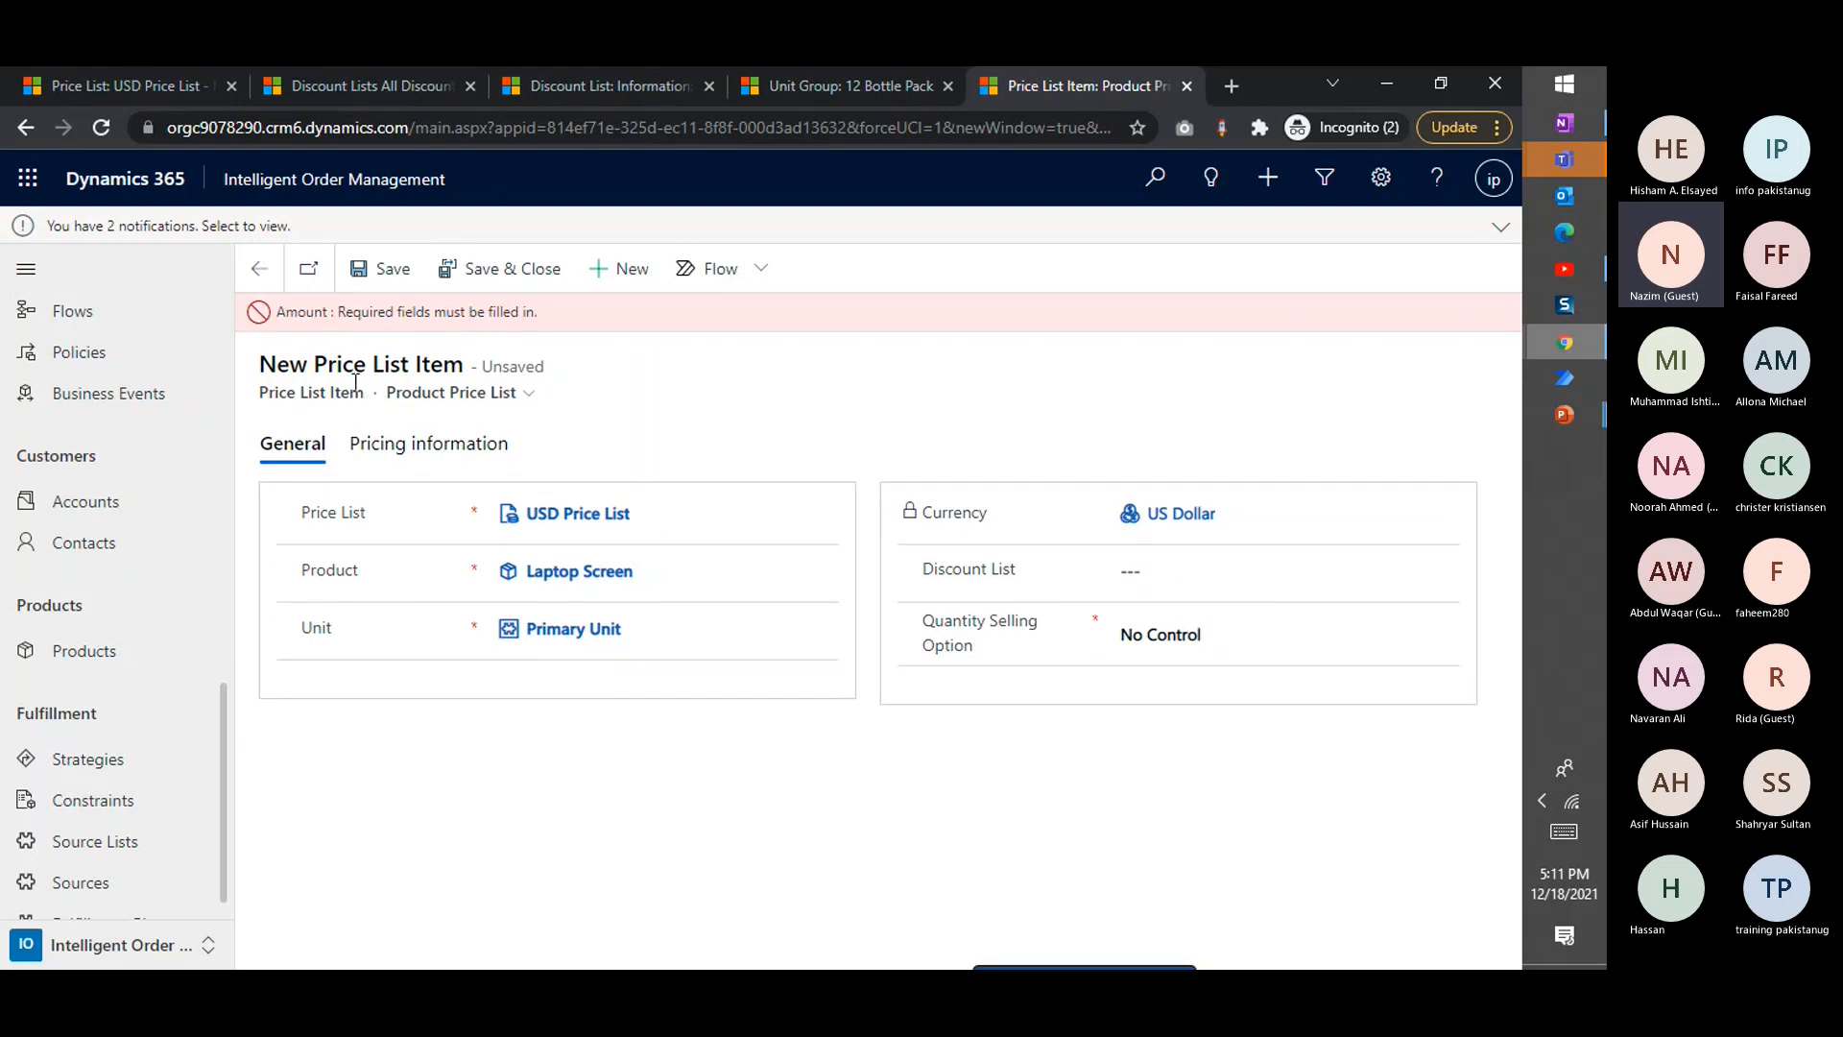
Set the price list item's amount to 150, save it and return to the Laptop Screen product
{"action": "left_click", "coordinate": [415, 447]}
{"action": "left_click", "coordinate": [553, 629]}
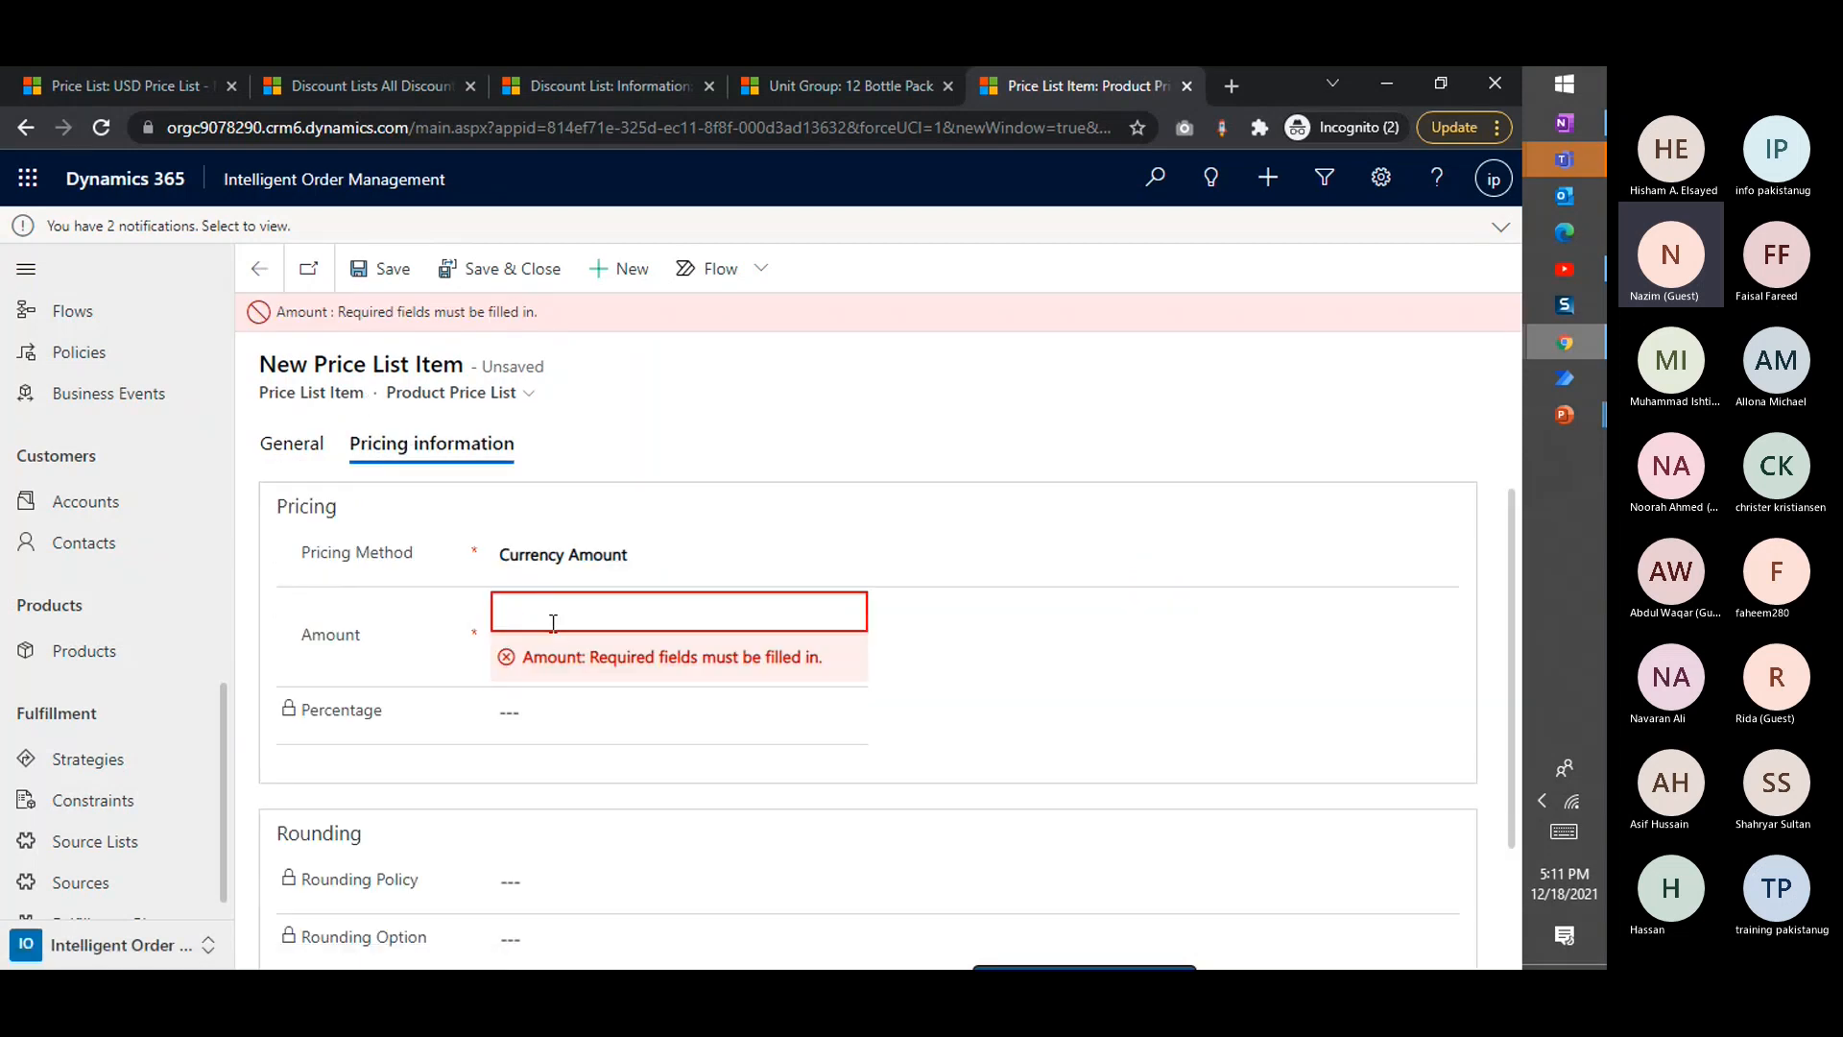
{"action": "type", "text": "150"}
{"action": "left_click", "coordinate": [748, 442]}
{"action": "key", "text": "ctrl+s"}
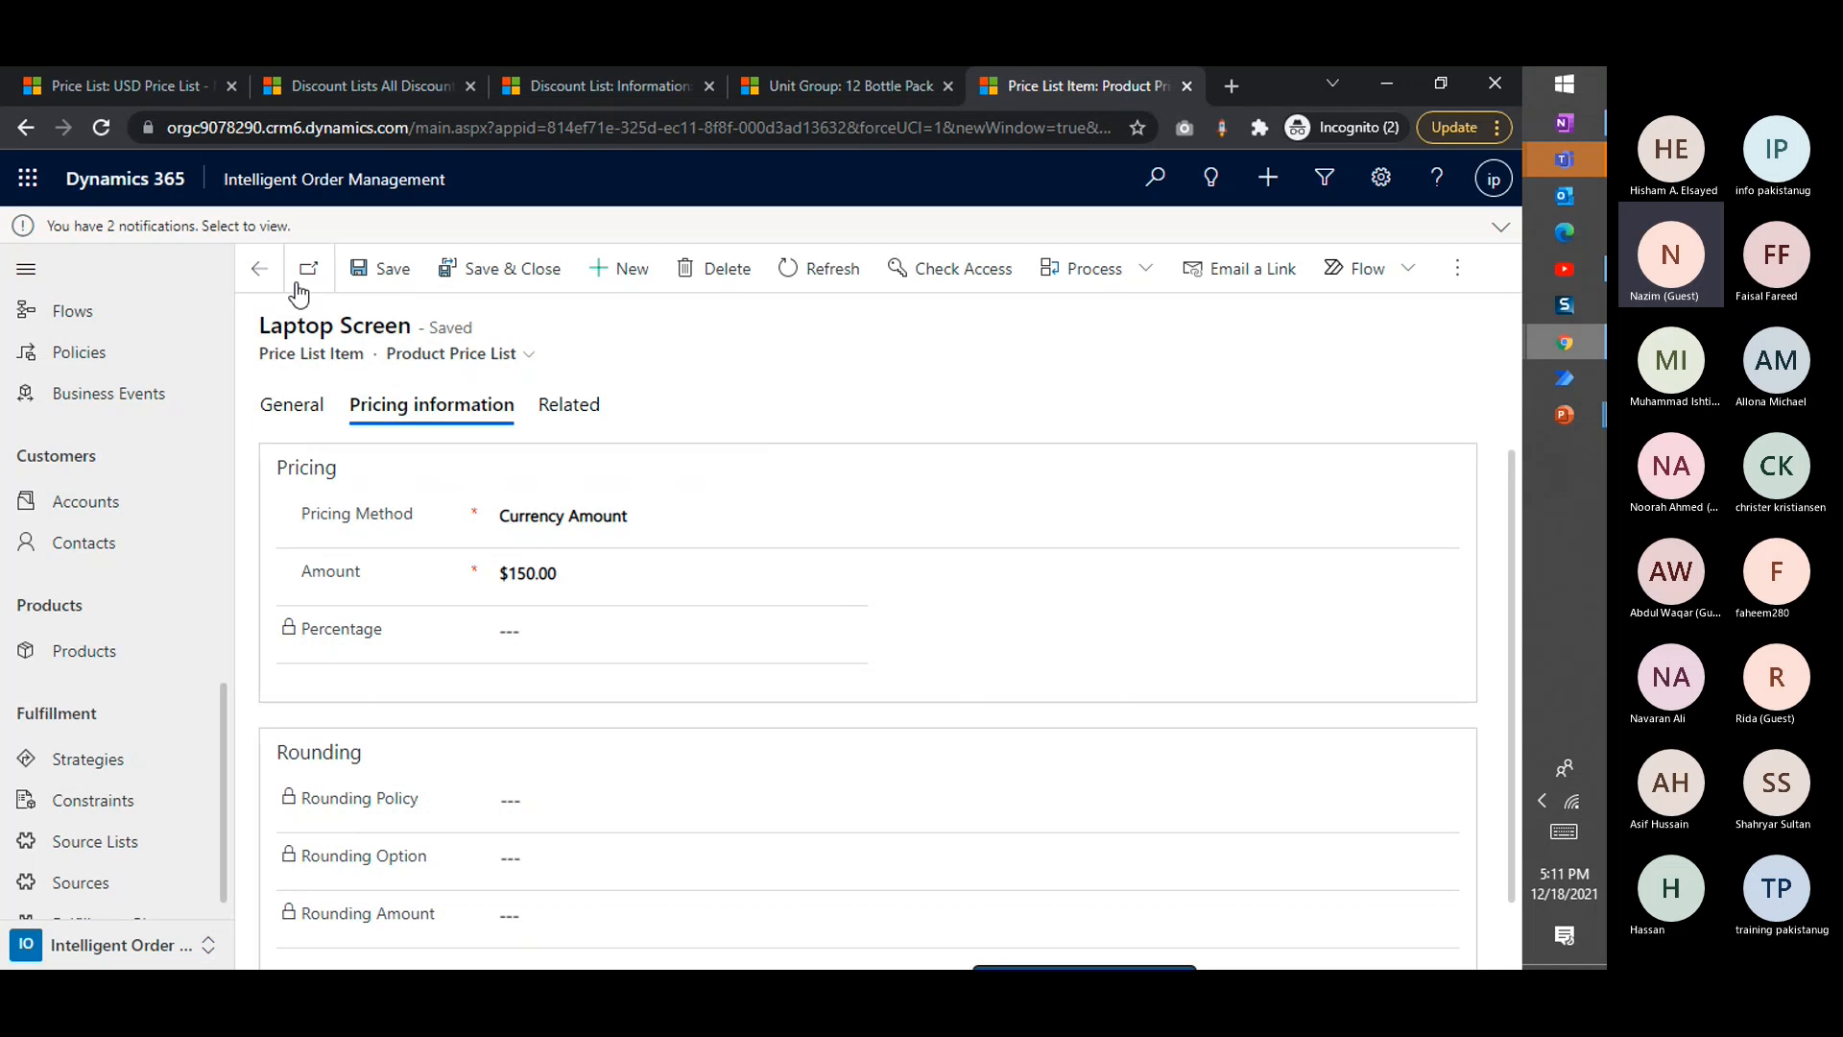
{"action": "left_click", "coordinate": [260, 268]}
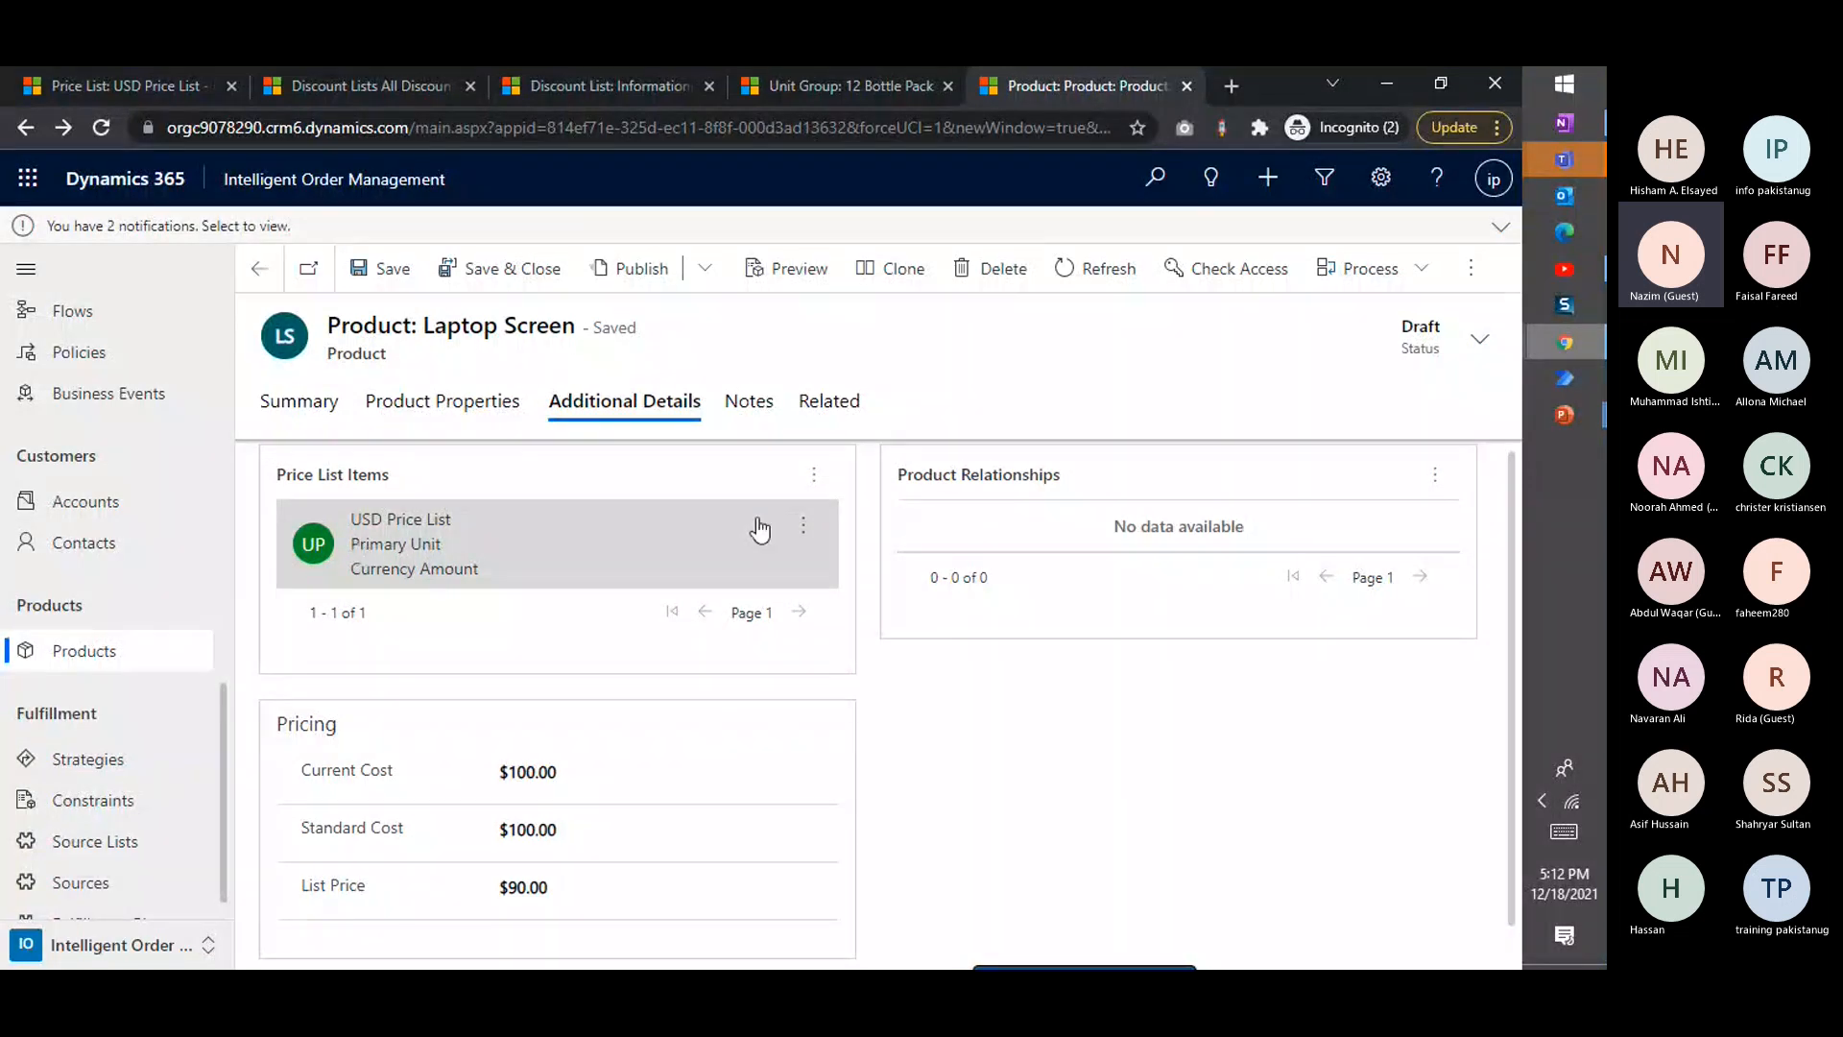
Start another price list item for the Laptop Screen and assign it to Master price list
{"action": "left_click", "coordinate": [814, 477]}
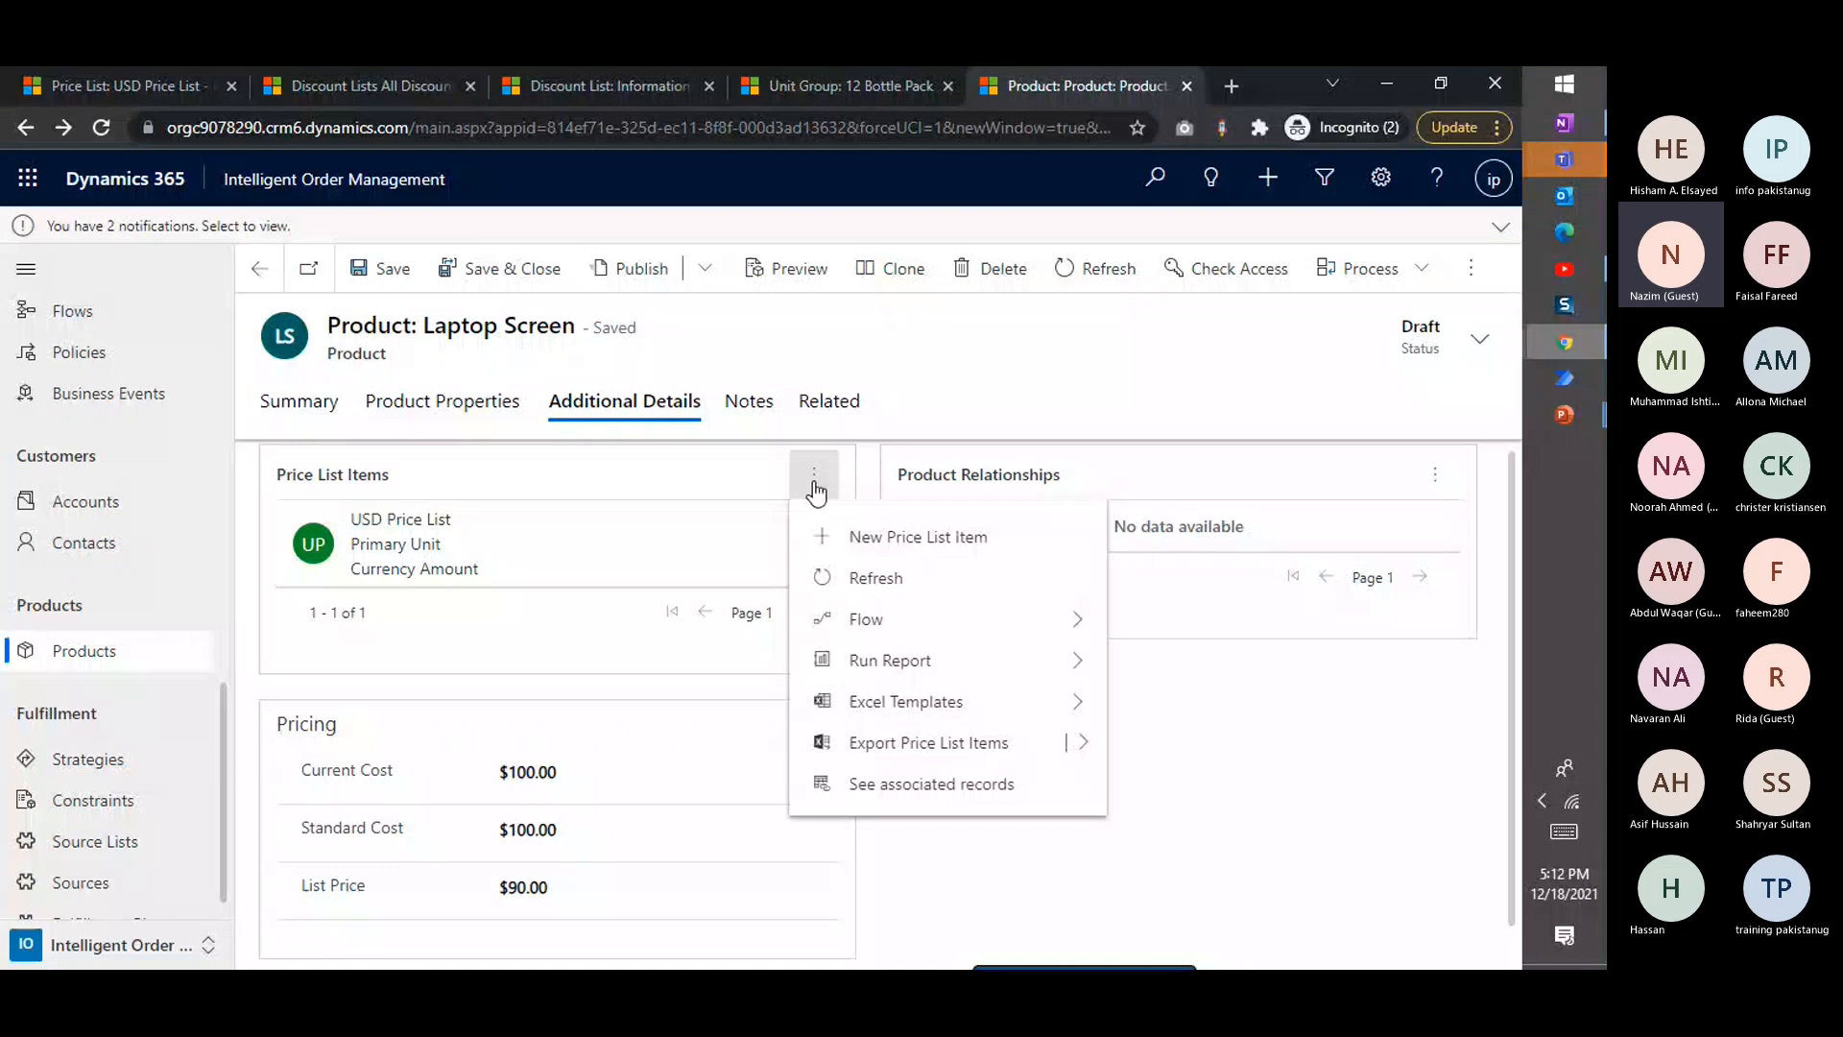
{"action": "left_click", "coordinate": [906, 537]}
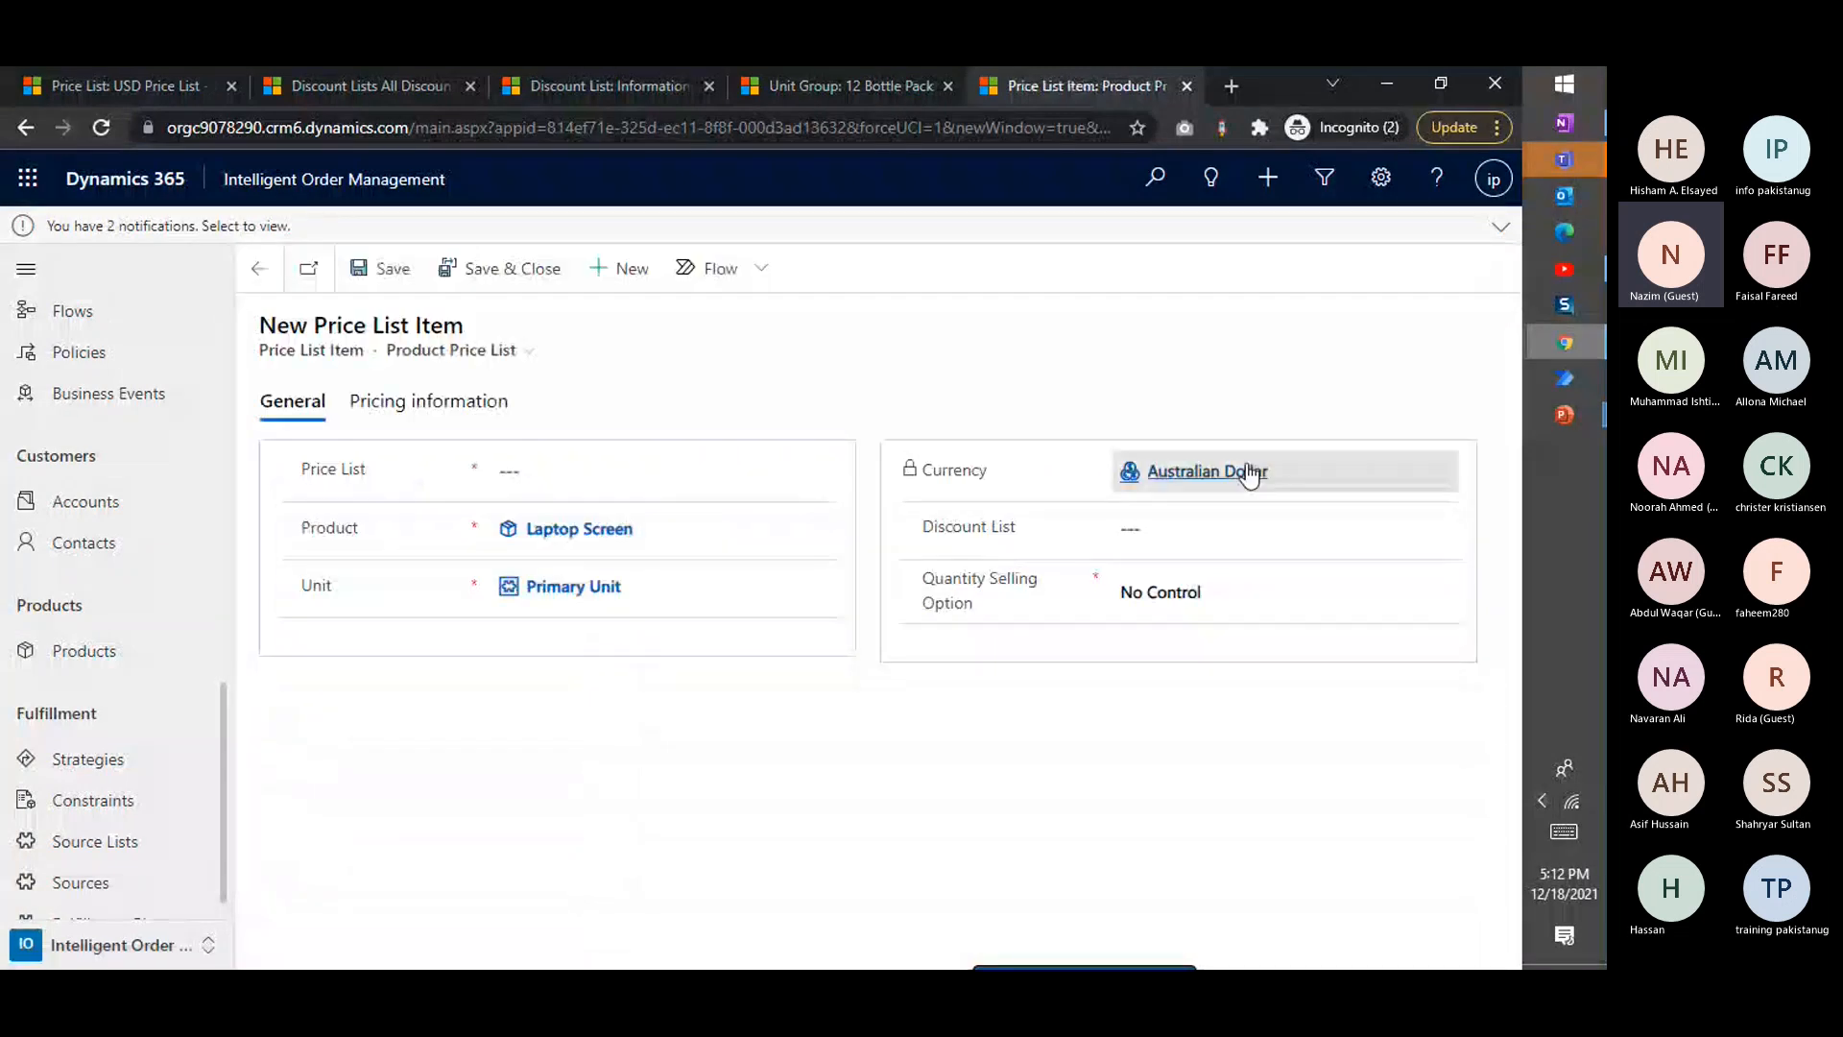
{"action": "left_click", "coordinate": [701, 467]}
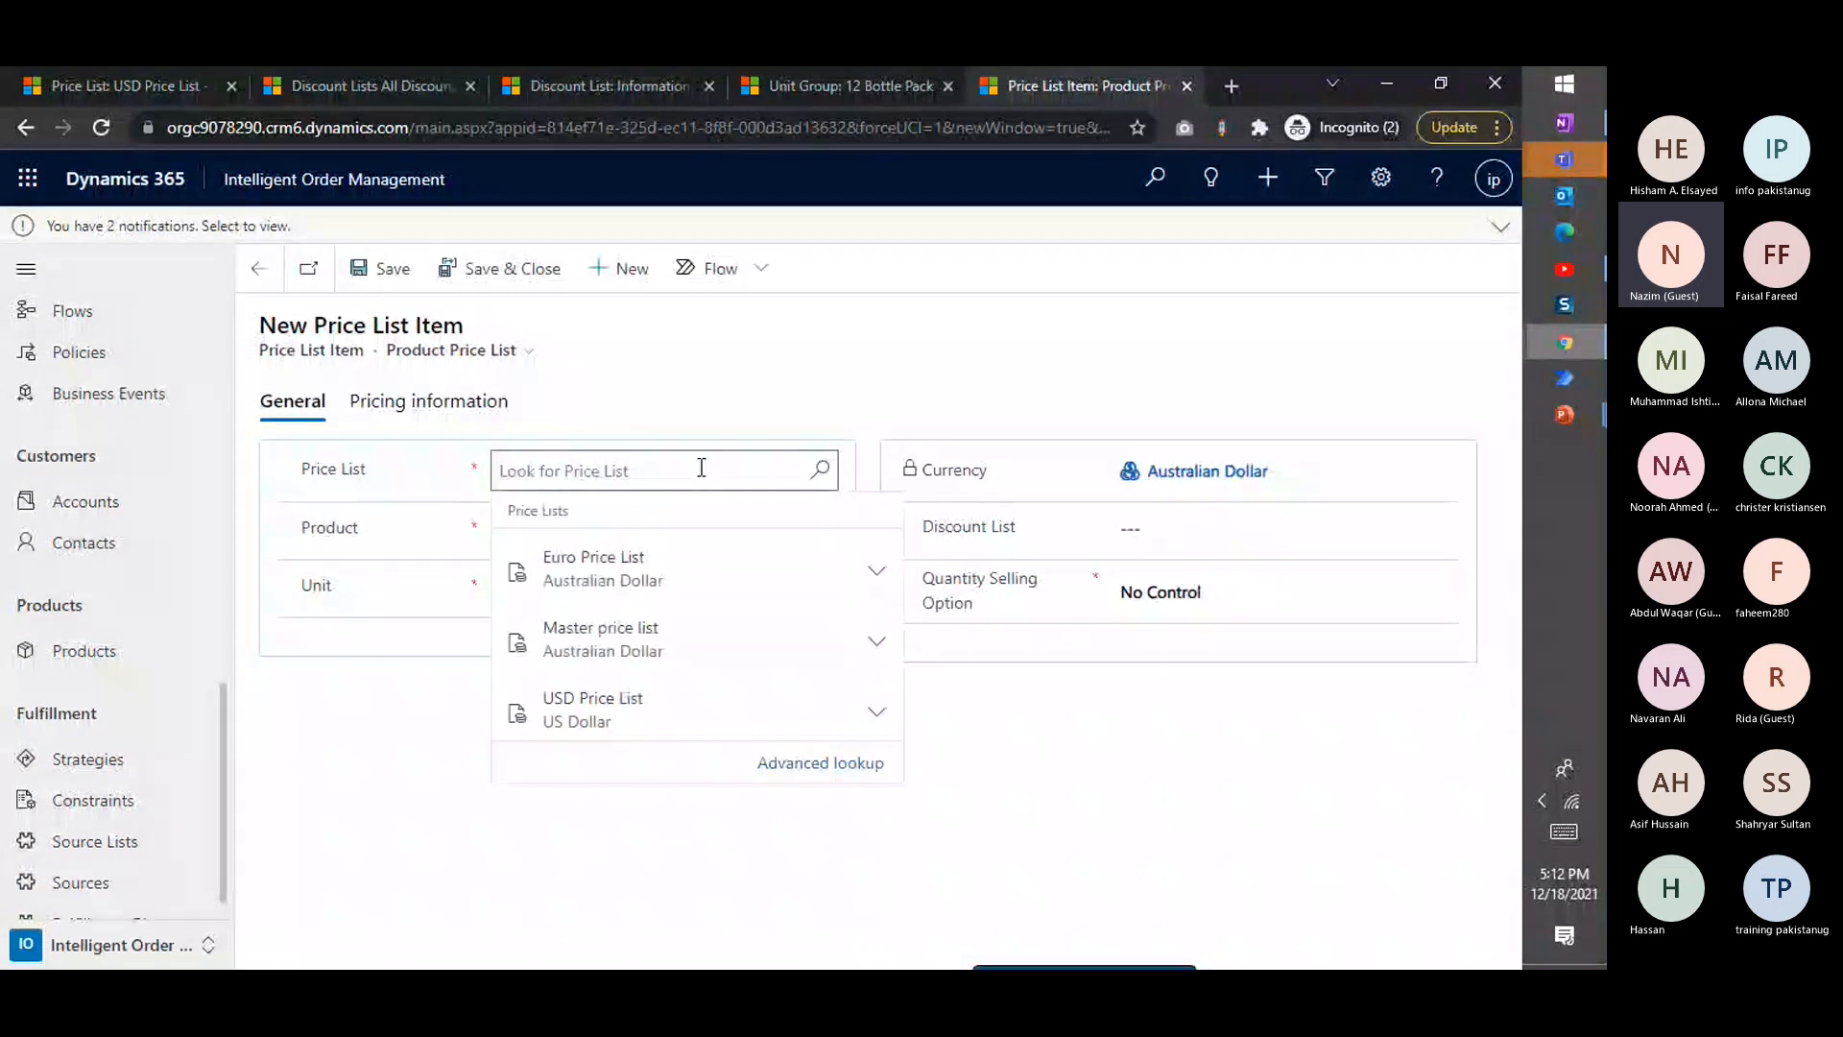
{"action": "left_click", "coordinate": [619, 641]}
Set the Master price list item's amount to 180, then save and close it
{"action": "left_click", "coordinate": [428, 400]}
{"action": "left_click", "coordinate": [537, 570]}
{"action": "type", "text": "2"}
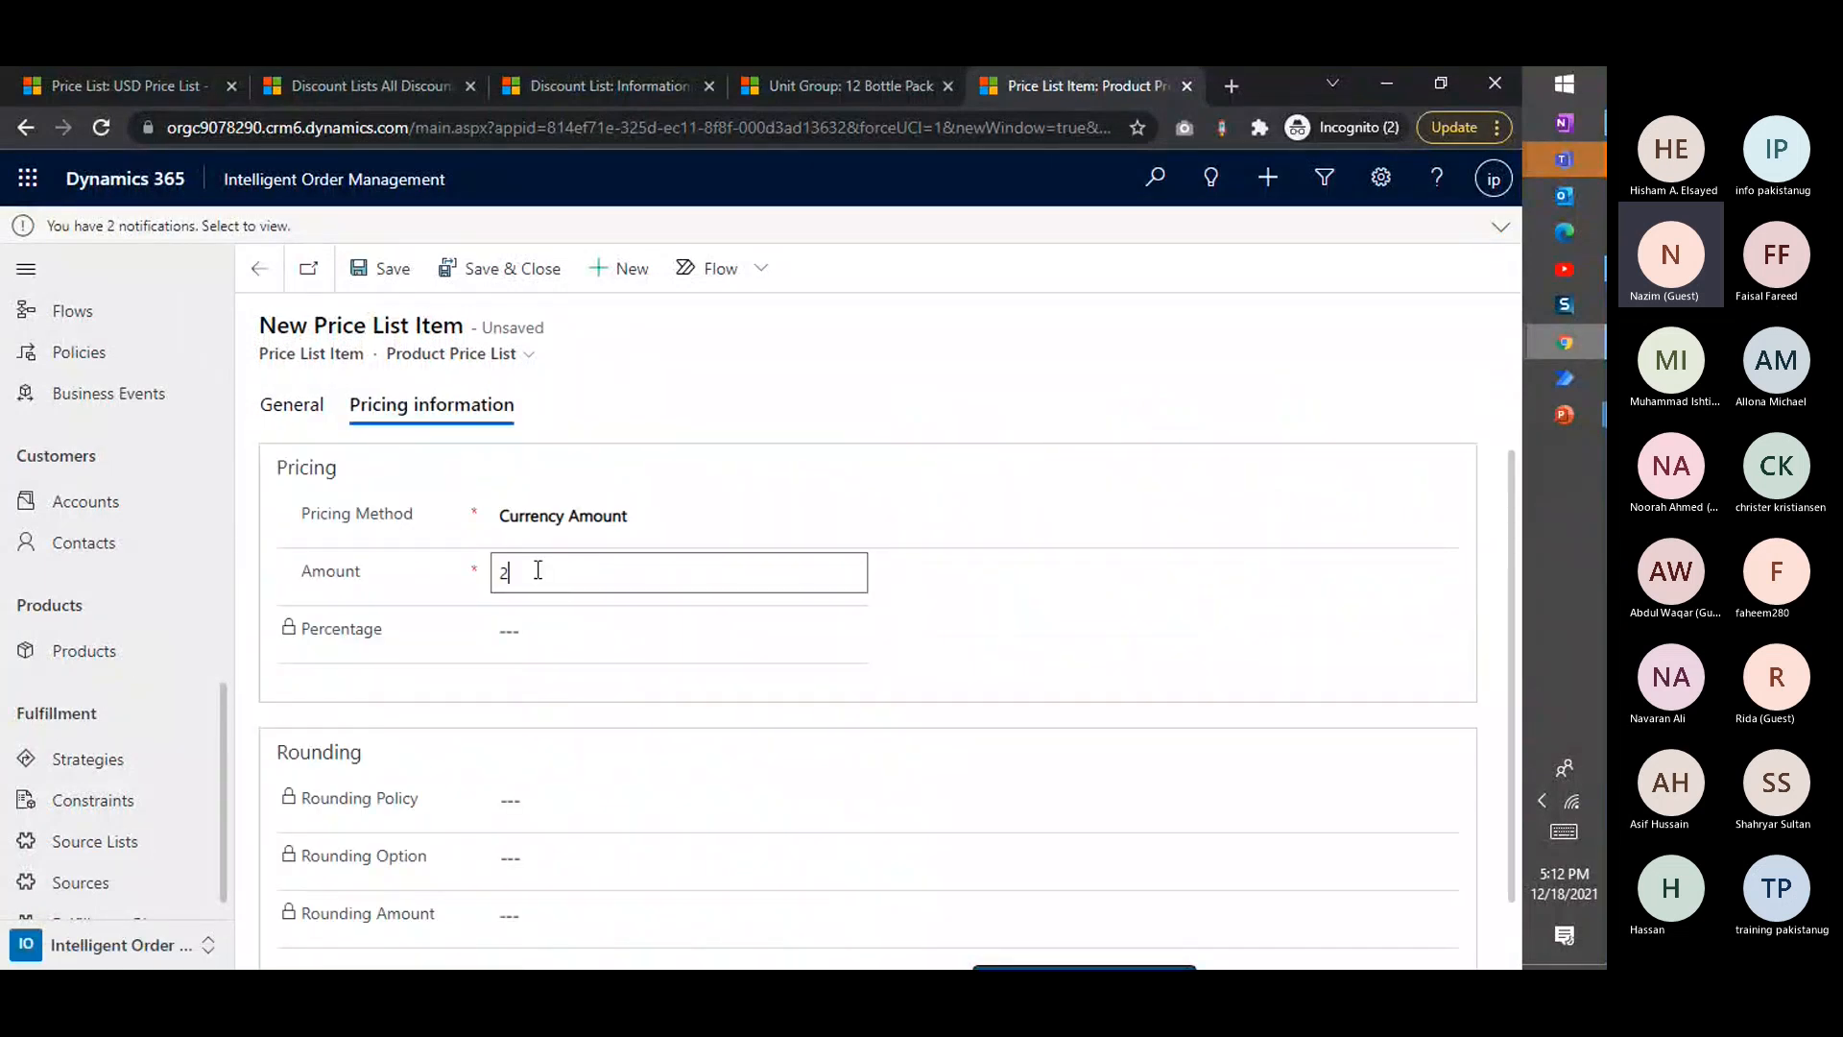
{"action": "type", "text": "0"}
{"action": "key", "text": "BackSpace"}
{"action": "key", "text": "BackSpace"}
{"action": "type", "text": "180"}
{"action": "left_click", "coordinate": [500, 267]}
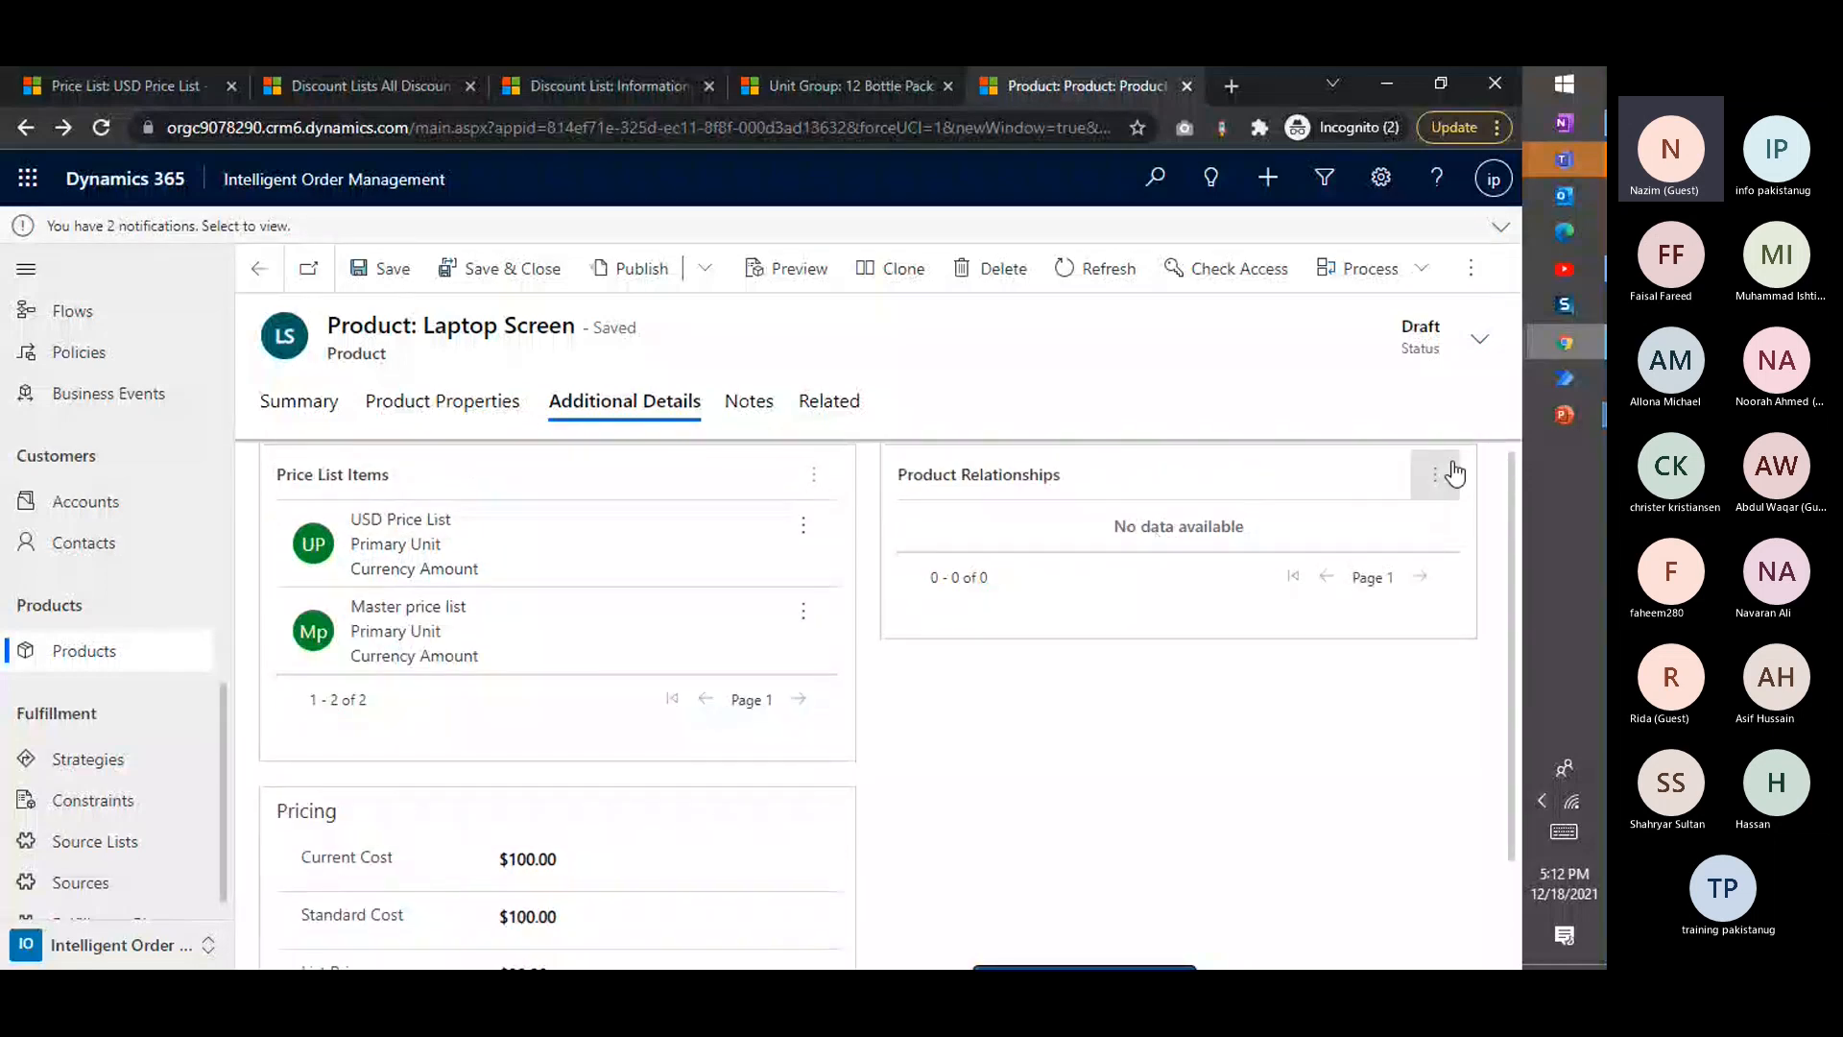
{"action": "left_click", "coordinate": [1451, 474]}
{"action": "left_click", "coordinate": [1064, 680]}
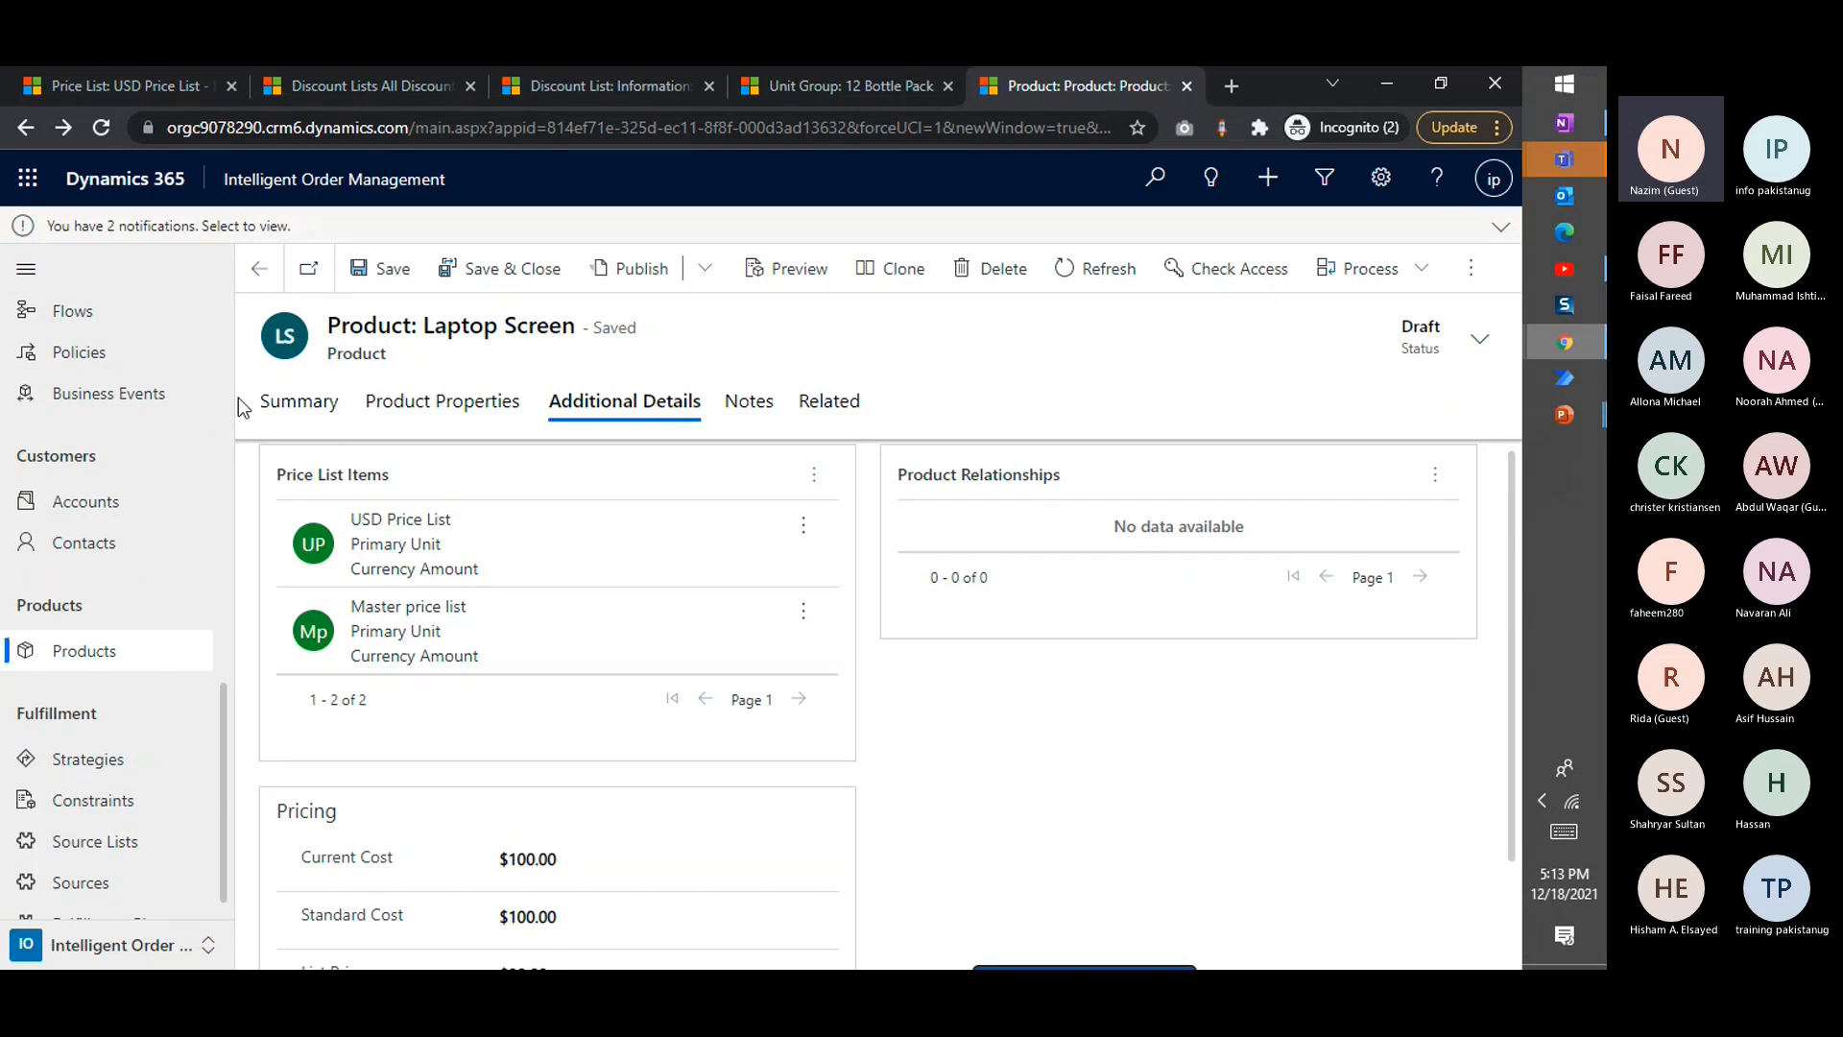
{"action": "left_click_drag", "start_coordinate": [474, 400], "coordinate": [983, 611]}
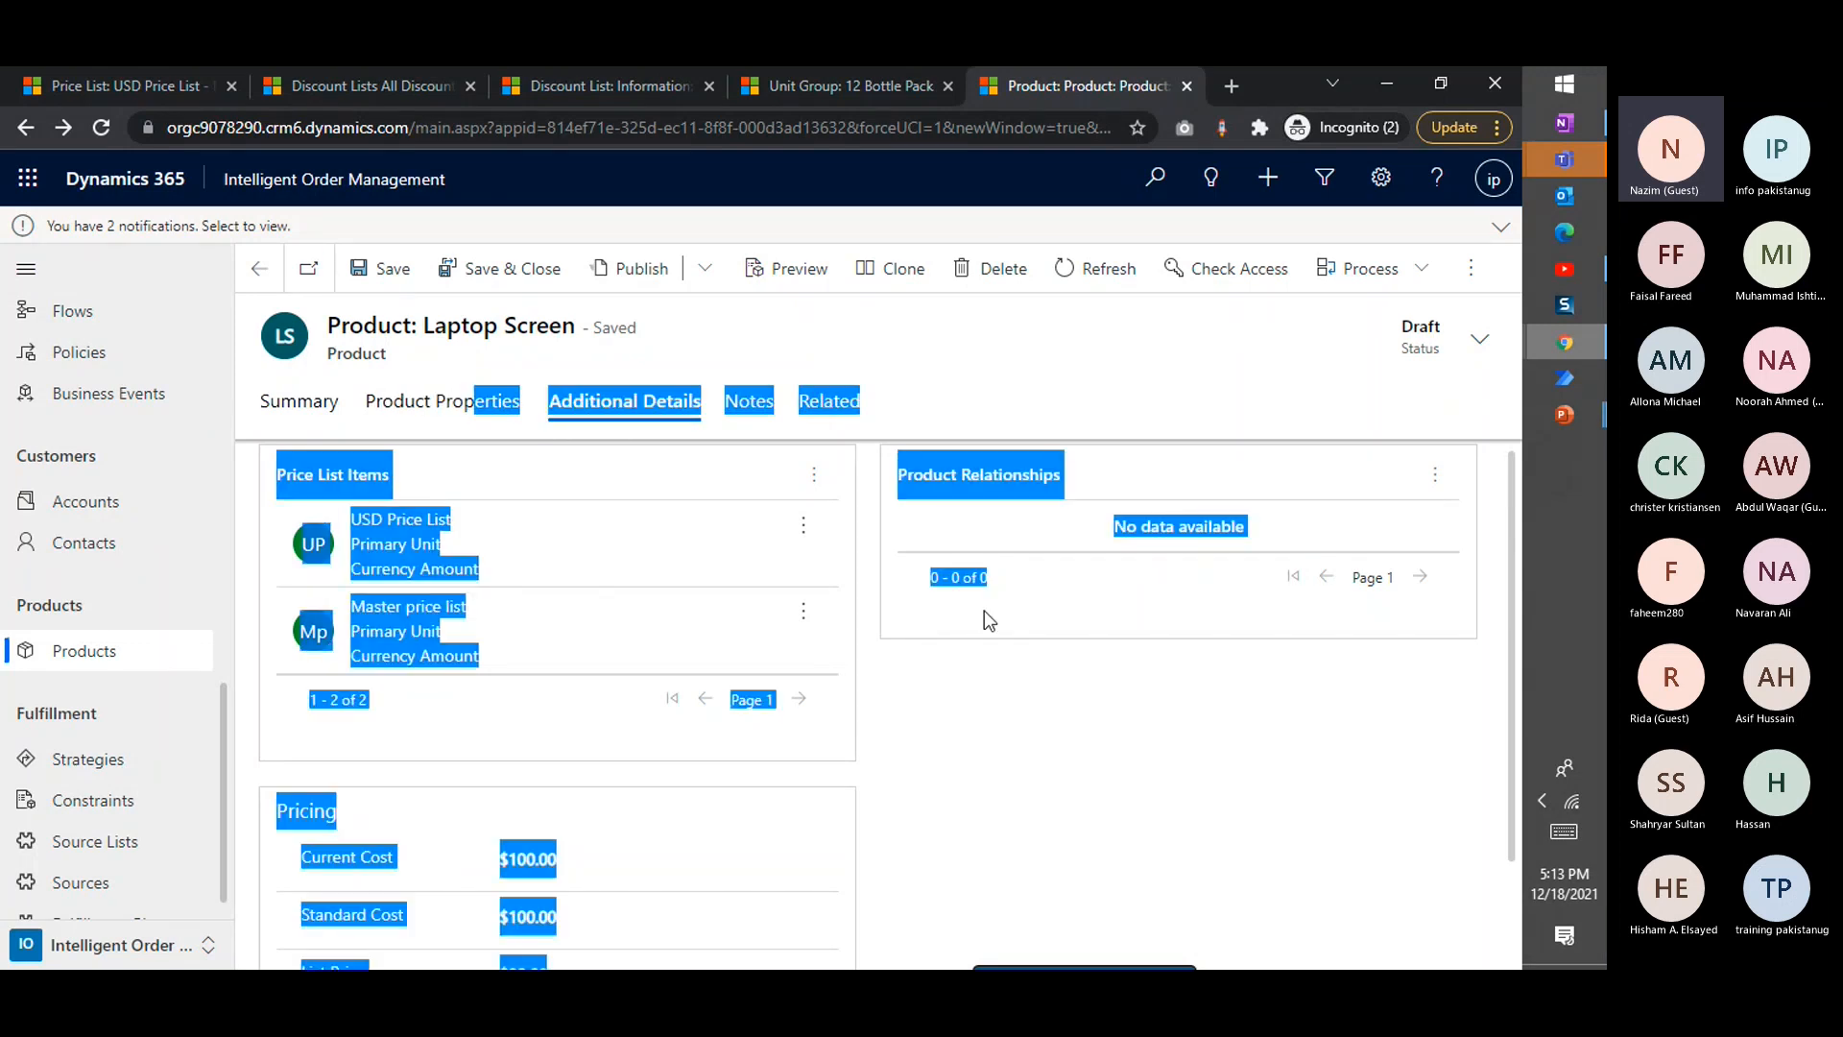
{"action": "left_click", "coordinate": [947, 736]}
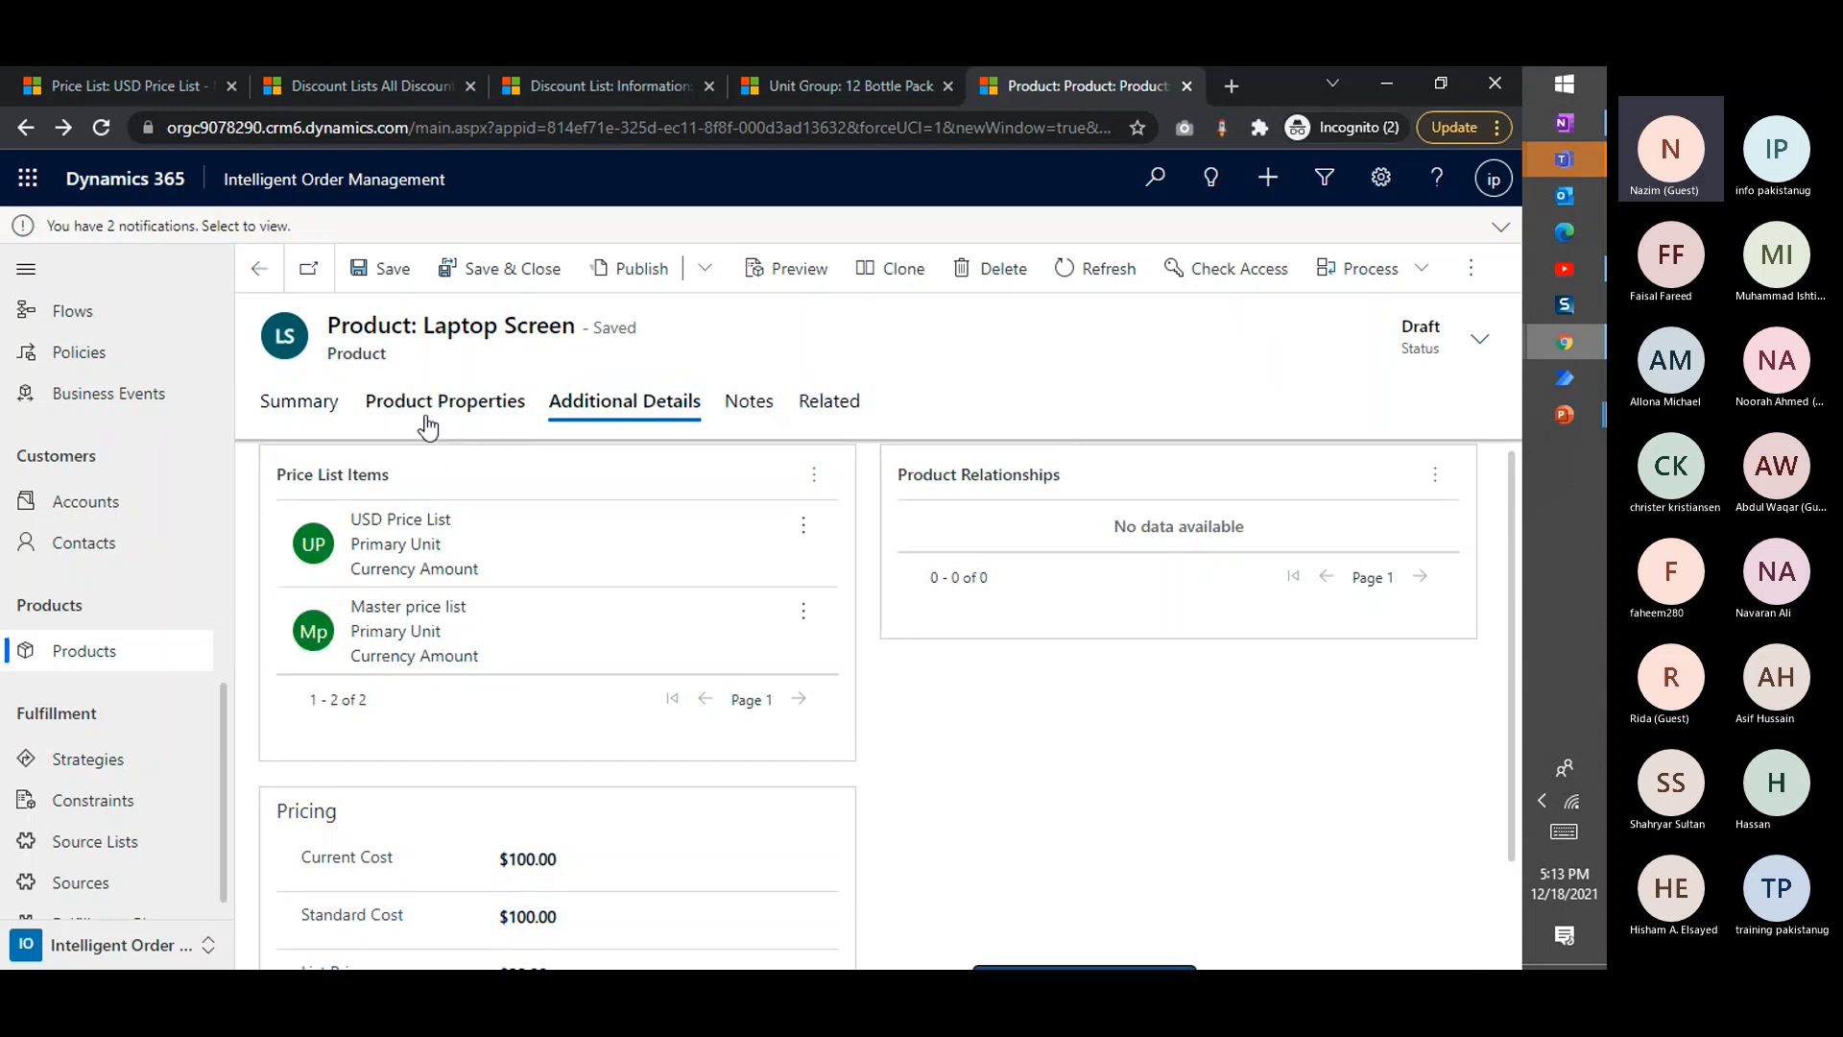
{"action": "left_click", "coordinate": [298, 403]}
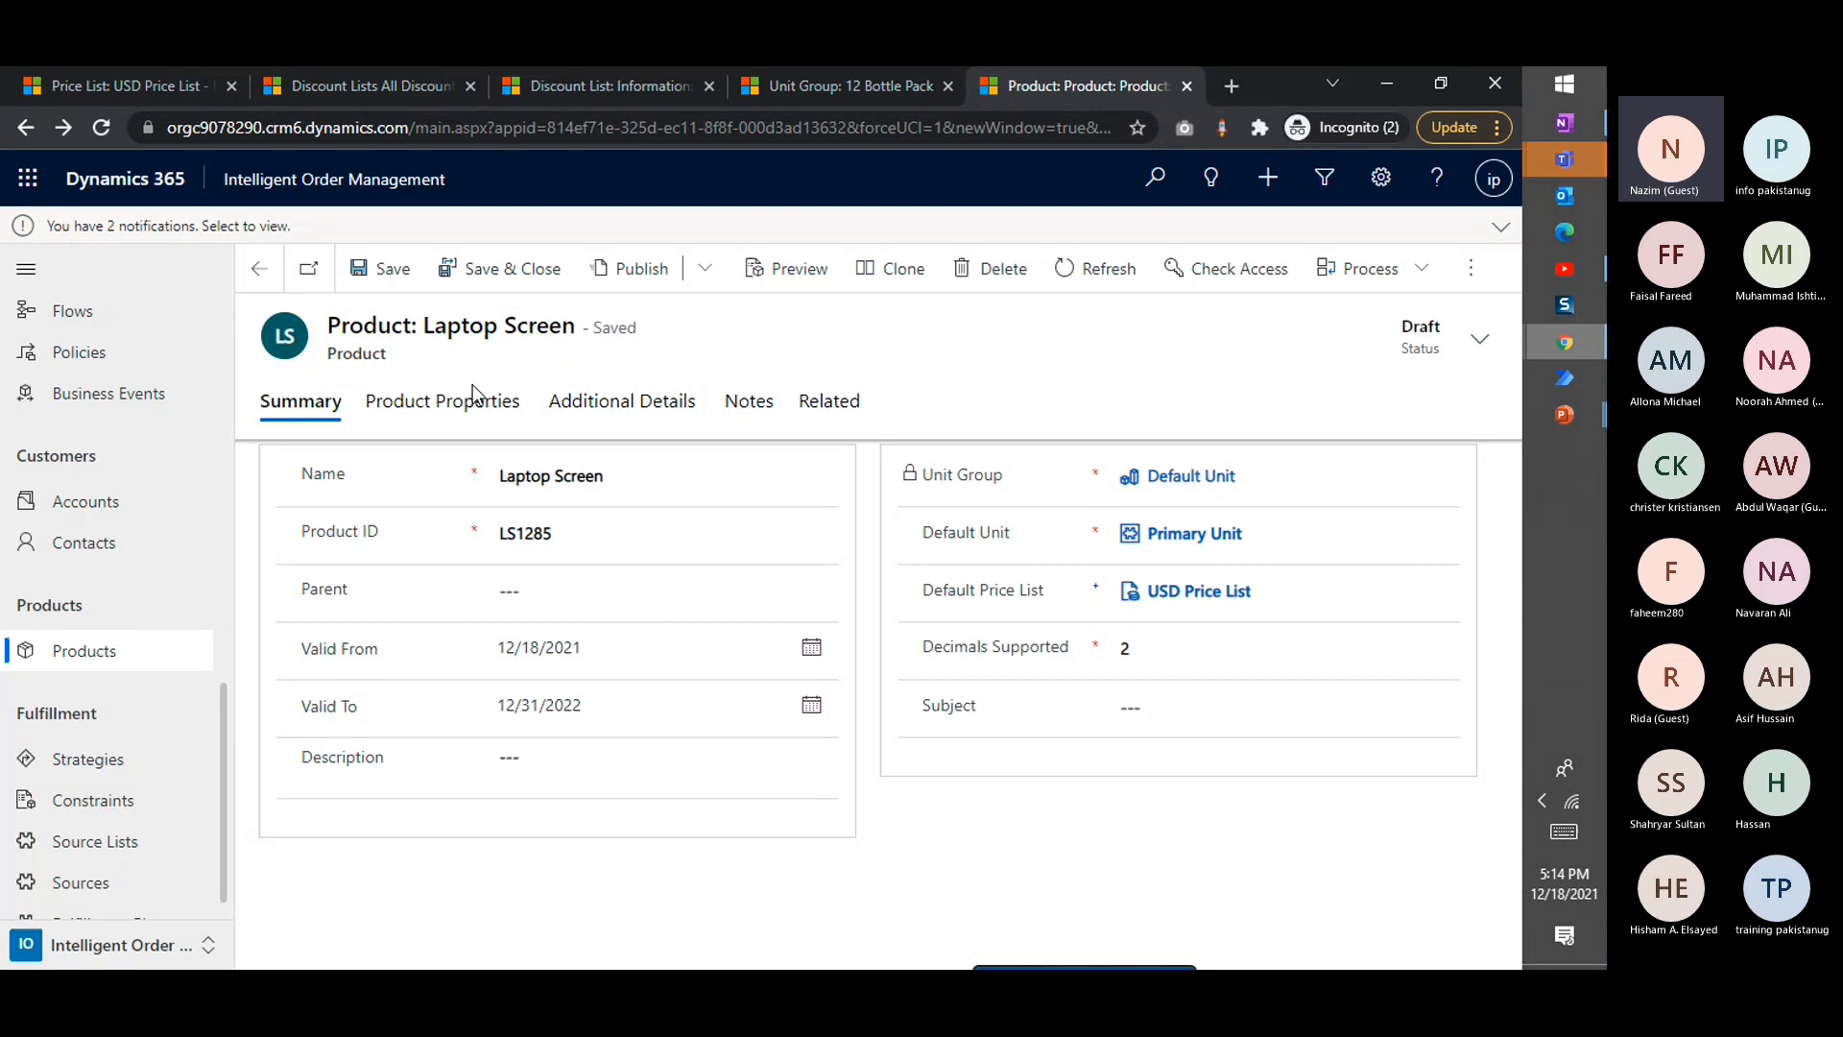
Start a new product property for the Laptop Screen and name it Screen Size
{"action": "left_click", "coordinate": [426, 401]}
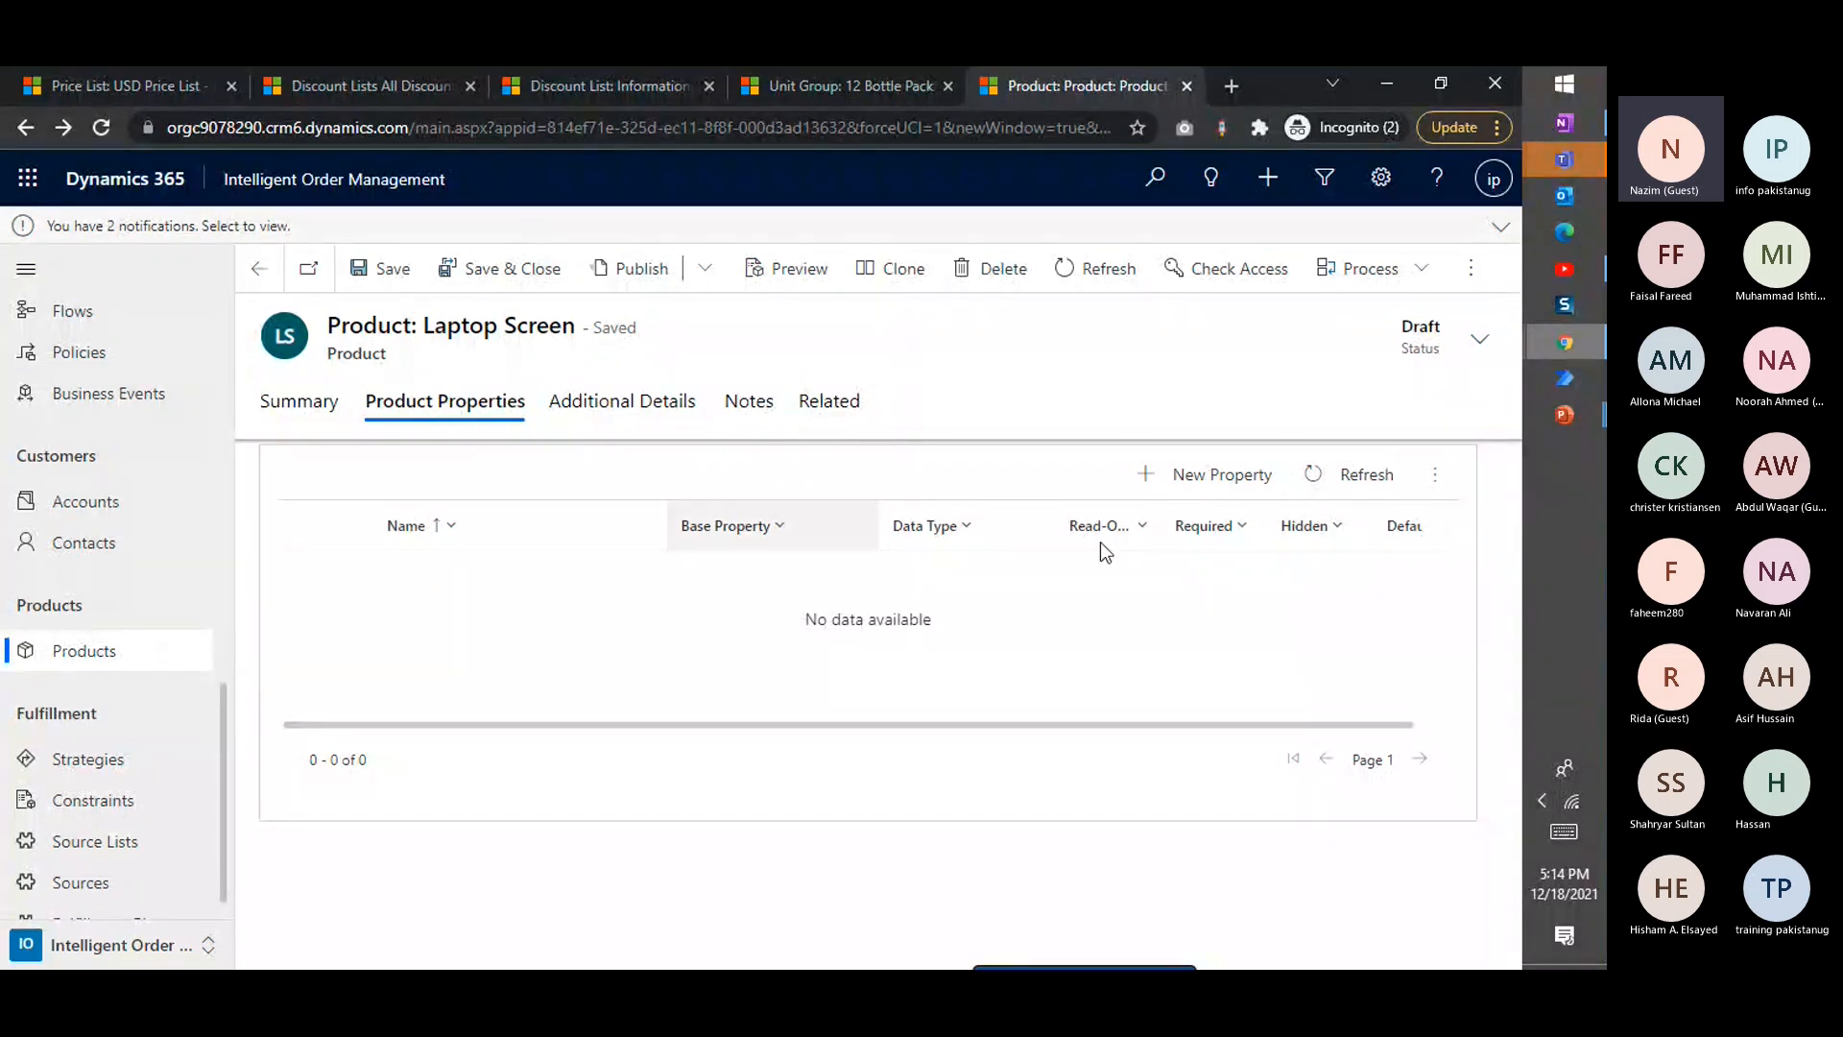
{"action": "left_click", "coordinate": [1243, 477]}
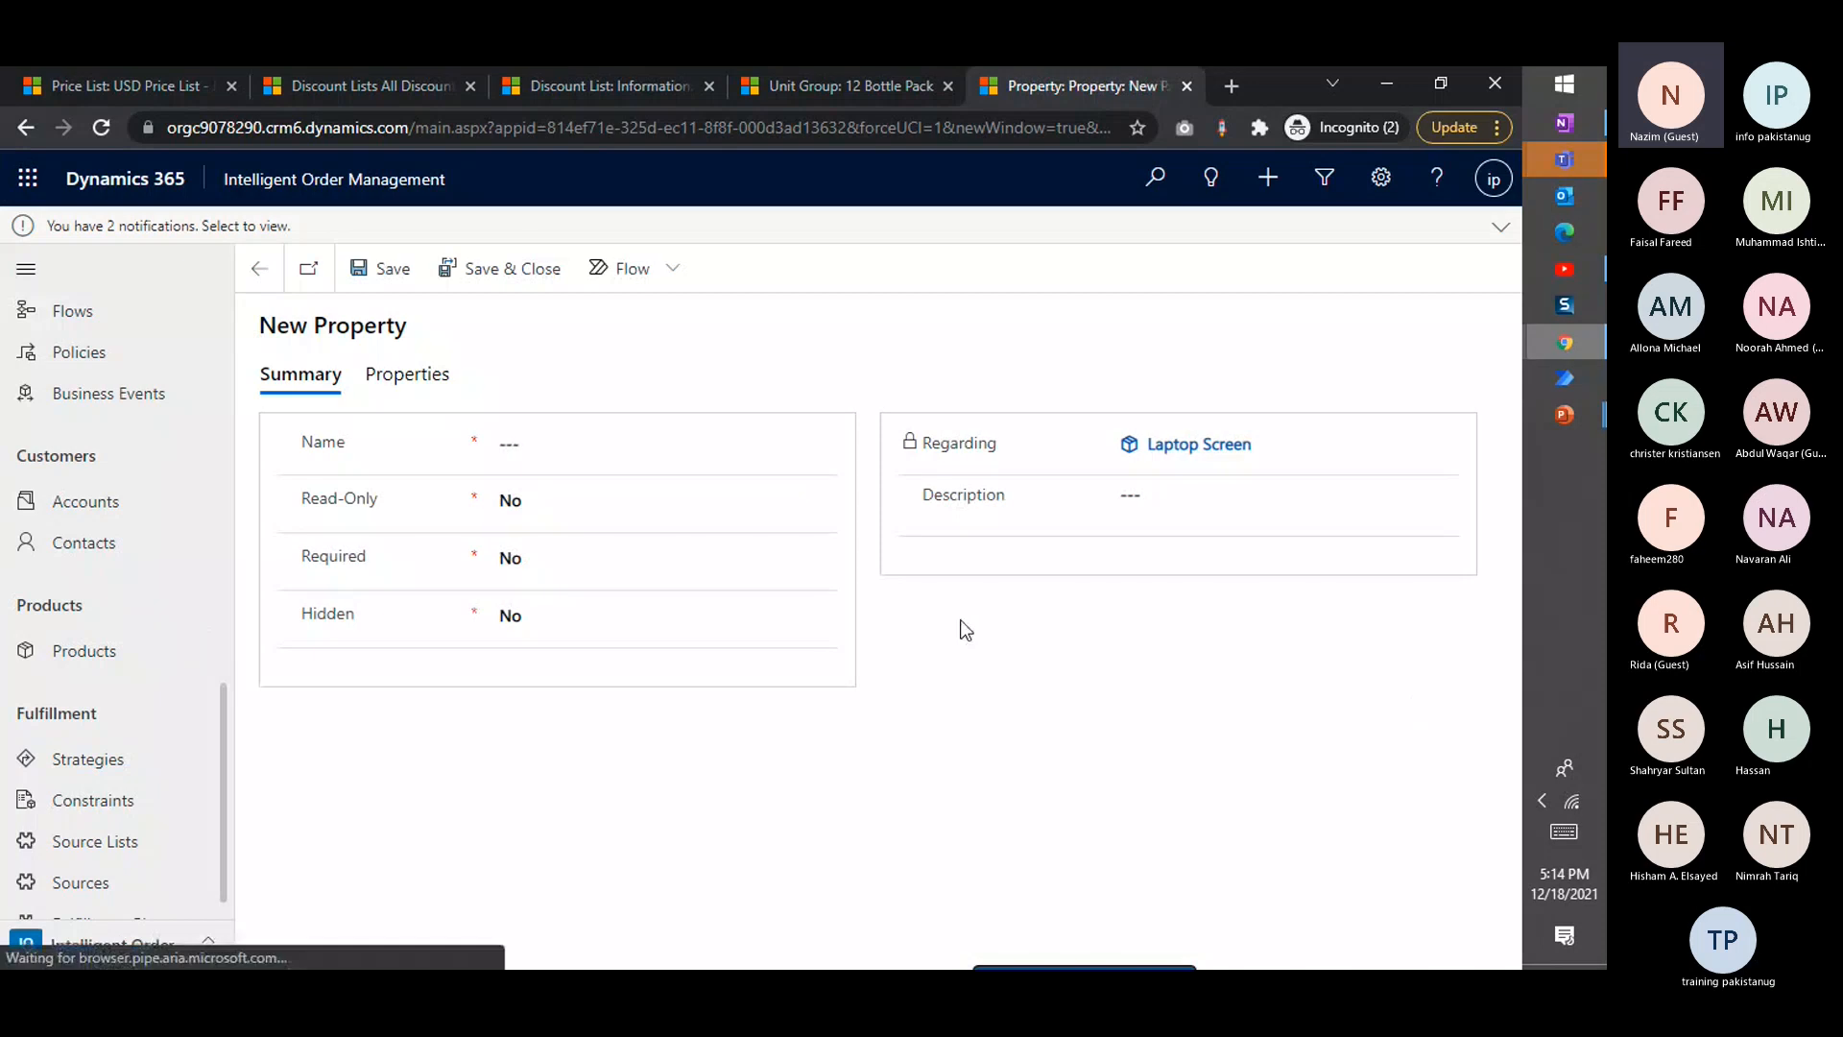
{"action": "left_click", "coordinate": [583, 433]}
{"action": "type", "text": "Screen Size"}
Keep the Screen Size property's Read-Only setting at No and set Required to Yes
{"action": "left_click", "coordinate": [556, 519]}
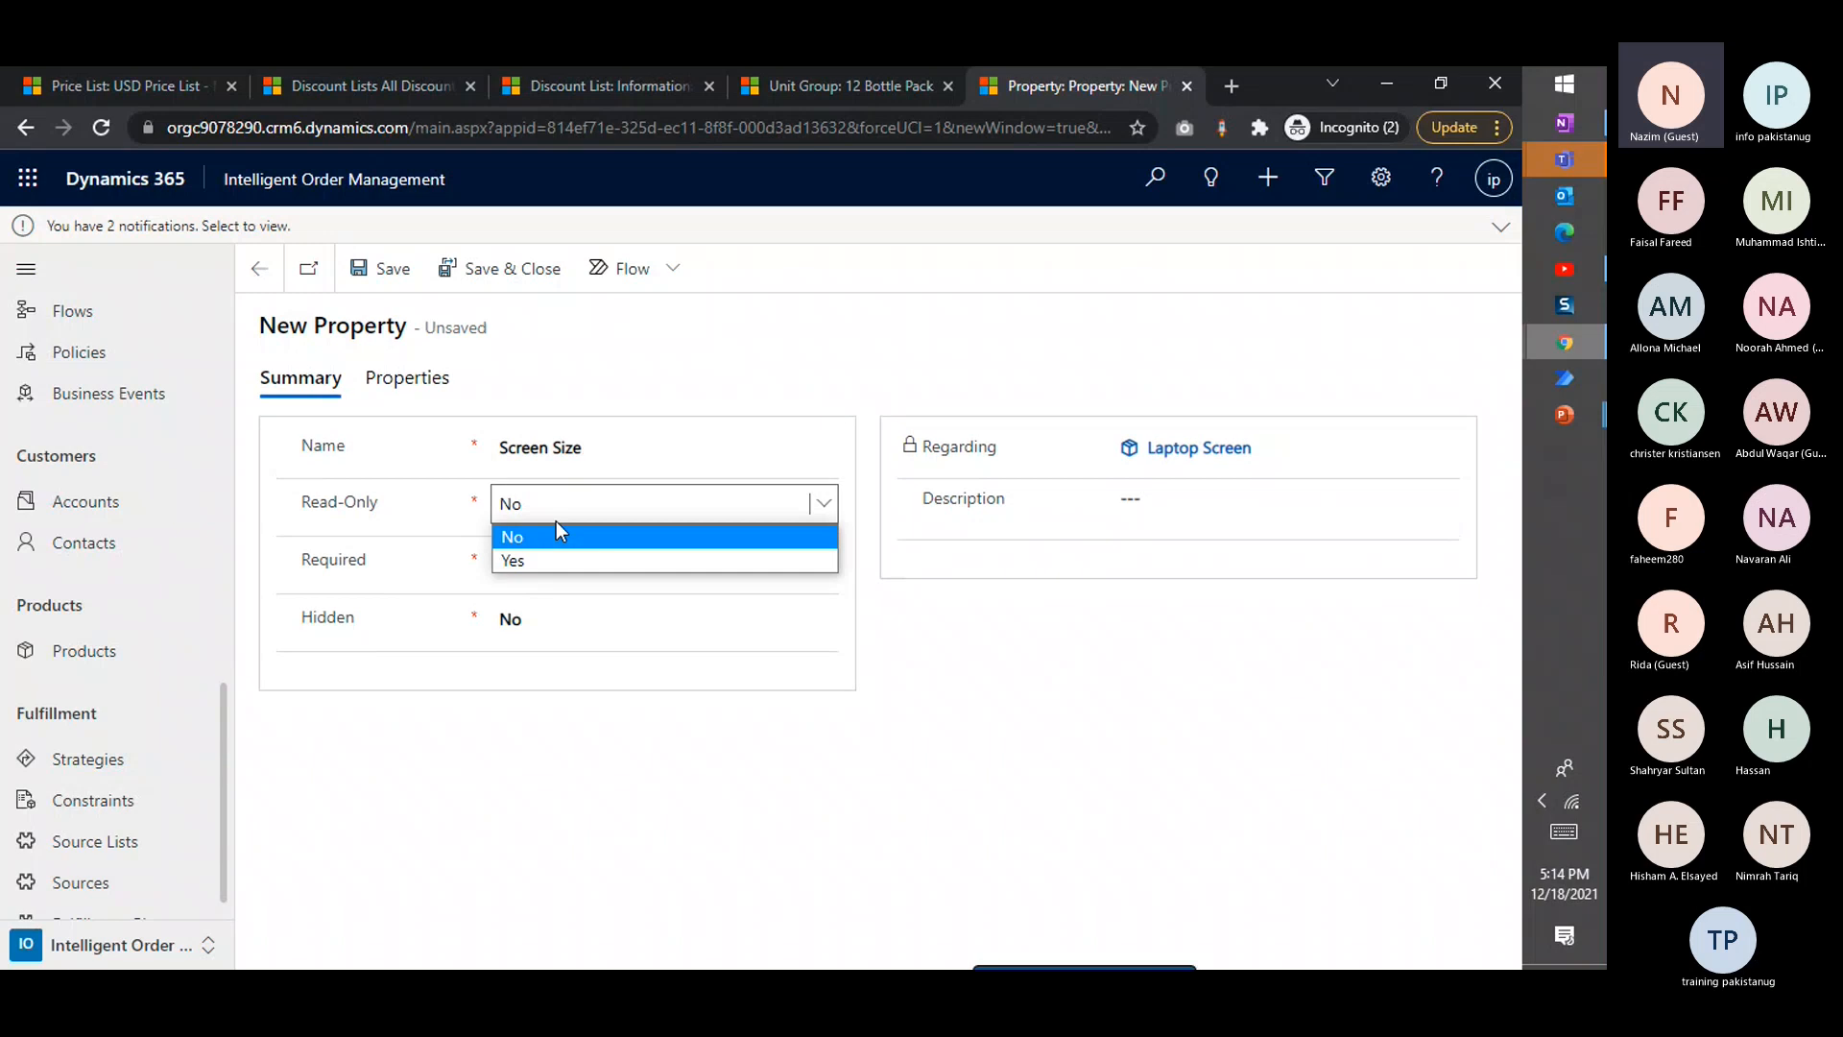
{"action": "left_click", "coordinate": [913, 660]}
{"action": "left_click", "coordinate": [717, 567]}
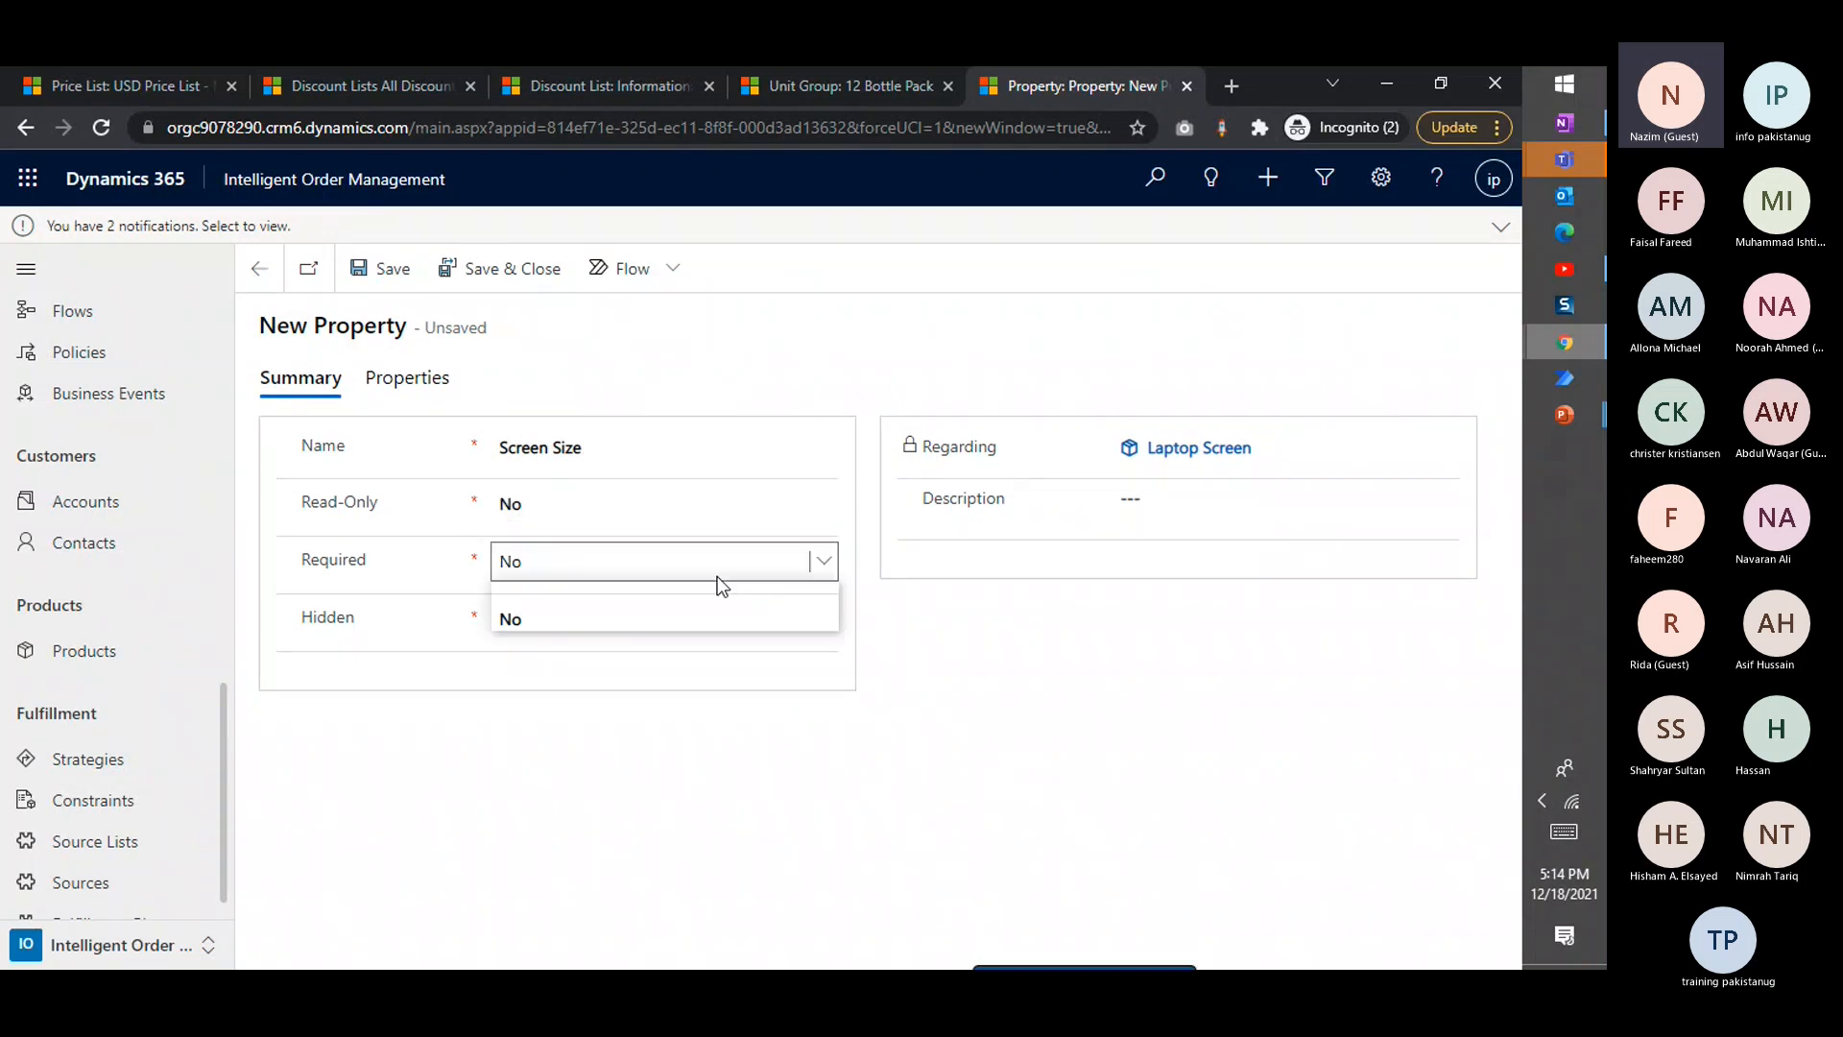
{"action": "left_click", "coordinate": [1132, 683]}
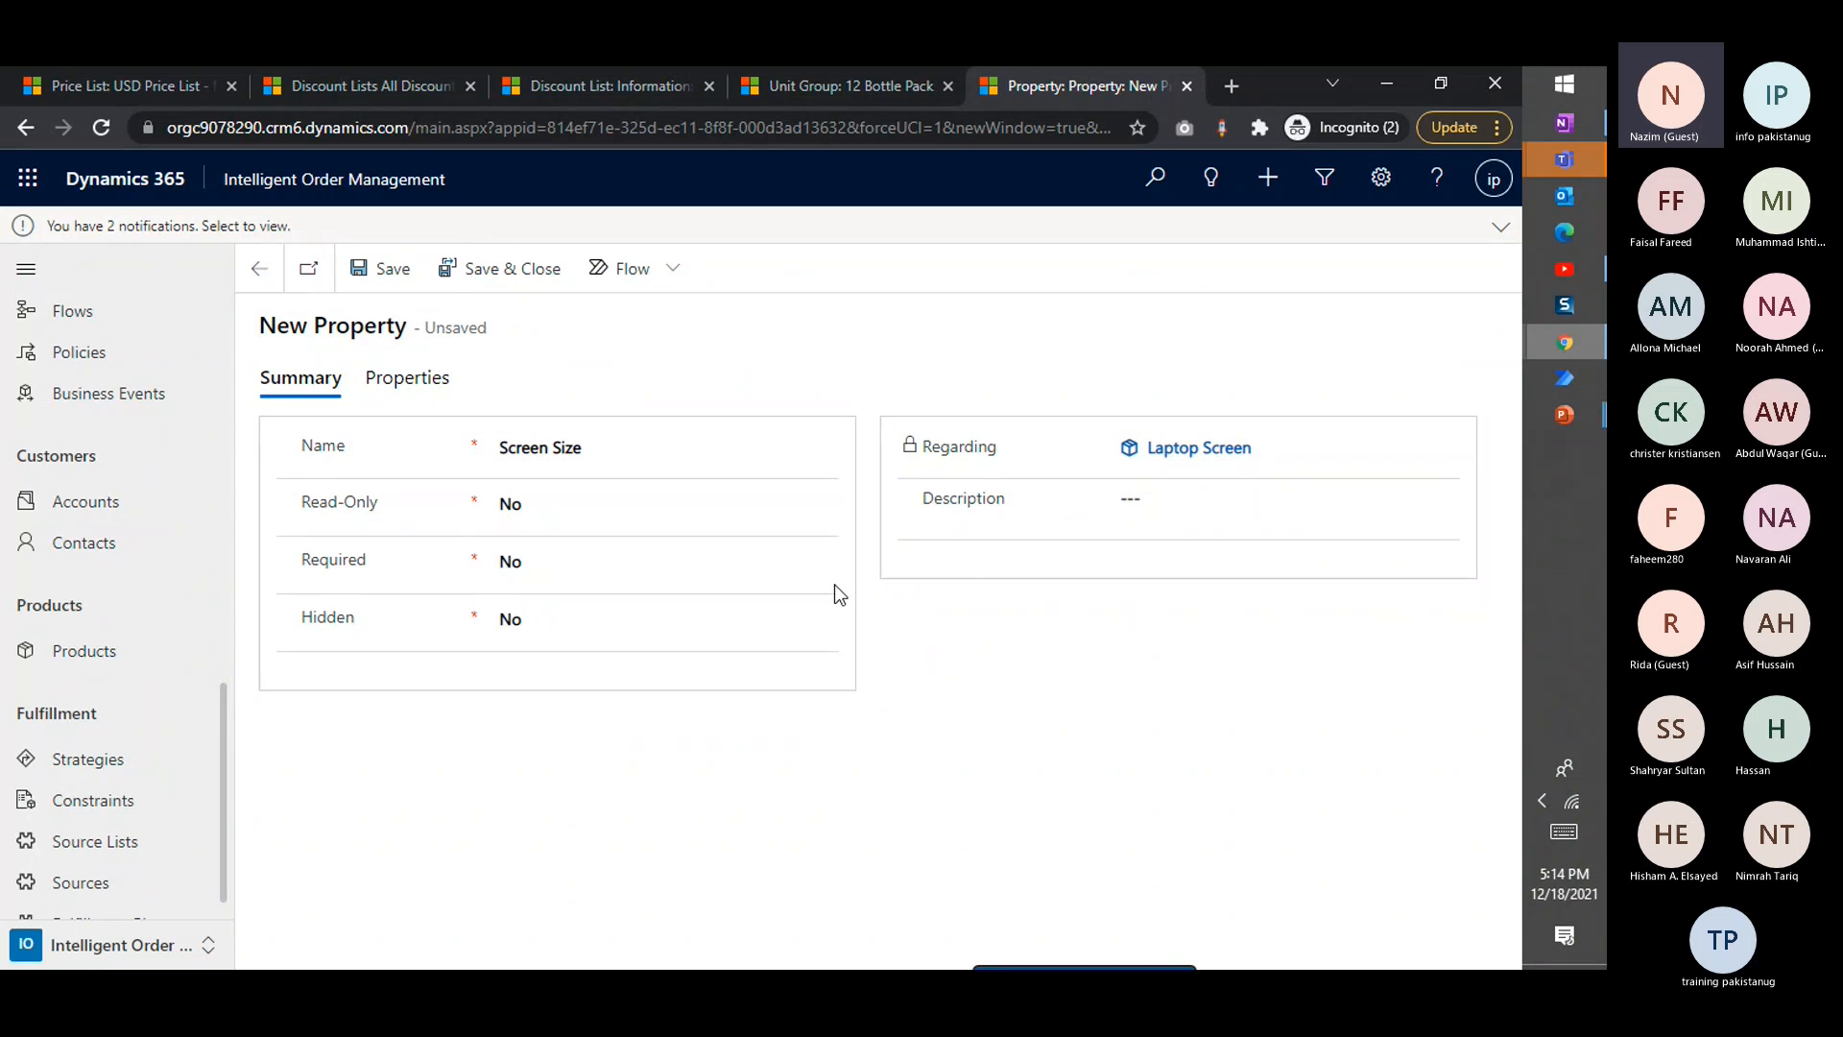
{"action": "left_click", "coordinate": [720, 561]}
{"action": "left_click", "coordinate": [700, 619]}
{"action": "left_click", "coordinate": [1024, 614]}
Set the Screen Size property's data type to Whole Number
{"action": "left_click", "coordinate": [440, 378]}
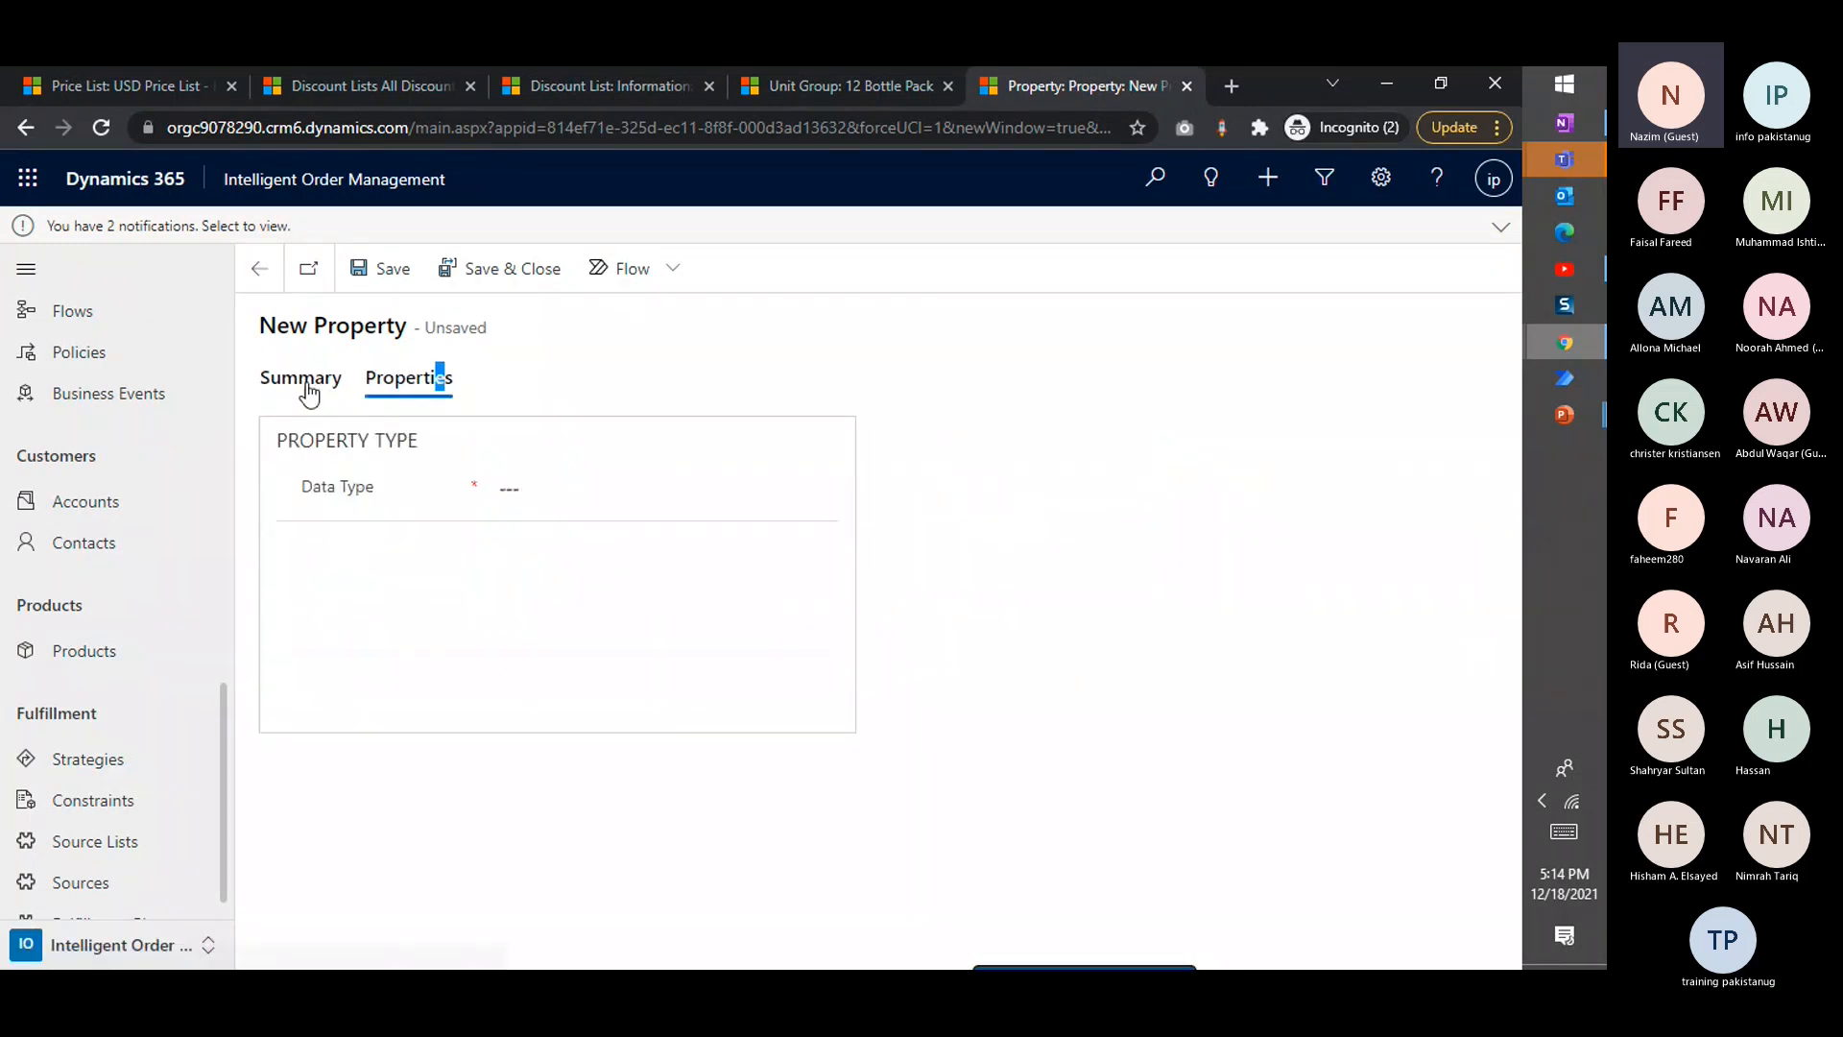
{"action": "left_click", "coordinate": [593, 497]}
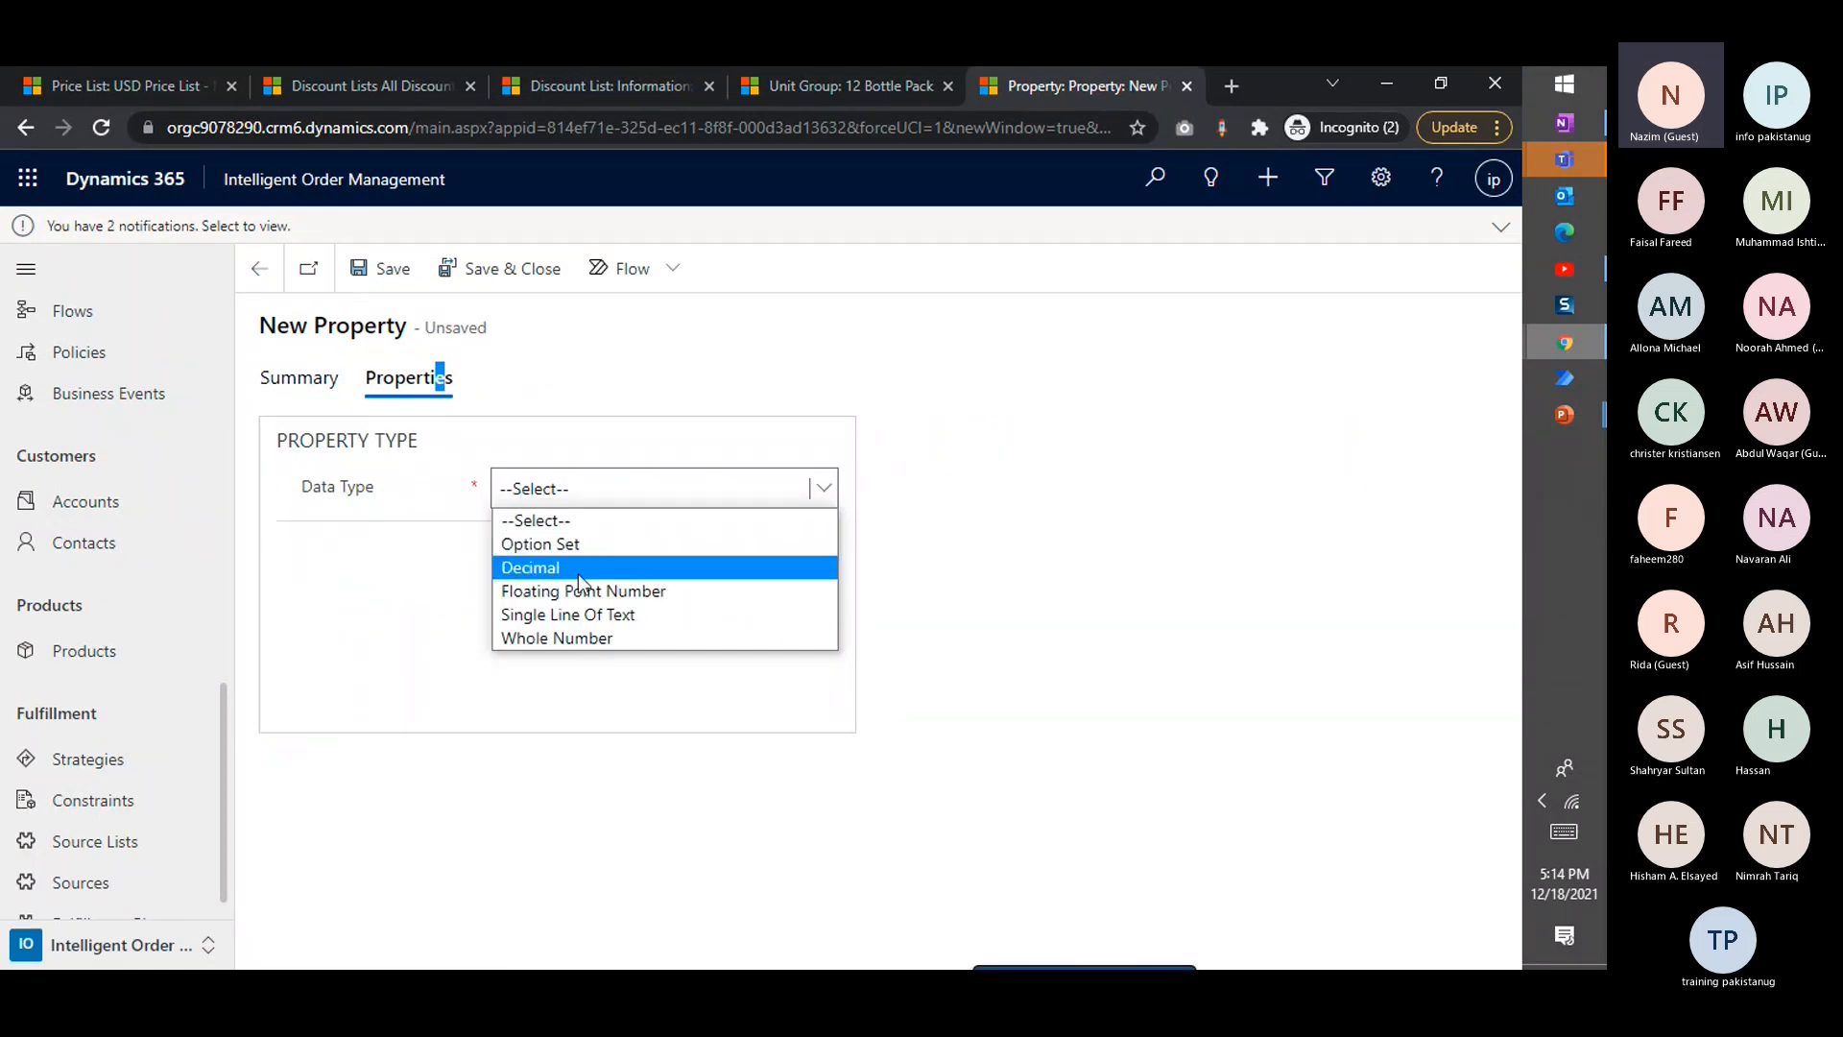
{"action": "left_click", "coordinate": [566, 544]}
{"action": "left_click", "coordinate": [625, 491]}
{"action": "left_click", "coordinate": [929, 543]}
{"action": "left_click", "coordinate": [661, 493]}
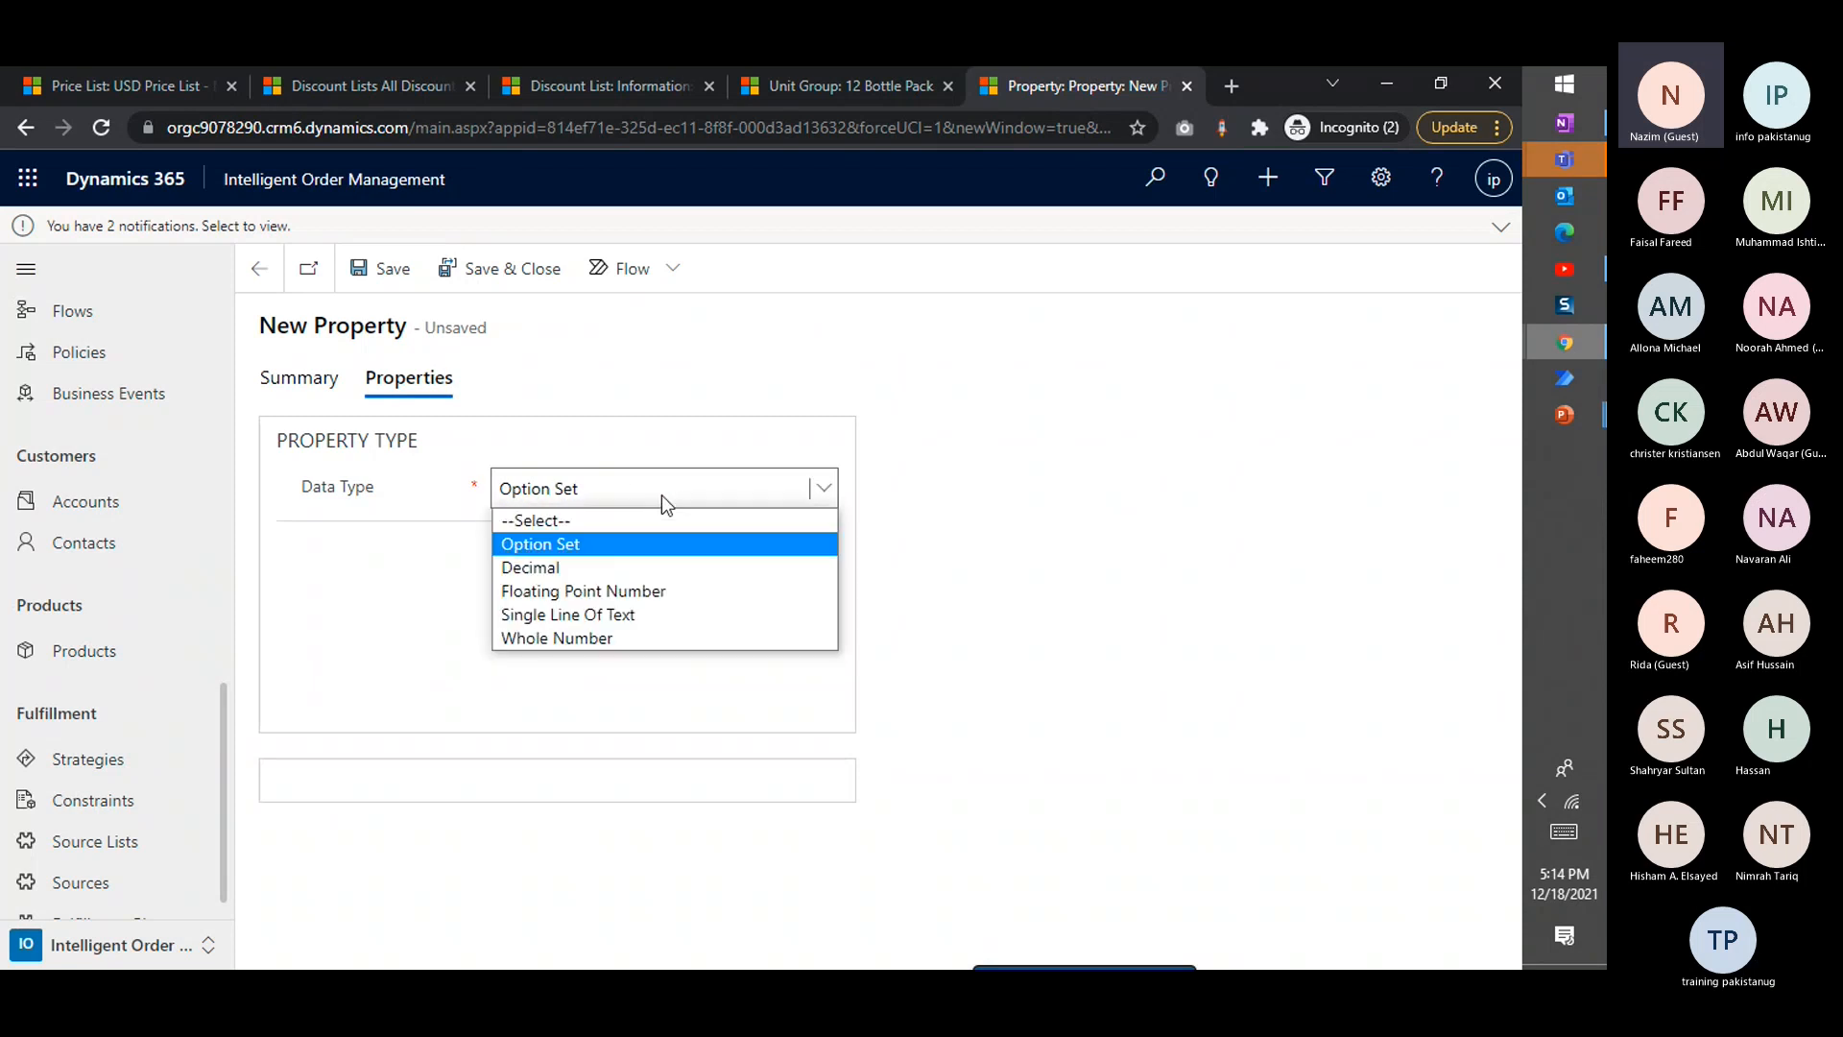
{"action": "left_click", "coordinate": [573, 639]}
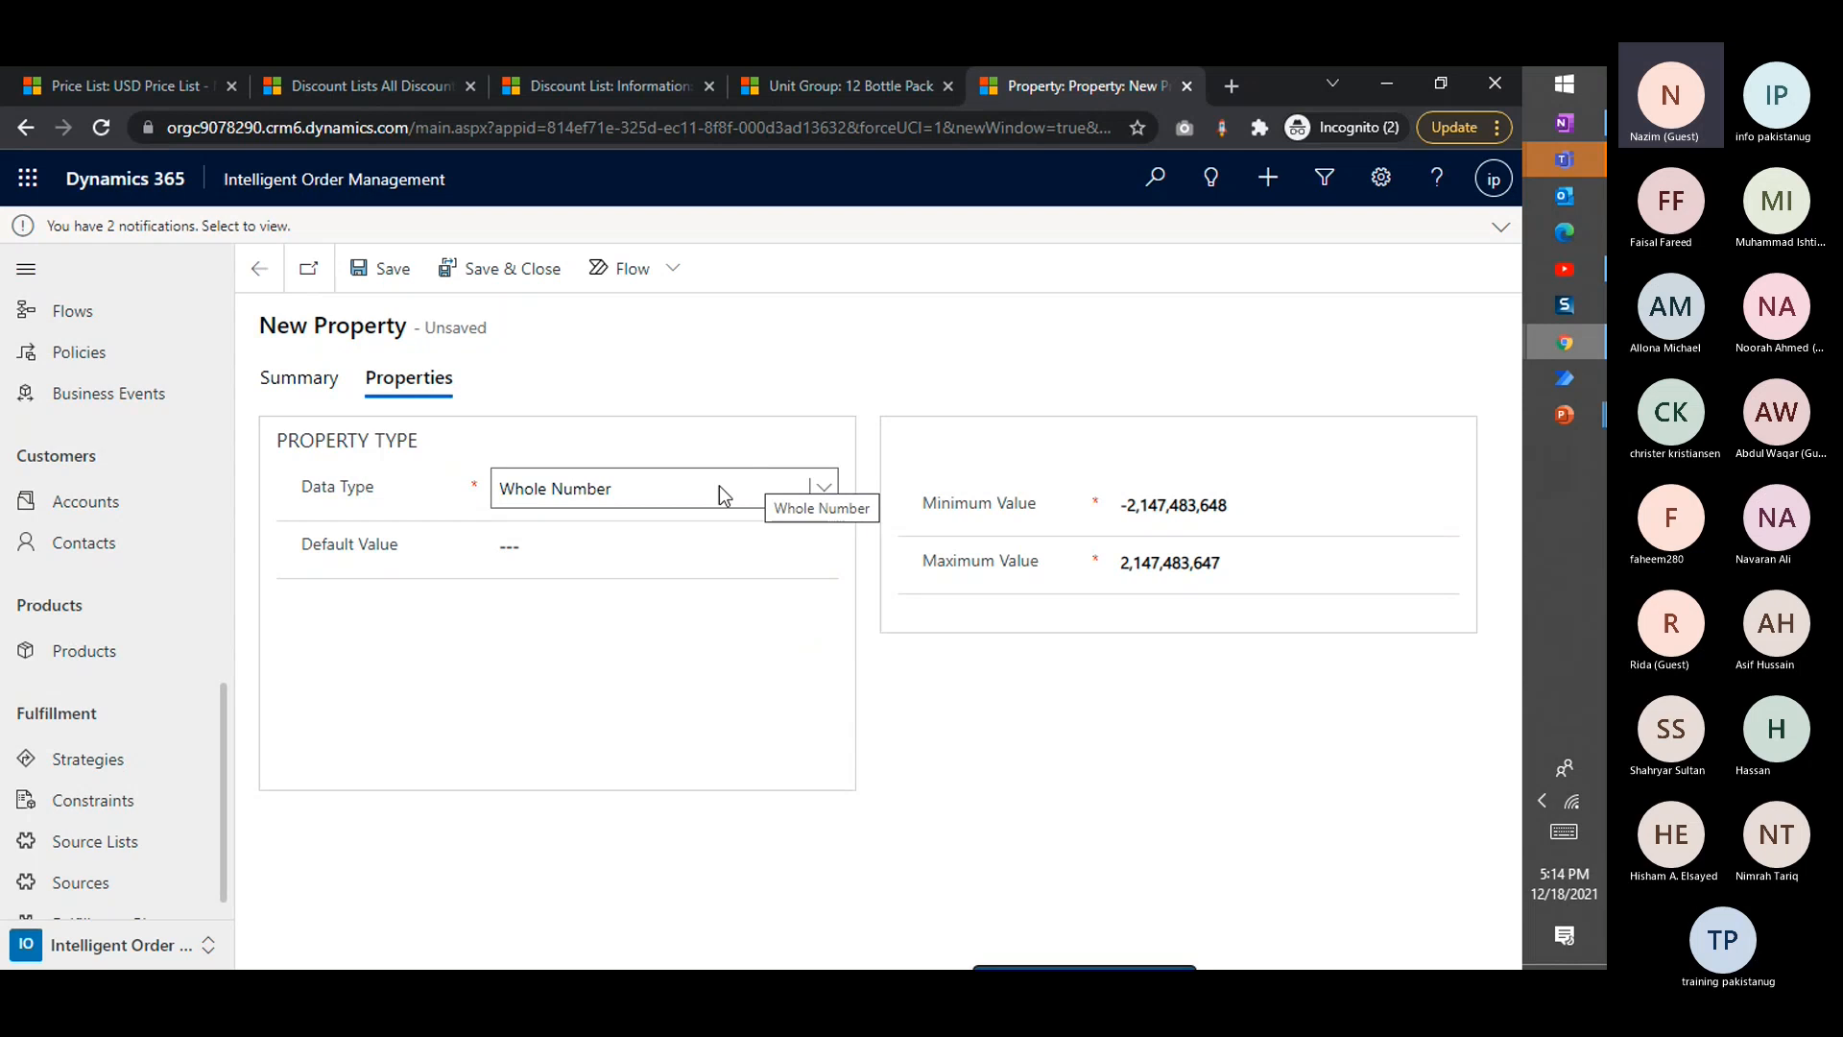
Set the Screen Size property's default value to 17
{"action": "left_click", "coordinate": [578, 547]}
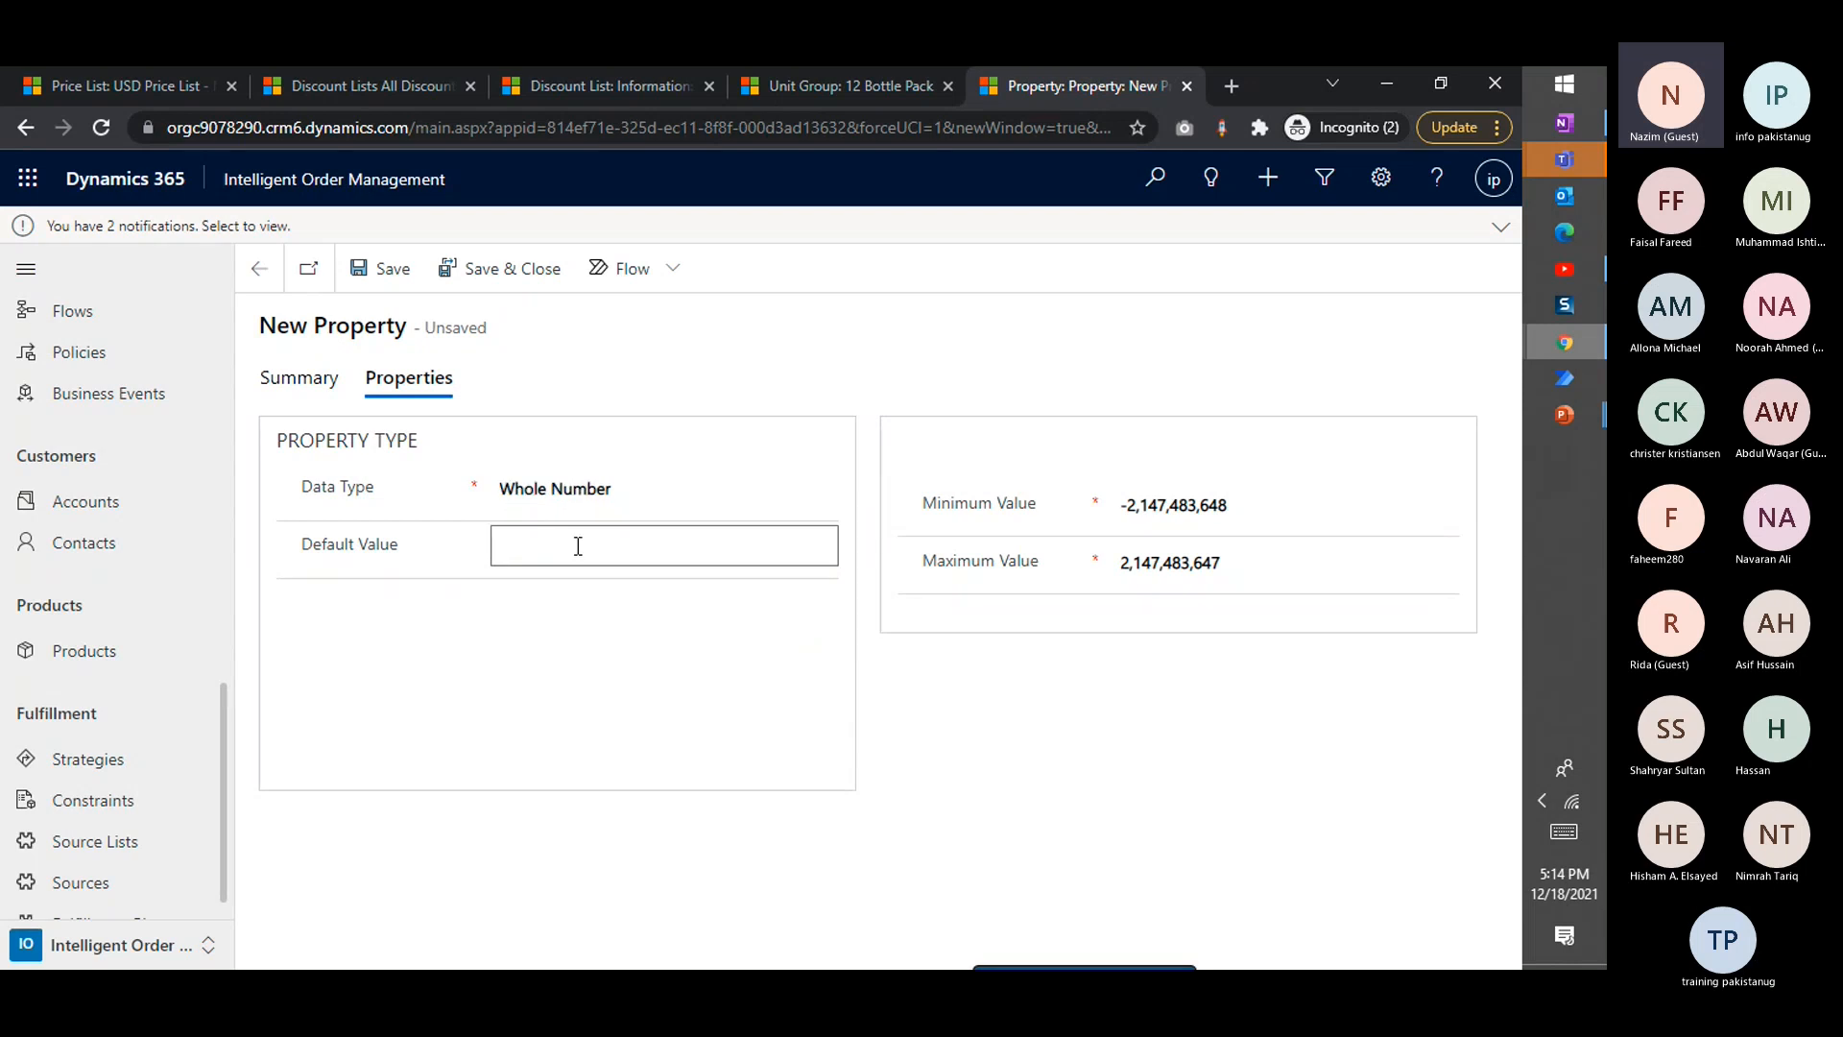
{"action": "type", "text": "15"}
{"action": "key", "text": "BackSpace"}
{"action": "type", "text": "7"}
{"action": "left_click", "coordinate": [1170, 755]}
Set the Screen Size property's minimum value to 0, save the property and return to the Laptop Screen product
{"action": "left_click", "coordinate": [1267, 506]}
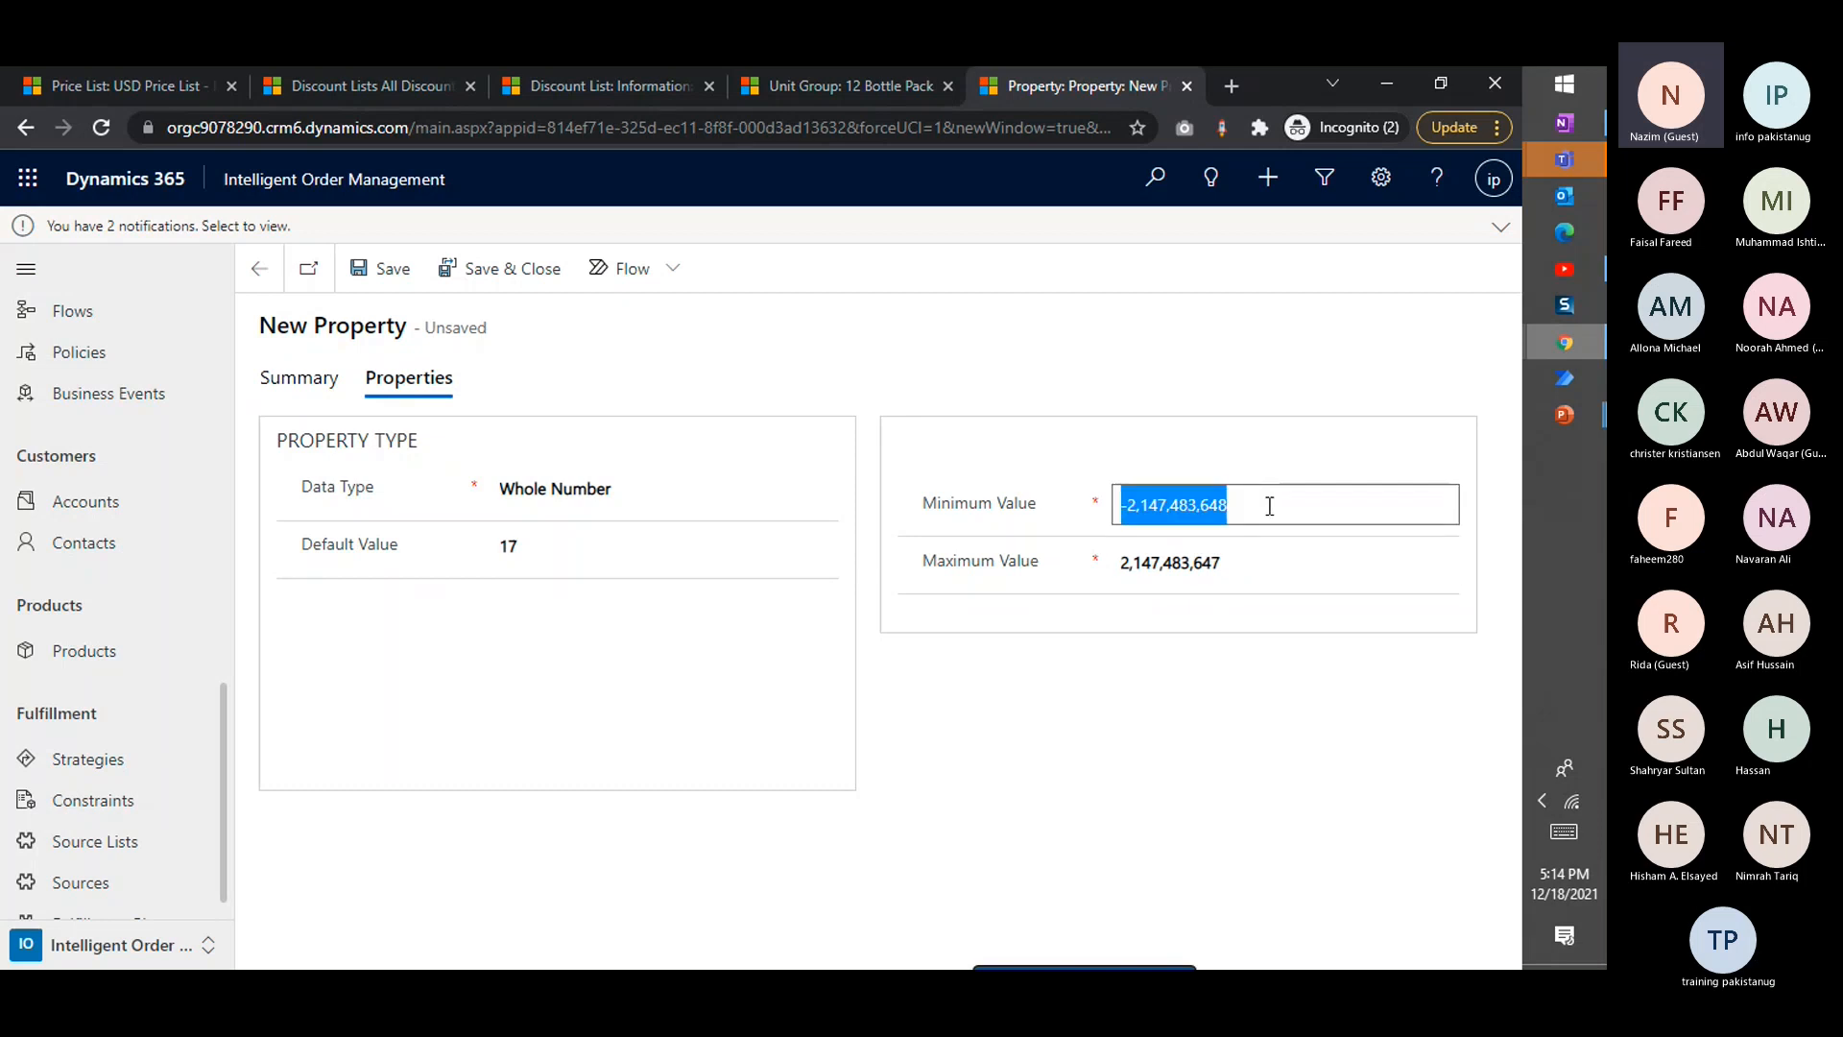
{"action": "type", "text": "0"}
{"action": "left_click", "coordinate": [1069, 384]}
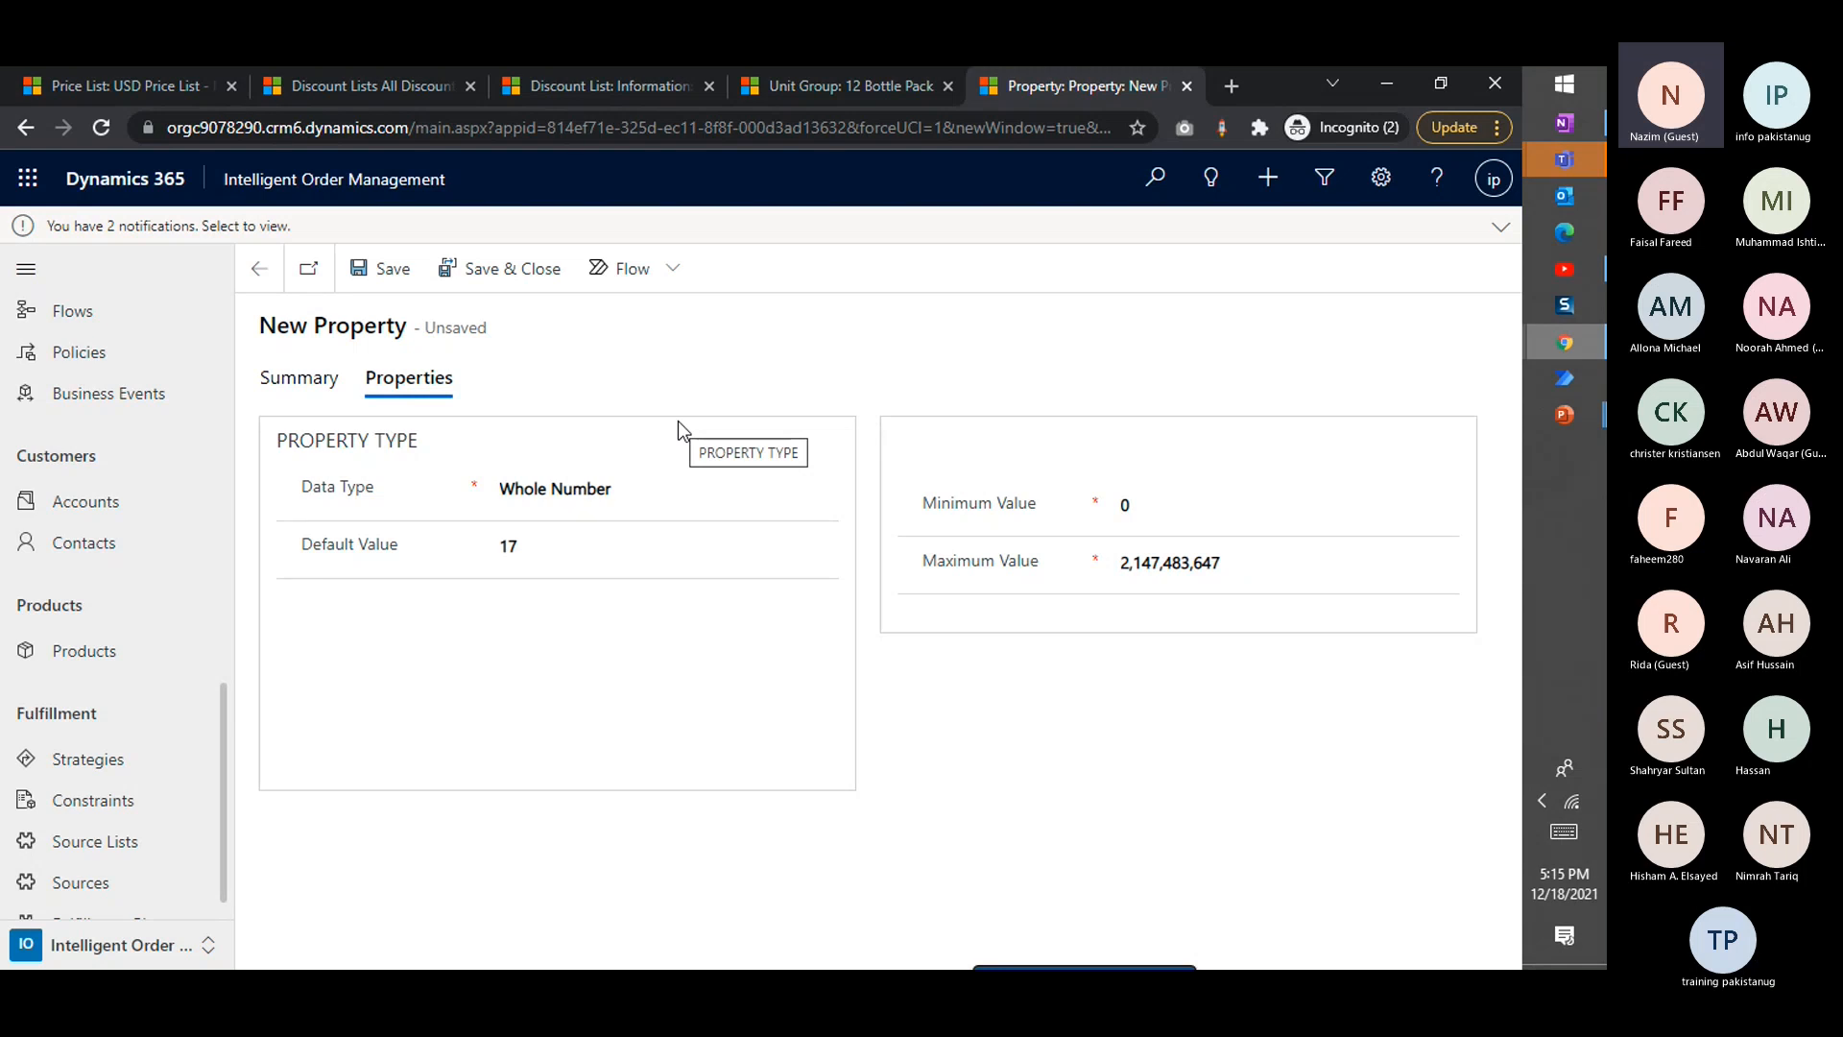
{"action": "left_click", "coordinate": [373, 283]}
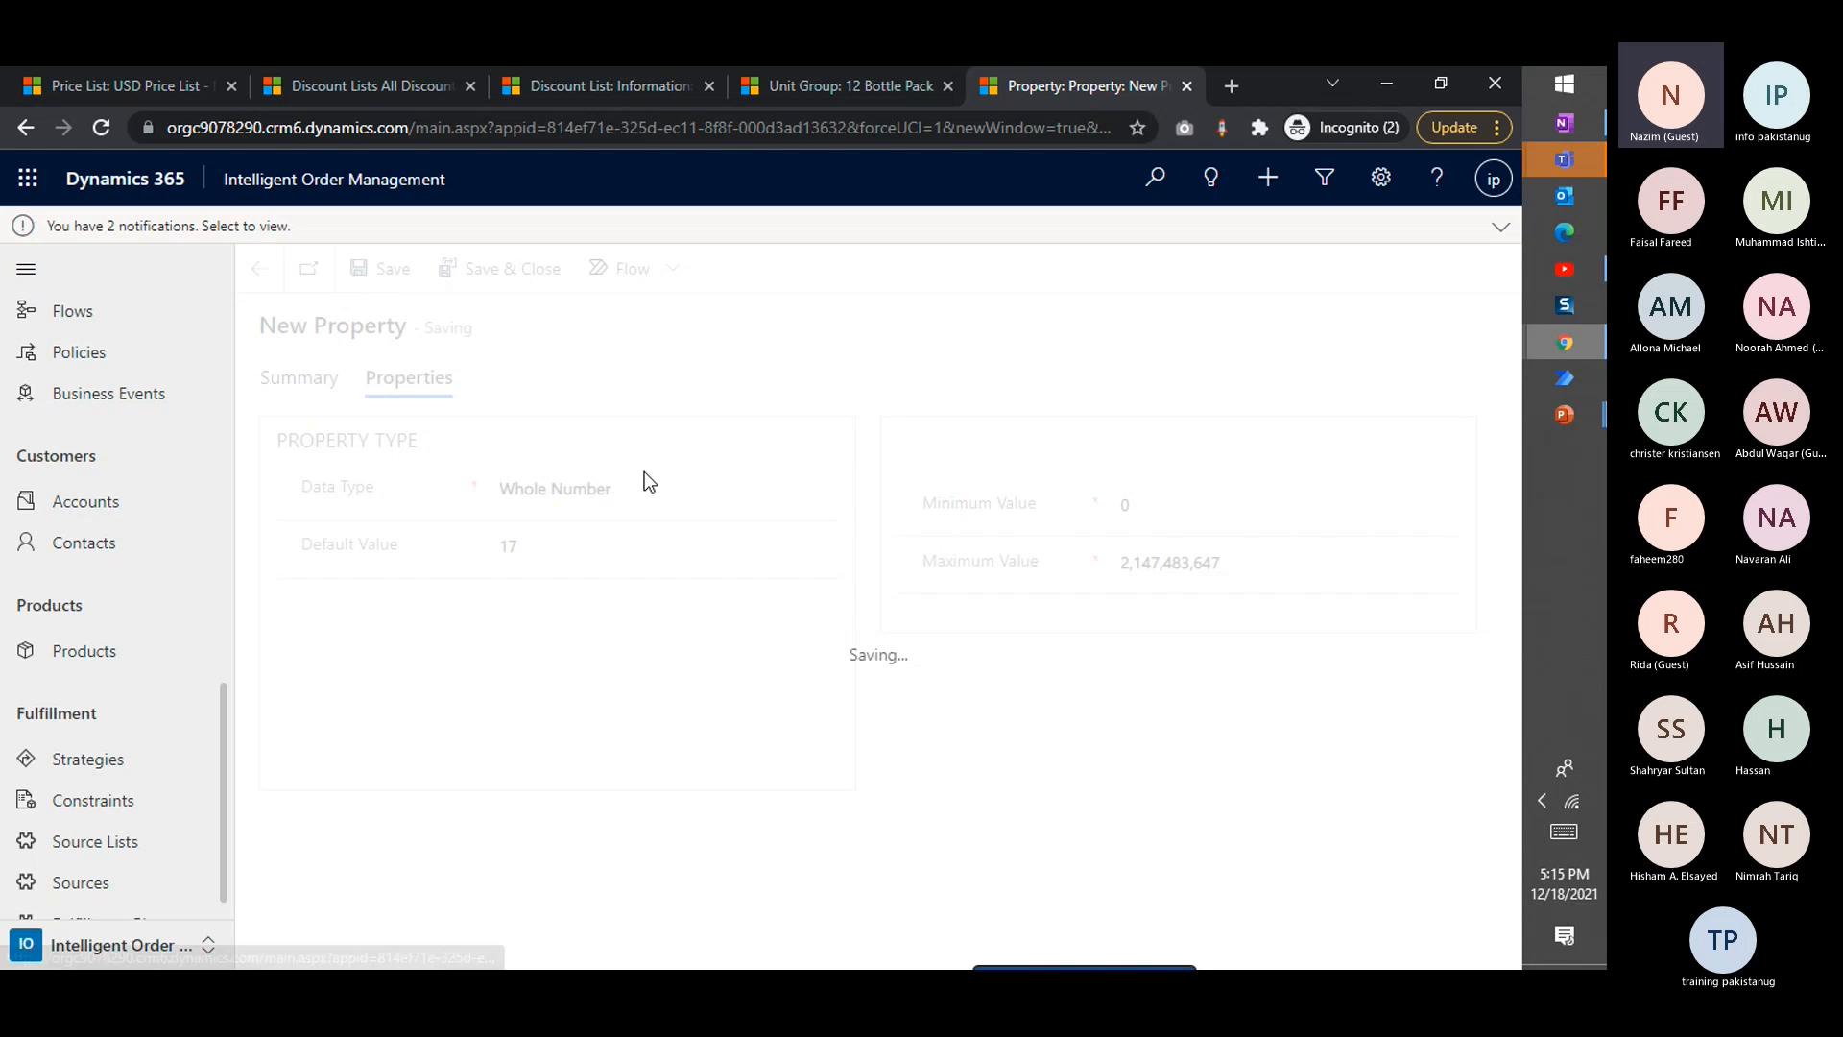
{"action": "left_click", "coordinate": [259, 269]}
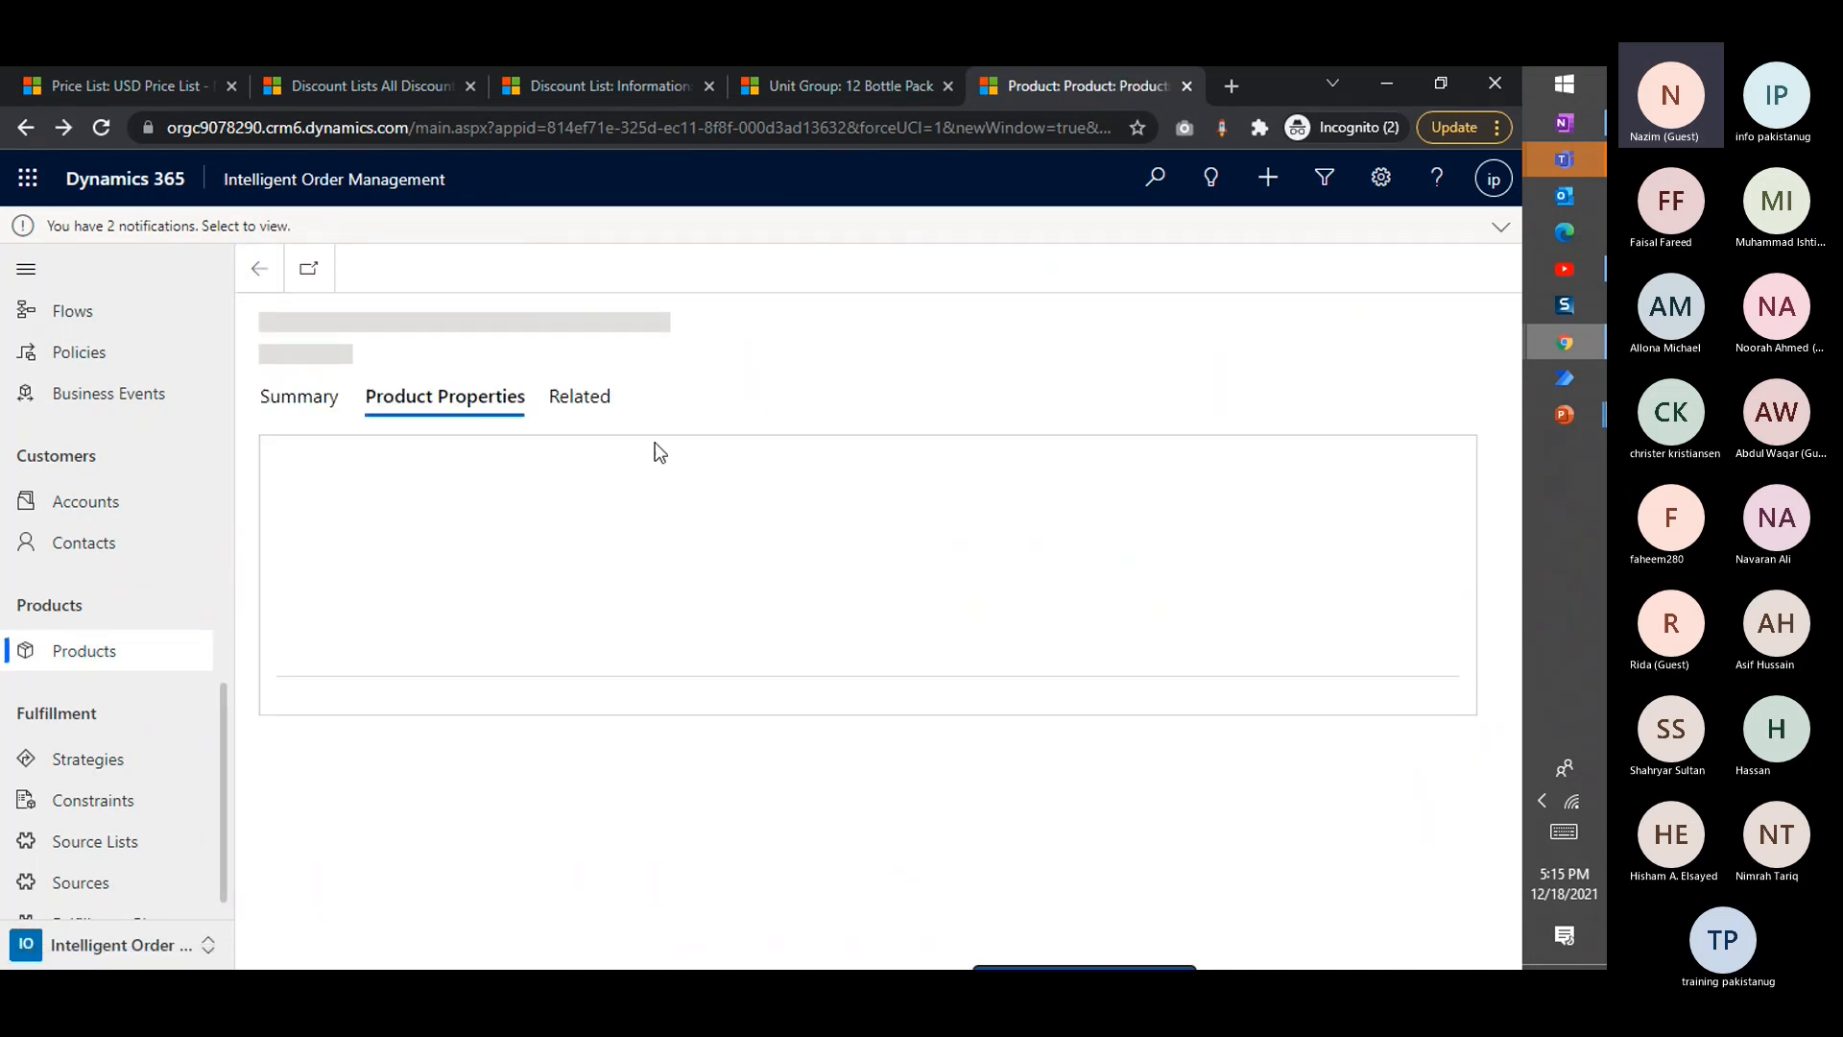
Reopen the Laptop Screen's Screen Size property and clear its default value
{"action": "left_click", "coordinate": [349, 411]}
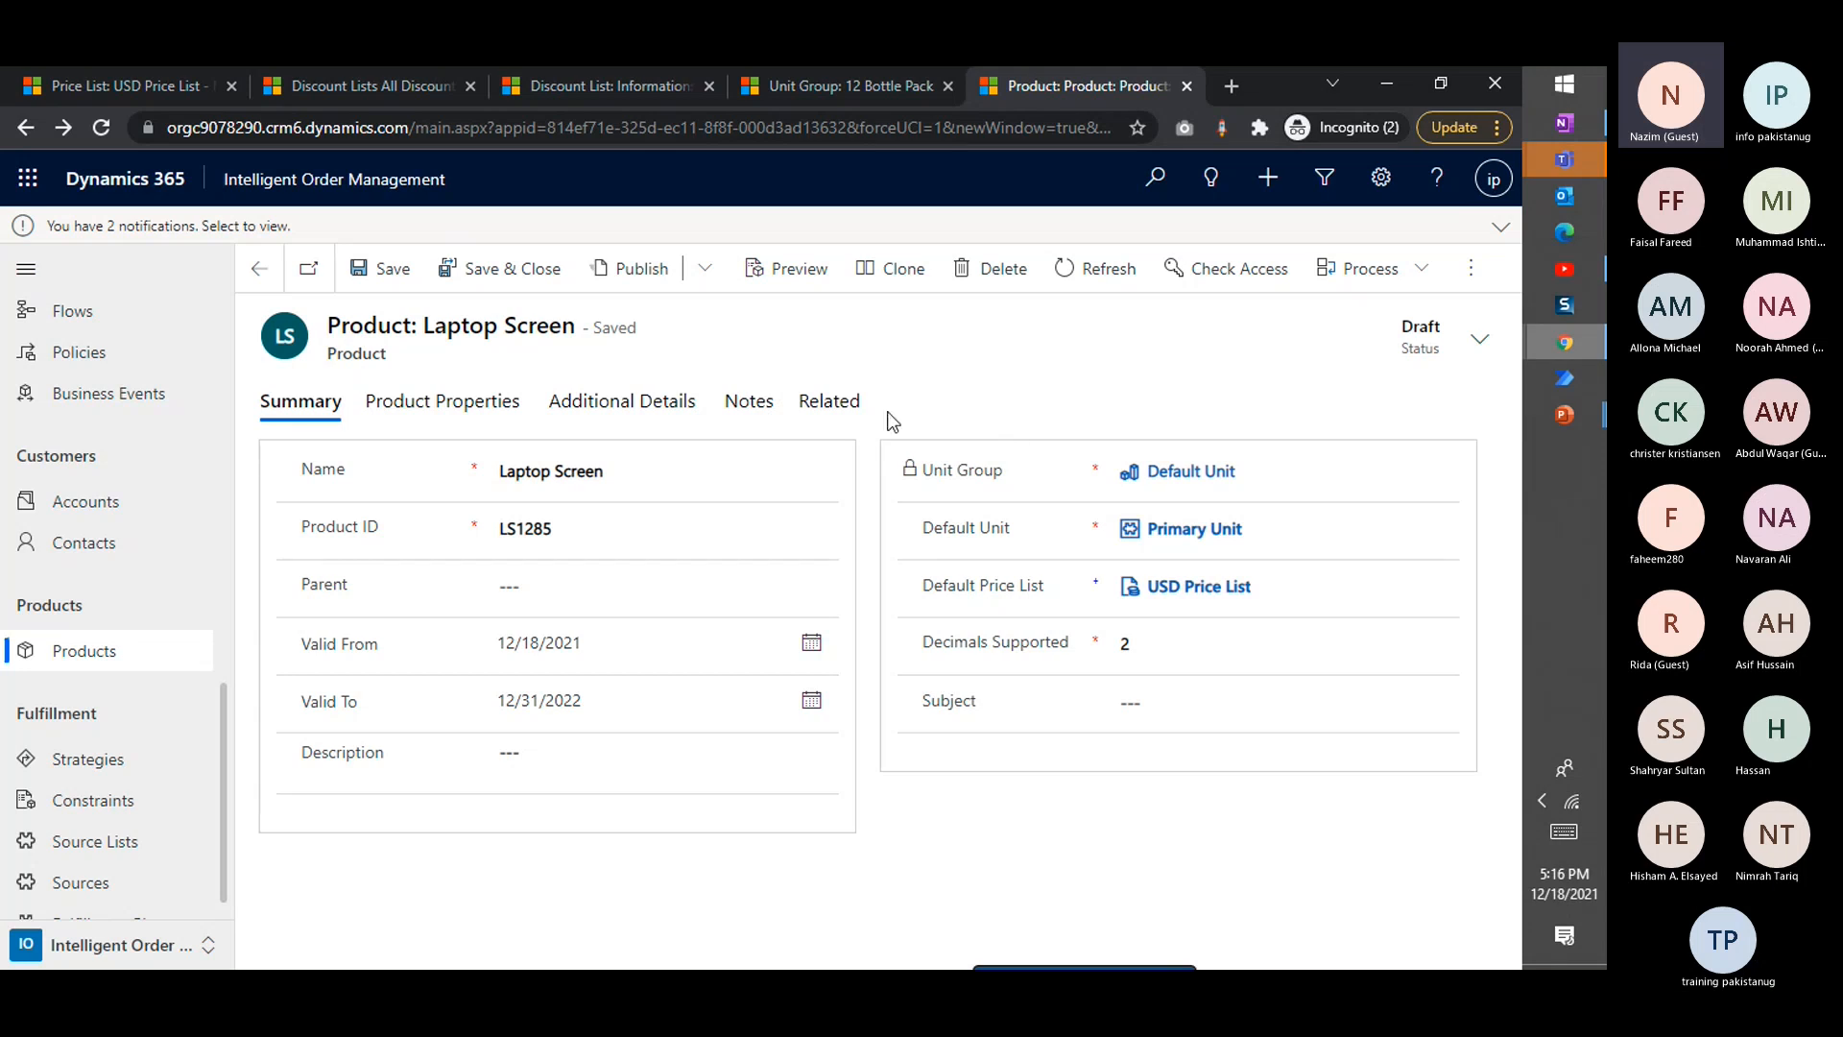
{"action": "left_click", "coordinate": [498, 415]}
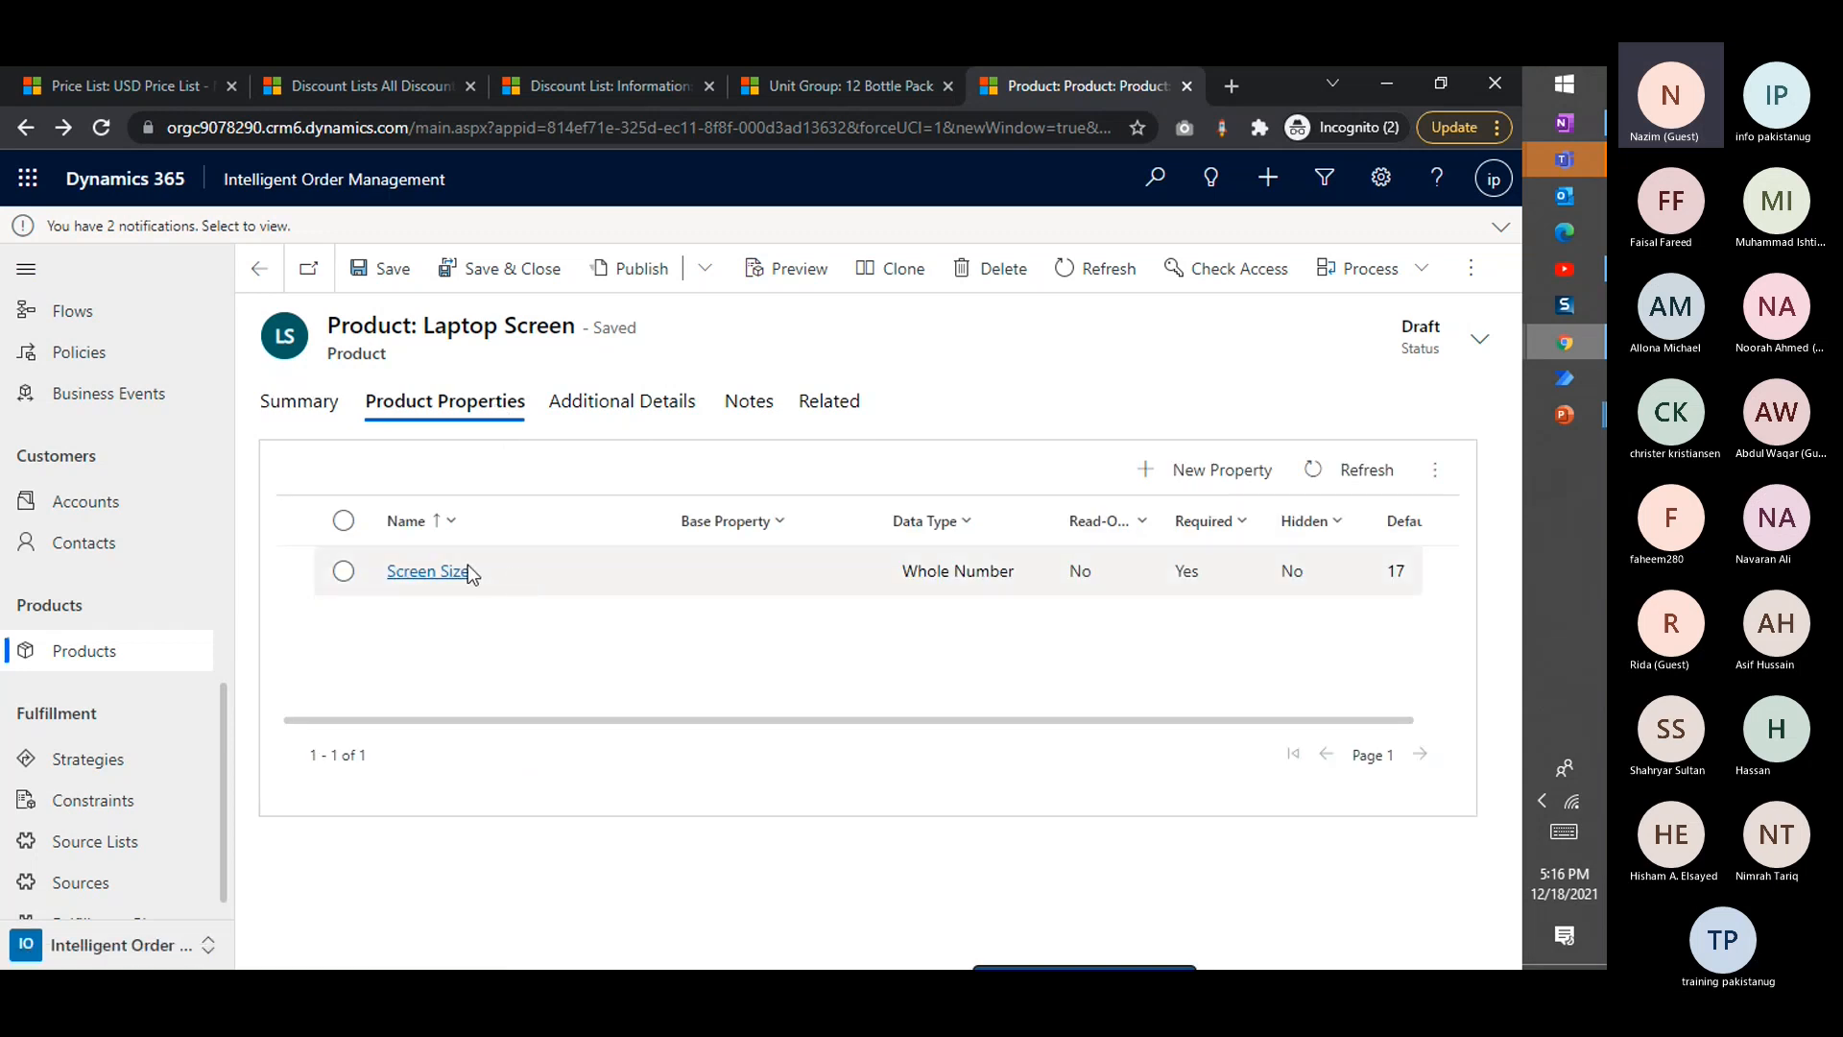
{"action": "left_click", "coordinate": [433, 574]}
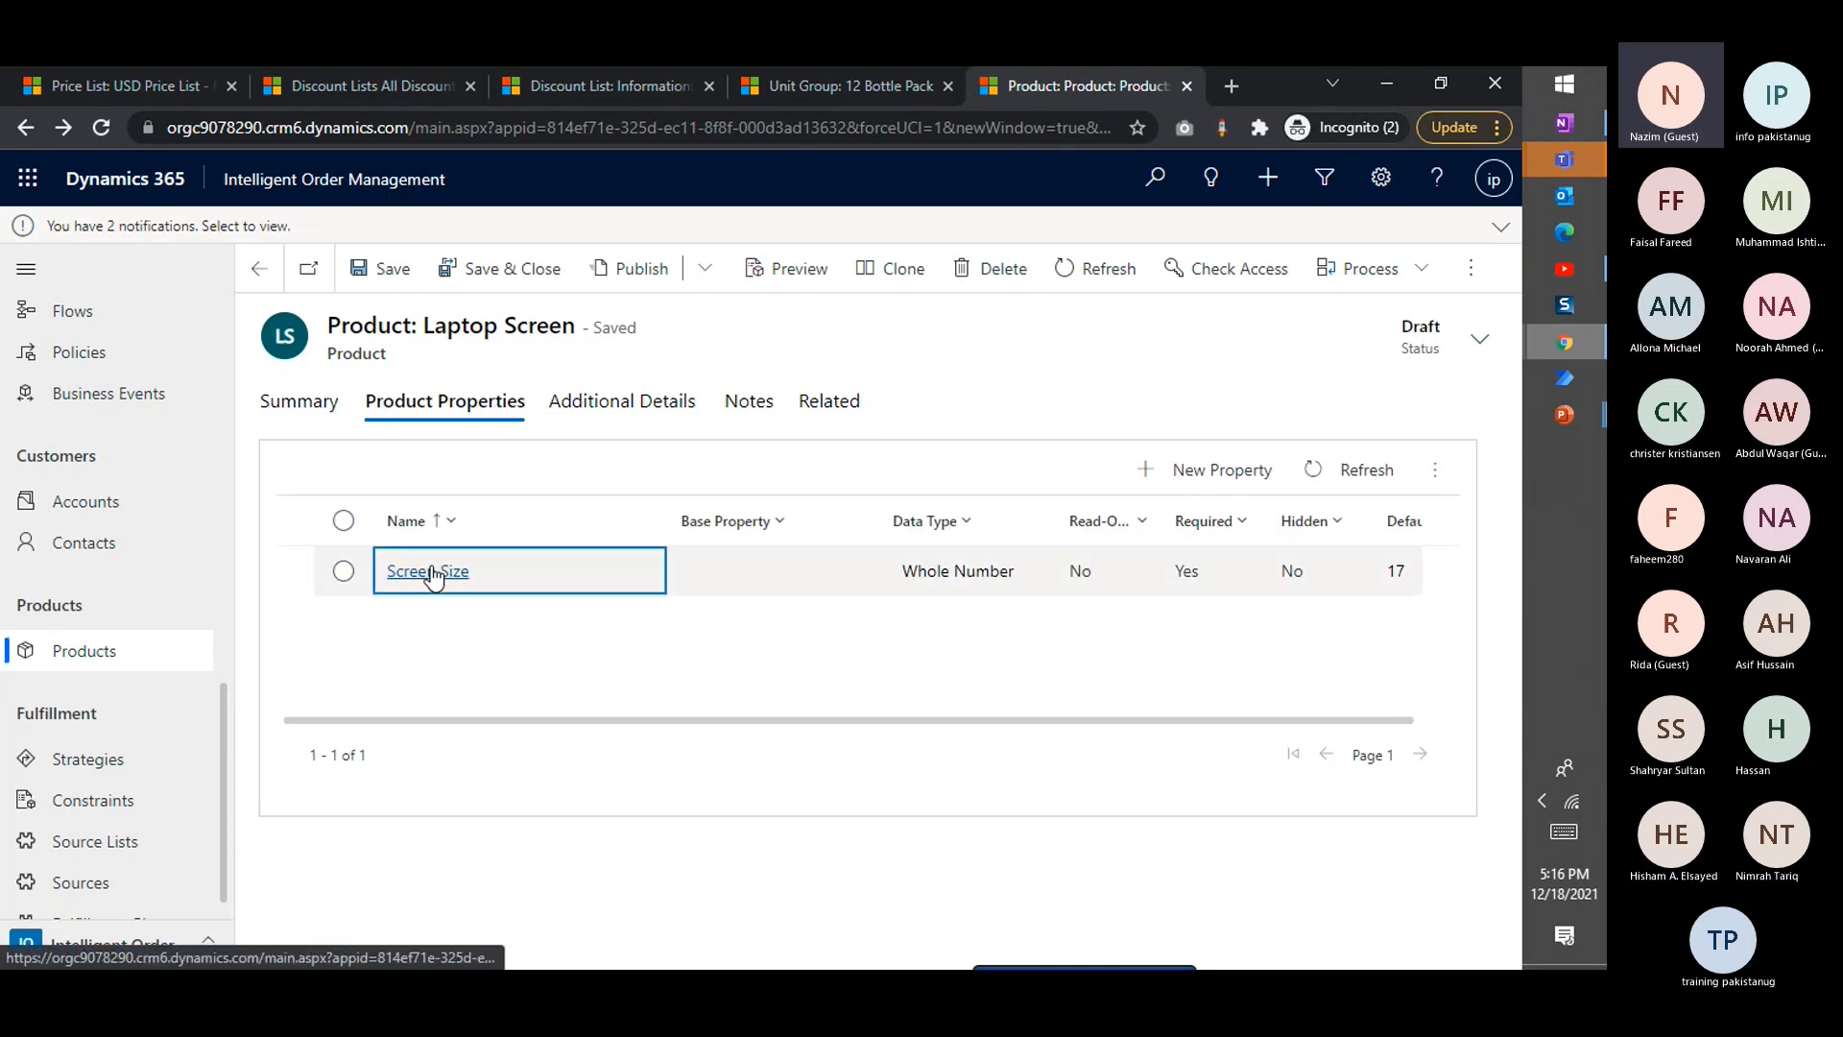
{"action": "left_click", "coordinate": [456, 572]}
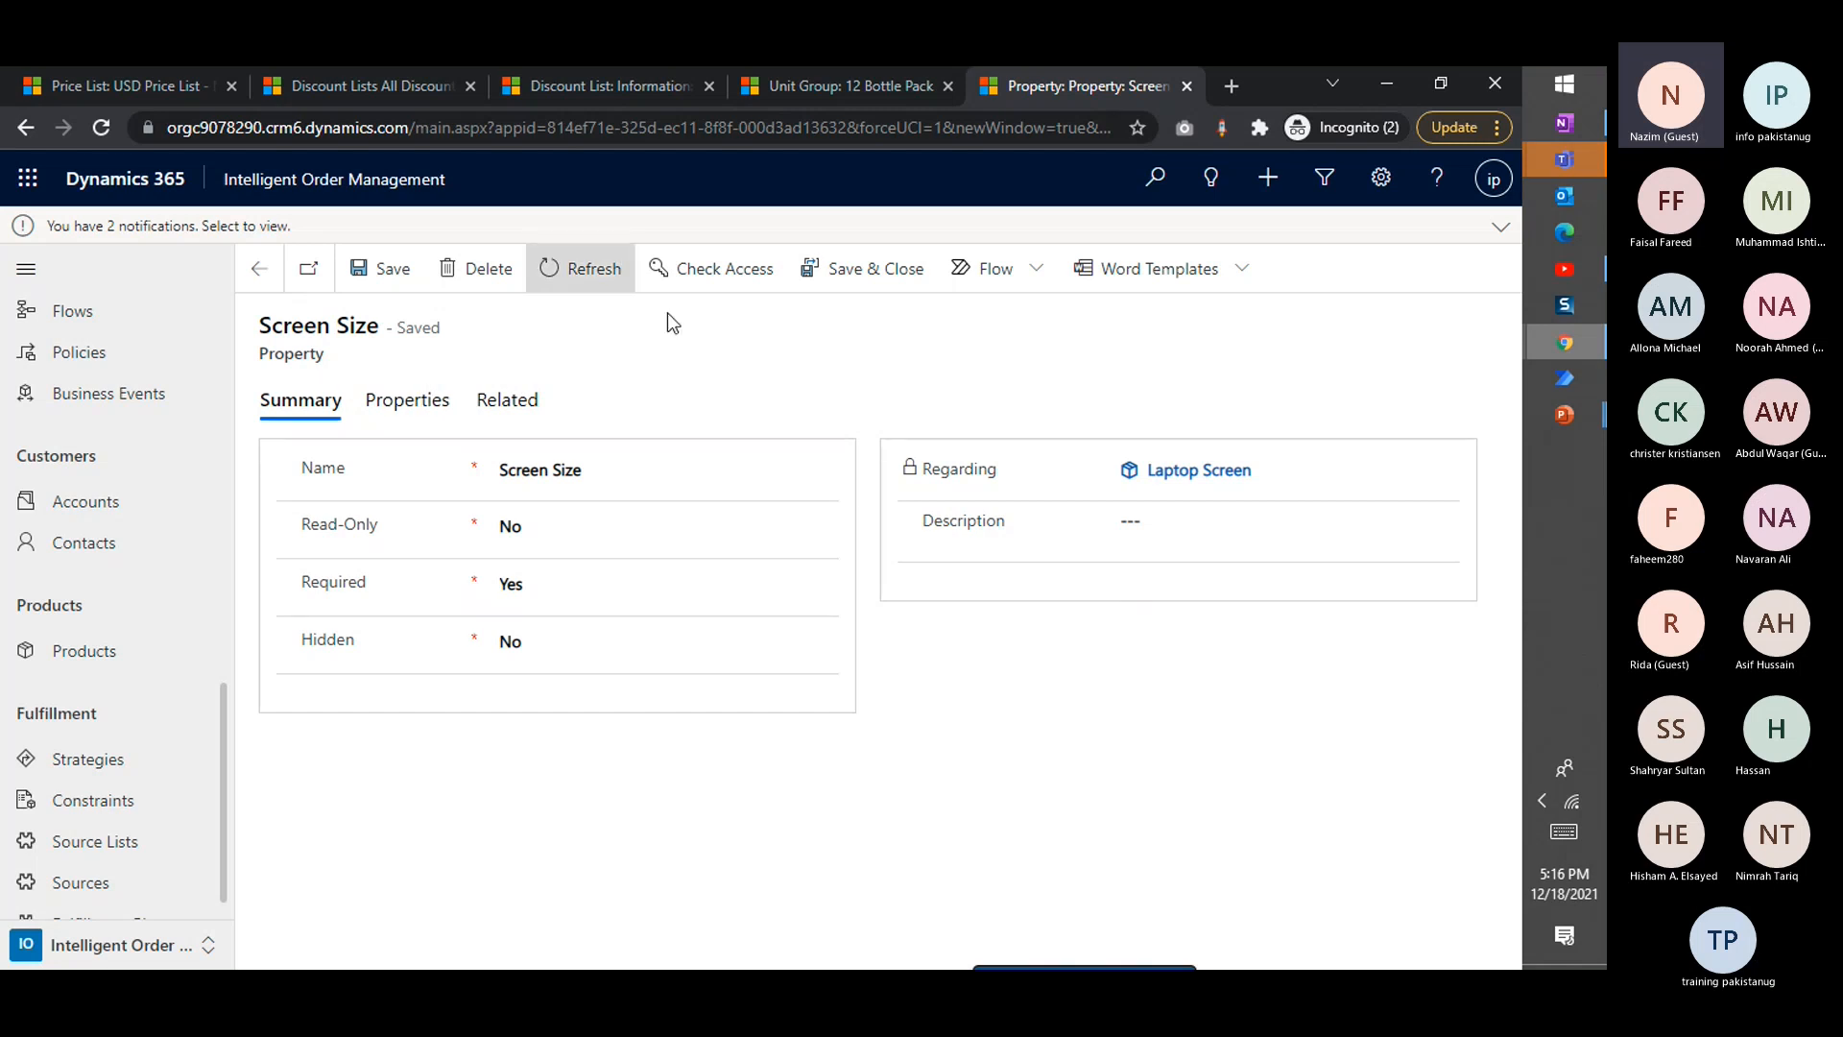
{"action": "left_click", "coordinate": [421, 408]}
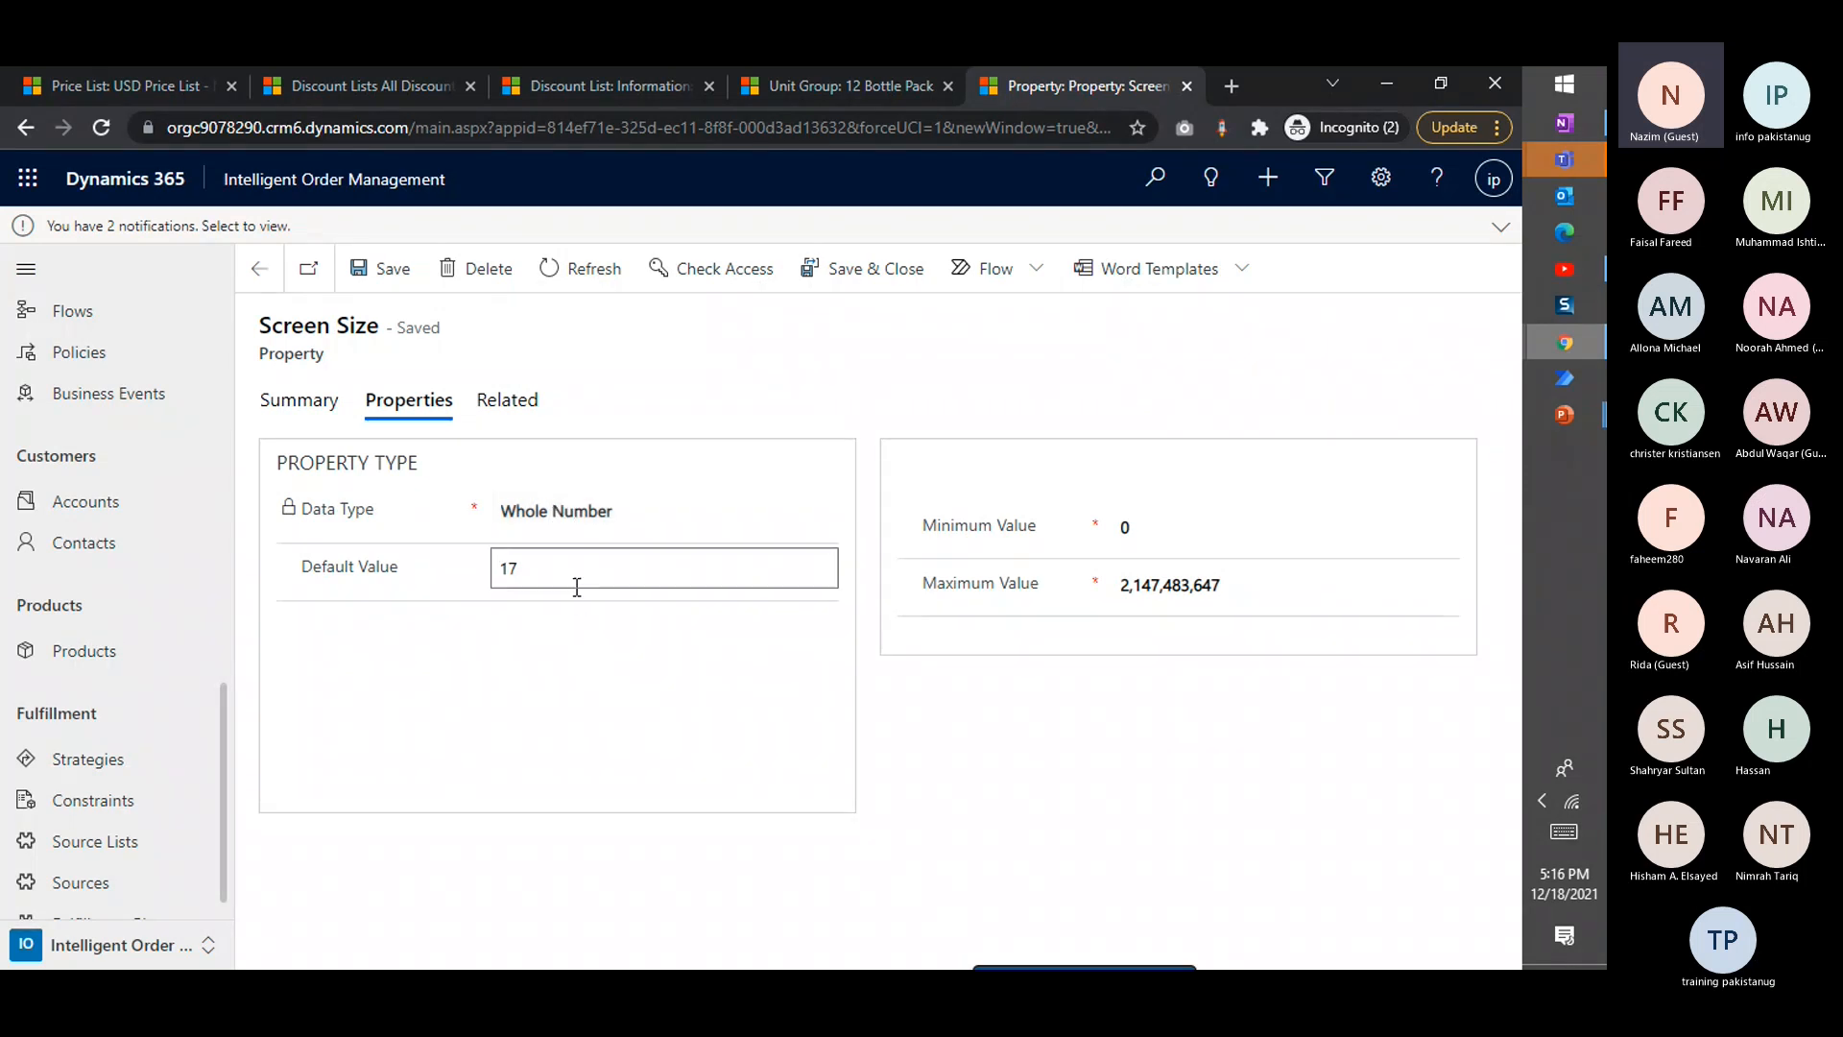
{"action": "left_click", "coordinate": [540, 560]}
{"action": "key", "text": "BackSpace"}
Set the Screen Size property's minimum value to 14 and maximum value to 19, save it and return to the product
{"action": "left_click", "coordinate": [1189, 535]}
{"action": "type", "text": "14"}
{"action": "key", "text": "Tab"}
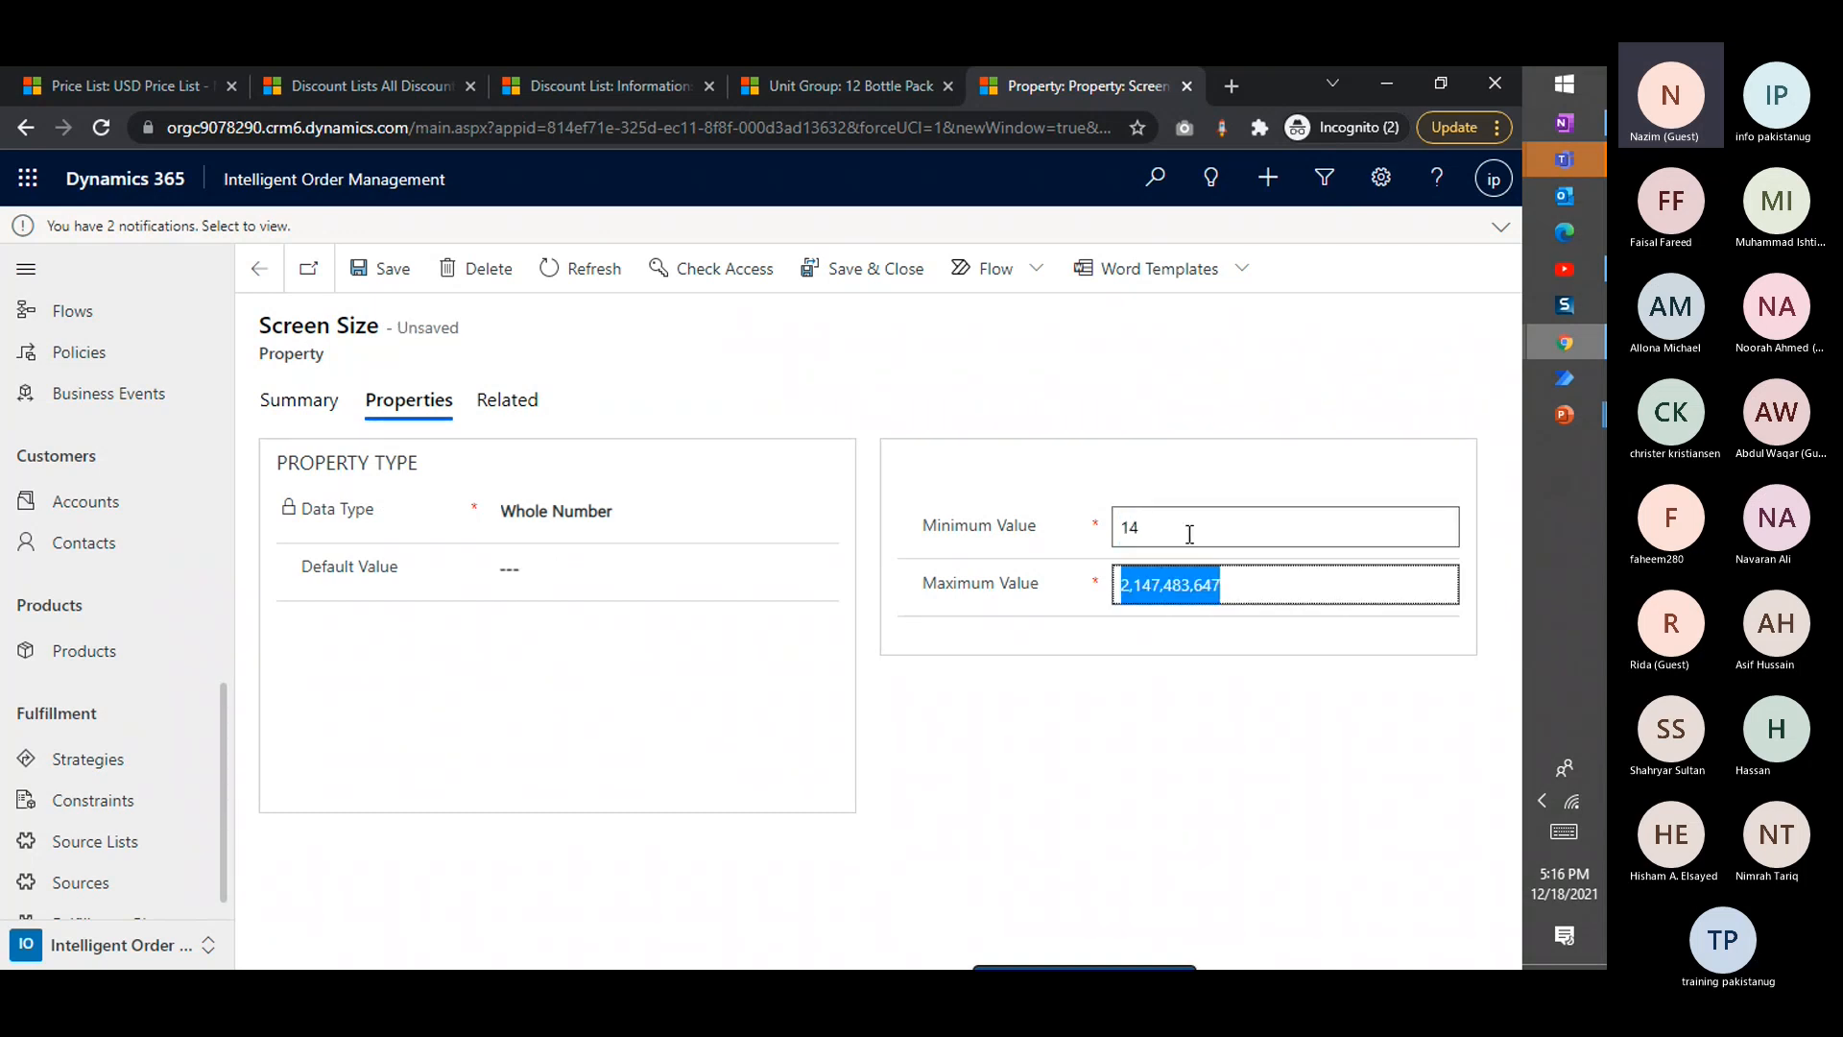
{"action": "type", "text": "19"}
{"action": "left_click", "coordinate": [1146, 728]}
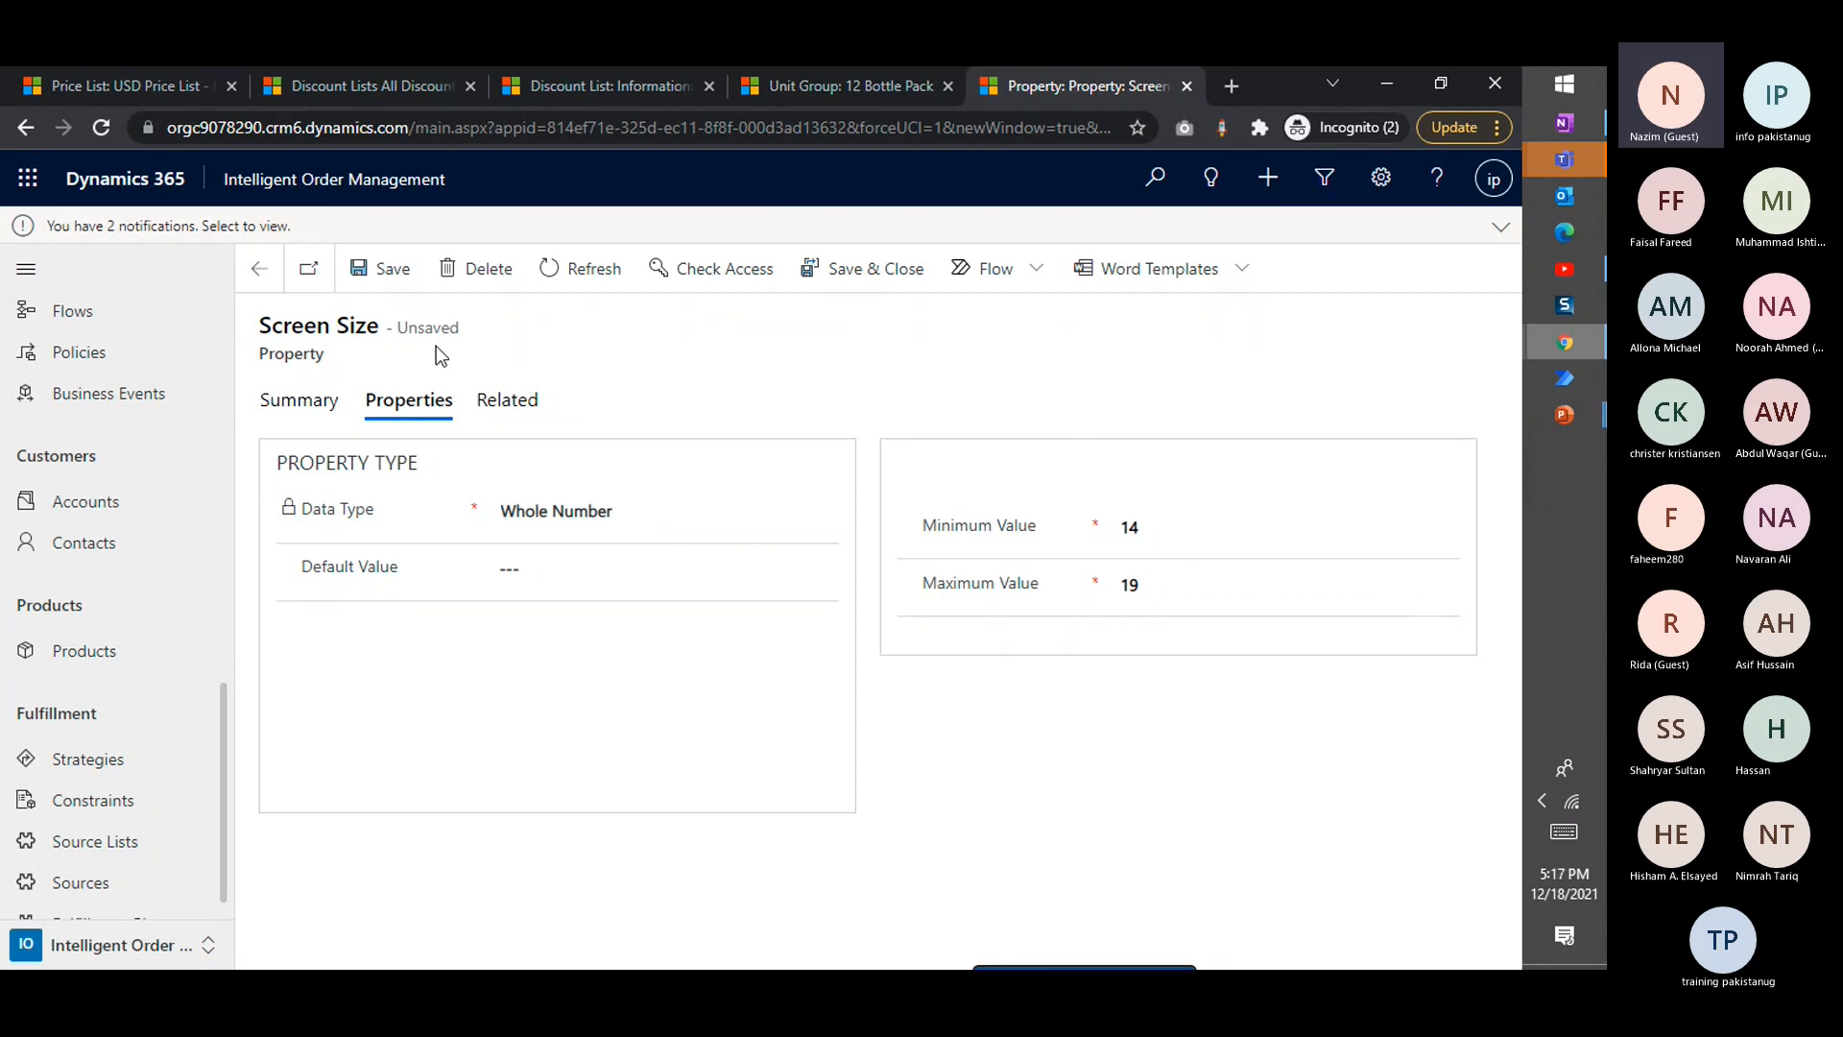
{"action": "left_click", "coordinate": [380, 268]}
{"action": "left_click", "coordinate": [260, 270]}
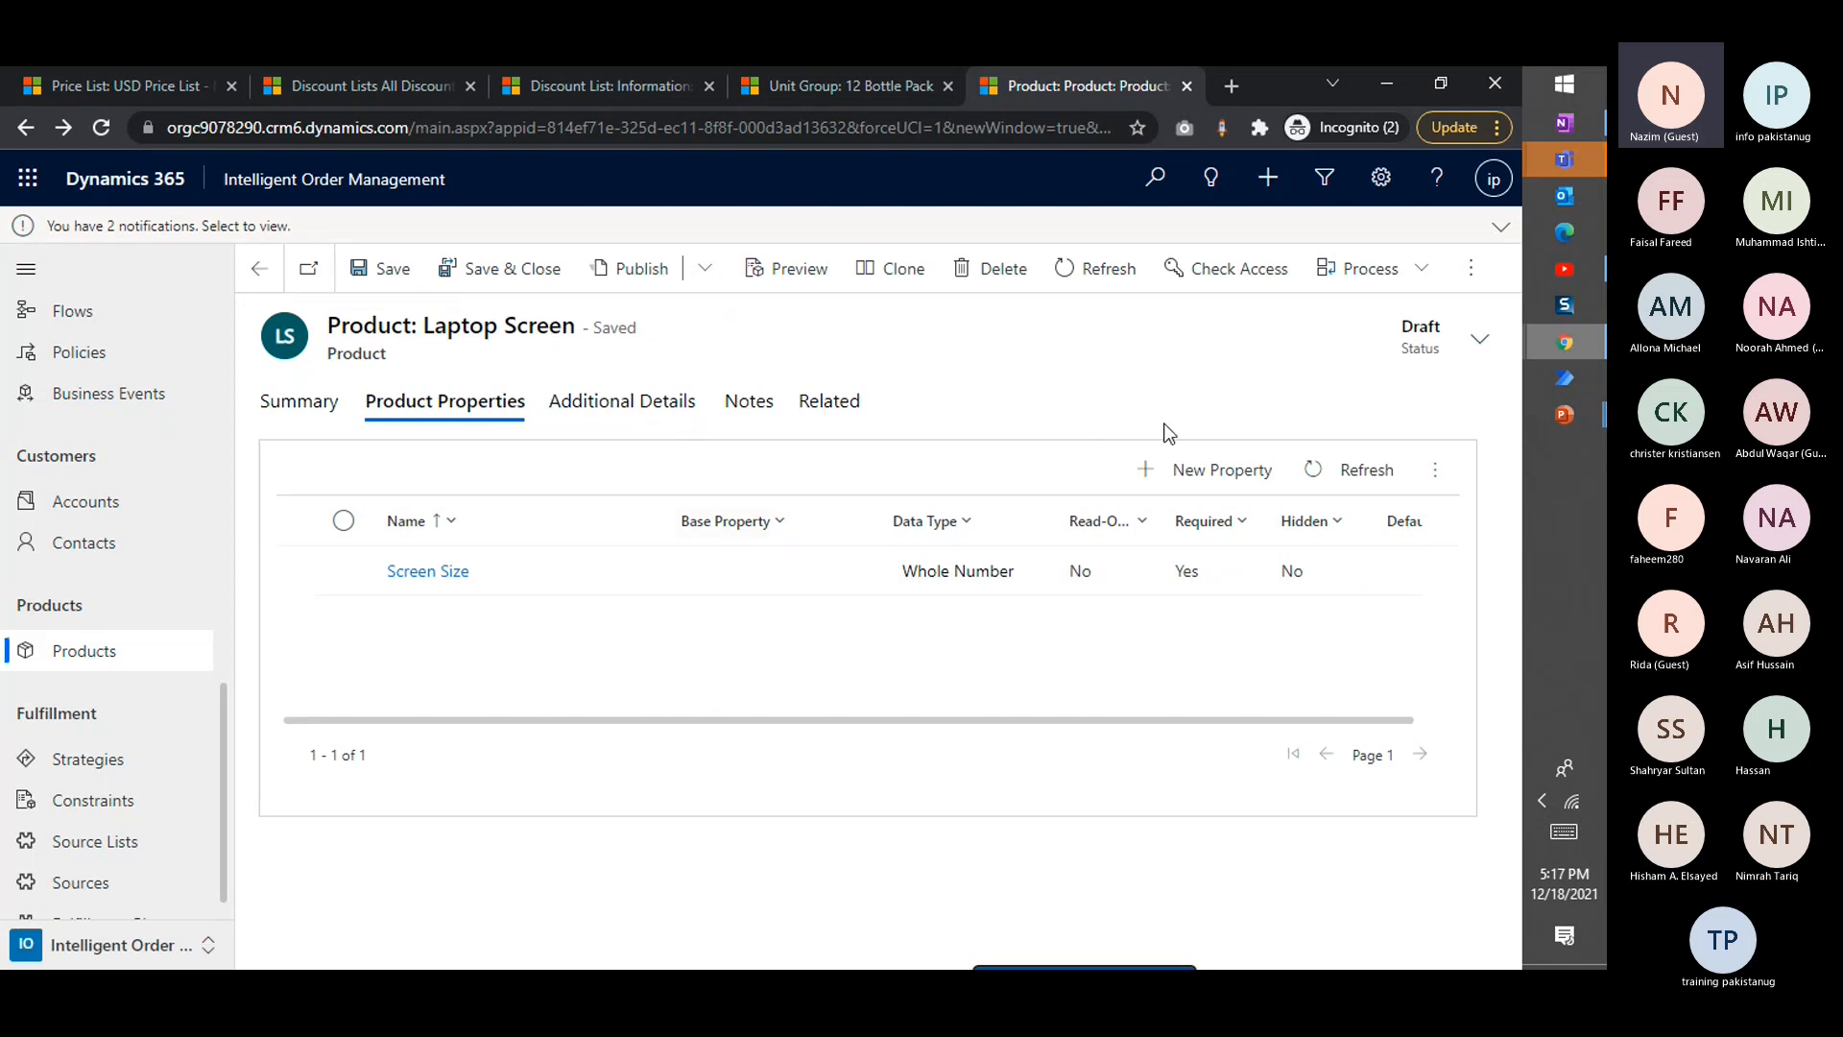
Start another new property for the Laptop Screen product and name it Brand Name
{"action": "left_click", "coordinate": [1228, 467]}
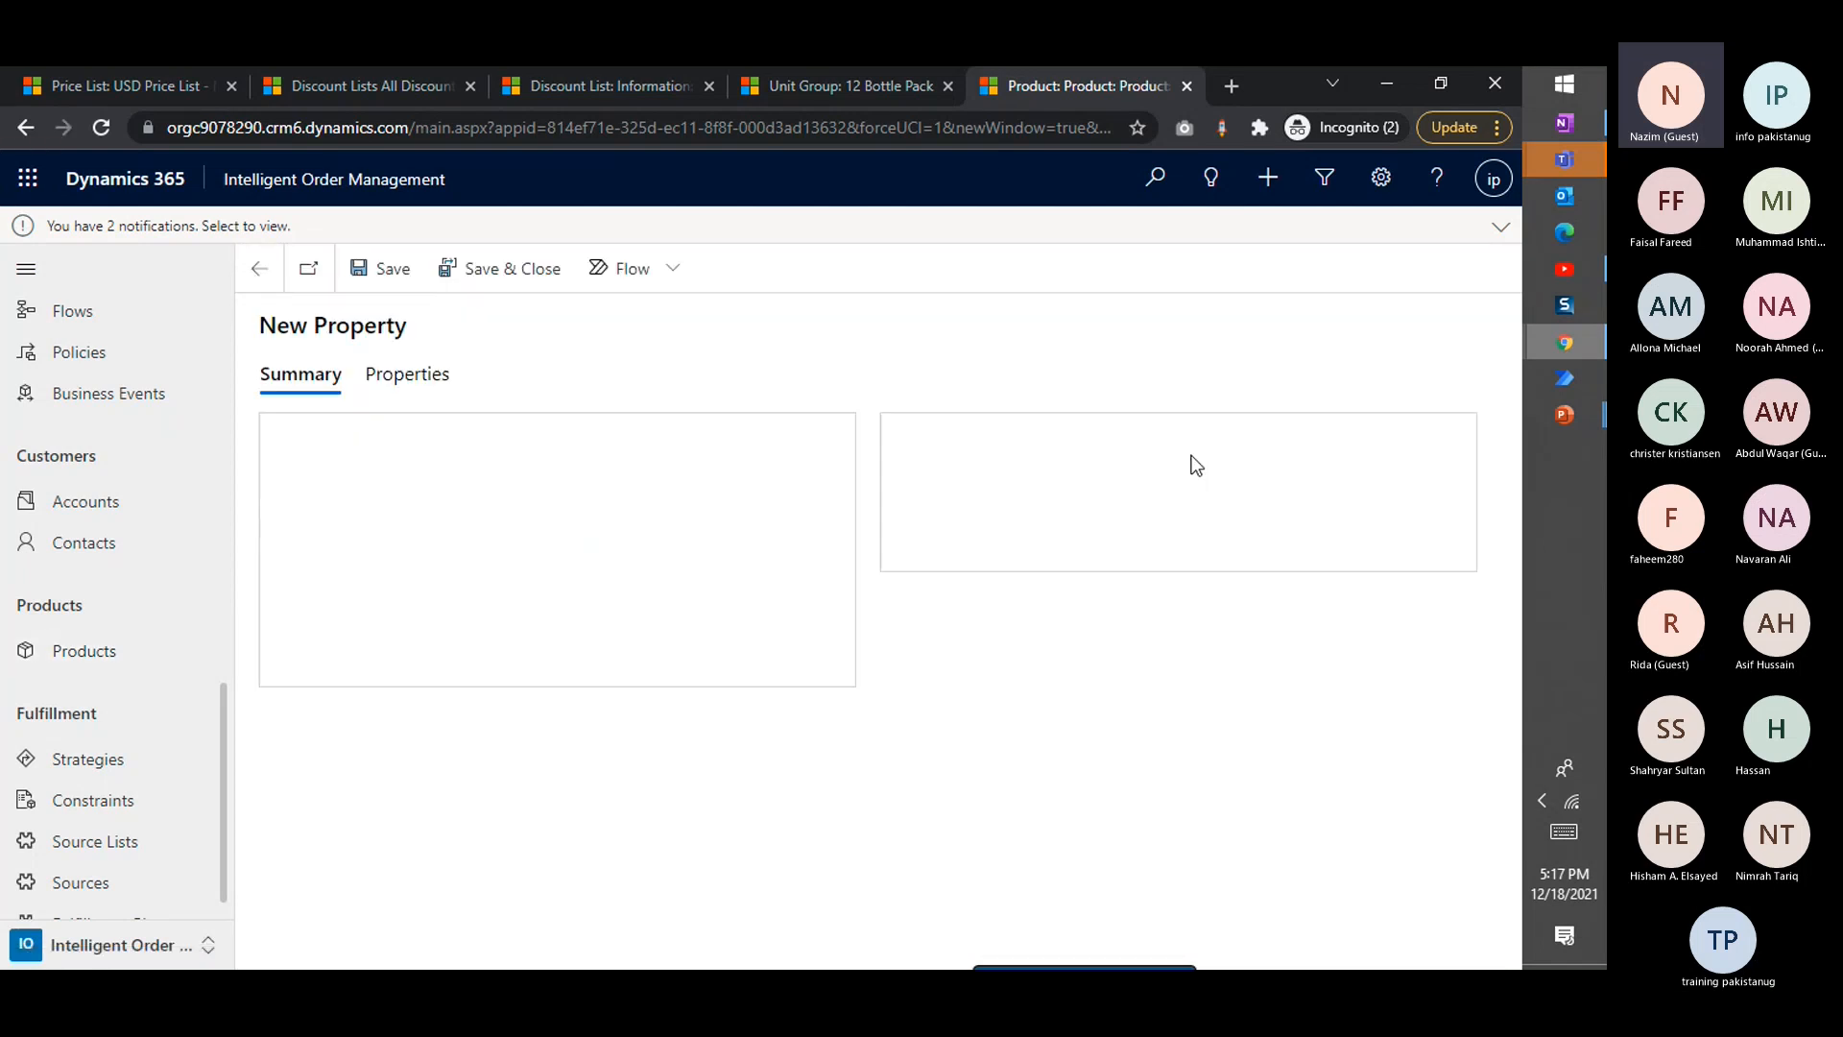
{"action": "left_click", "coordinate": [625, 454]}
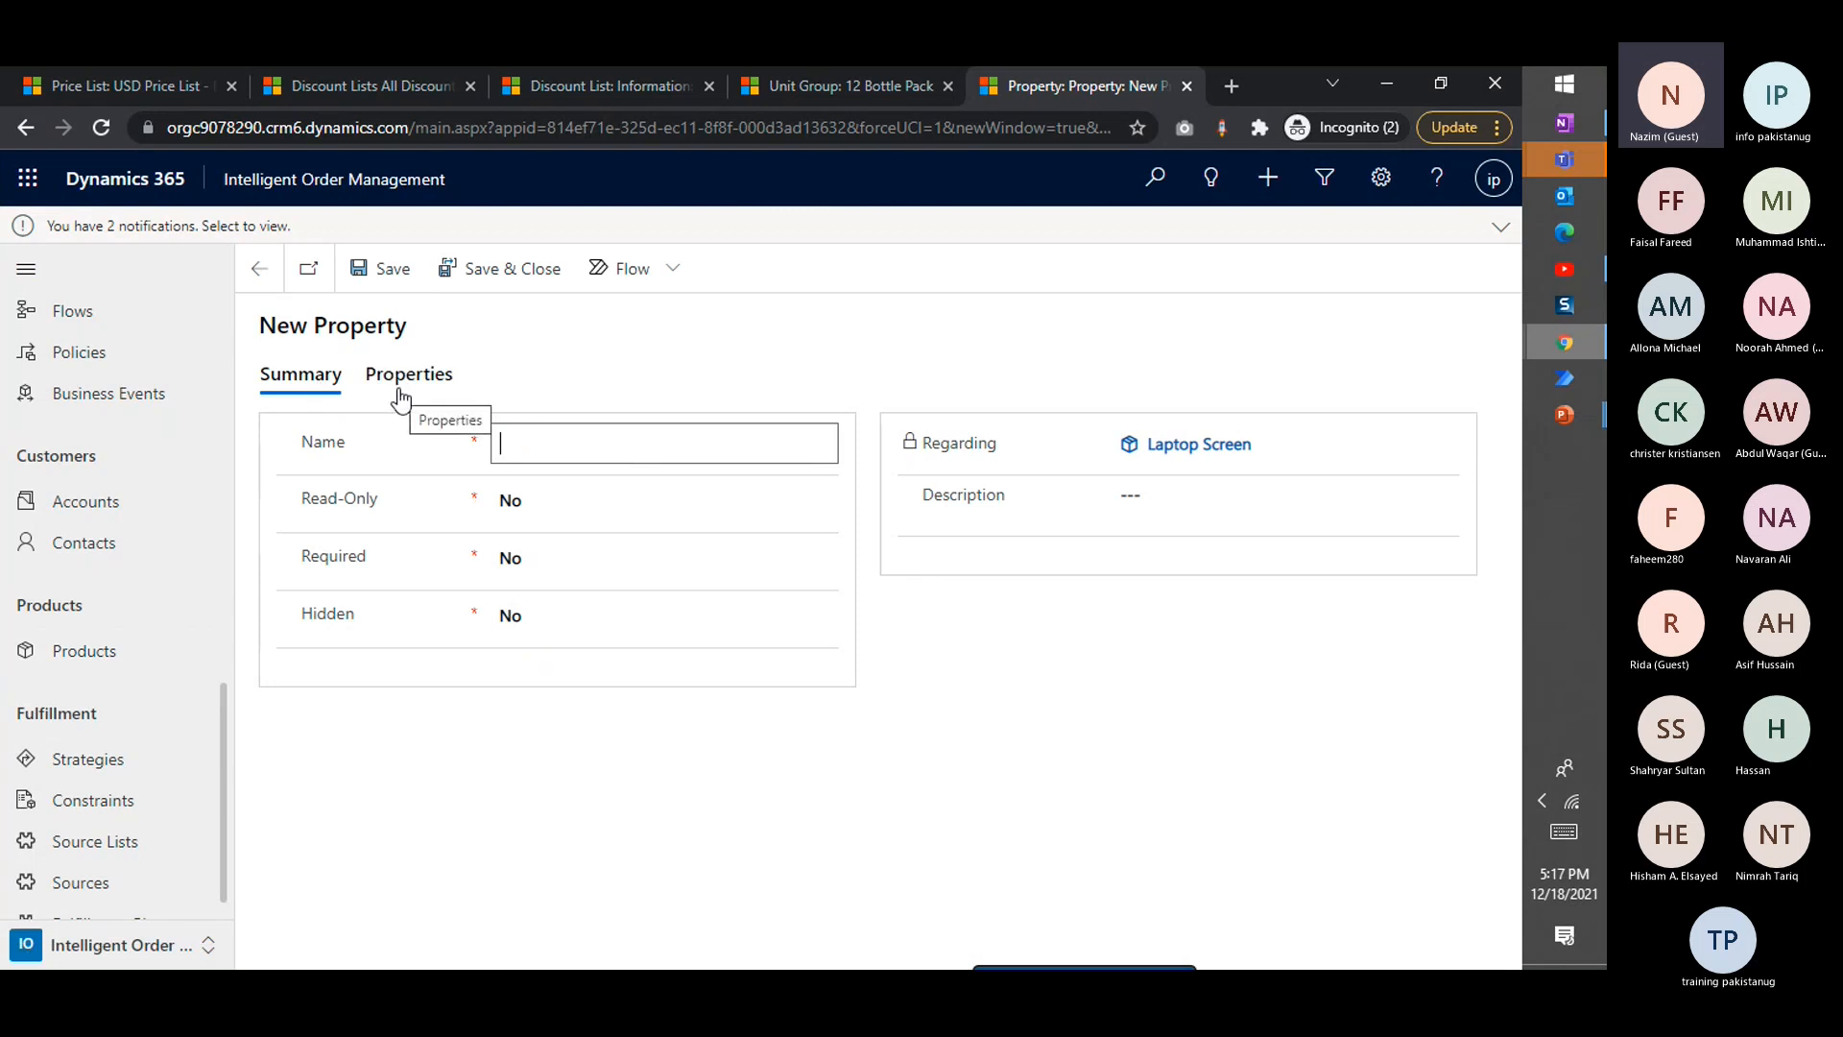
{"action": "type", "text": "Brand Name"}
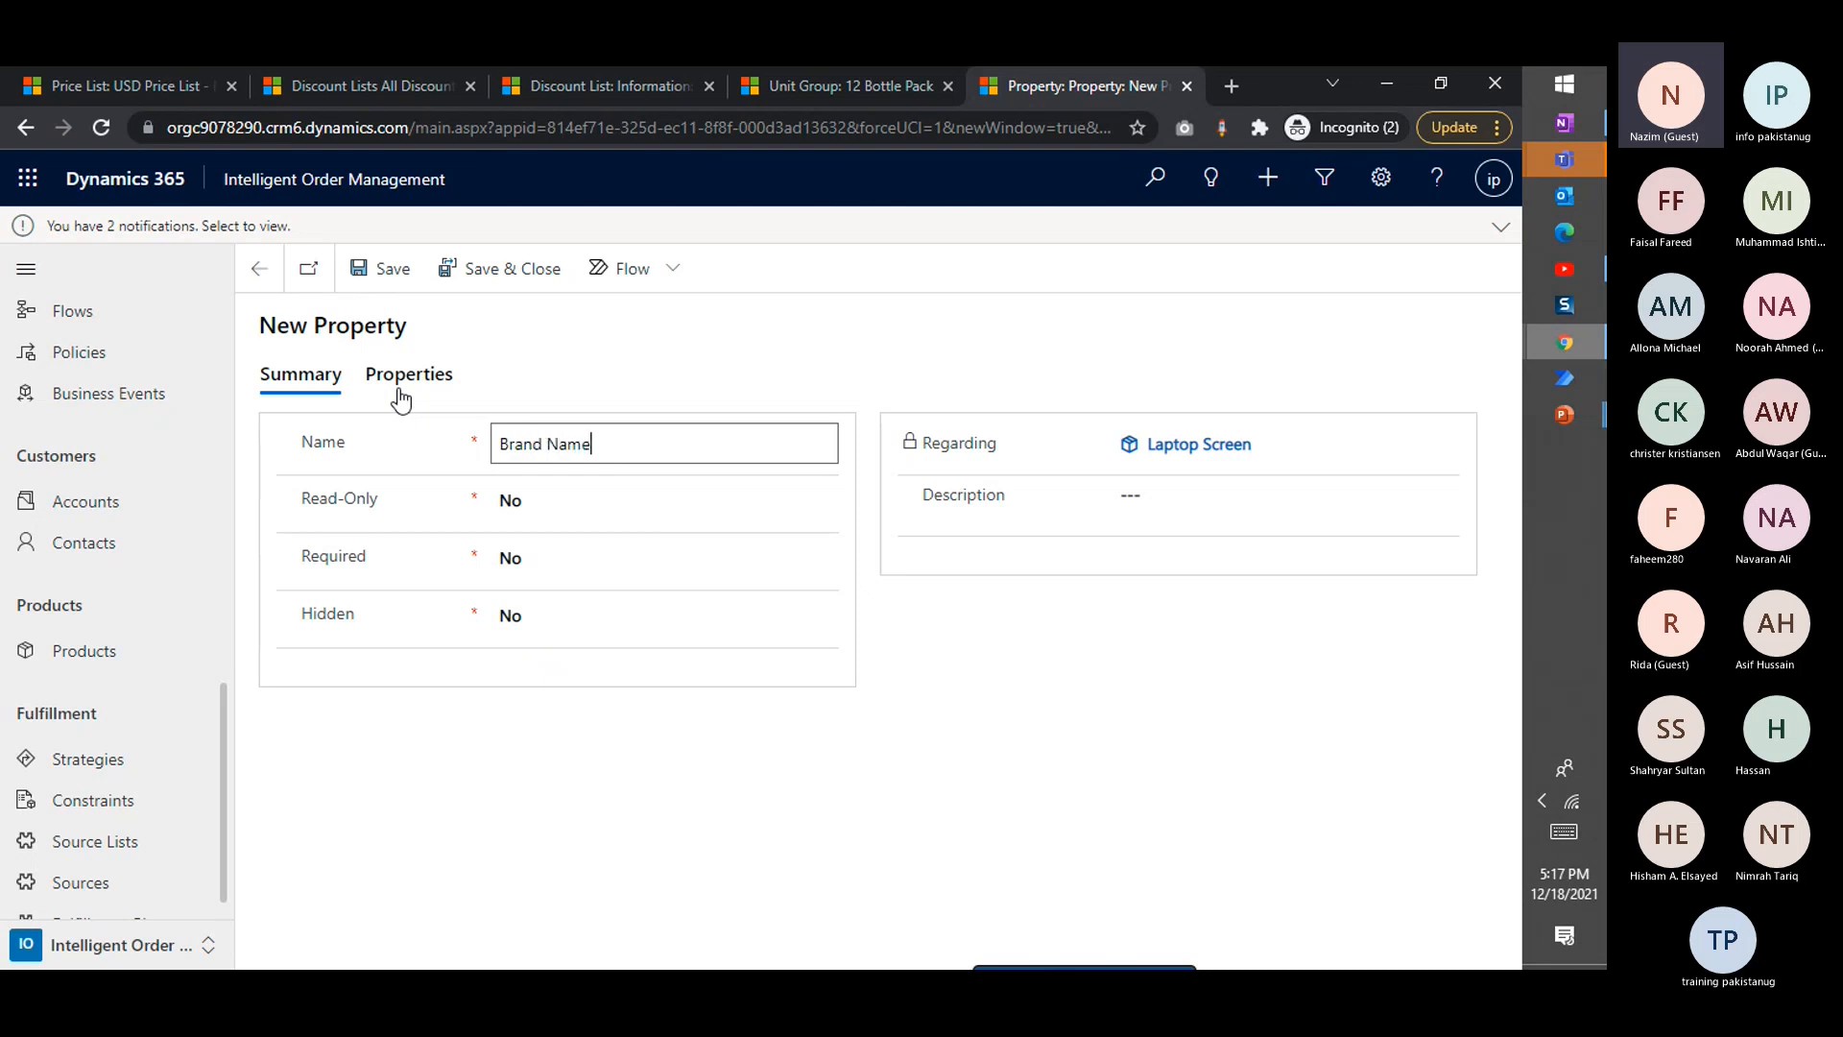
Set the Brand Name property's data type to Option Set
{"action": "left_click", "coordinate": [401, 399]}
{"action": "left_click", "coordinate": [582, 491]}
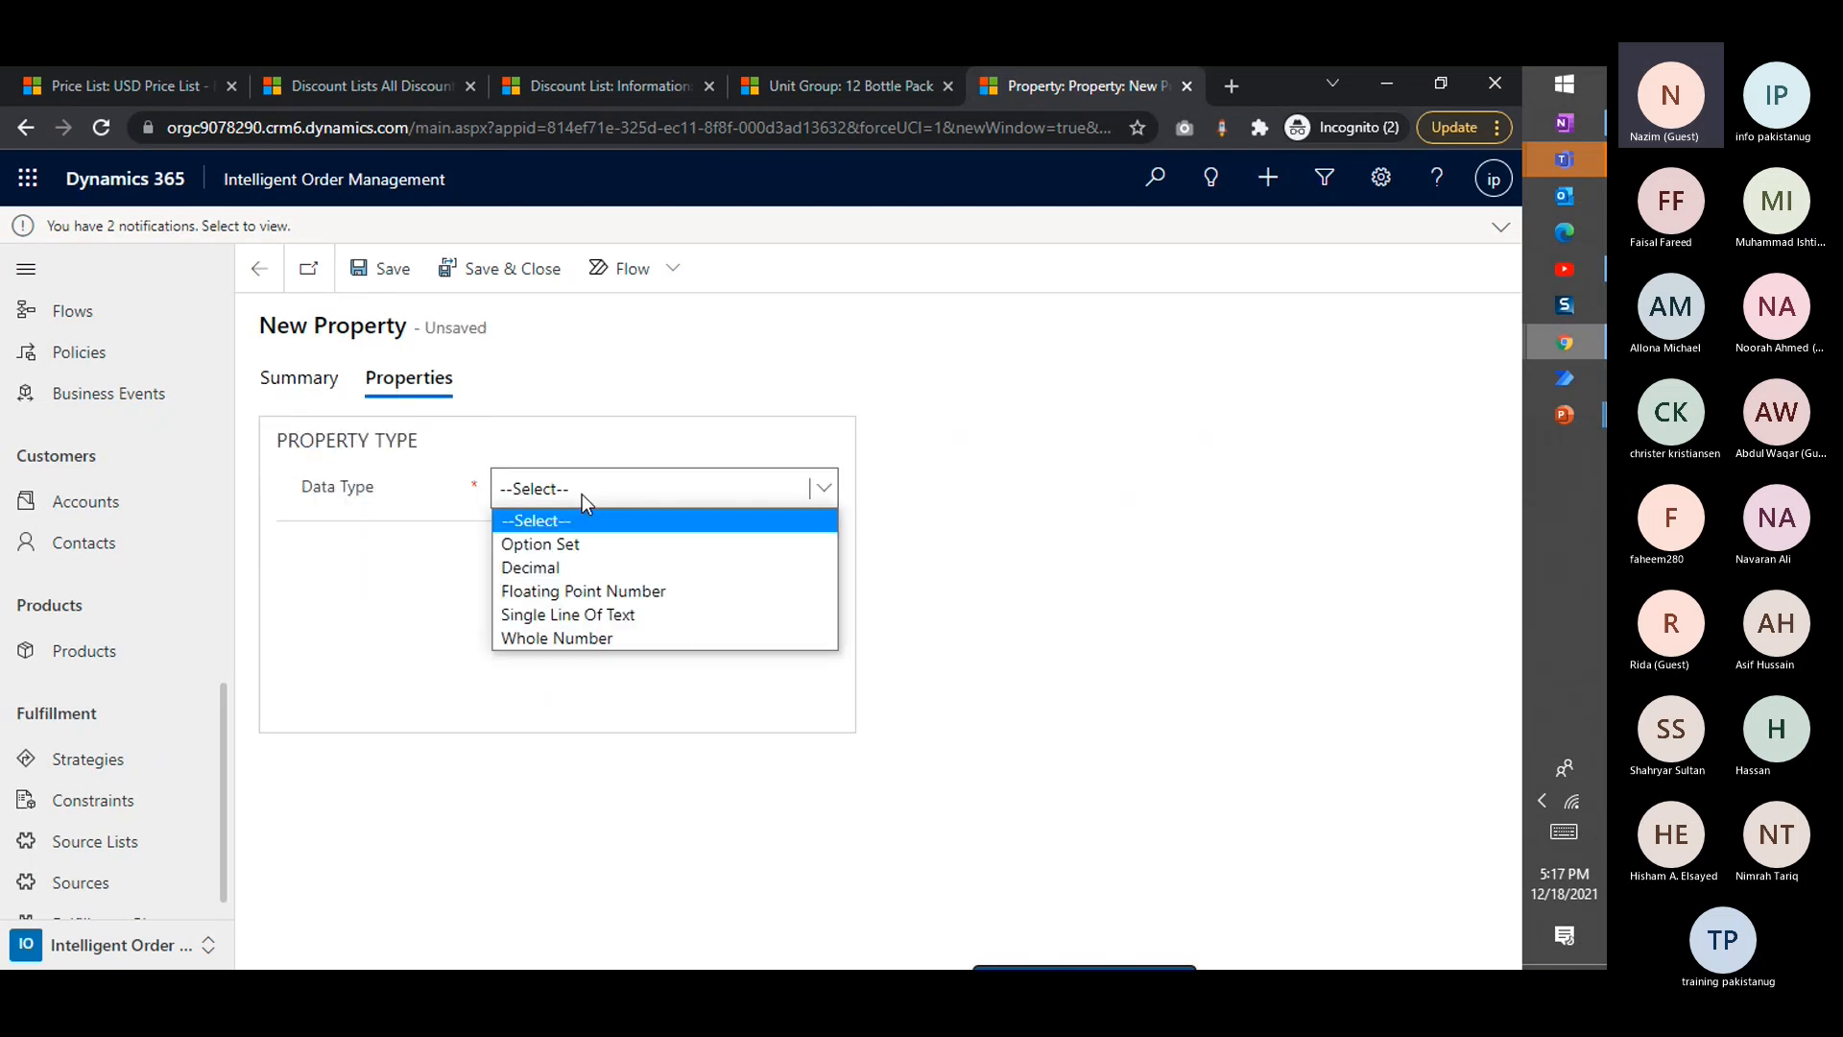
{"action": "left_click", "coordinate": [590, 541]}
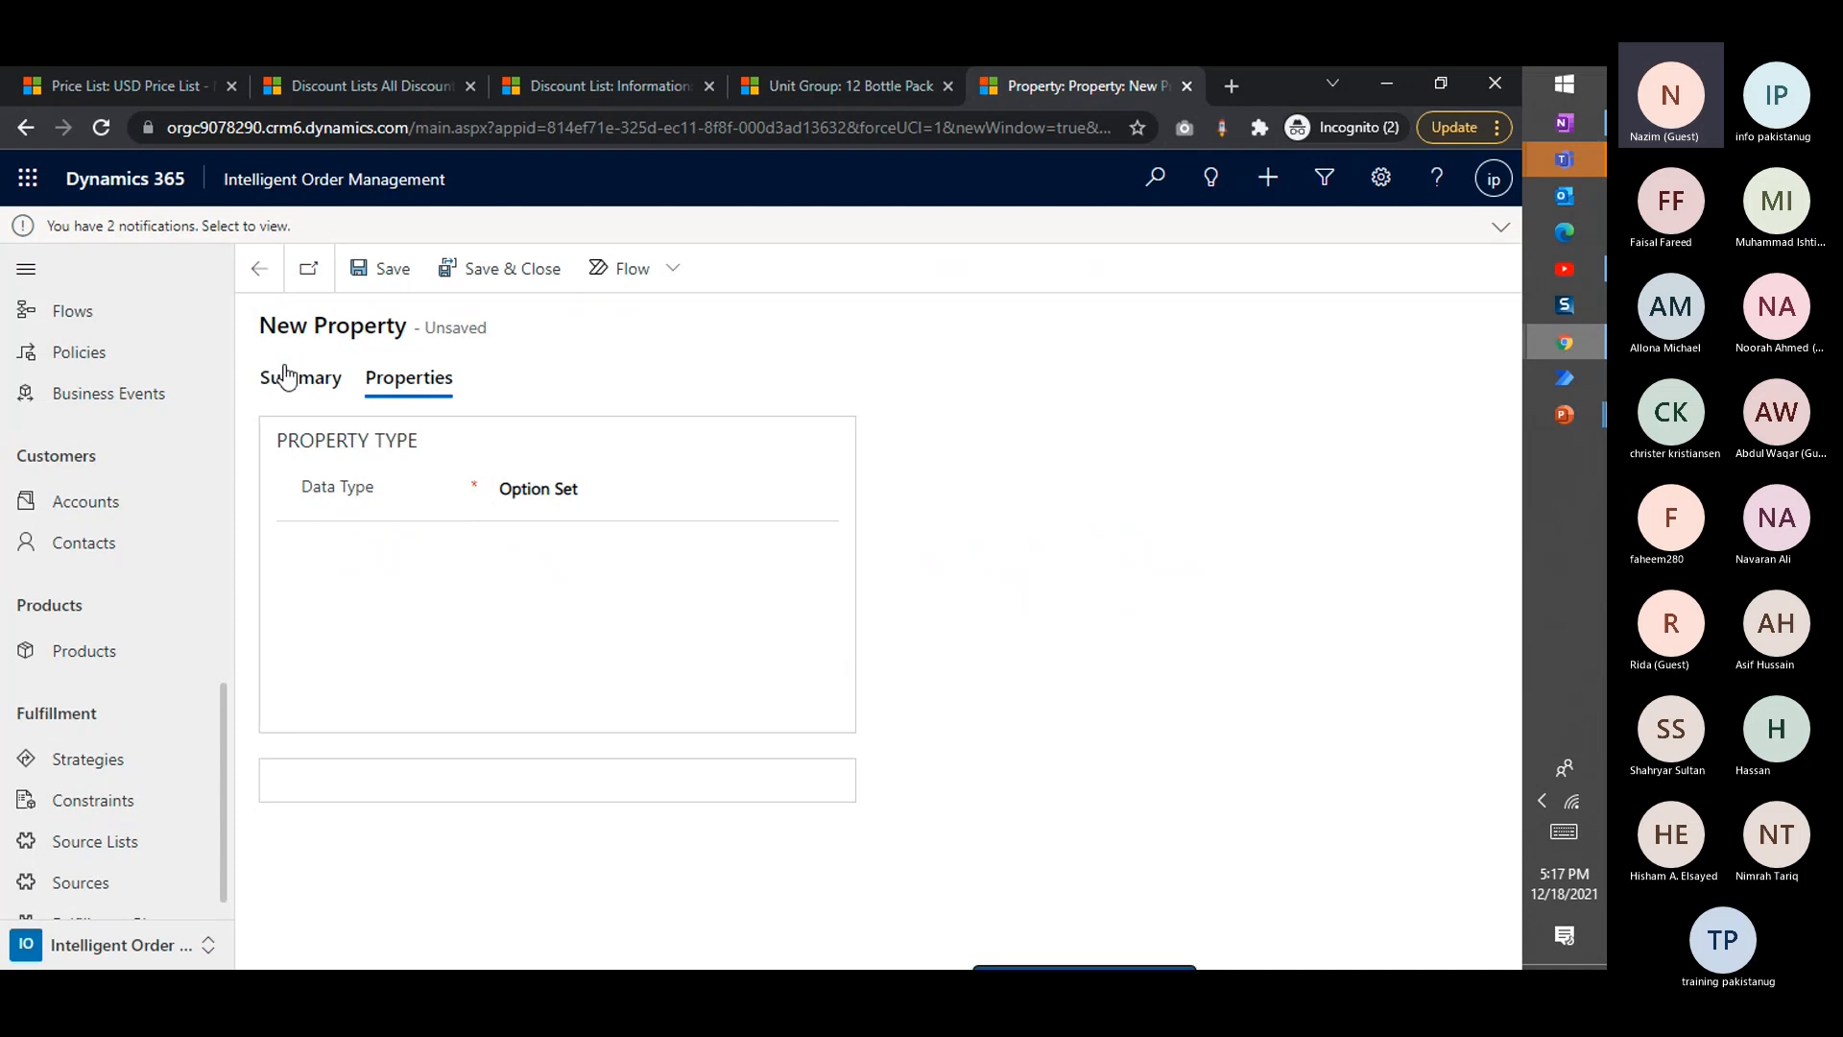
Set the Brand Name property's Required setting to Yes
{"action": "left_click", "coordinate": [283, 376]}
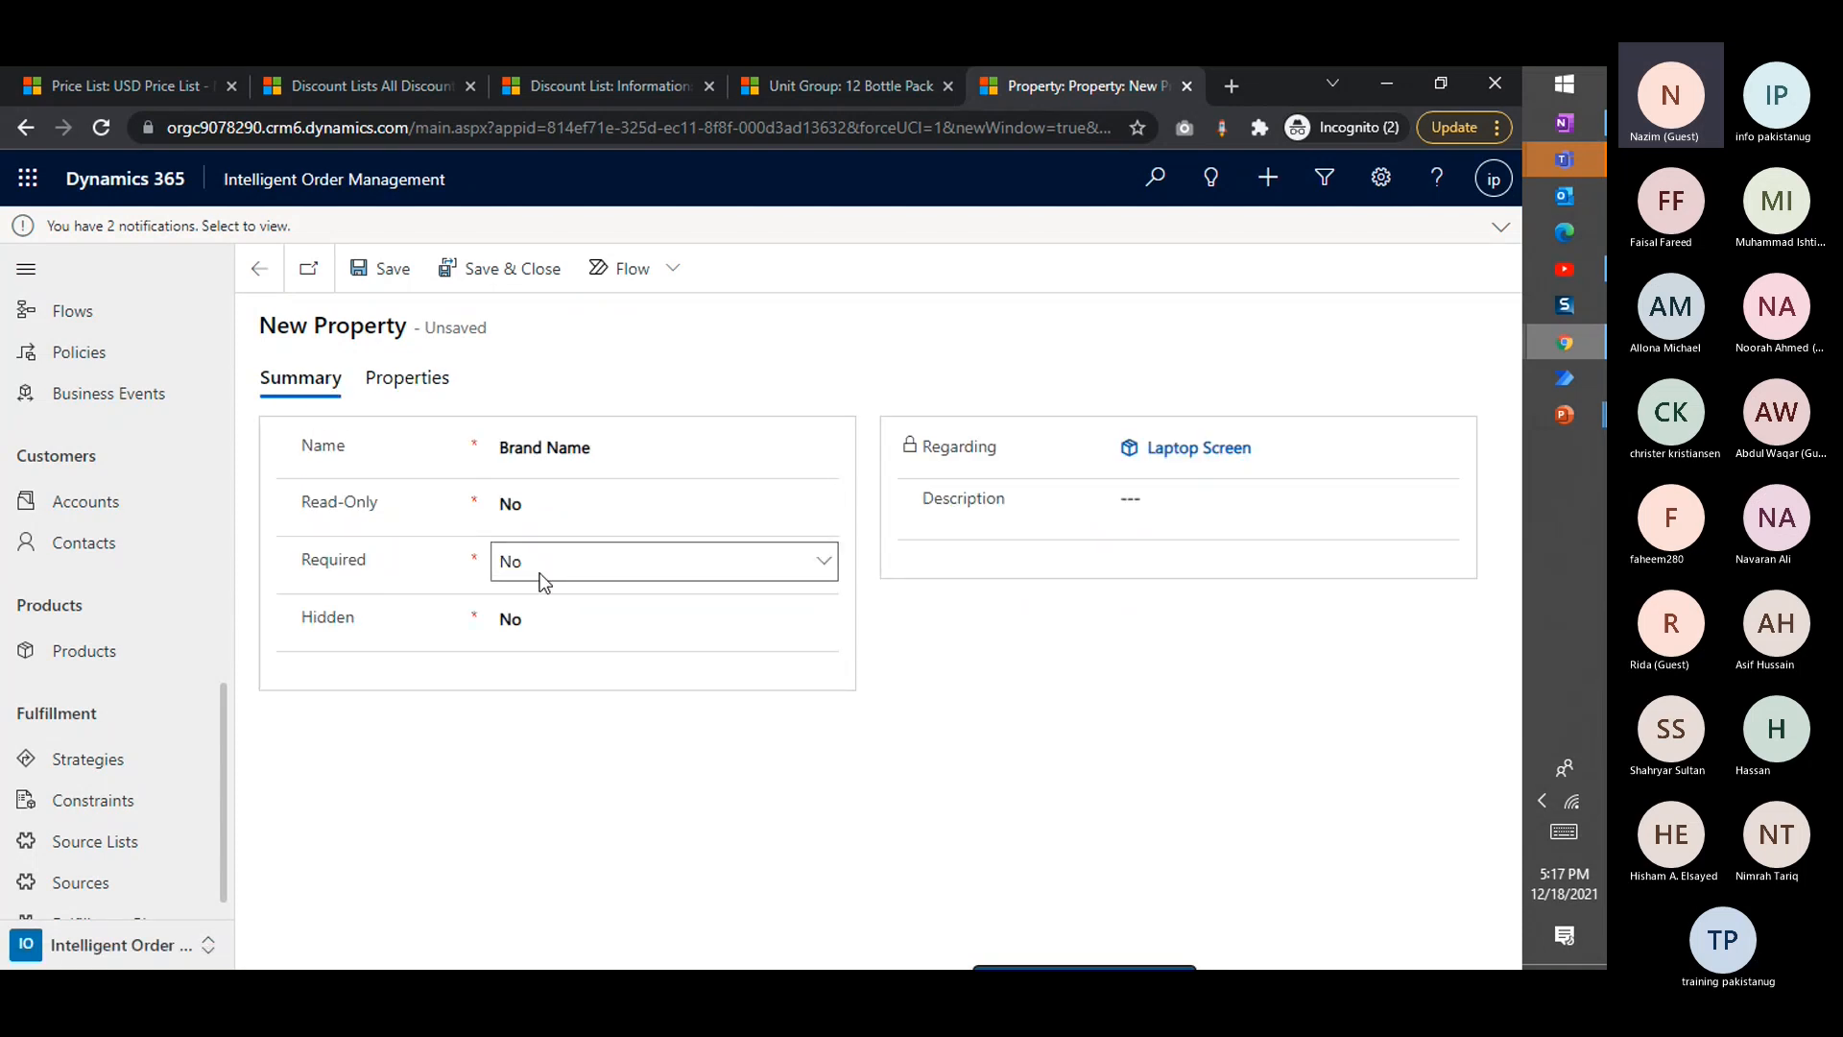
{"action": "left_click", "coordinate": [541, 568]}
{"action": "left_click", "coordinate": [1003, 742]}
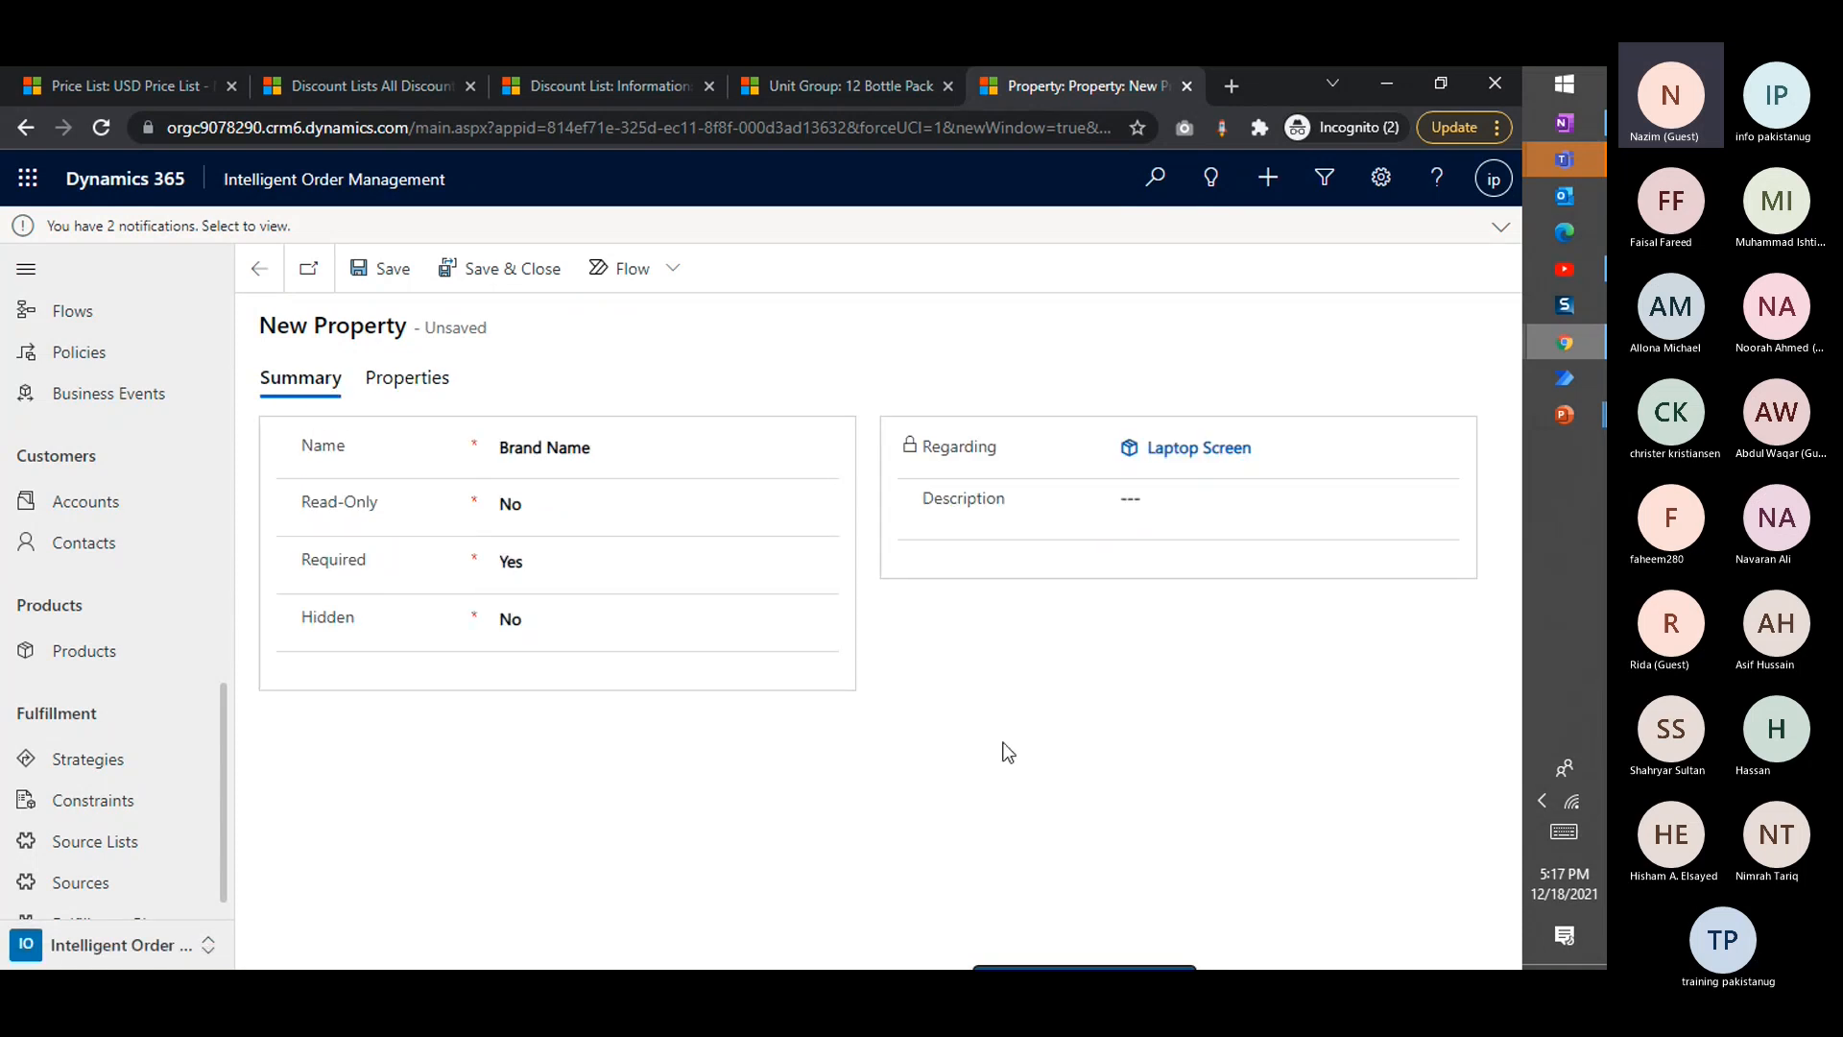
Set the Brand Name property's data type to Single Line Of Text
{"action": "left_click", "coordinate": [415, 388]}
{"action": "left_click", "coordinate": [533, 497]}
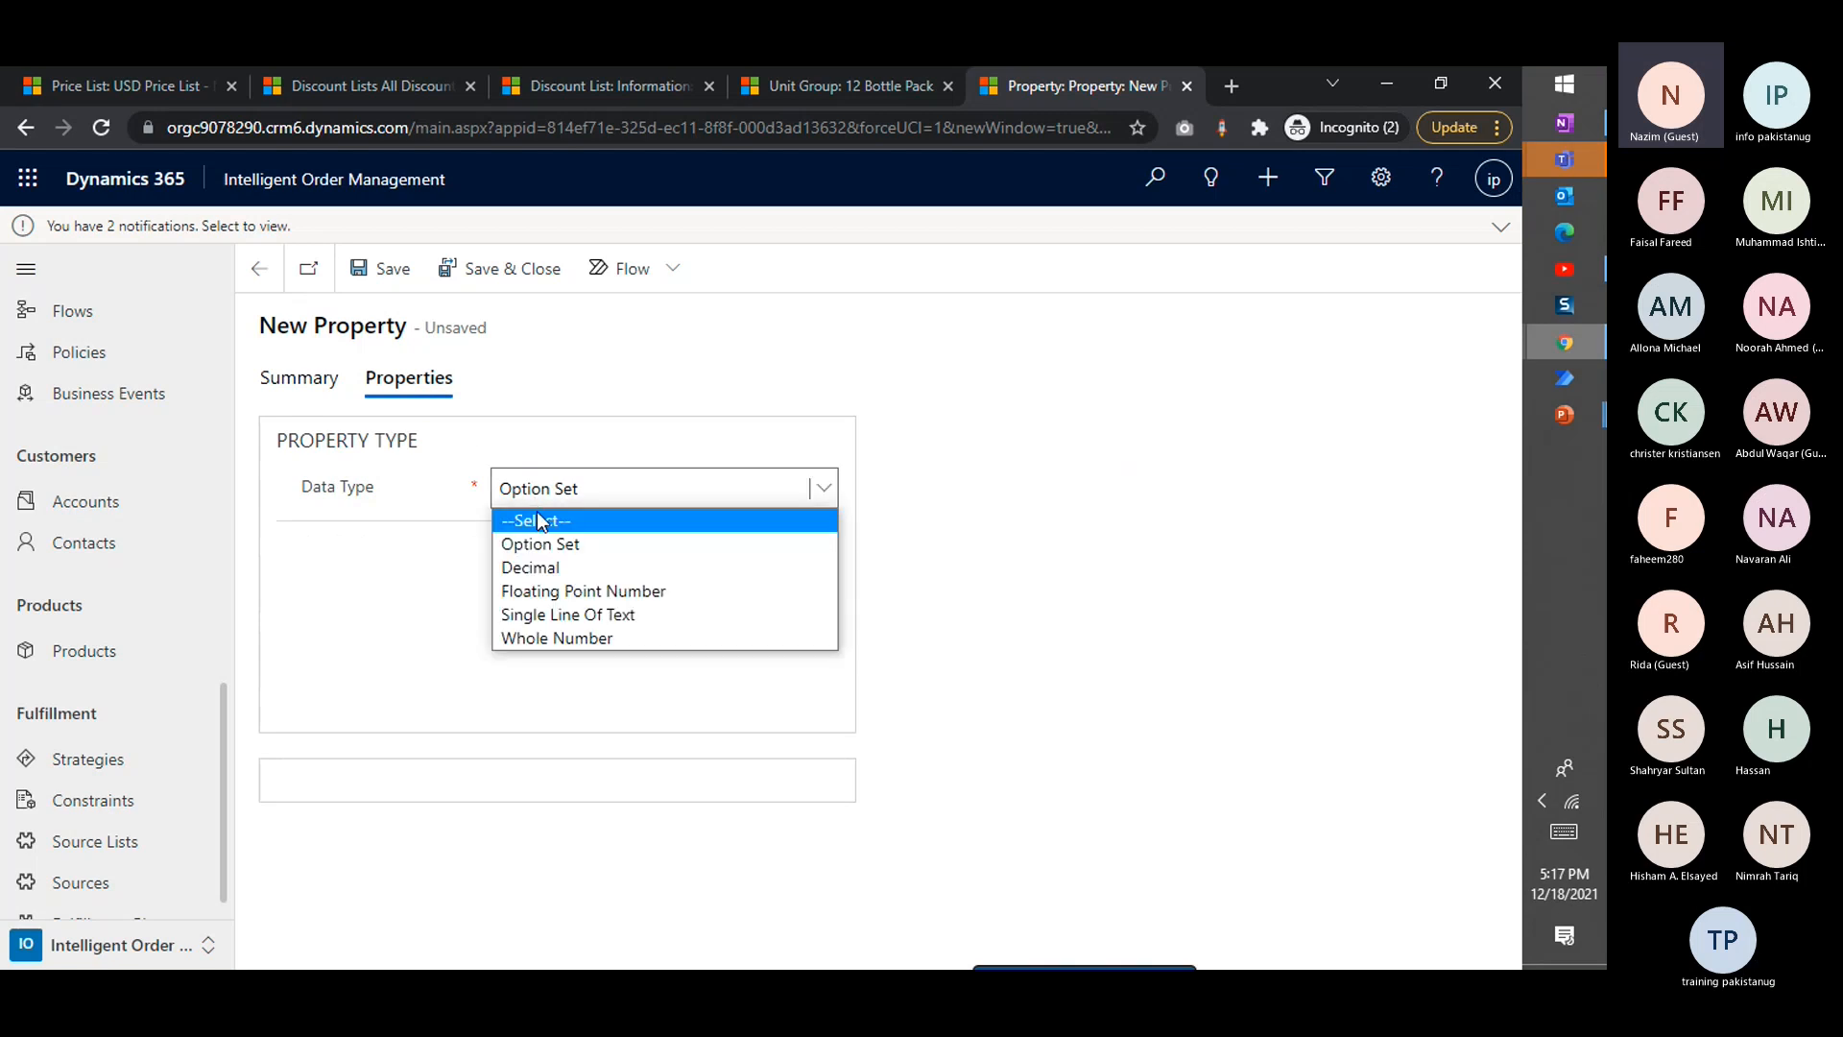
{"action": "left_click", "coordinate": [537, 613]}
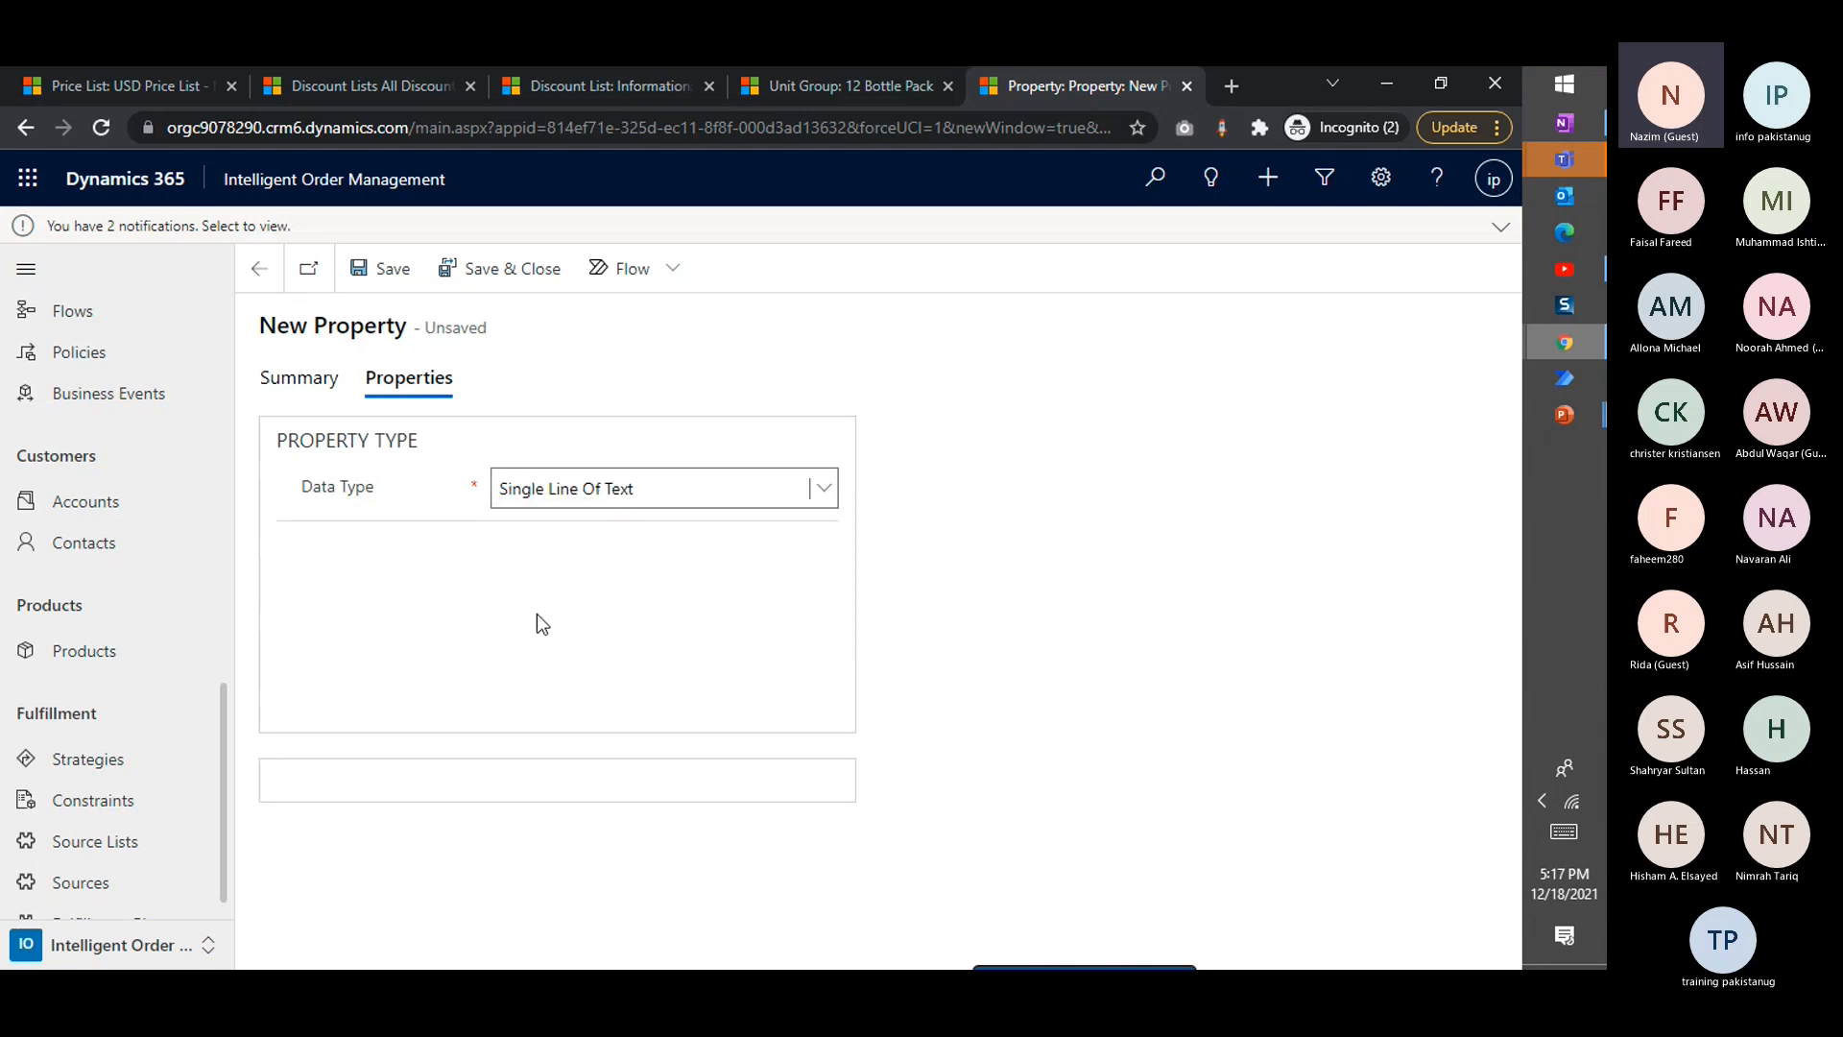
{"action": "left_click", "coordinate": [586, 553]}
Set the Brand Name property's maximum length to 500, leave its default value empty, save it and return to the product
{"action": "left_click", "coordinate": [1173, 500]}
{"action": "type", "text": "500"}
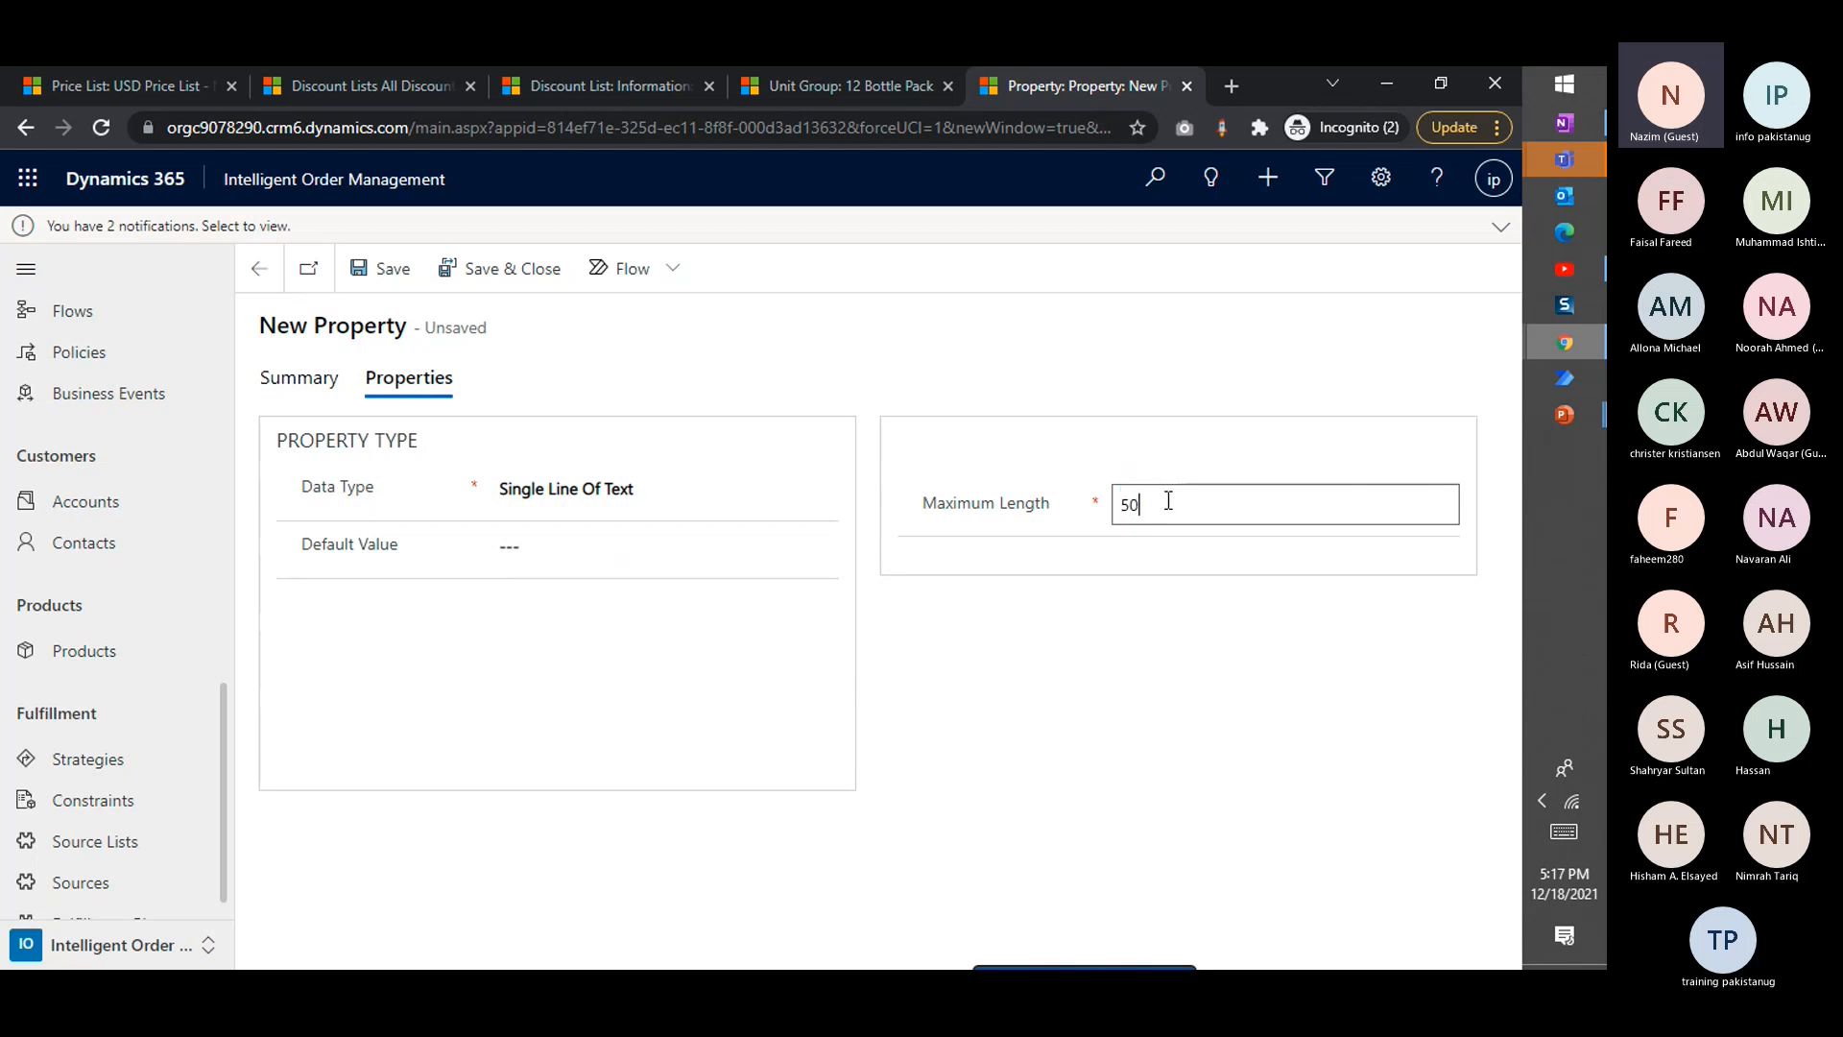
{"action": "left_click", "coordinate": [732, 561]}
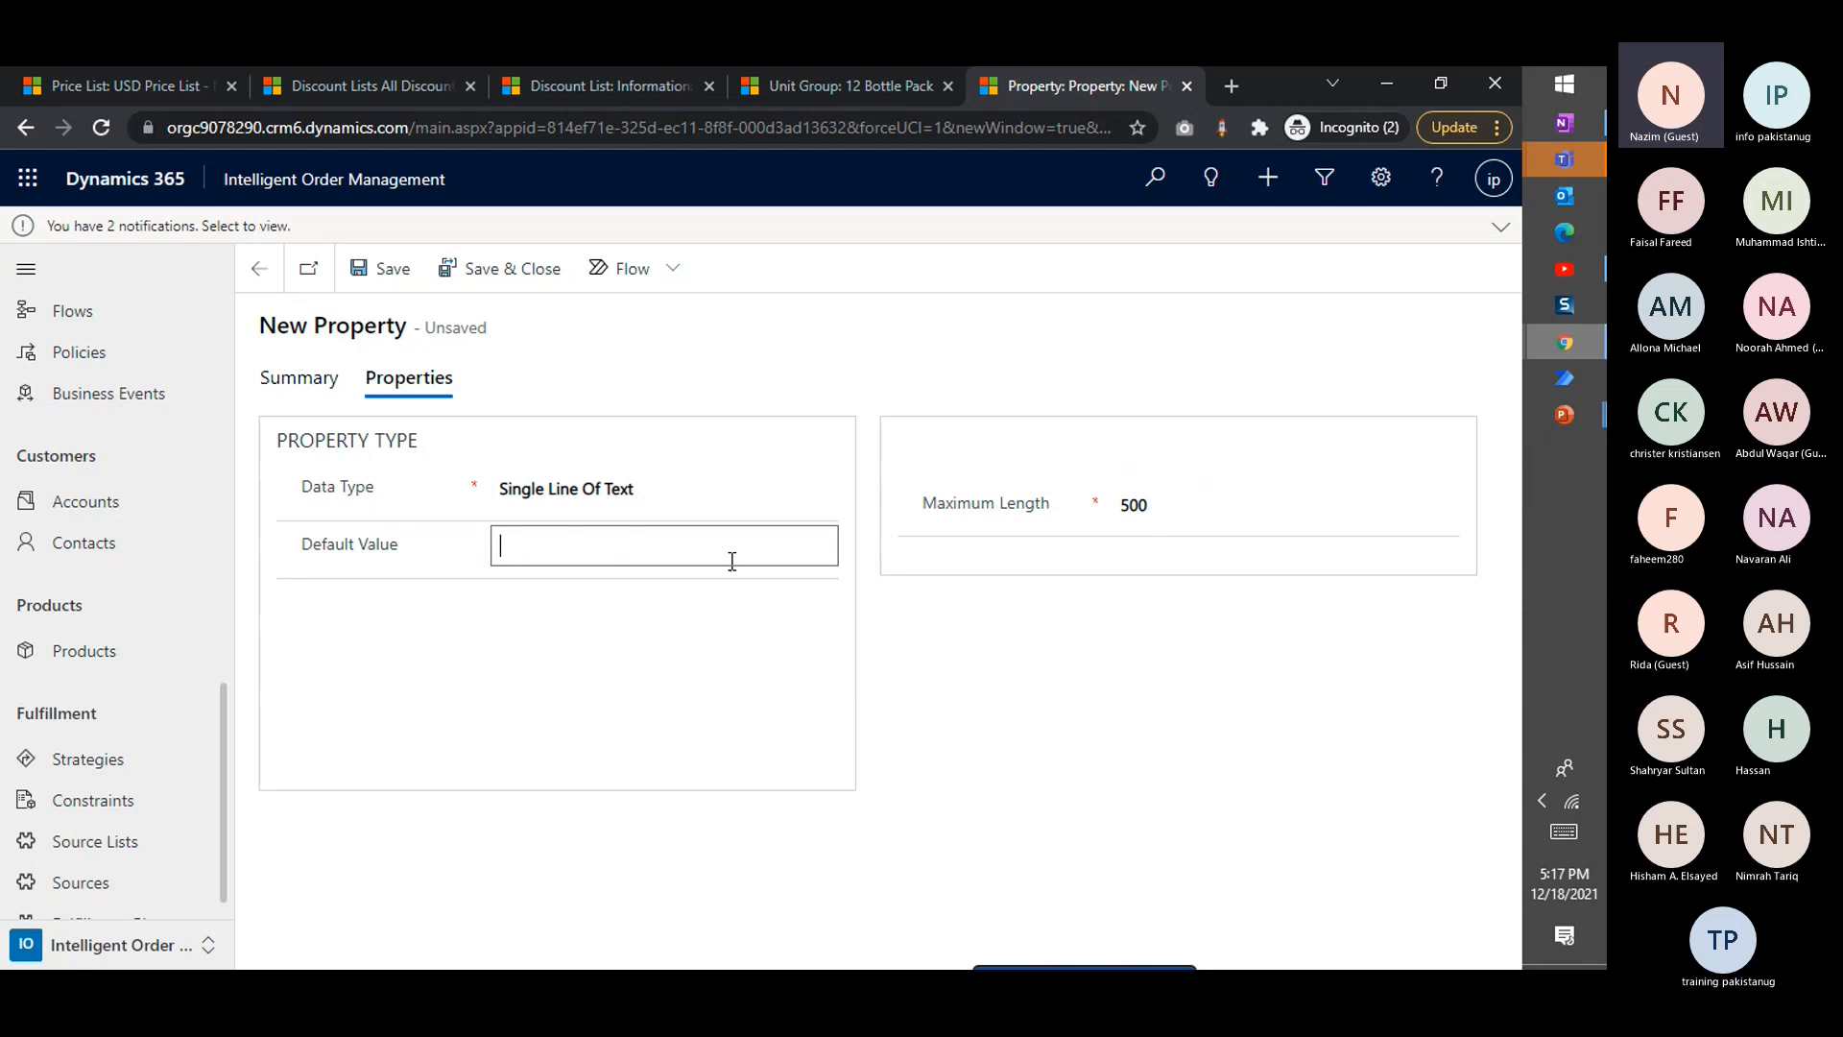
{"action": "key", "text": "ctrl+s"}
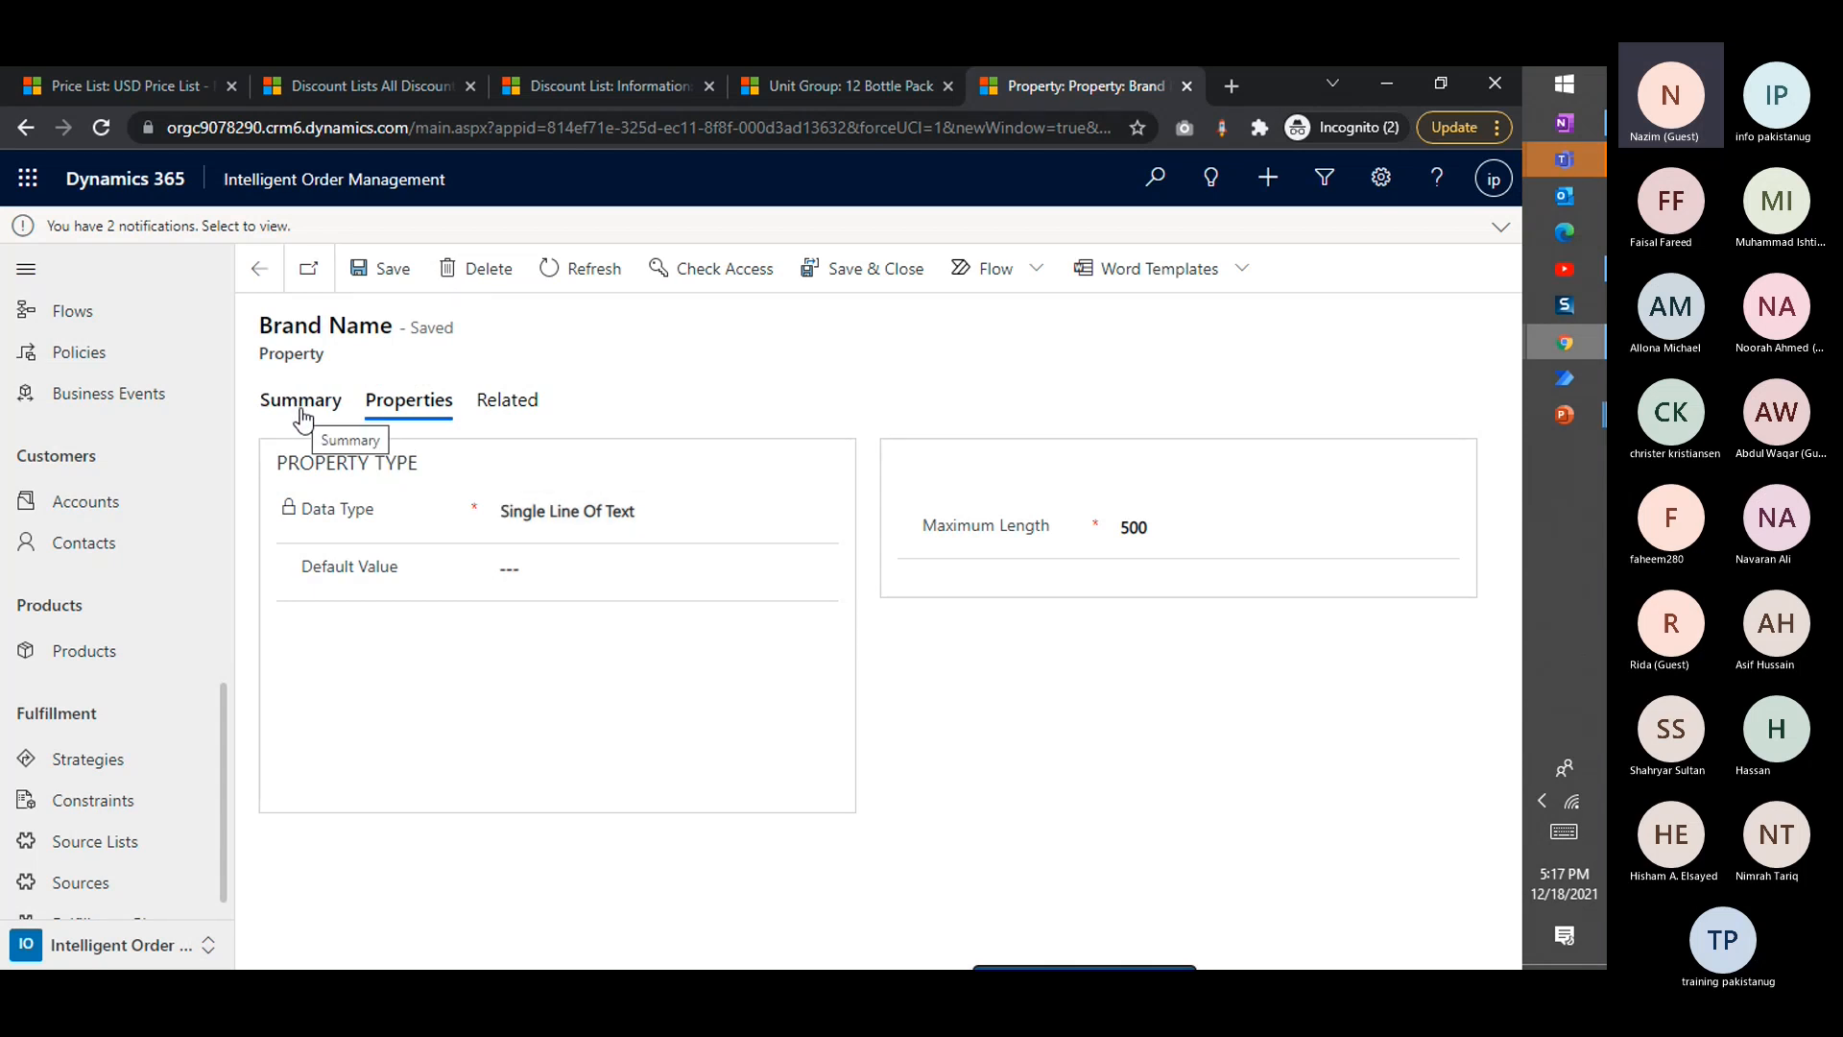
{"action": "left_click", "coordinate": [259, 268]}
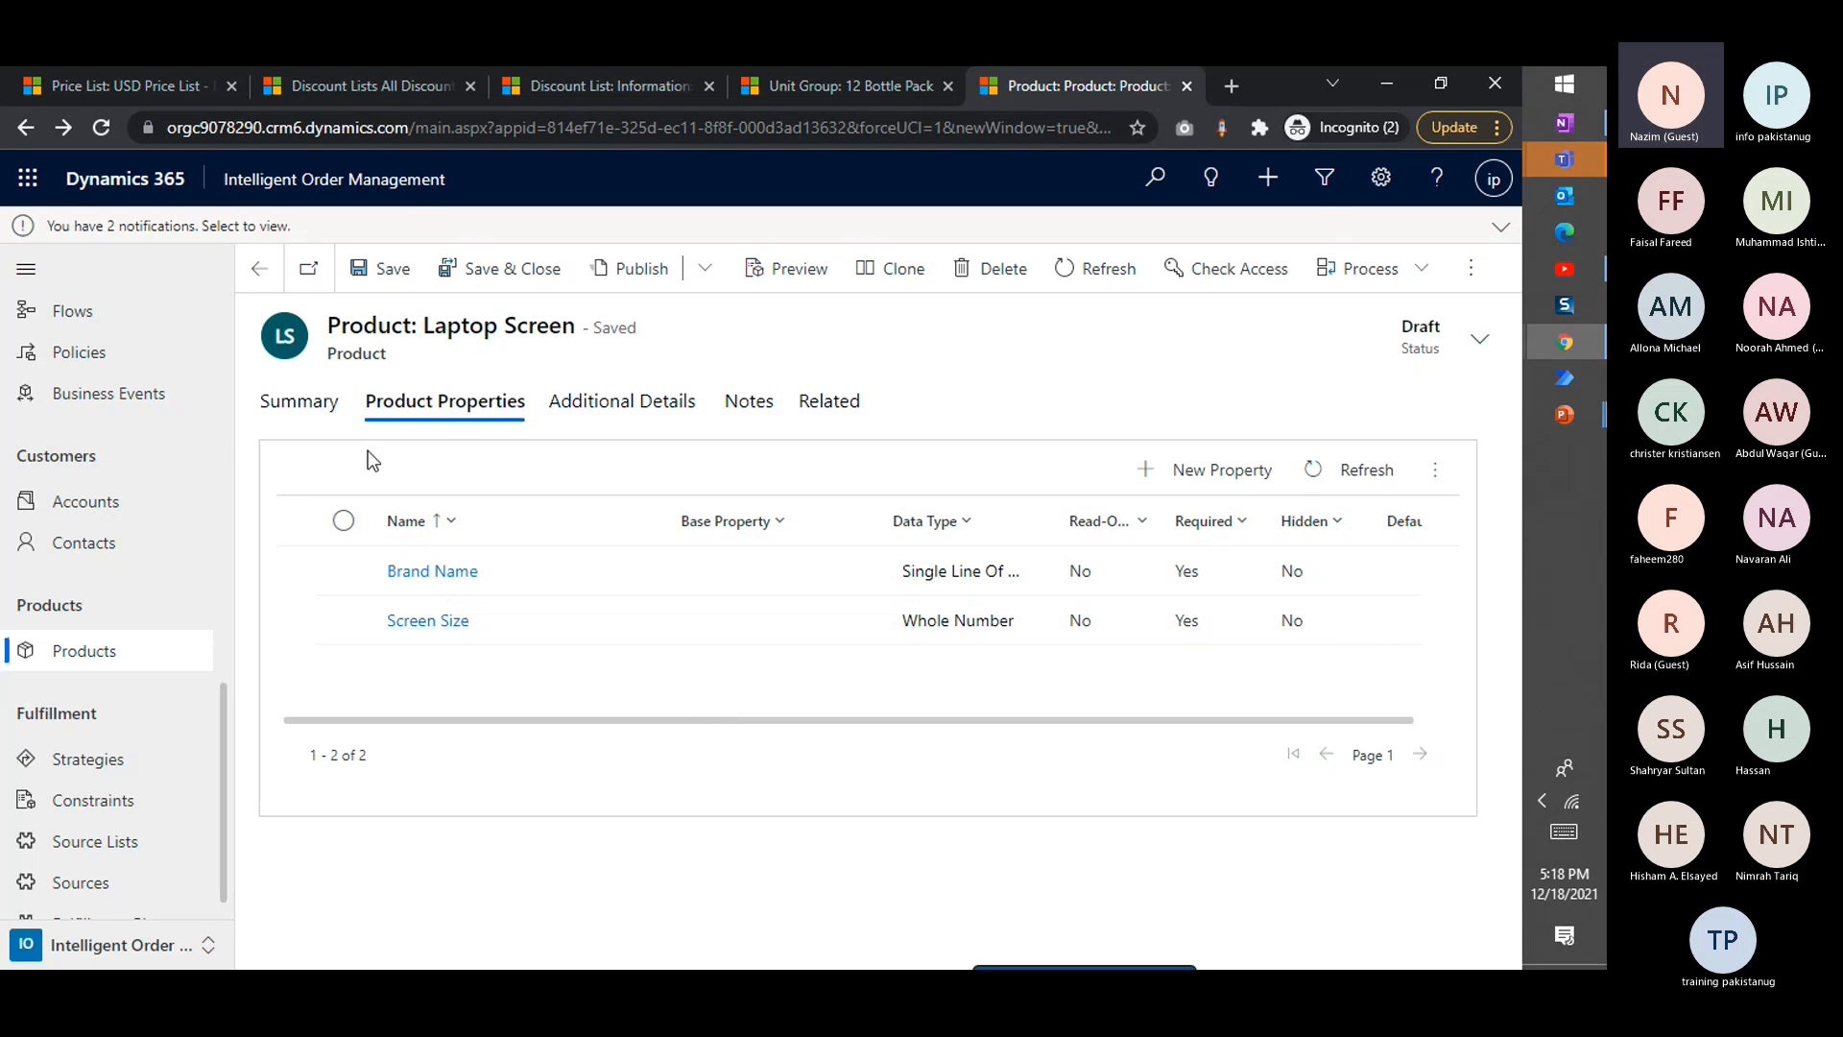
Collapse the site map and publish the Laptop Screen product from its summary
{"action": "left_click", "coordinate": [30, 281]}
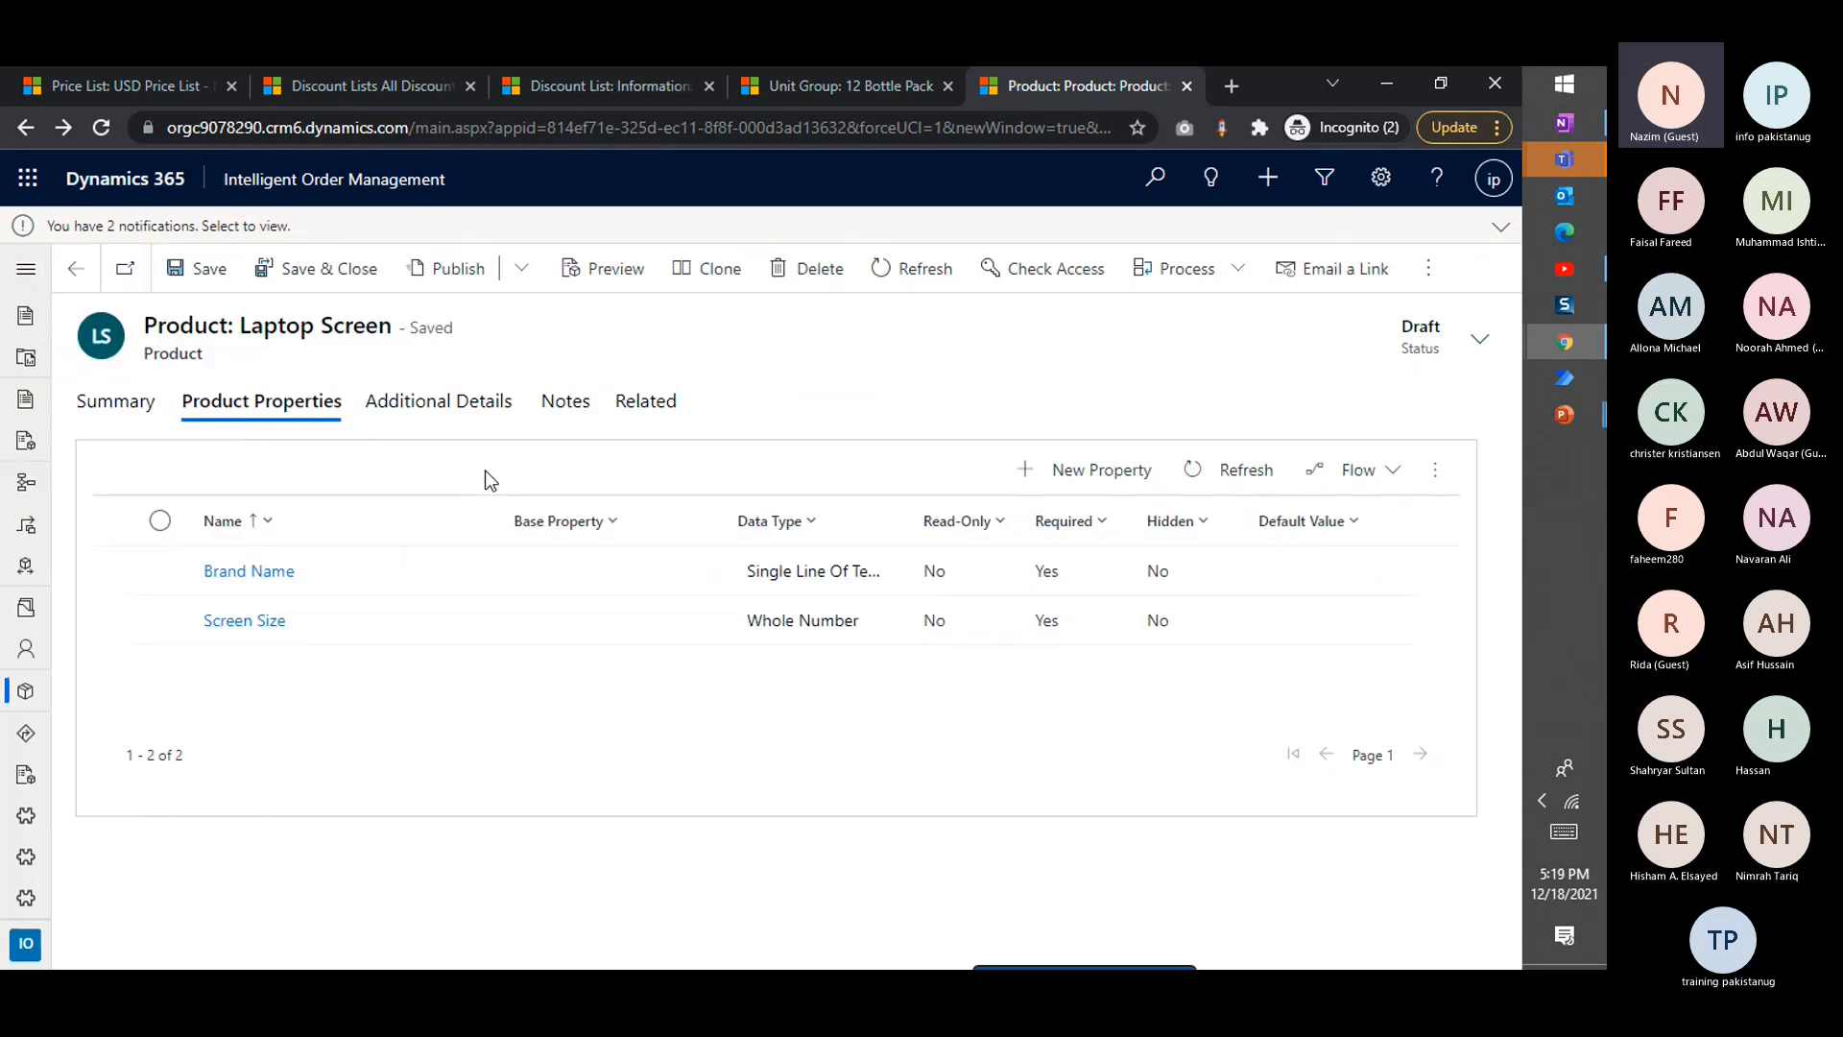
{"action": "left_click", "coordinate": [117, 413]}
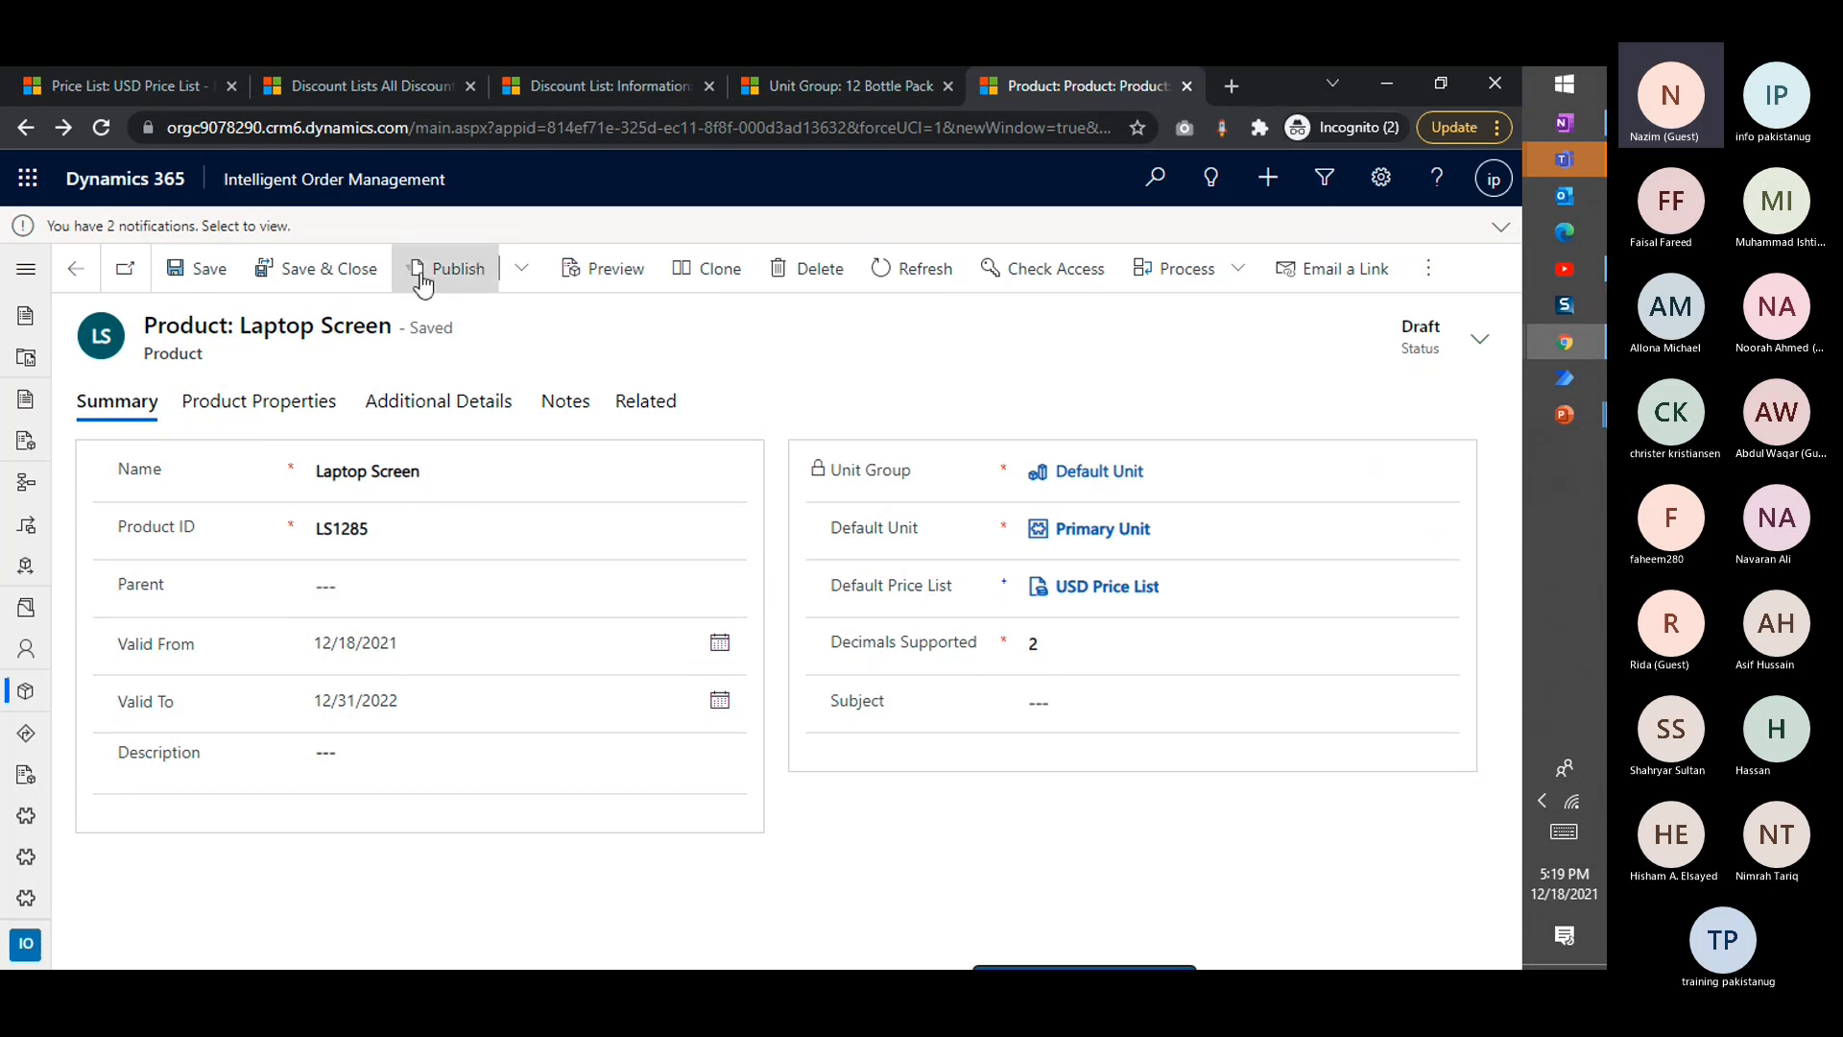
{"action": "left_click", "coordinate": [457, 276]}
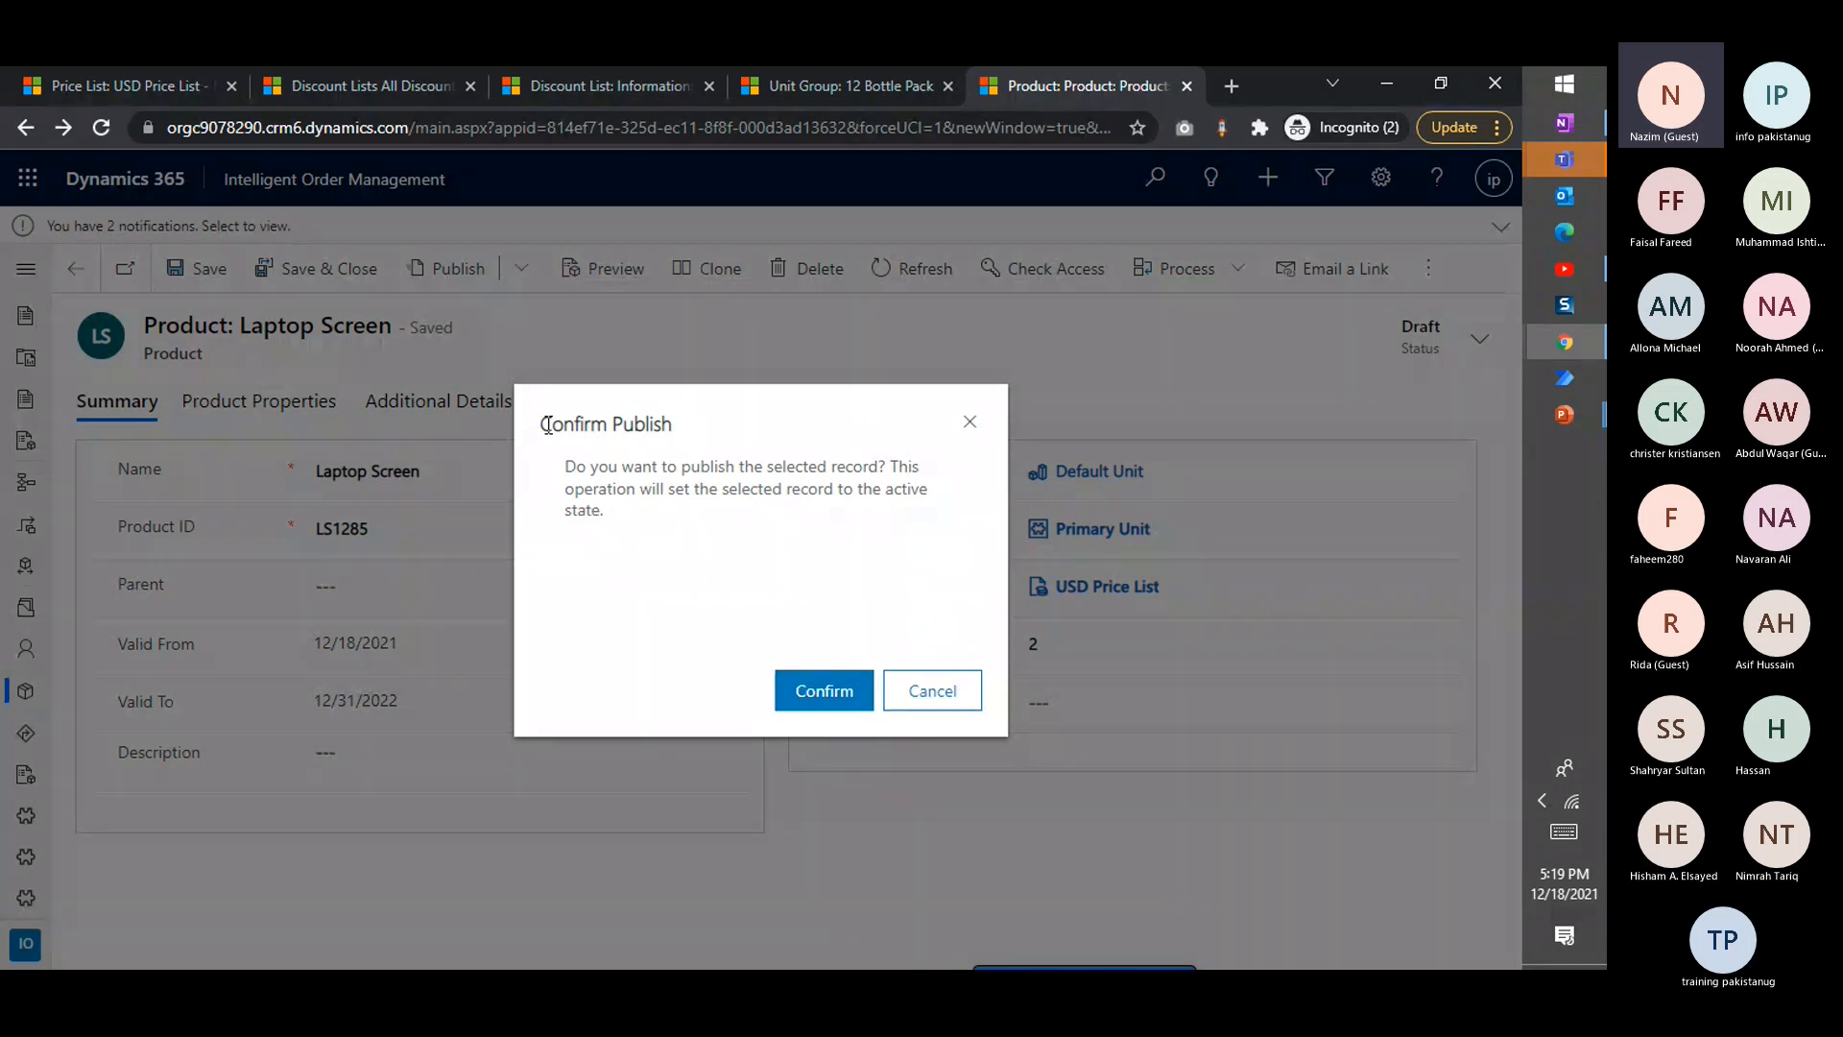
{"action": "left_click", "coordinate": [820, 703]}
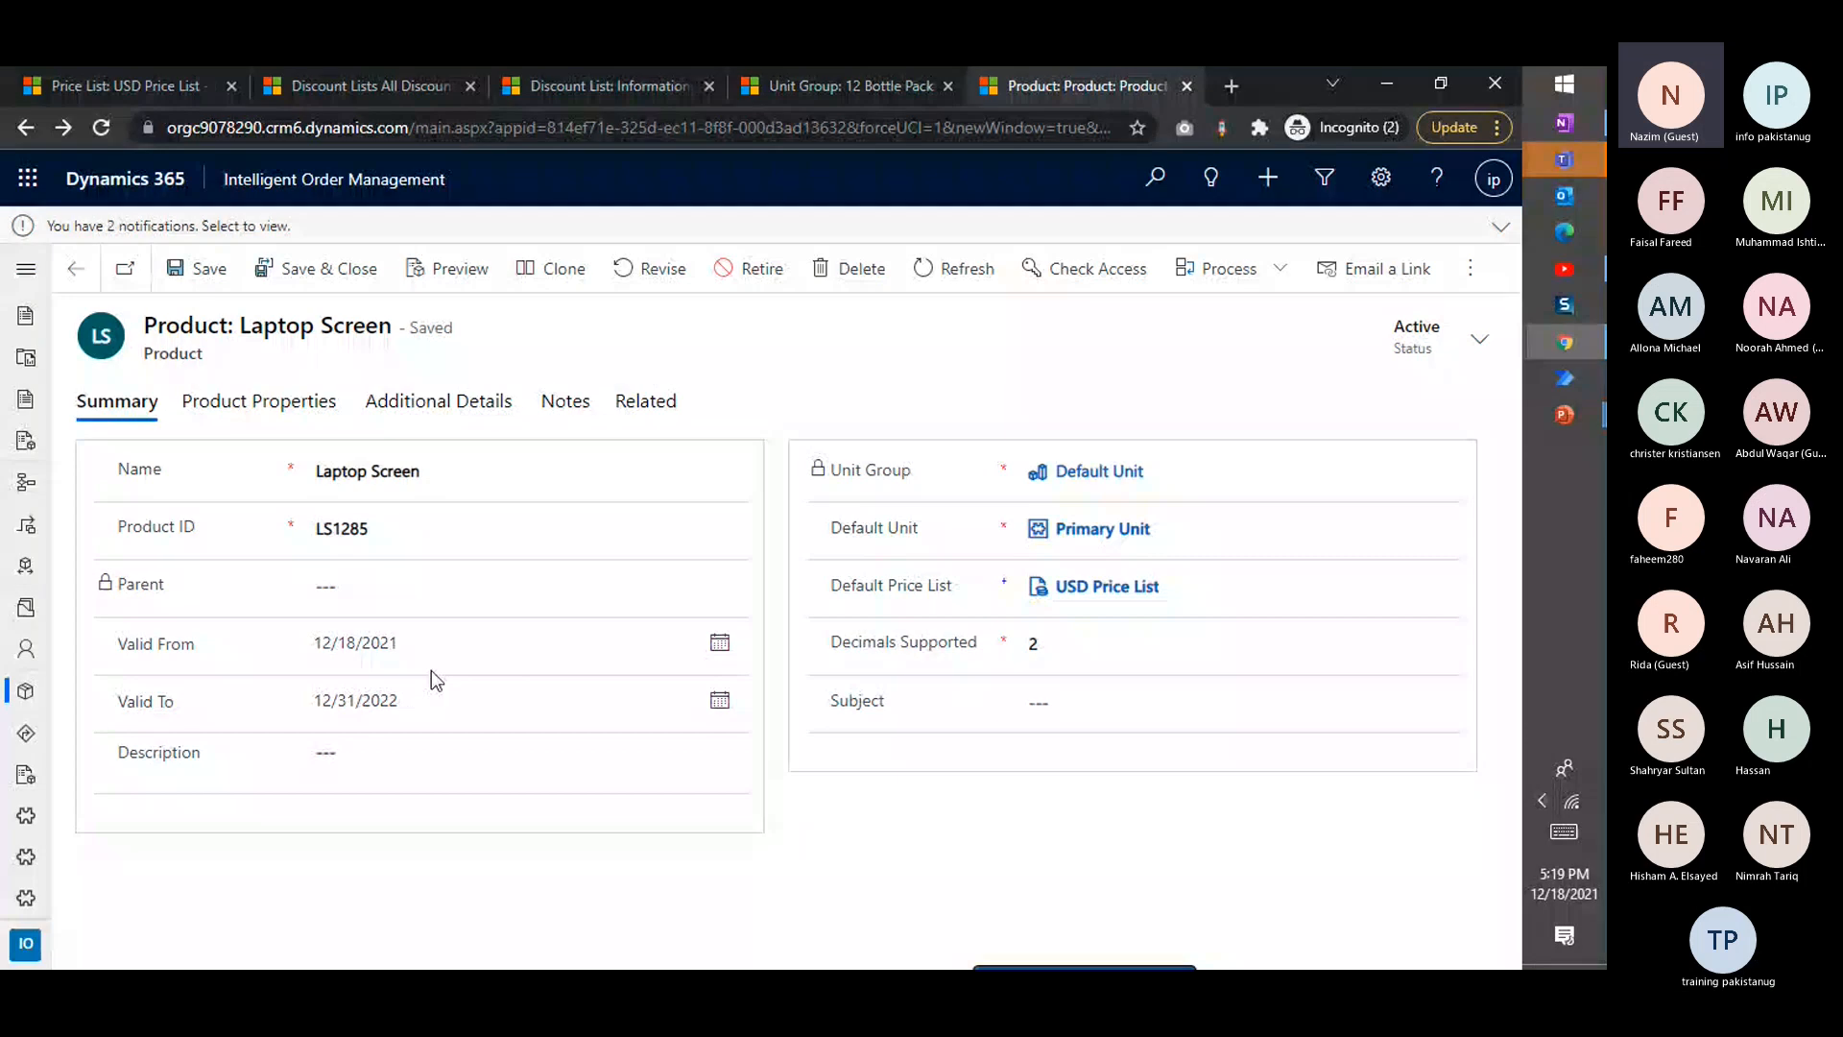
Change the published Laptop Screen product's Valid To date to 12/8/2022
{"action": "left_click", "coordinate": [412, 708]}
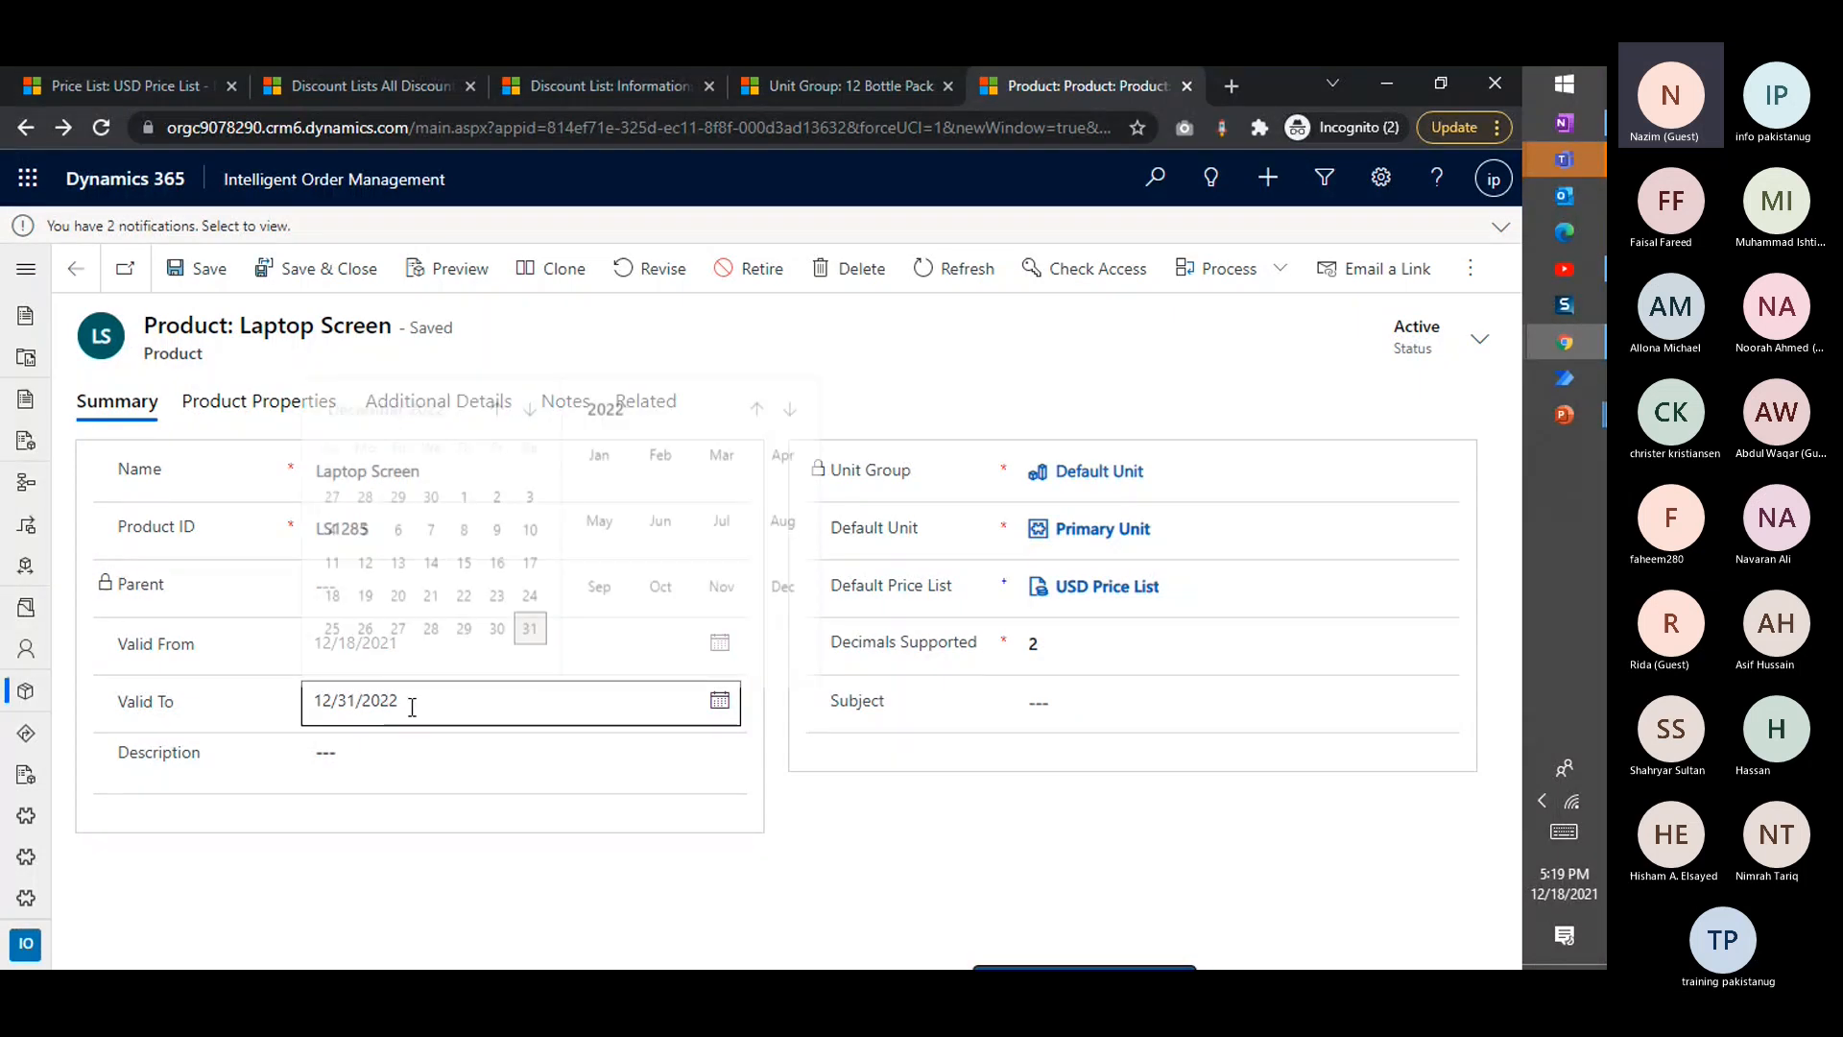
{"action": "left_click", "coordinate": [502, 711]}
{"action": "left_click", "coordinate": [502, 710]}
{"action": "left_click", "coordinate": [464, 521]}
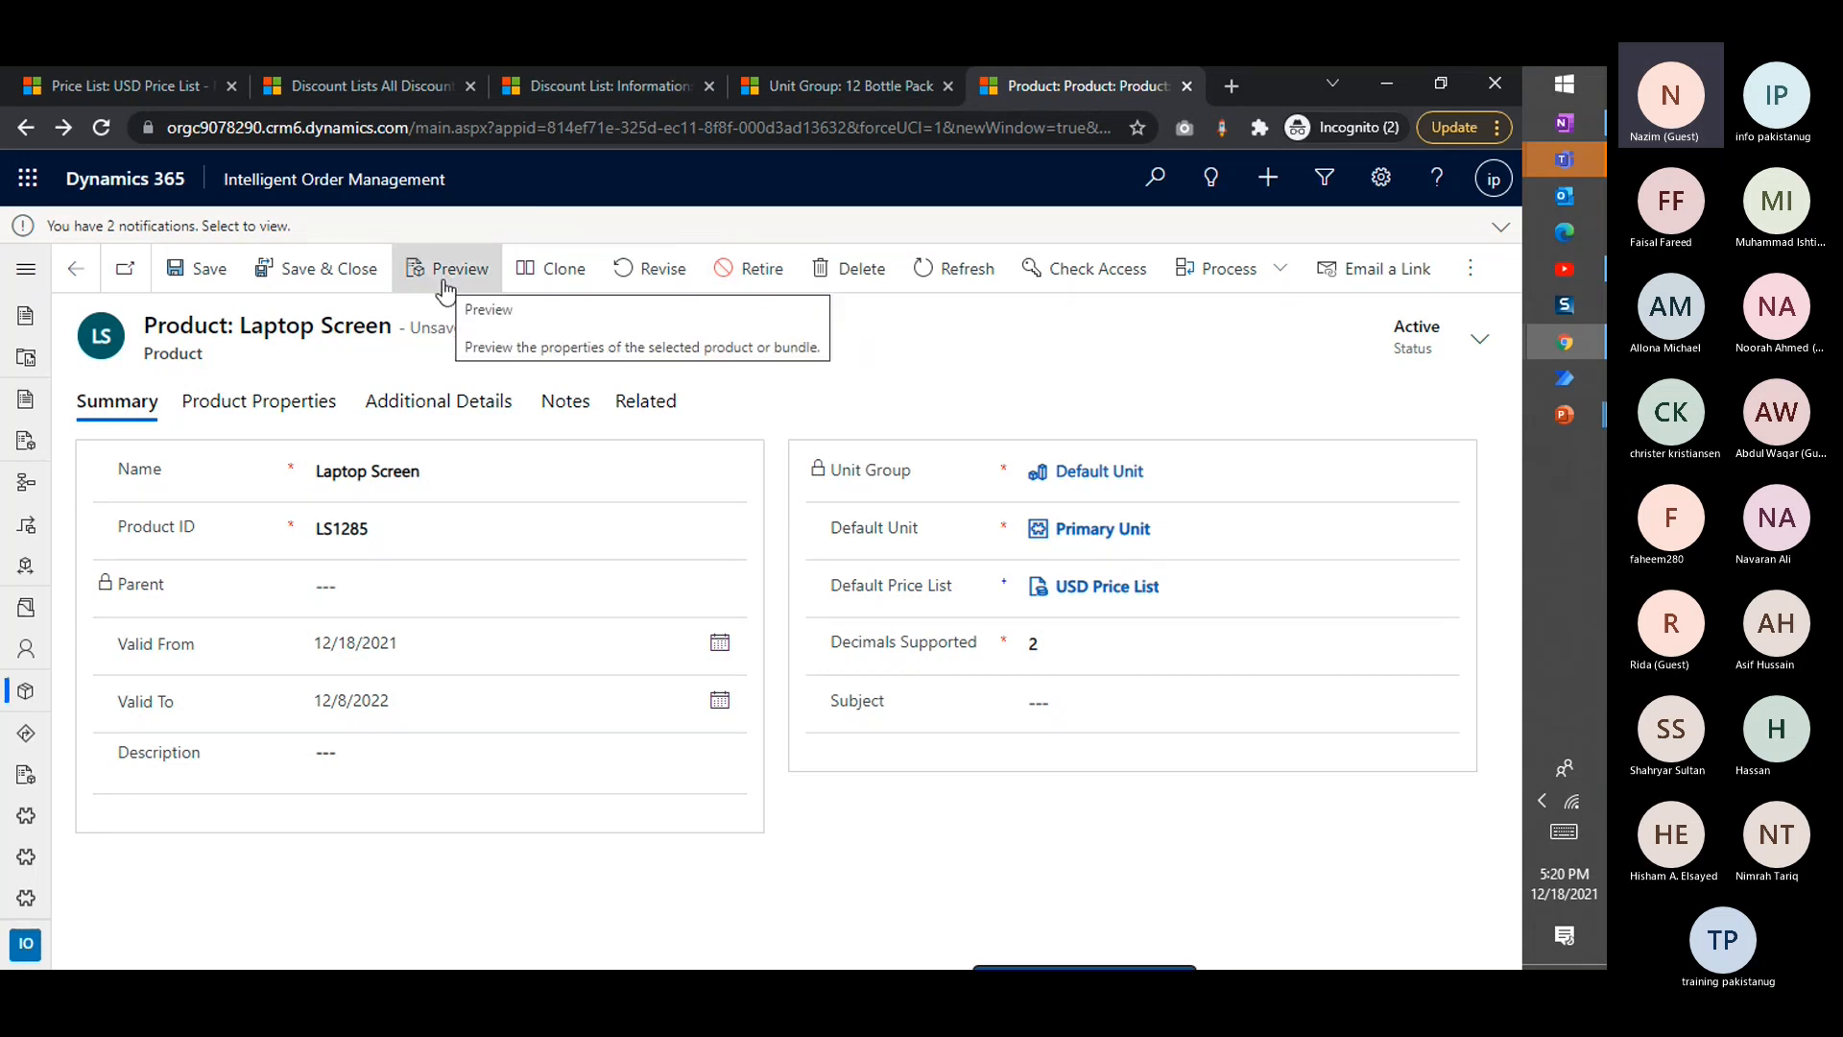
Return to the product list, start a new bundle and name it Laptop Repair Offer
{"action": "left_click", "coordinate": [82, 283]}
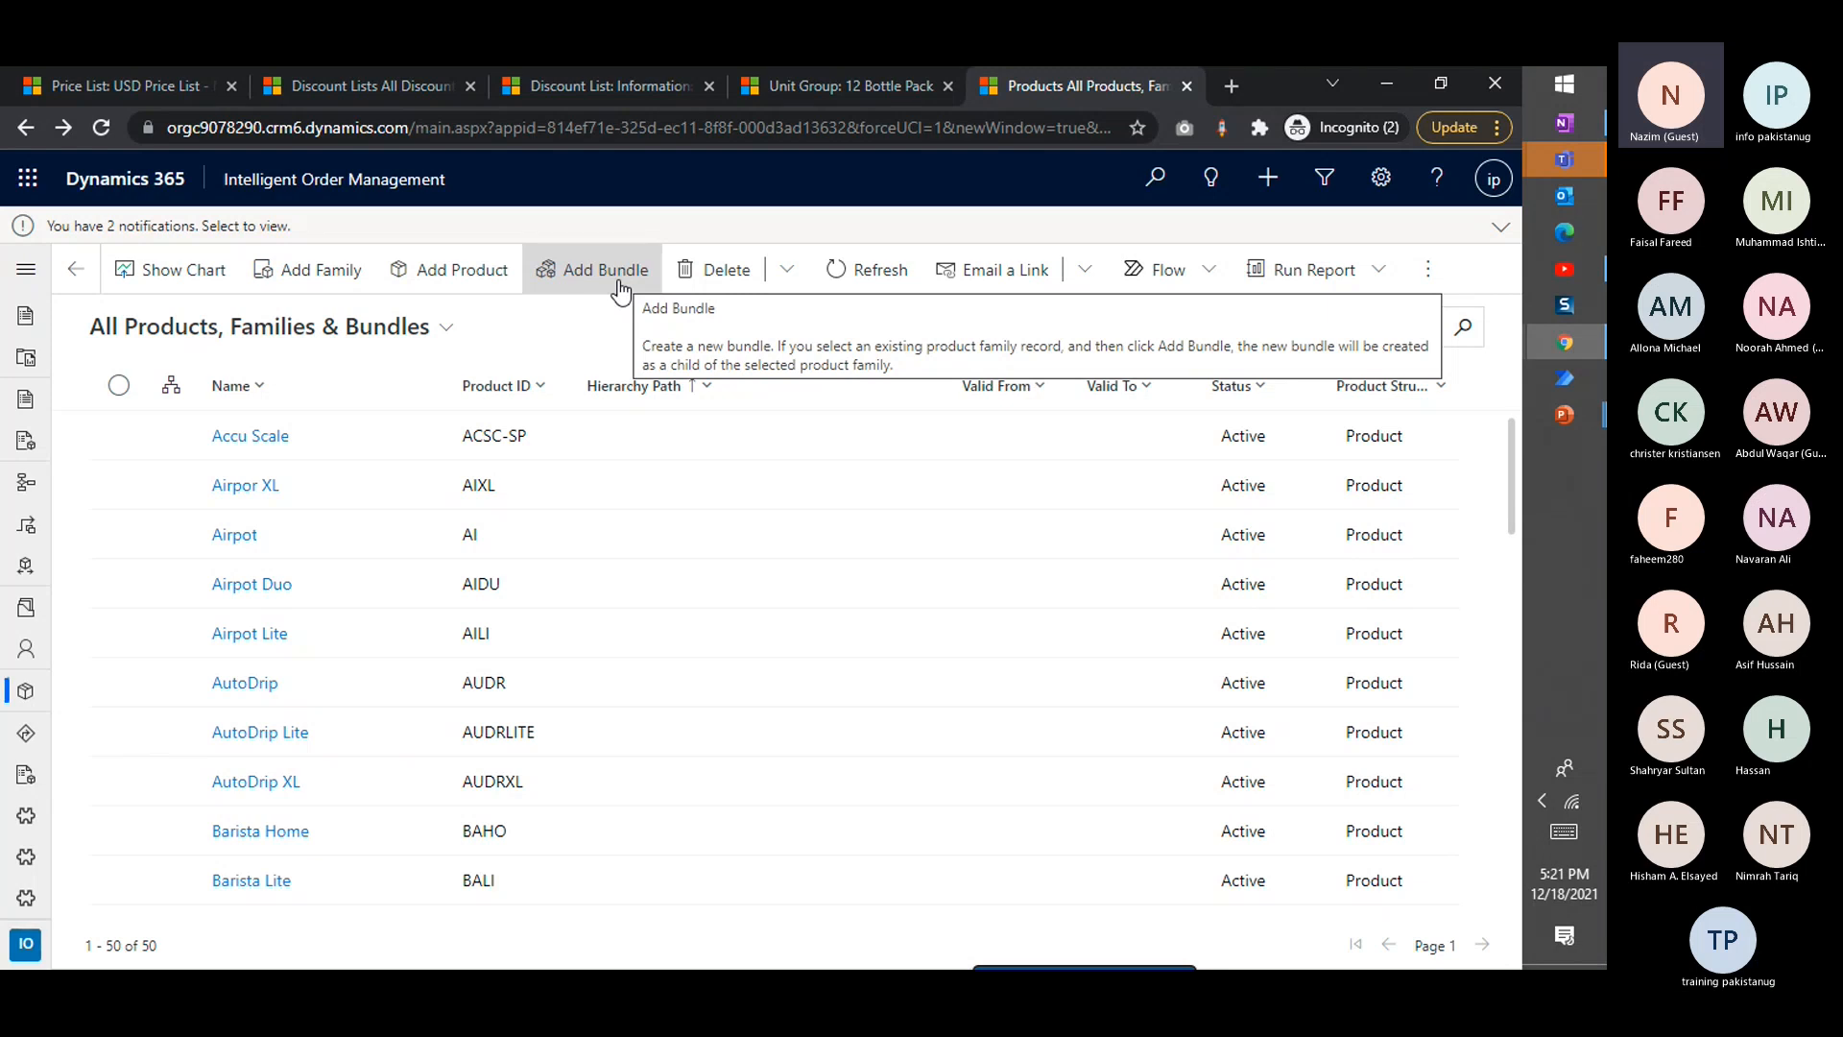
{"action": "left_click", "coordinate": [617, 279]}
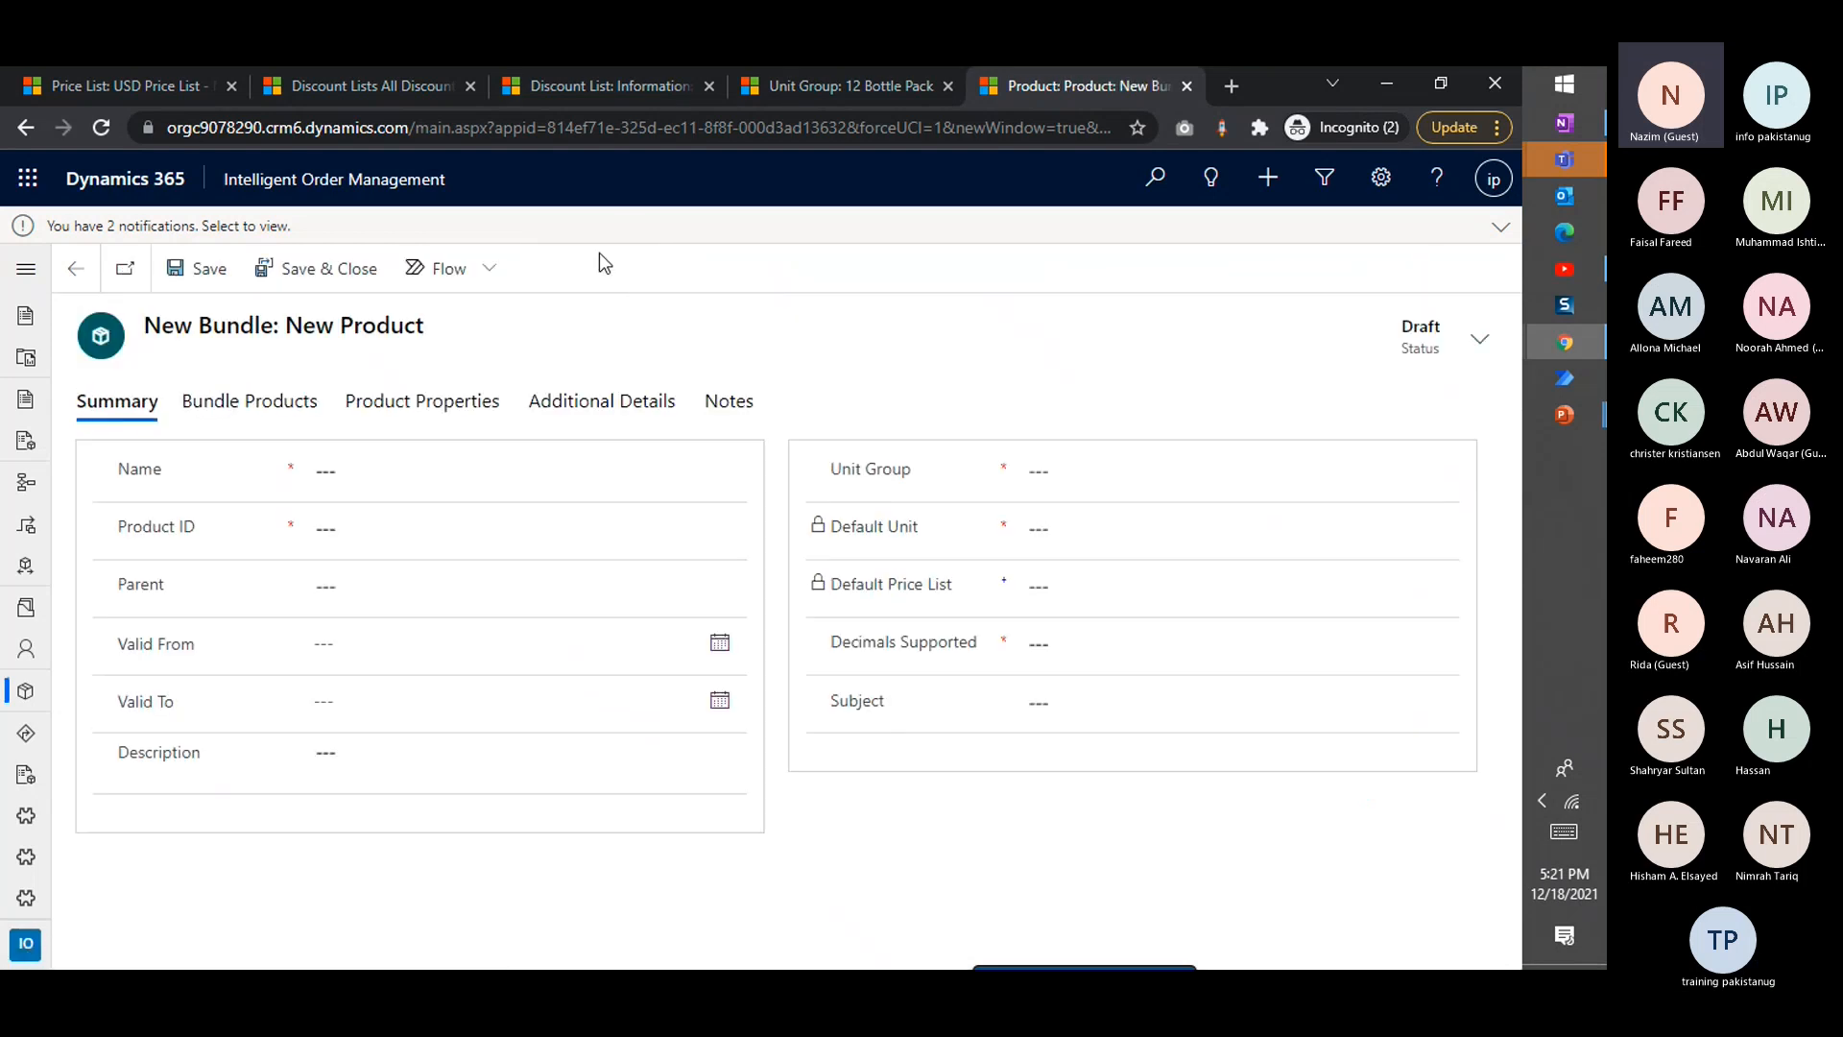
{"action": "left_click", "coordinate": [395, 483]}
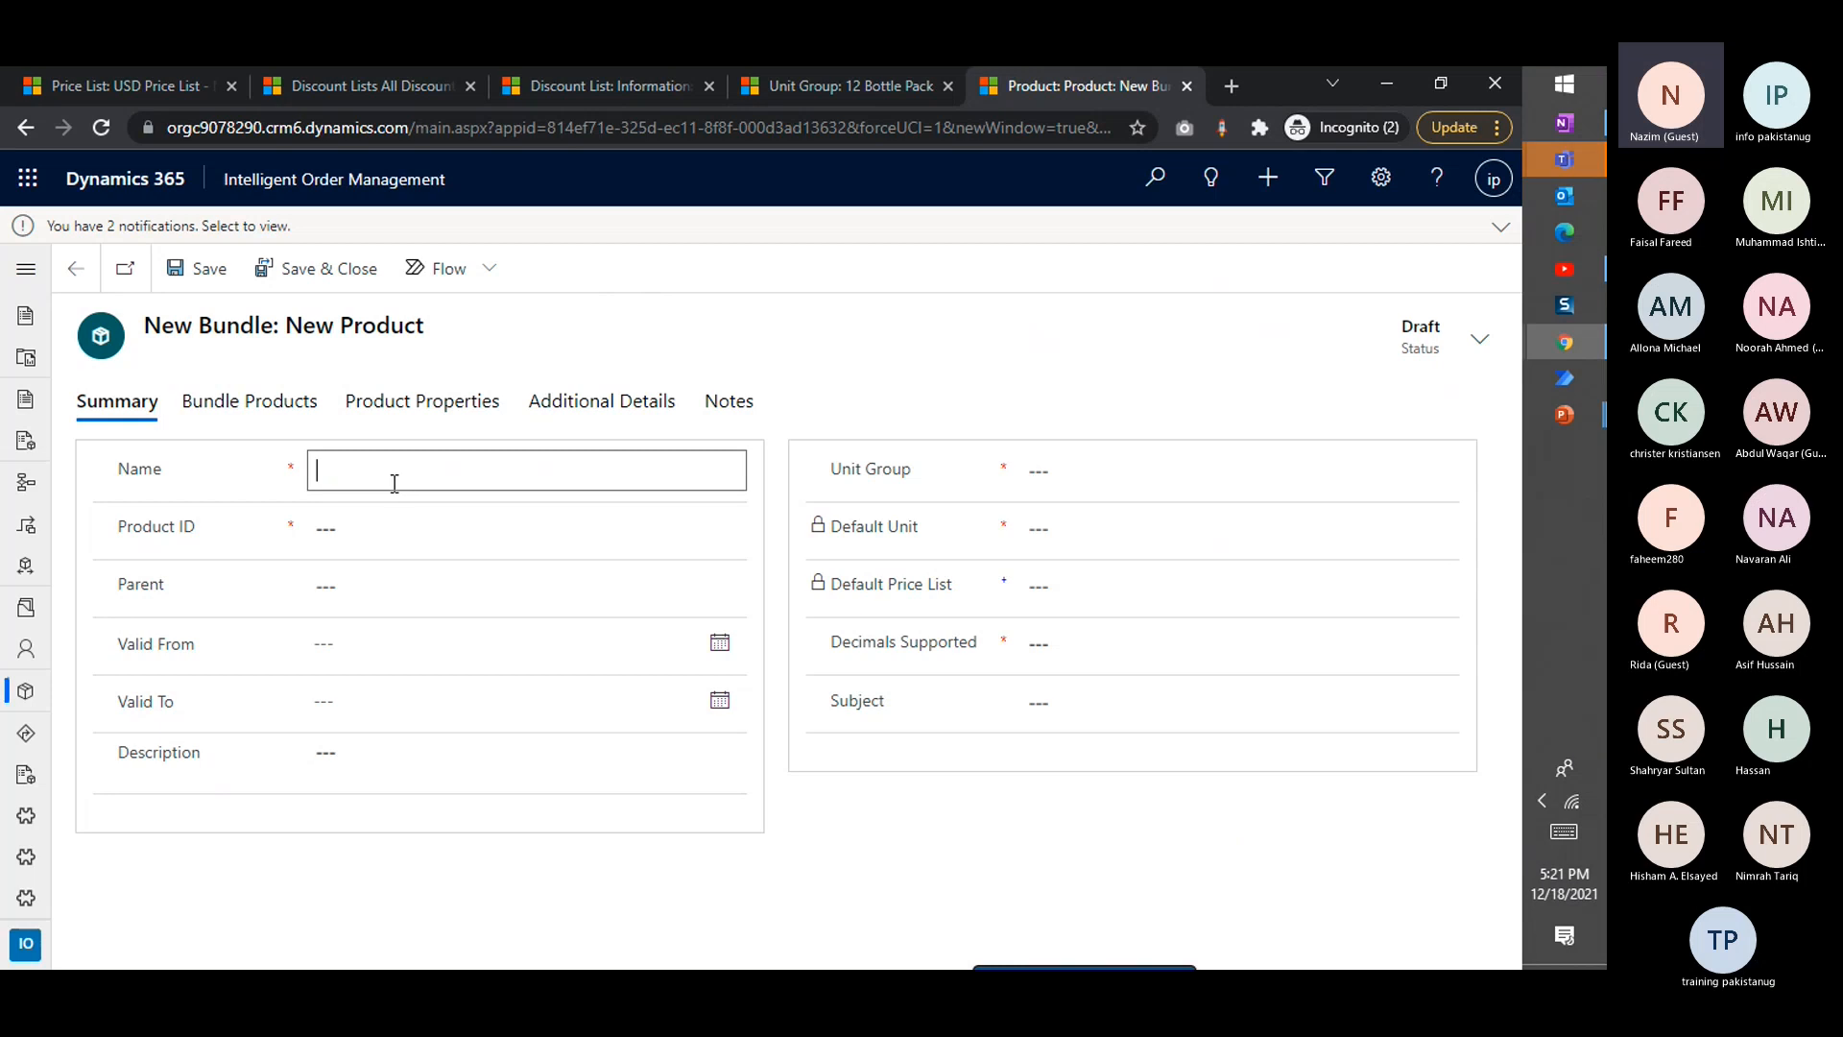
{"action": "type", "text": "Laptop Repaor"}
{"action": "key", "text": "BackSpace"}
{"action": "key", "text": "BackSpace"}
{"action": "key", "text": "BackSpace"}
{"action": "type", "text": "ir Offer"}
Set the bundle's Product ID to LRO-7878998
{"action": "left_click", "coordinate": [333, 530]}
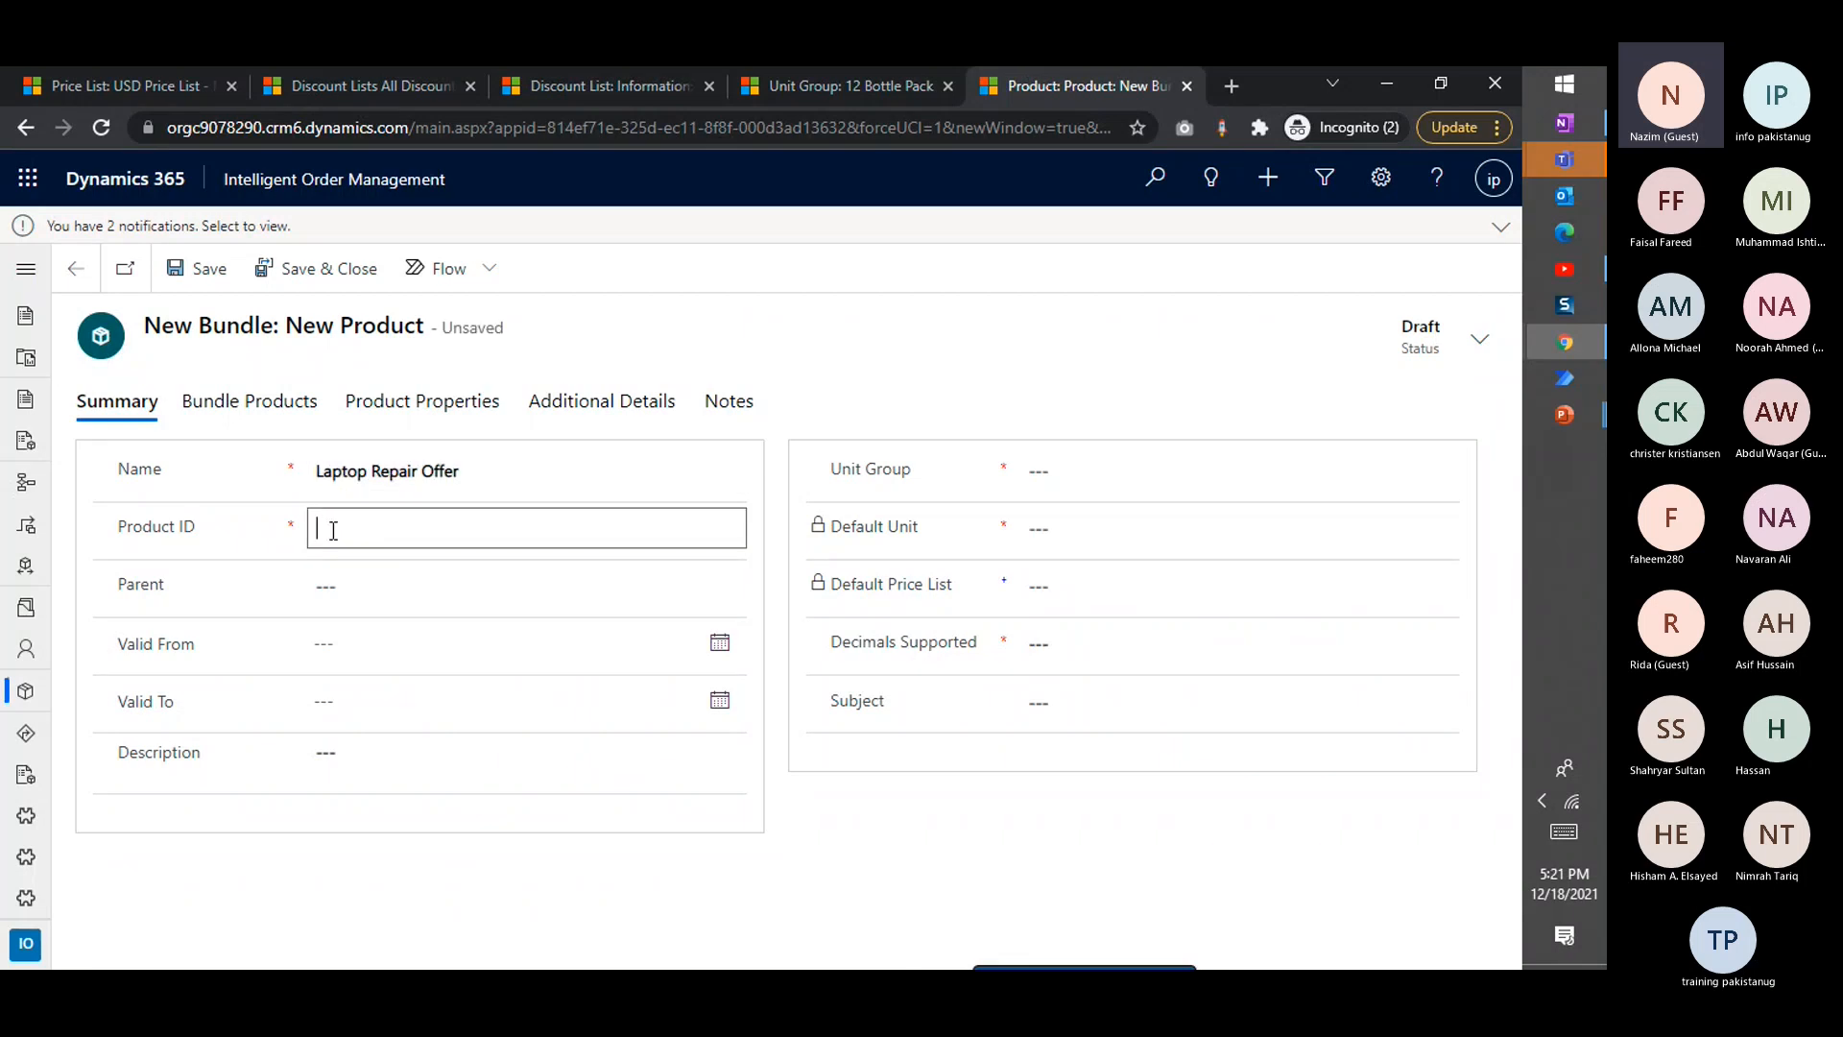
{"action": "type", "text": "LRO-7878998"}
Set the bundle's unit group to Default Unit, its default unit to Primary Unit and its supported decimals to 2
{"action": "left_click", "coordinate": [1104, 485]}
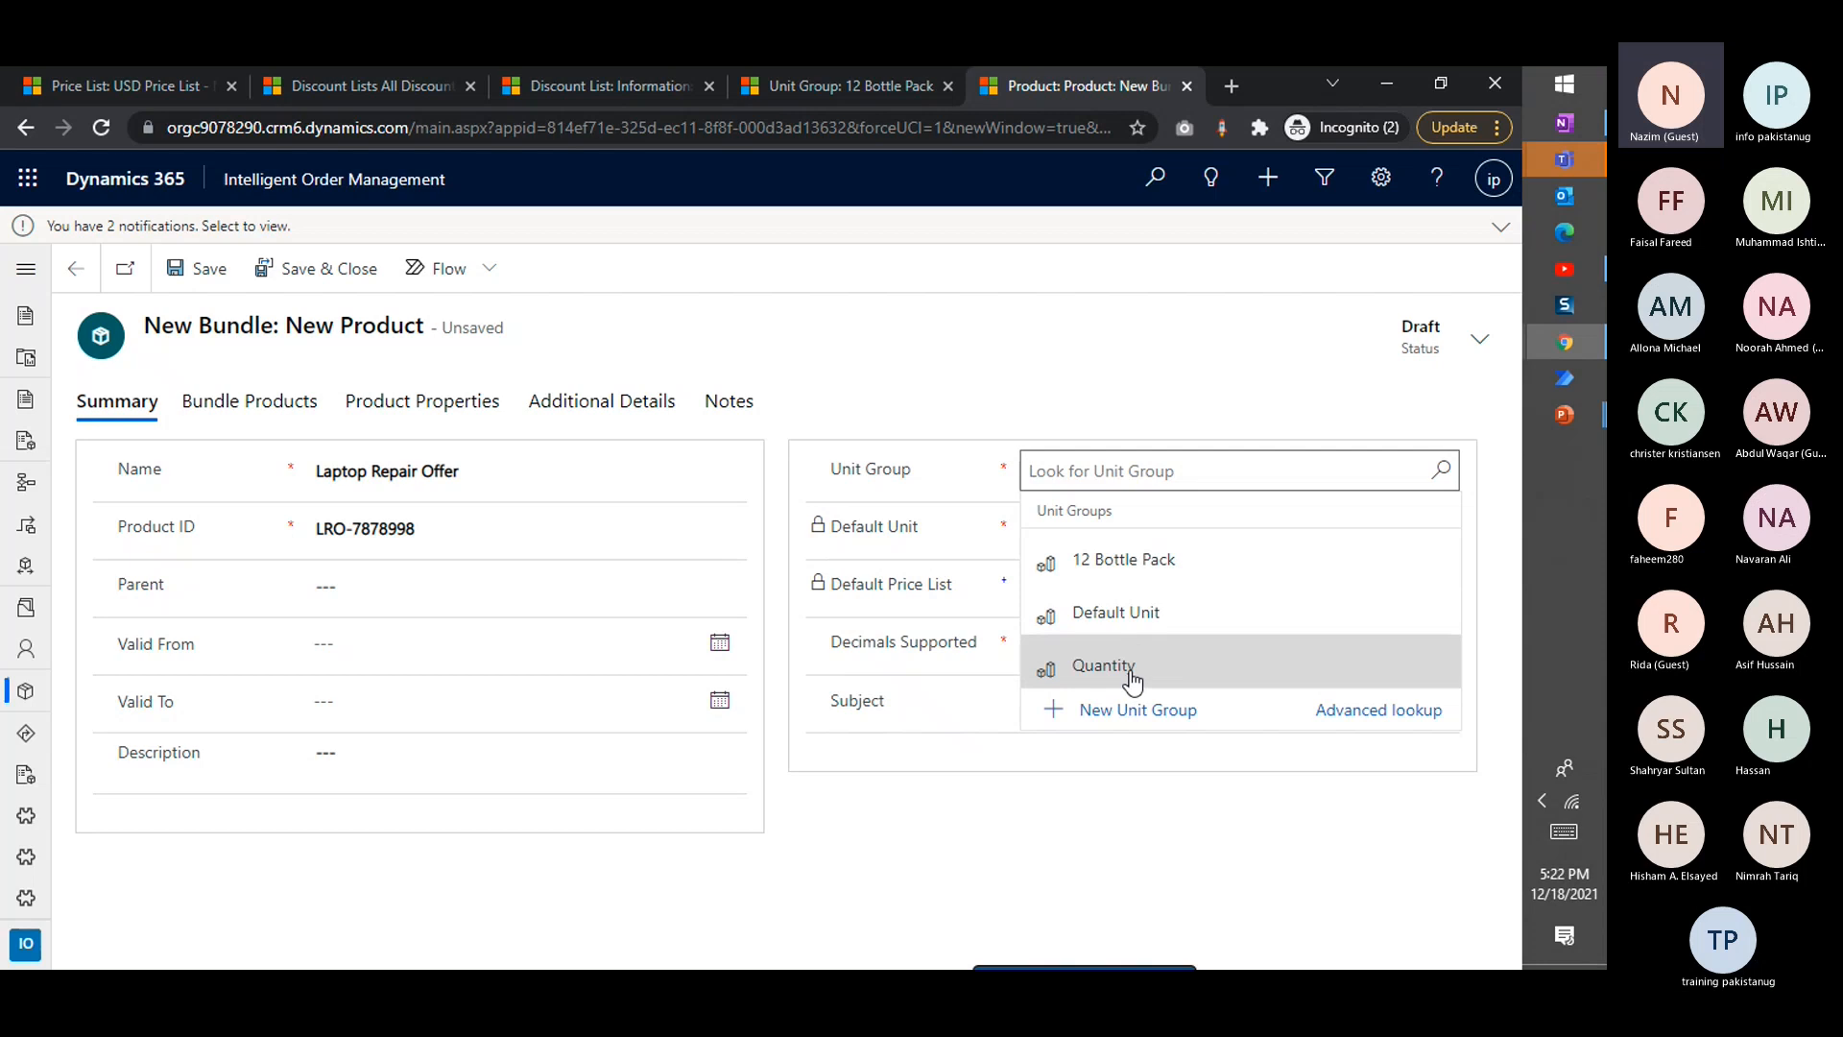
{"action": "left_click", "coordinate": [1124, 618]}
{"action": "left_click", "coordinate": [1111, 531]}
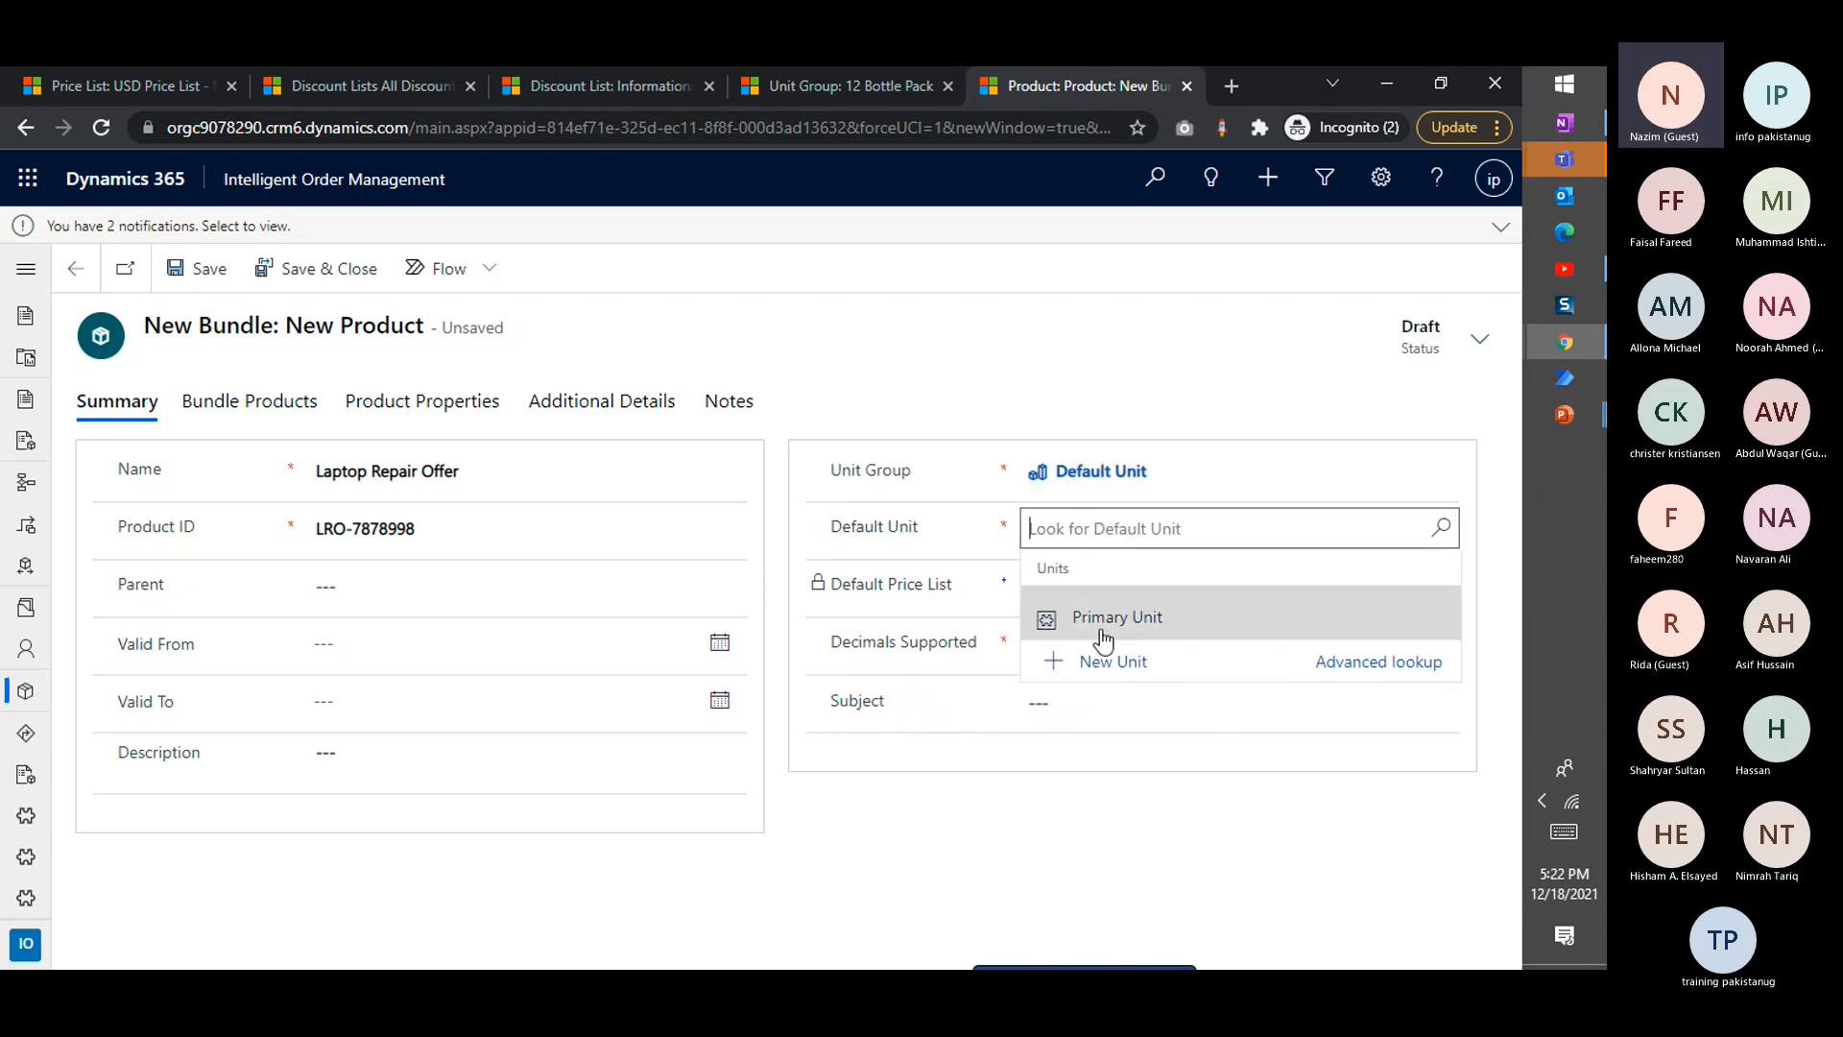
{"action": "left_click", "coordinate": [1103, 634]}
{"action": "left_click", "coordinate": [1062, 635]}
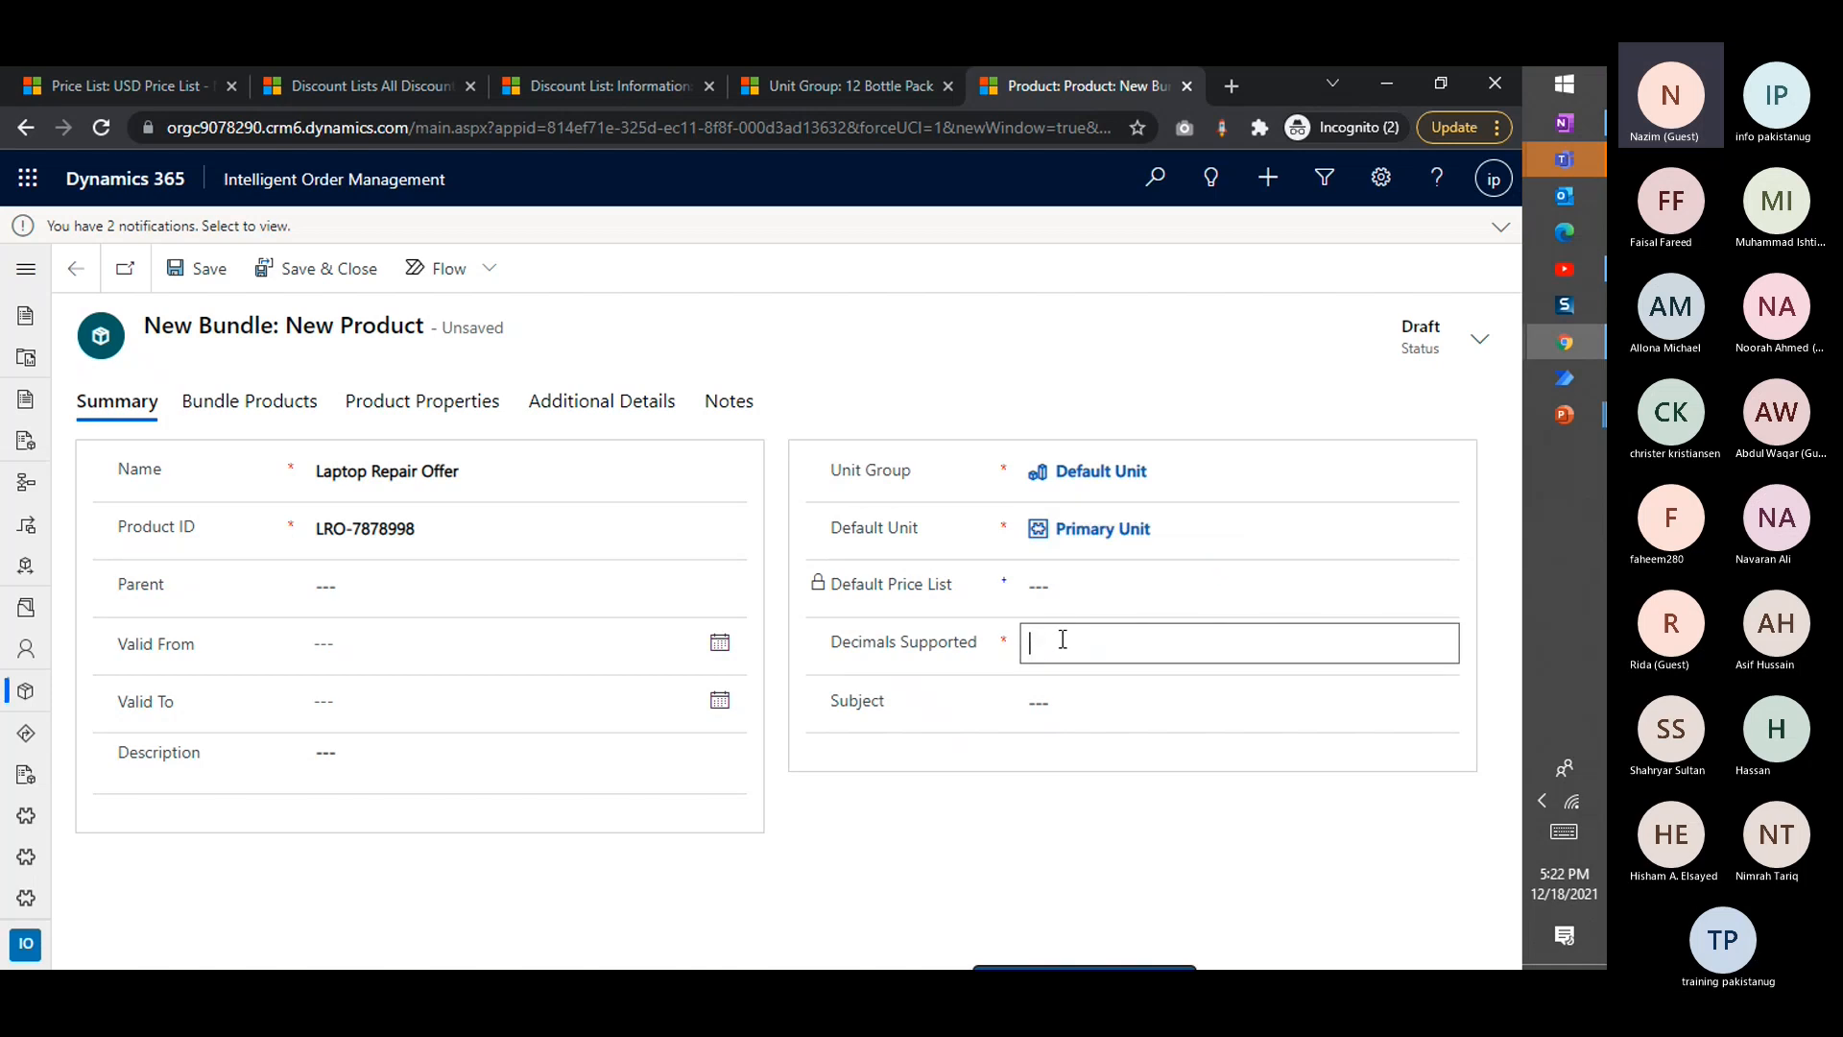
{"action": "type", "text": "2"}
{"action": "left_click", "coordinate": [896, 367]}
Set the bundle's validity from 12/18/2021 to 12/25/2021 and save the record
{"action": "left_click", "coordinate": [720, 644]}
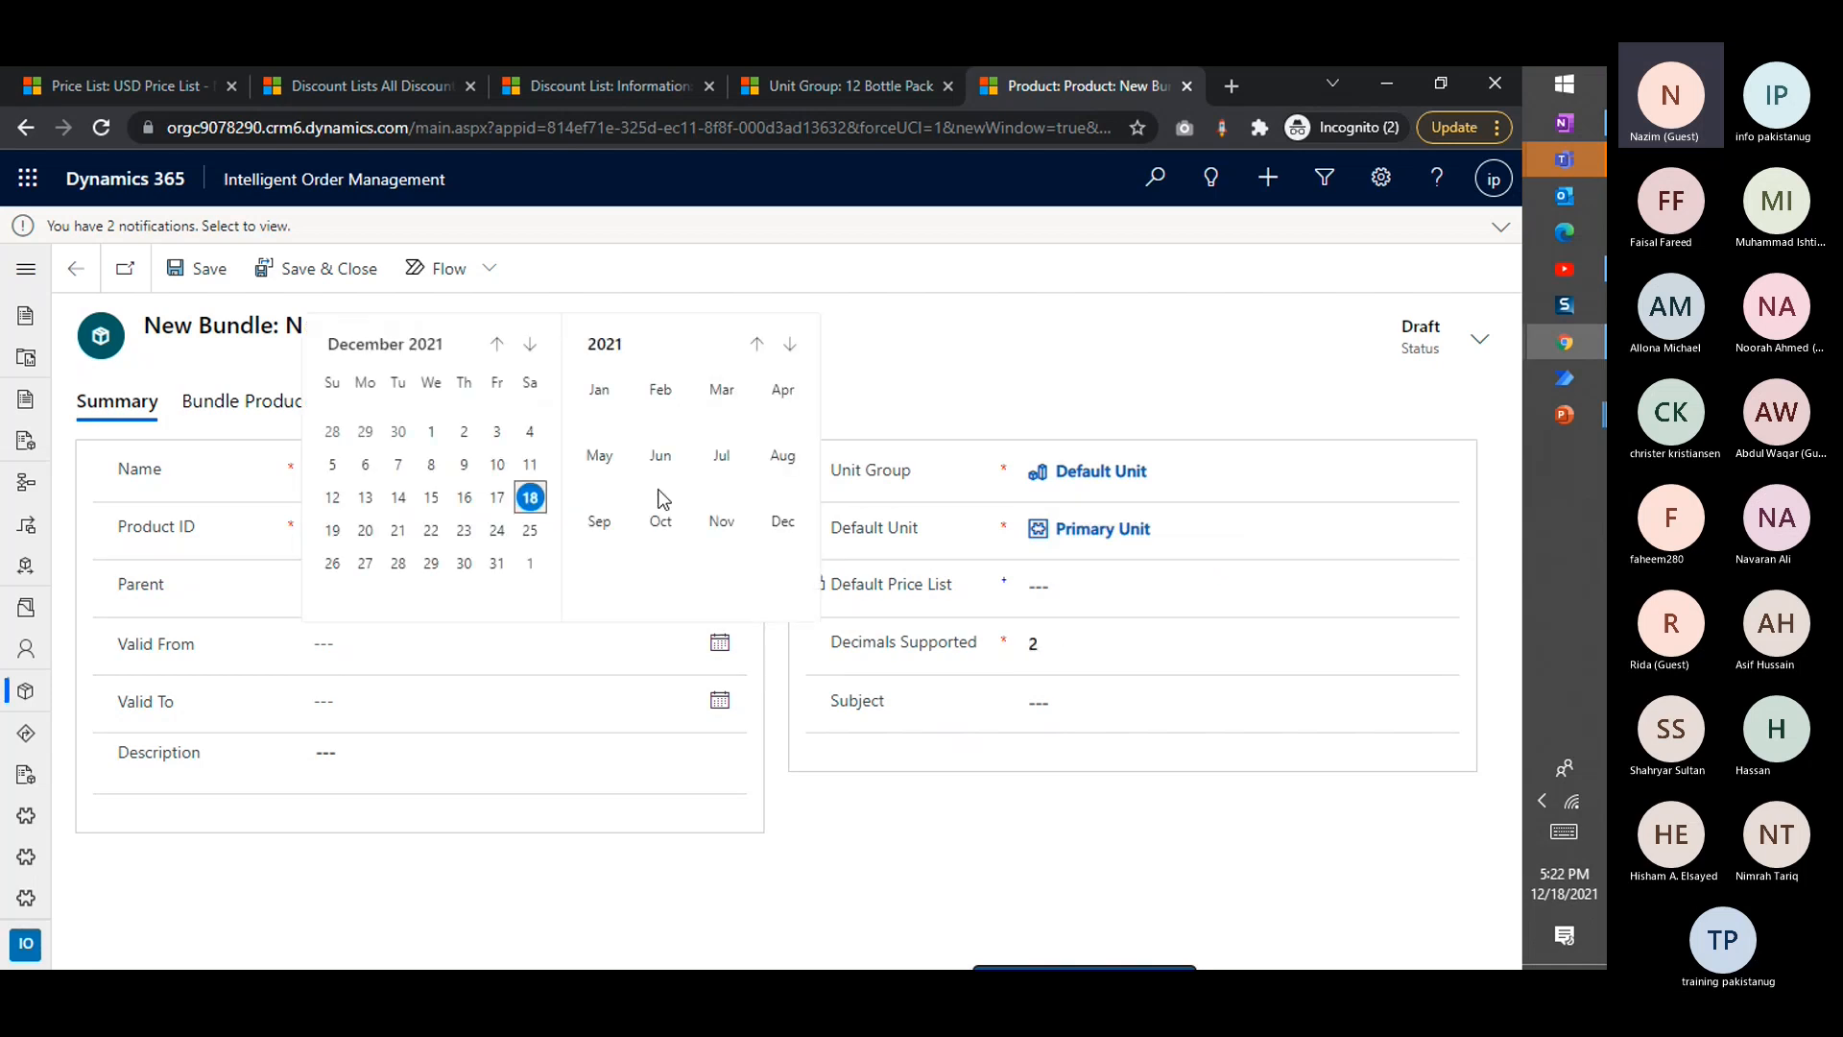
{"action": "left_click", "coordinate": [530, 500]}
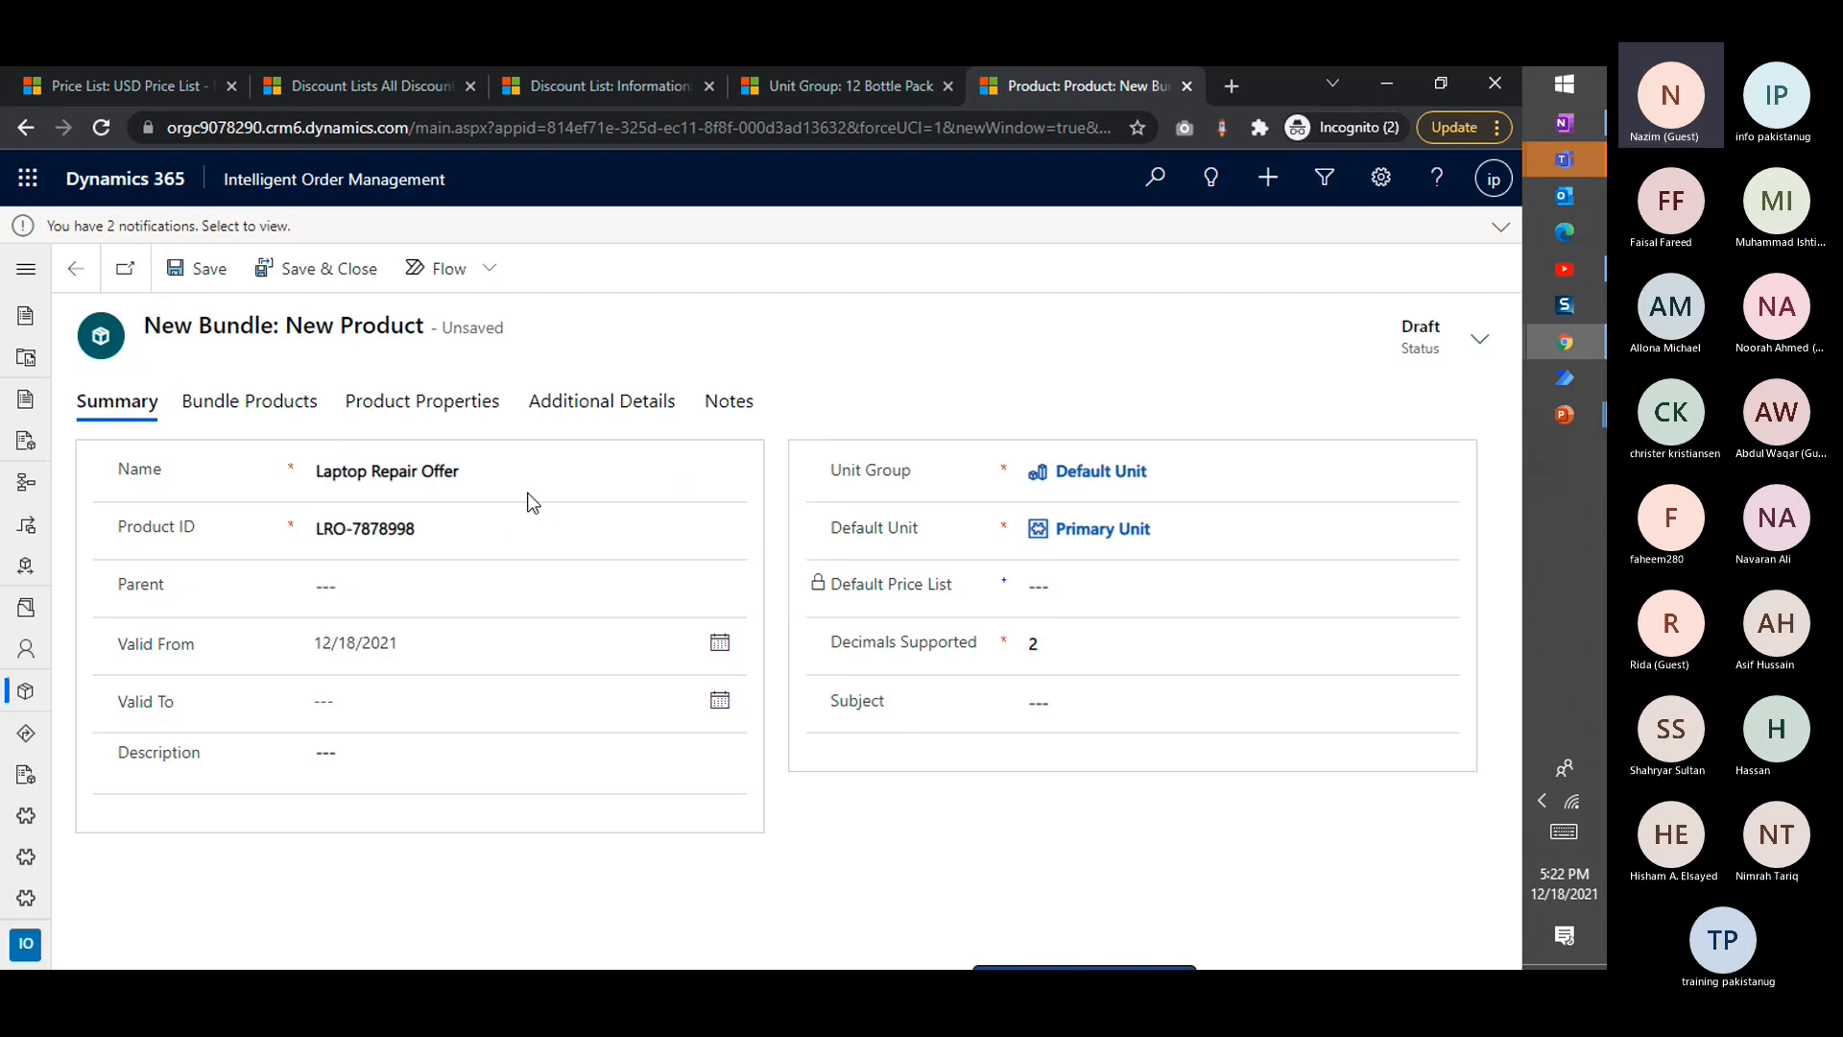
{"action": "left_click", "coordinate": [720, 700]}
{"action": "left_click", "coordinate": [529, 589]}
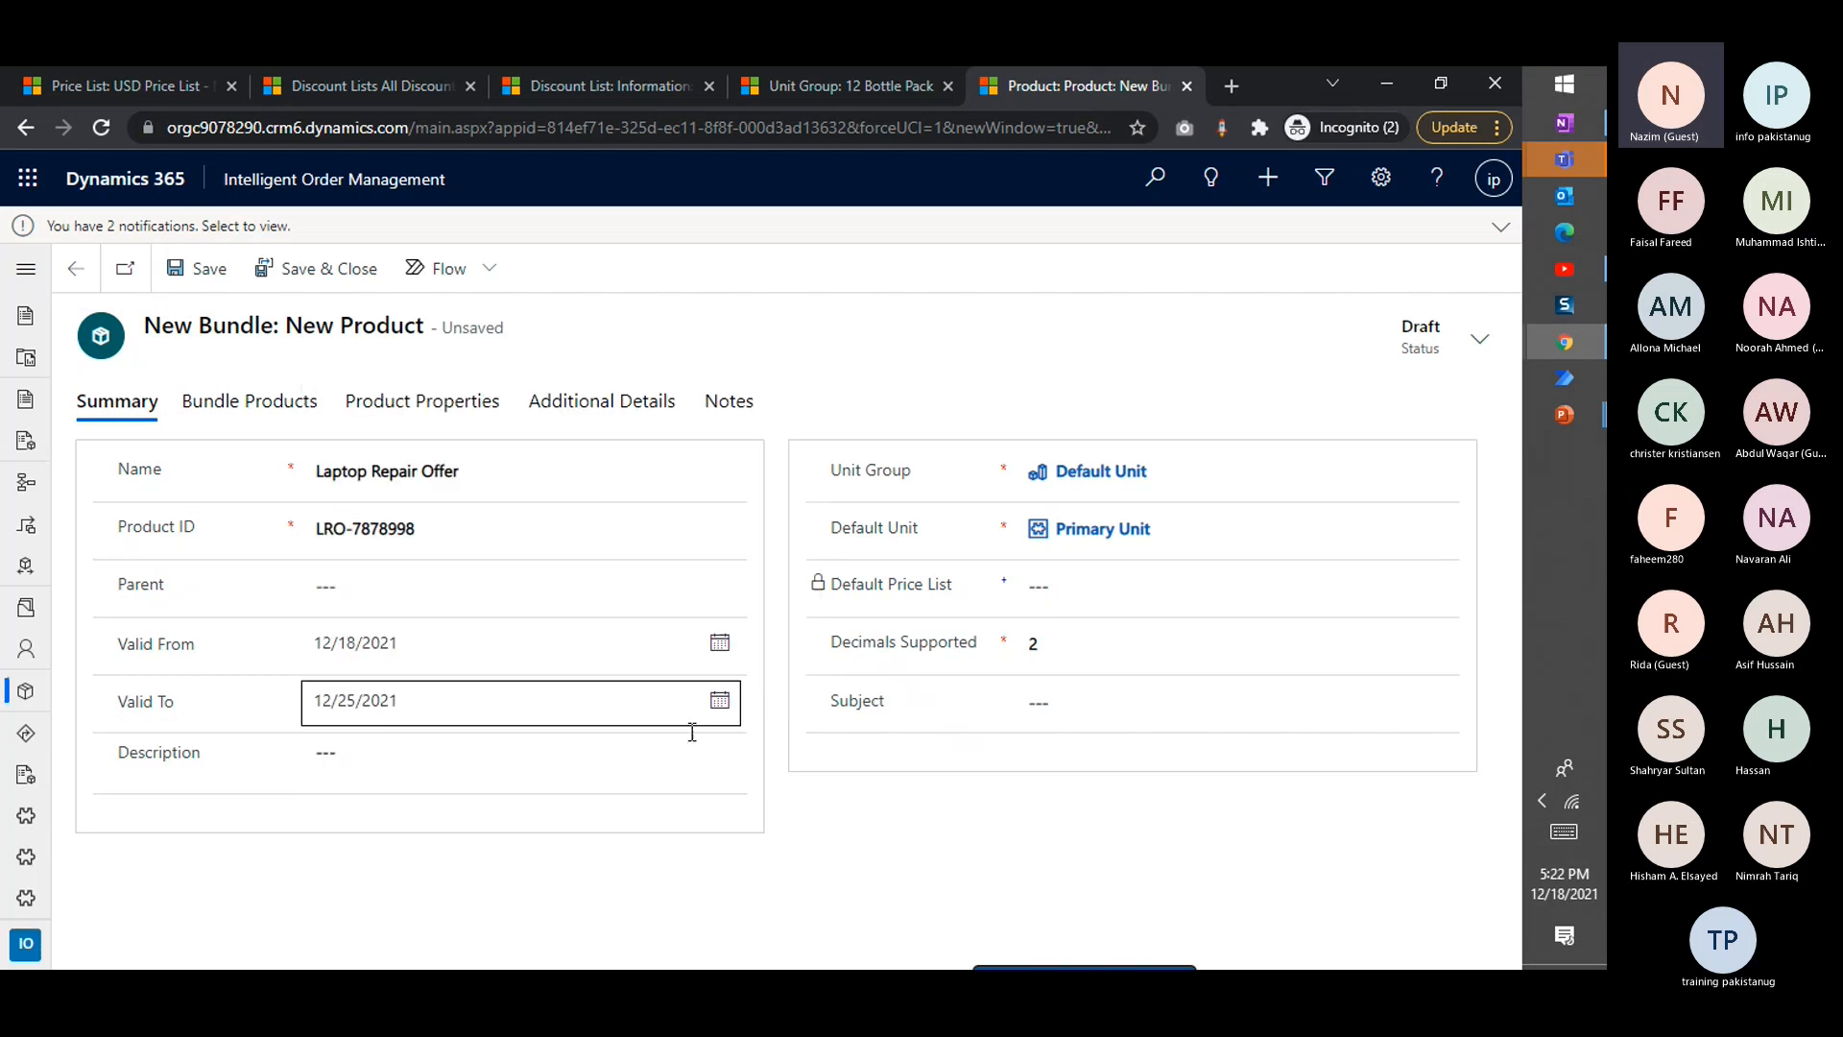
{"action": "key", "text": "ctrl+s"}
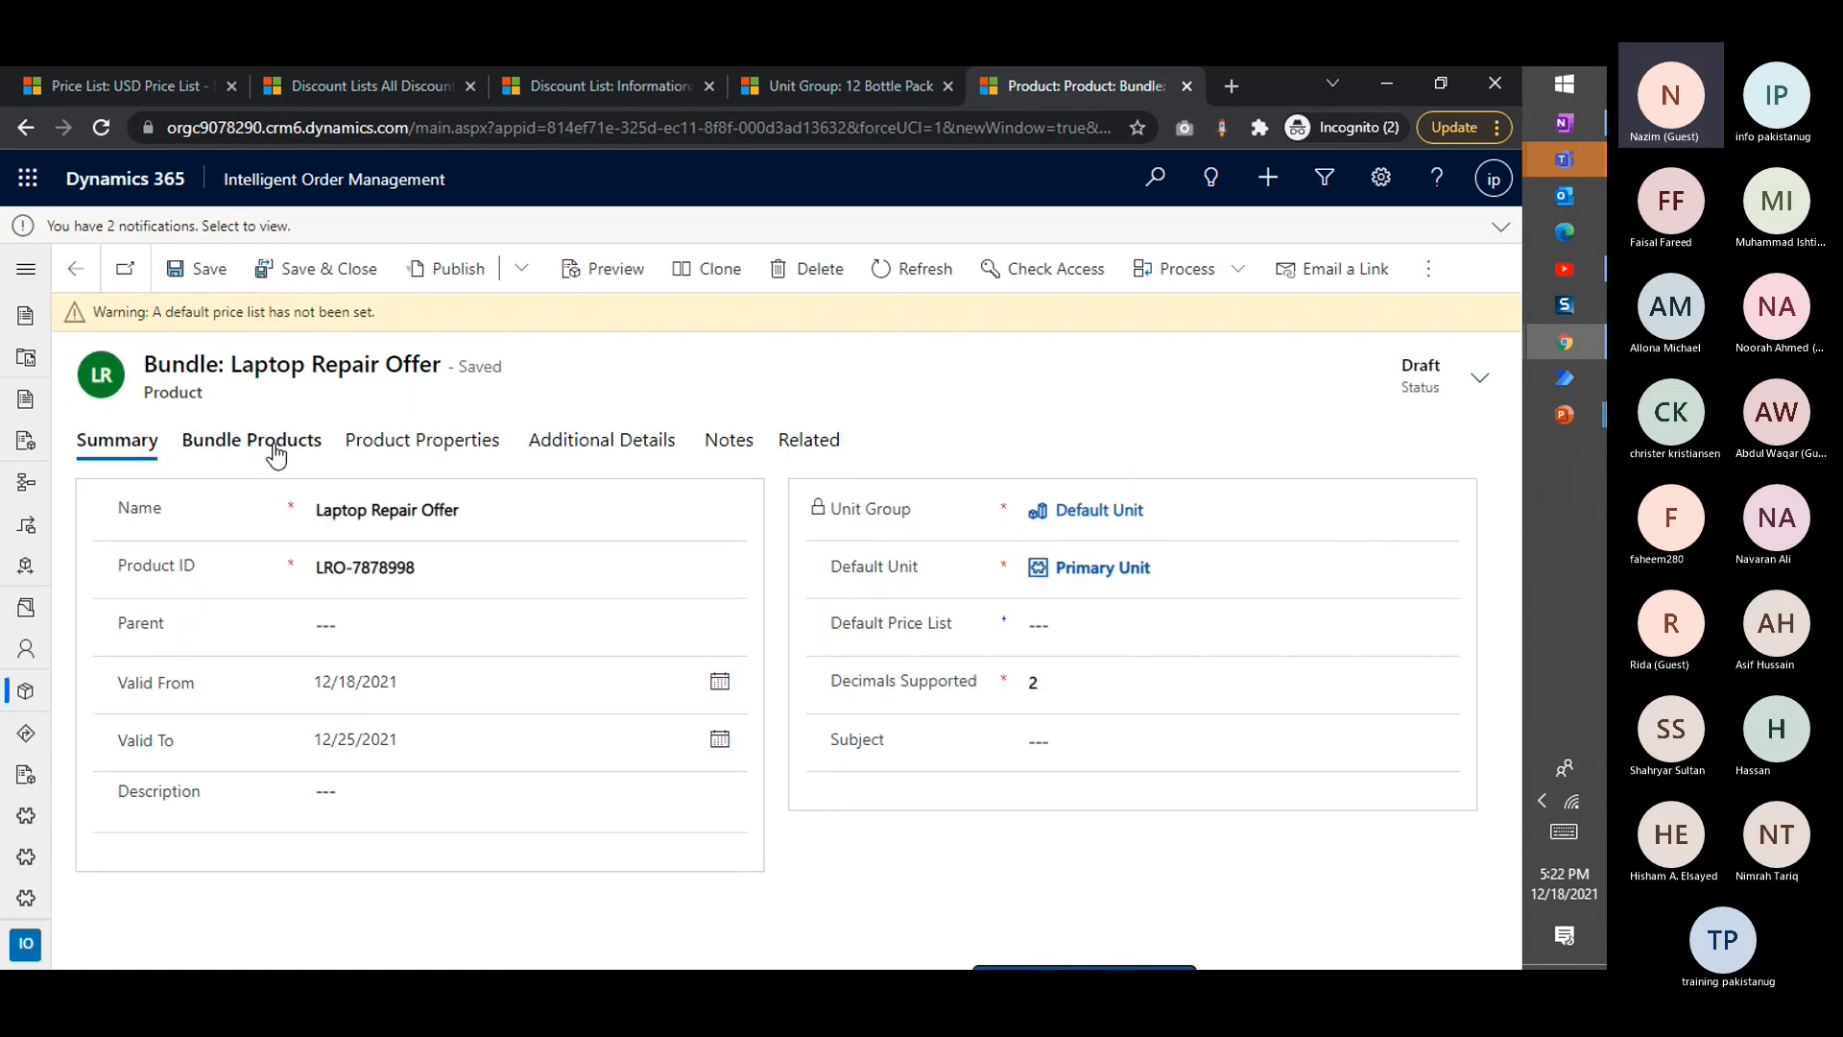
Set the bundle's default price list to USD Price List and look through its bundle products, properties and additional details
{"action": "left_click", "coordinate": [1204, 624]}
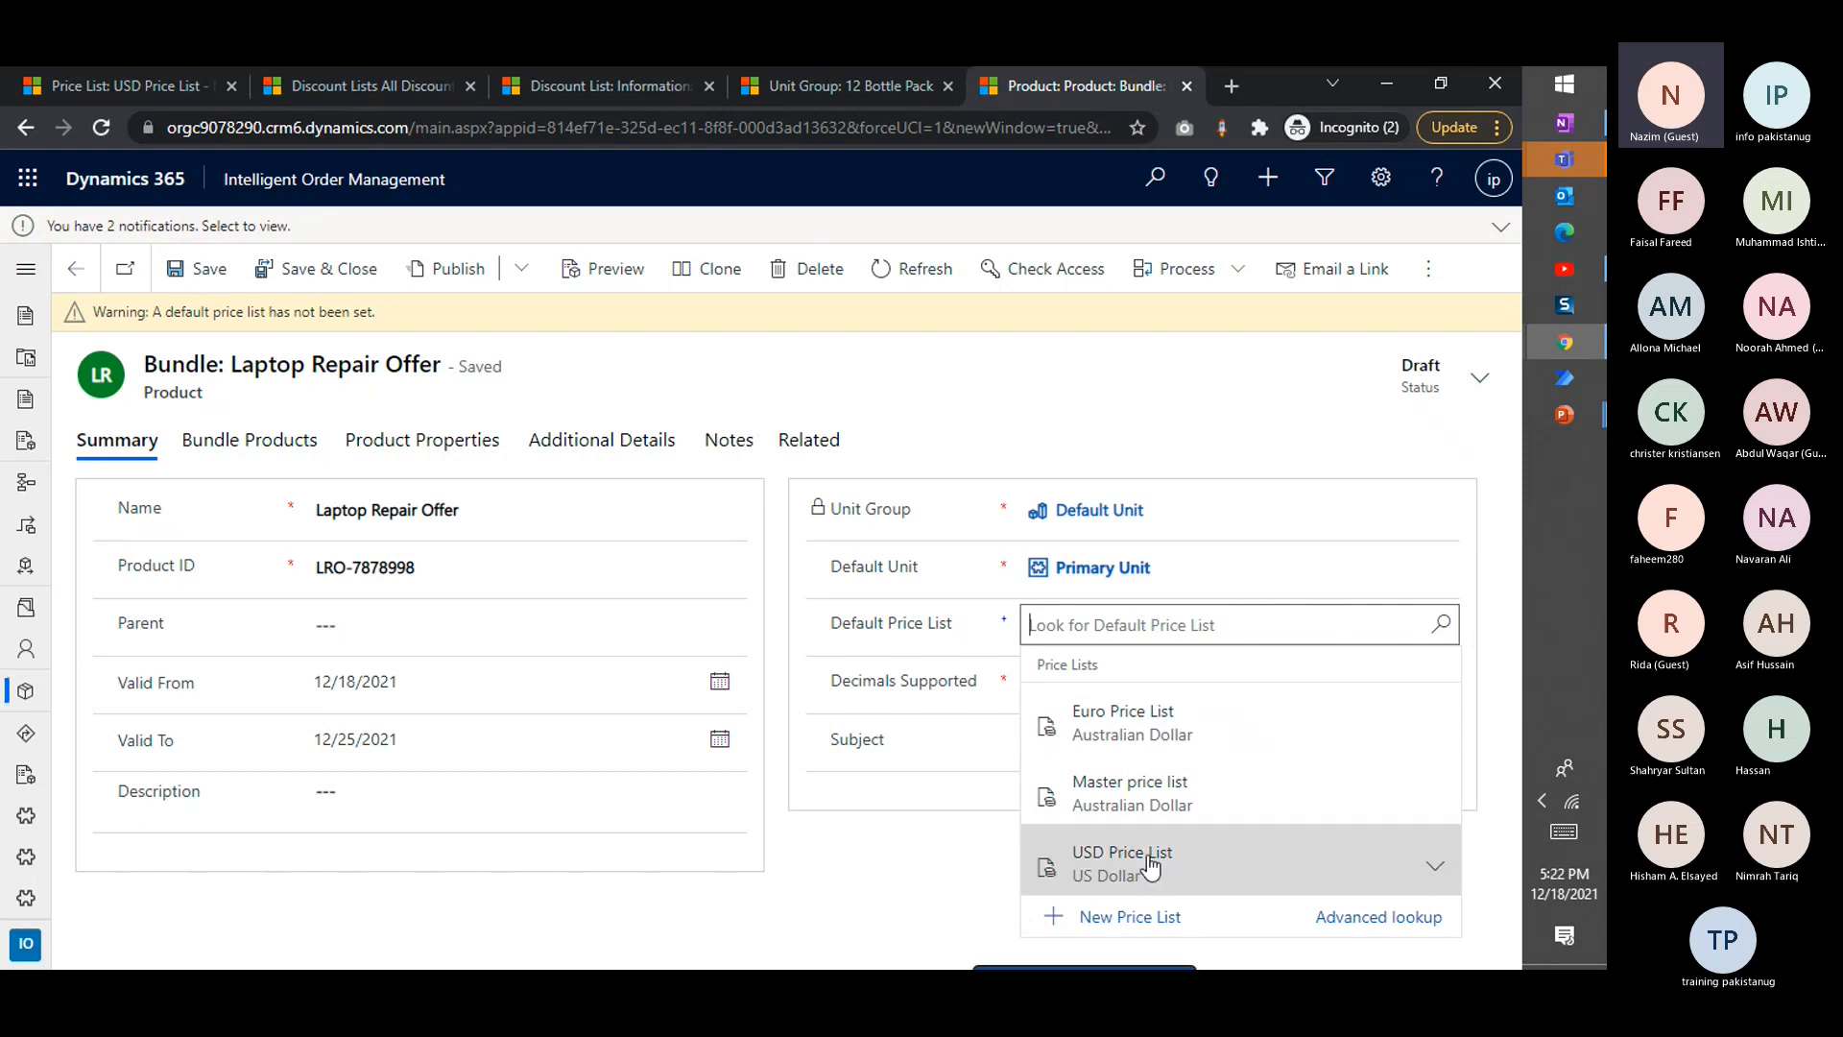
{"action": "left_click", "coordinate": [1191, 862]}
{"action": "left_click", "coordinate": [230, 411]}
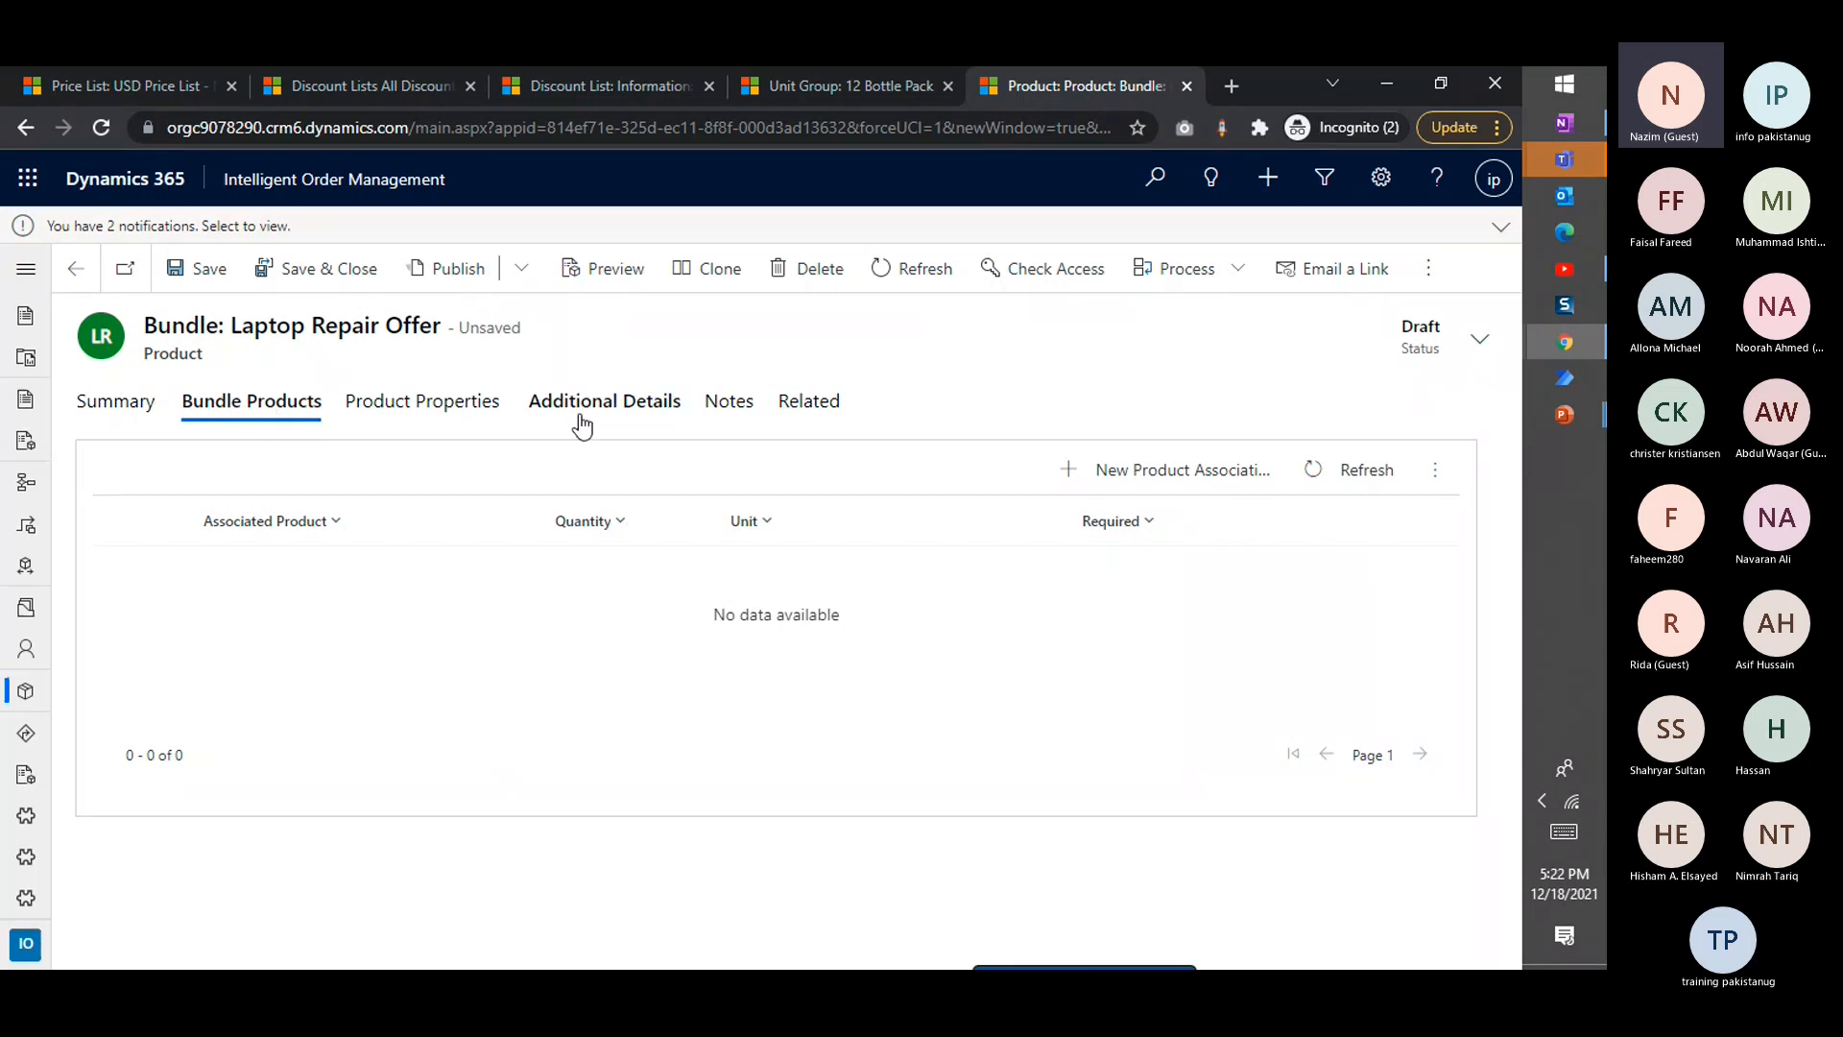
{"action": "left_click", "coordinate": [434, 403]}
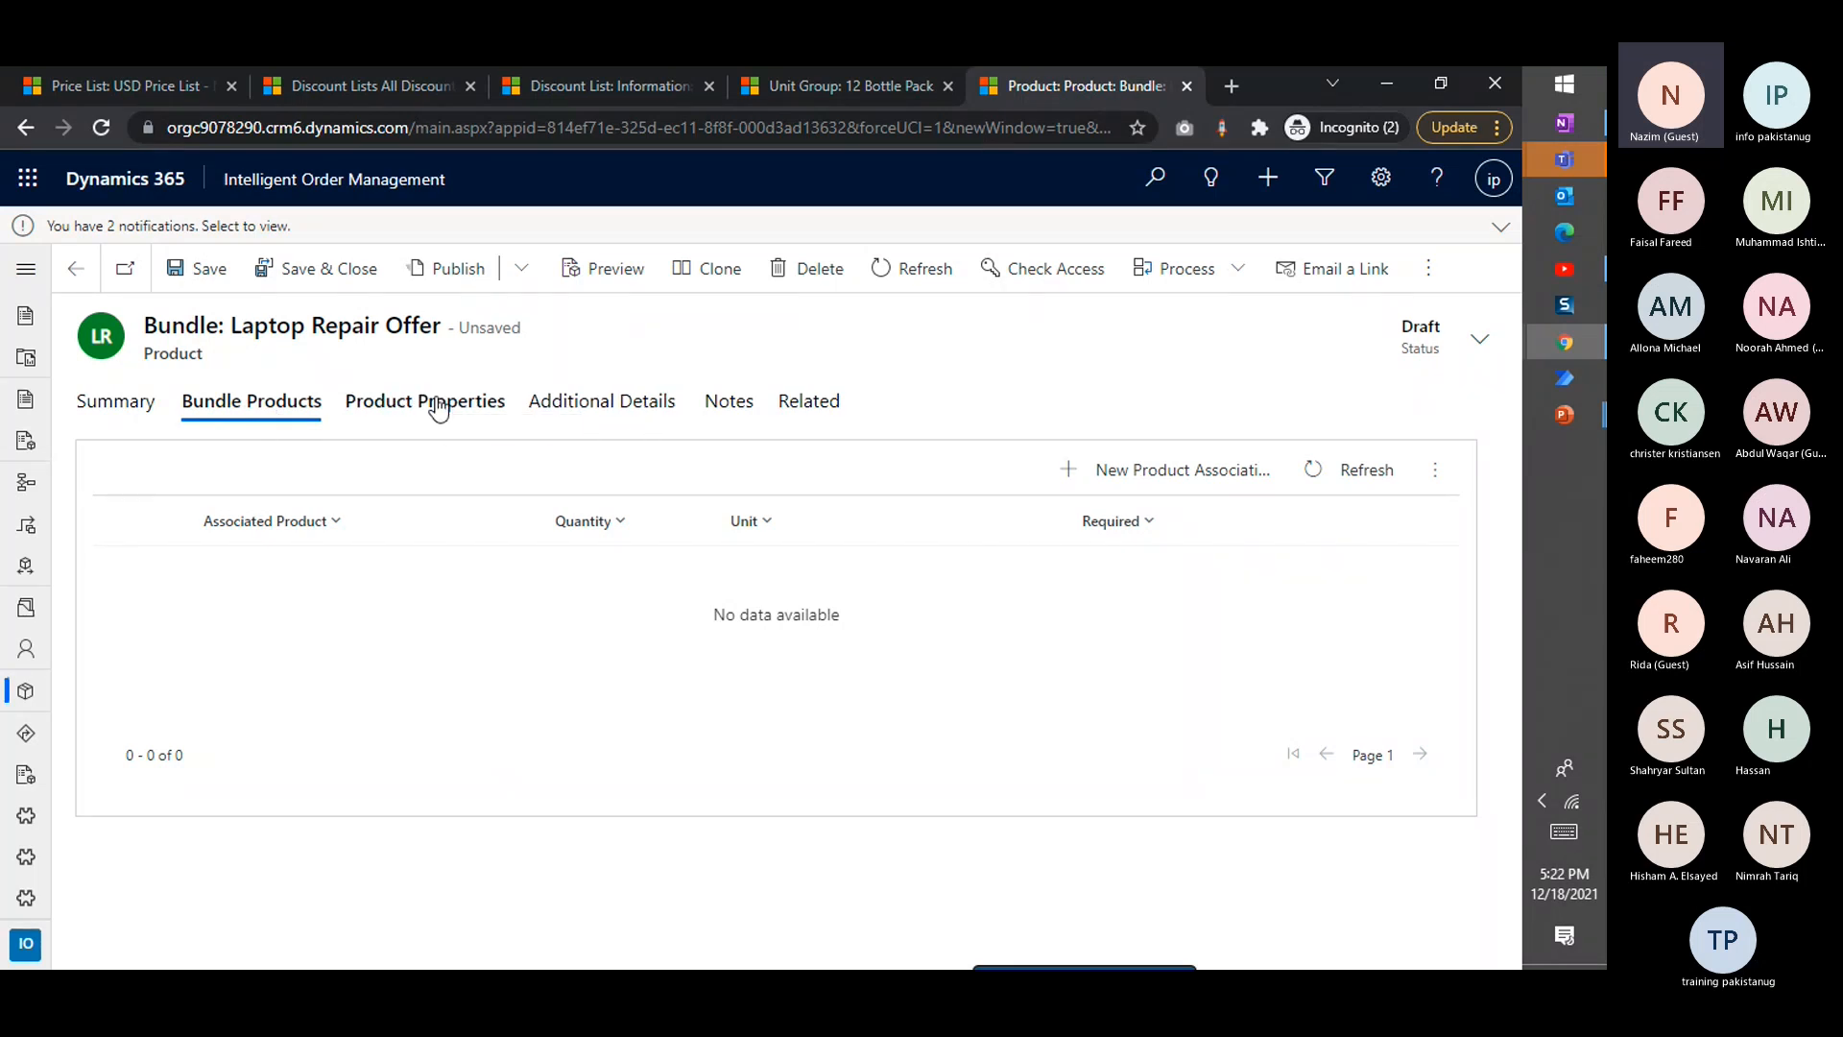
{"action": "left_click", "coordinate": [547, 411]}
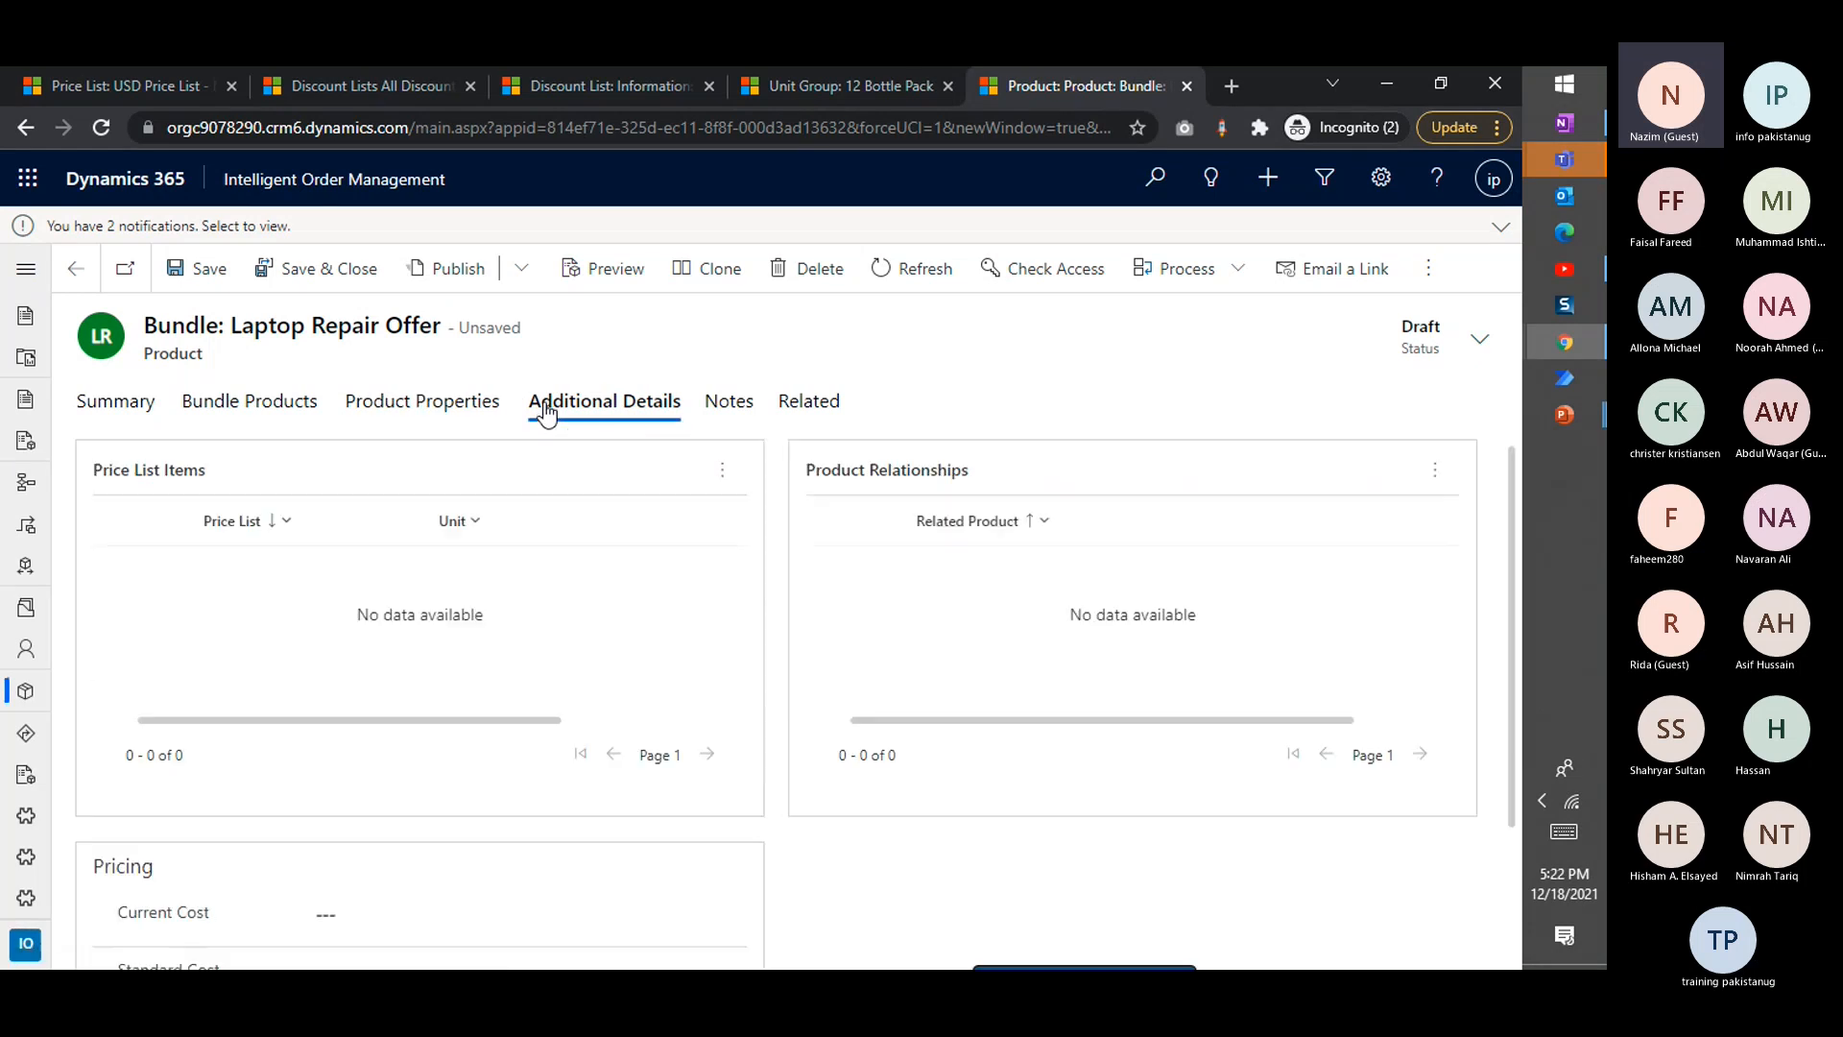
Start a new product association in the bundle and choose Laptop Screen as its product
{"action": "left_click", "coordinate": [258, 410]}
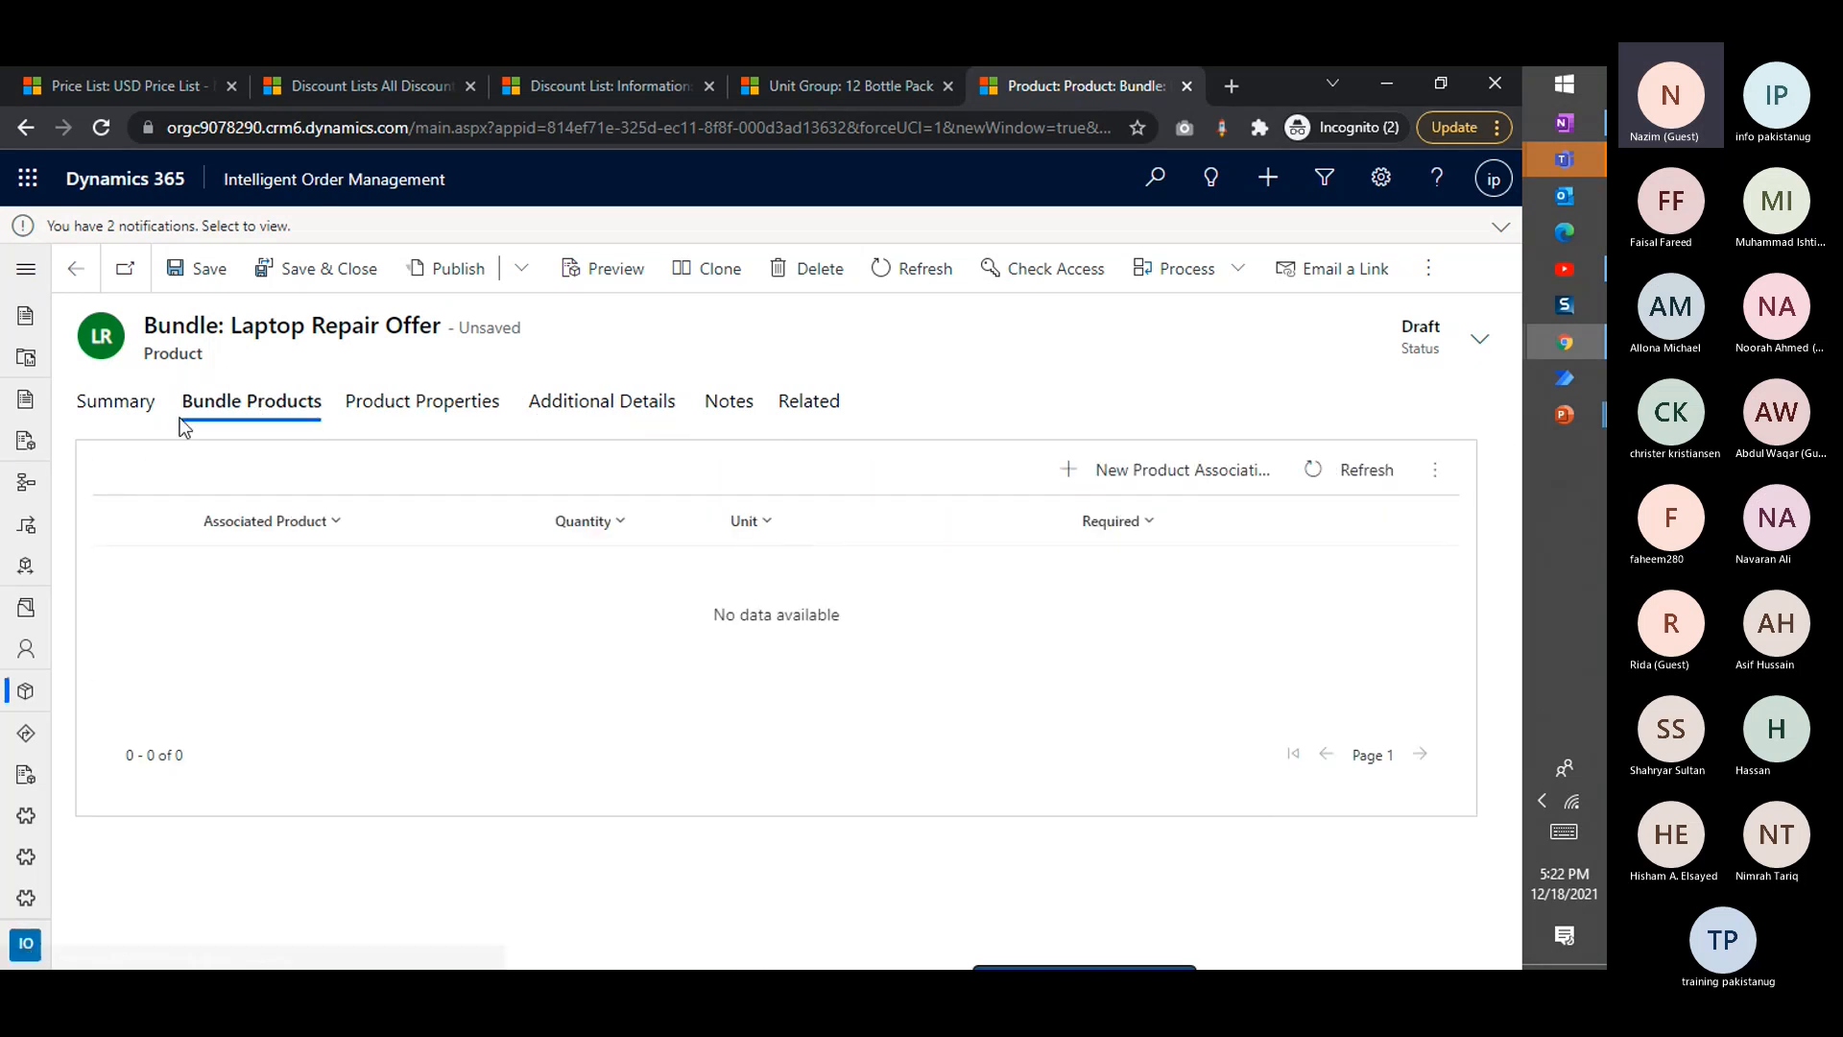
{"action": "left_click", "coordinate": [1148, 474]}
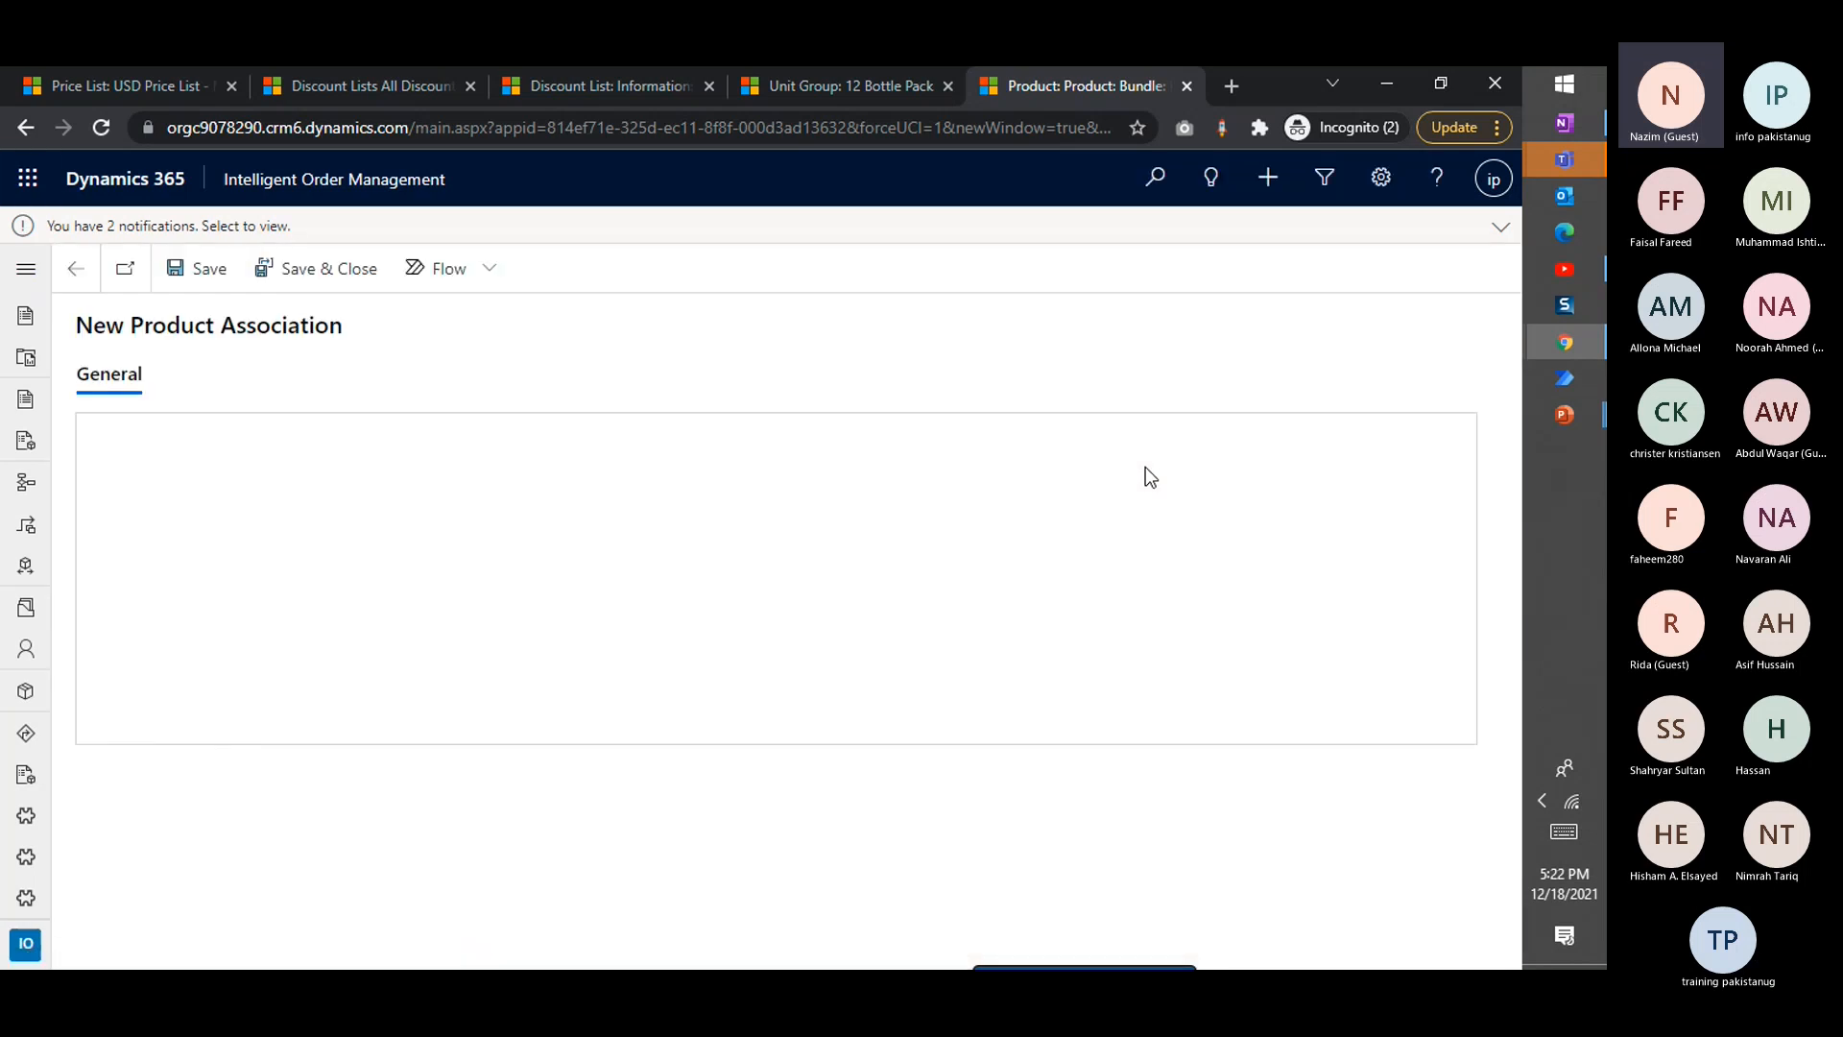
{"action": "left_click", "coordinate": [519, 497]}
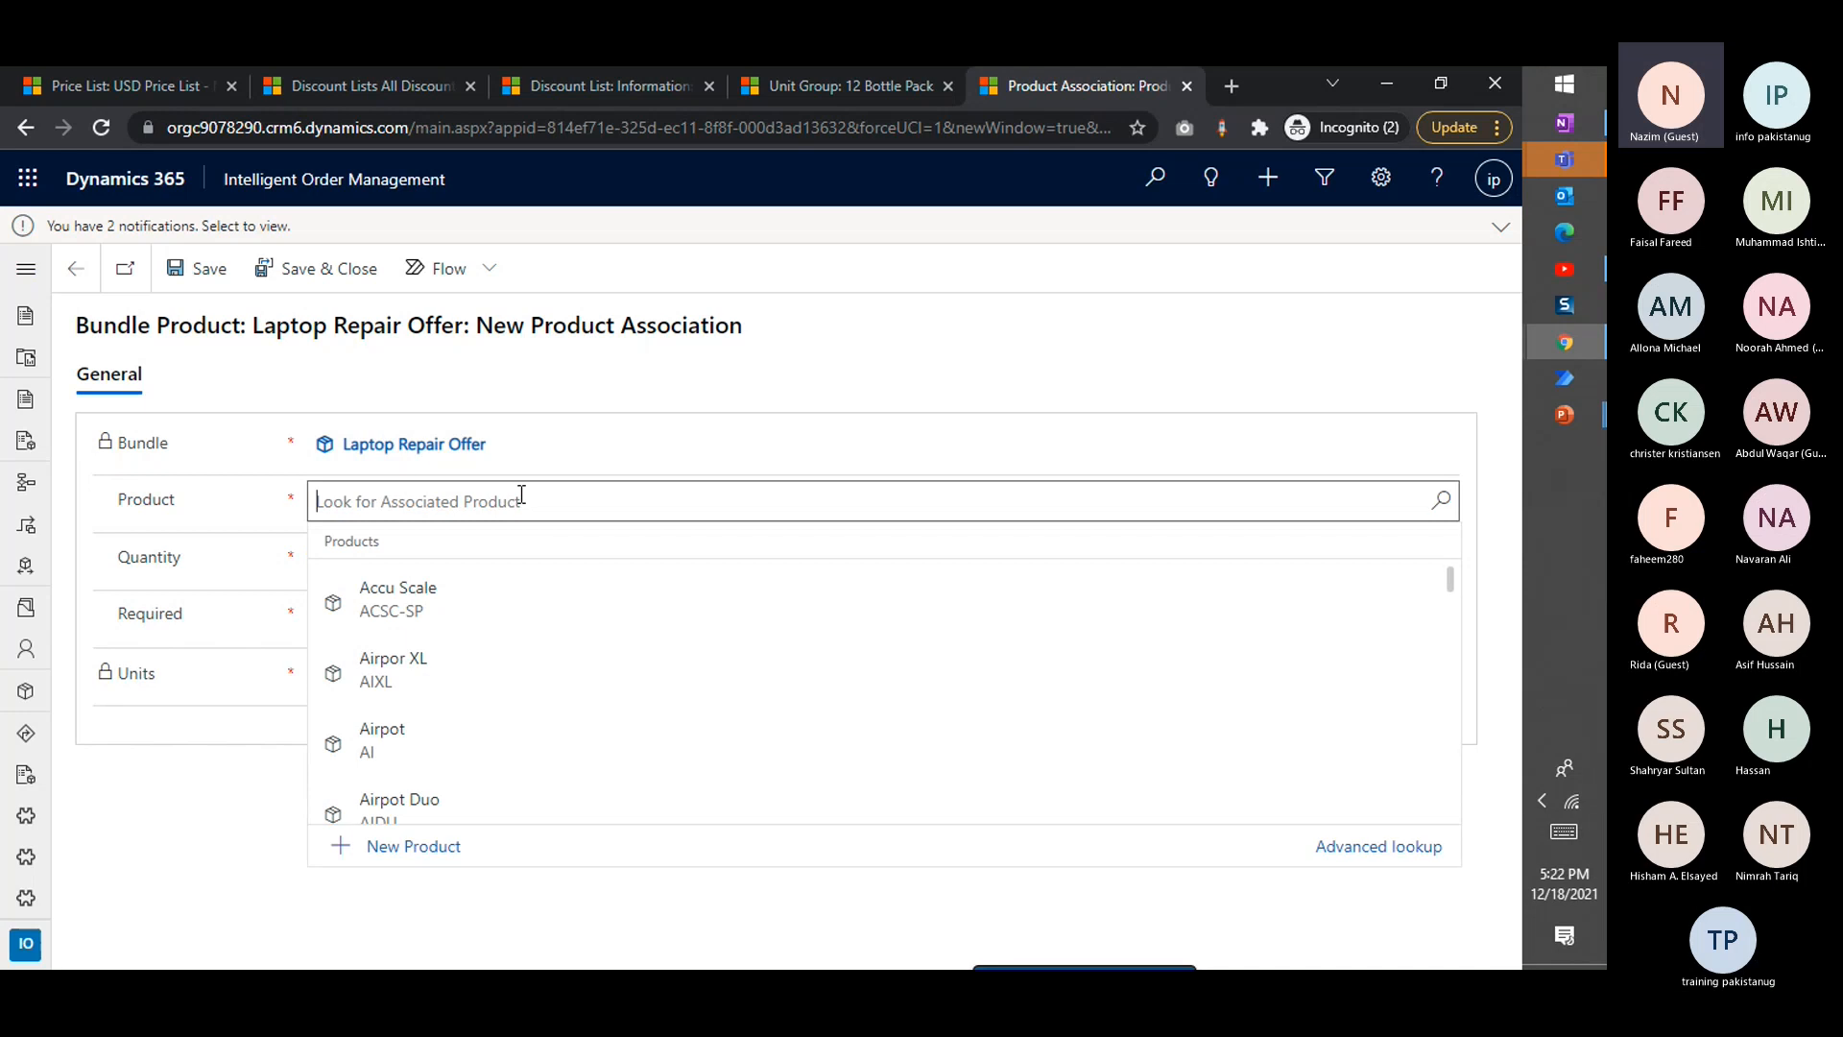
{"action": "type", "text": "Lap"}
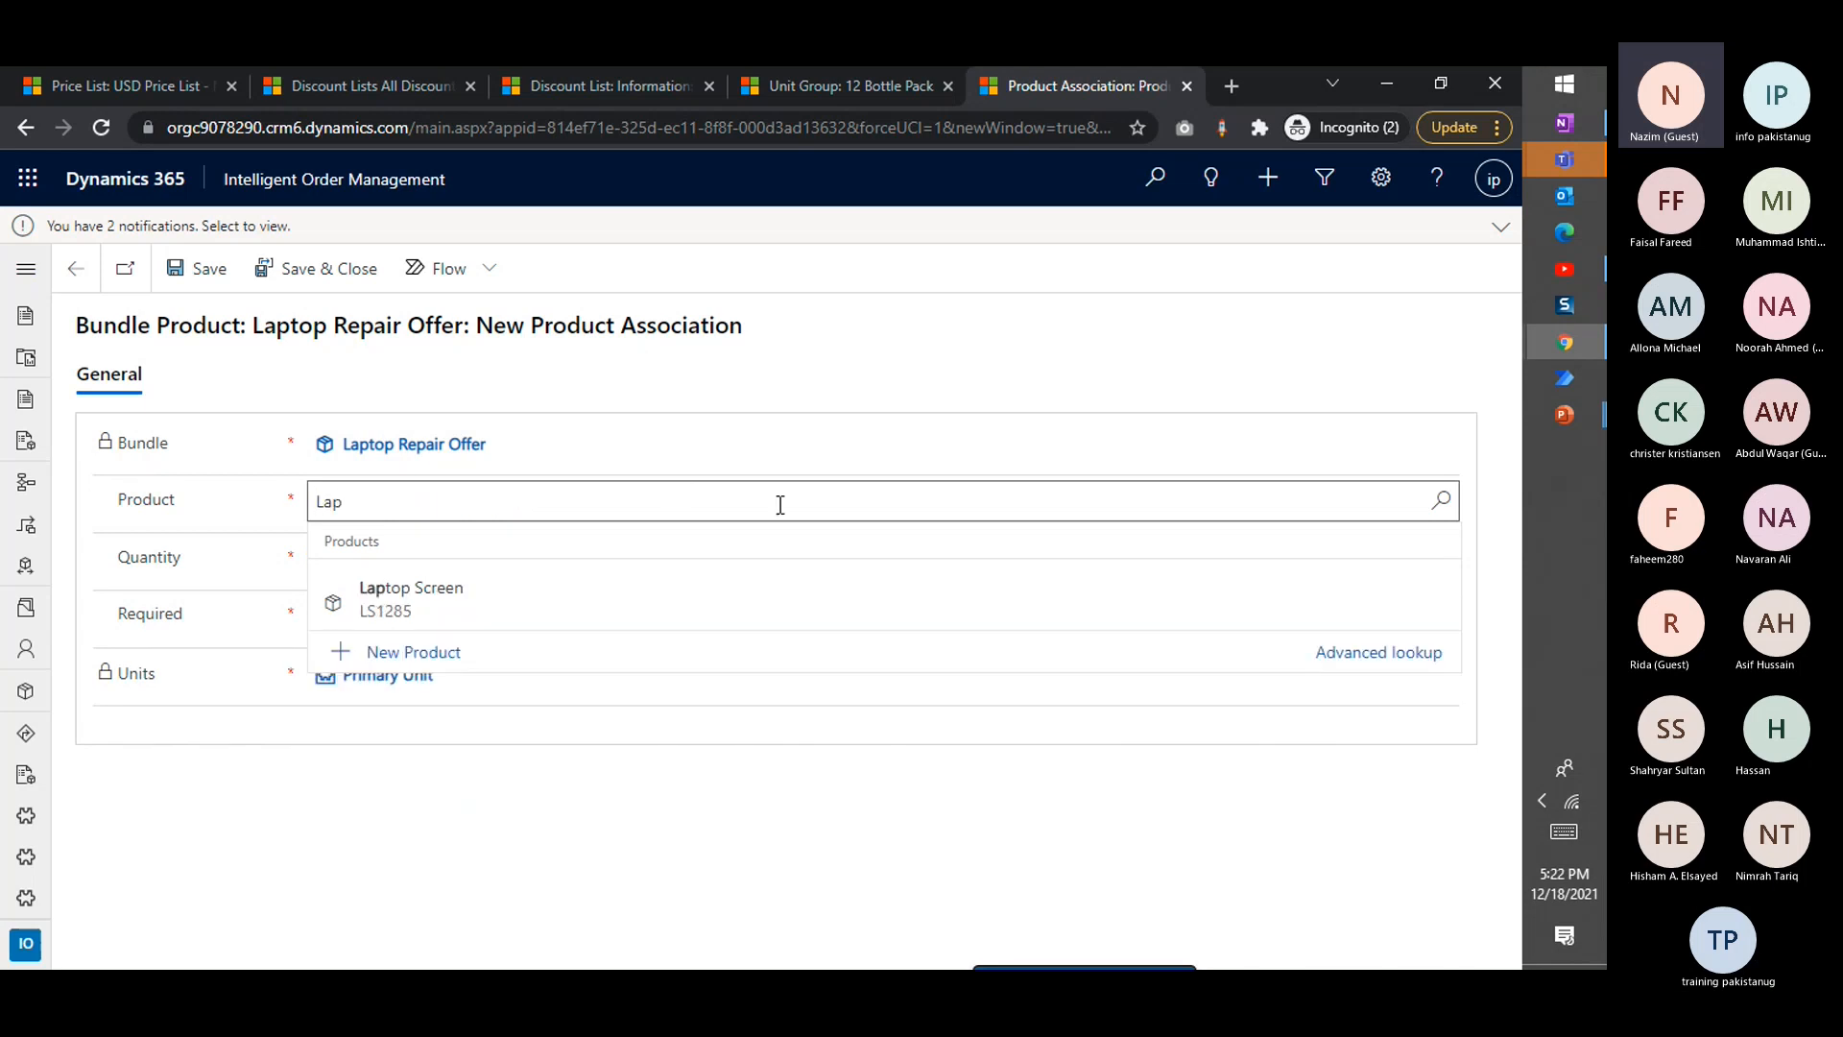
{"action": "left_click", "coordinate": [487, 607]}
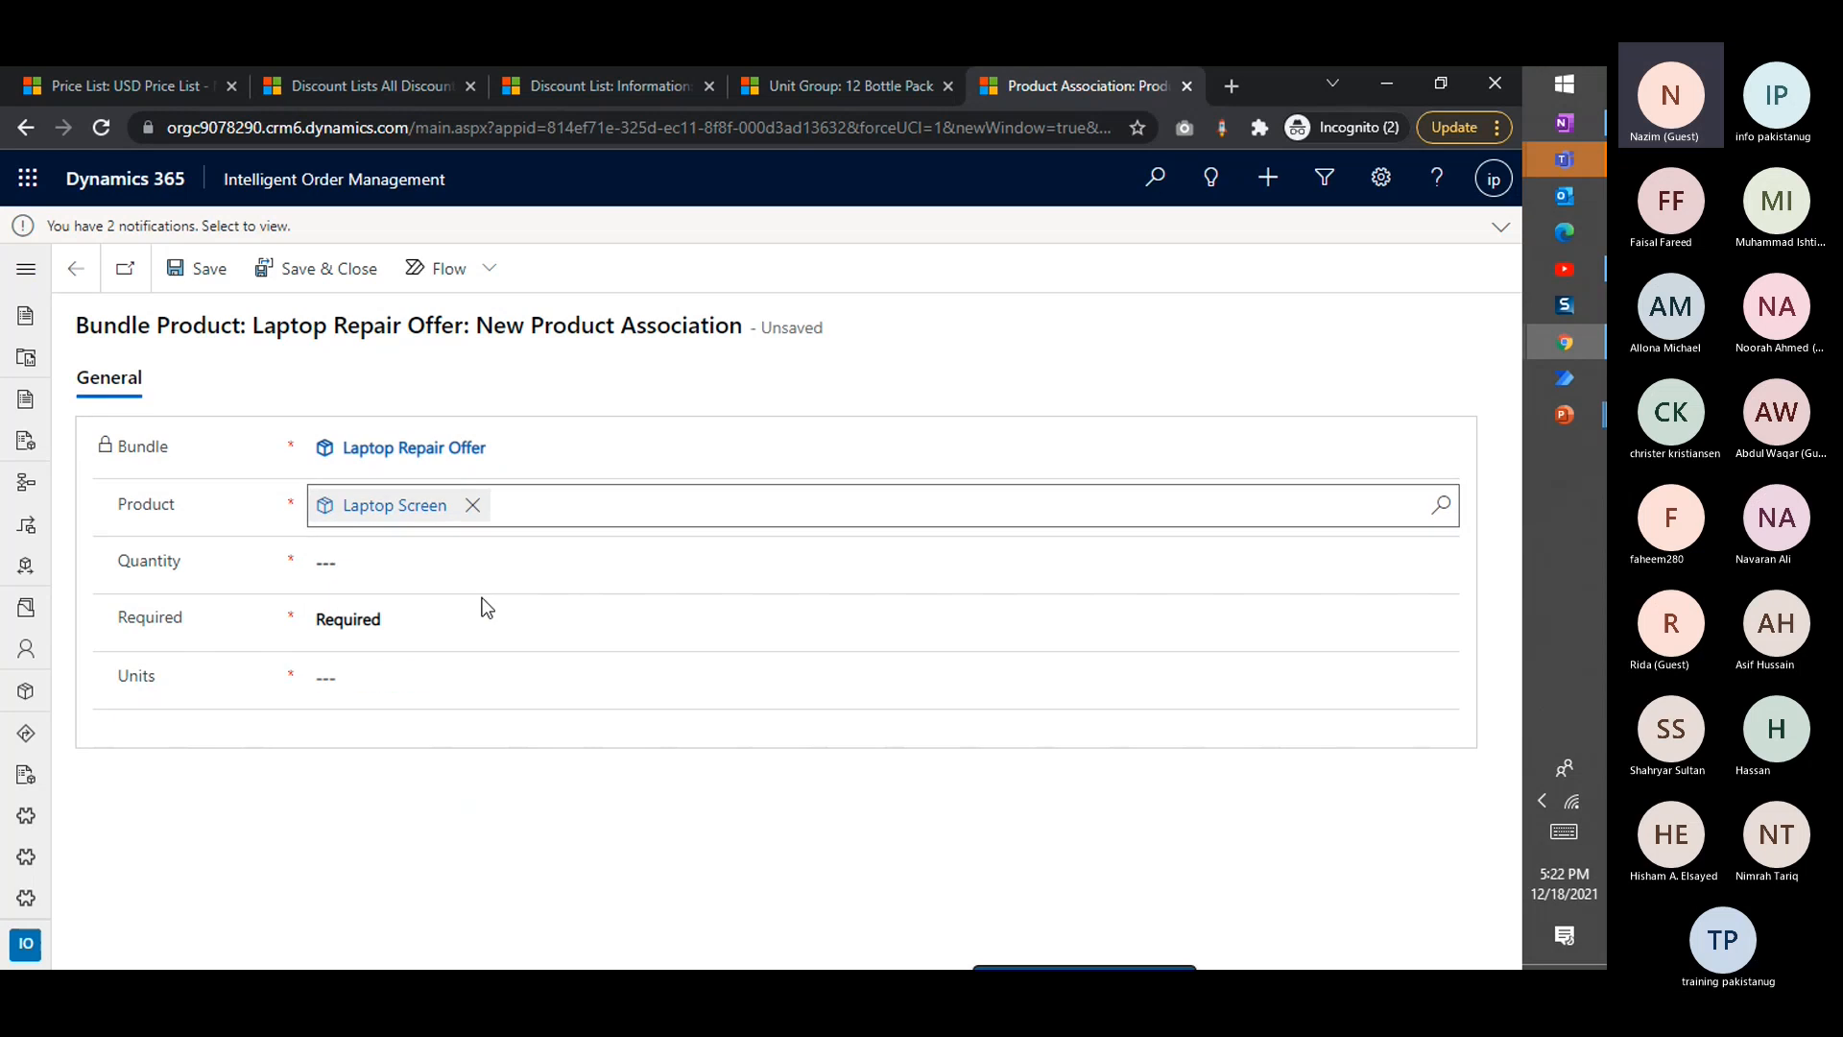
Set the association's units to Primary Unit and quantity to 1, save it and return to the bundle
{"action": "left_click", "coordinate": [474, 572]}
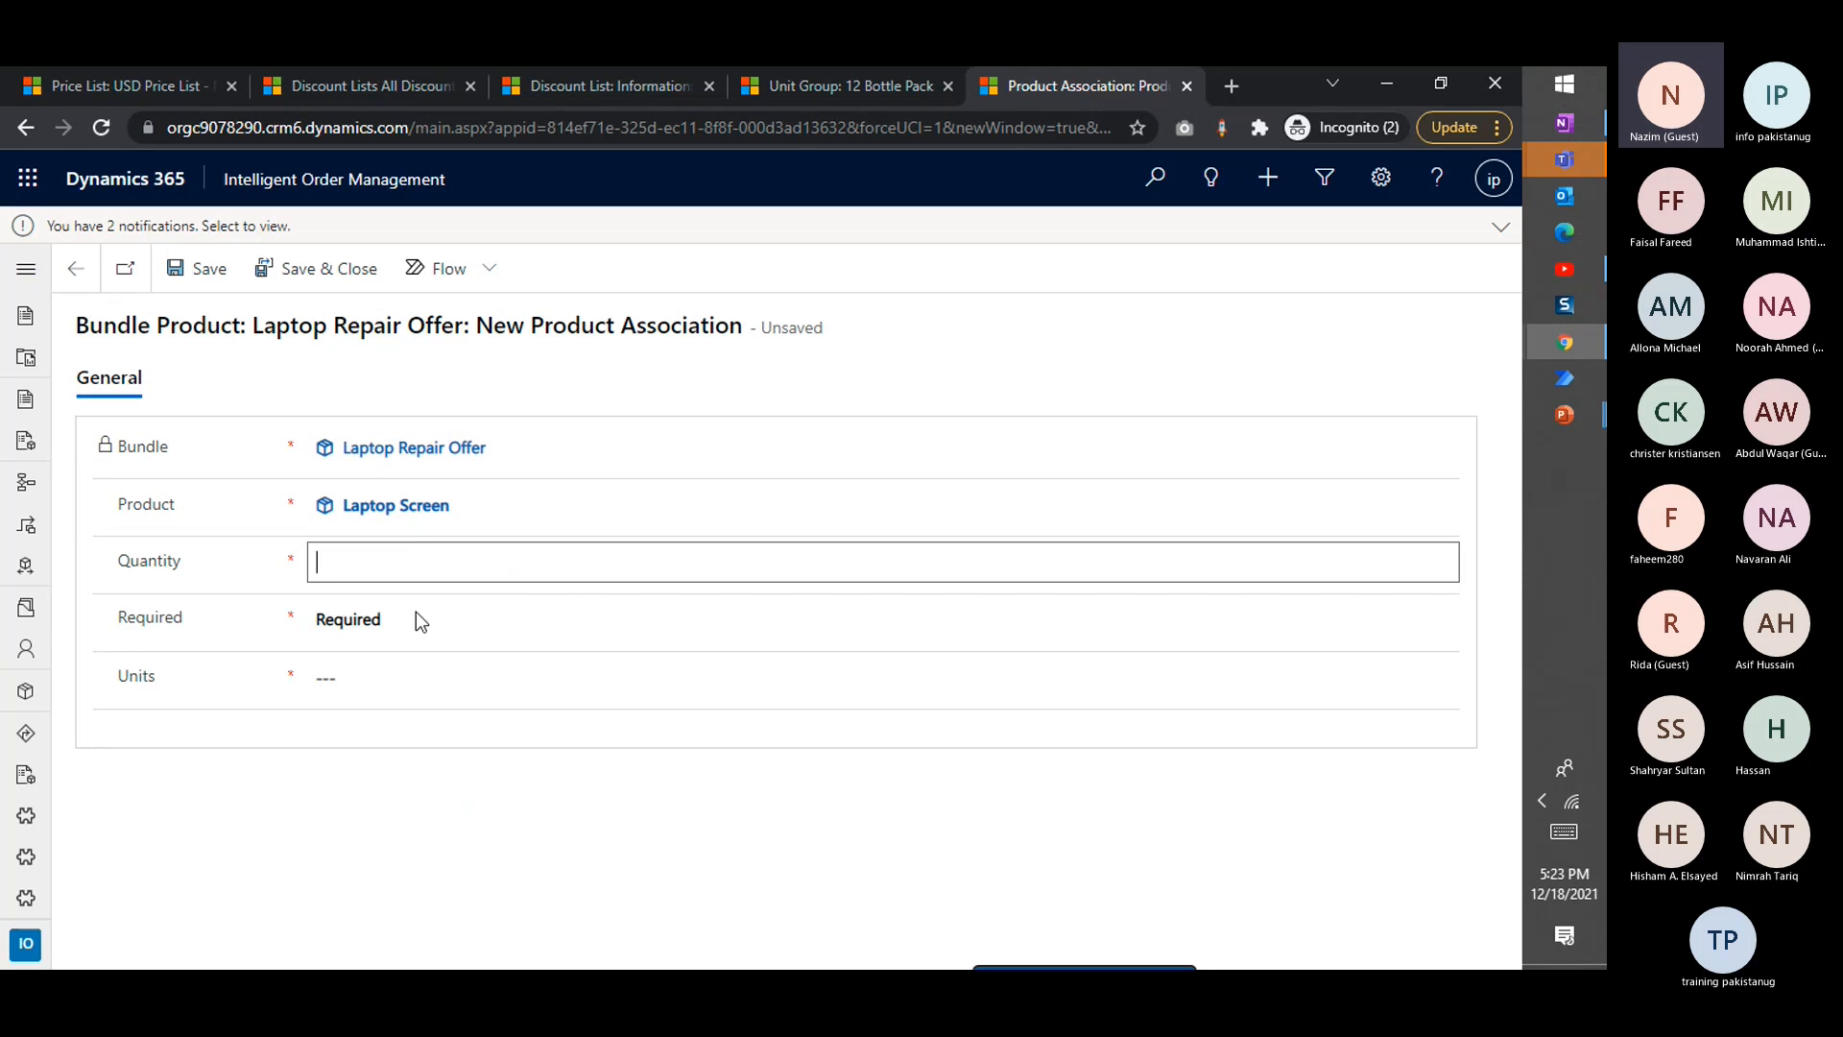
{"action": "left_click", "coordinate": [362, 671]}
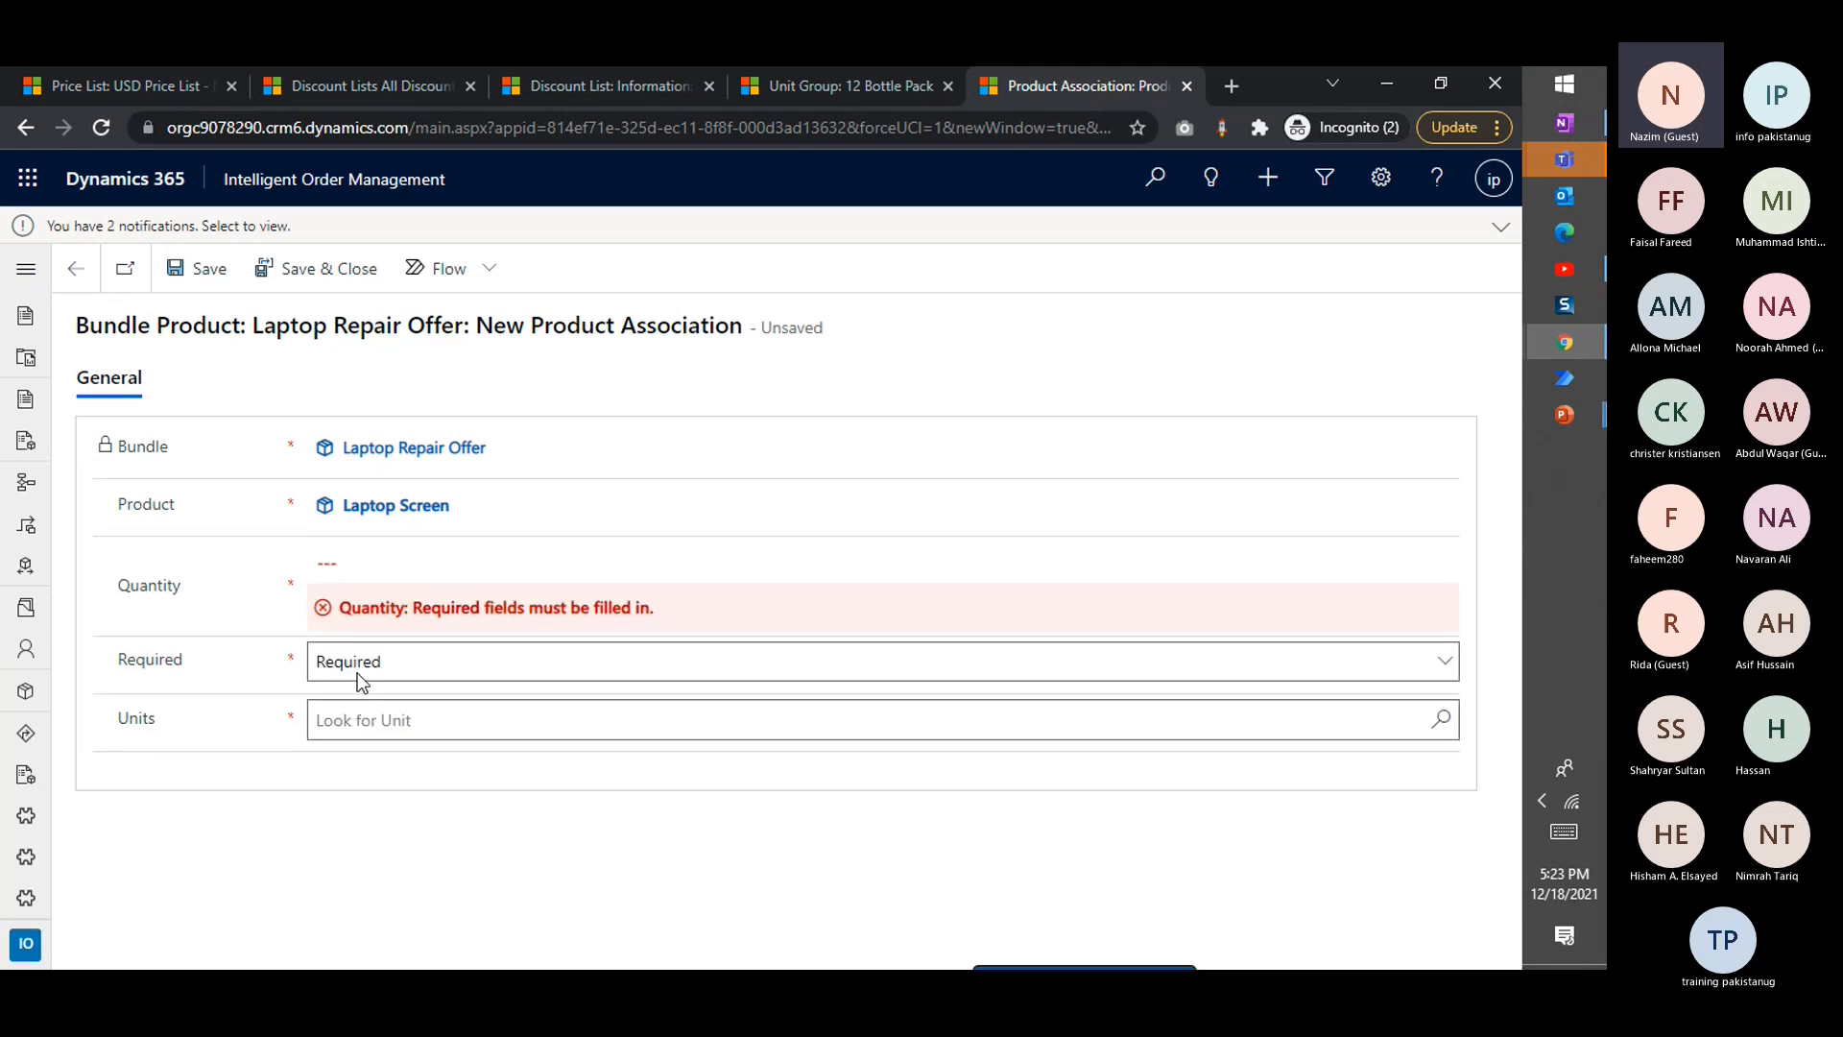
{"action": "left_click", "coordinate": [369, 715]}
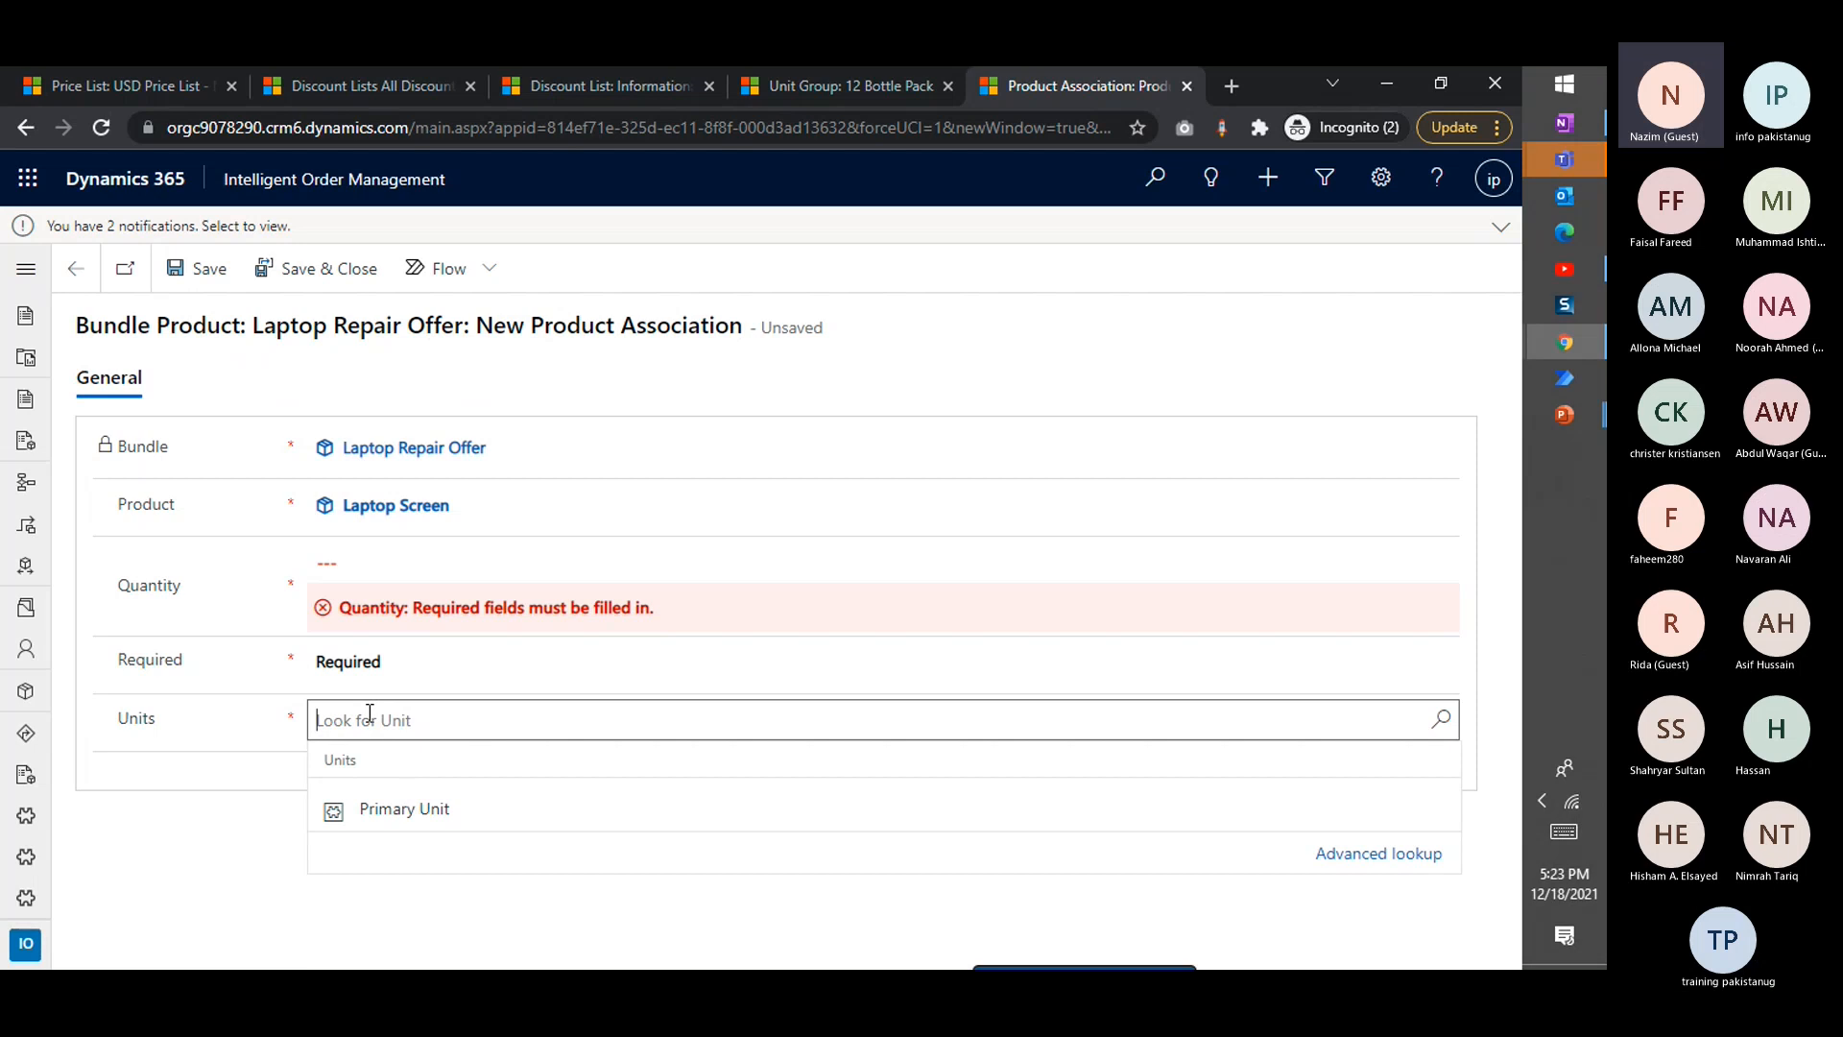
{"action": "left_click", "coordinate": [331, 804]}
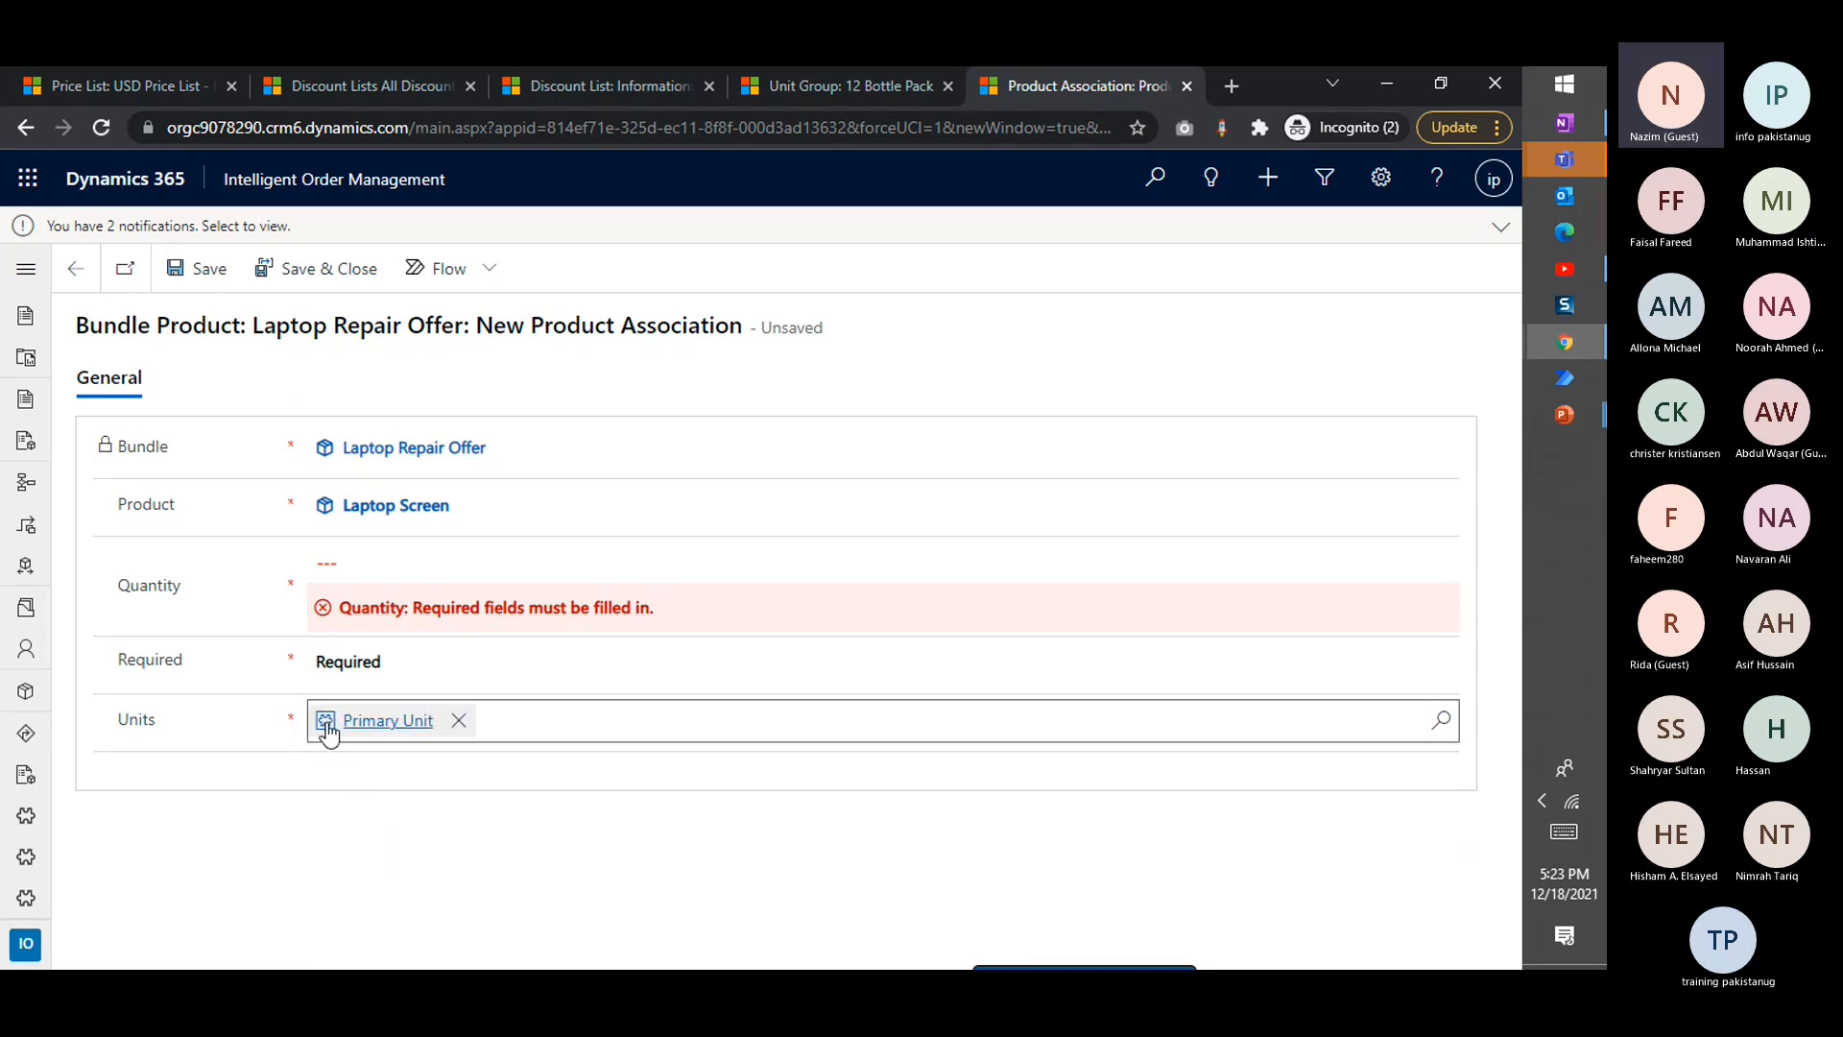
{"action": "left_click", "coordinate": [327, 563]}
{"action": "type", "text": "1"}
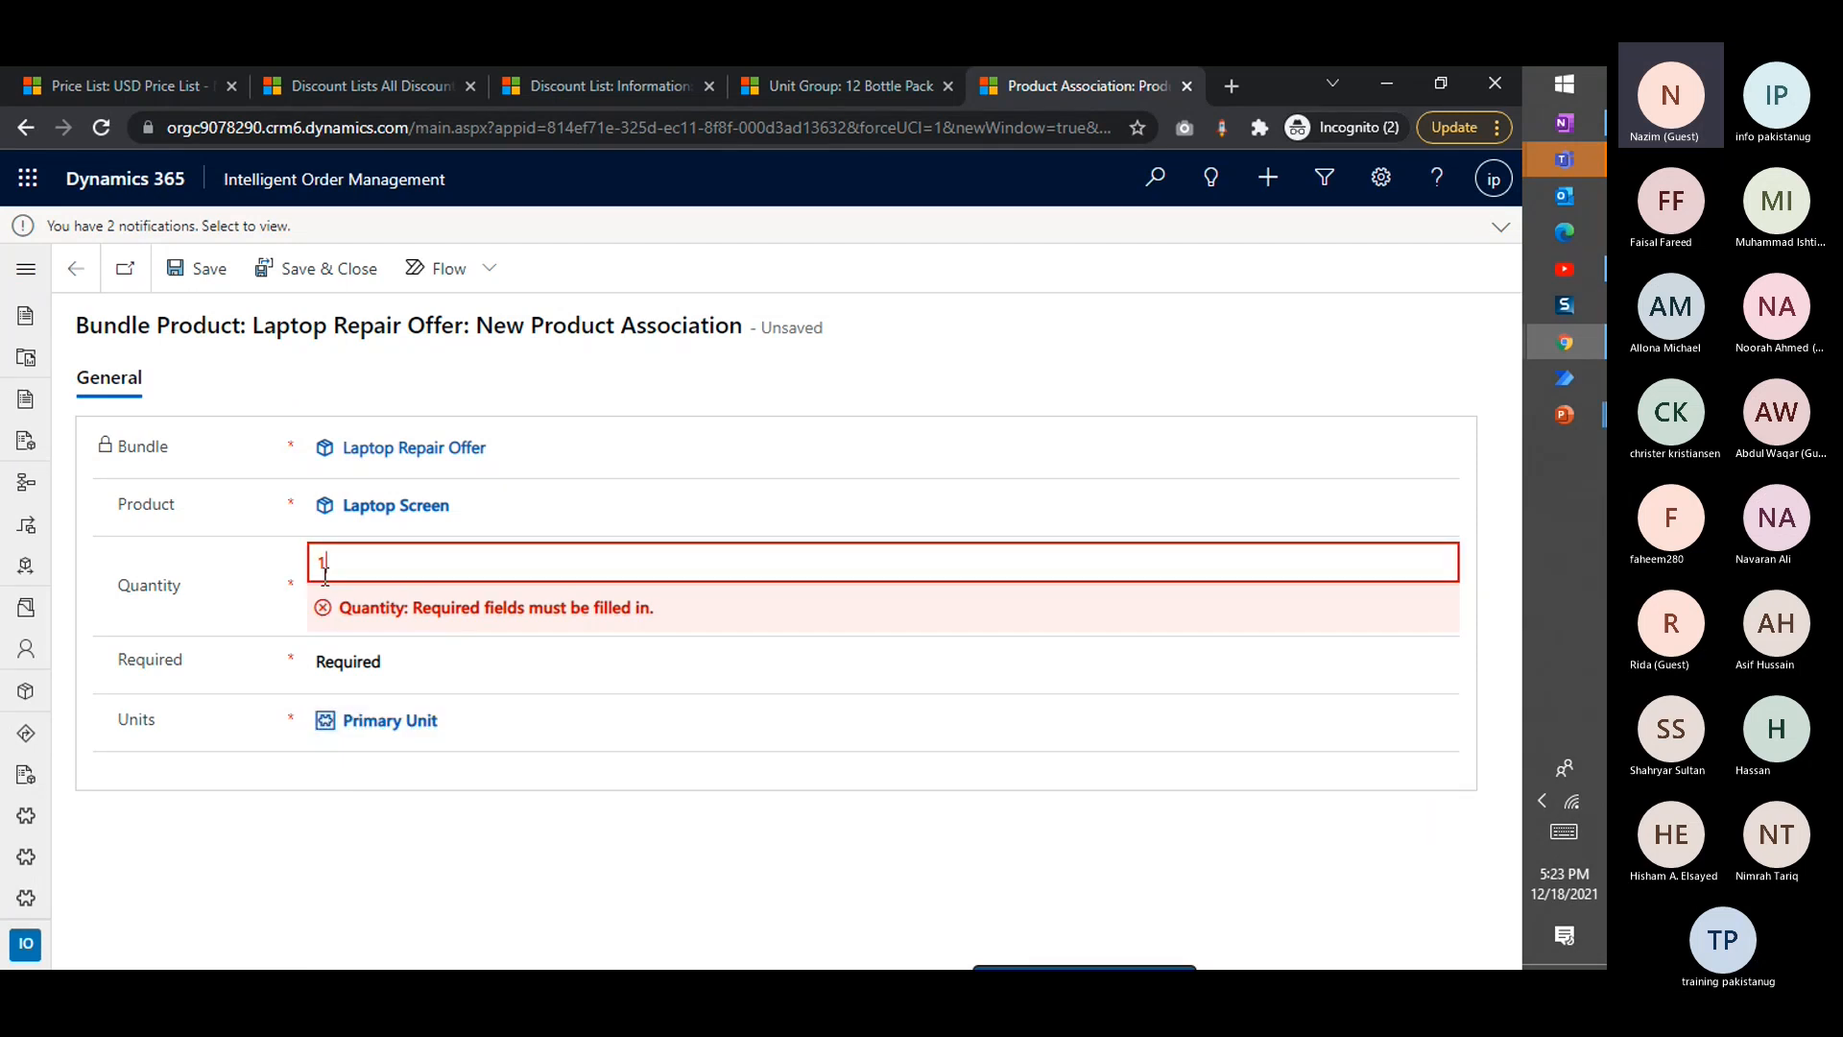
{"action": "left_click", "coordinate": [343, 371]}
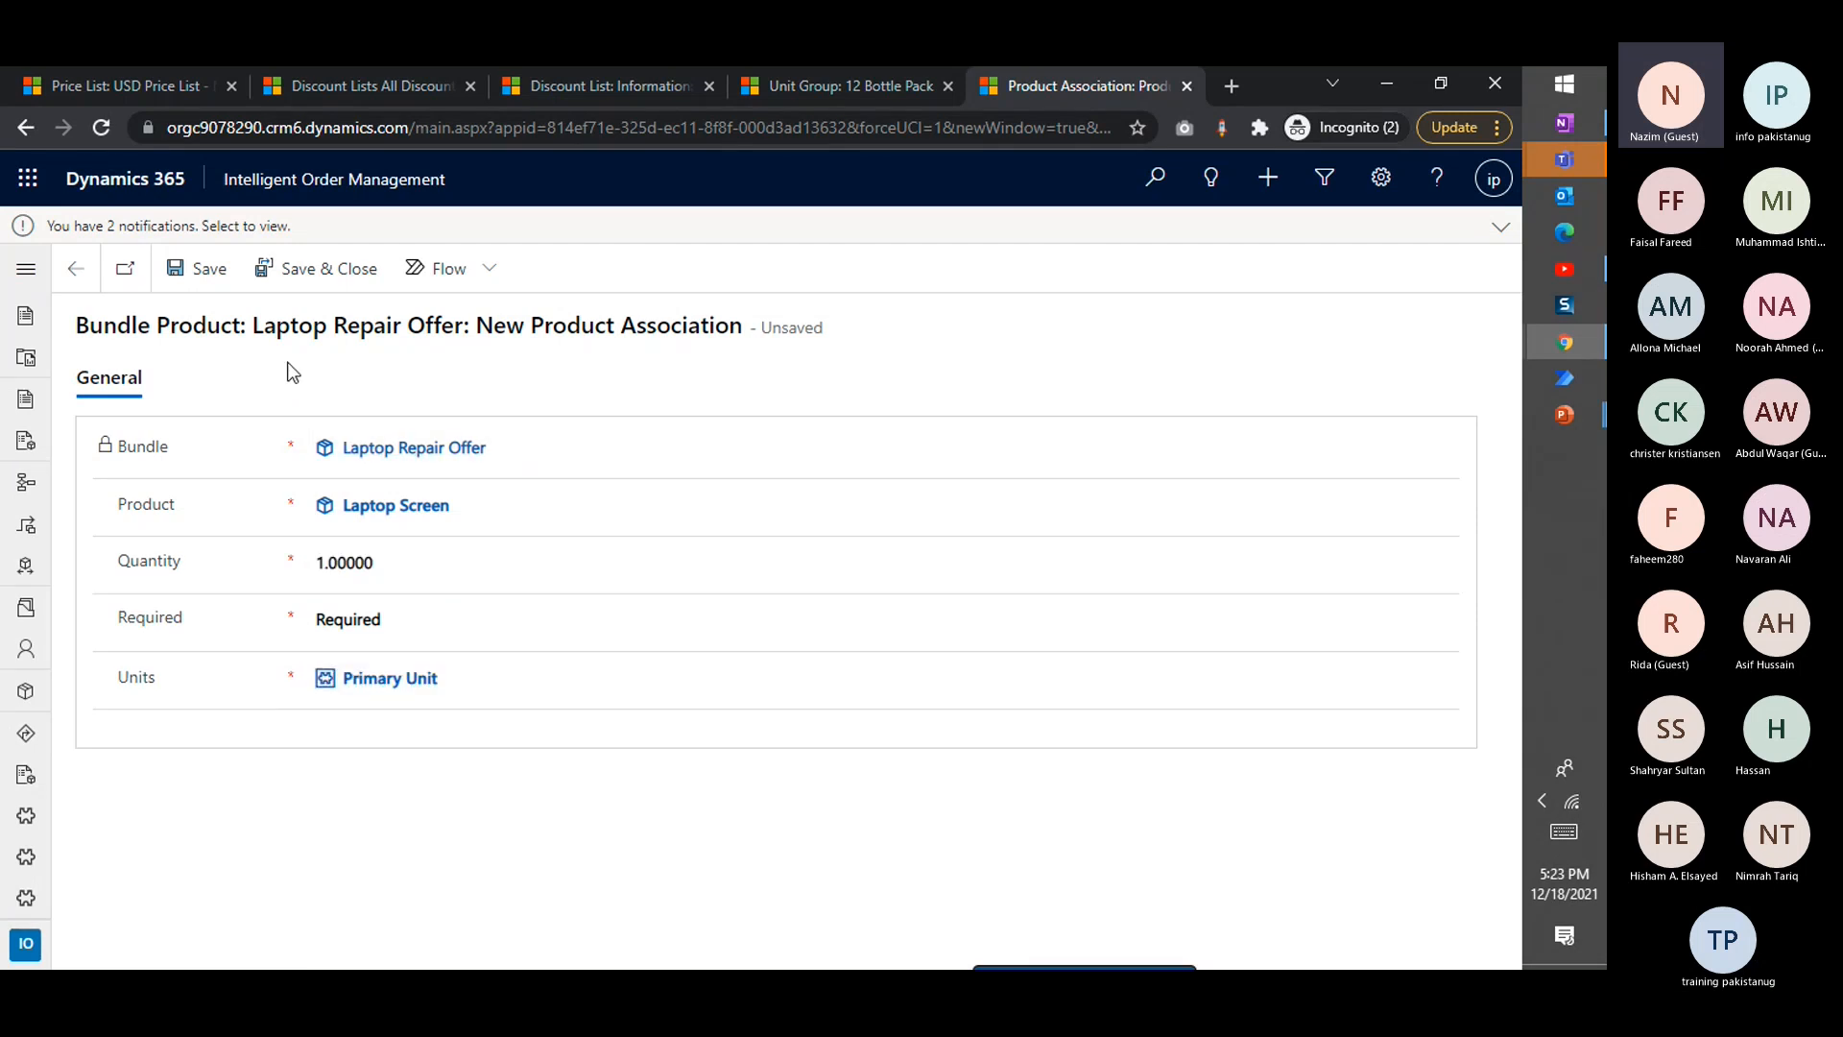
{"action": "left_click", "coordinate": [175, 278]}
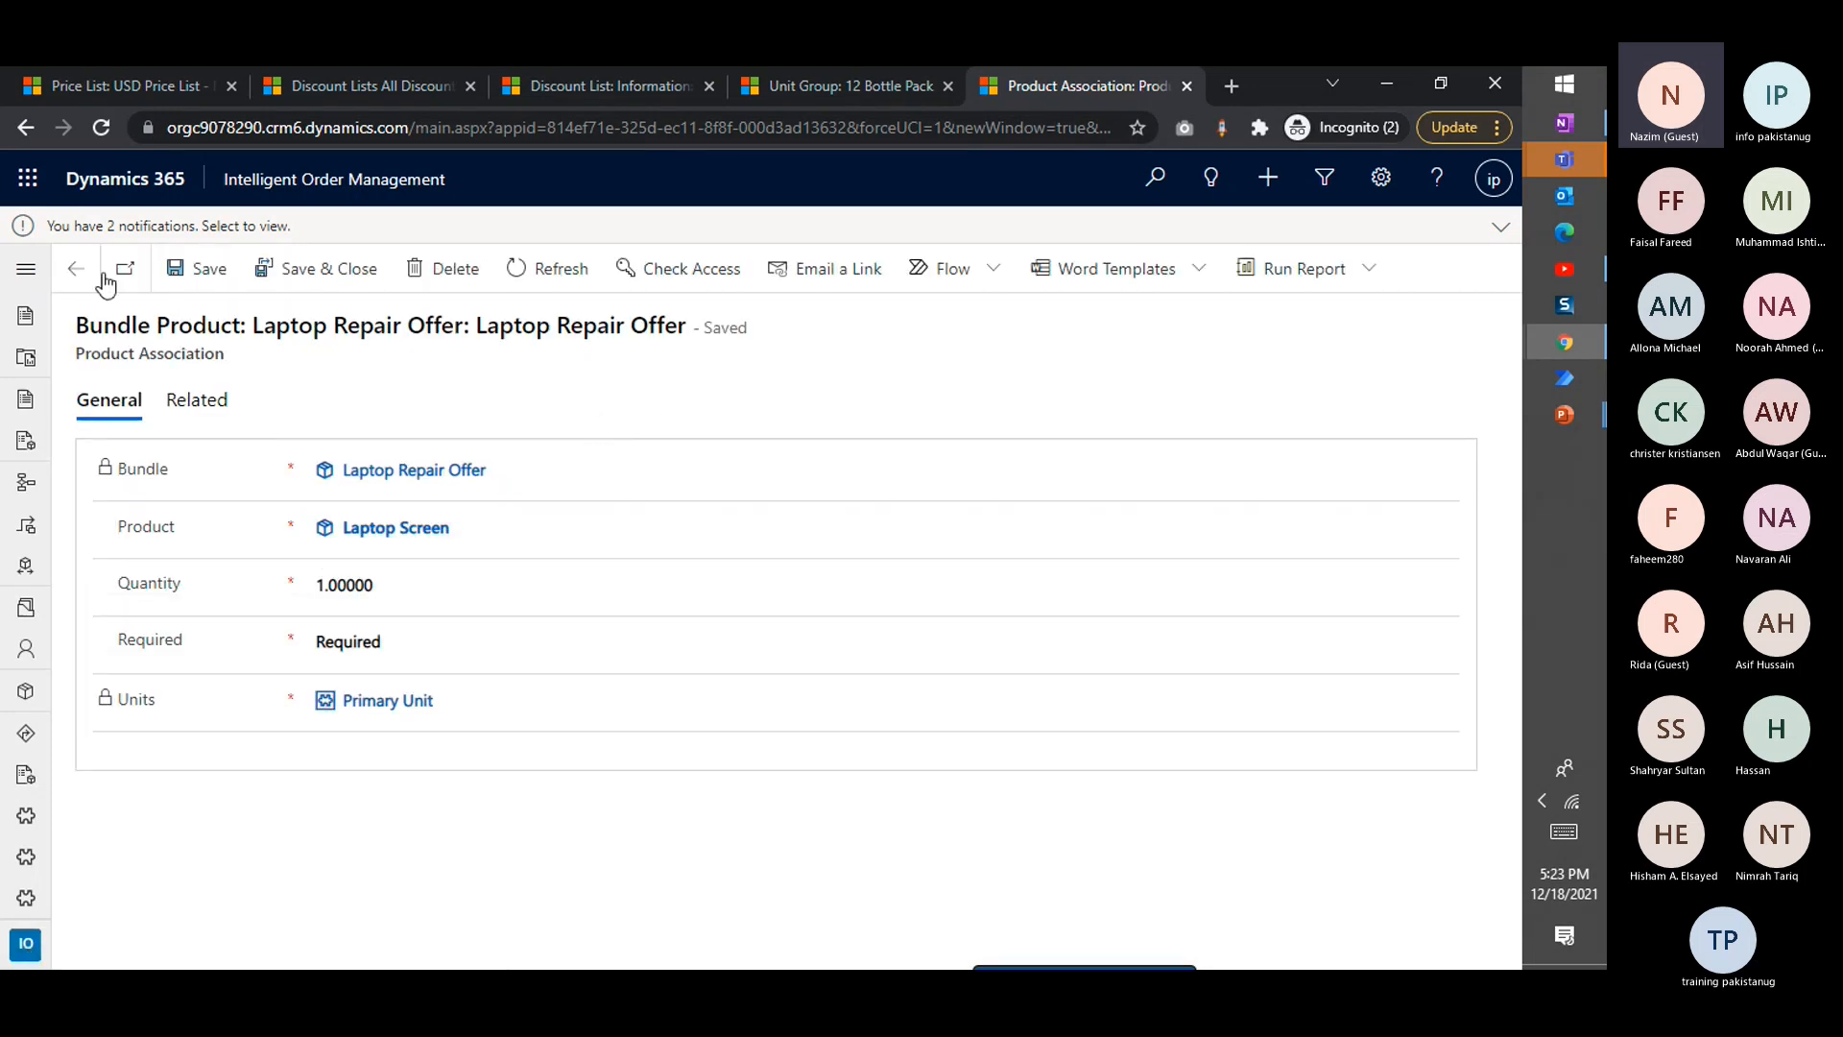
{"action": "left_click", "coordinate": [79, 272]}
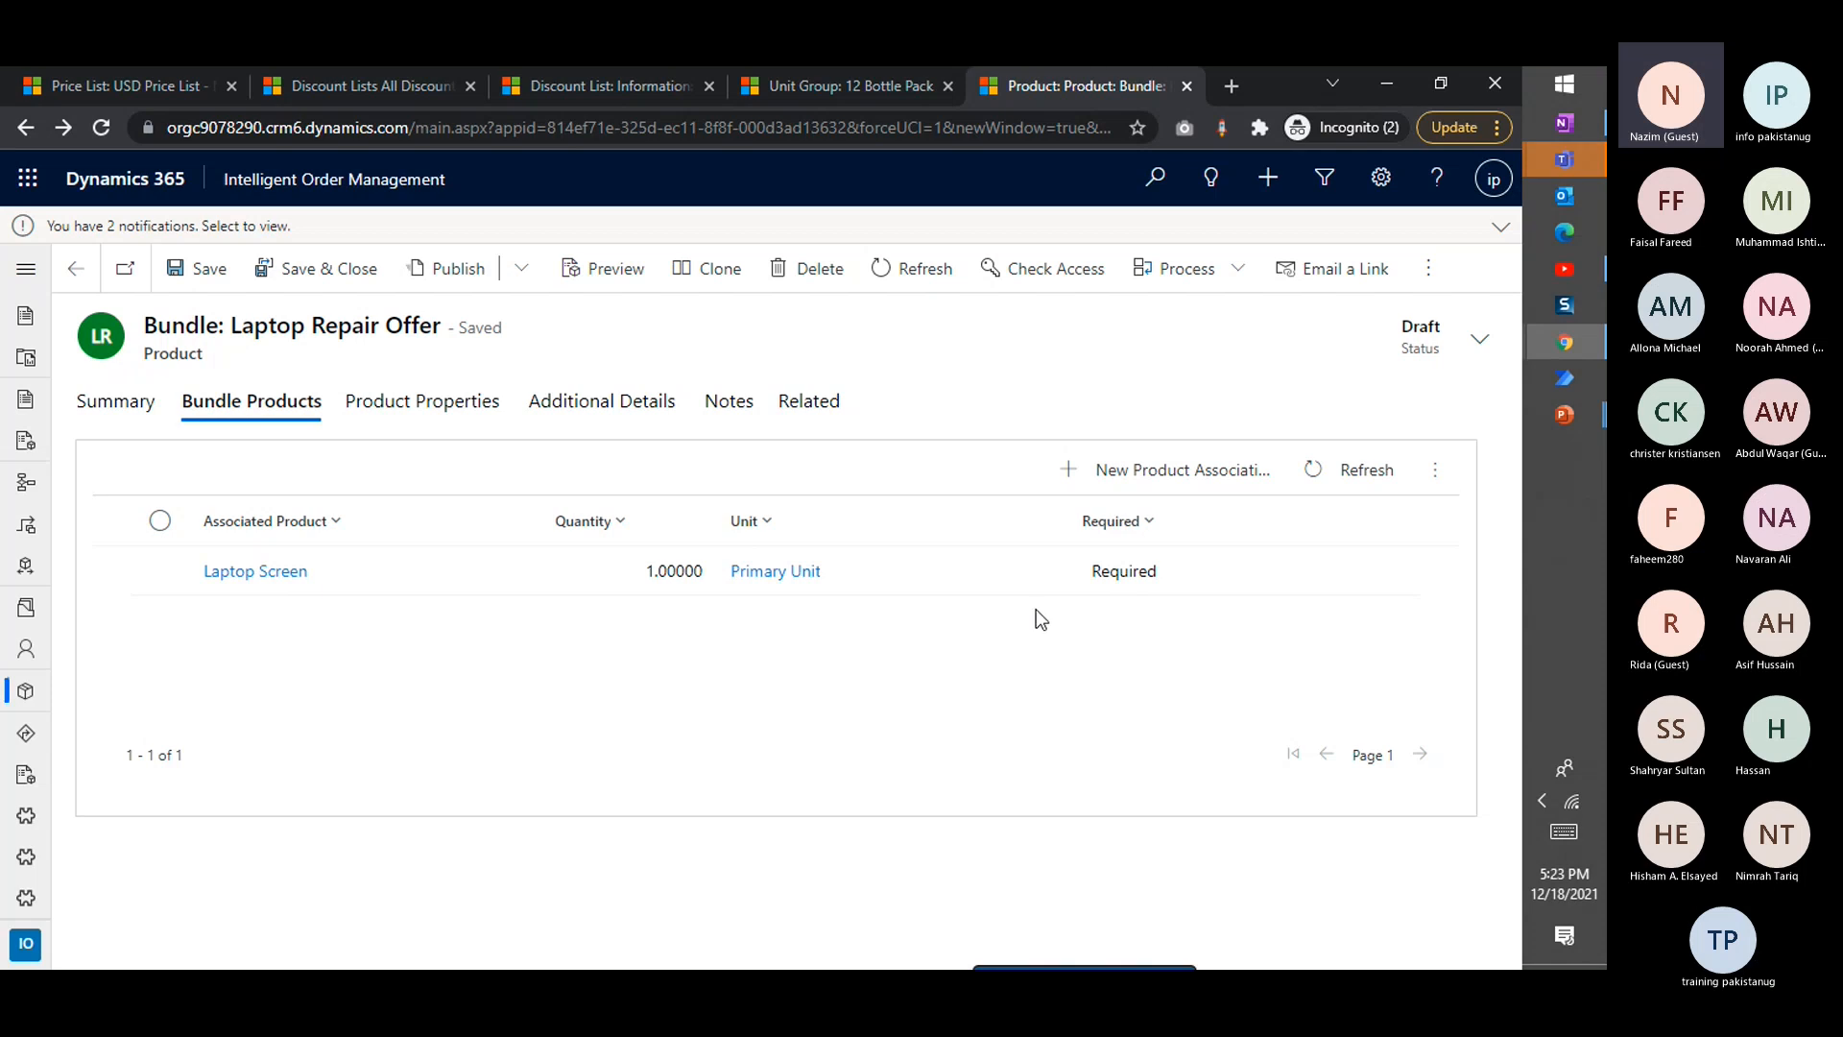
Examine the data types offered for a new bundle property without creating one, and return to the bundle's summary
{"action": "left_click", "coordinate": [363, 403]}
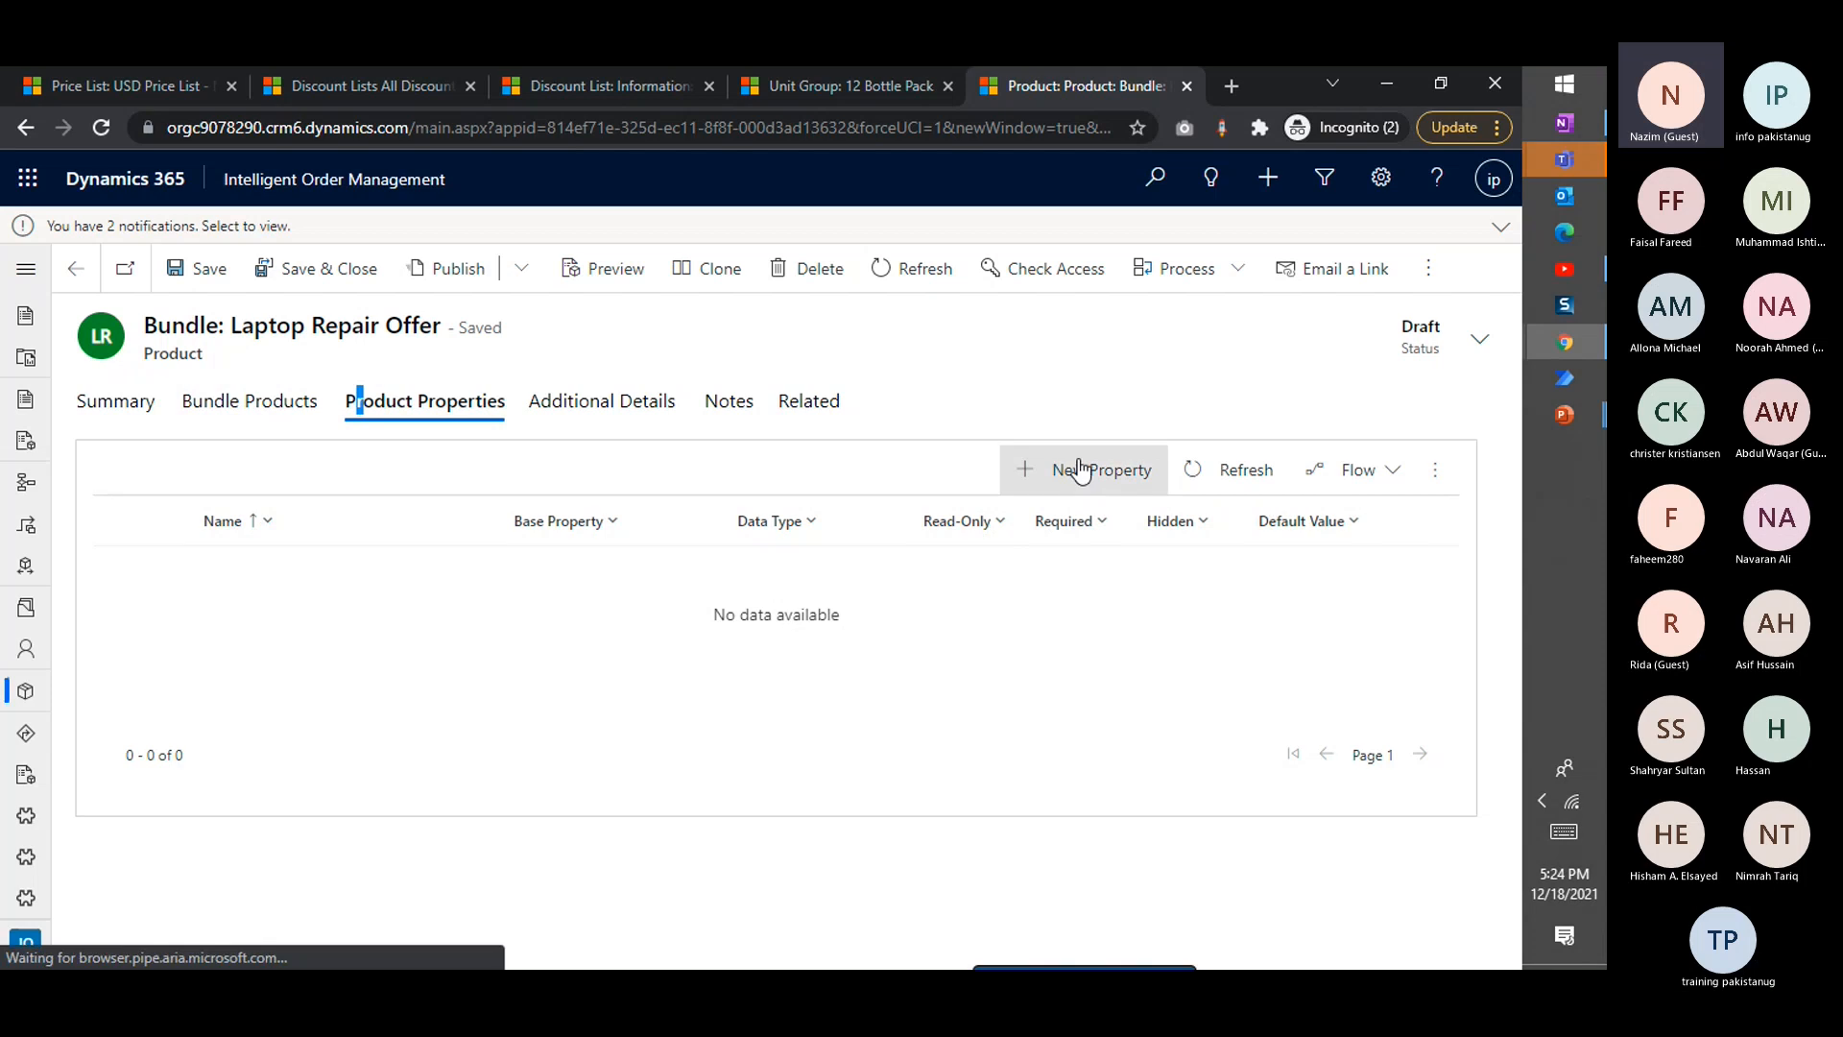
{"action": "left_click", "coordinate": [1081, 470]}
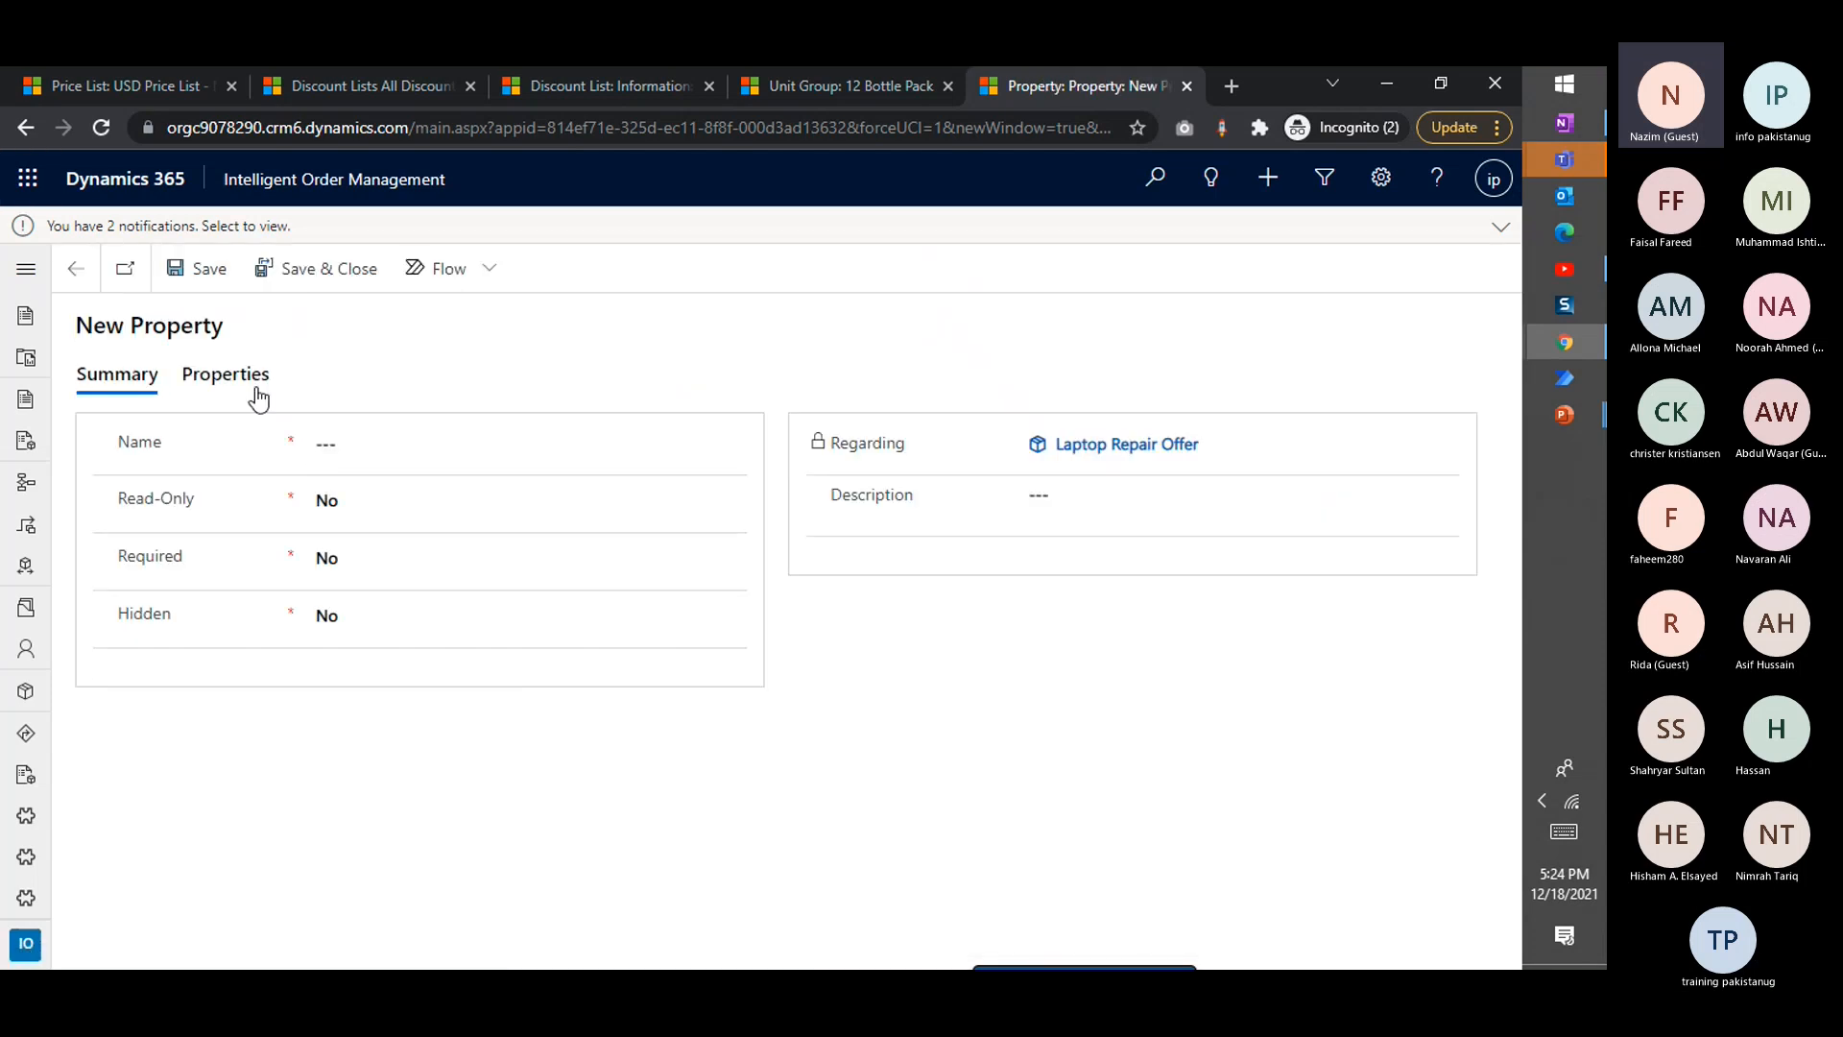
{"action": "left_click", "coordinate": [255, 389]}
{"action": "left_click", "coordinate": [321, 486]}
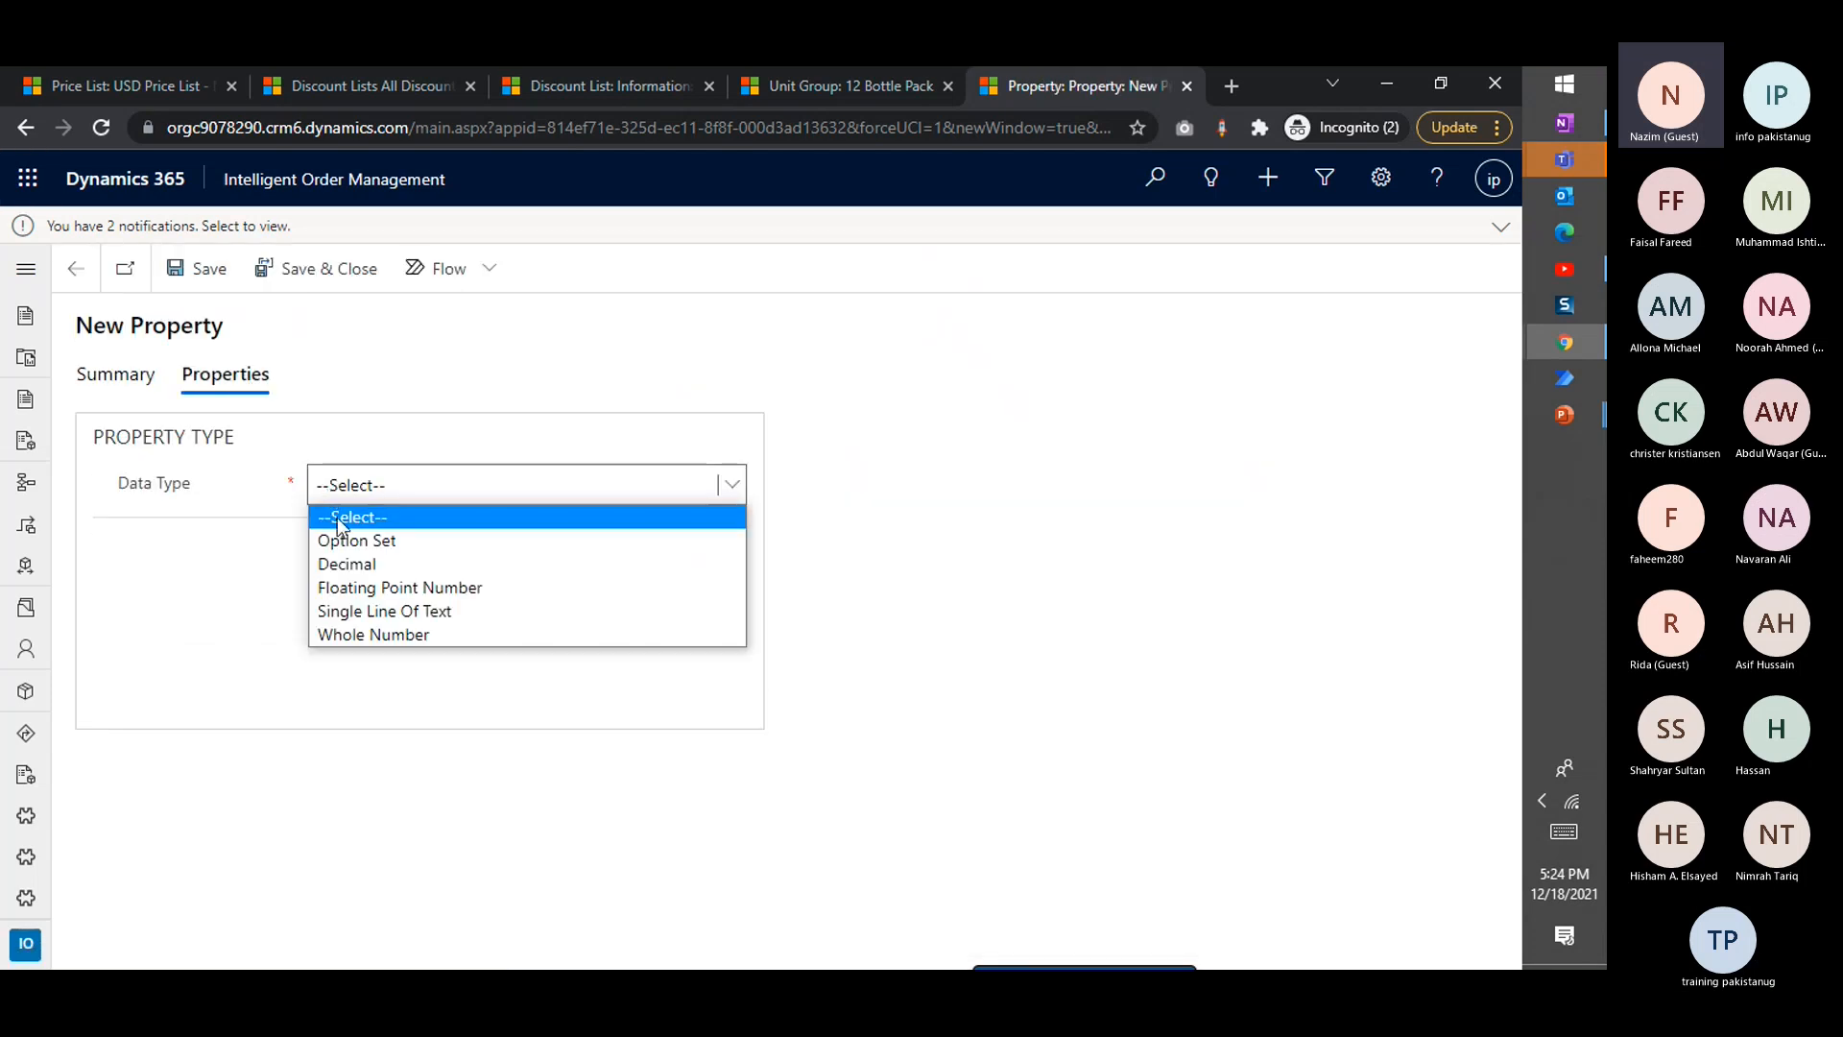
{"action": "left_click", "coordinate": [115, 374]}
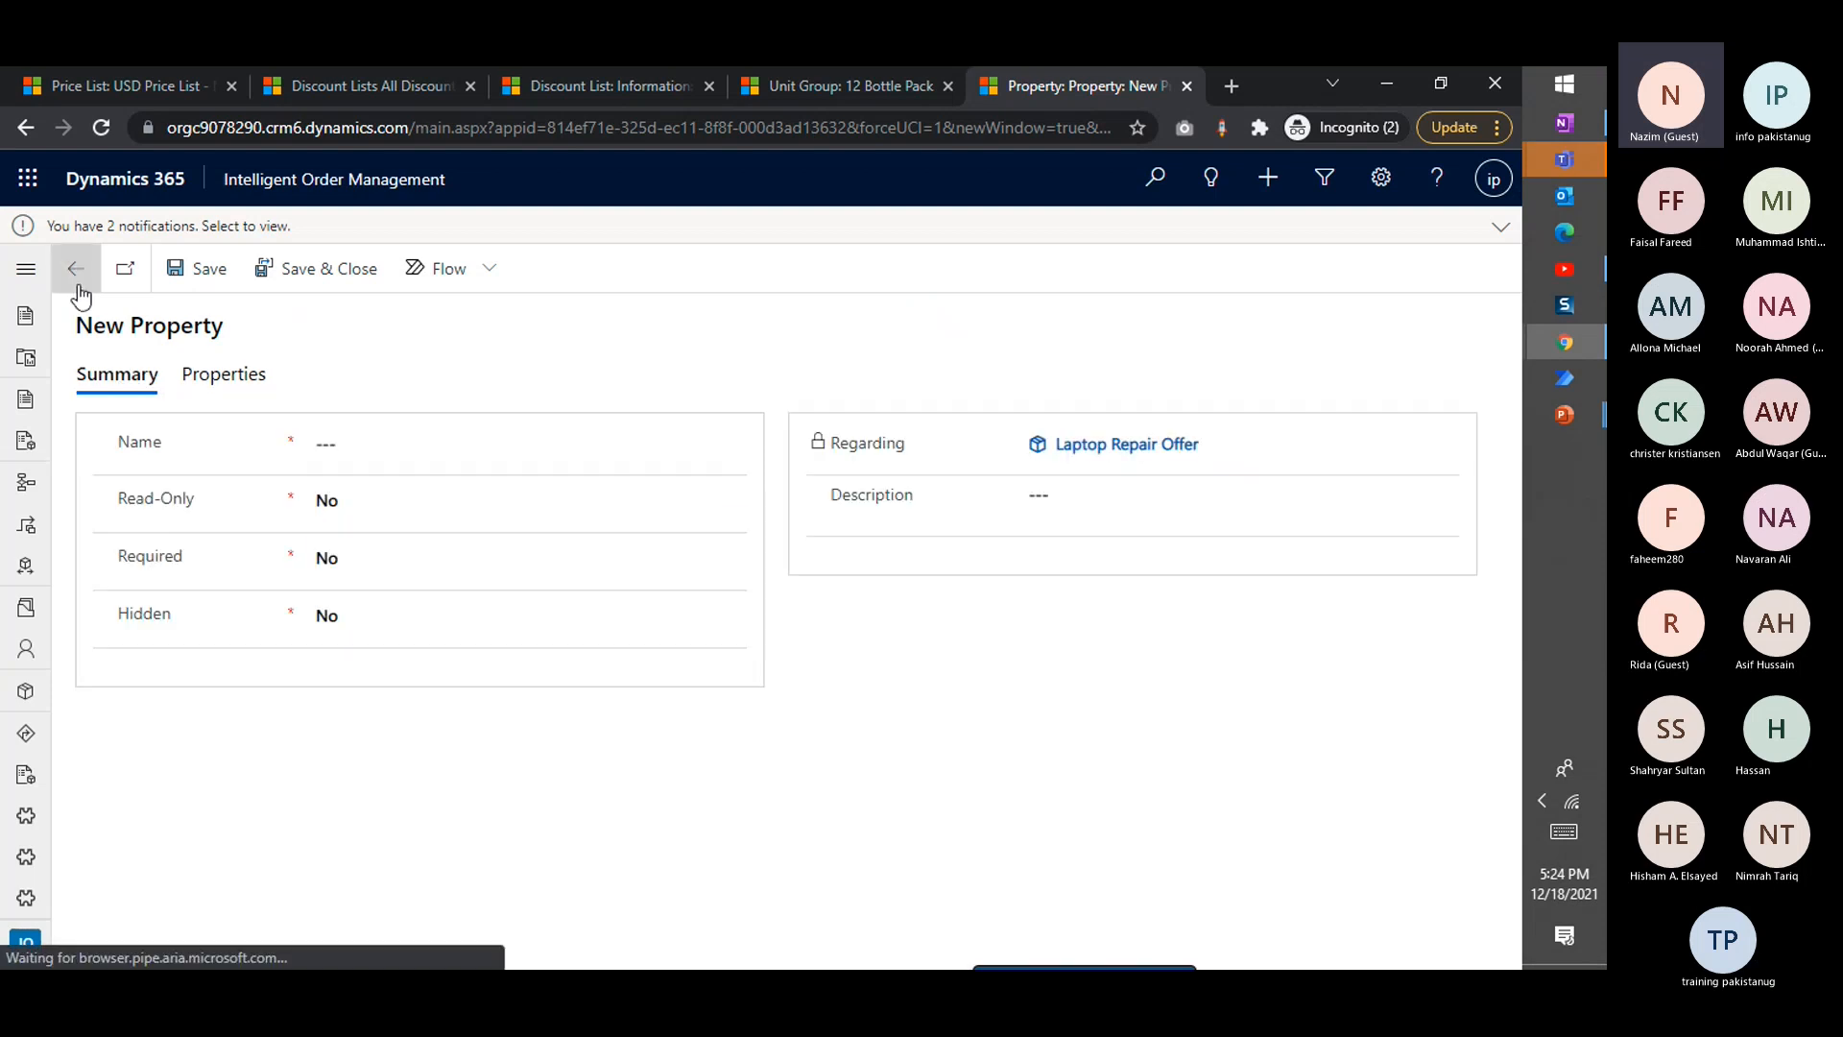
{"action": "left_click", "coordinate": [75, 284]}
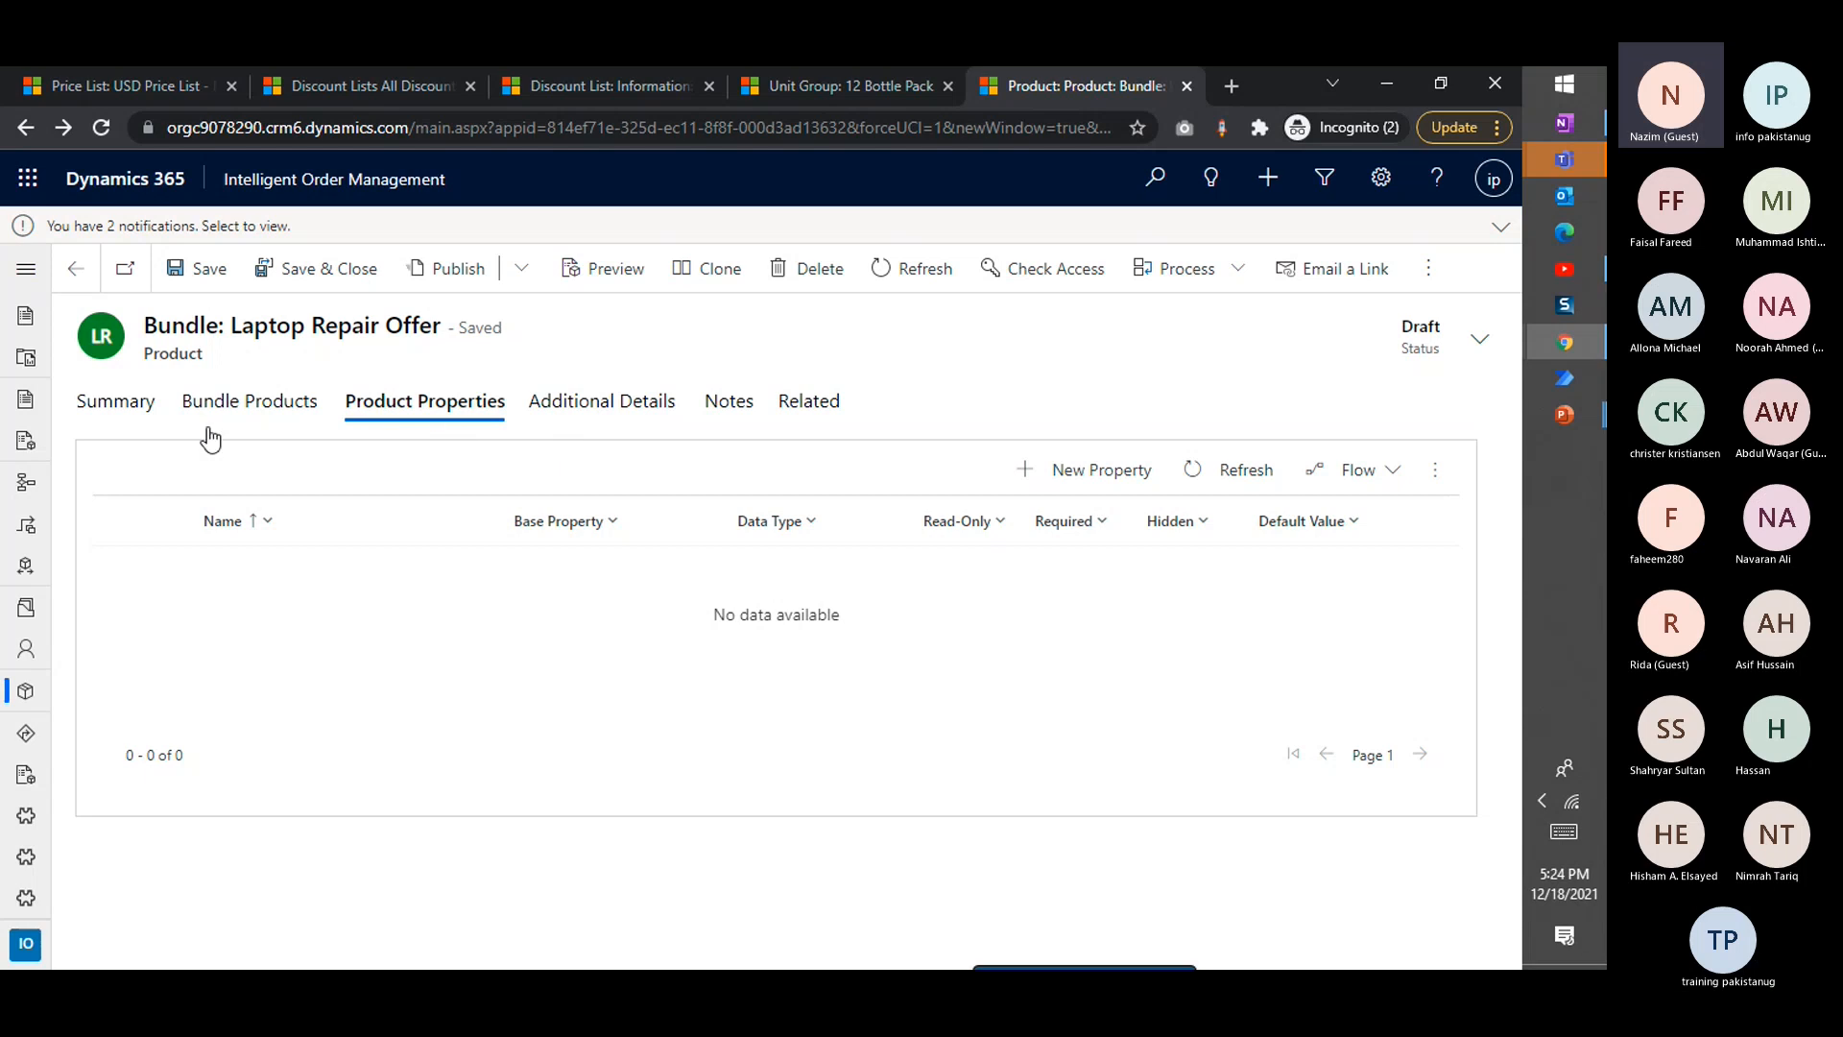
{"action": "left_click", "coordinate": [93, 405]}
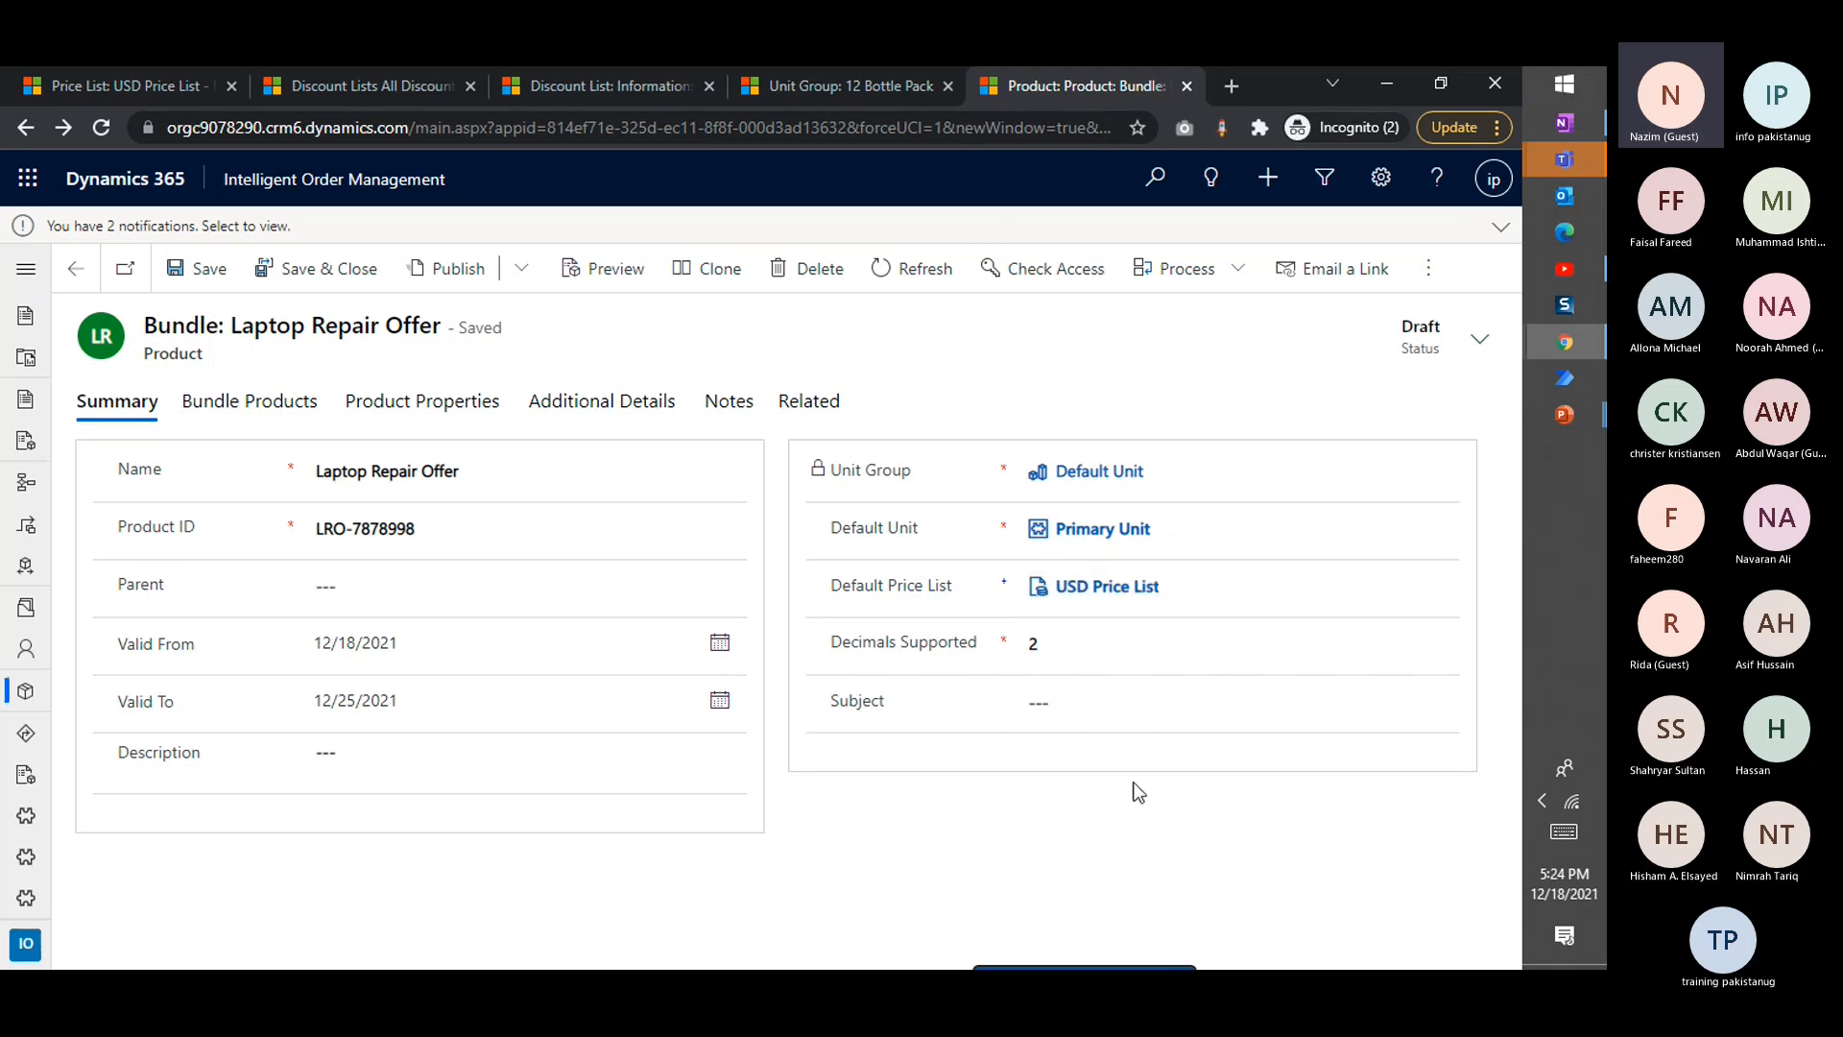
Switch to the PowerPoint slide show and advance from the Product Catalogue slide to the Let us Recap slide
{"action": "mouse_move", "coordinate": [1555, 419]}
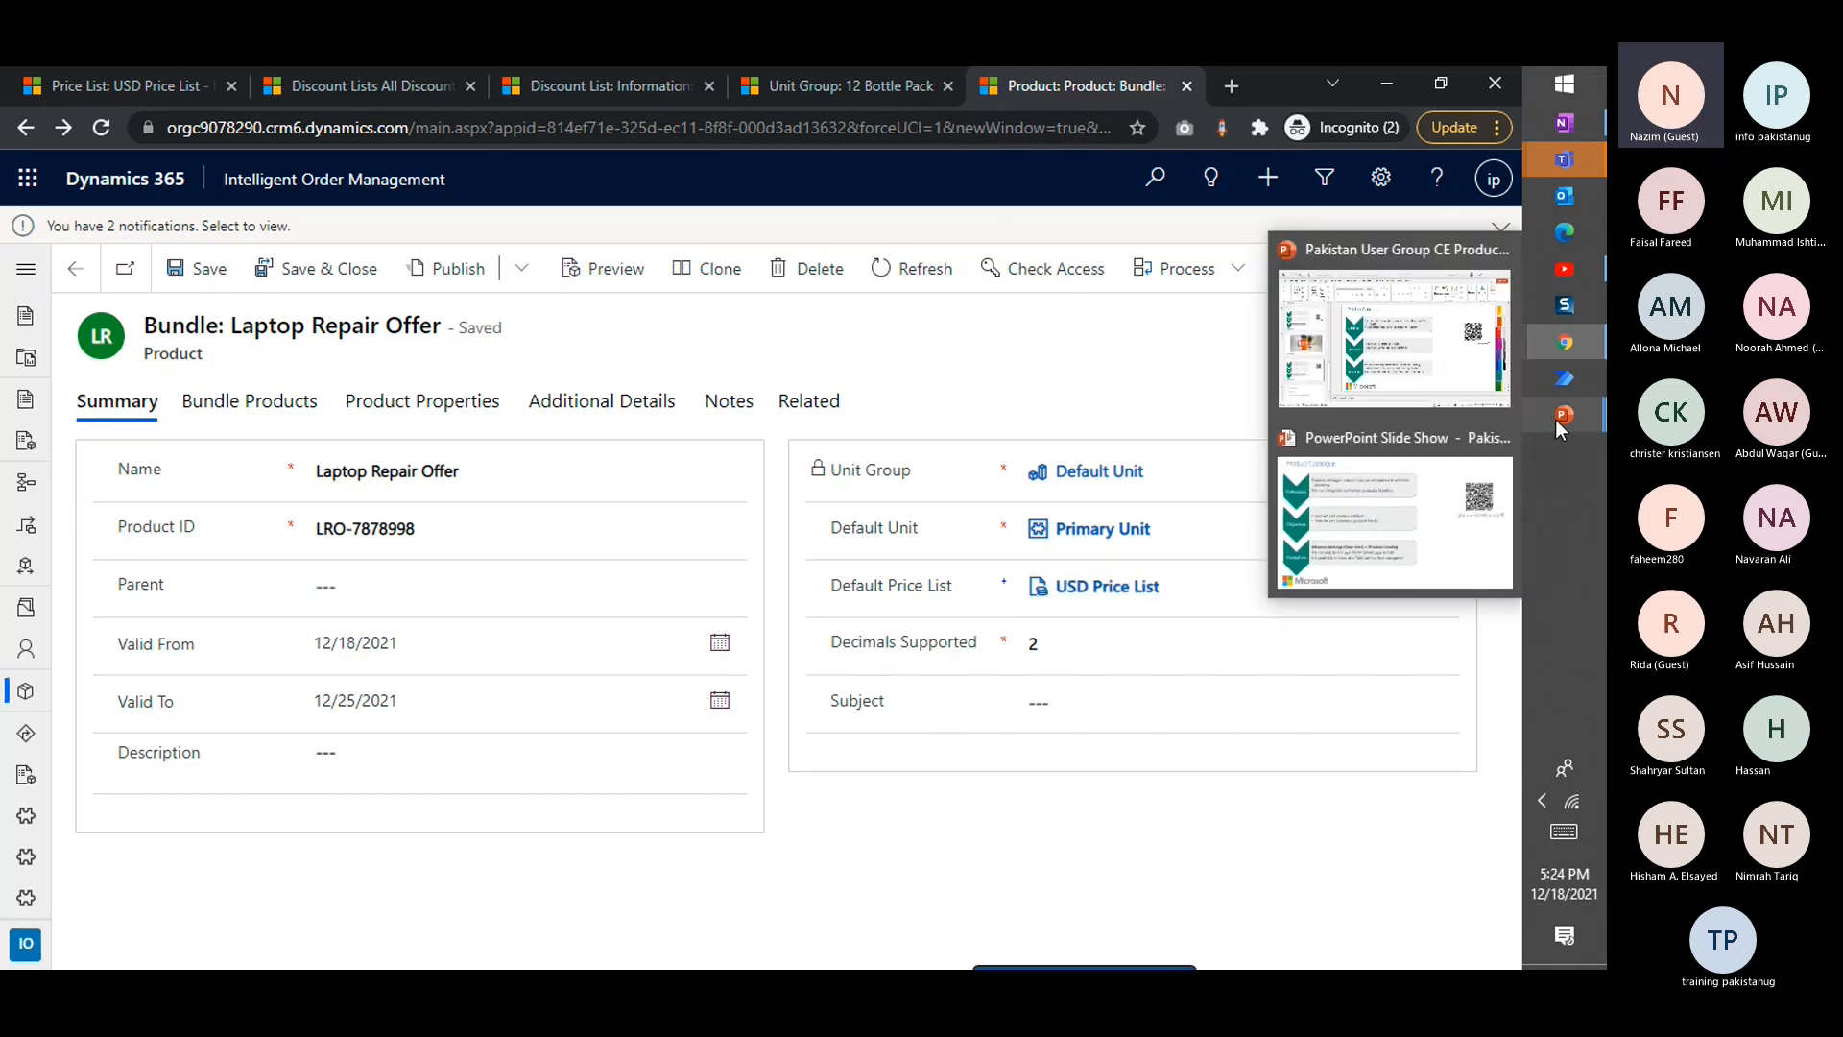
{"action": "left_click", "coordinate": [1479, 473]}
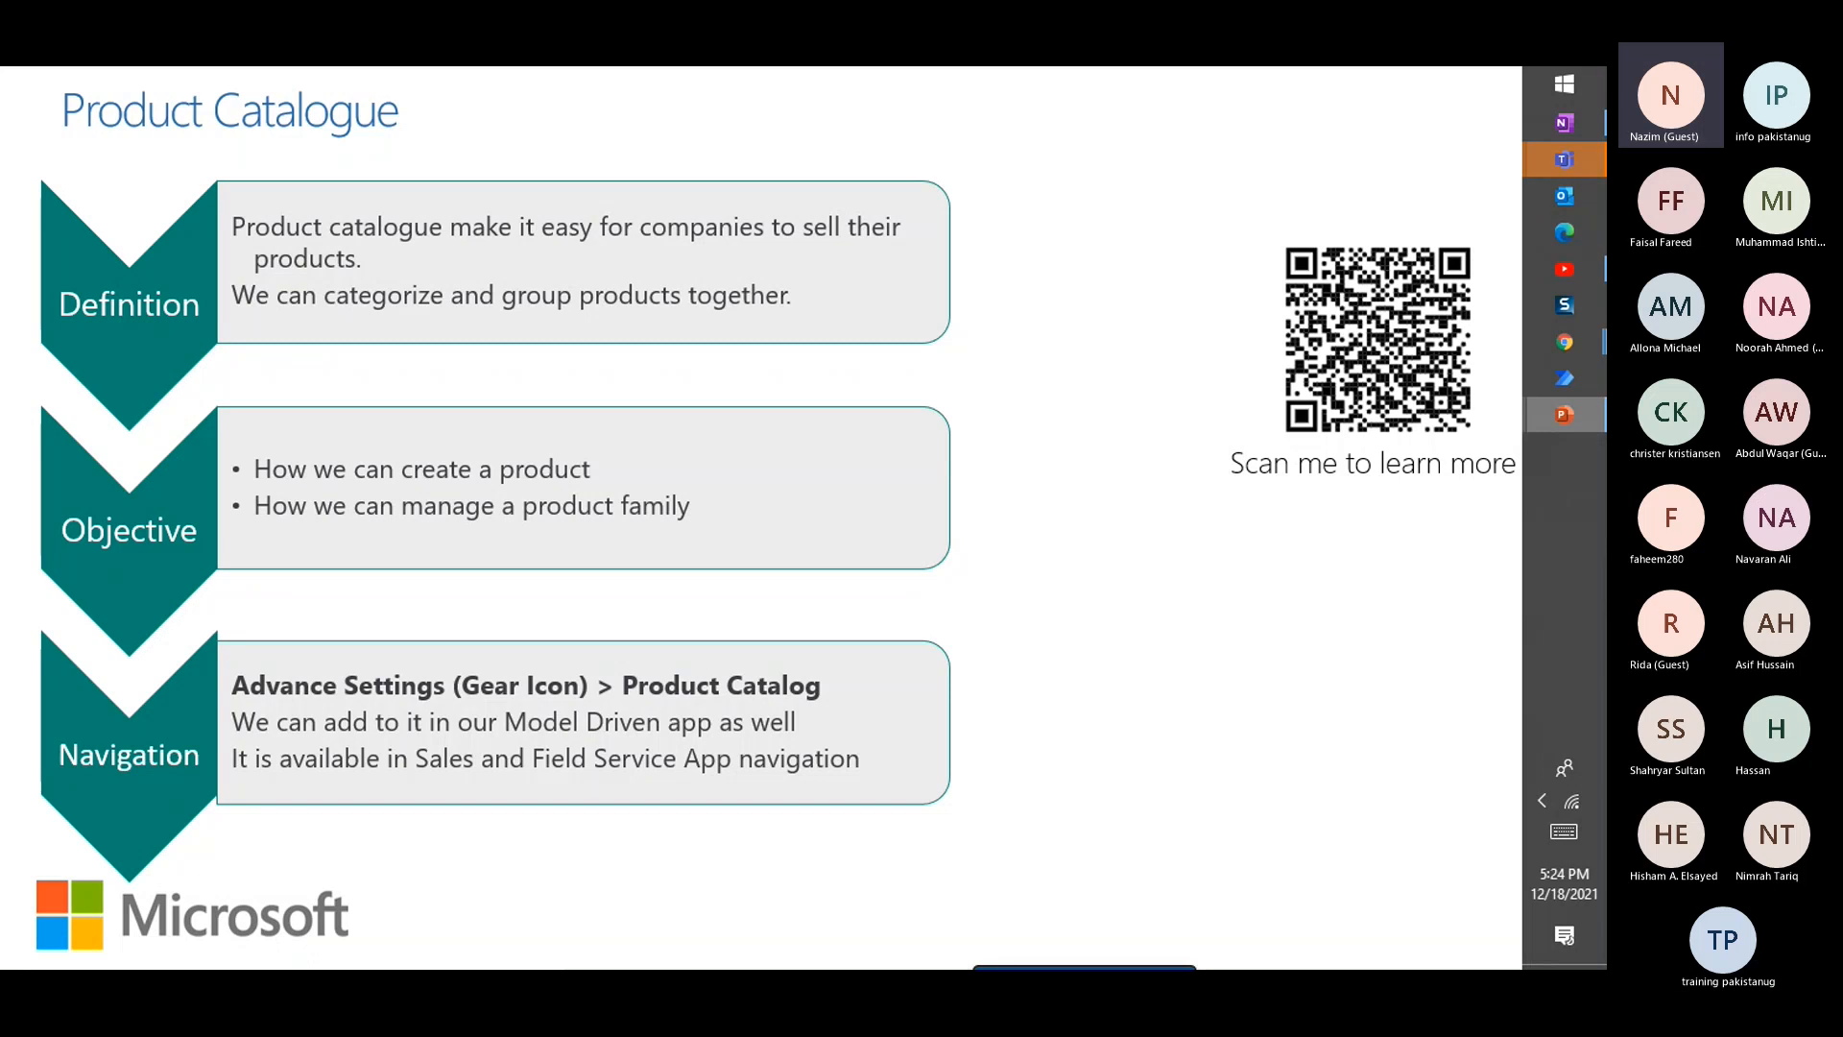
{"action": "key", "text": "Right"}
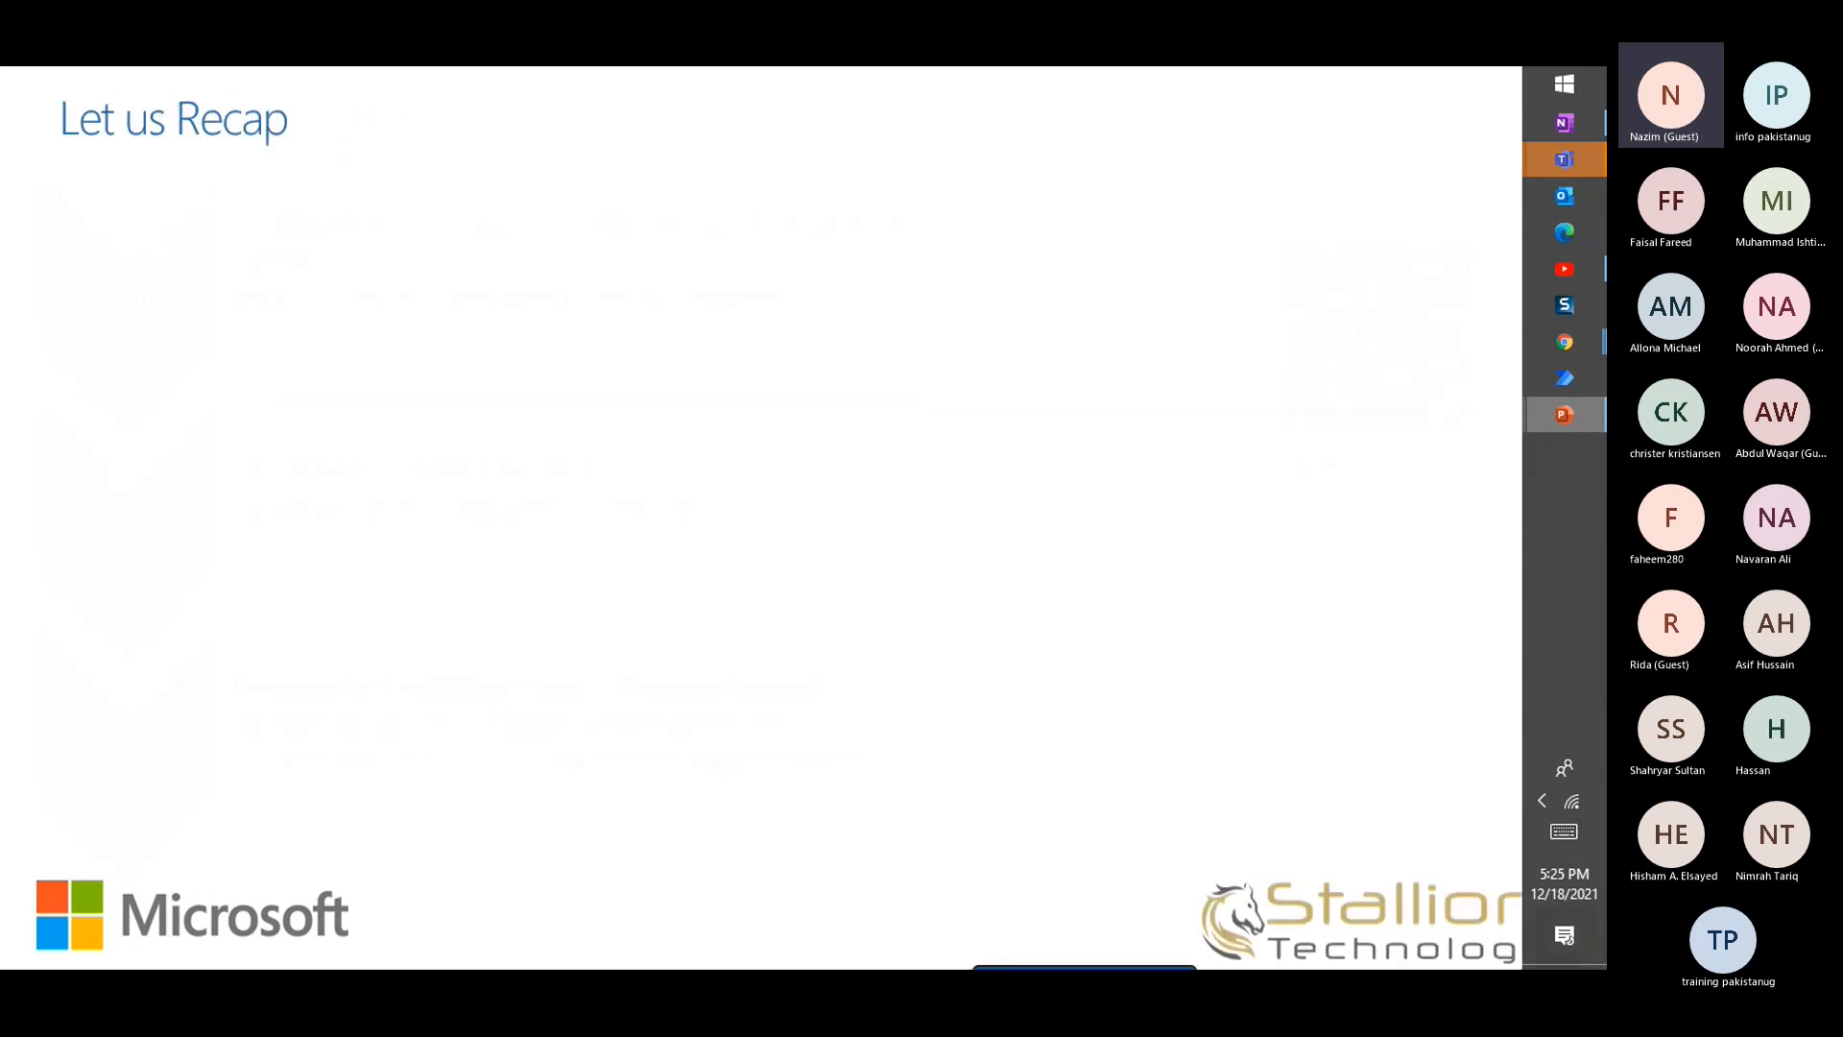
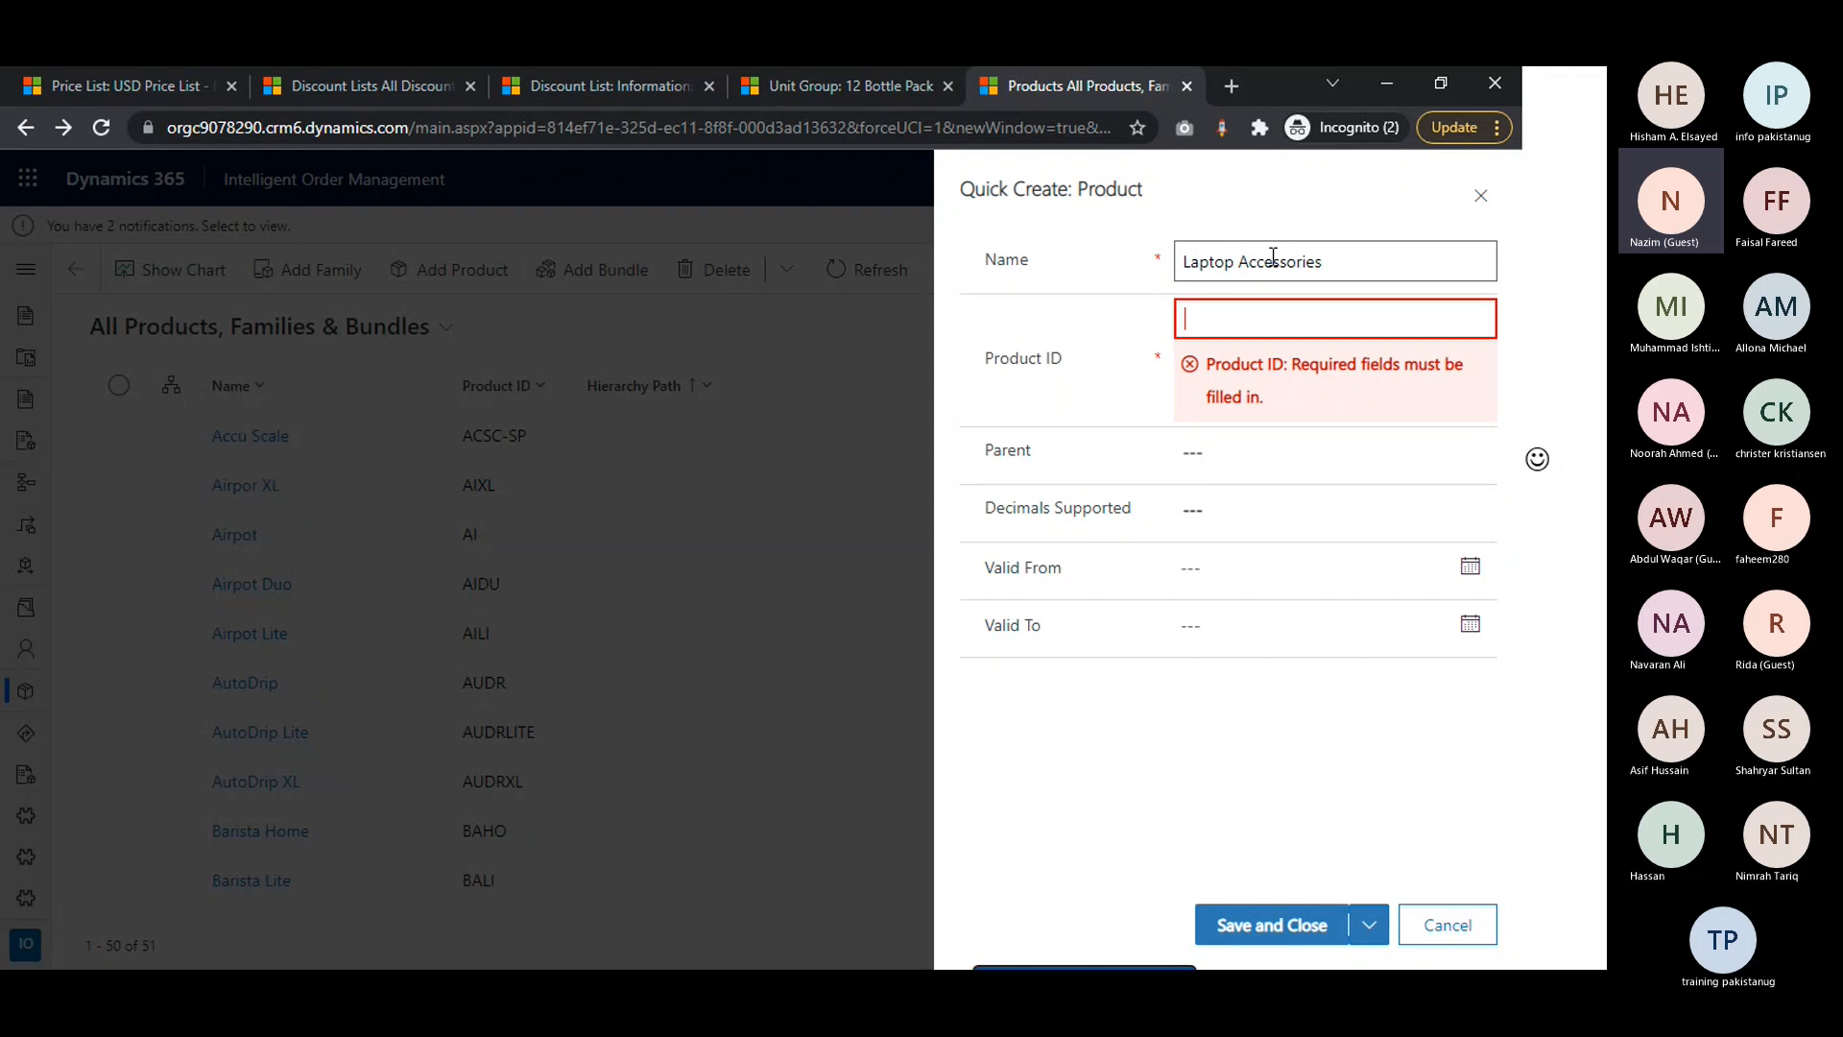
Give the new Laptop Accessories product family the product ID PD - 12, save it and close the creation form
{"action": "type", "text": "PD - 12"}
{"action": "left_click", "coordinate": [1090, 506]}
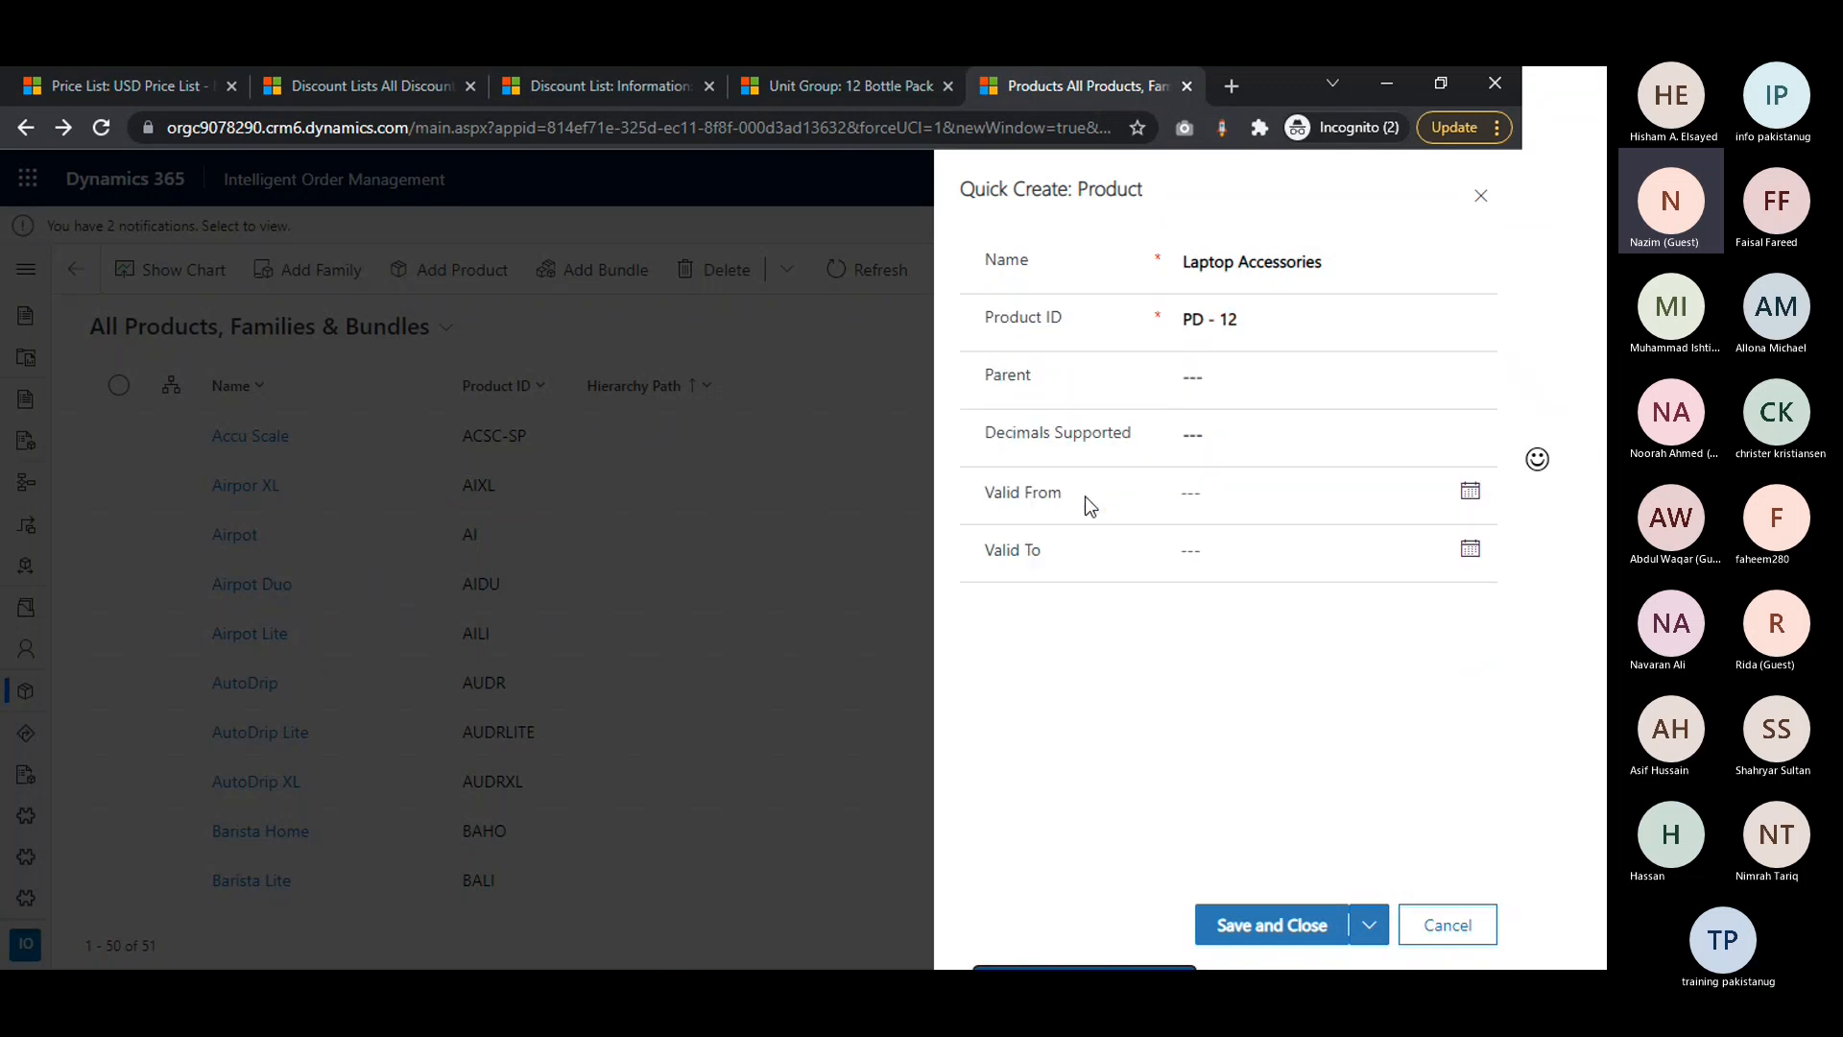
{"action": "left_click", "coordinate": [1297, 927]}
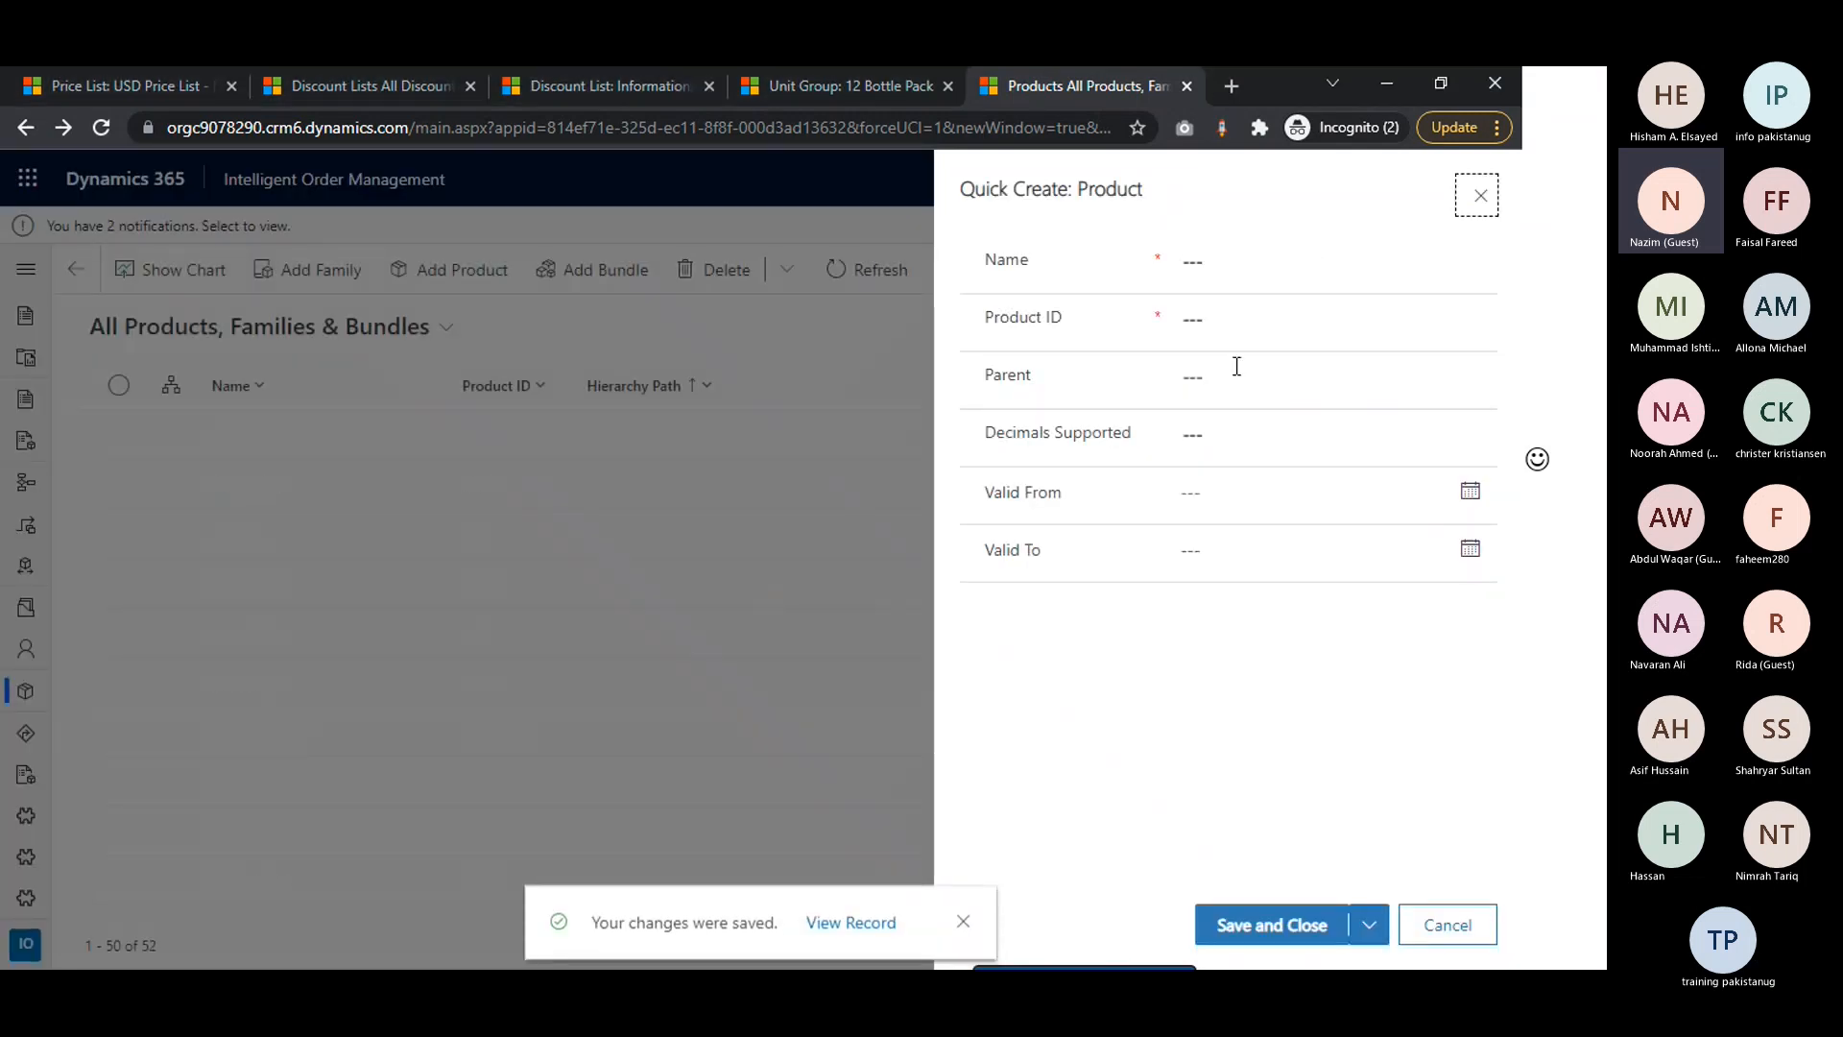
{"action": "left_click", "coordinate": [1479, 195]}
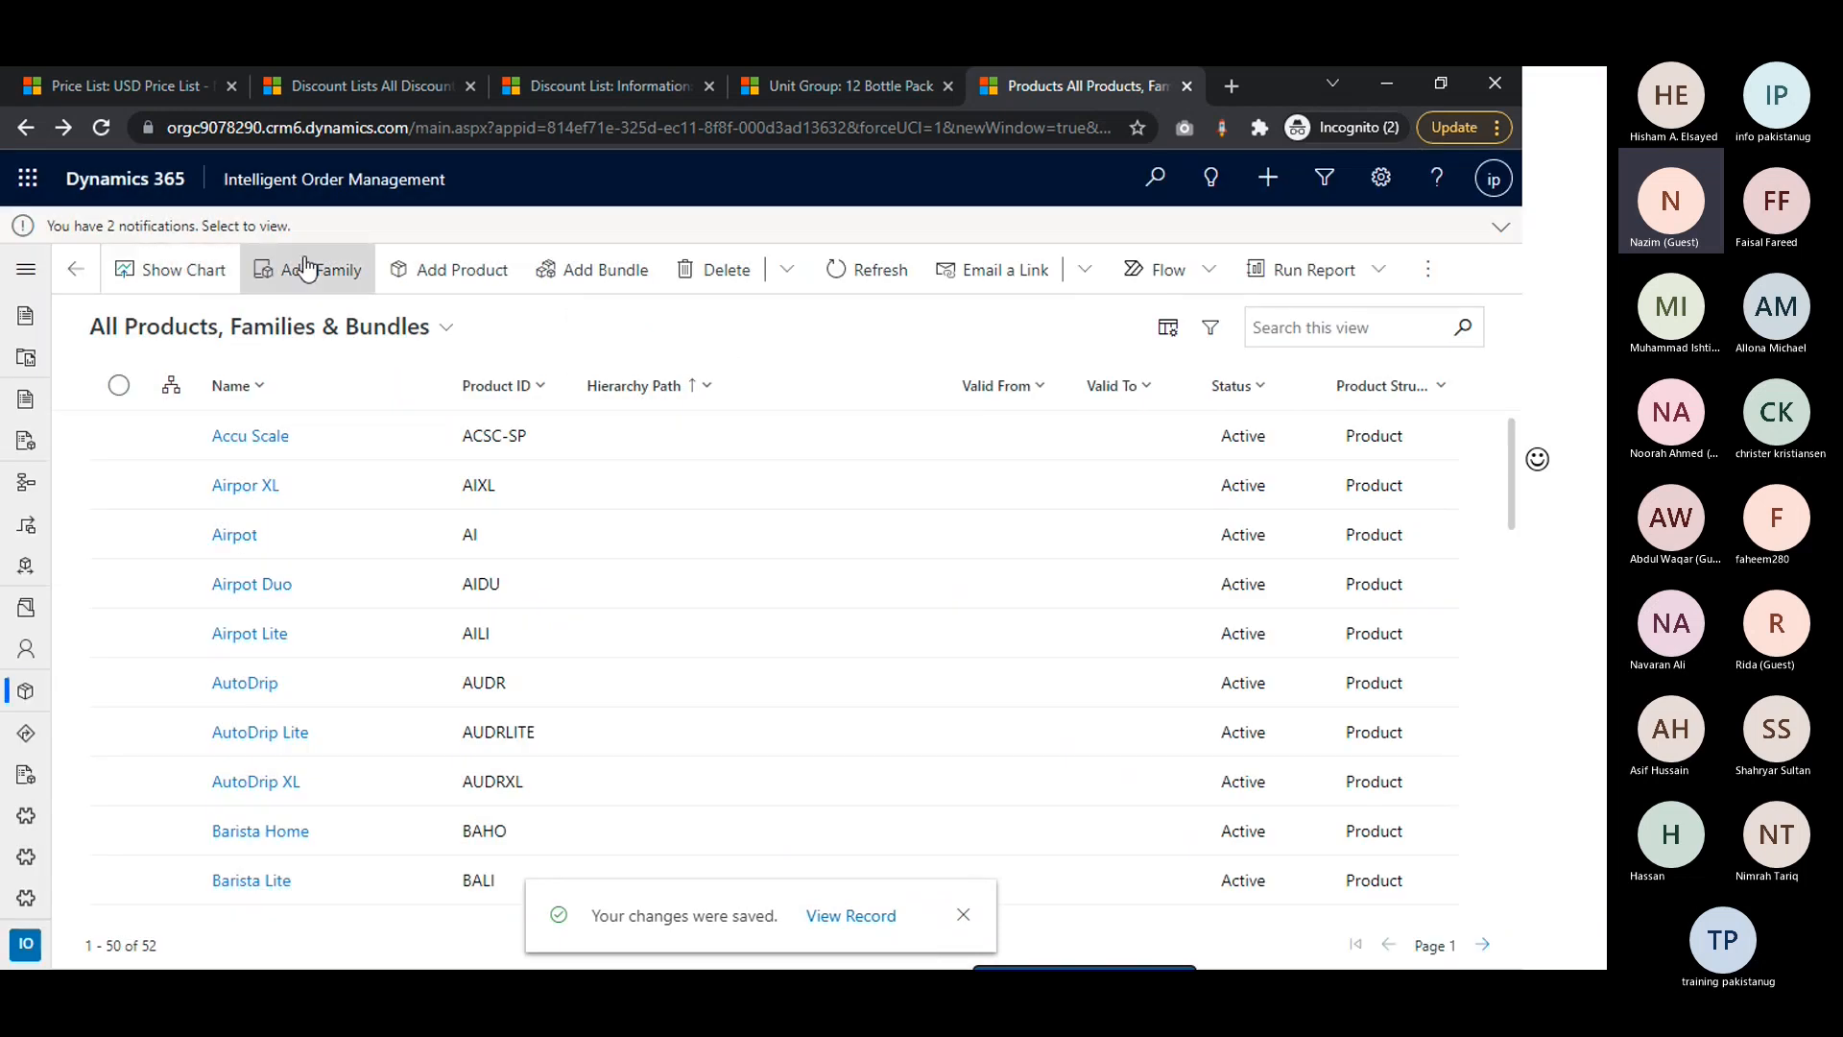
Search the product list for "Prod" and for "Lap", view the Laptop Screen record and return to the list
{"action": "left_click", "coordinate": [1317, 328]}
{"action": "type", "text": "Prod"}
{"action": "key", "text": "Return"}
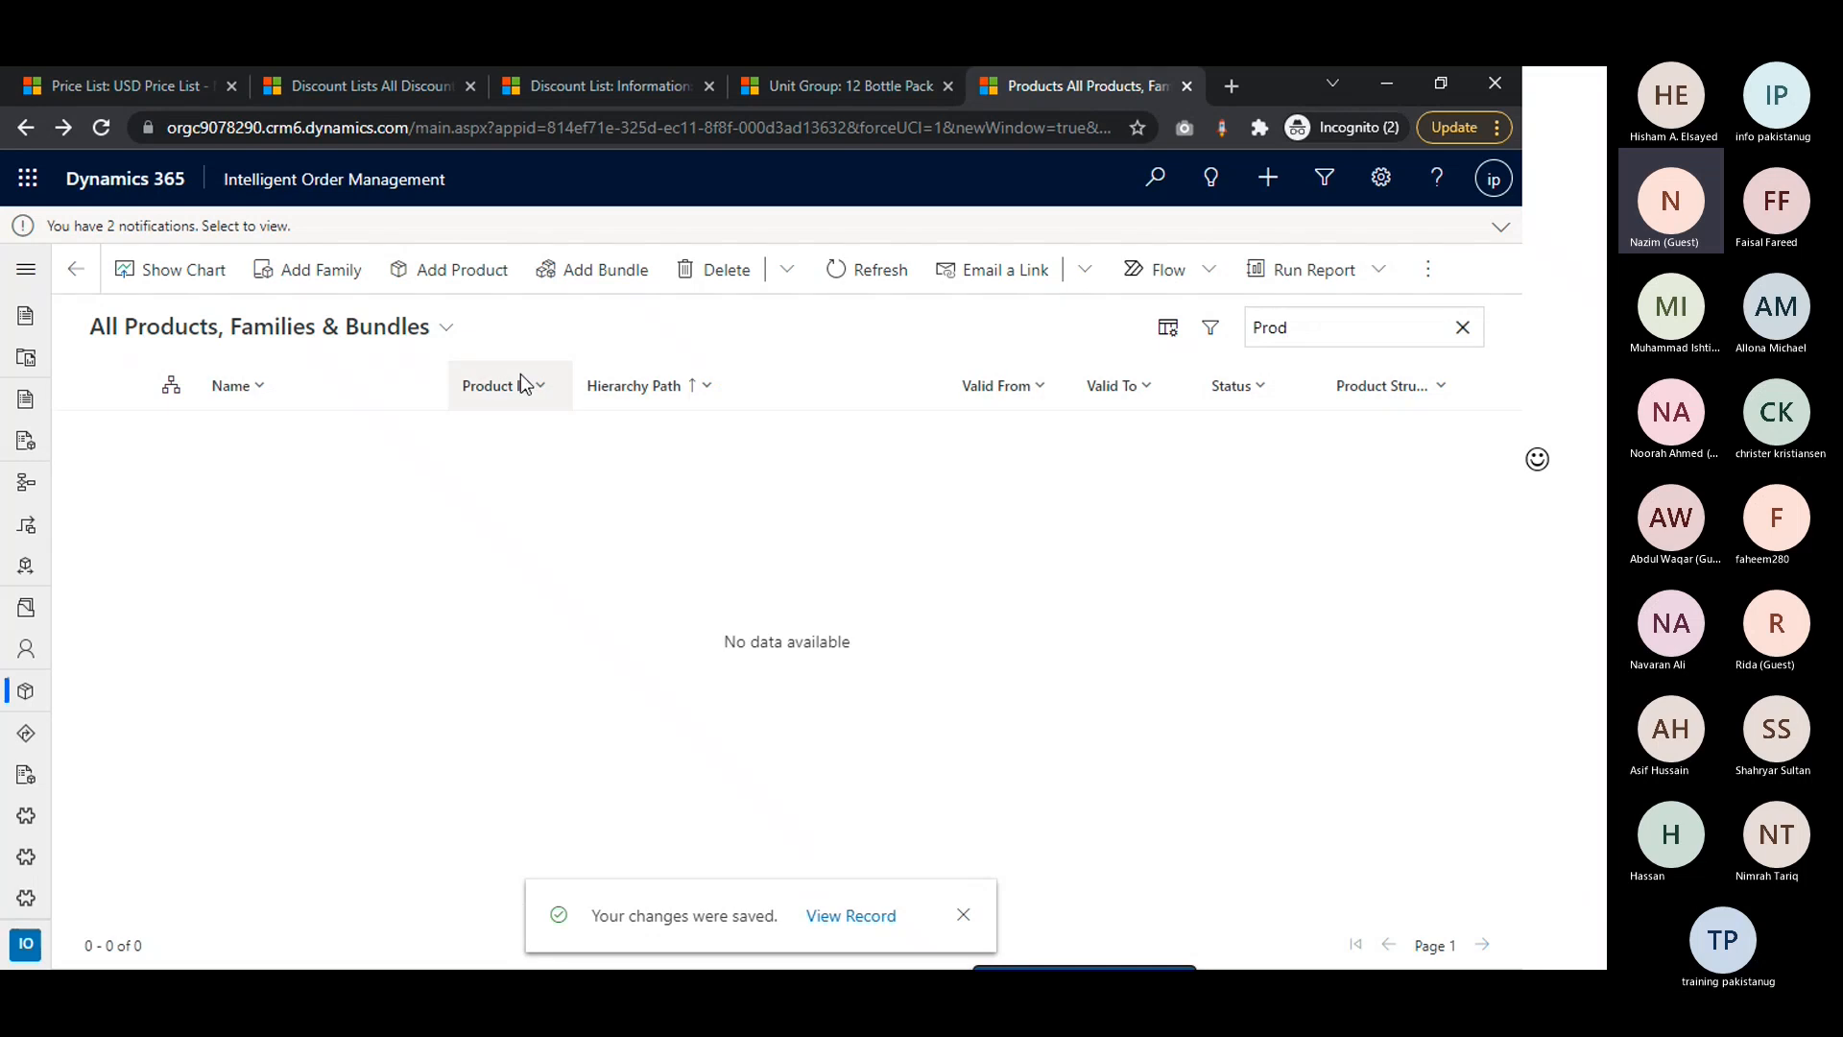
{"action": "key", "text": "BackSpace"}
{"action": "key", "text": "BackSpace"}
{"action": "key", "text": "BackSpace"}
{"action": "key", "text": "BackSpace"}
{"action": "type", "text": "Lap"}
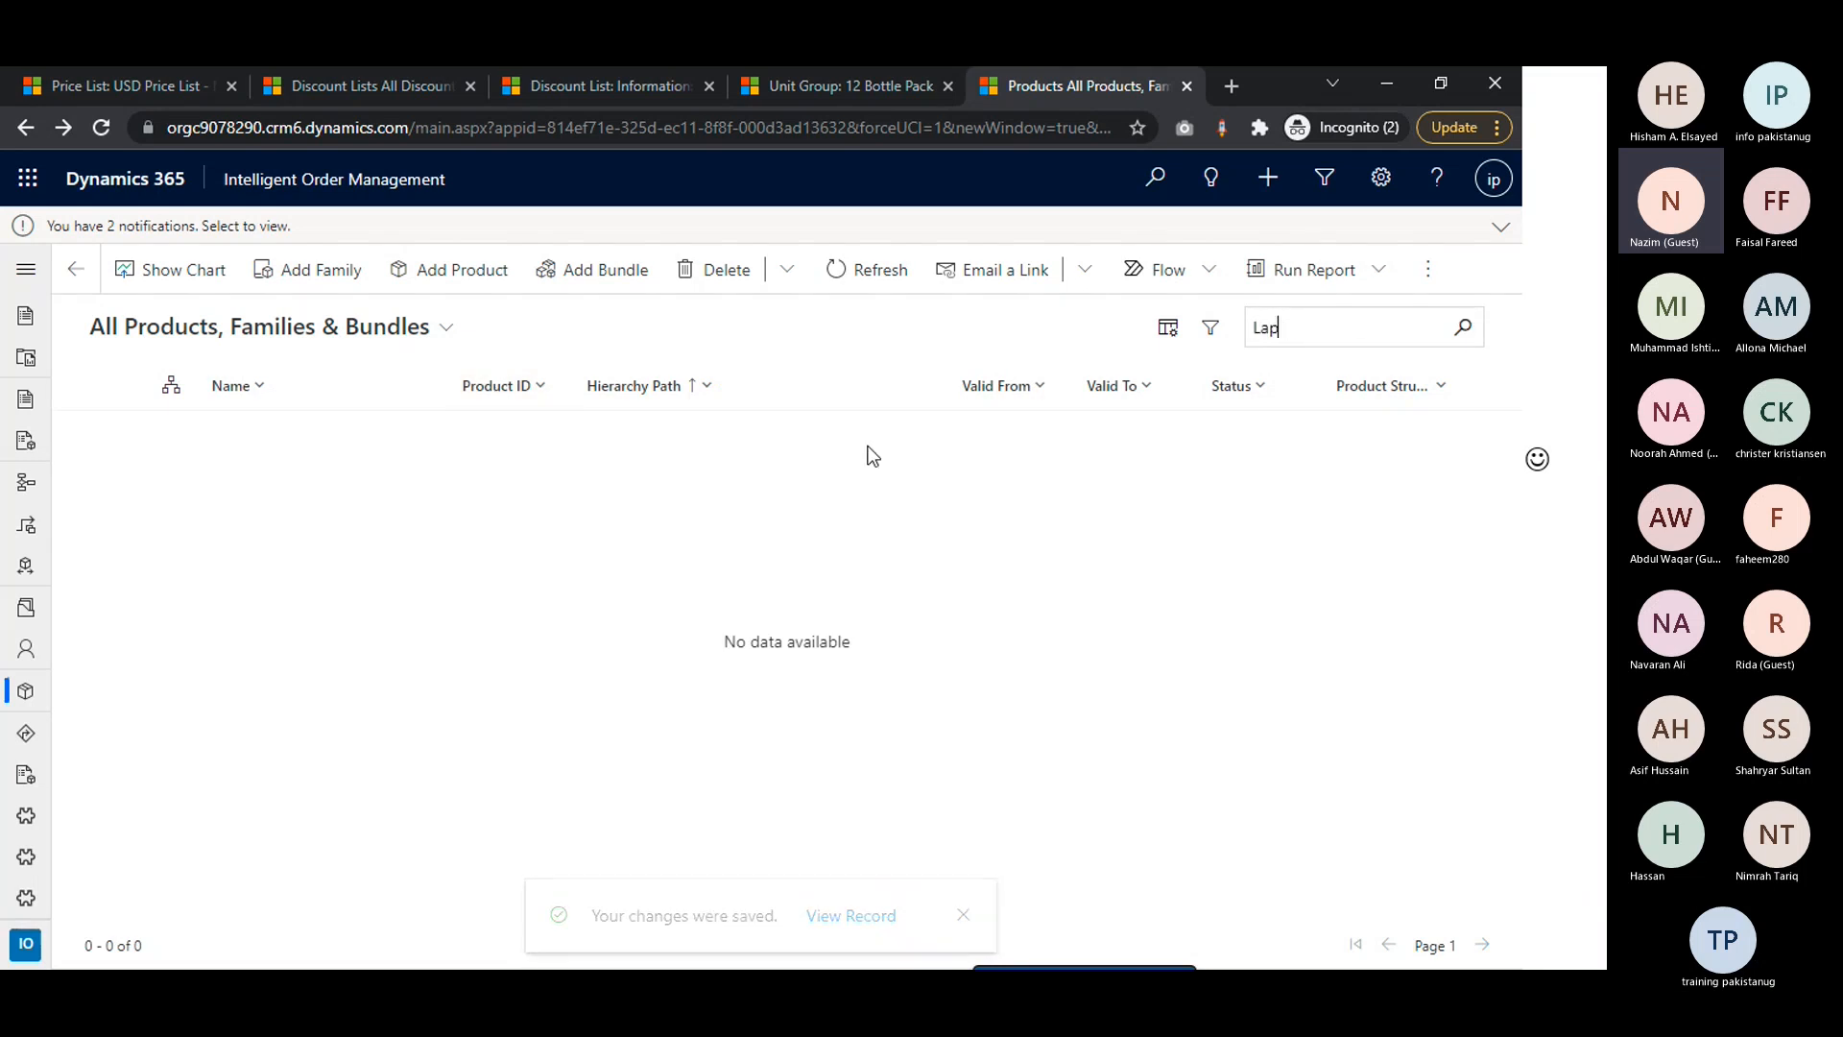
{"action": "key", "text": "Return"}
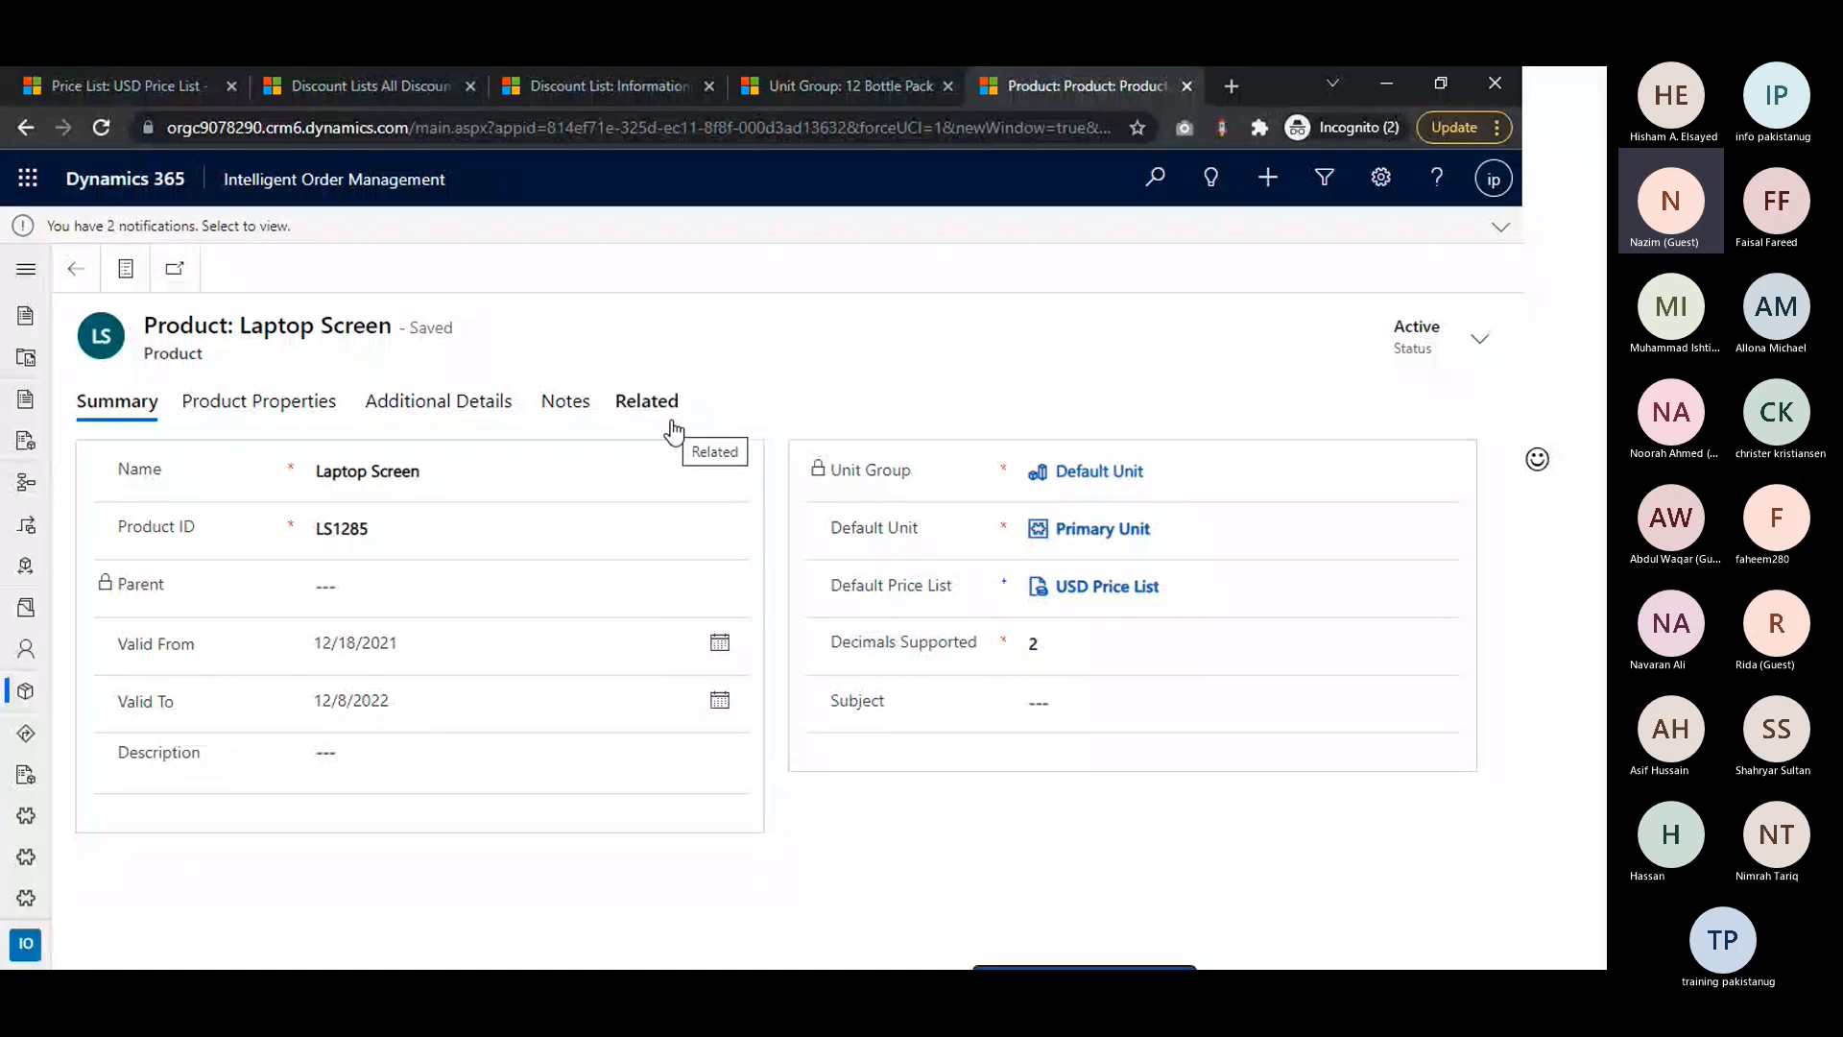
{"action": "key", "text": "alt+Left"}
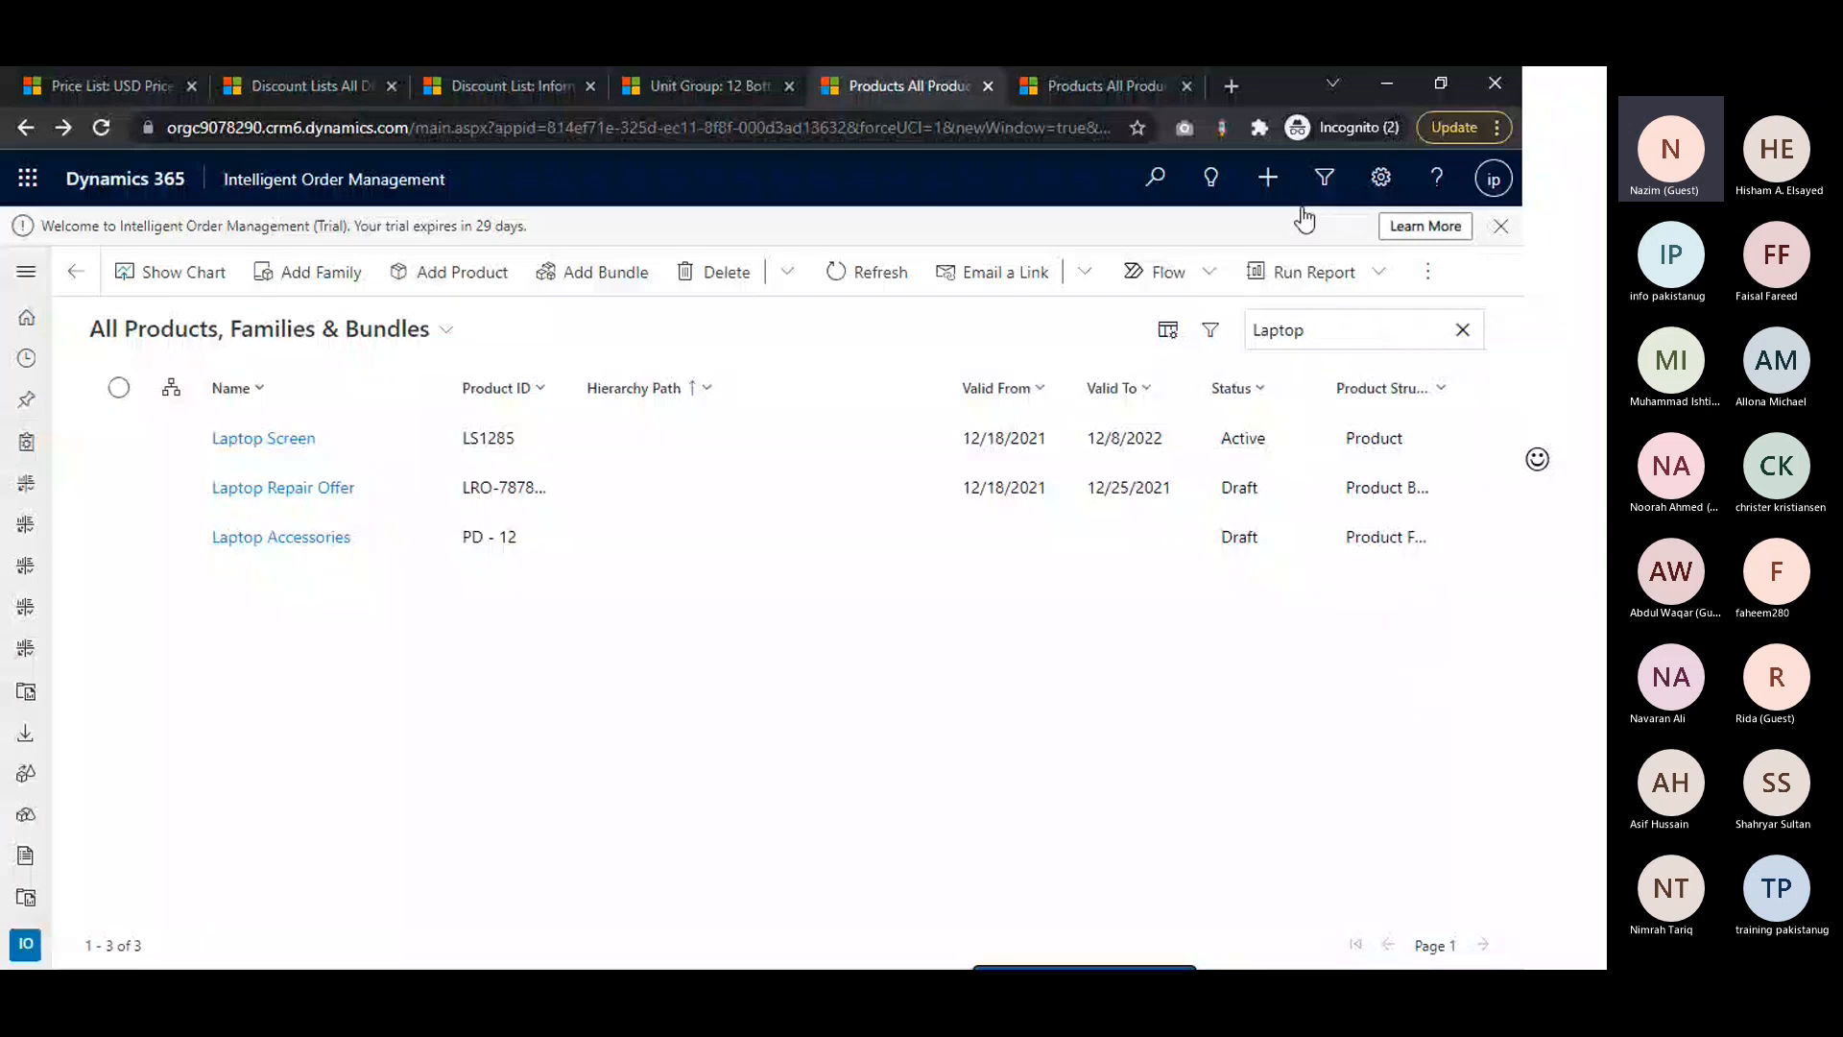
Set the Laptop Repair Offer bundle's parent to Laptop Accessories, save the bundle and accept the parent change
{"action": "left_click", "coordinate": [317, 536]}
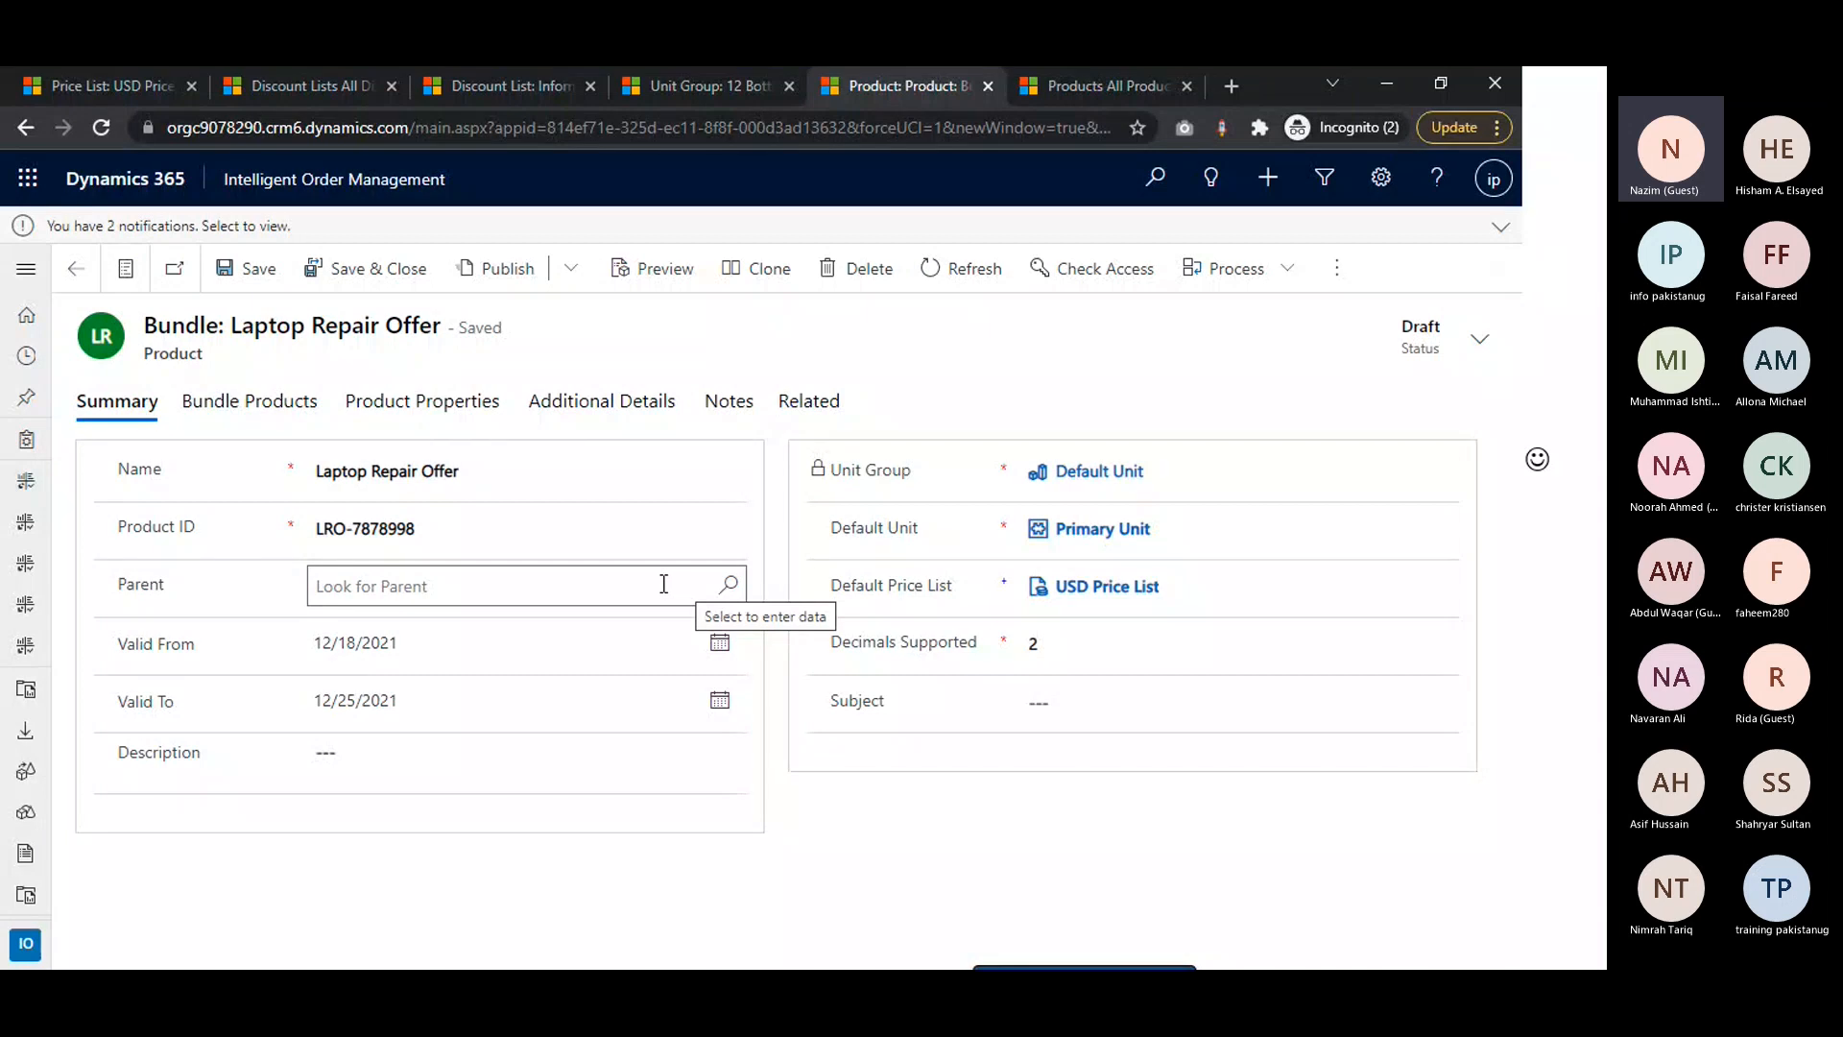
{"action": "left_click", "coordinate": [663, 584]}
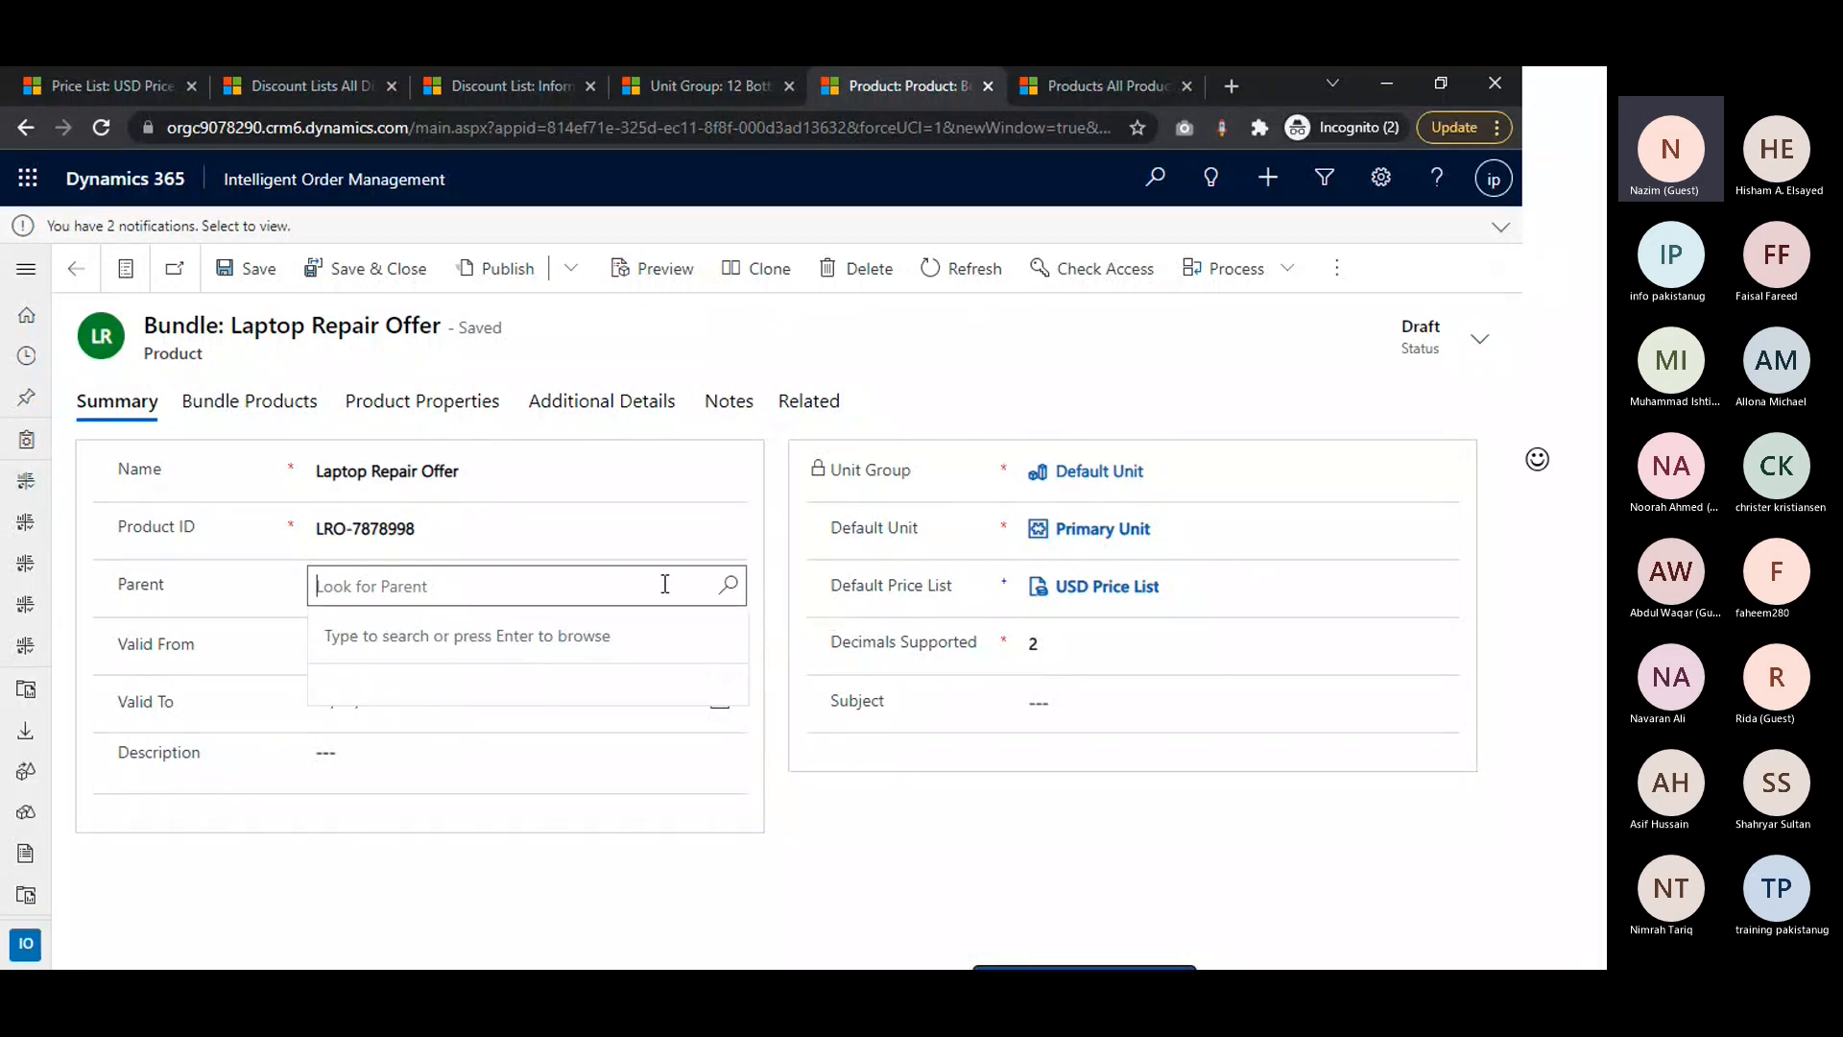
{"action": "left_click", "coordinate": [726, 587]}
{"action": "left_click", "coordinate": [711, 667]}
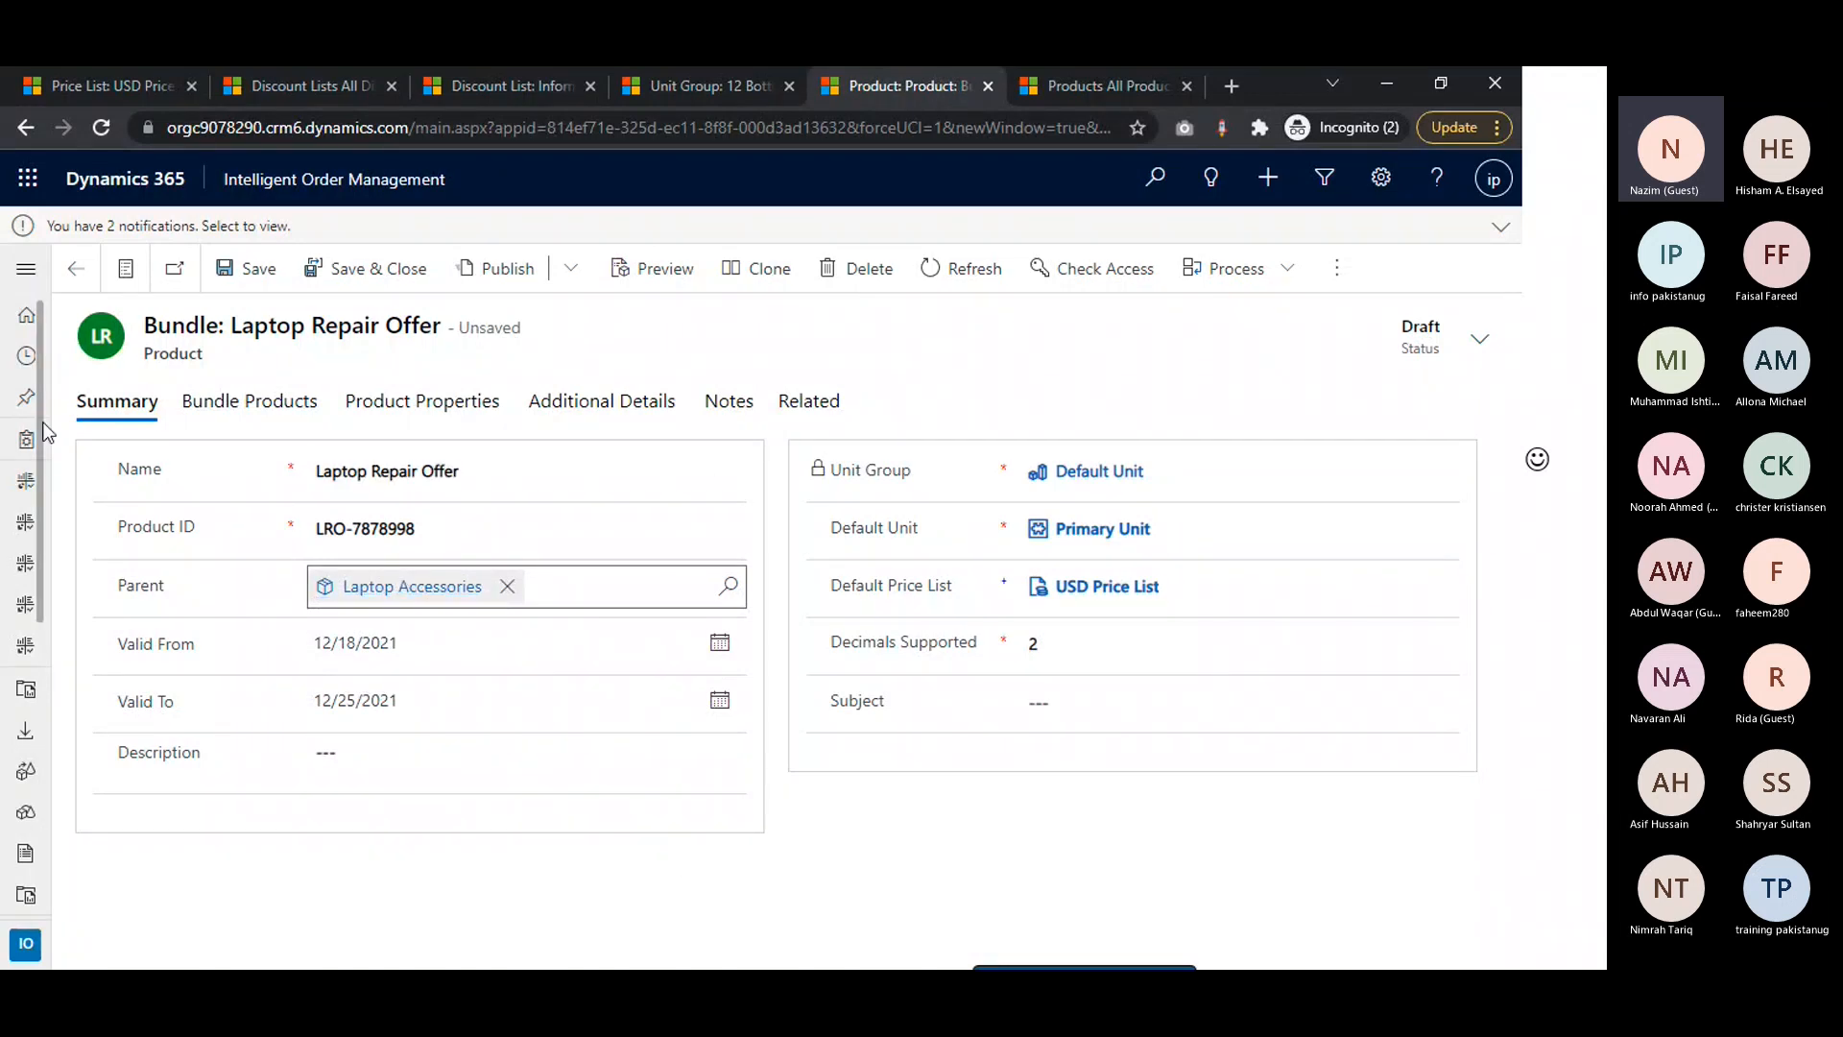
{"action": "left_click", "coordinate": [245, 272]}
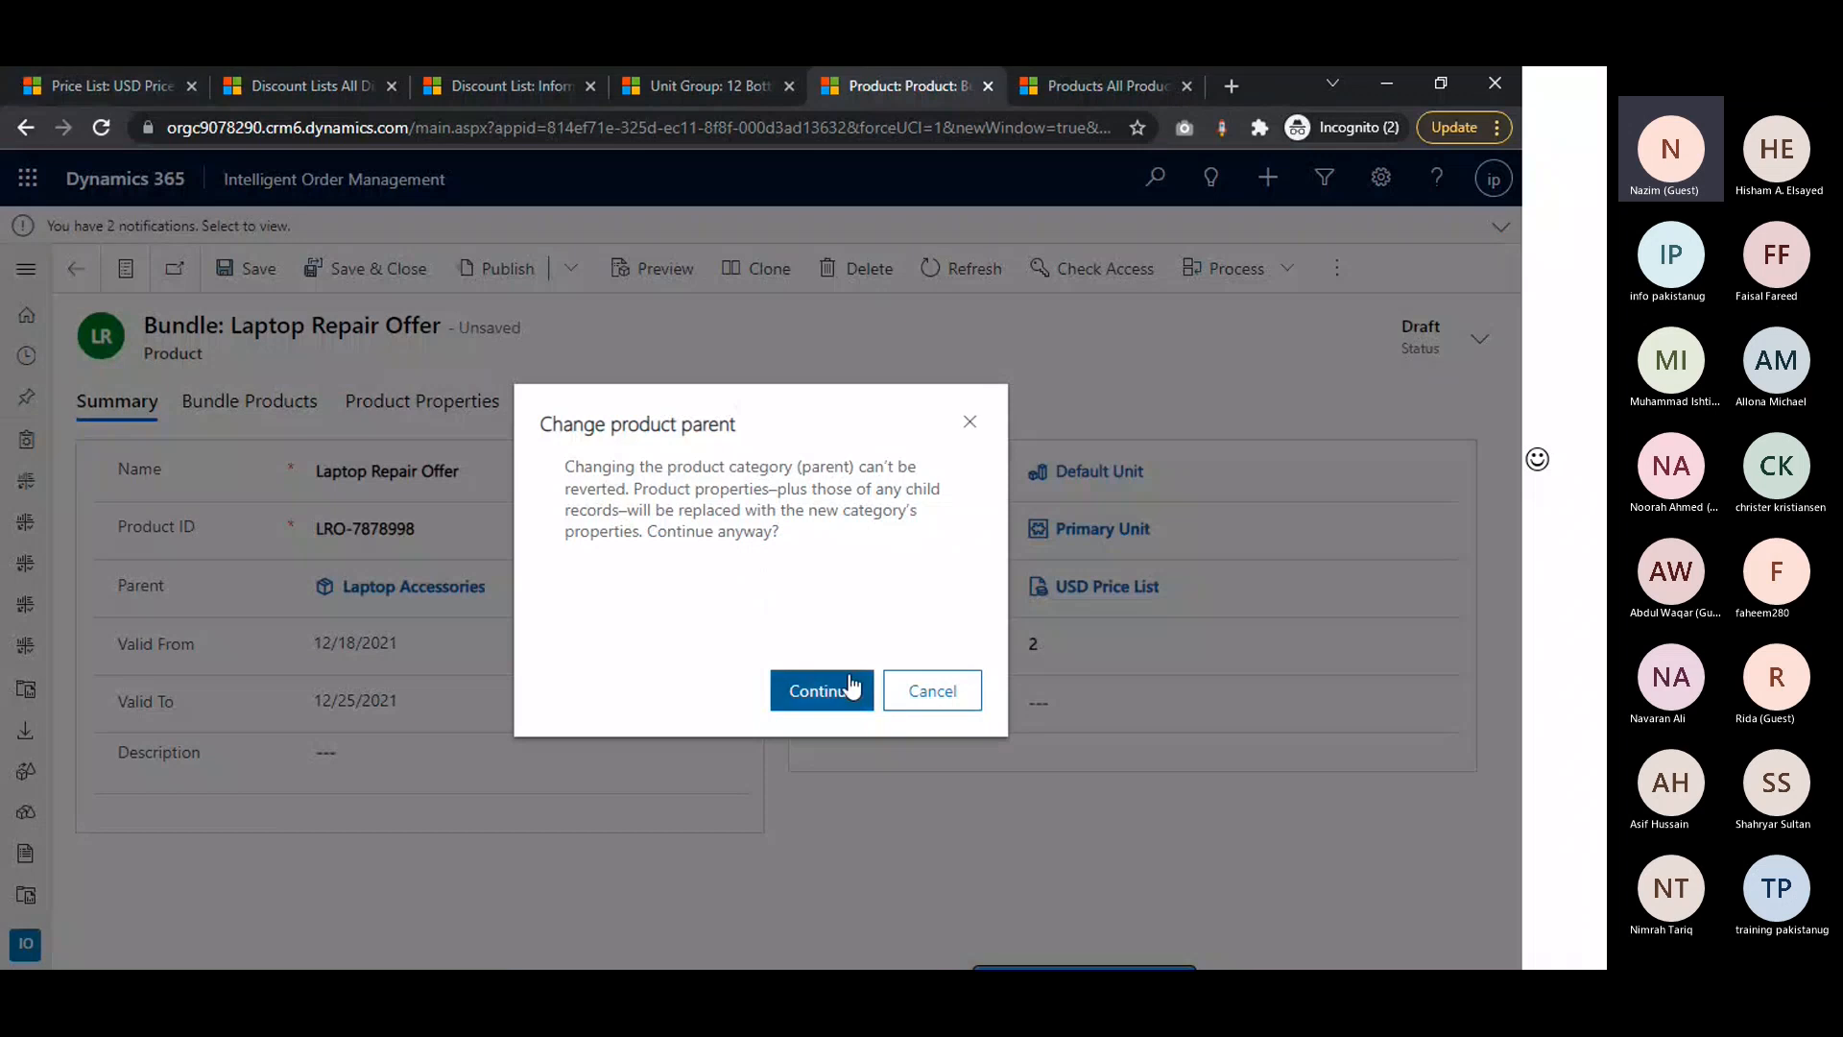
{"action": "left_click", "coordinate": [850, 685]}
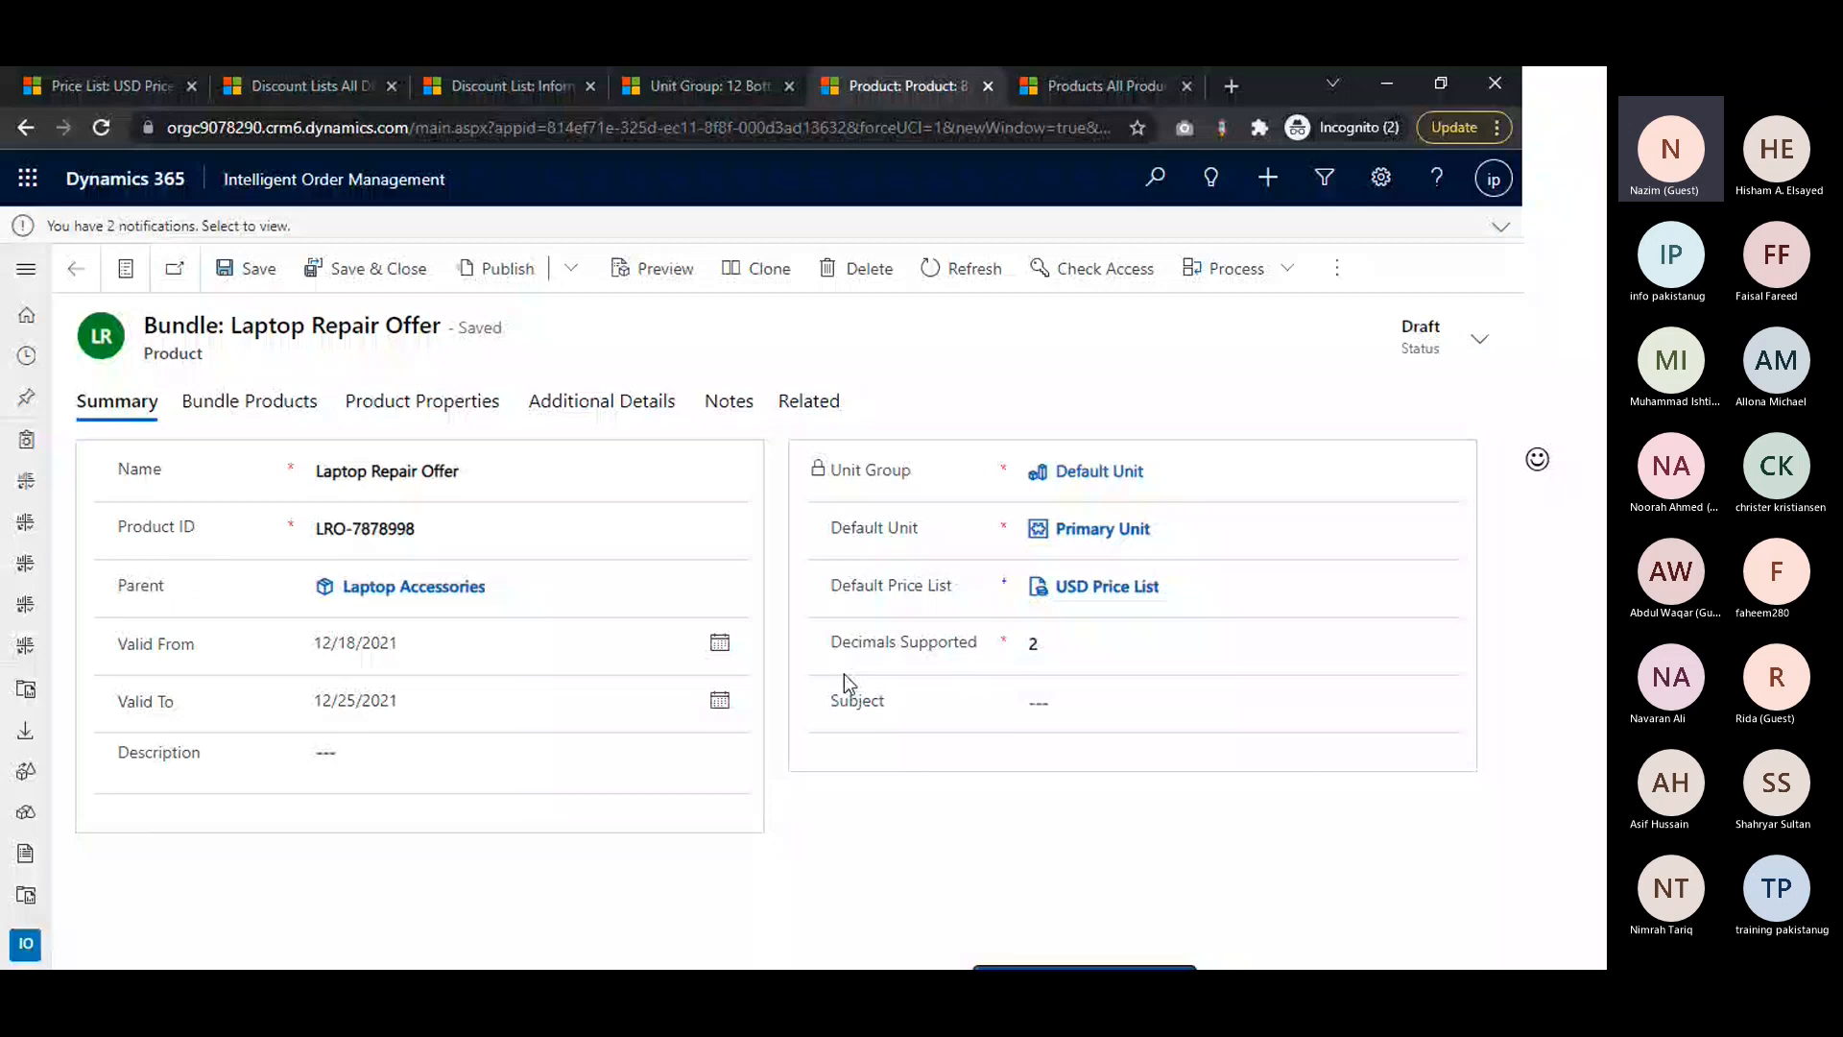
Switch to the PowerPoint slide show and reveal the bullet points on the Let us Recap slide
{"action": "key", "text": "alt+Tab"}
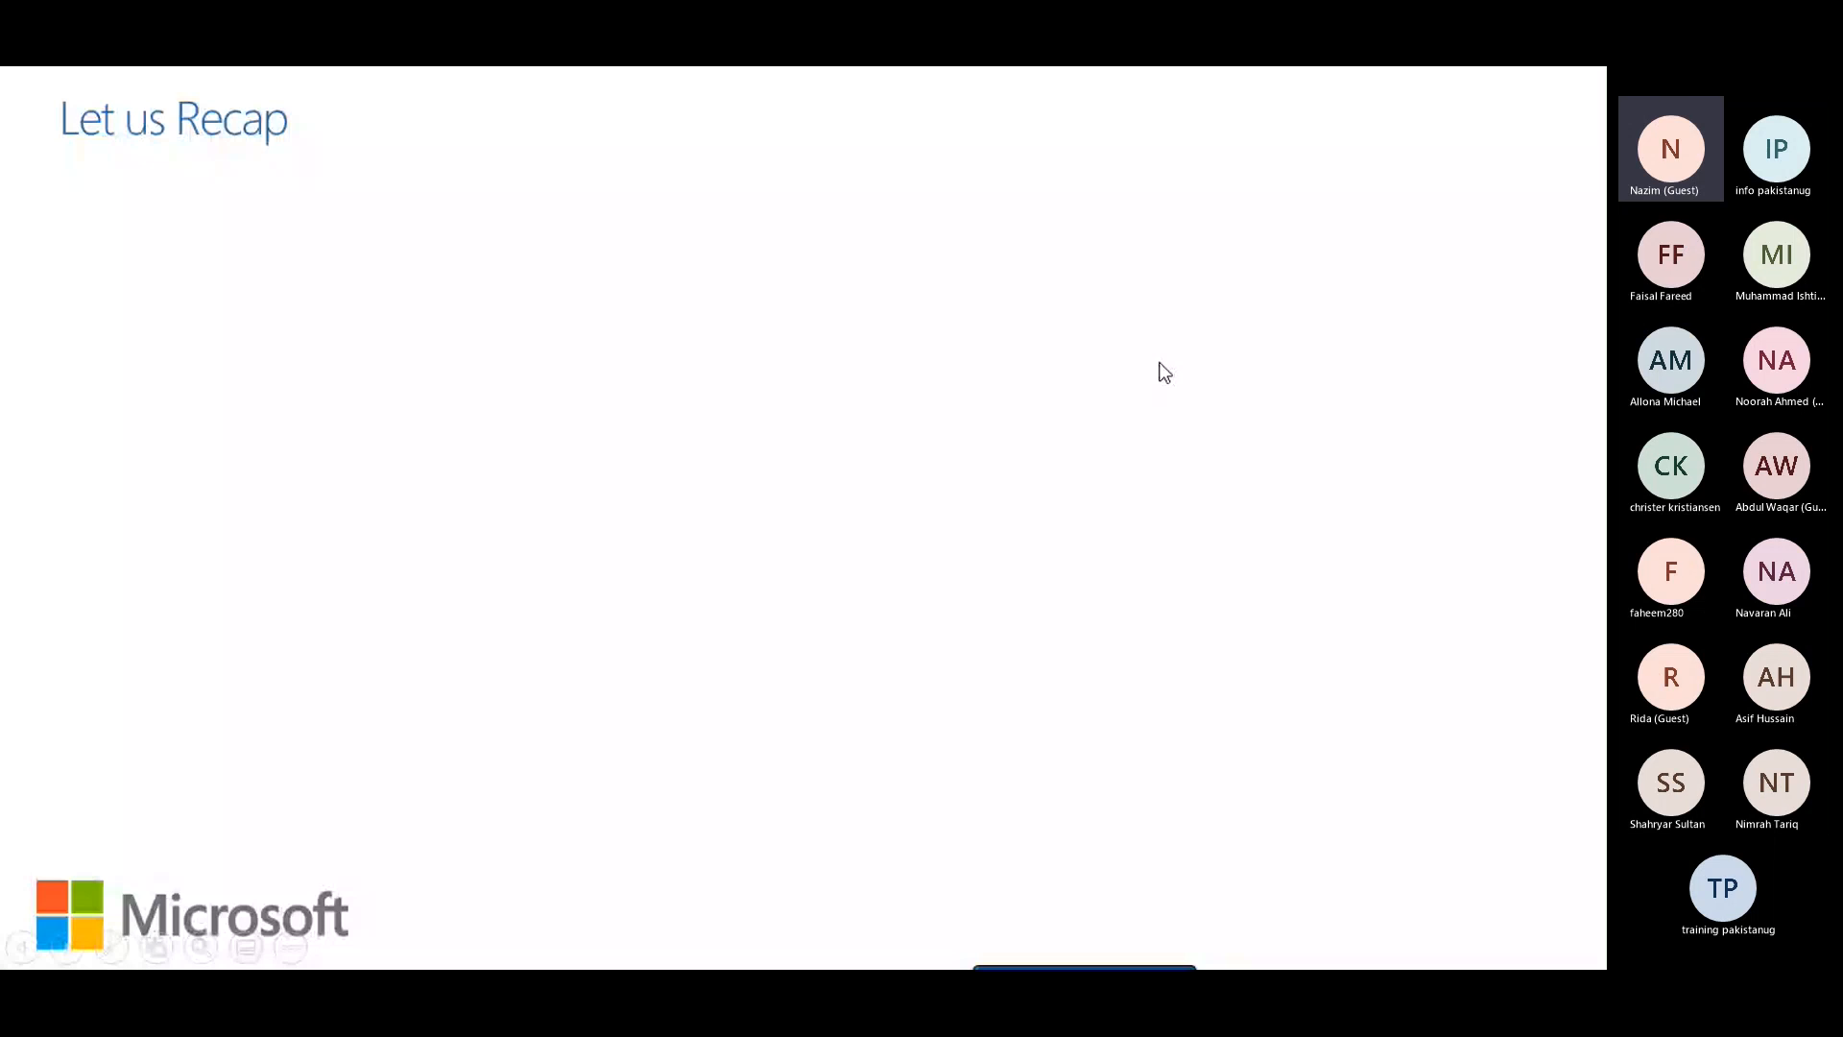
{"action": "left_click", "coordinate": [1160, 363]}
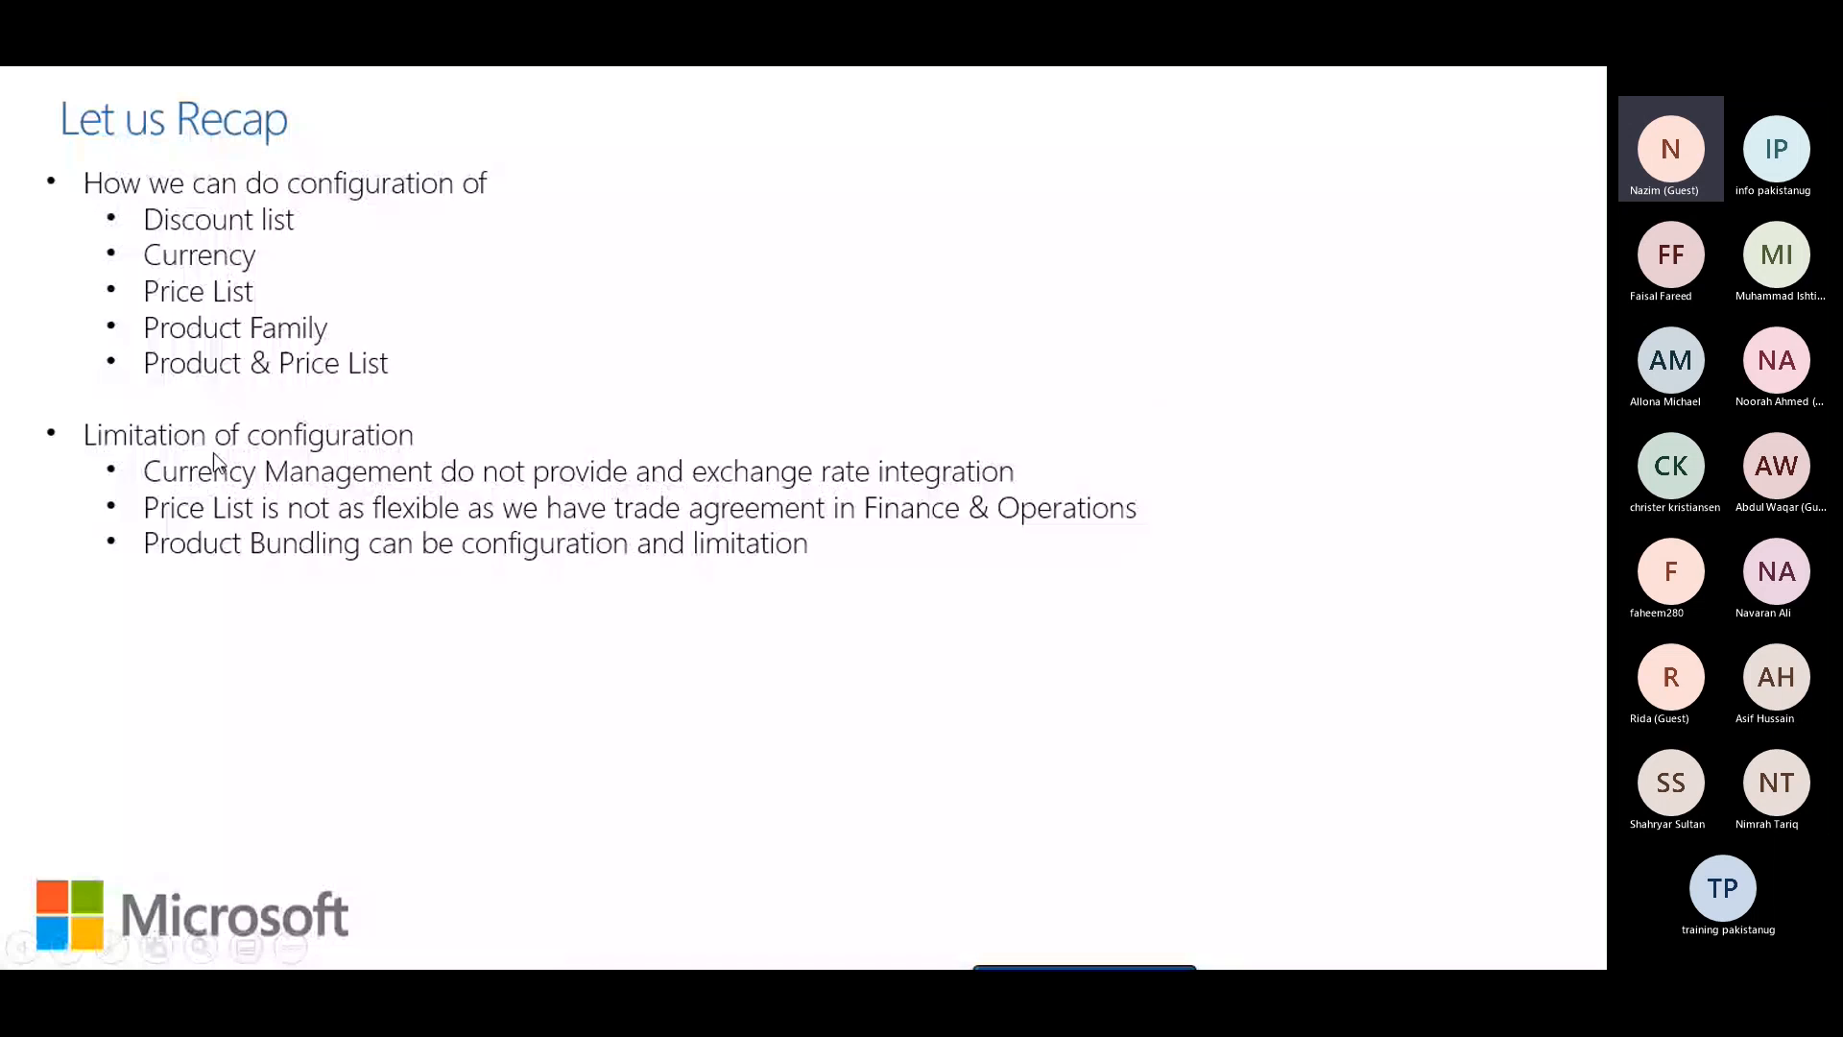